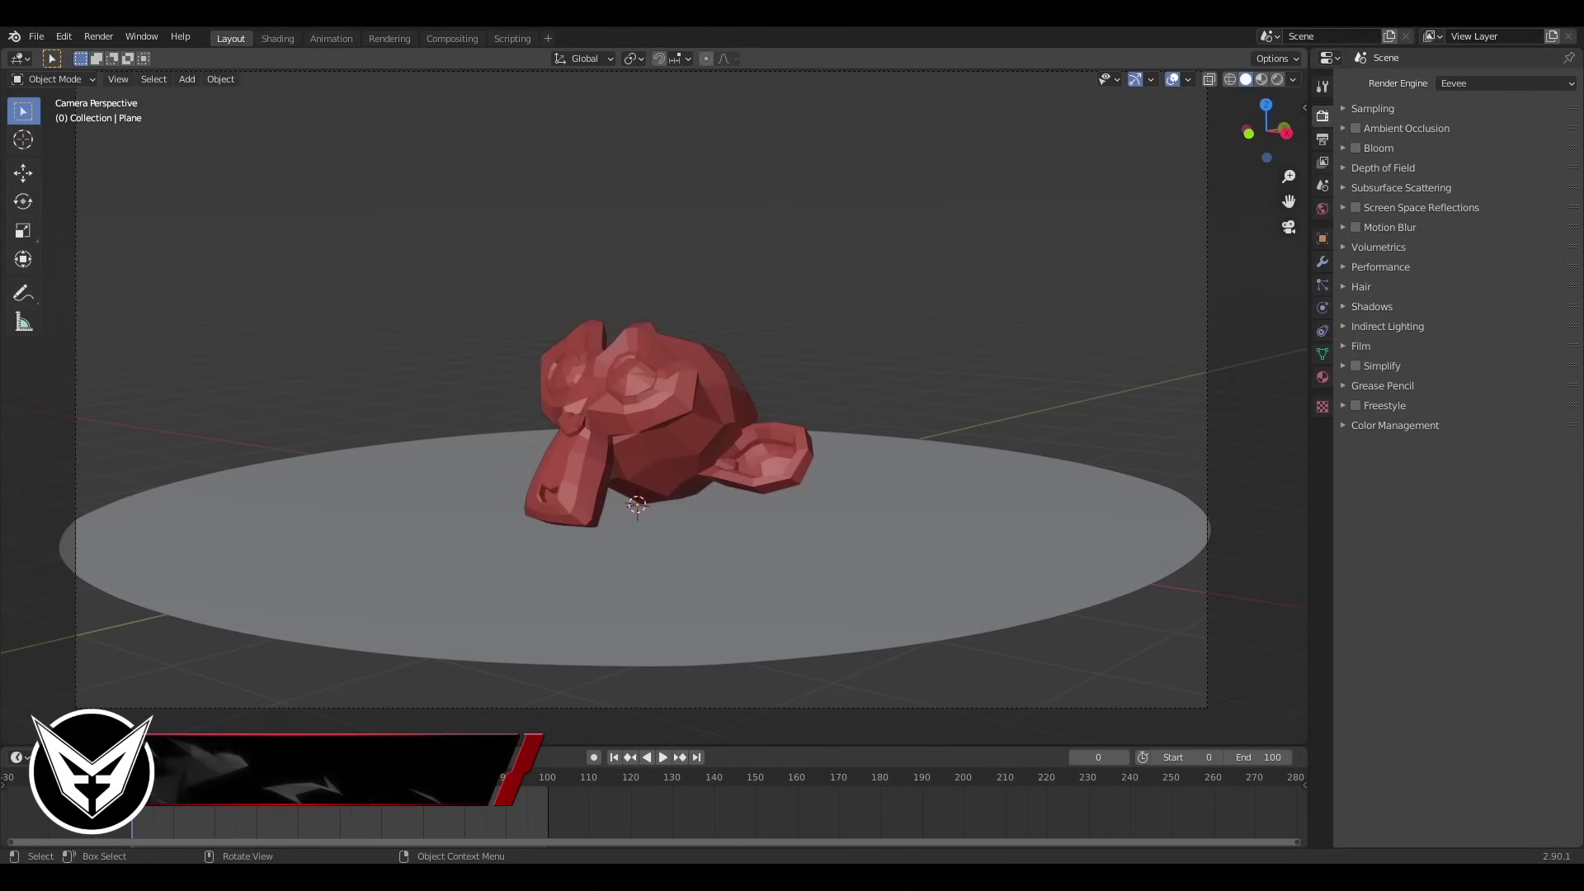
- Enable Collision physics on the circular ground plane and Soft Body physics on the monkey head
{"action": "middle_click_drag", "start_coordinate": [754, 686], "coordinate": [766, 647], "text": "shift"}
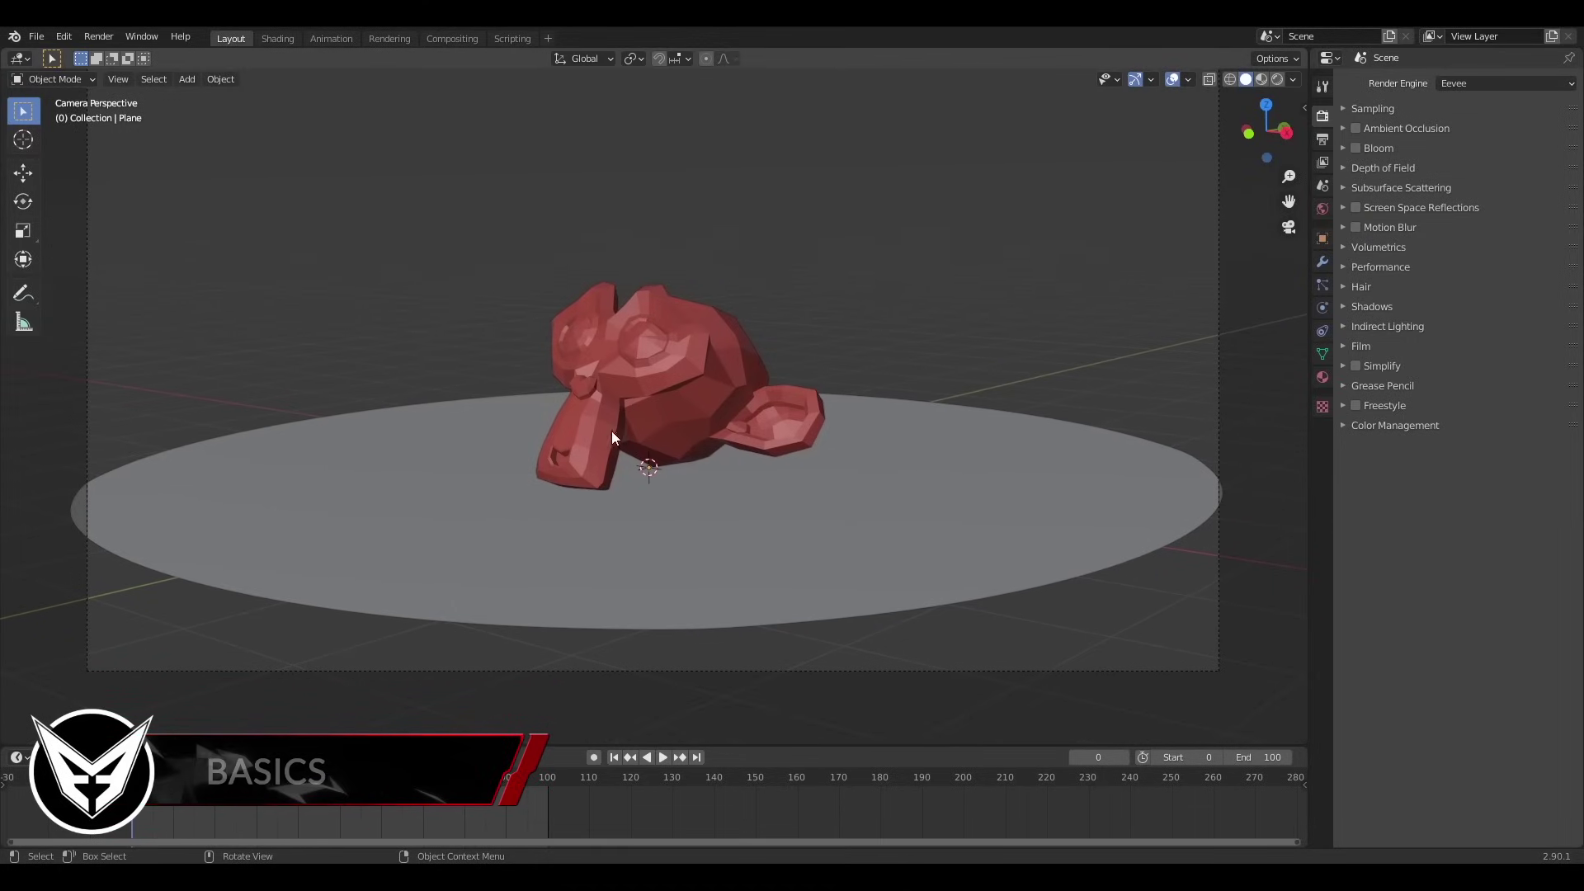
{"action": "left_click", "coordinate": [752, 561]}
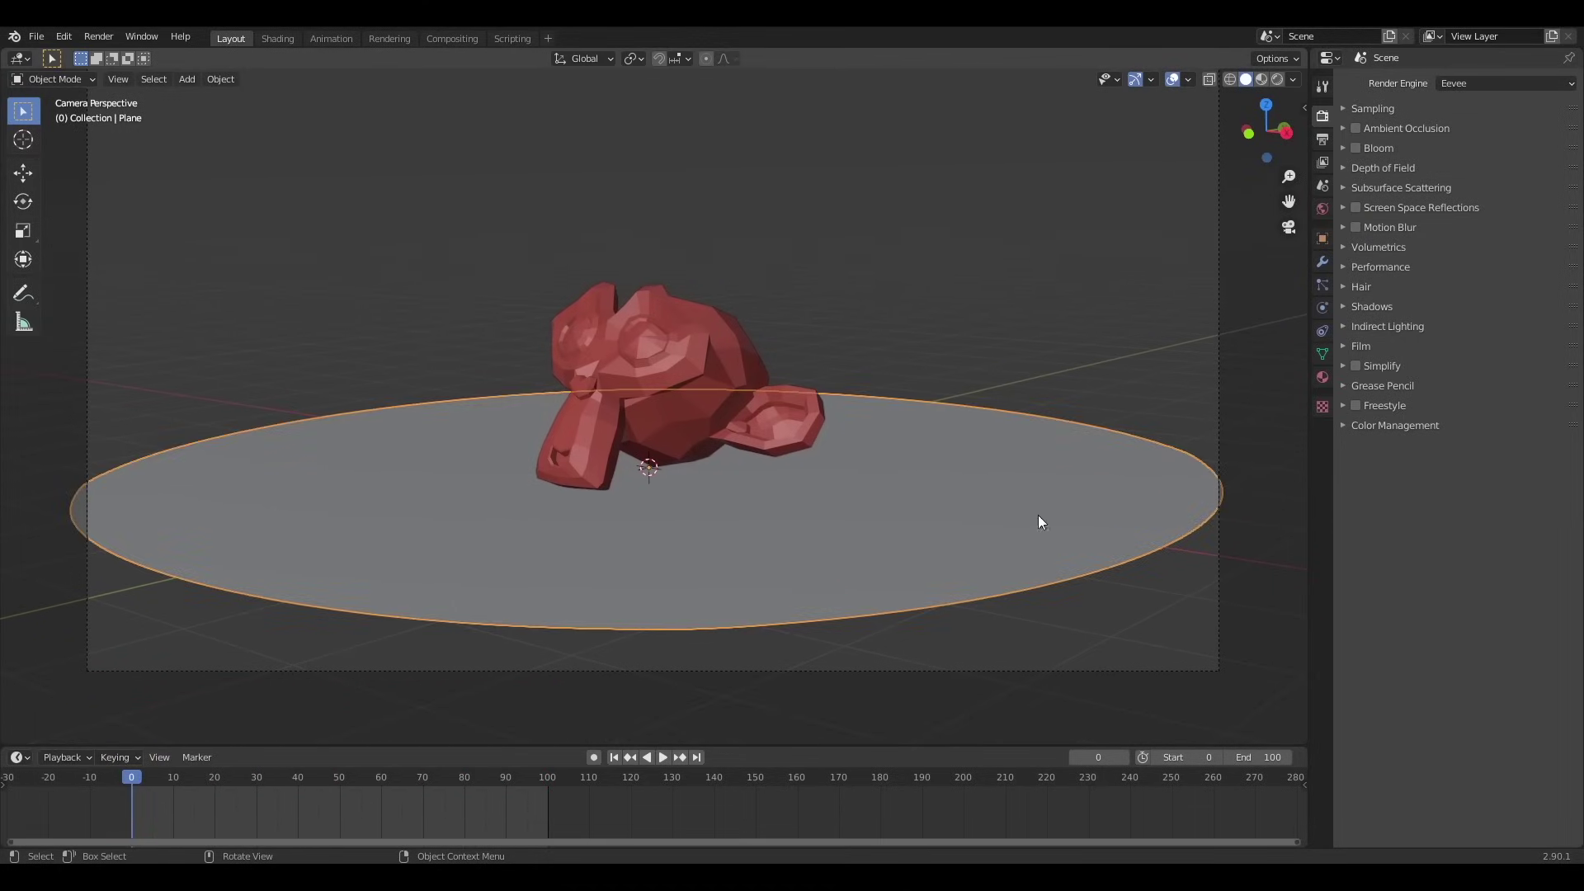
{"action": "left_click", "coordinate": [1323, 307]}
{"action": "left_click", "coordinate": [1404, 124]}
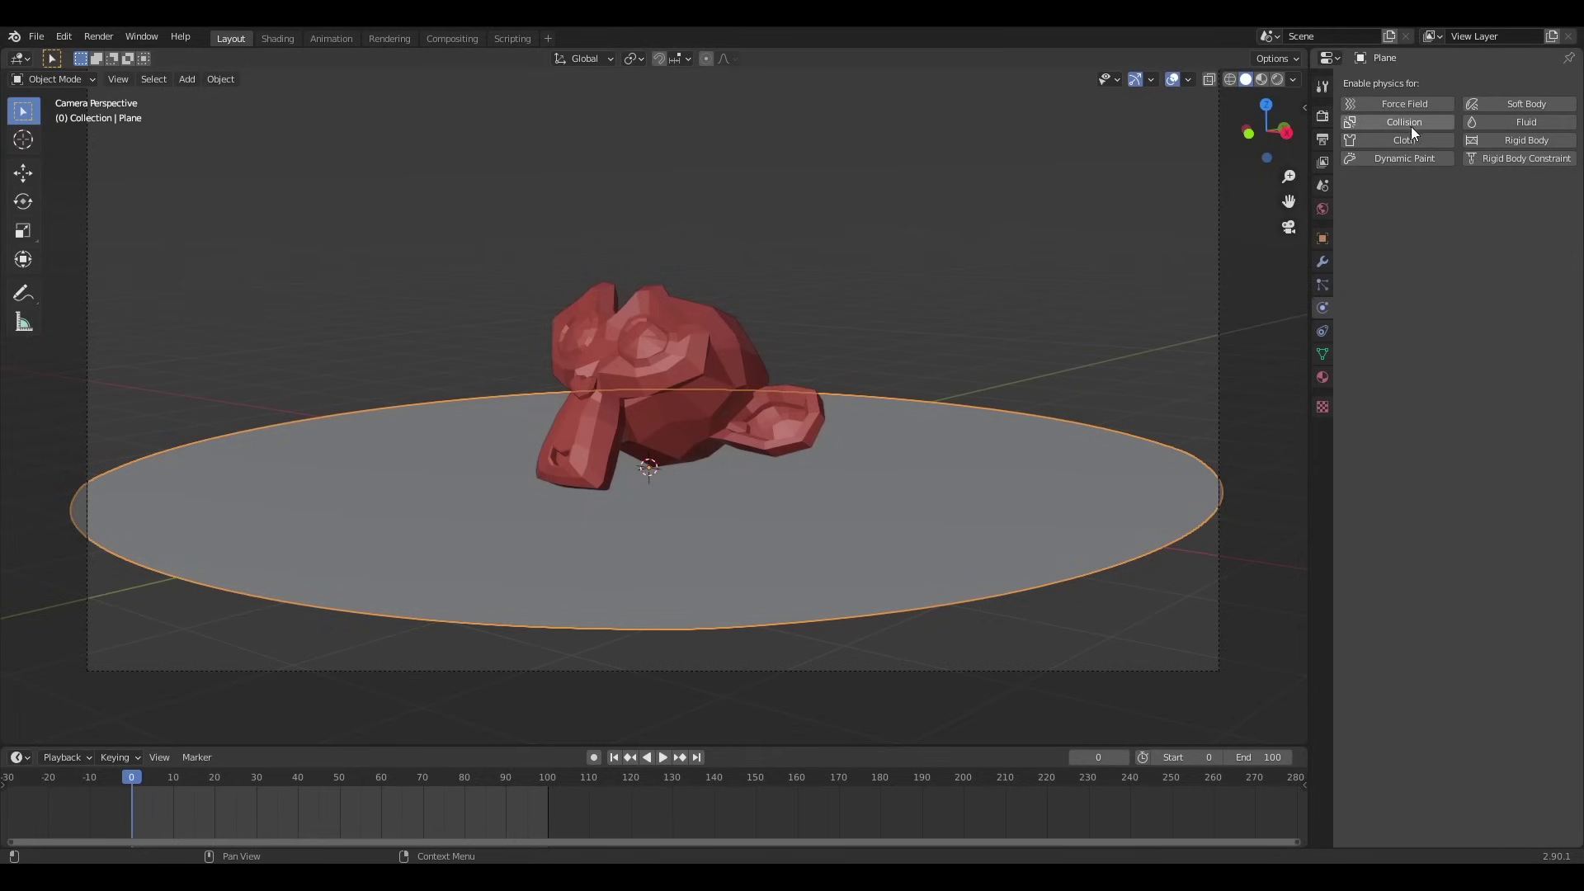
{"action": "left_click", "coordinate": [699, 402]}
{"action": "left_click", "coordinate": [1503, 108]}
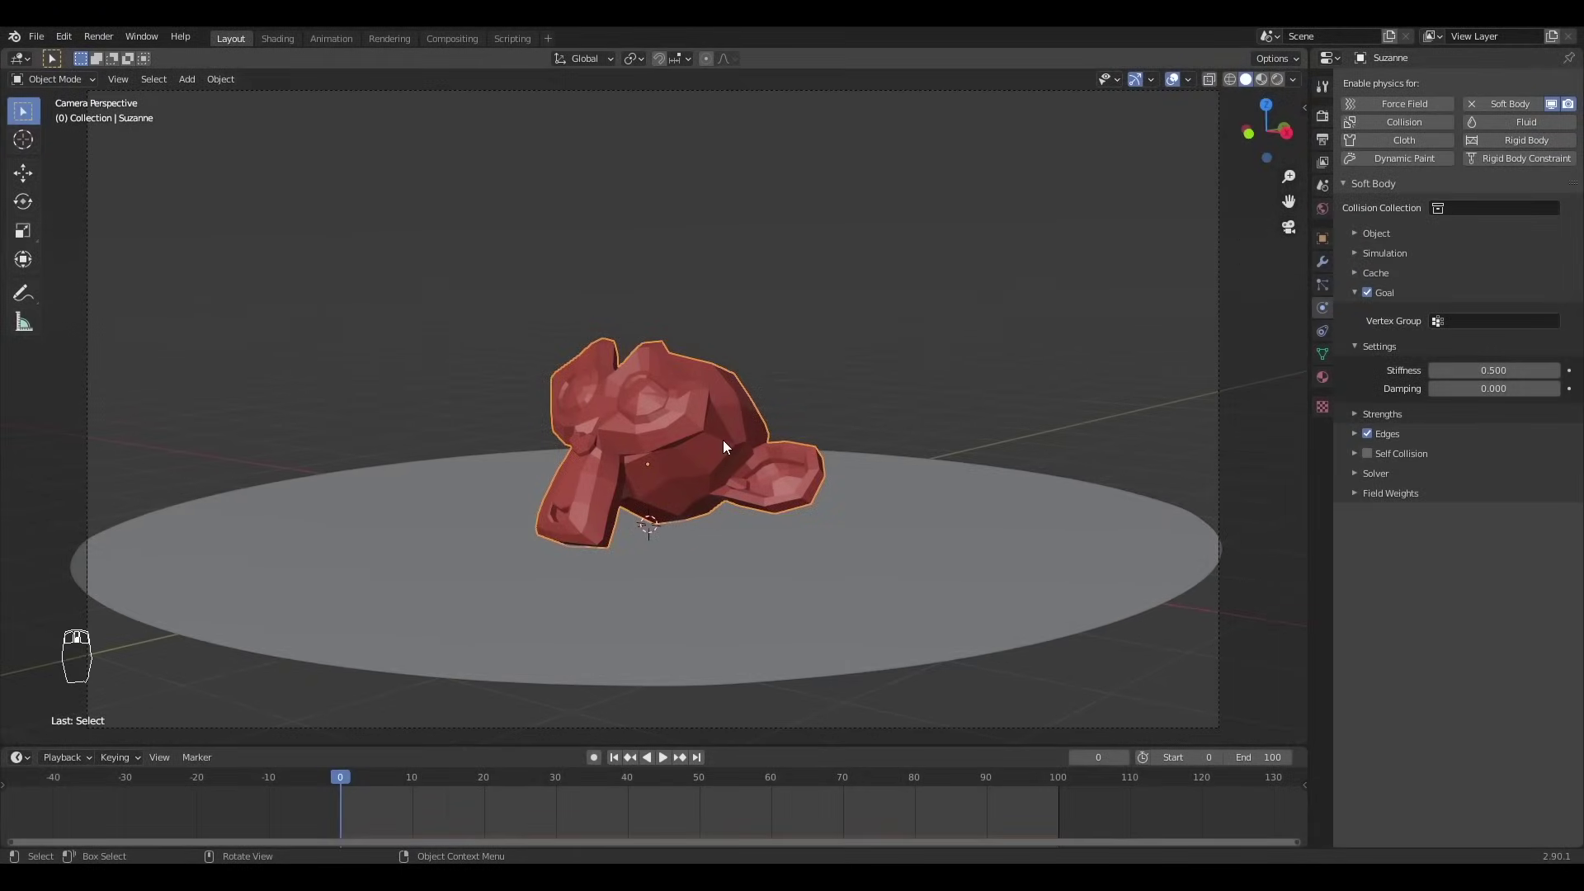
- Insert a Location keyframe for the monkey head at frame 0
{"action": "key", "text": "i"}
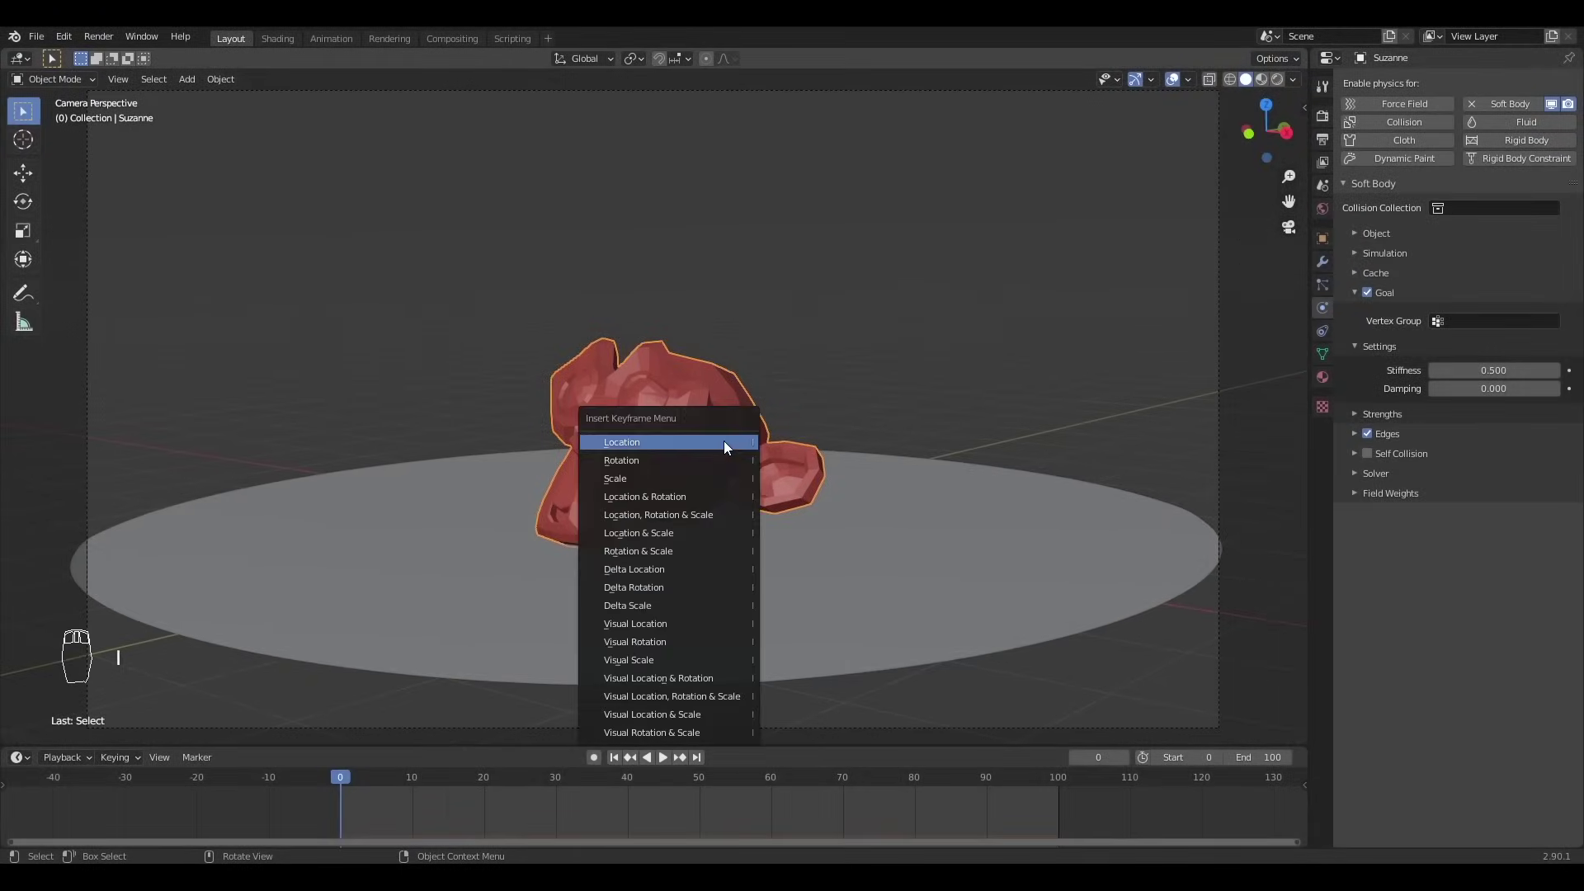
{"action": "left_click", "coordinate": [724, 442]}
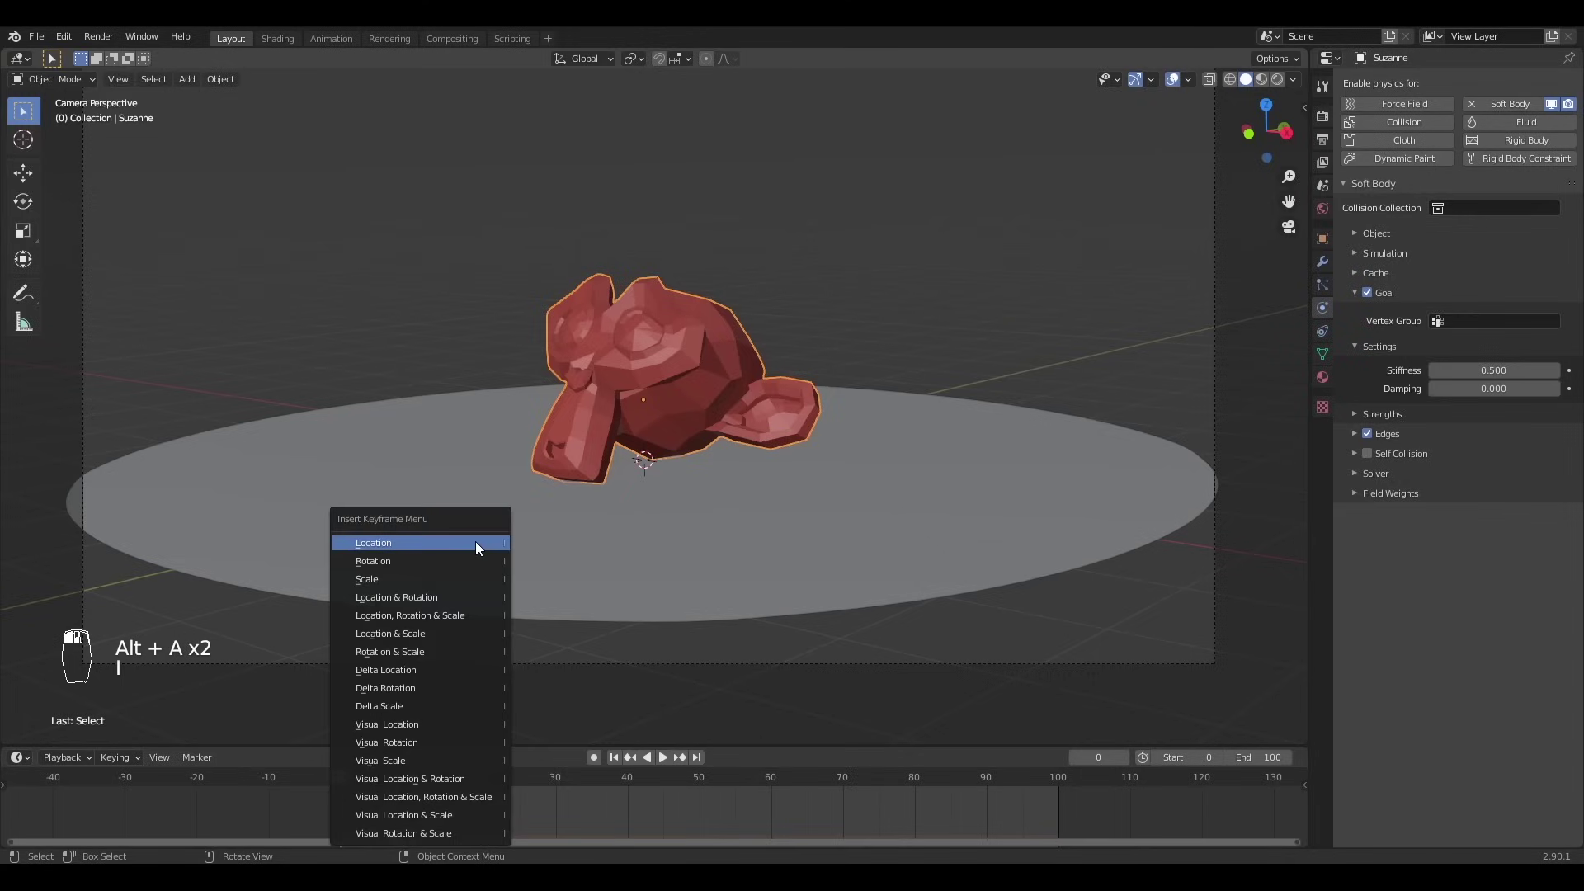
{"action": "left_click", "coordinate": [475, 541]}
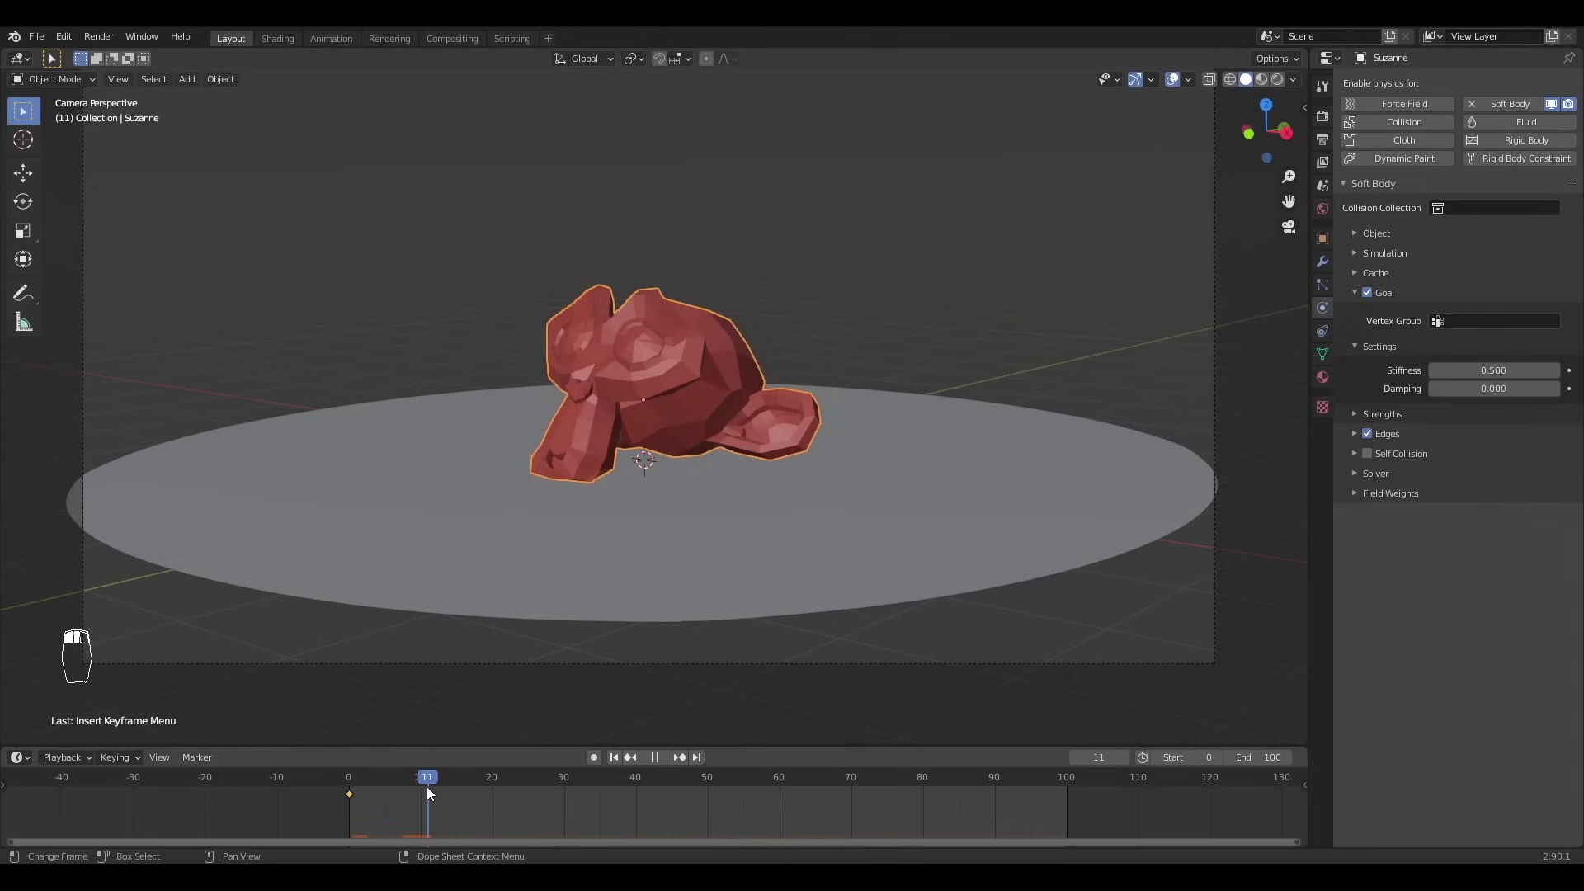
- At frame 10, move the monkey head up above the plane's far side and insert a Location keyframe
{"action": "left_click_drag", "start_coordinate": [428, 787], "coordinate": [423, 787]}
{"action": "scroll", "coordinate": [632, 398], "scroll_direction": "down", "scroll_amount": 1}
{"action": "key", "text": "g"}
{"action": "left_click", "coordinate": [942, 251]}
{"action": "middle_click_drag", "start_coordinate": [947, 248], "coordinate": [924, 312], "text": "shift"}
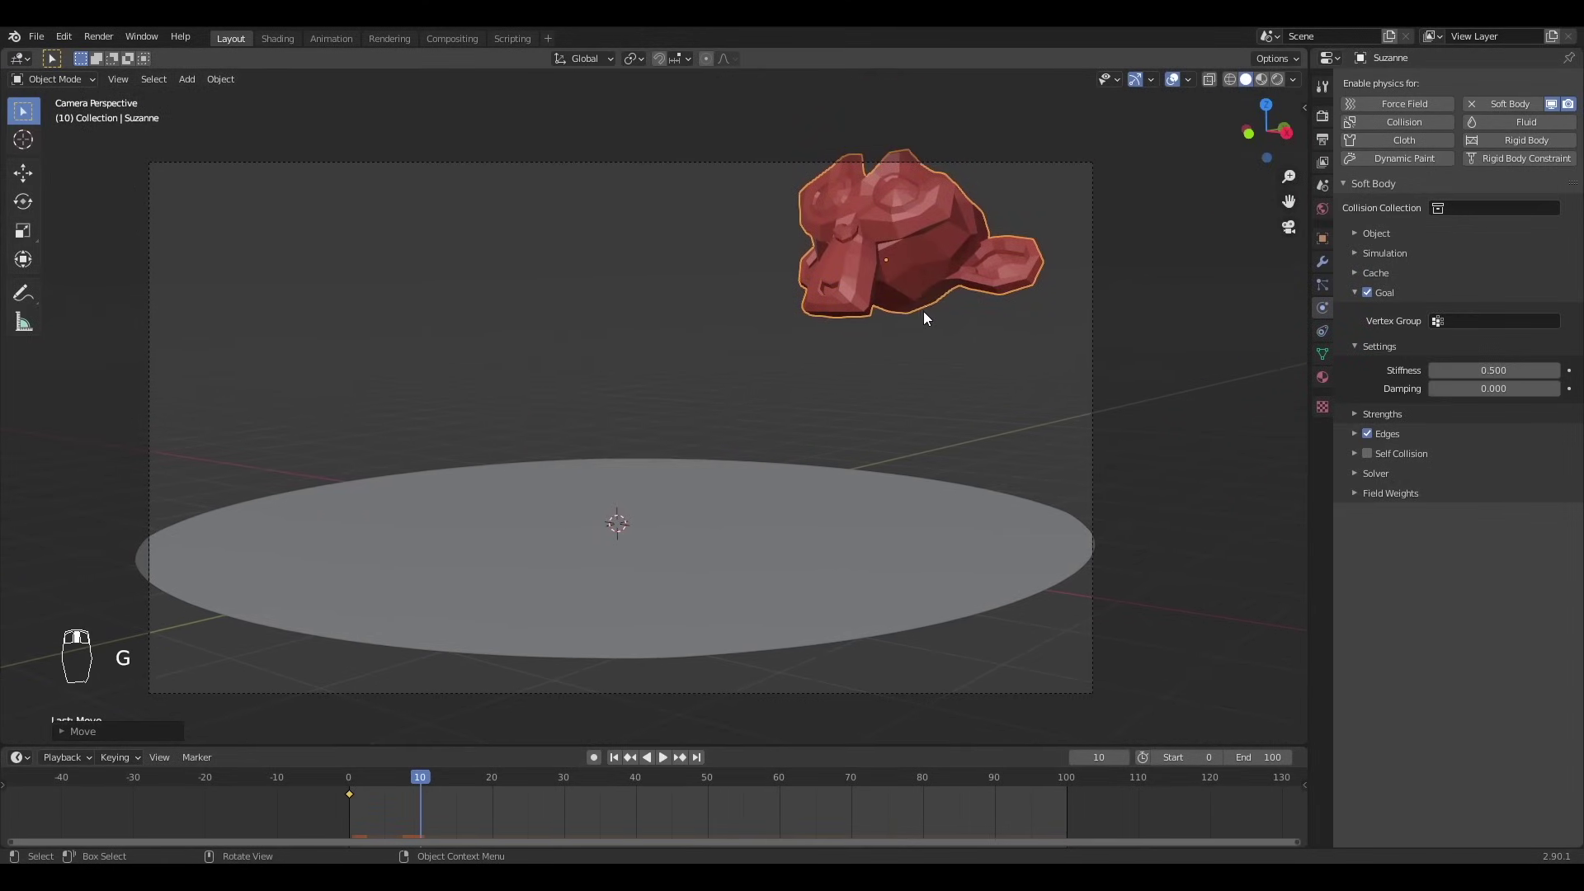
{"action": "key", "text": "i"}
{"action": "left_click", "coordinate": [925, 309]}
- Return to frame 0, remove the monkey's Soft Body physics and play the keyframed motion without it
{"action": "left_click_drag", "start_coordinate": [421, 780], "coordinate": [270, 792]}
{"action": "middle_click_drag", "start_coordinate": [825, 396], "coordinate": [827, 335], "text": "shift"}
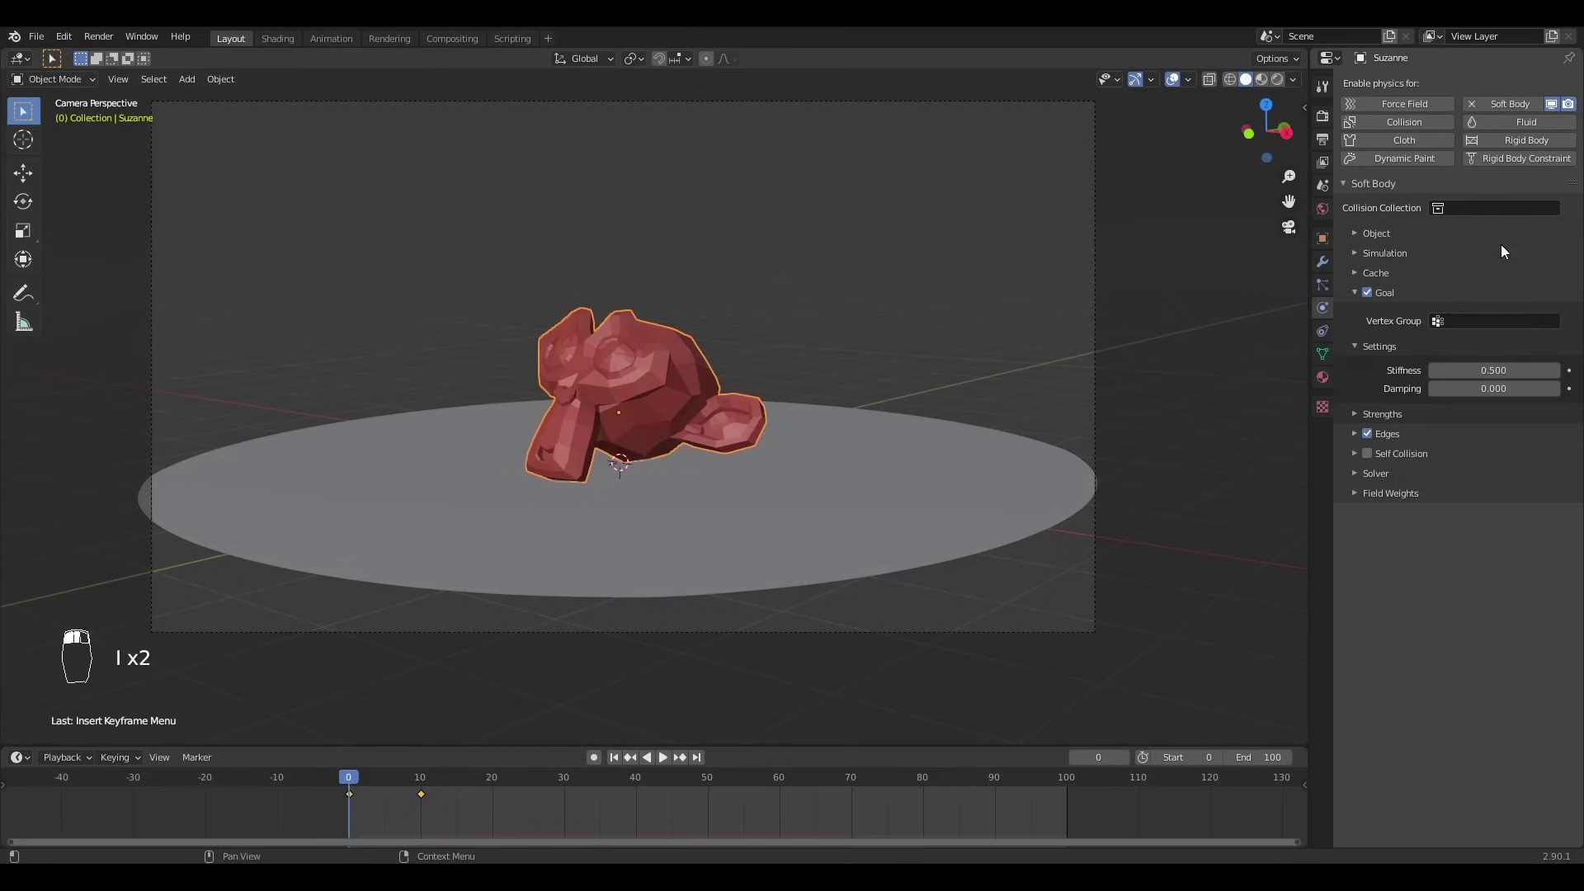
{"action": "left_click", "coordinate": [1493, 106]}
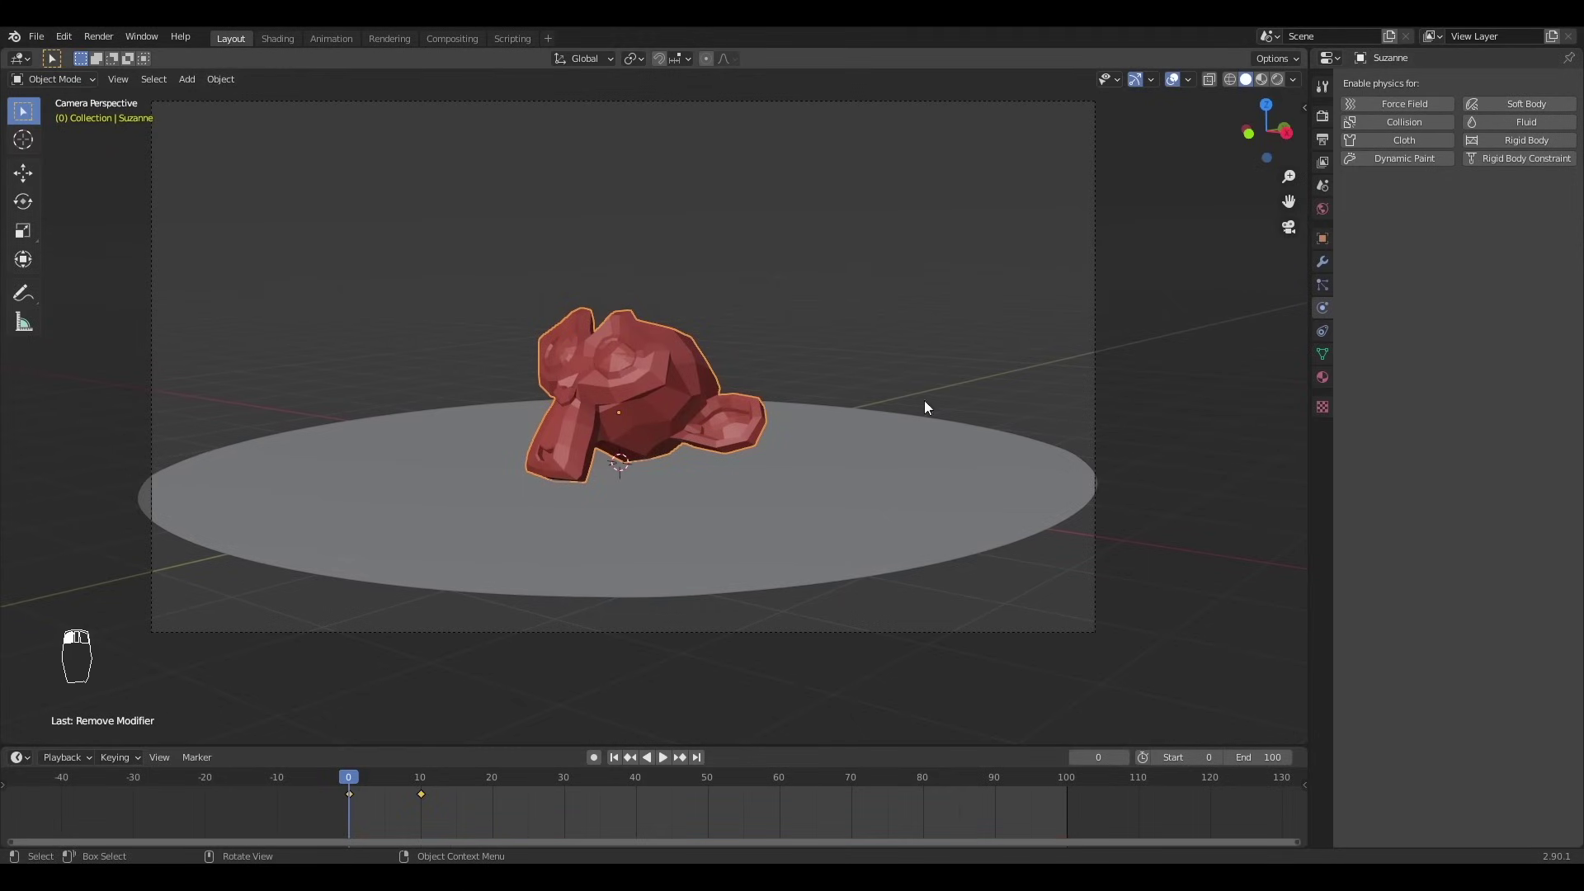
{"action": "key", "text": "space"}
{"action": "key", "text": "space"}
{"action": "key", "text": "space"}
{"action": "key", "text": "space"}
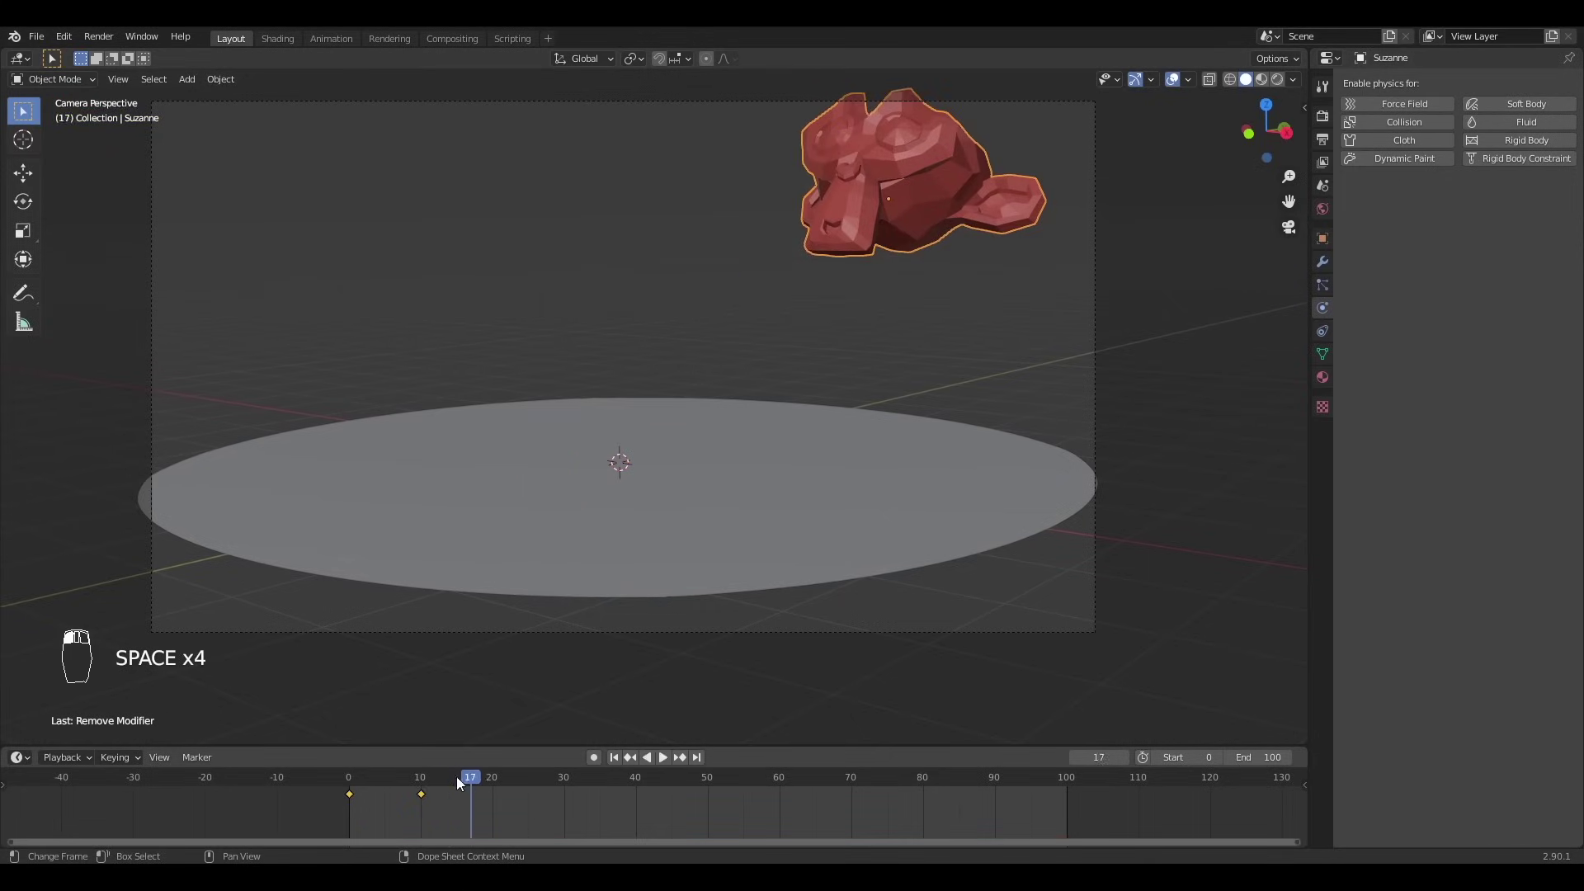
- Re-enable Soft Body physics on the monkey, play the animation and return to frame 0
{"action": "left_click", "coordinate": [1519, 105]}
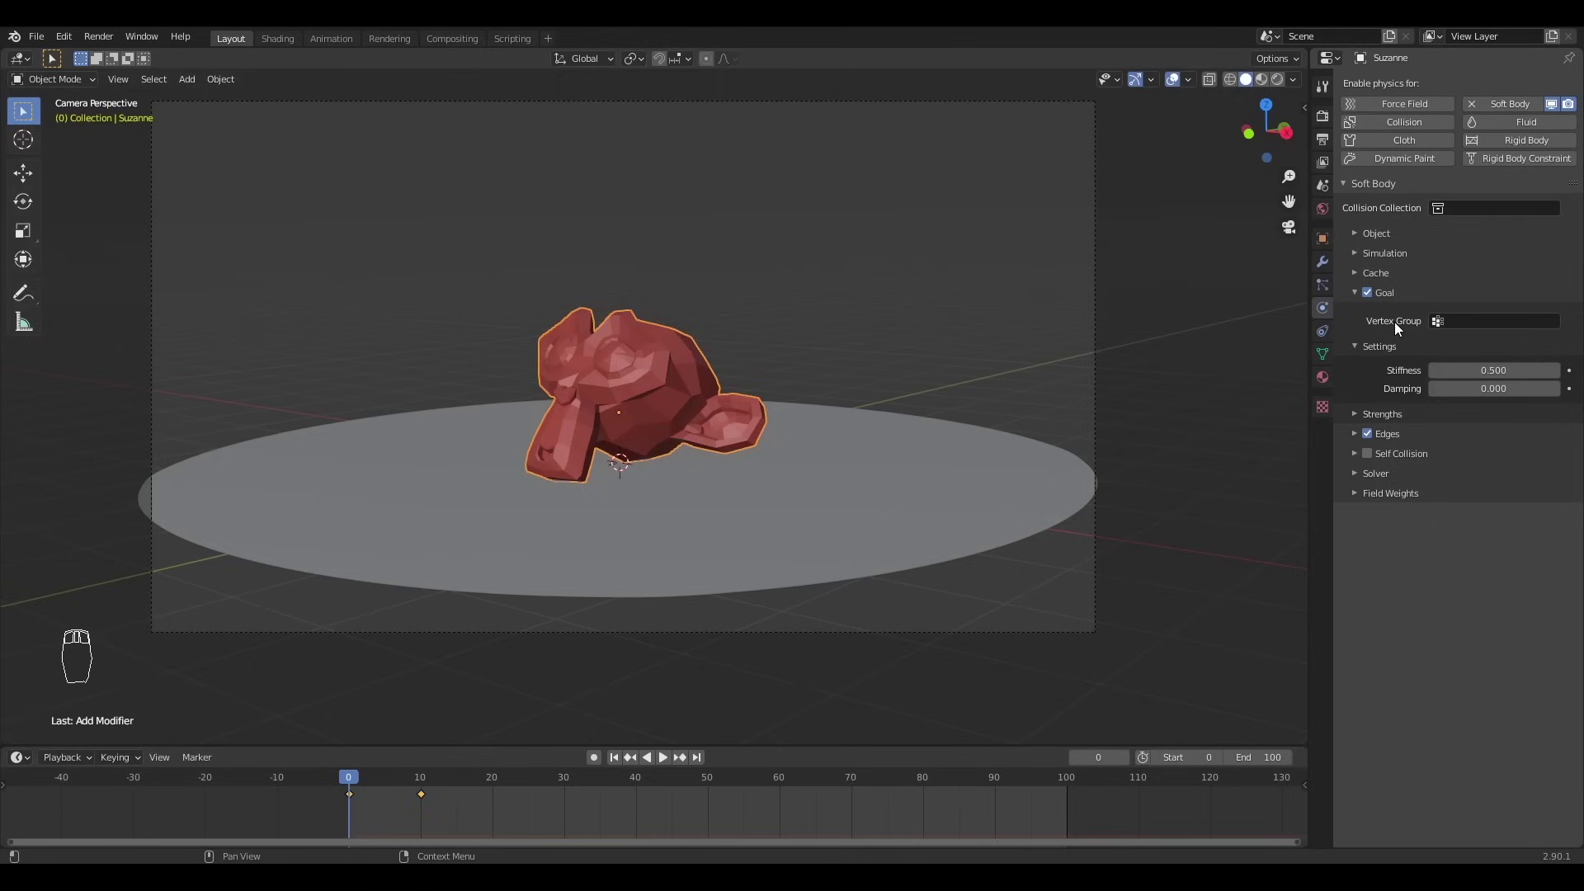
{"action": "left_click", "coordinate": [663, 758]}
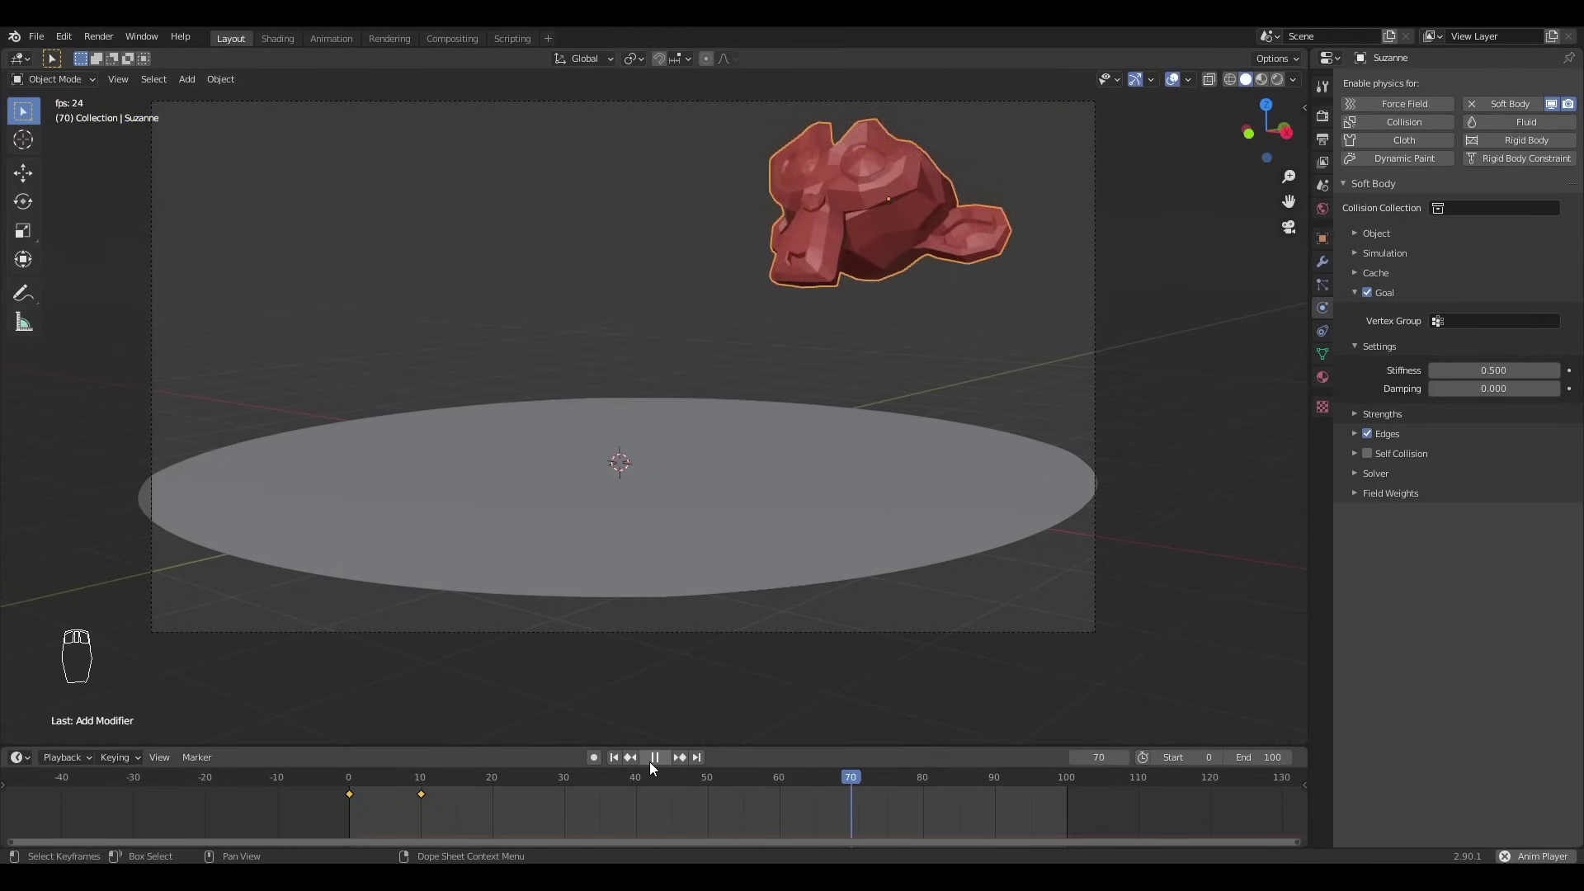
{"action": "key", "text": "space"}
{"action": "key", "text": "space"}
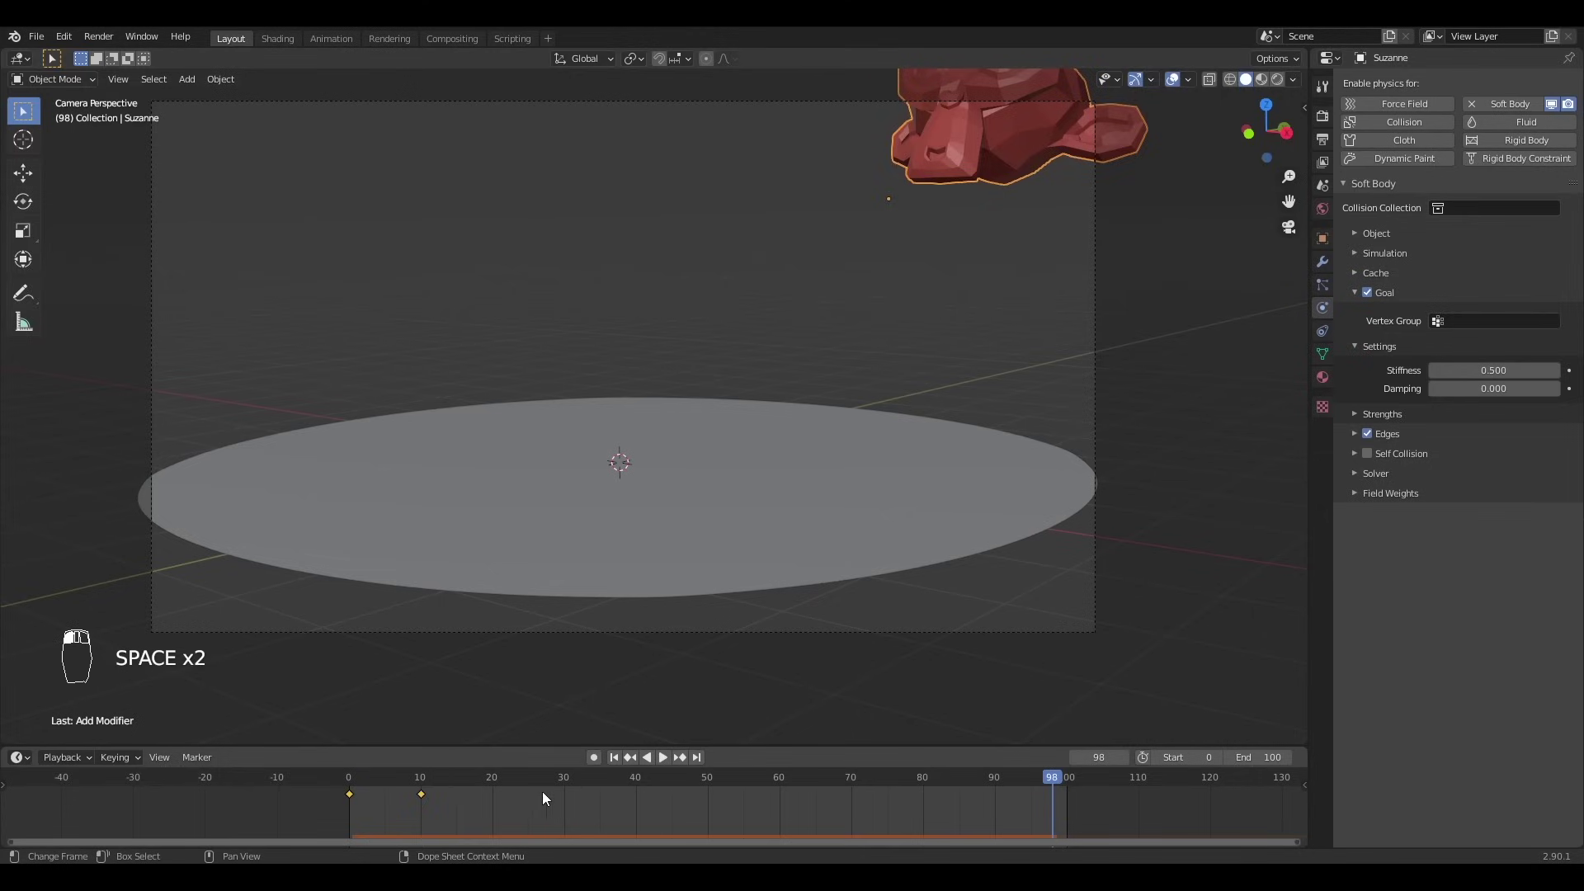
{"action": "left_click_drag", "start_coordinate": [417, 790], "coordinate": [349, 800]}
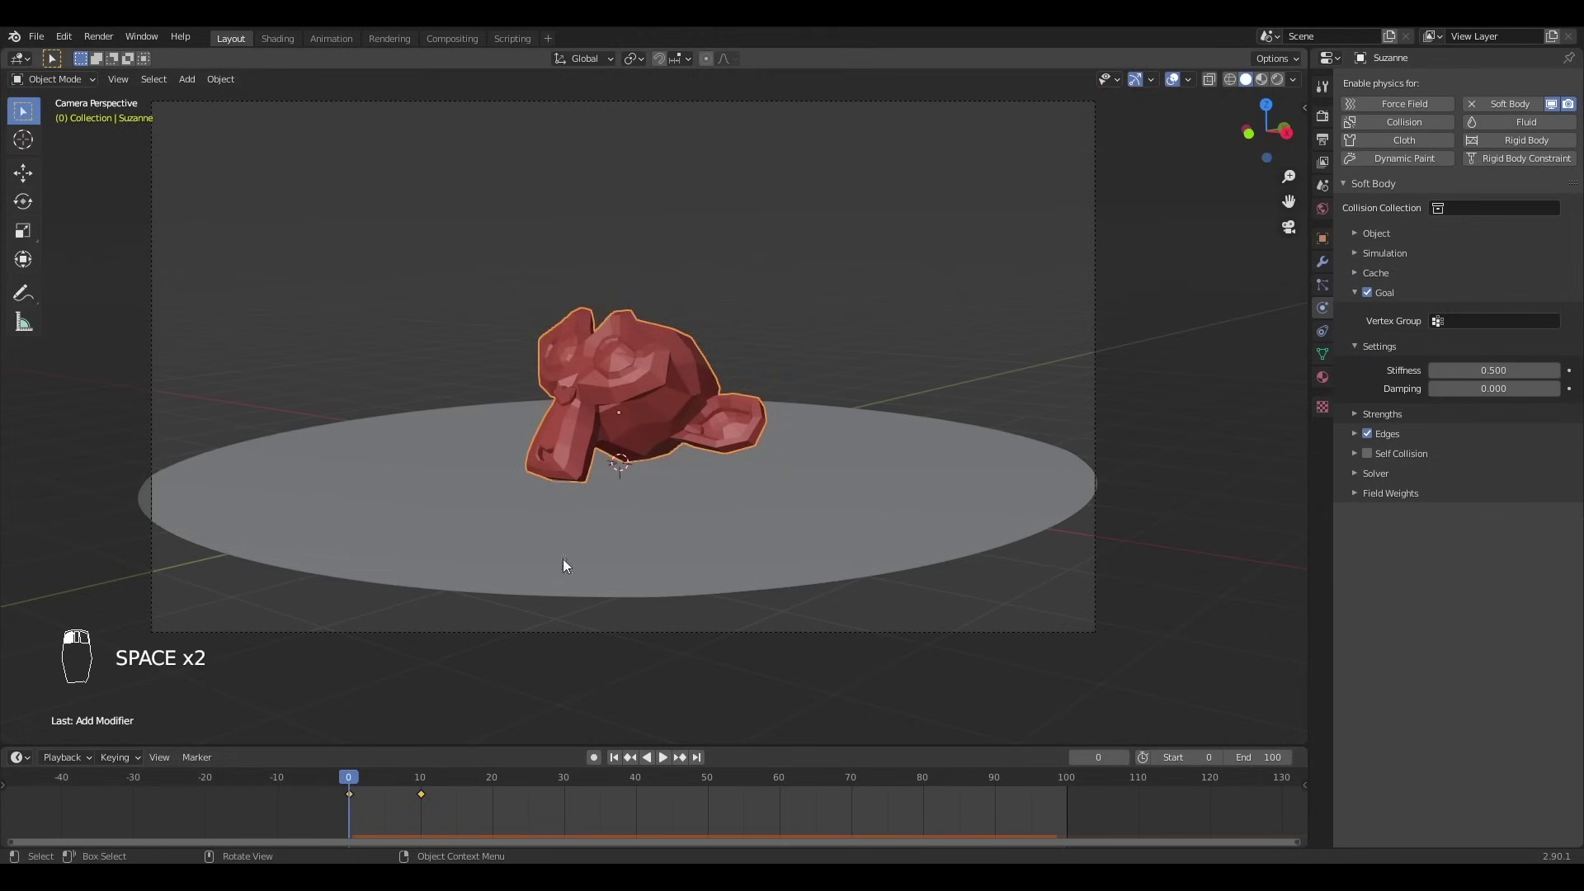
{"action": "scroll", "coordinate": [660, 429], "scroll_direction": "up", "scroll_amount": 2}
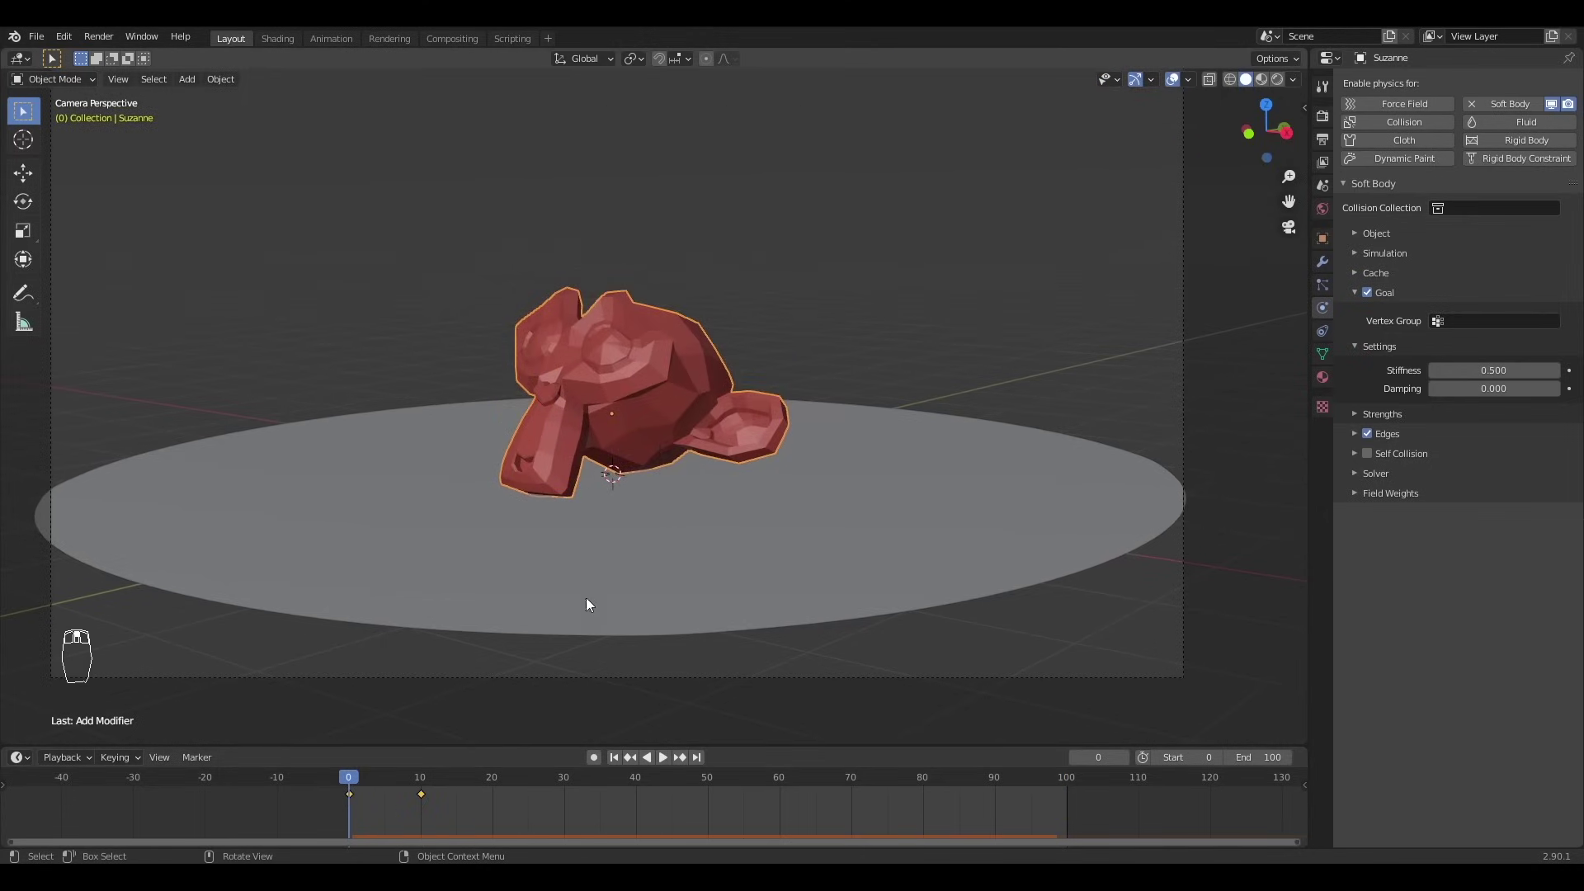
- Set the soft body goal's default strength to 0.000 and play the simulation
{"action": "left_click", "coordinate": [1369, 415]}
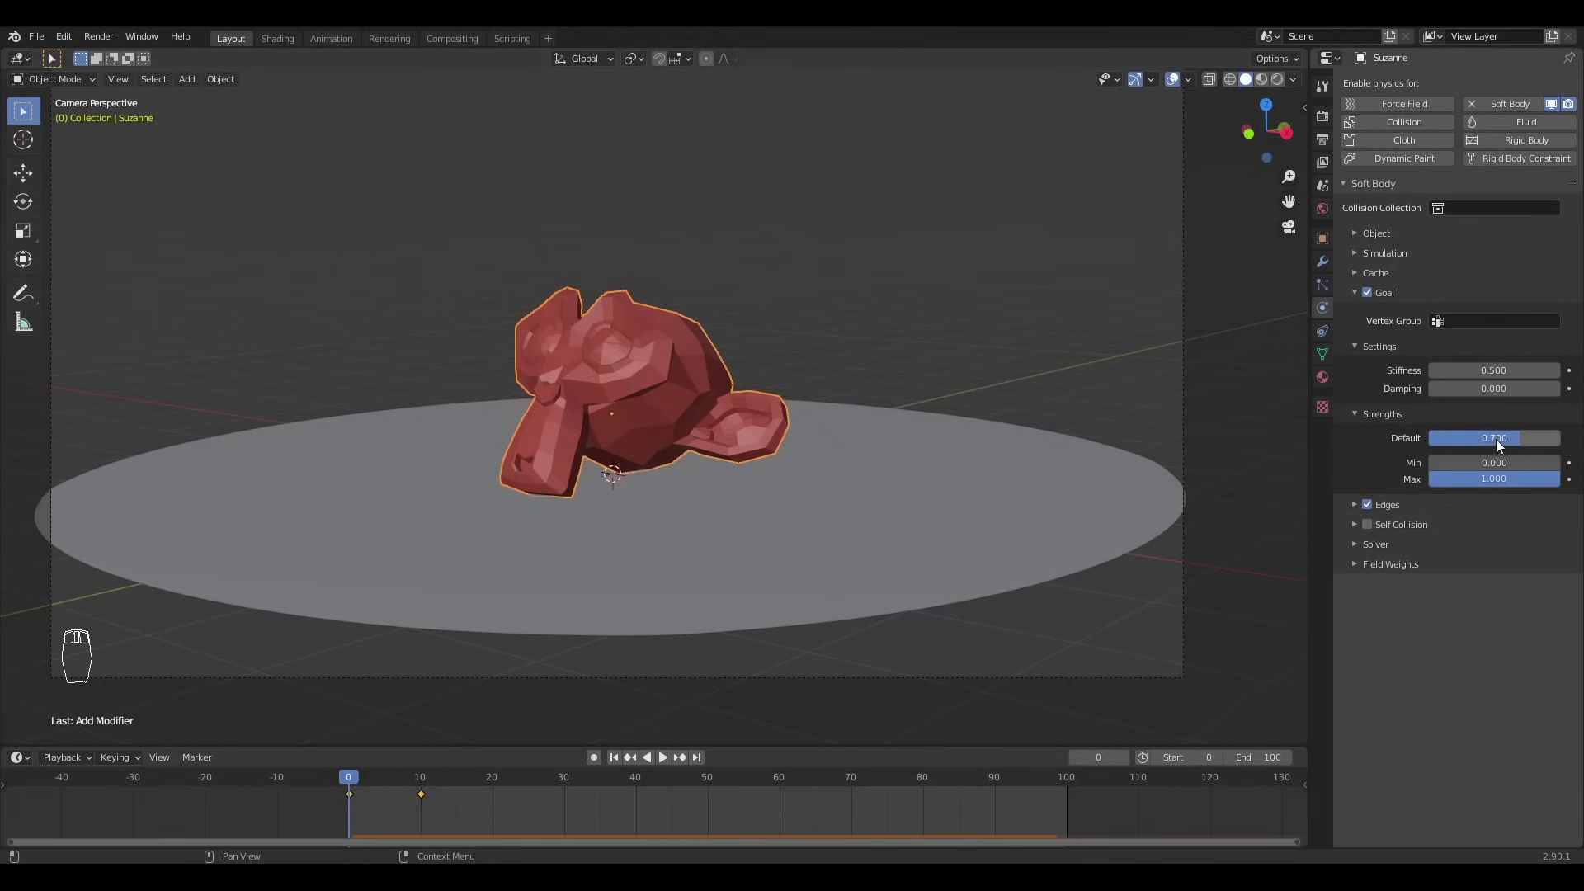
{"action": "left_click_drag", "start_coordinate": [1495, 437], "coordinate": [1436, 437]}
{"action": "key", "text": "space"}
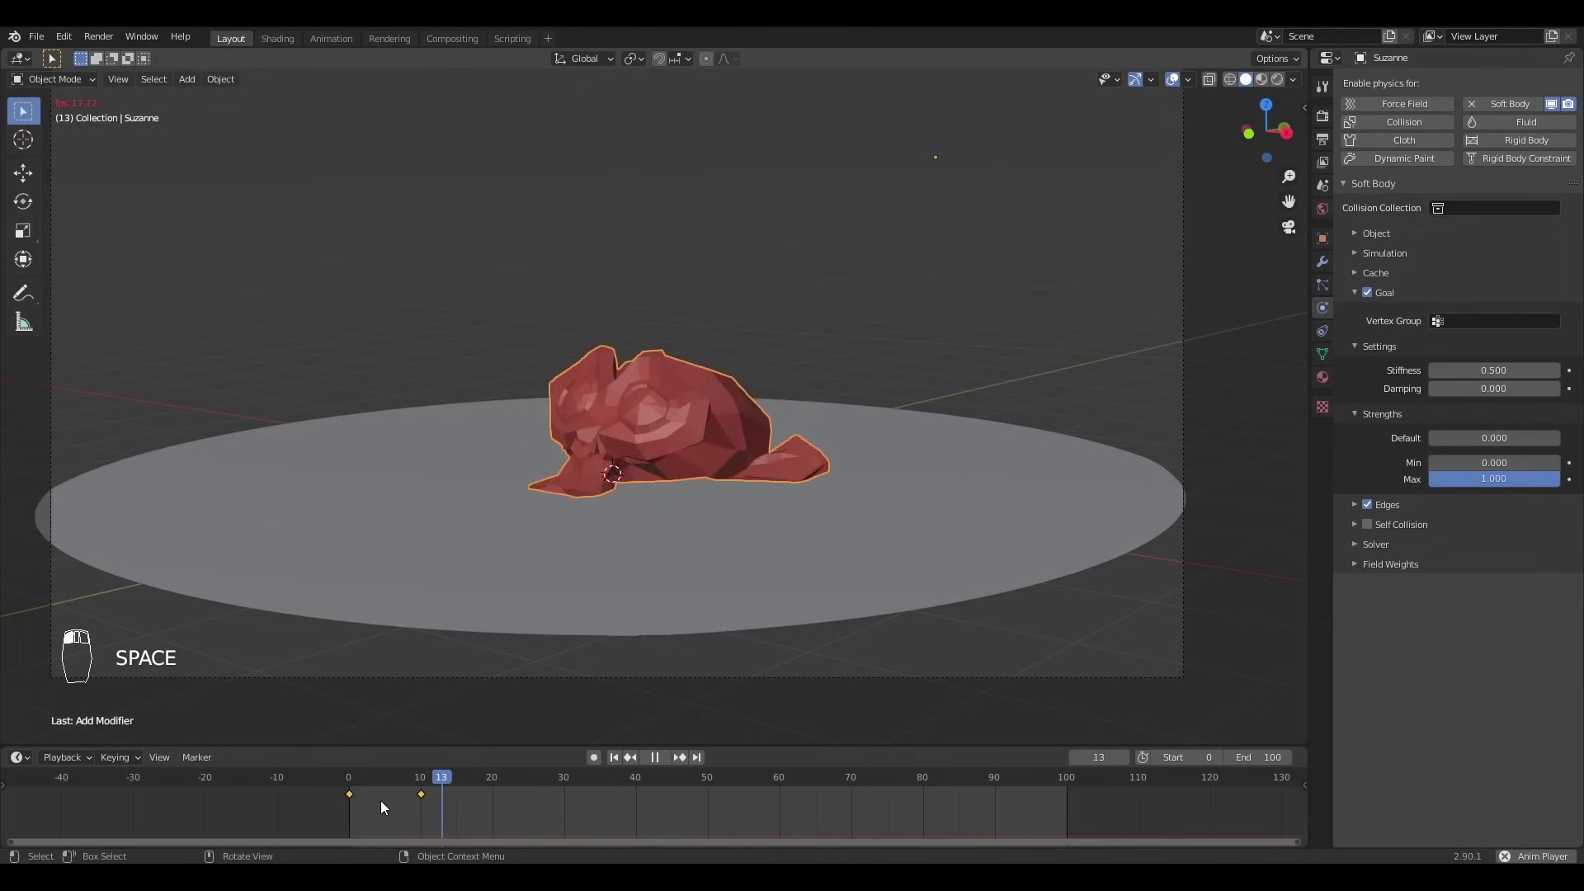
{"action": "key", "text": "space"}
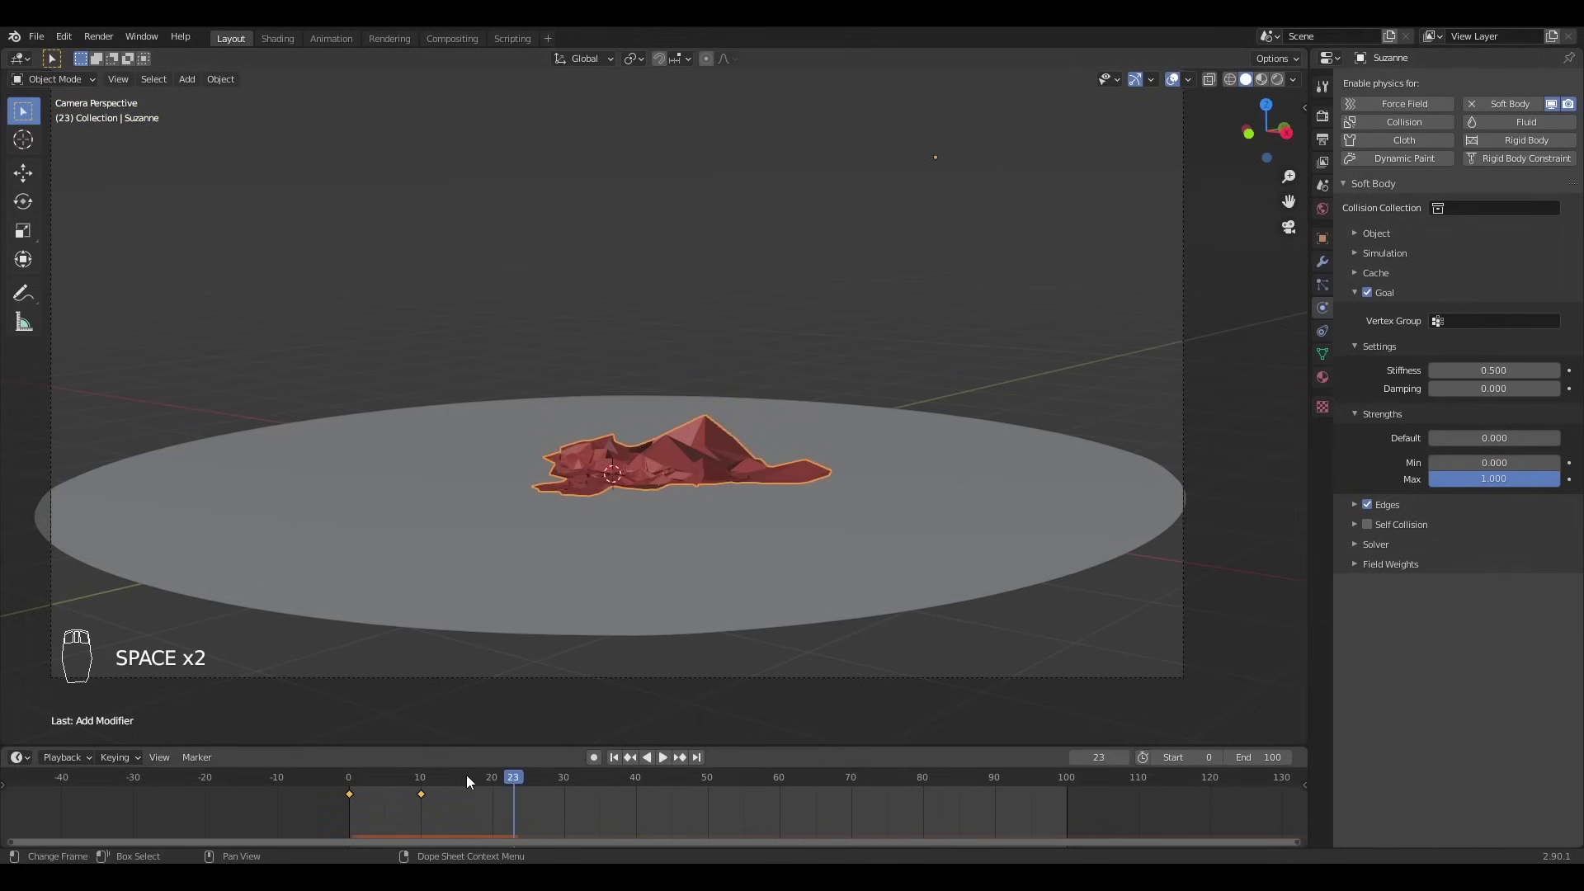
{"action": "left_click_drag", "start_coordinate": [421, 784], "coordinate": [357, 790]}
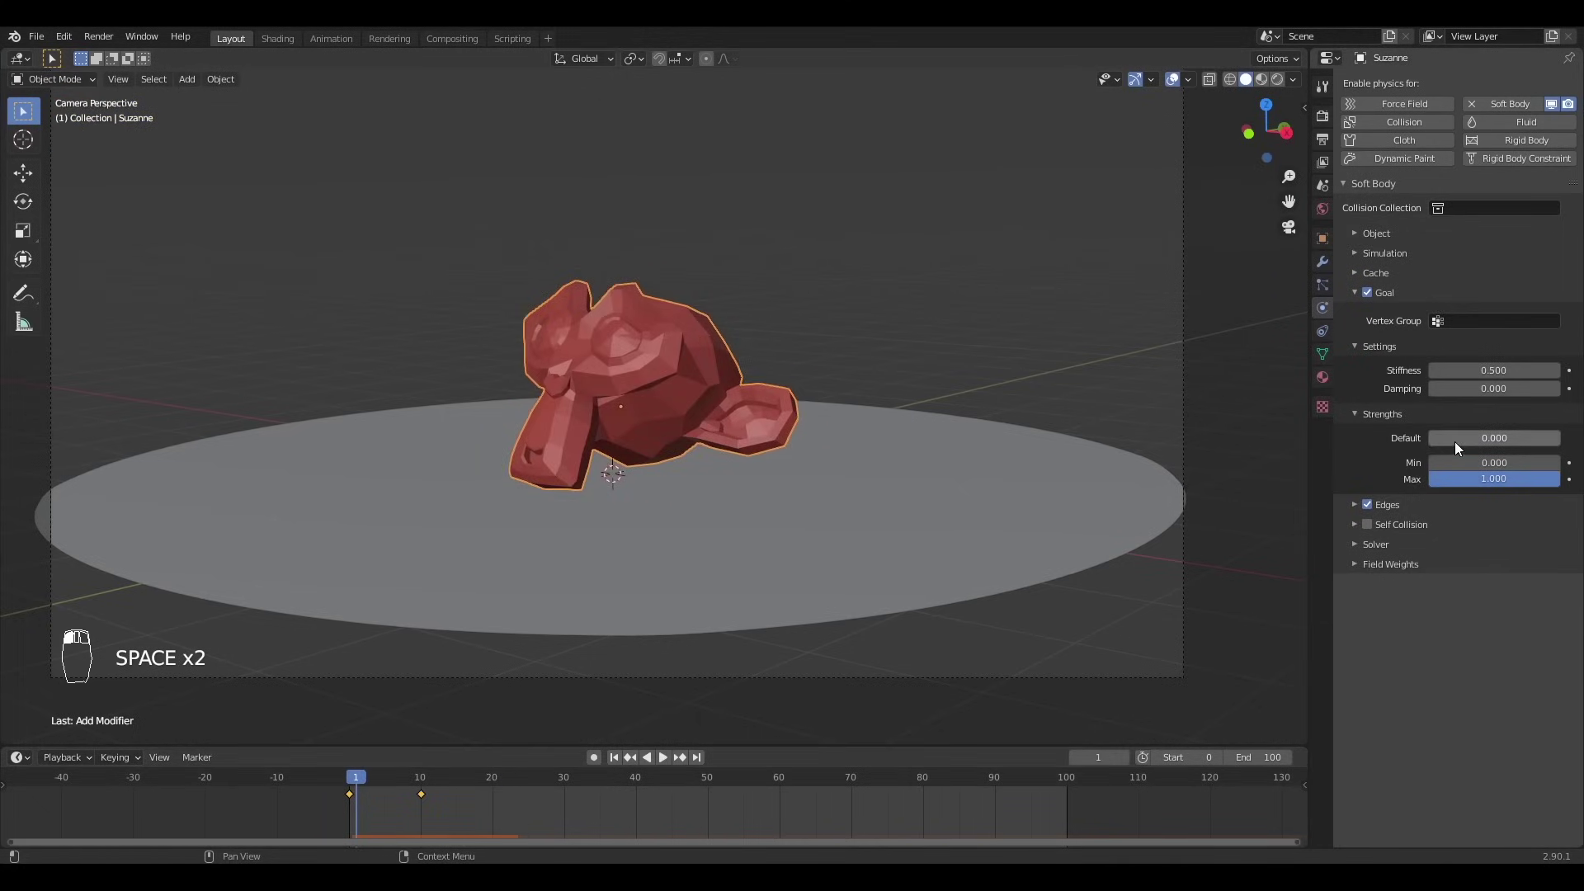
{"action": "key", "text": "space"}
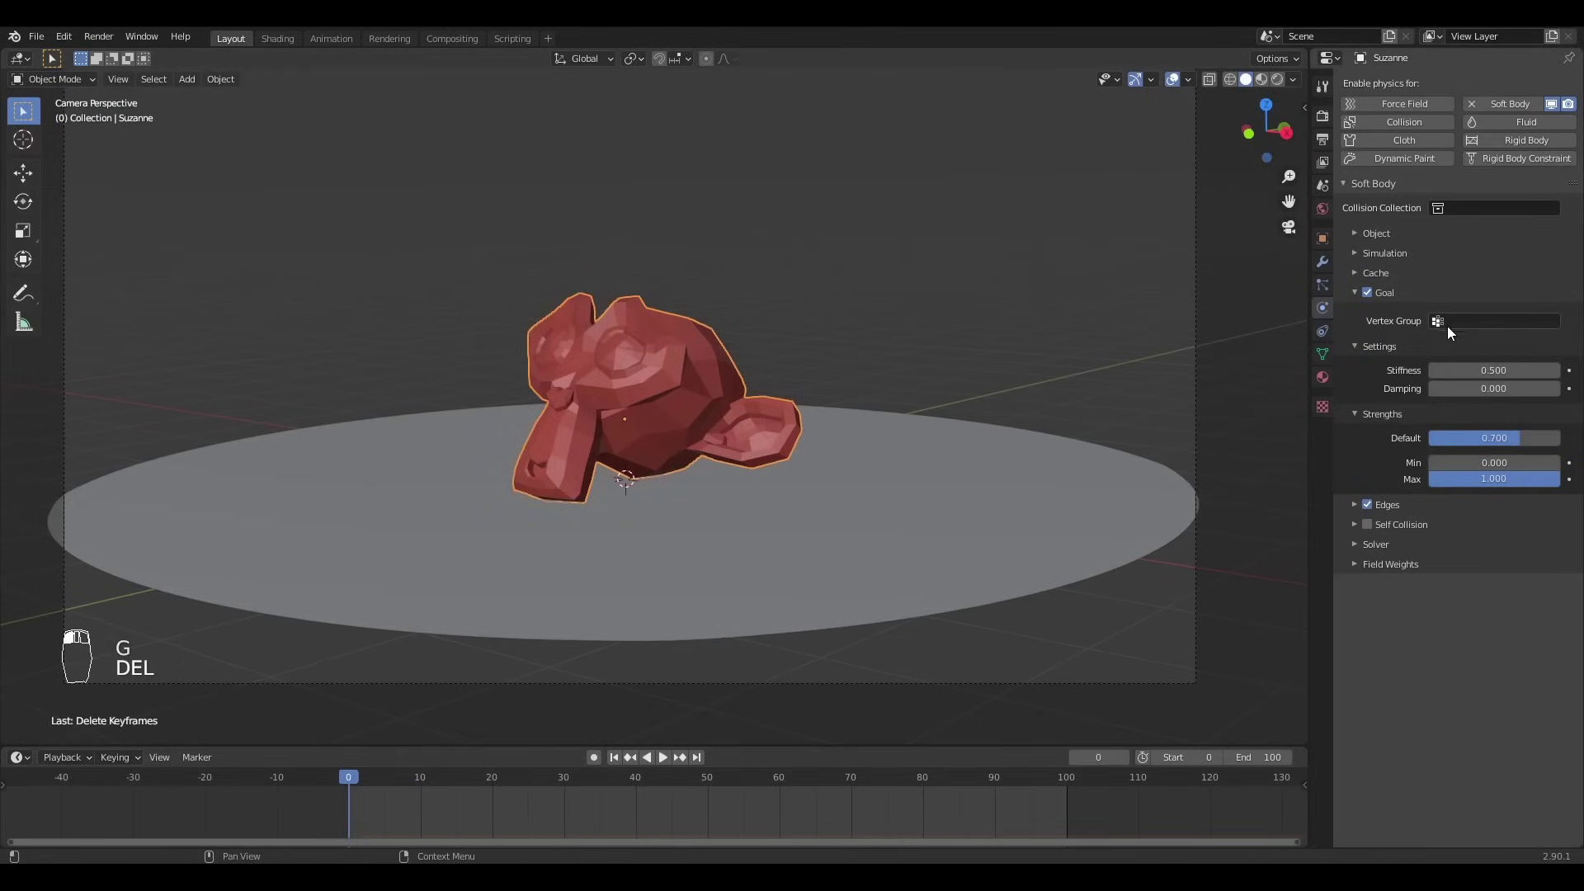
- Replace the monkey's existing vertex group with a new one named Weight
{"action": "left_click", "coordinate": [1449, 325]}
{"action": "left_click", "coordinate": [1406, 345]}
{"action": "left_click", "coordinate": [1322, 354]}
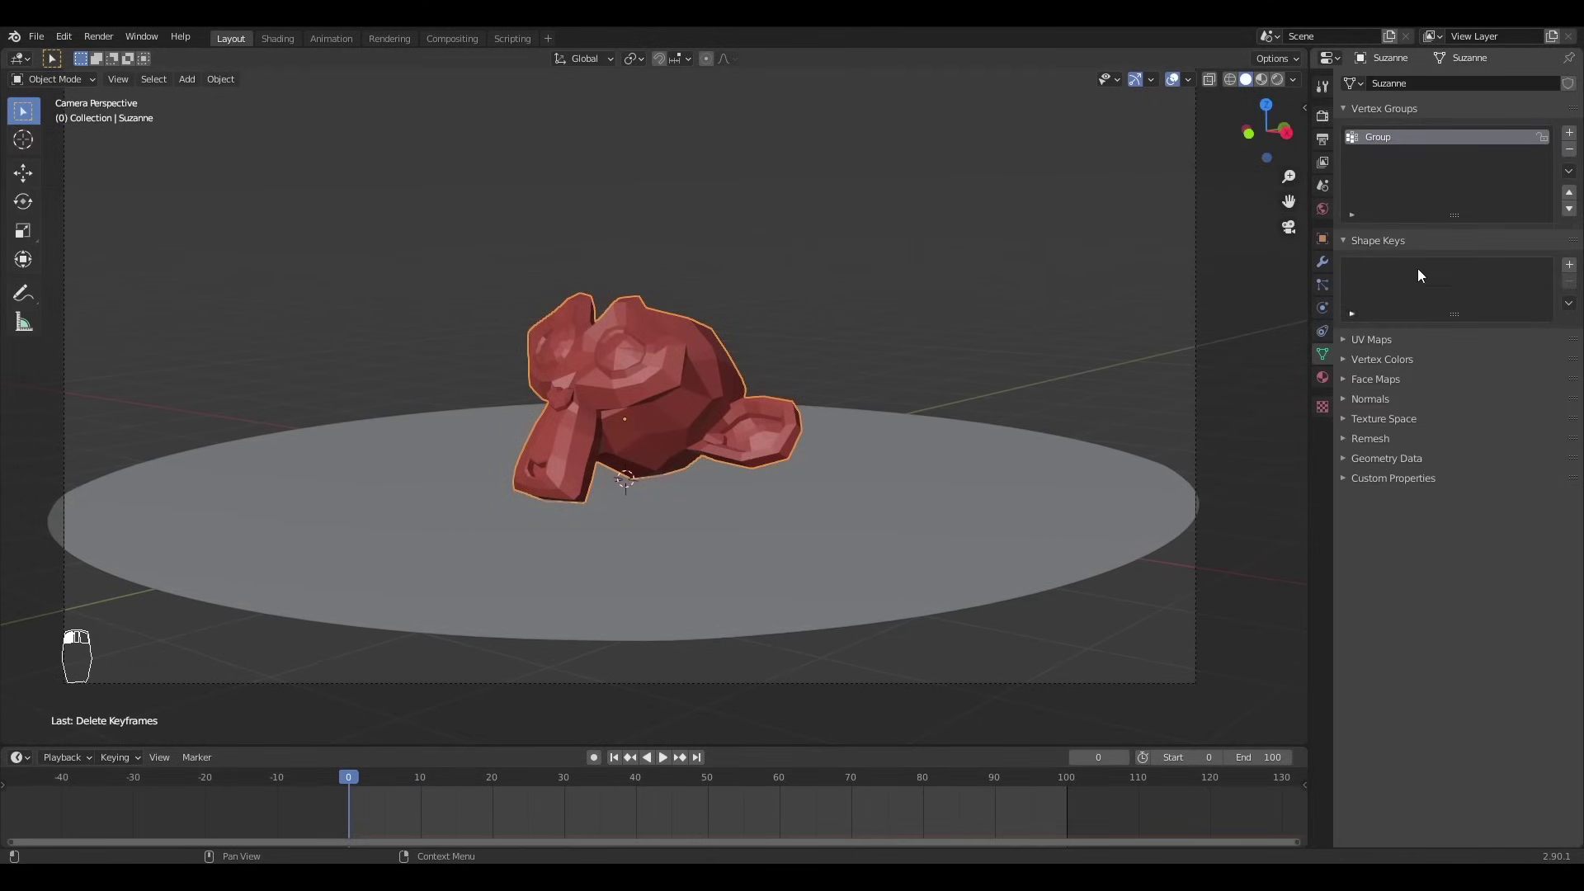
{"action": "left_click", "coordinate": [1569, 149]}
{"action": "left_click", "coordinate": [1569, 132]}
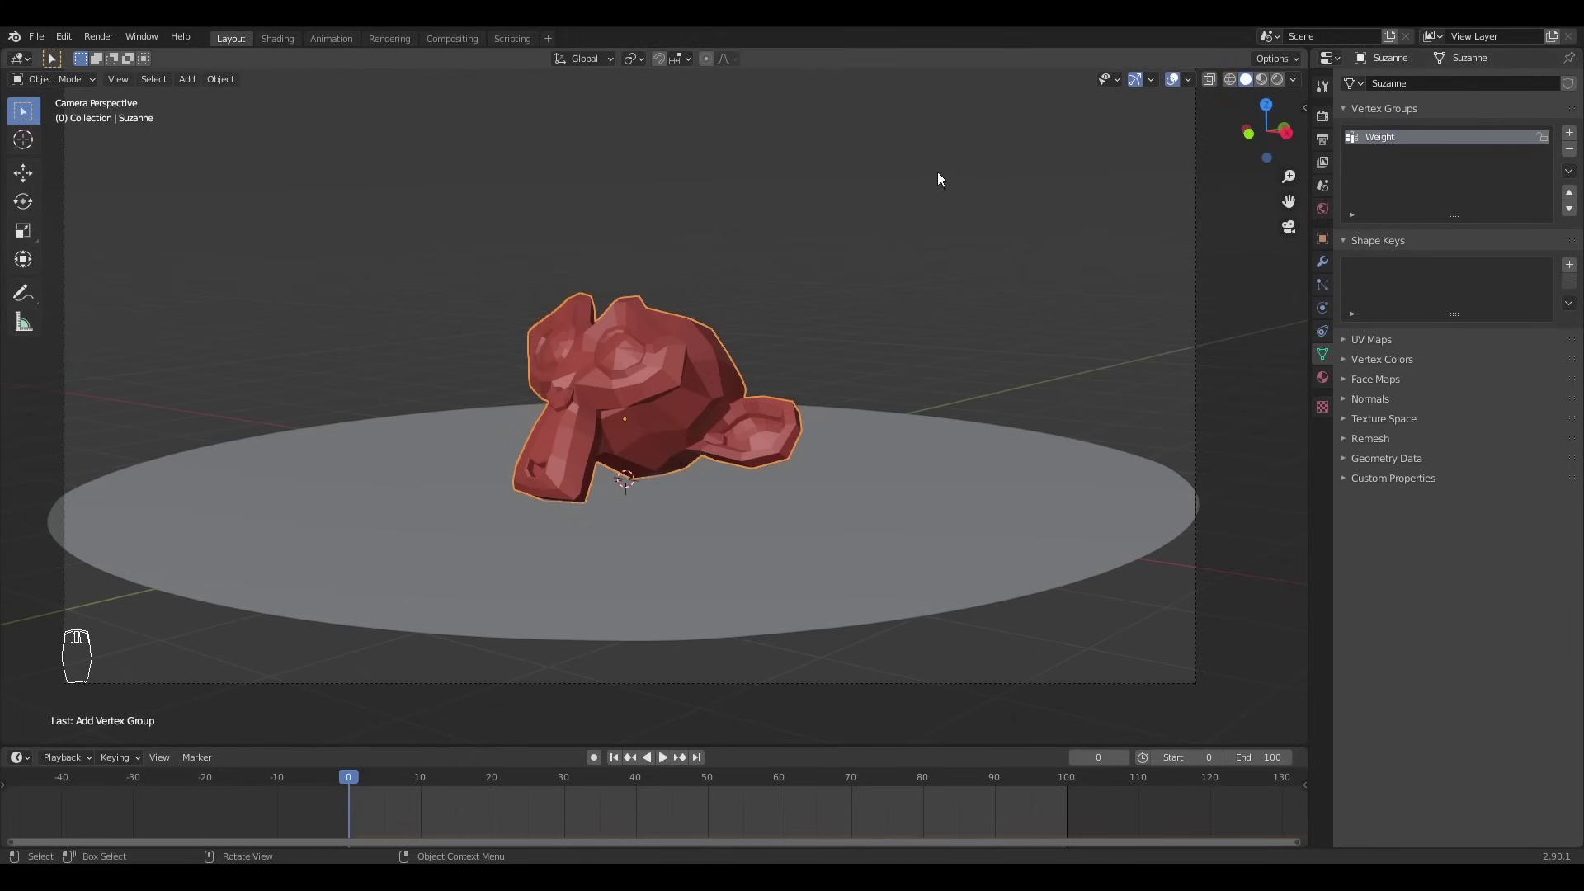
- Assign the faces on top of the monkey's head to the Weight vertex group with weight 1.000
{"action": "key", "text": "Tab"}
{"action": "middle_click_drag", "start_coordinate": [937, 177], "coordinate": [612, 451]}
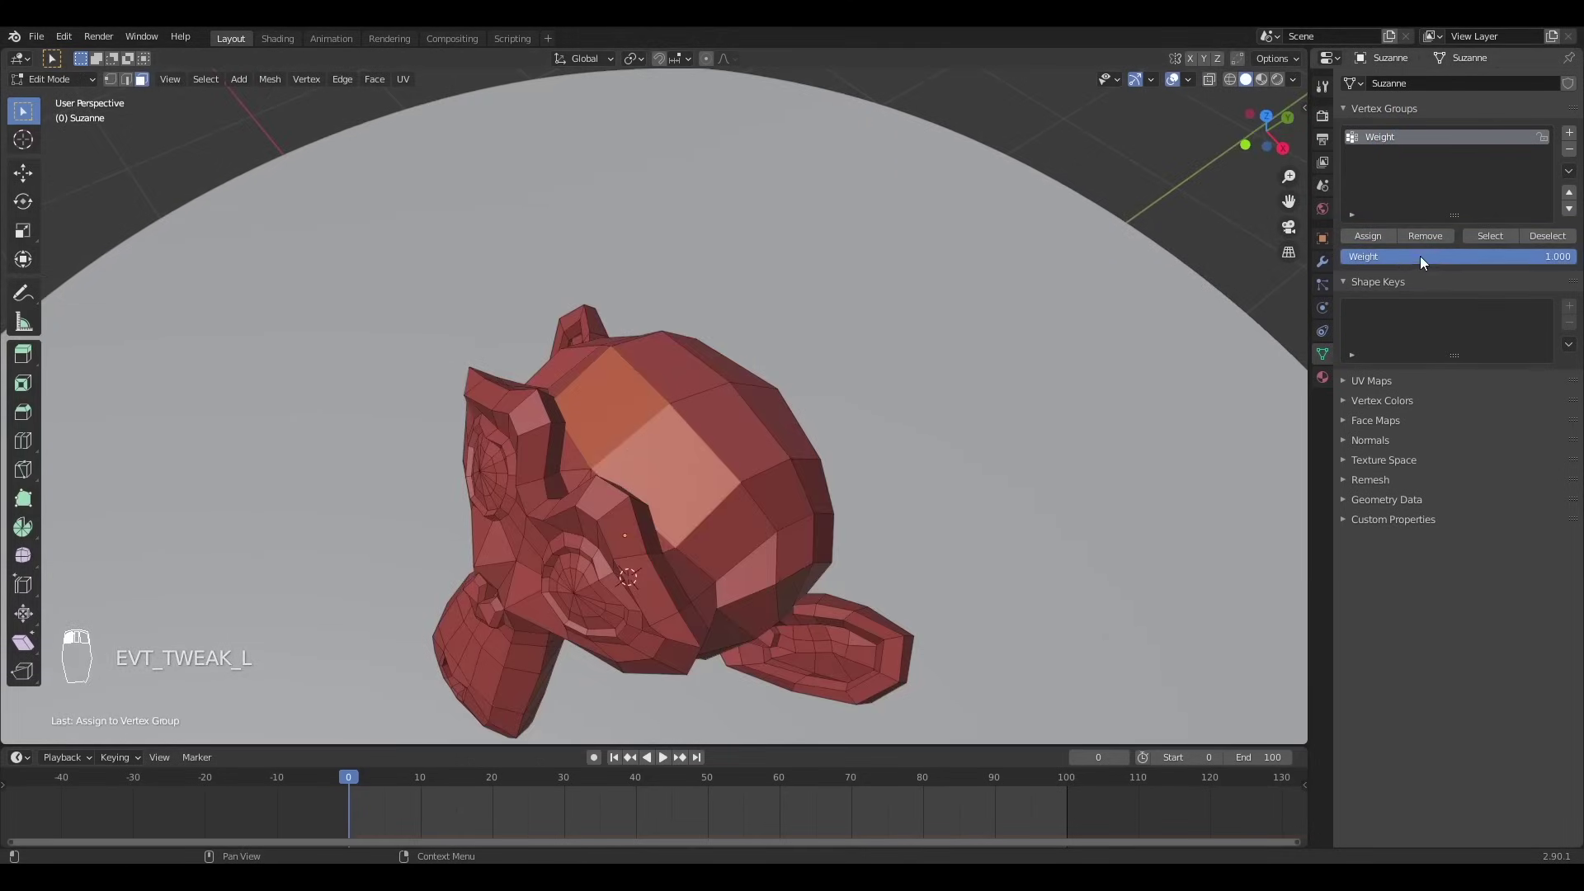
{"action": "key", "text": "Tab"}
{"action": "scroll", "coordinate": [1061, 428], "scroll_direction": "down", "scroll_amount": 5}
- Raise the monkey head above the plane in camera view and choose Weight as the soft body goal's vertex group
{"action": "left_click", "coordinate": [1323, 307]}
{"action": "key", "text": "KP_0"}
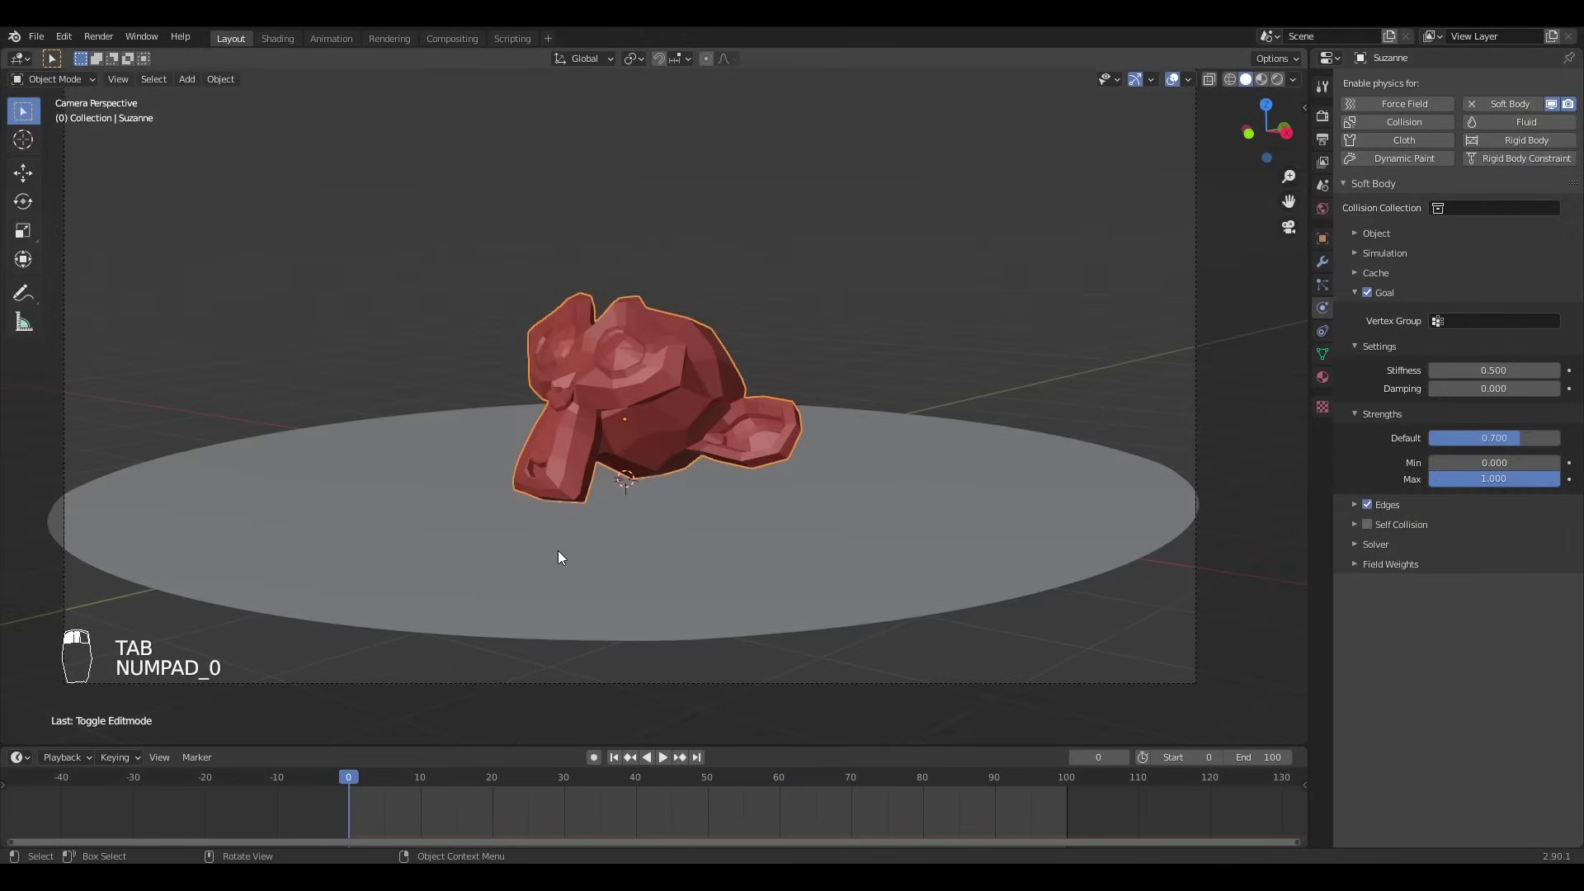
{"action": "key", "text": "g"}
{"action": "left_click", "coordinate": [605, 239]}
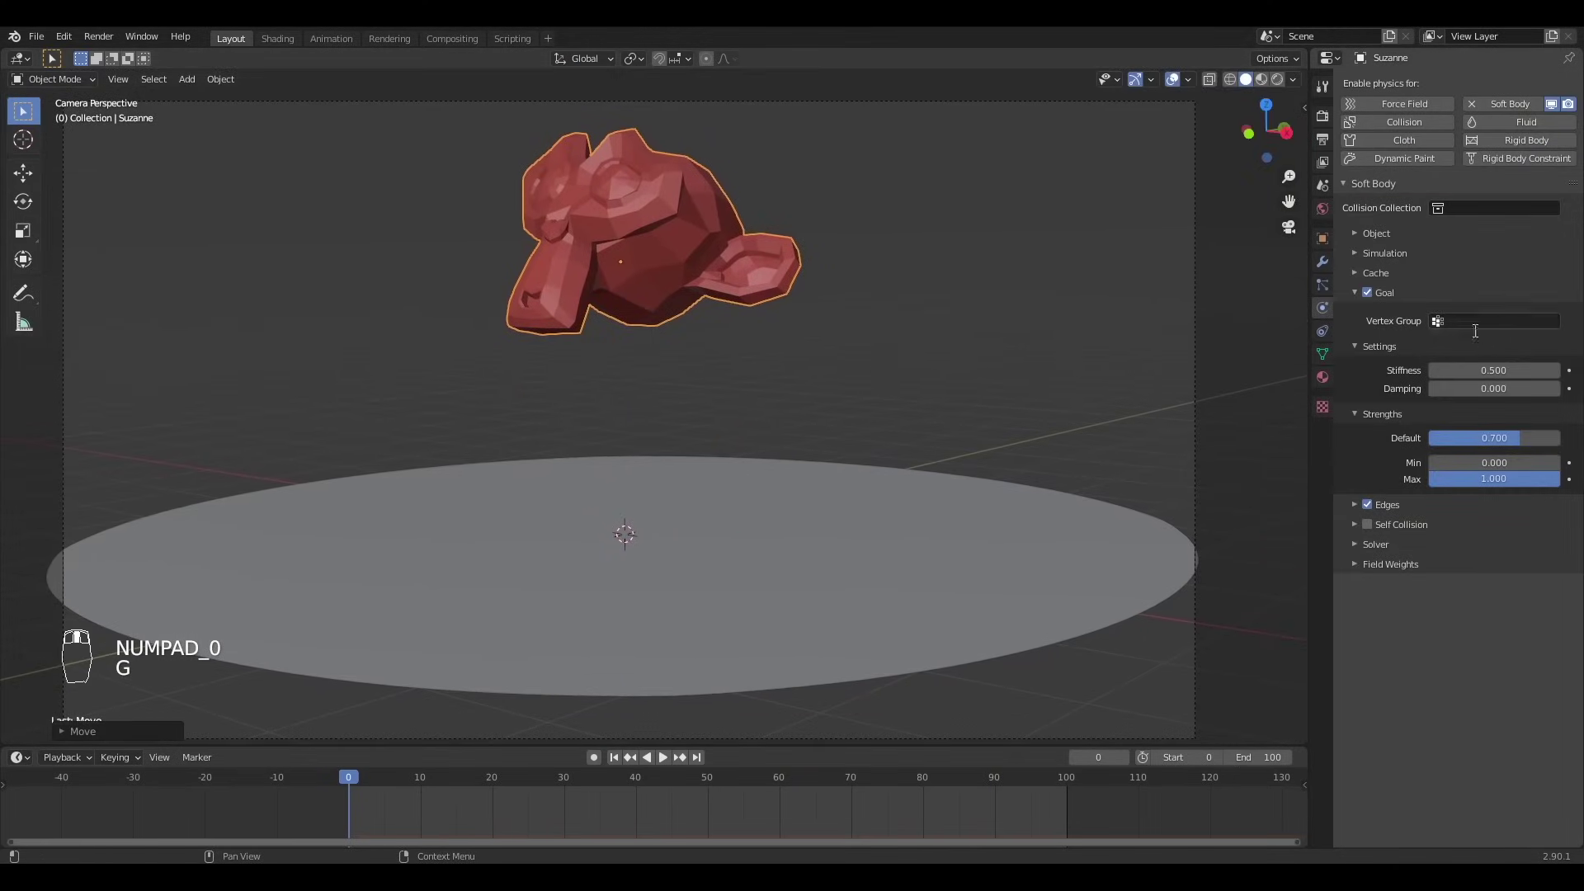
{"action": "left_click", "coordinate": [1457, 319]}
{"action": "left_click", "coordinate": [1414, 348]}
{"action": "scroll", "coordinate": [606, 419], "scroll_direction": "down", "scroll_amount": 2}
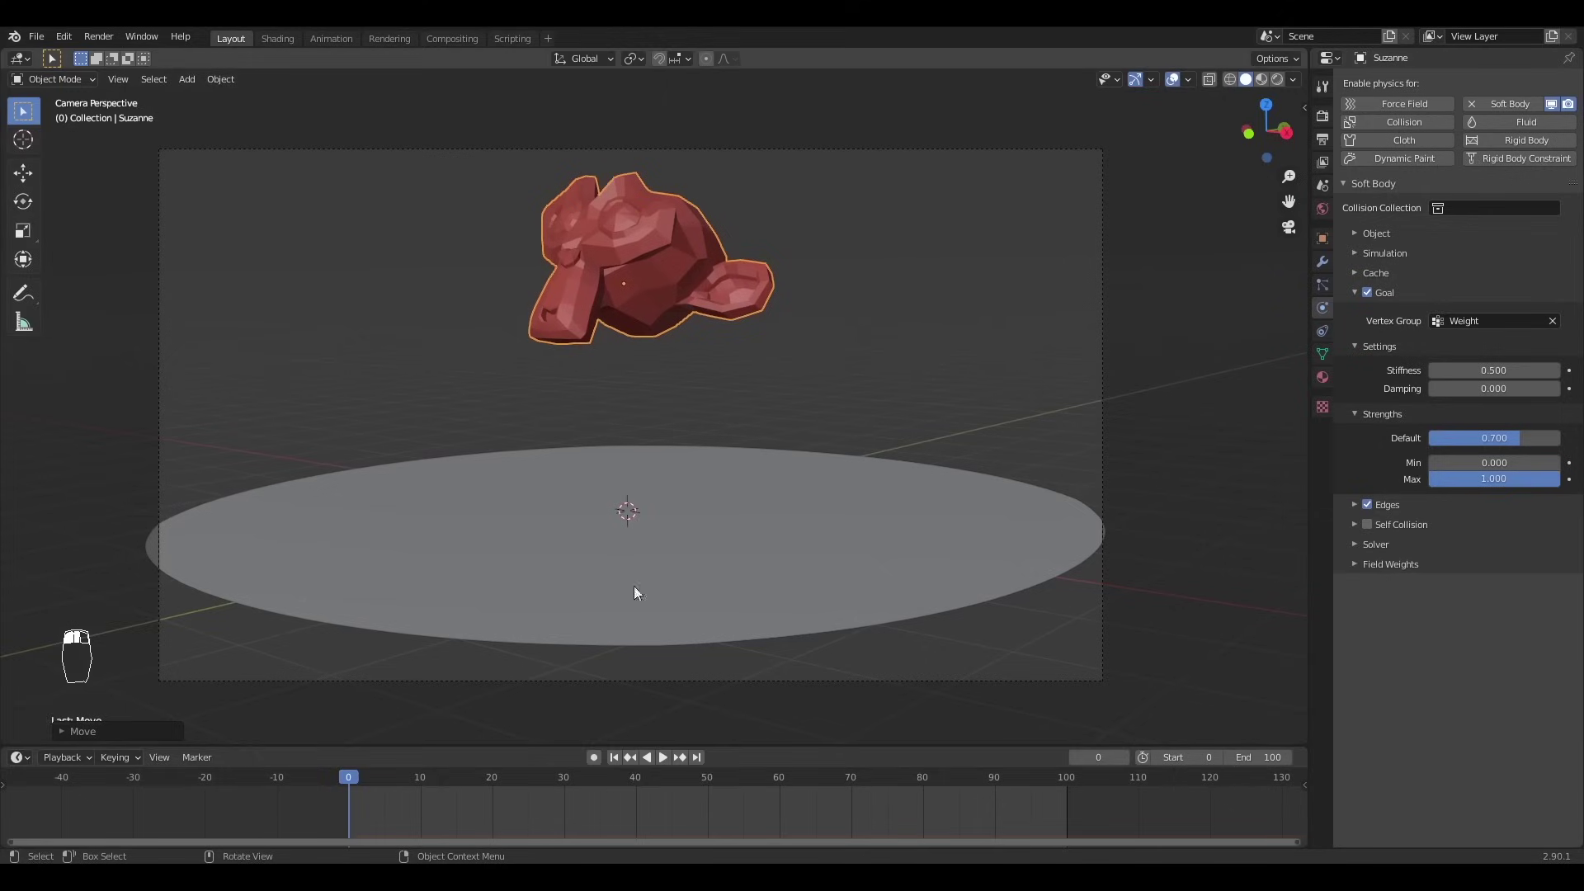
- Play the soft body simulation with the Weight vertex group and return to frame 0
{"action": "left_click", "coordinate": [662, 756]}
{"action": "scroll", "coordinate": [677, 274], "scroll_direction": "up", "scroll_amount": 1}
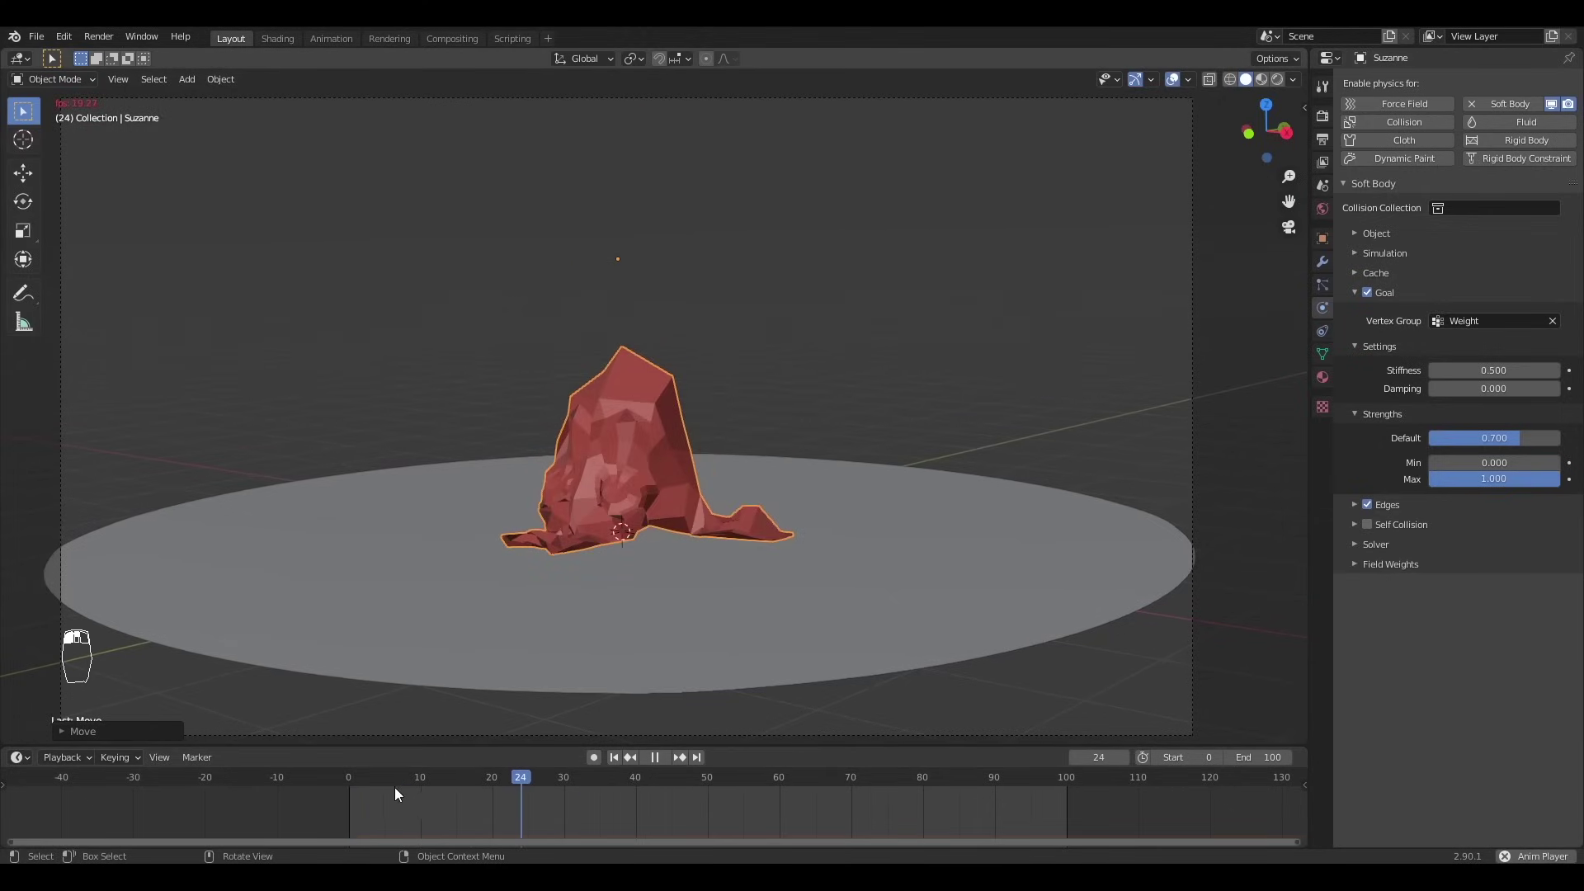
{"action": "left_click", "coordinate": [637, 384]}
{"action": "key", "text": "space"}
{"action": "left_click_drag", "start_coordinate": [502, 776], "coordinate": [347, 778]}
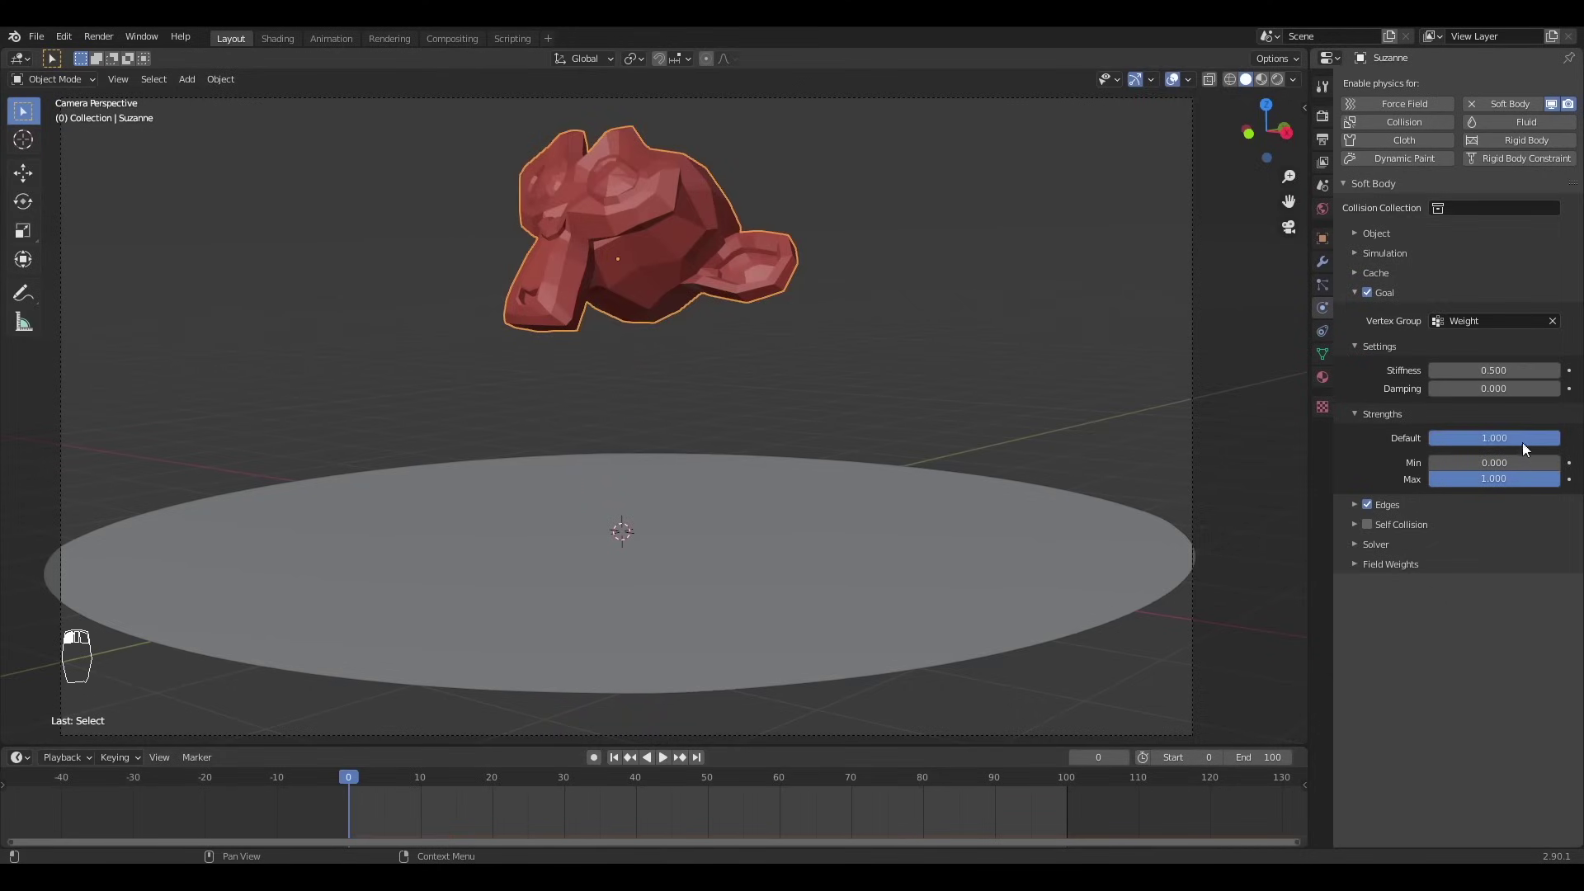
- Set the goal's default strength to 1.000 and play the simulation again
{"action": "key", "text": "space"}
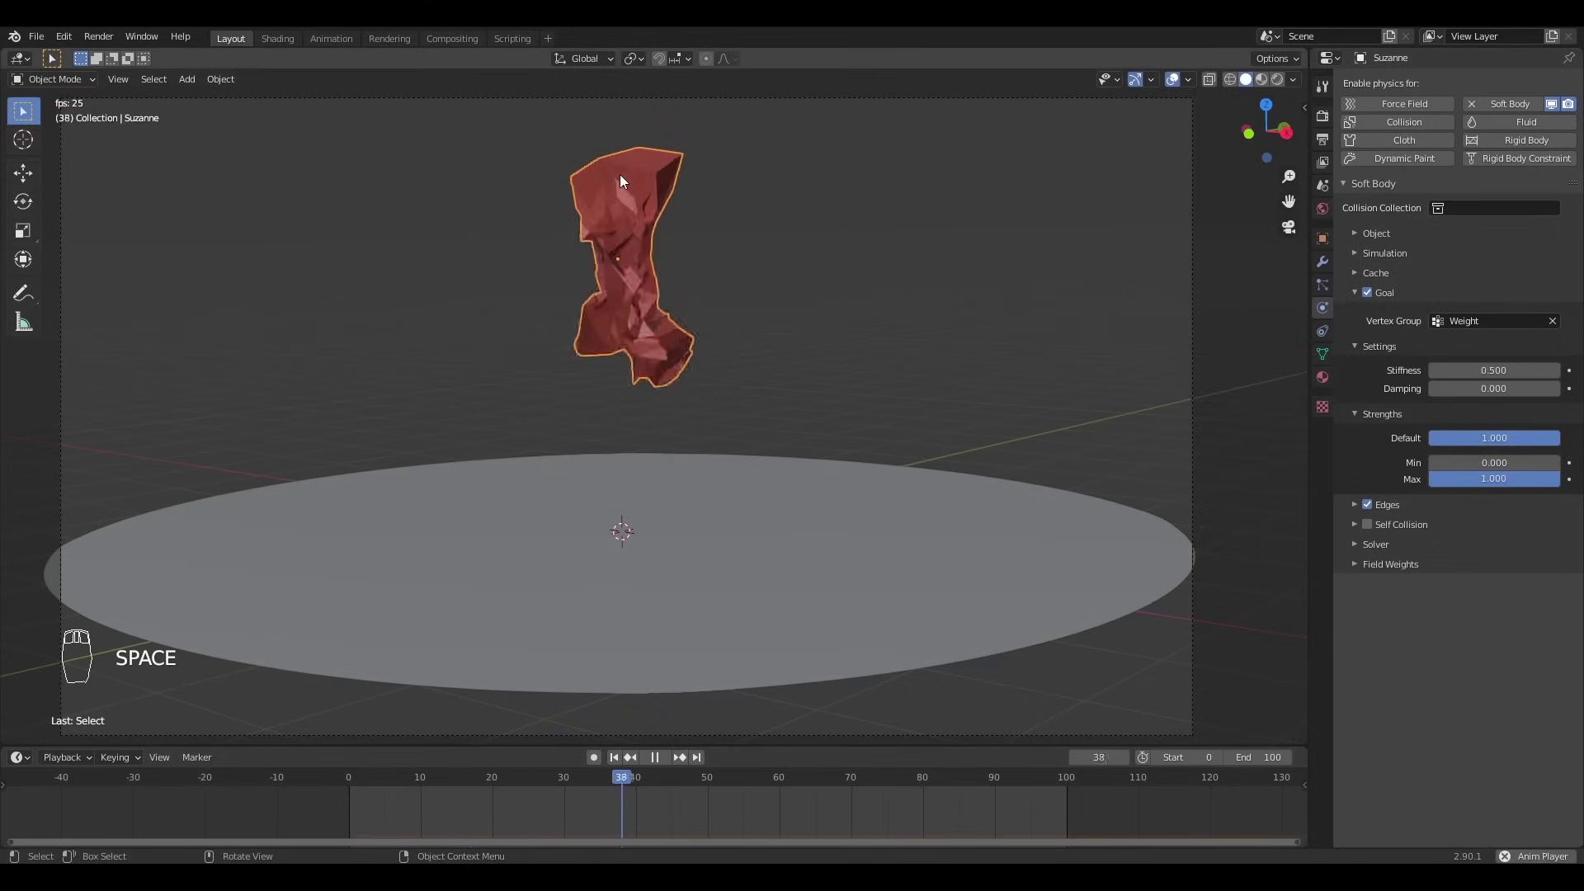
{"action": "key", "text": "space"}
{"action": "middle_click_drag", "start_coordinate": [635, 168], "coordinate": [606, 345]}
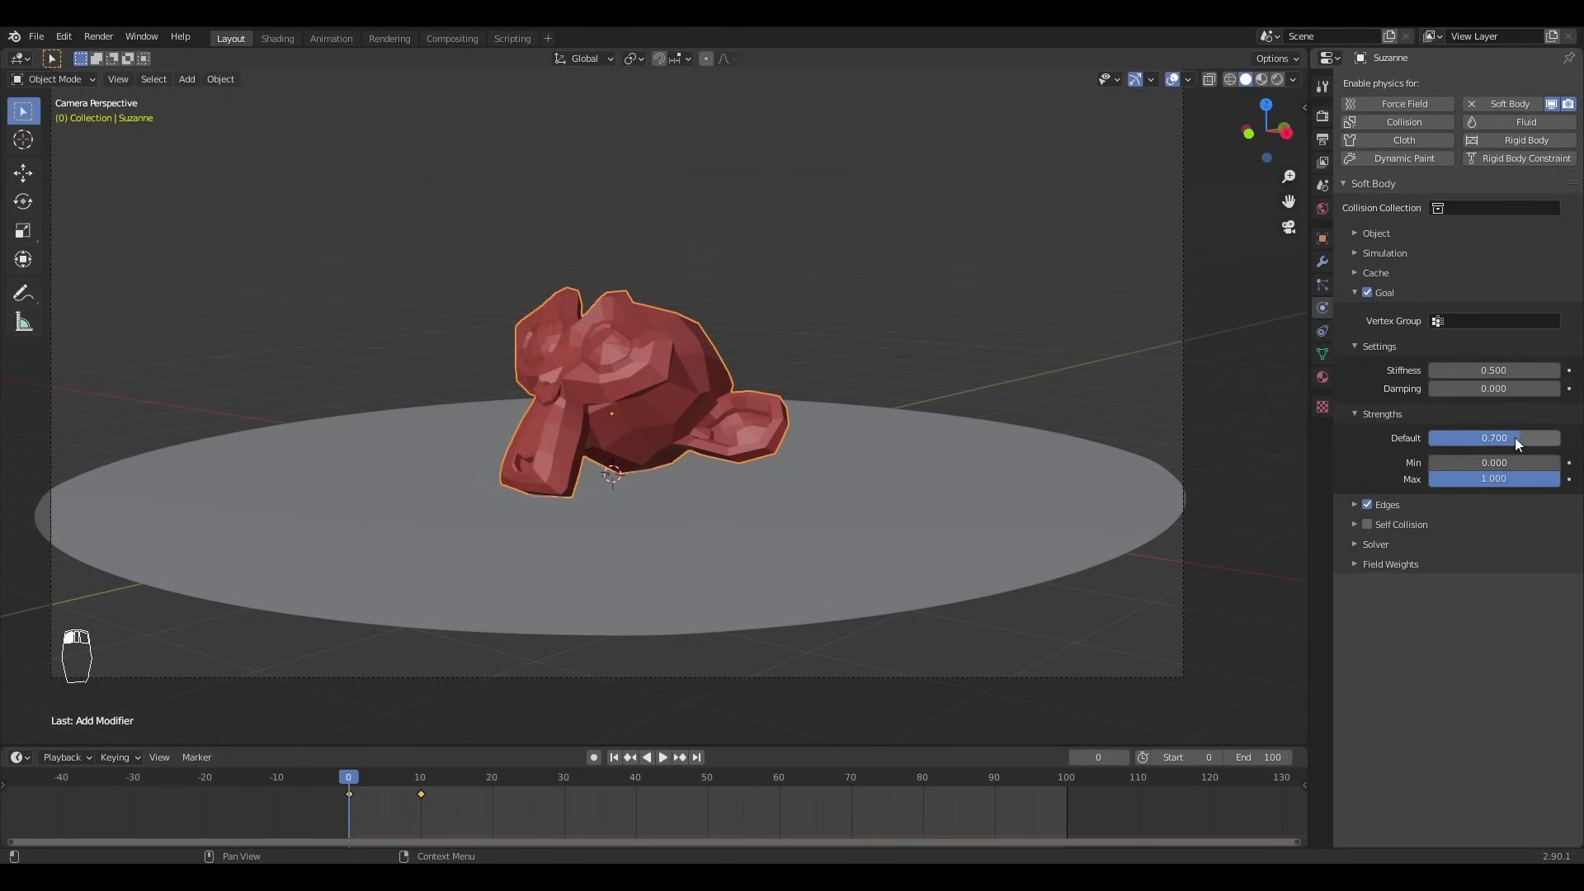
- Switch the monkey to Weight Paint mode and examine the weighted area on top of its head
{"action": "scroll", "coordinate": [548, 279], "scroll_direction": "up", "scroll_amount": 3}
{"action": "left_click", "coordinate": [59, 171]}
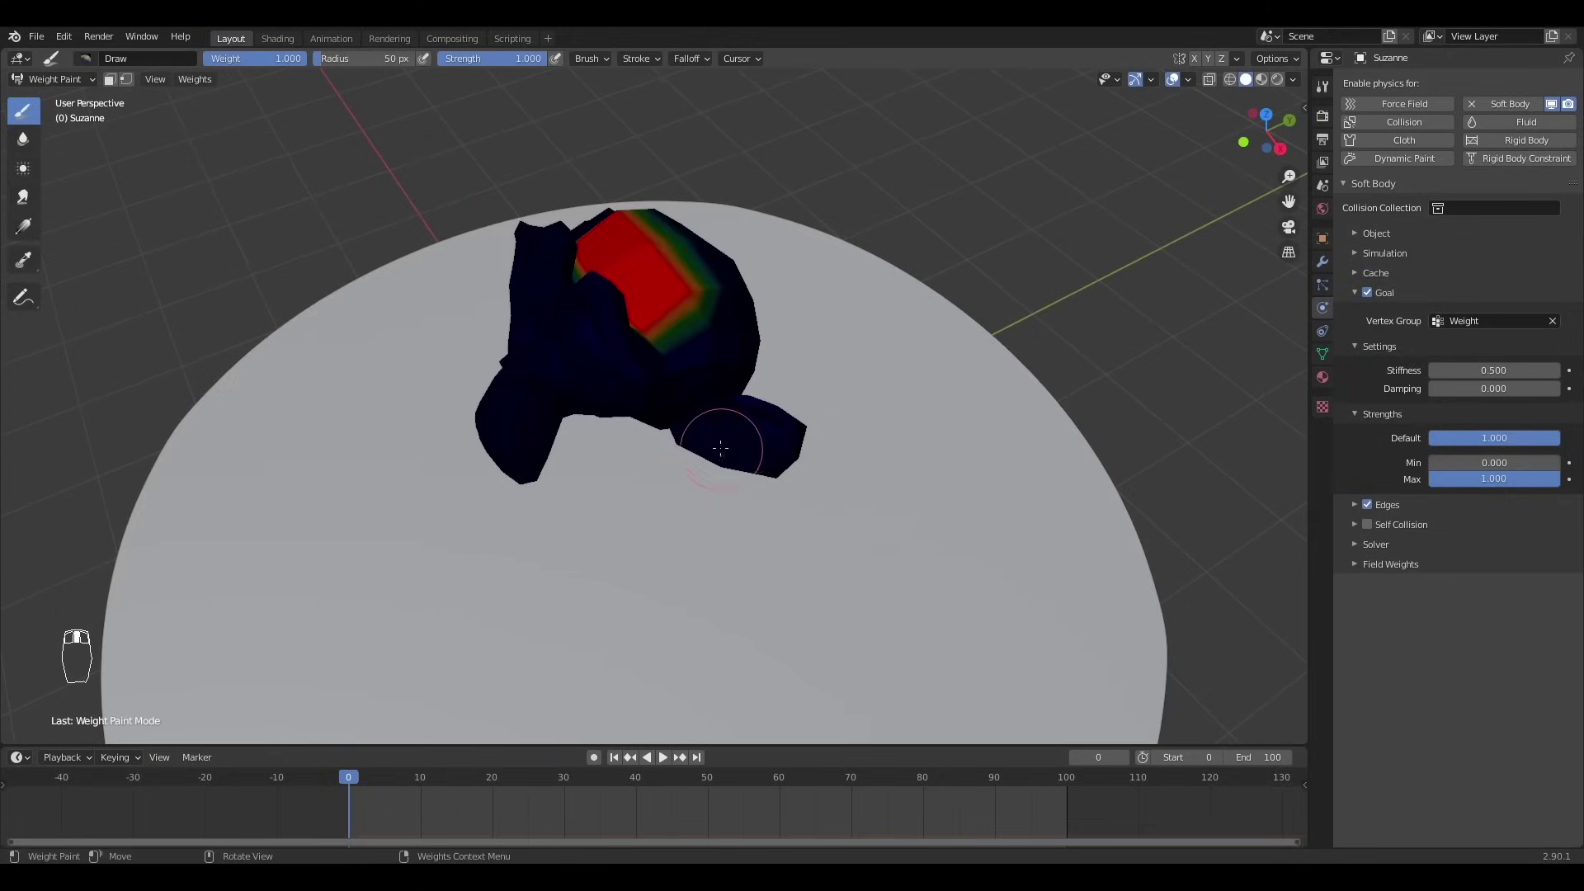
{"action": "key", "text": "KP_5"}
{"action": "scroll", "coordinate": [631, 273], "scroll_direction": "up", "scroll_amount": 6}
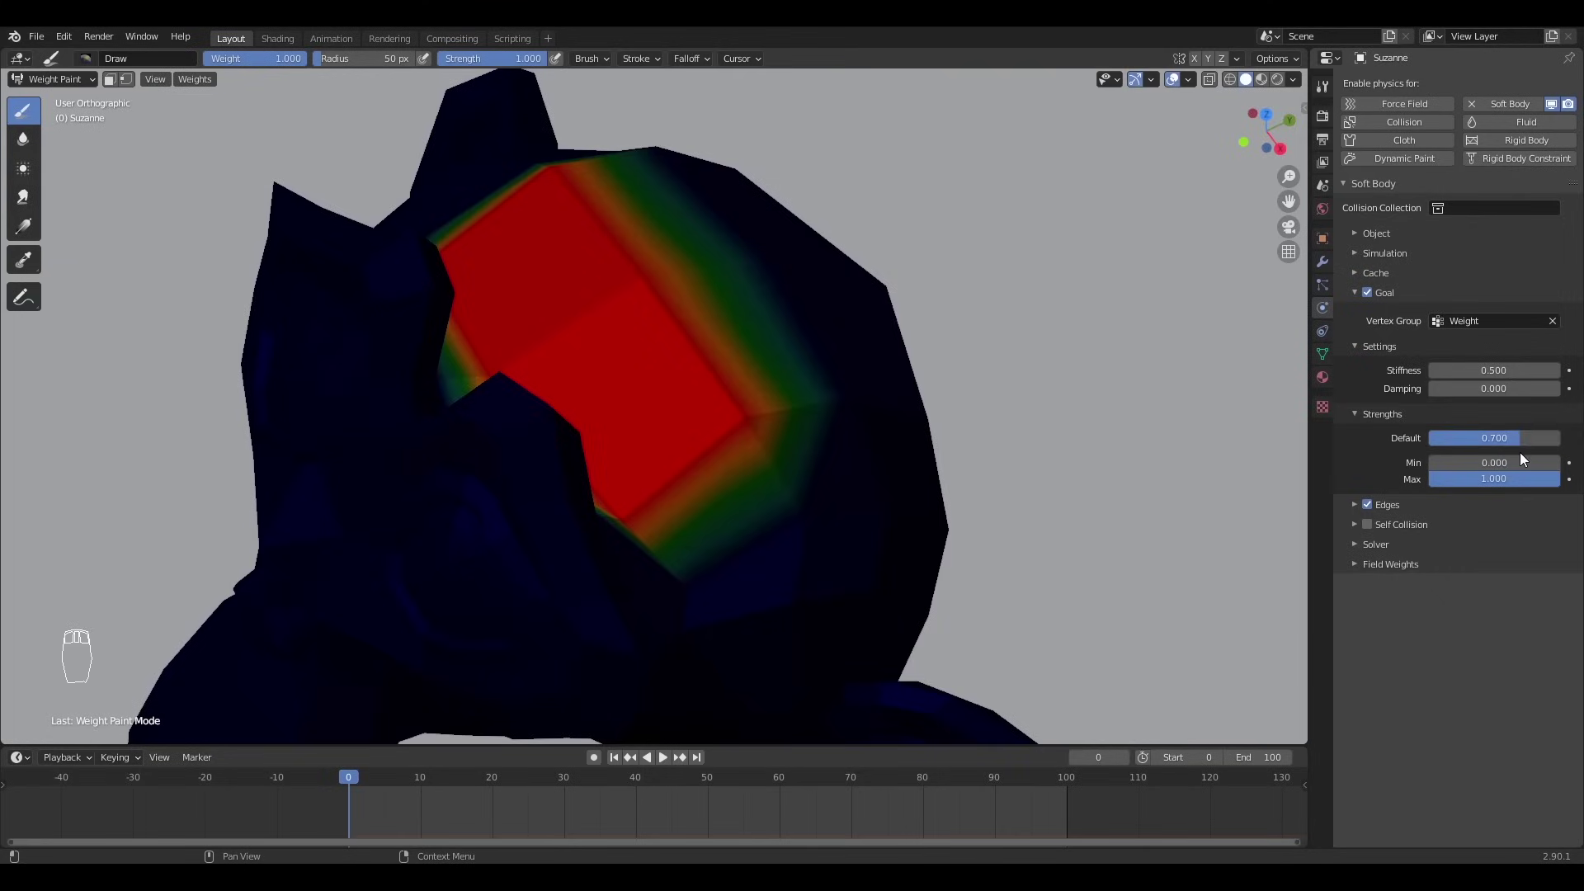
- Set the soft body goal's minimum strength to 0.500
{"action": "scroll", "coordinate": [743, 471], "scroll_direction": "down", "scroll_amount": 4}
{"action": "left_click", "coordinate": [1502, 463]}
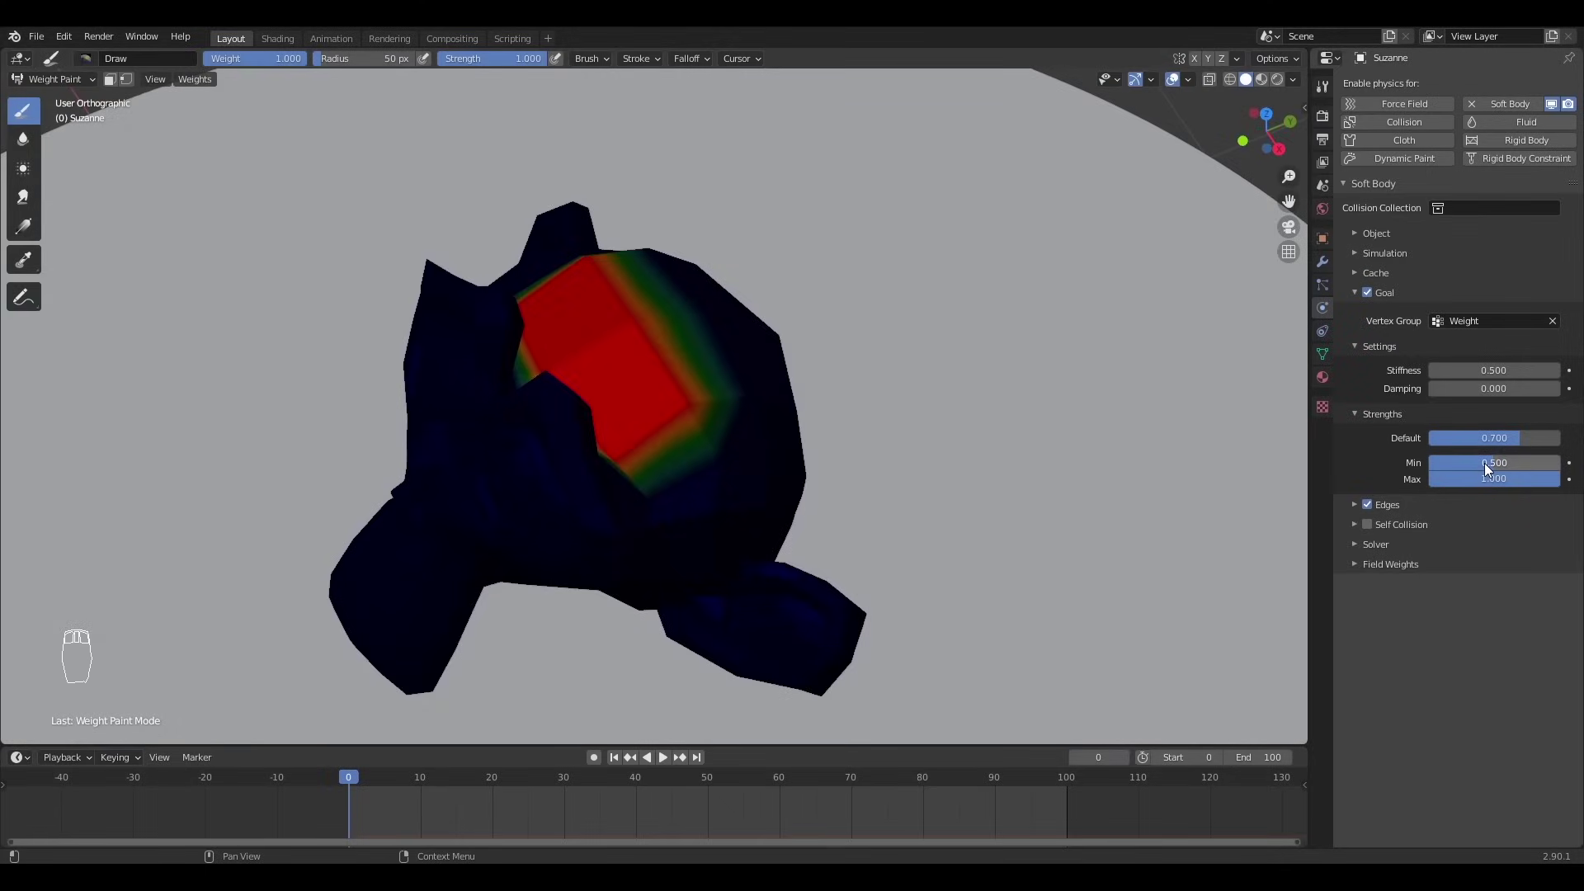
{"action": "middle_click_drag", "start_coordinate": [693, 259], "coordinate": [690, 248]}
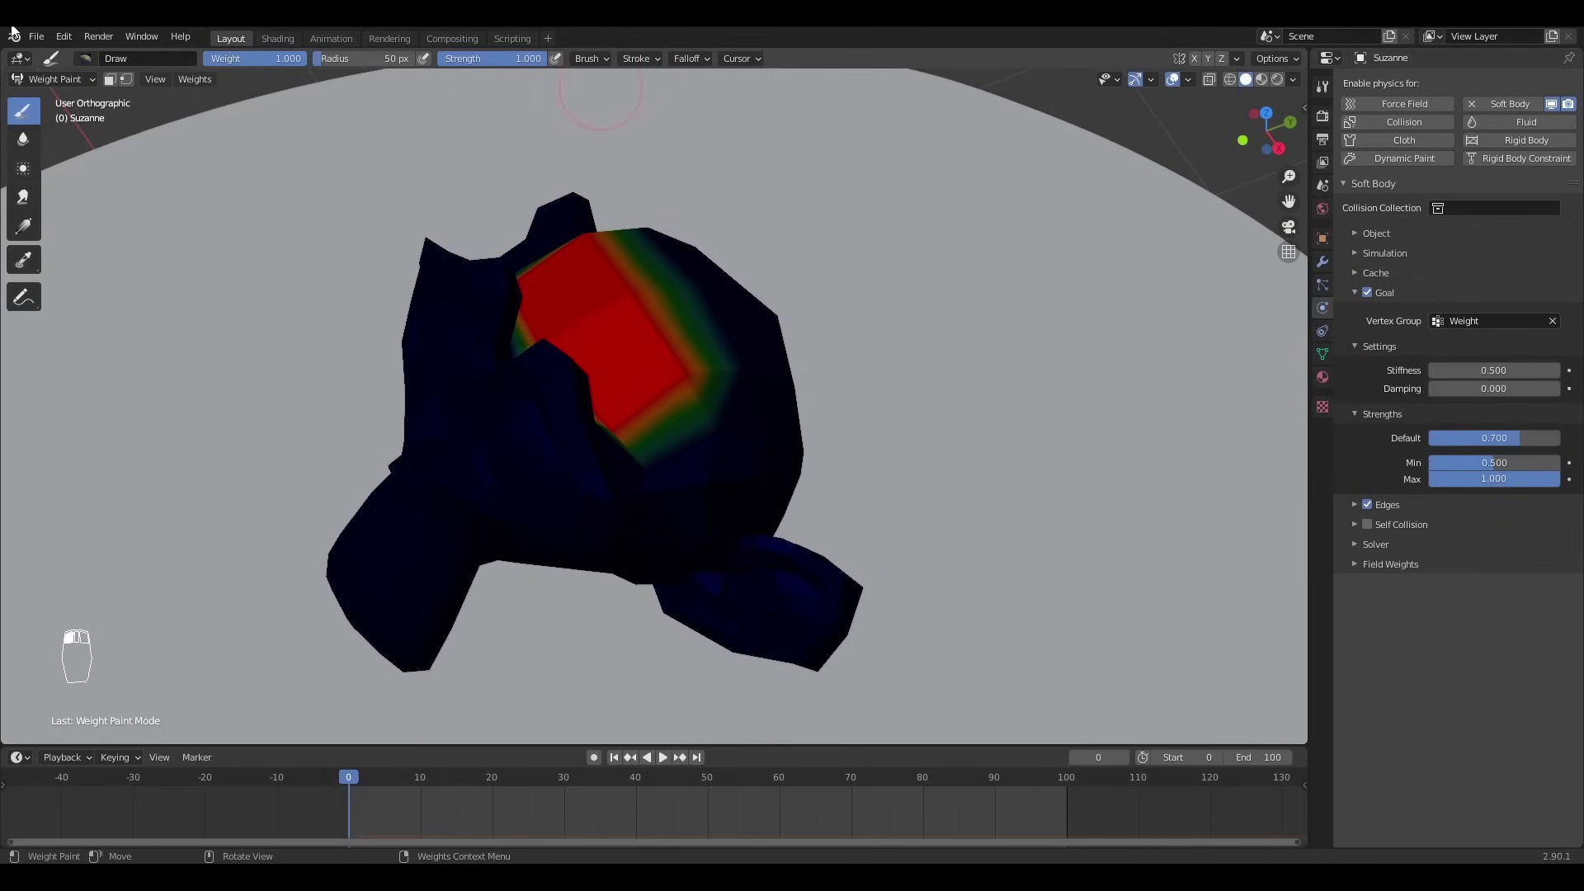
- Return the monkey to Object Mode and play the soft body simulation through the camera view with the 0.500 minimum strength
{"action": "left_click", "coordinate": [54, 79]}
{"action": "left_click", "coordinate": [71, 89]}
{"action": "key", "text": "KP_0"}
{"action": "key", "text": "space"}
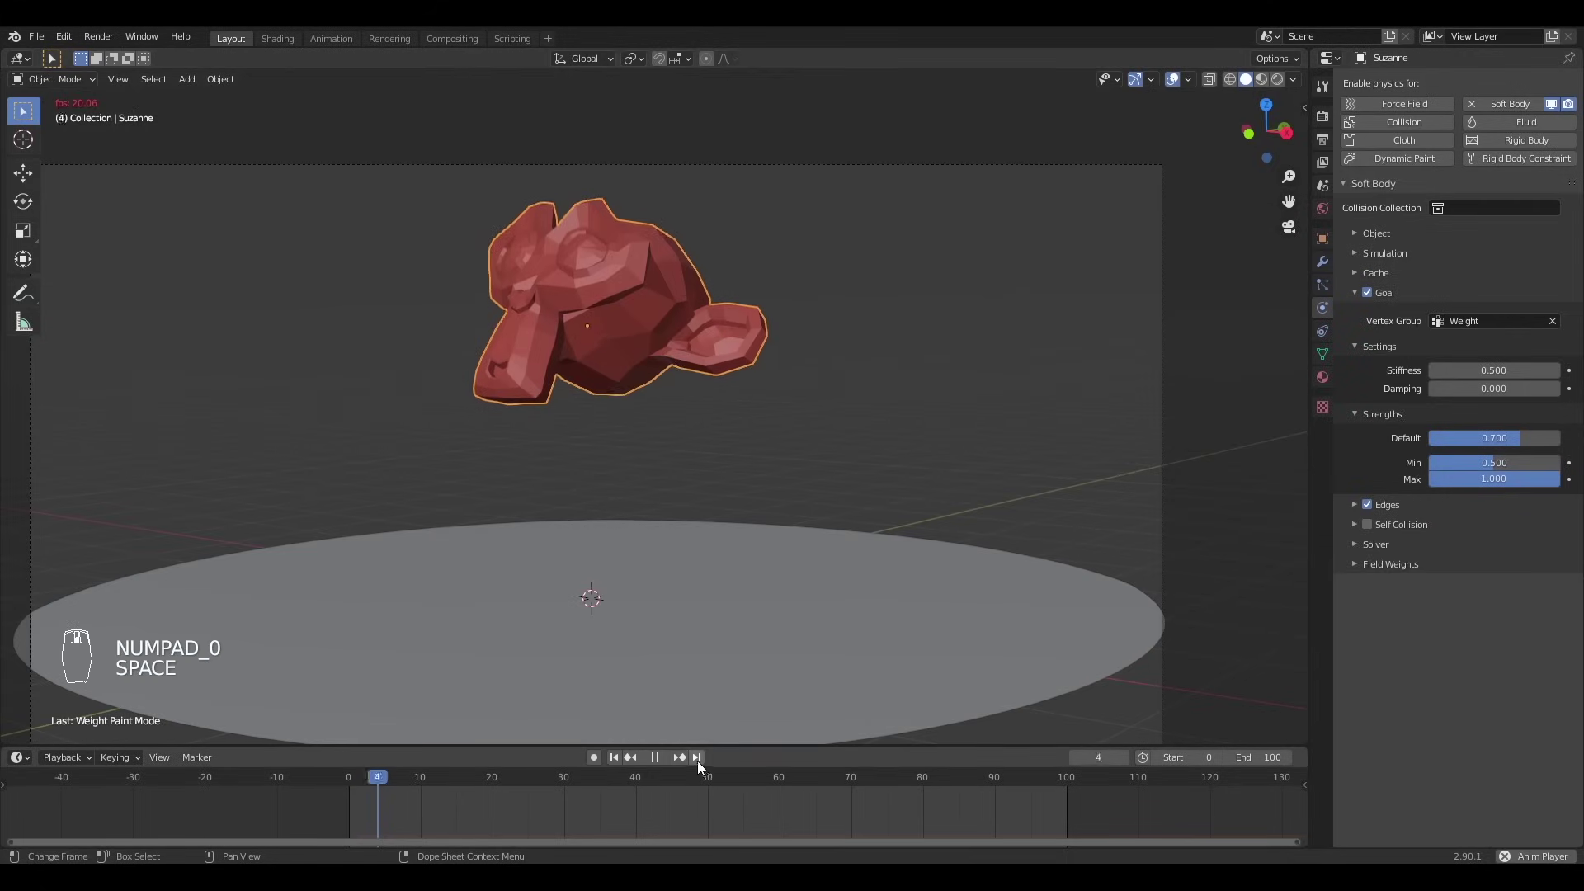
{"action": "key", "text": "alt+a"}
{"action": "left_click", "coordinate": [611, 352]}
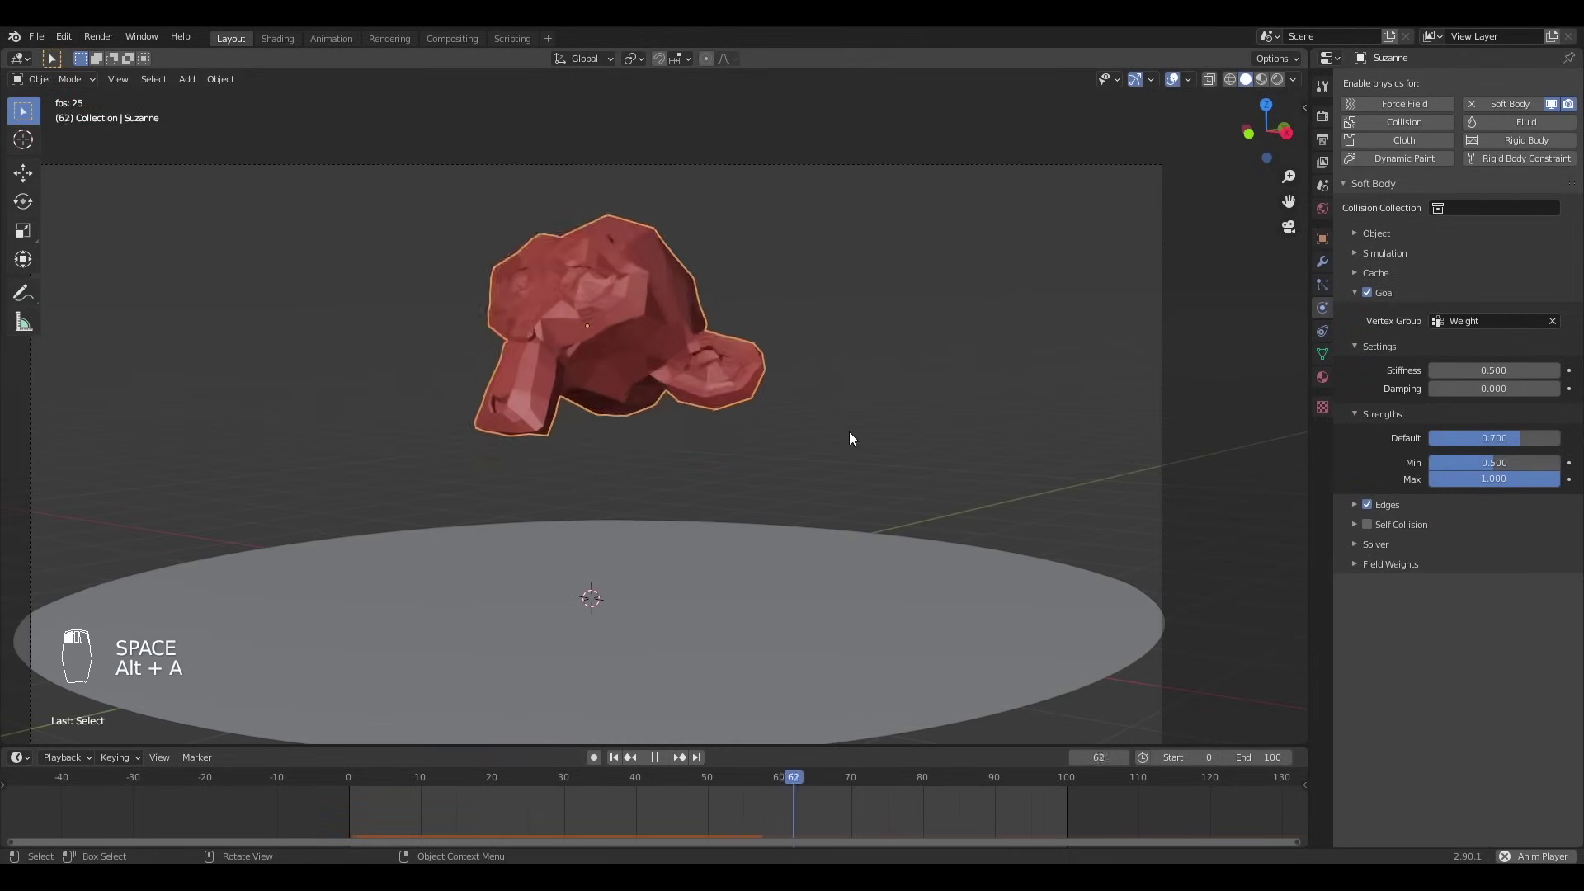
{"action": "scroll", "coordinate": [850, 434], "scroll_direction": "up", "scroll_amount": 2}
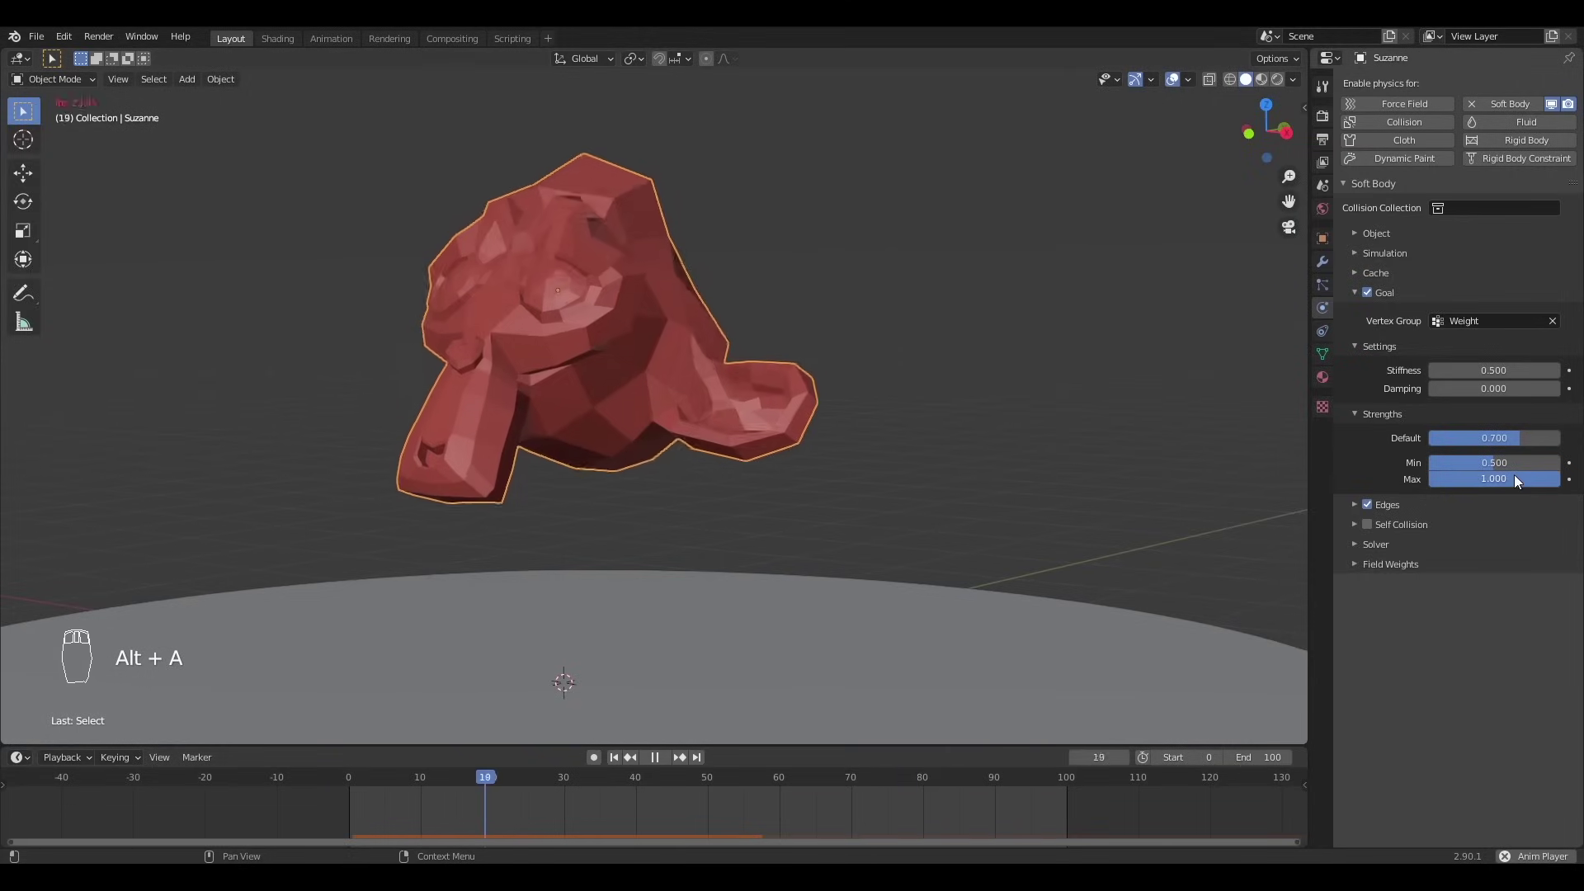
{"action": "key", "text": "space"}
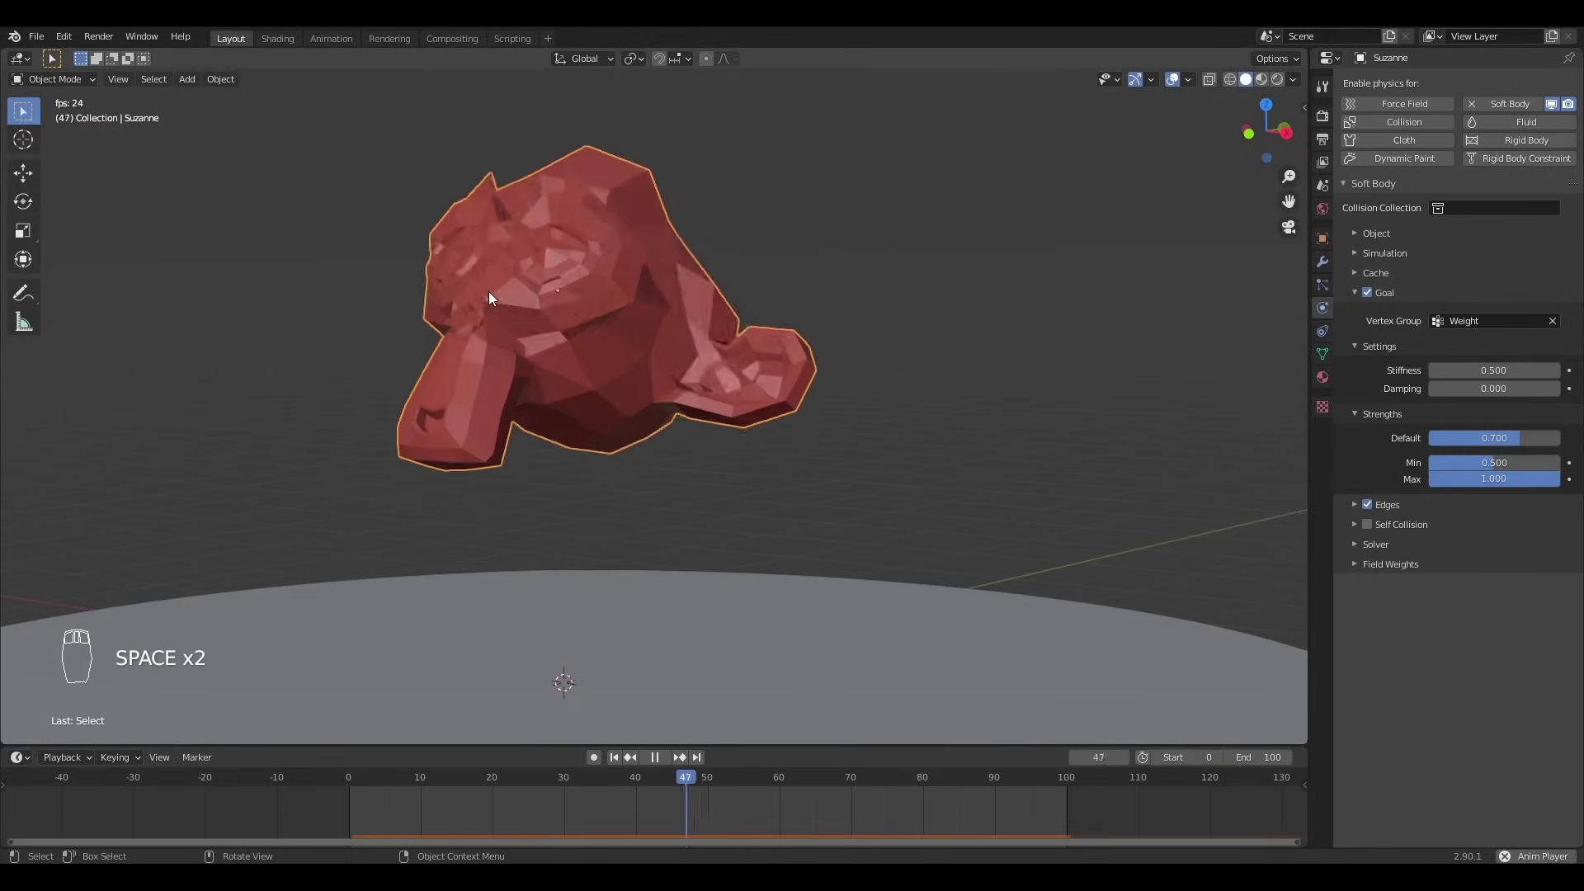
{"action": "scroll", "coordinate": [696, 404], "scroll_direction": "down", "scroll_amount": 2}
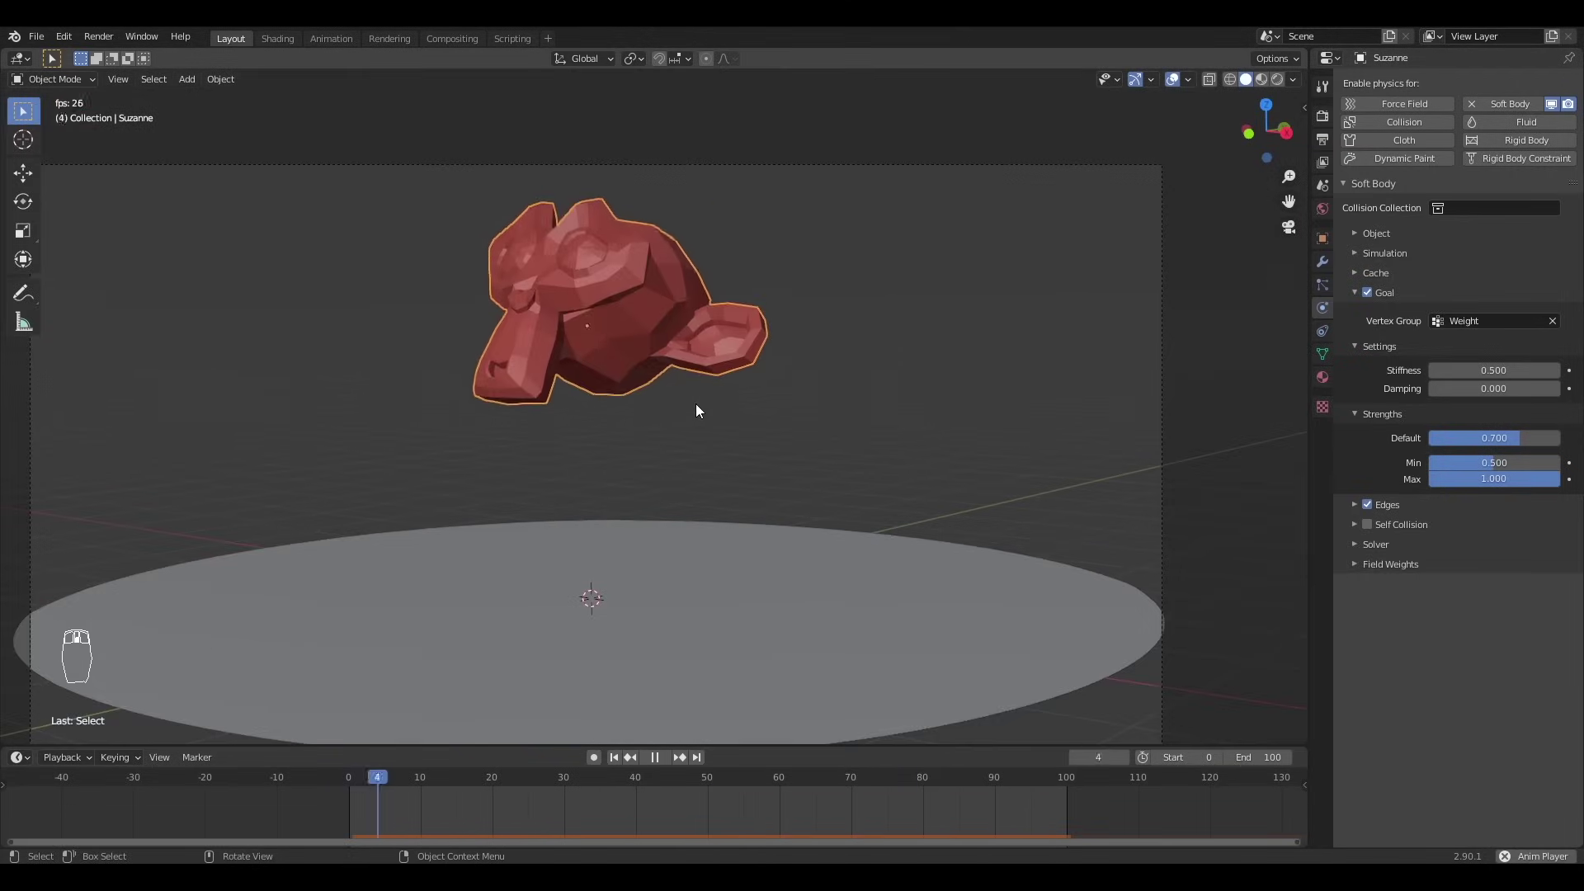
- Set the goal's default strength to 1.000, play the simulation, and reset the minimum strength to 0.000
{"action": "key", "text": "space"}
{"action": "key", "text": "alt+a"}
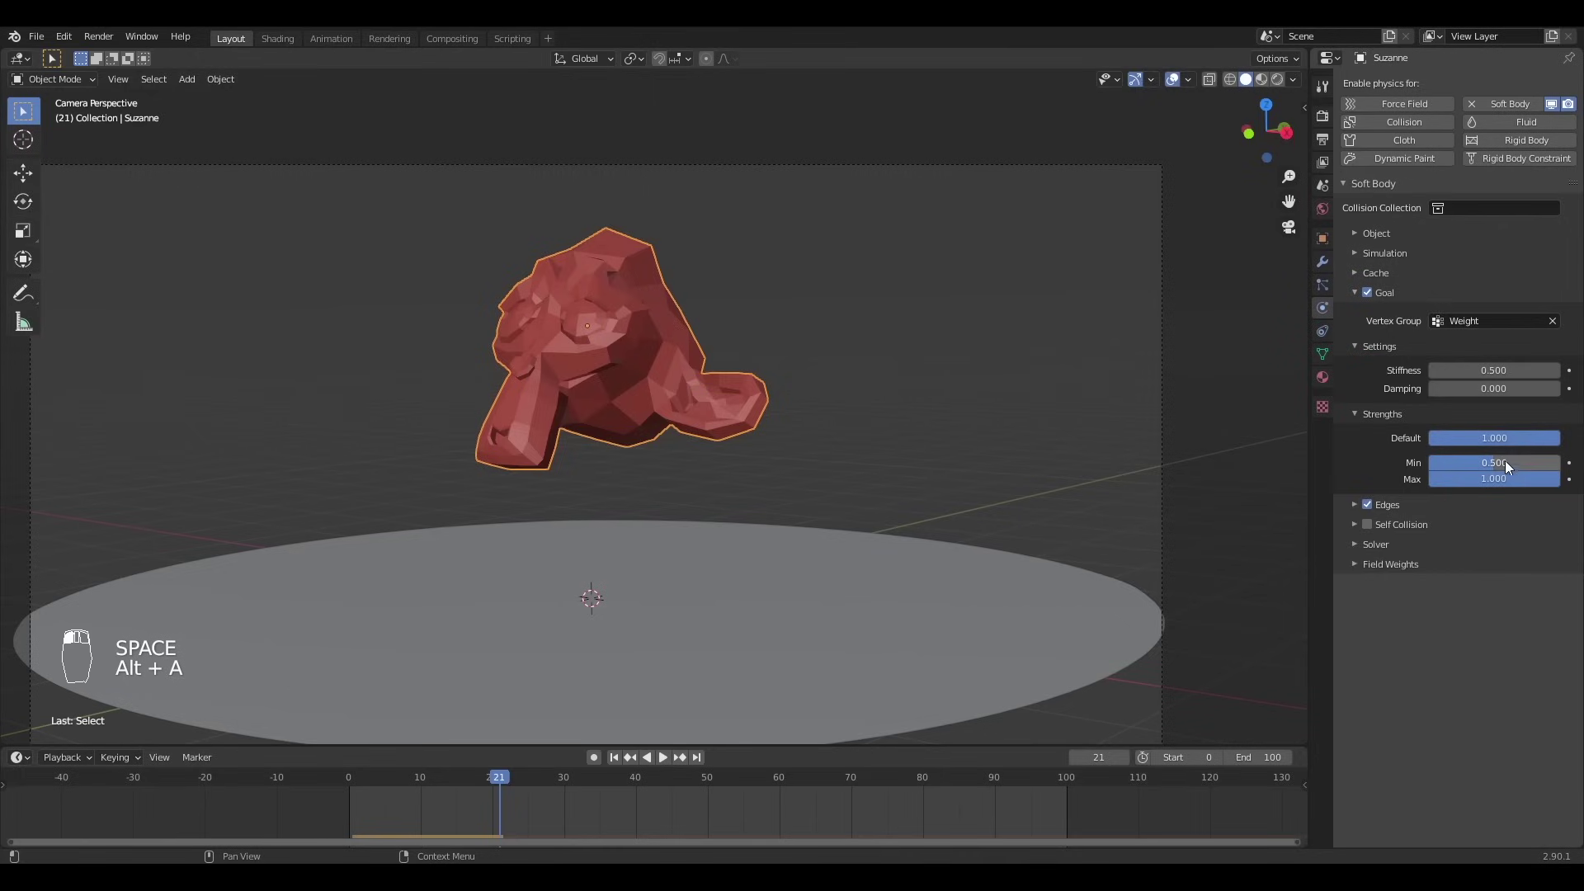
{"action": "left_click", "coordinate": [1505, 462]}
{"action": "key", "text": "BackSpace"}
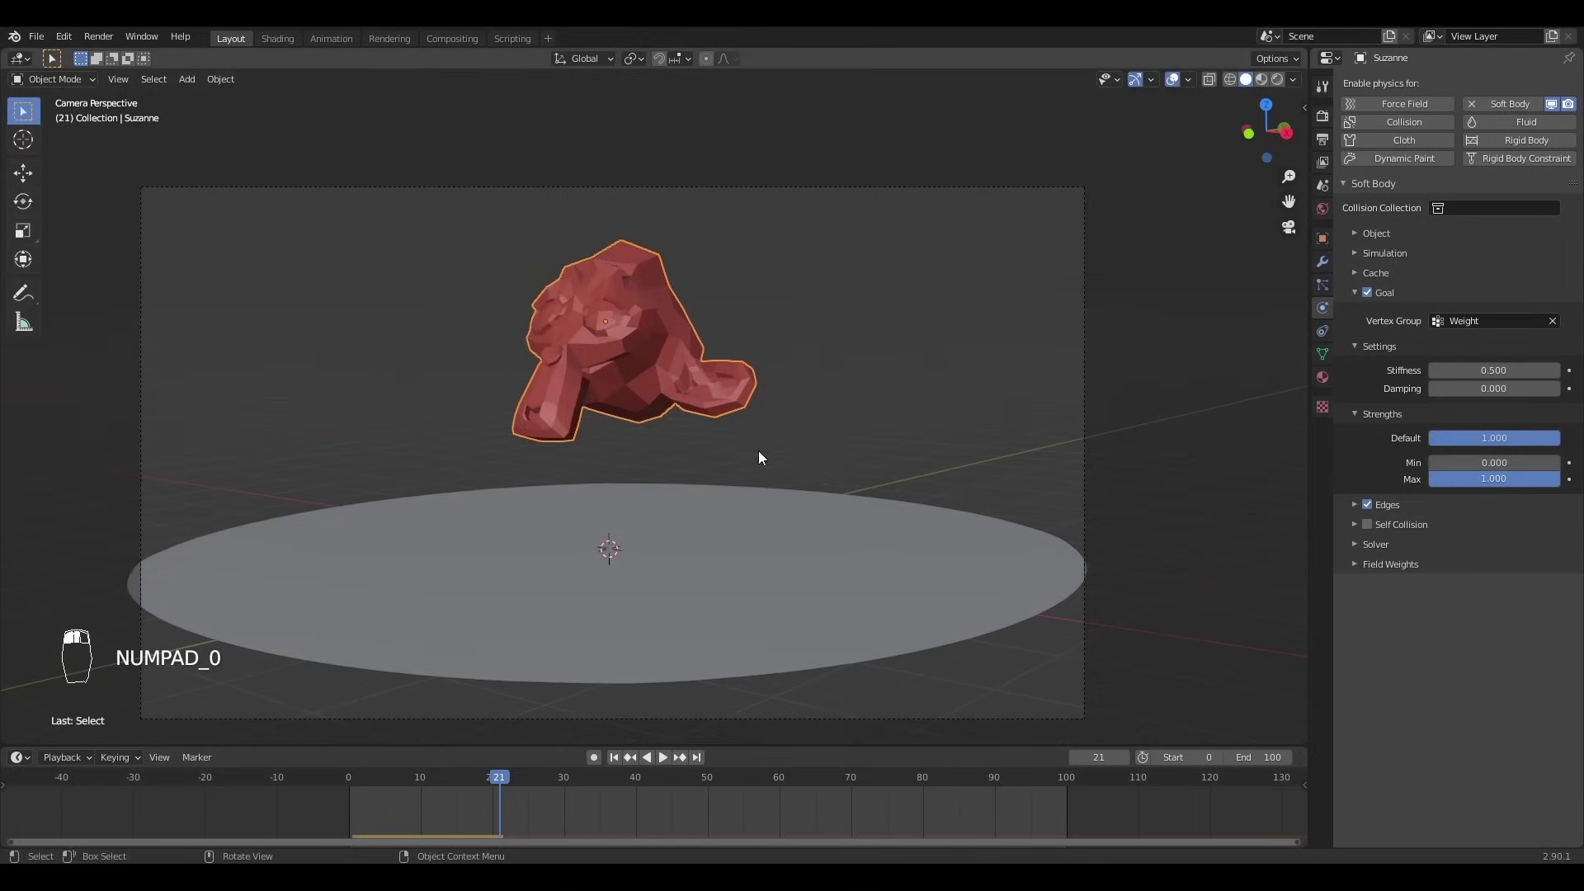
- Disable the soft body goal, play the simulation of the falling monkey, and return to frame 0
{"action": "left_click", "coordinate": [1374, 295]}
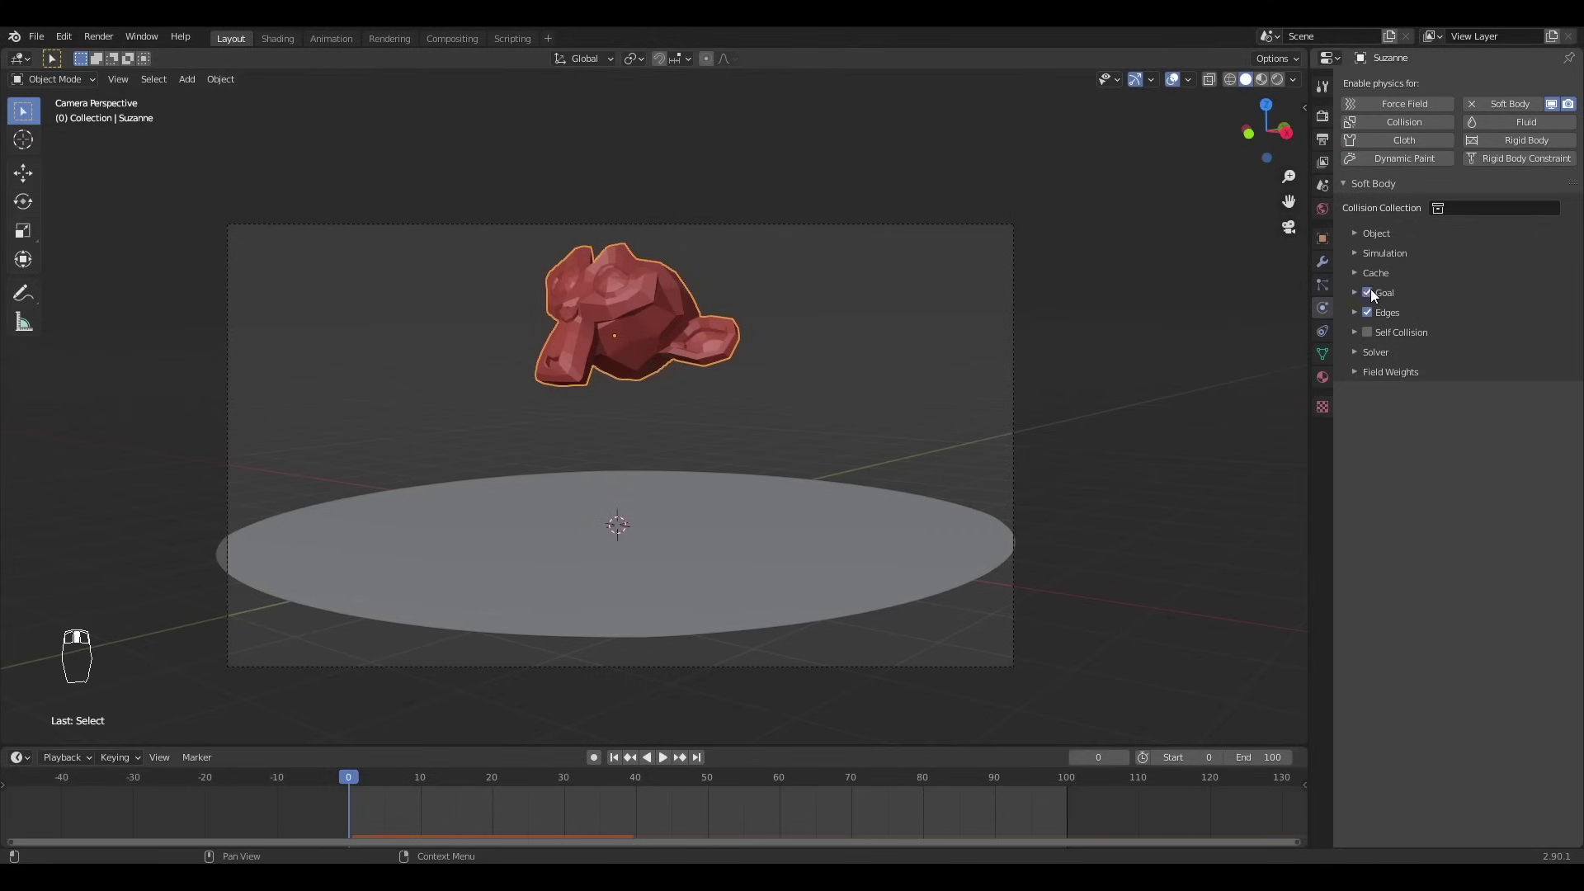
{"action": "left_click", "coordinate": [1368, 292]}
{"action": "scroll", "coordinate": [660, 537], "scroll_direction": "up", "scroll_amount": 1}
{"action": "key", "text": "space"}
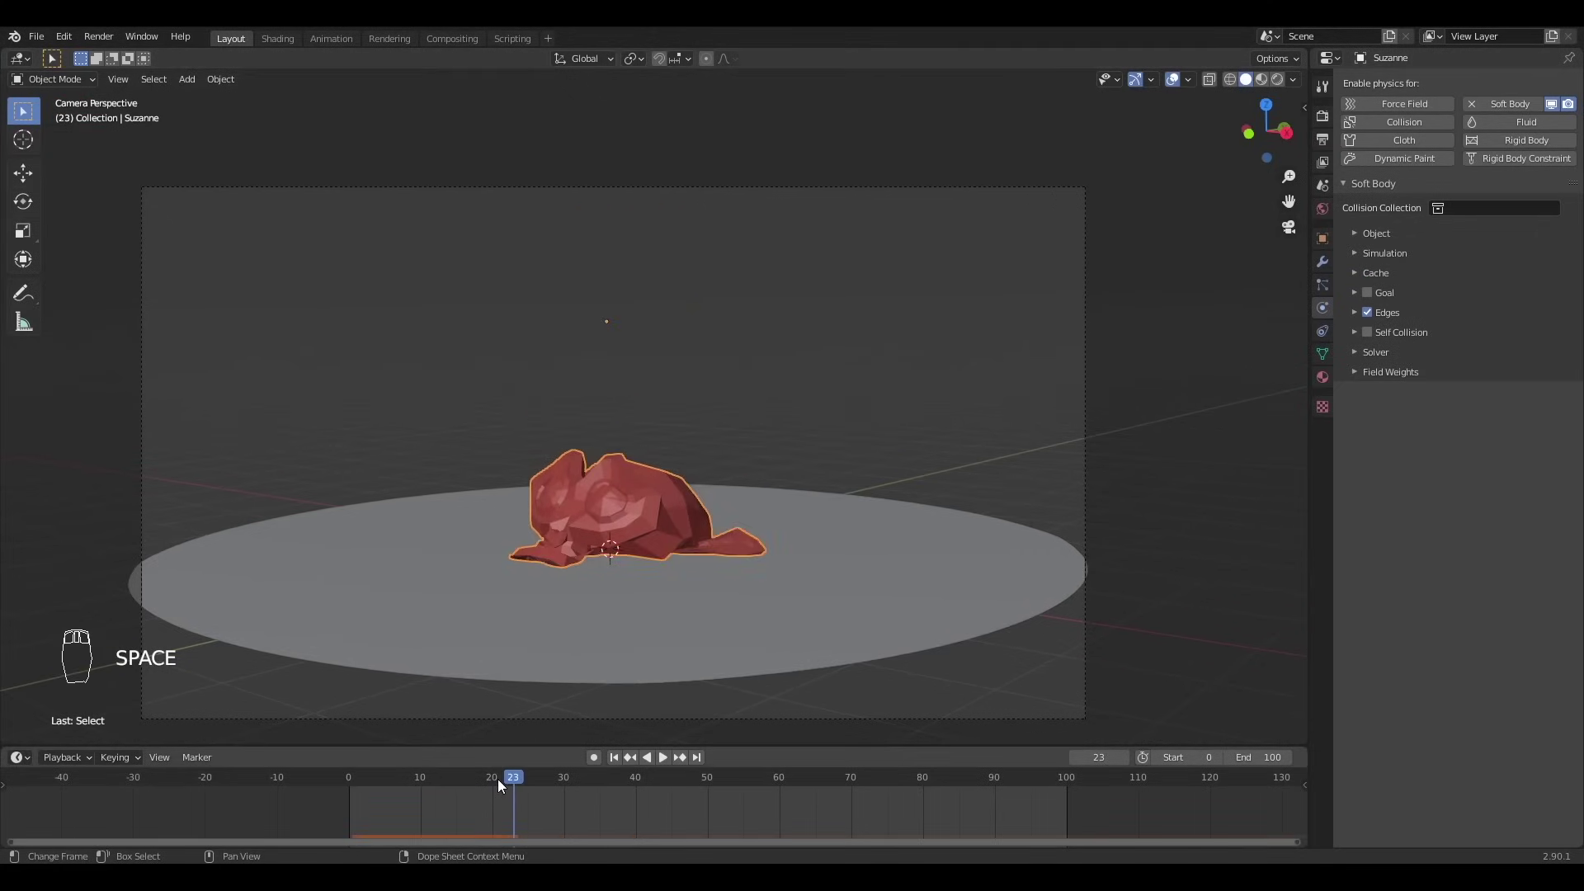
{"action": "key", "text": "space"}
{"action": "left_click_drag", "start_coordinate": [497, 779], "coordinate": [348, 778]}
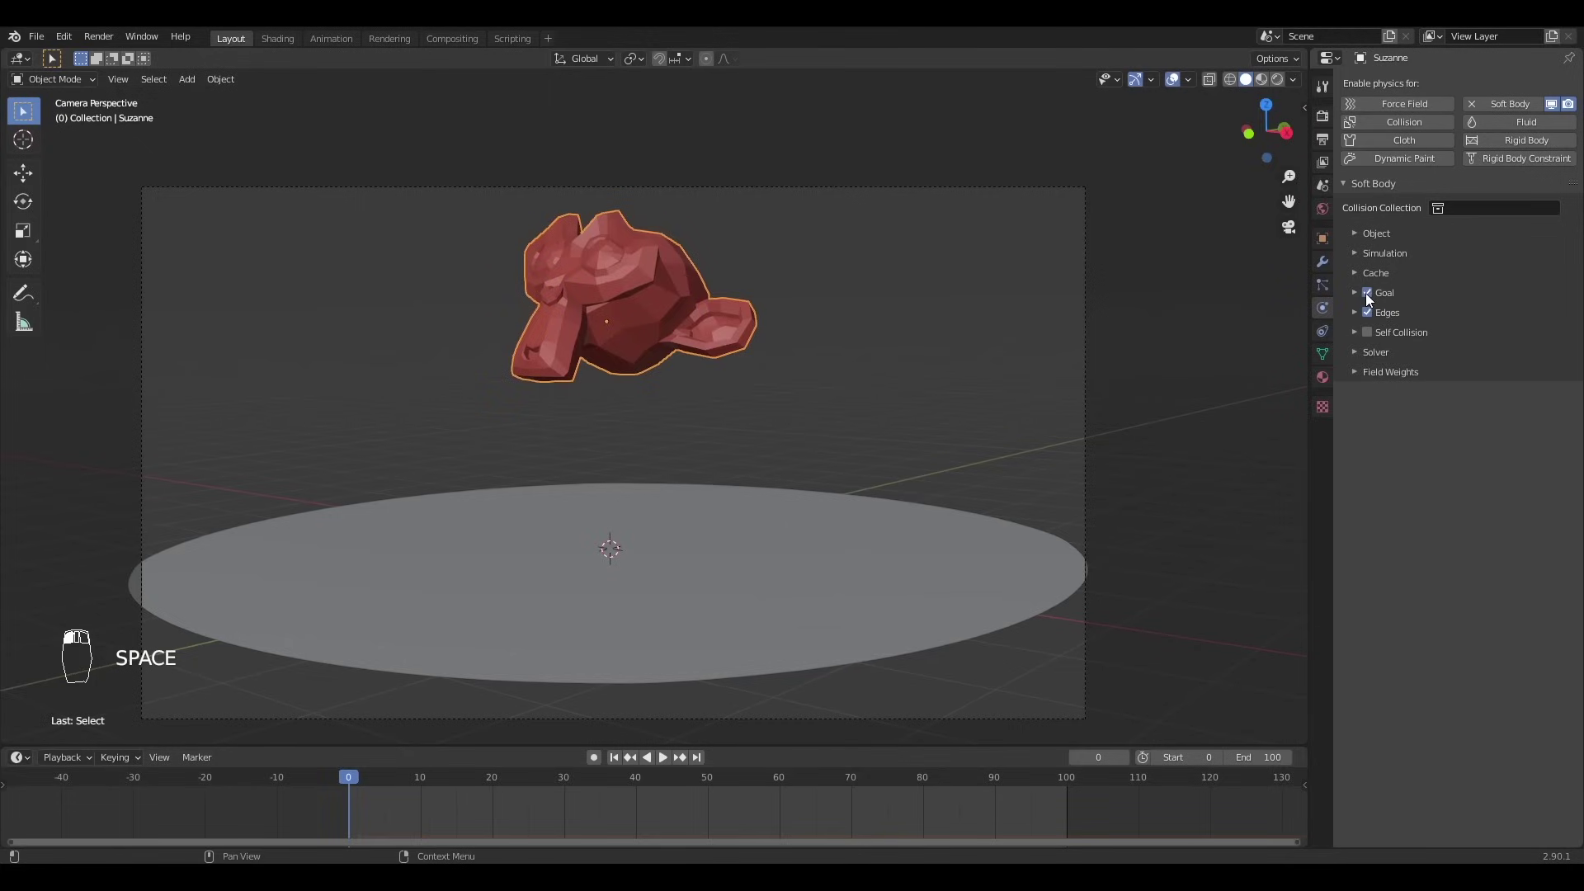
- Re-enable the soft body goal, play the simulation, and expand the Edges settings
{"action": "key", "text": "space"}
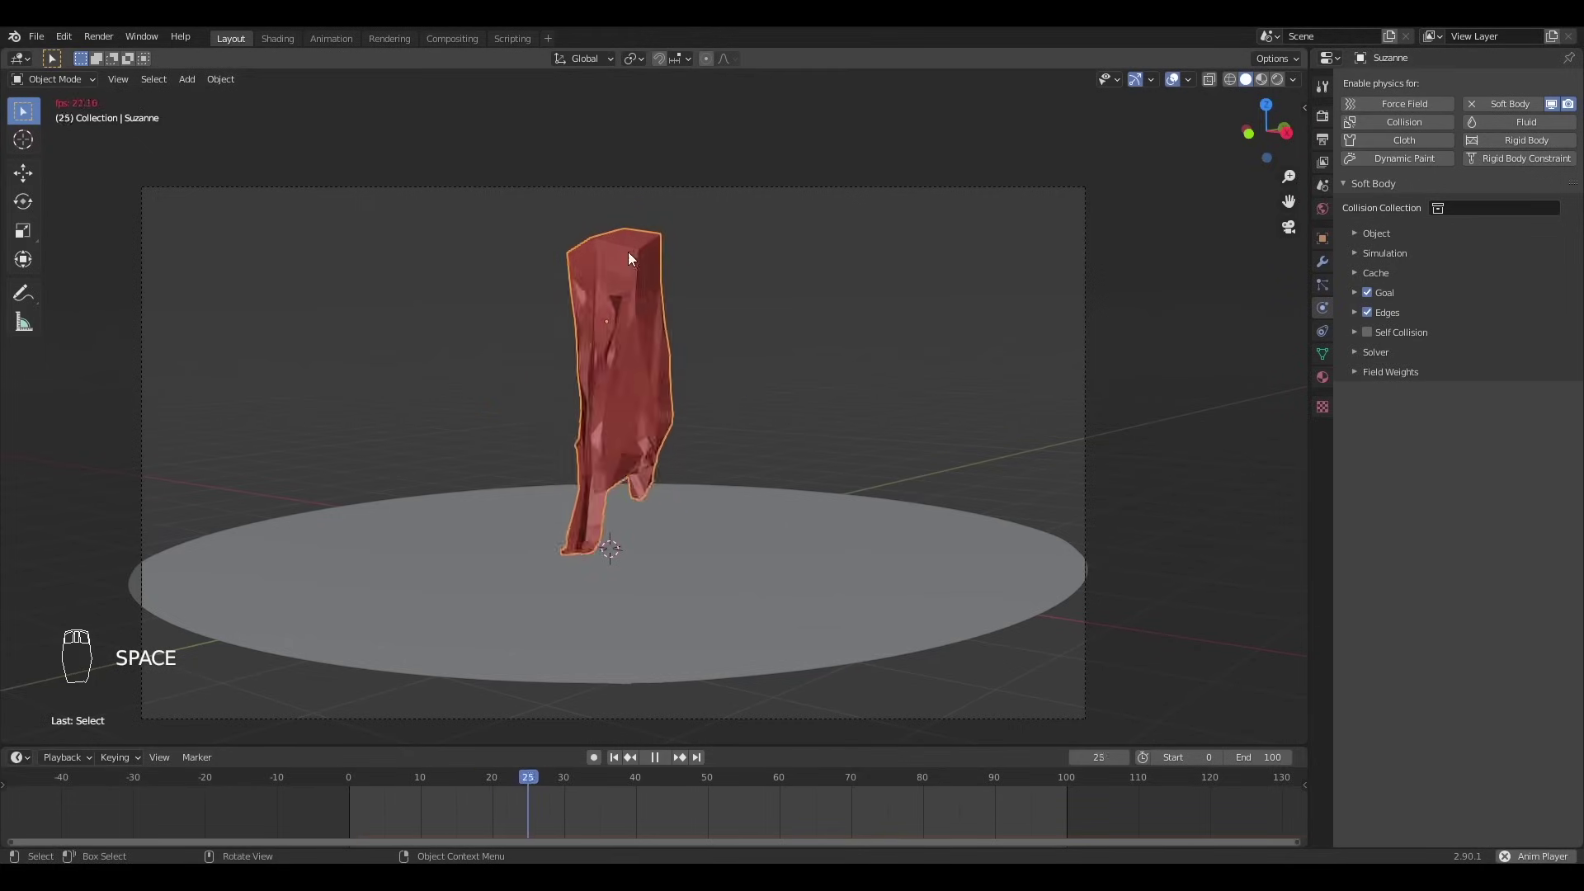
{"action": "key", "text": "space"}
{"action": "left_click", "coordinate": [1402, 311]}
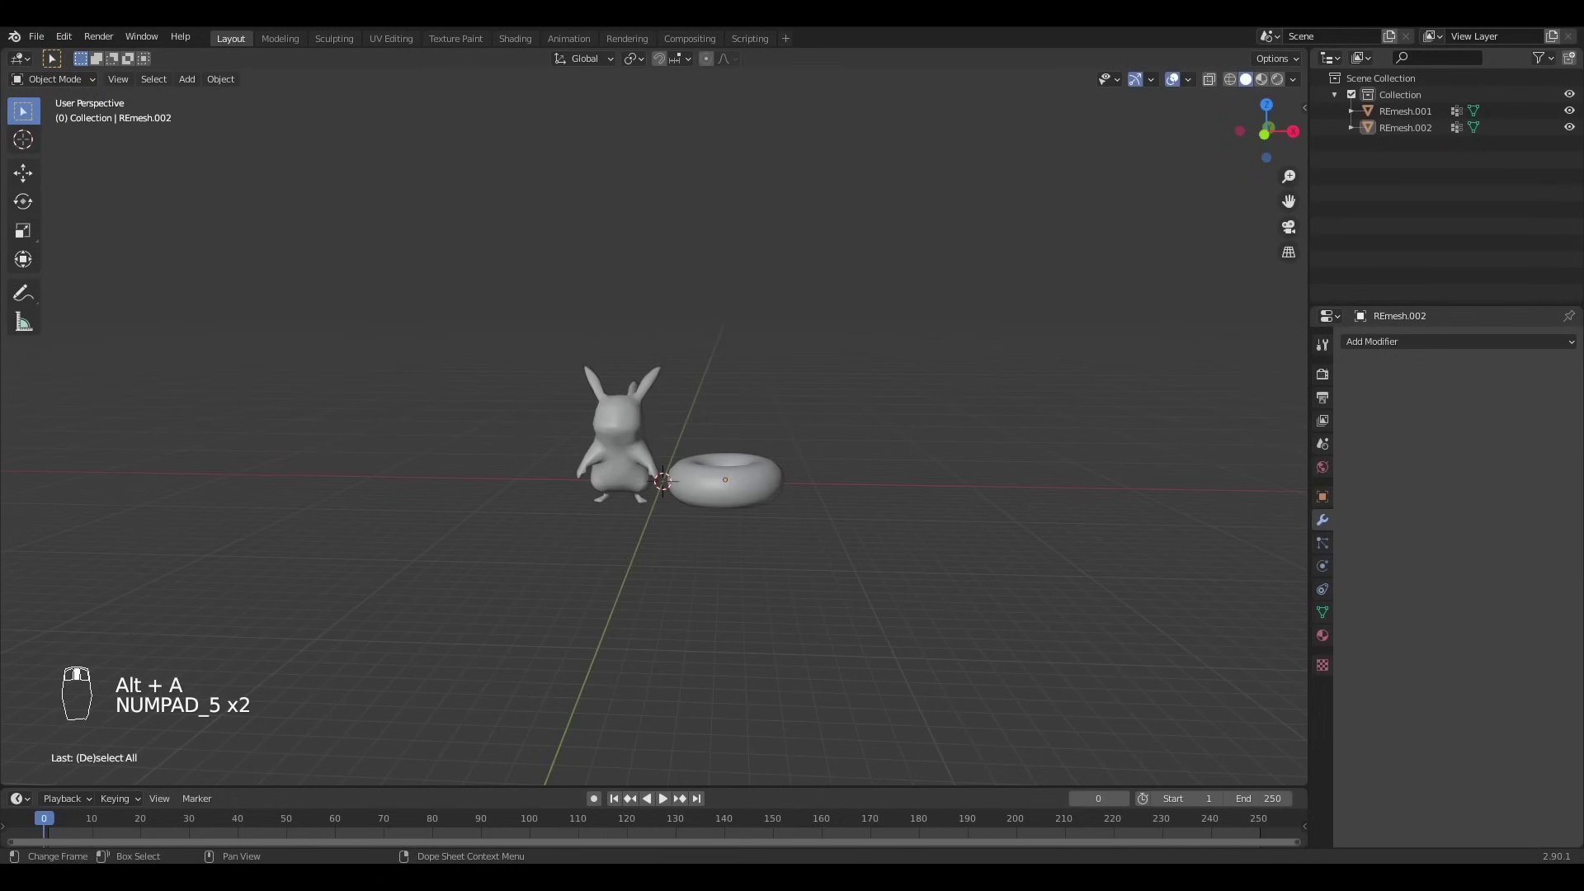
- Examine the mesh topology of the long-eared character in Edit Mode and return to Object Mode
{"action": "left_click", "coordinate": [615, 408]}
{"action": "scroll", "coordinate": [616, 408], "scroll_direction": "up", "scroll_amount": 5}
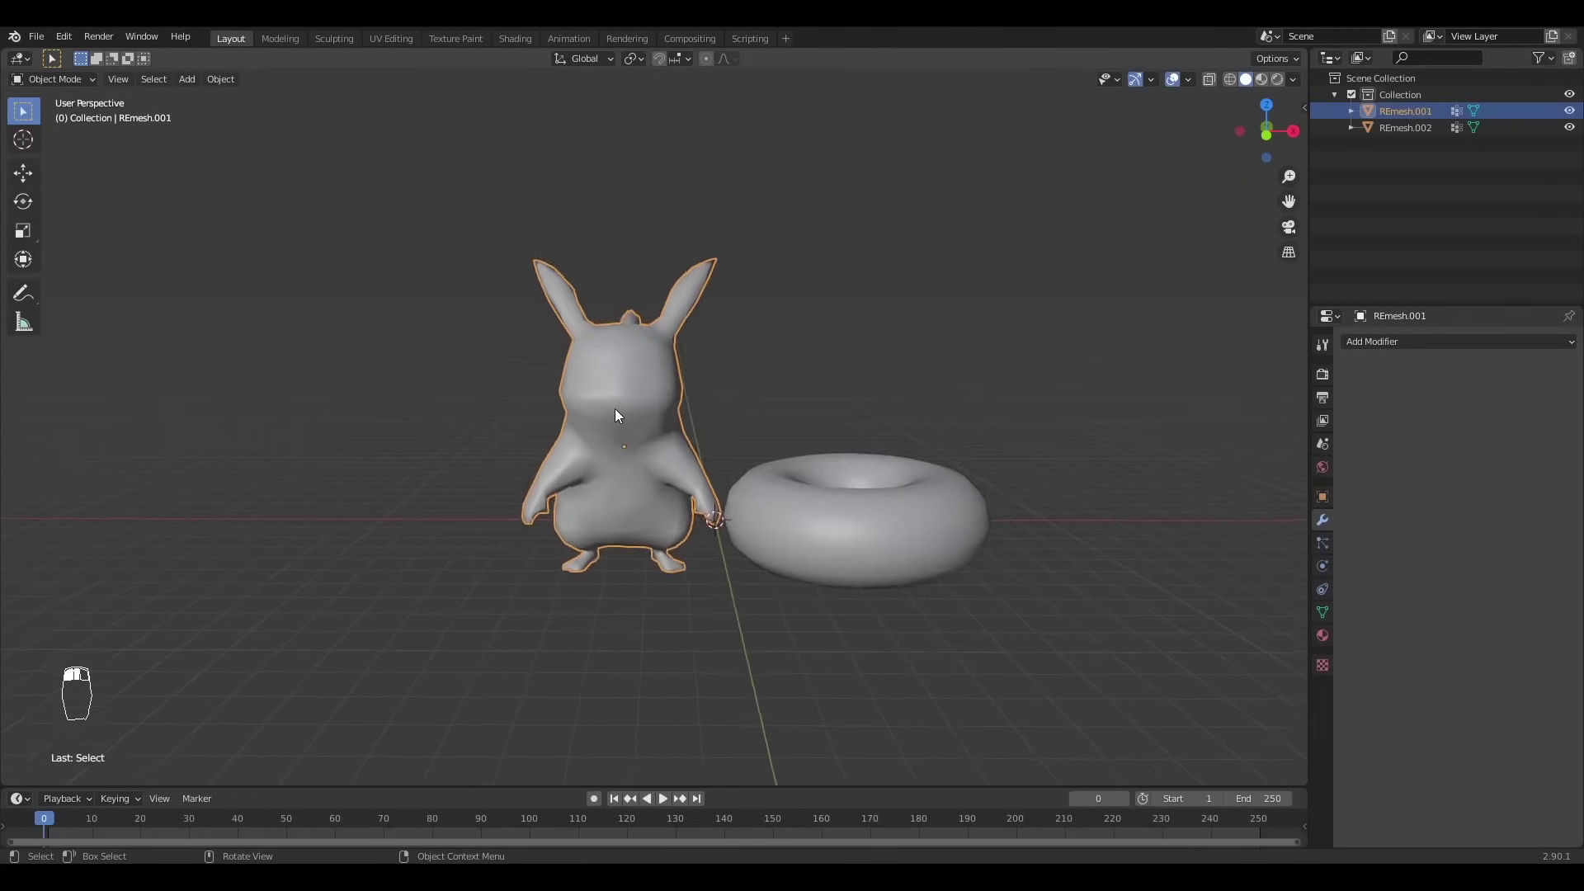
{"action": "key", "text": "Tab"}
{"action": "key", "text": "alt+a"}
{"action": "middle_click_drag", "start_coordinate": [615, 408], "coordinate": [843, 459]}
{"action": "scroll", "coordinate": [743, 425], "scroll_direction": "up", "scroll_amount": 5}
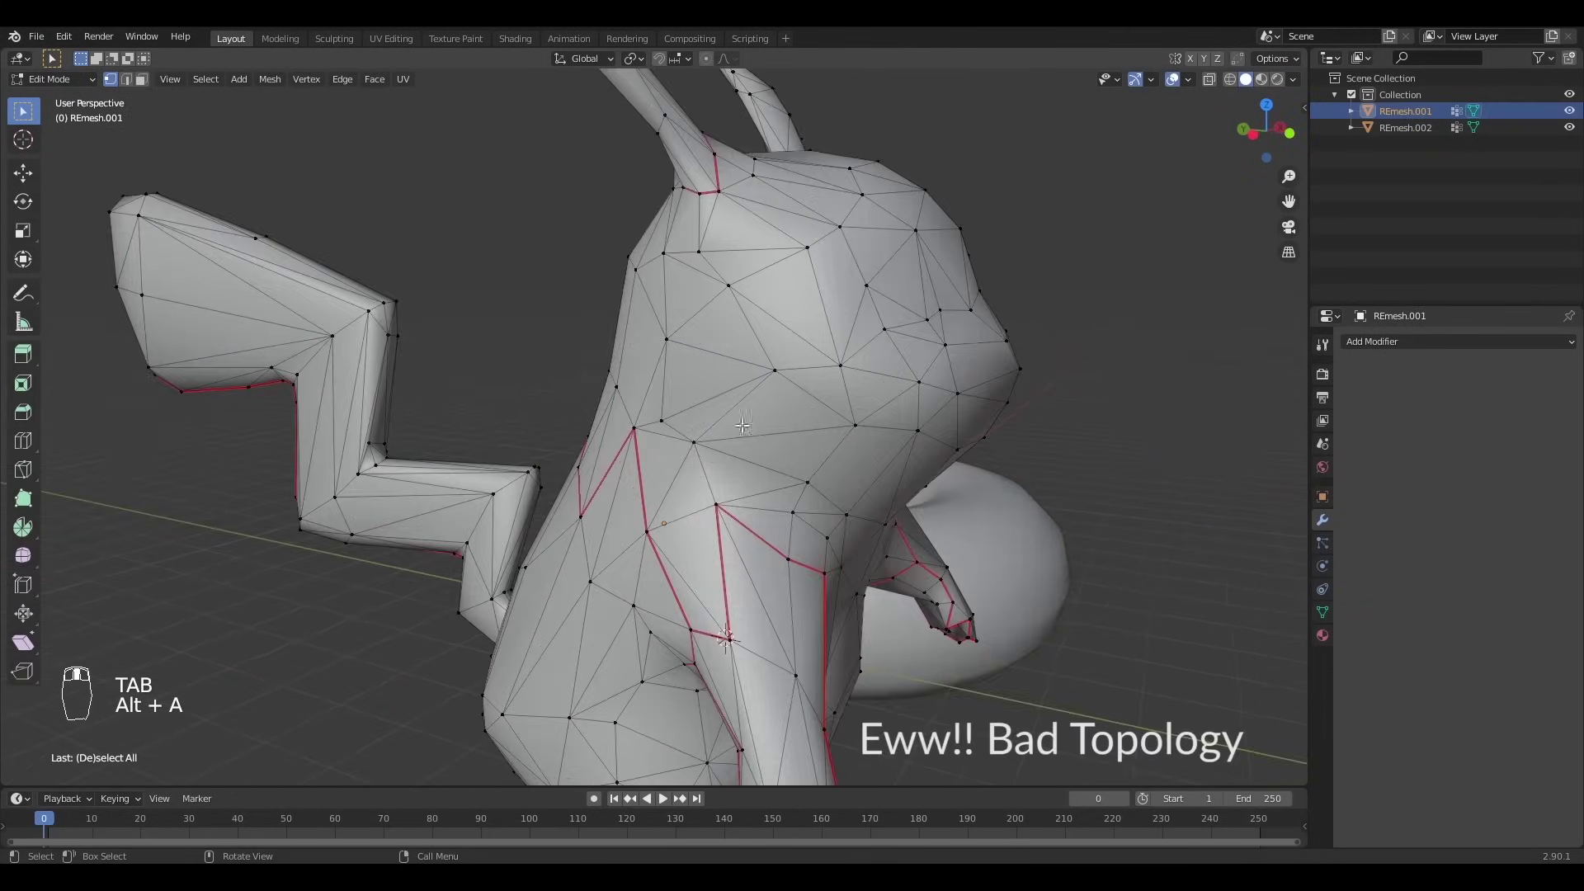
{"action": "key", "text": "KP_Decimal"}
{"action": "scroll", "coordinate": [756, 401], "scroll_direction": "down", "scroll_amount": 6}
{"action": "middle_click_drag", "start_coordinate": [755, 405], "coordinate": [598, 413]}
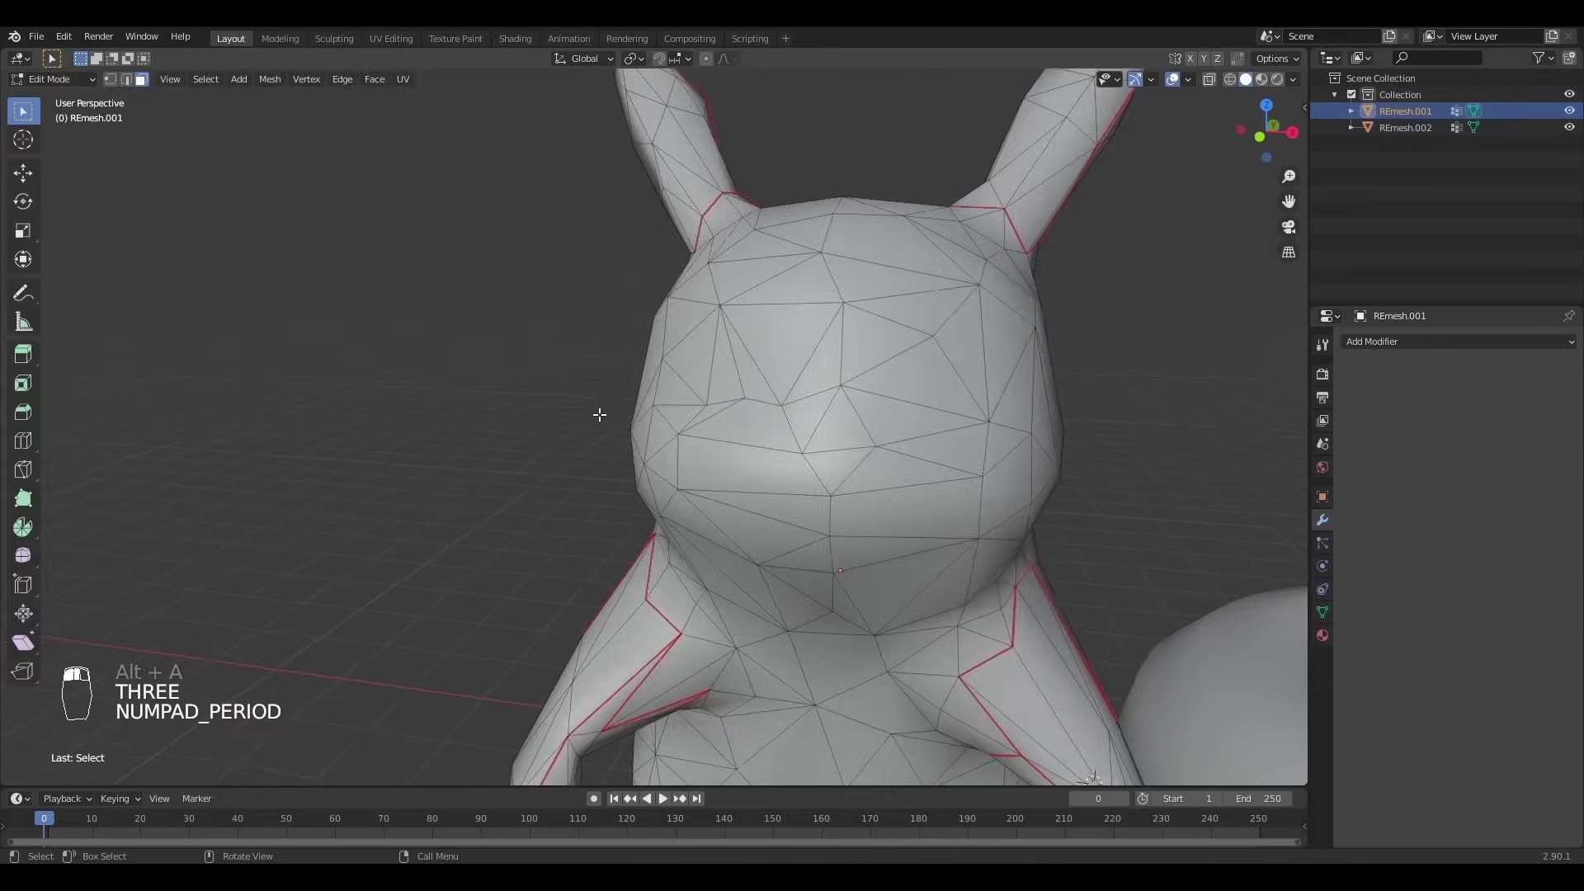
{"action": "key", "text": "Tab"}
- Examine the torus's mesh topology in Edit Mode, return to Object Mode and deselect everything
{"action": "scroll", "coordinate": [742, 511], "scroll_direction": "down", "scroll_amount": 3}
{"action": "middle_click_drag", "start_coordinate": [834, 553], "coordinate": [776, 515], "text": "shift"}
{"action": "left_click", "coordinate": [865, 581]}
{"action": "key", "text": "Tab"}
{"action": "middle_click_drag", "start_coordinate": [865, 581], "coordinate": [643, 569], "text": "shift"}
{"action": "middle_click_drag", "start_coordinate": [743, 569], "coordinate": [786, 510]}
{"action": "key", "text": "alt+a"}
{"action": "key", "text": "Tab"}
{"action": "scroll", "coordinate": [730, 625], "scroll_direction": "down", "scroll_amount": 4}
{"action": "key", "text": "alt+a"}
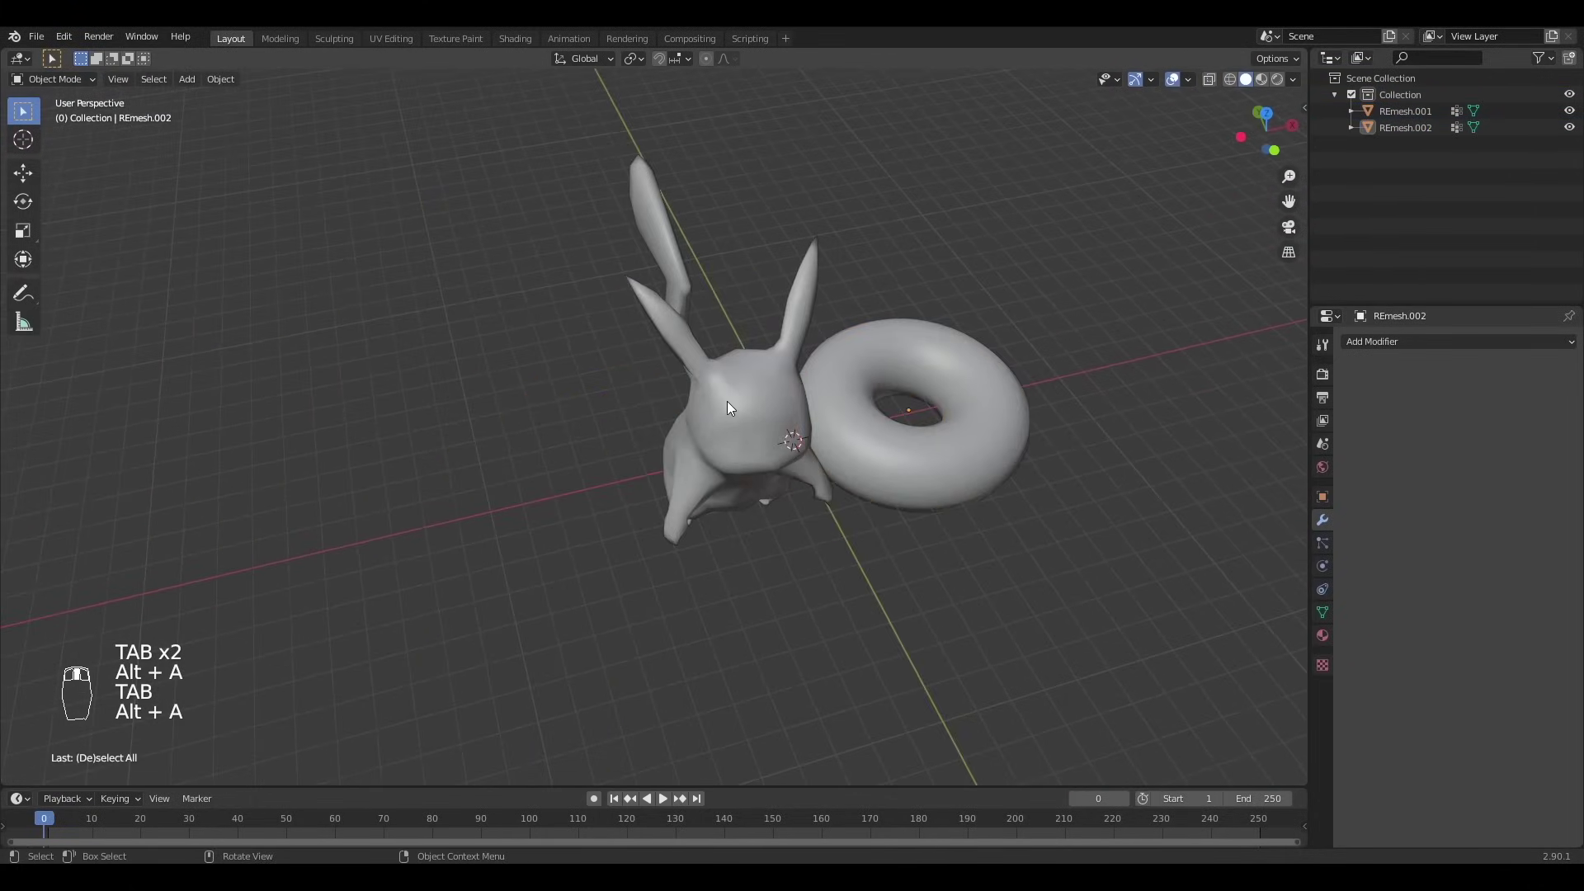
- Move the character up above the torus in front view and tilt it slightly
{"action": "left_click", "coordinate": [728, 535]}
{"action": "key", "text": "KP_1"}
{"action": "scroll", "coordinate": [913, 451], "scroll_direction": "down", "scroll_amount": 3}
{"action": "key", "text": "g"}
{"action": "left_click", "coordinate": [759, 330]}
{"action": "key", "text": "r"}
{"action": "left_click", "coordinate": [760, 338]}
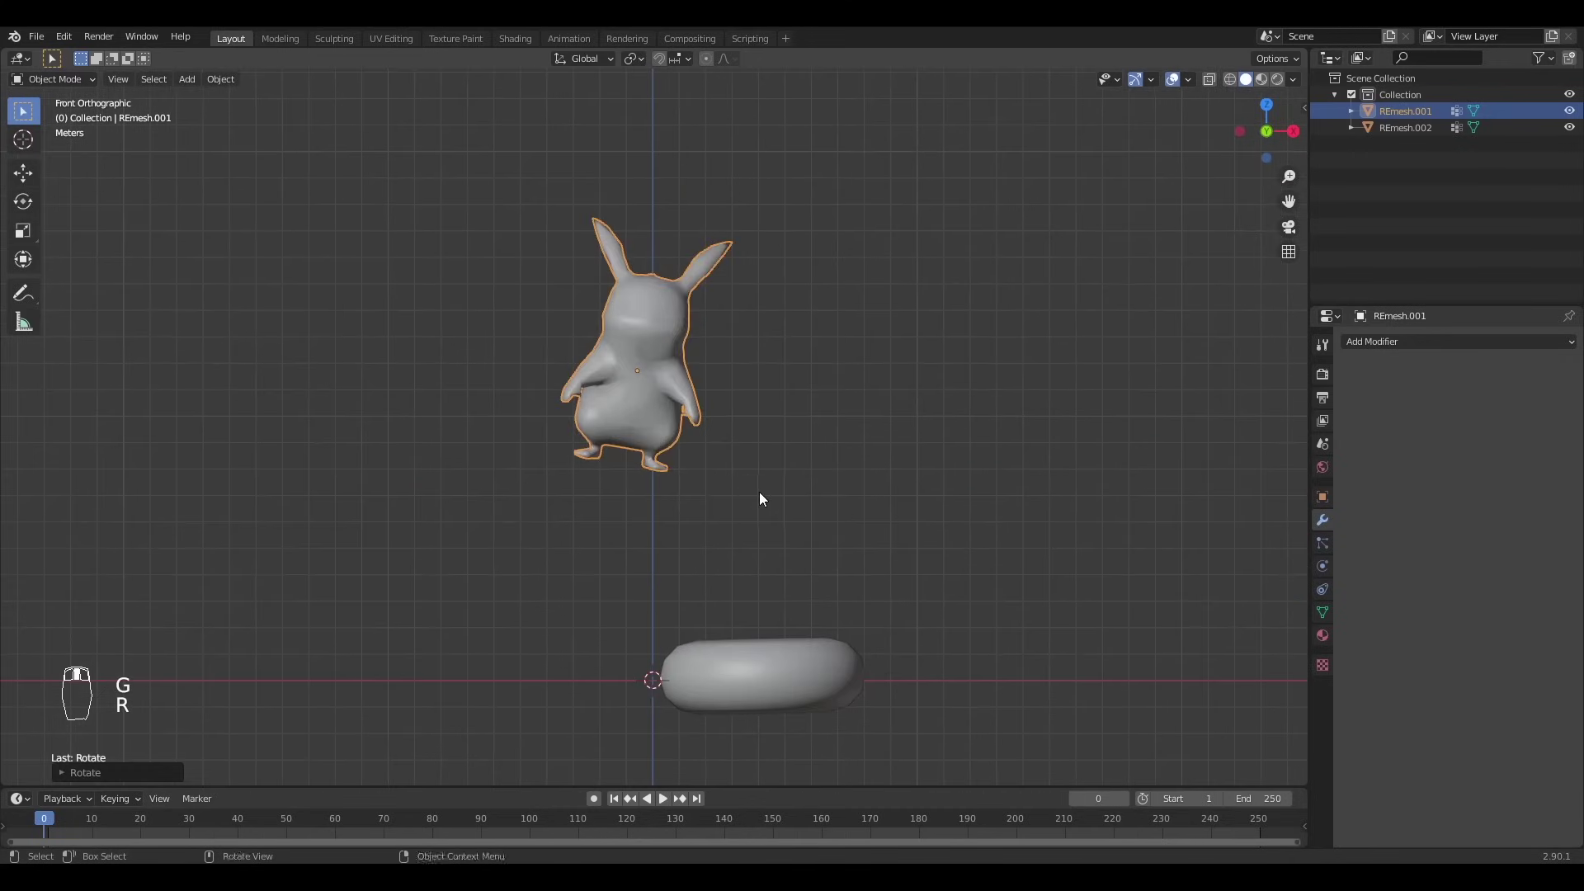
- Duplicate the character, rotate the copy sideways, and position it above and to the left of the original
{"action": "key", "text": "shift+d"}
{"action": "key", "text": "r"}
{"action": "key", "text": "r"}
{"action": "key", "text": "g"}
{"action": "key", "text": "r"}
{"action": "key", "text": "r"}
{"action": "key", "text": "KP_7"}
{"action": "key", "text": "g"}
{"action": "left_click", "coordinate": [634, 503]}
{"action": "key", "text": "KP_1"}
- Duplicate the torus and place the copy above the original, tilted at an angle
{"action": "left_click", "coordinate": [716, 536]}
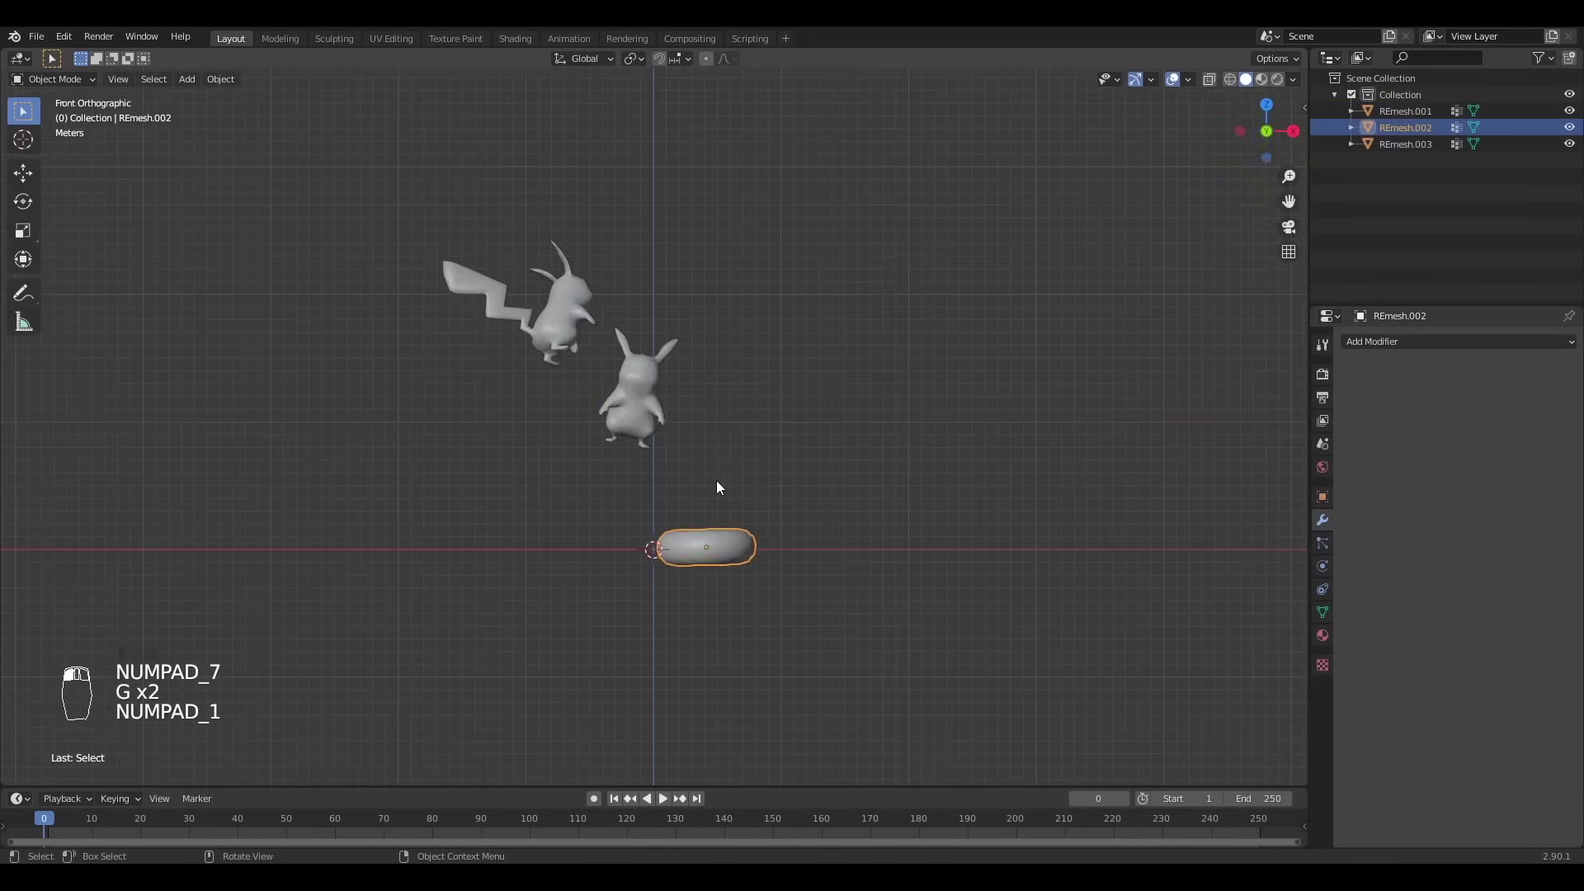
{"action": "key", "text": "shift+d"}
{"action": "left_click", "coordinate": [850, 514]}
{"action": "key", "text": "r"}
{"action": "key", "text": "r"}
{"action": "key", "text": "r"}
- Duplicate the upper-left character, turn the copy to face the opposite way, and adjust its size and position at the upper right
{"action": "left_click", "coordinate": [528, 333]}
{"action": "key", "text": "shift+d"}
{"action": "key", "text": "r"}
{"action": "key", "text": "r"}
{"action": "key", "text": "r"}
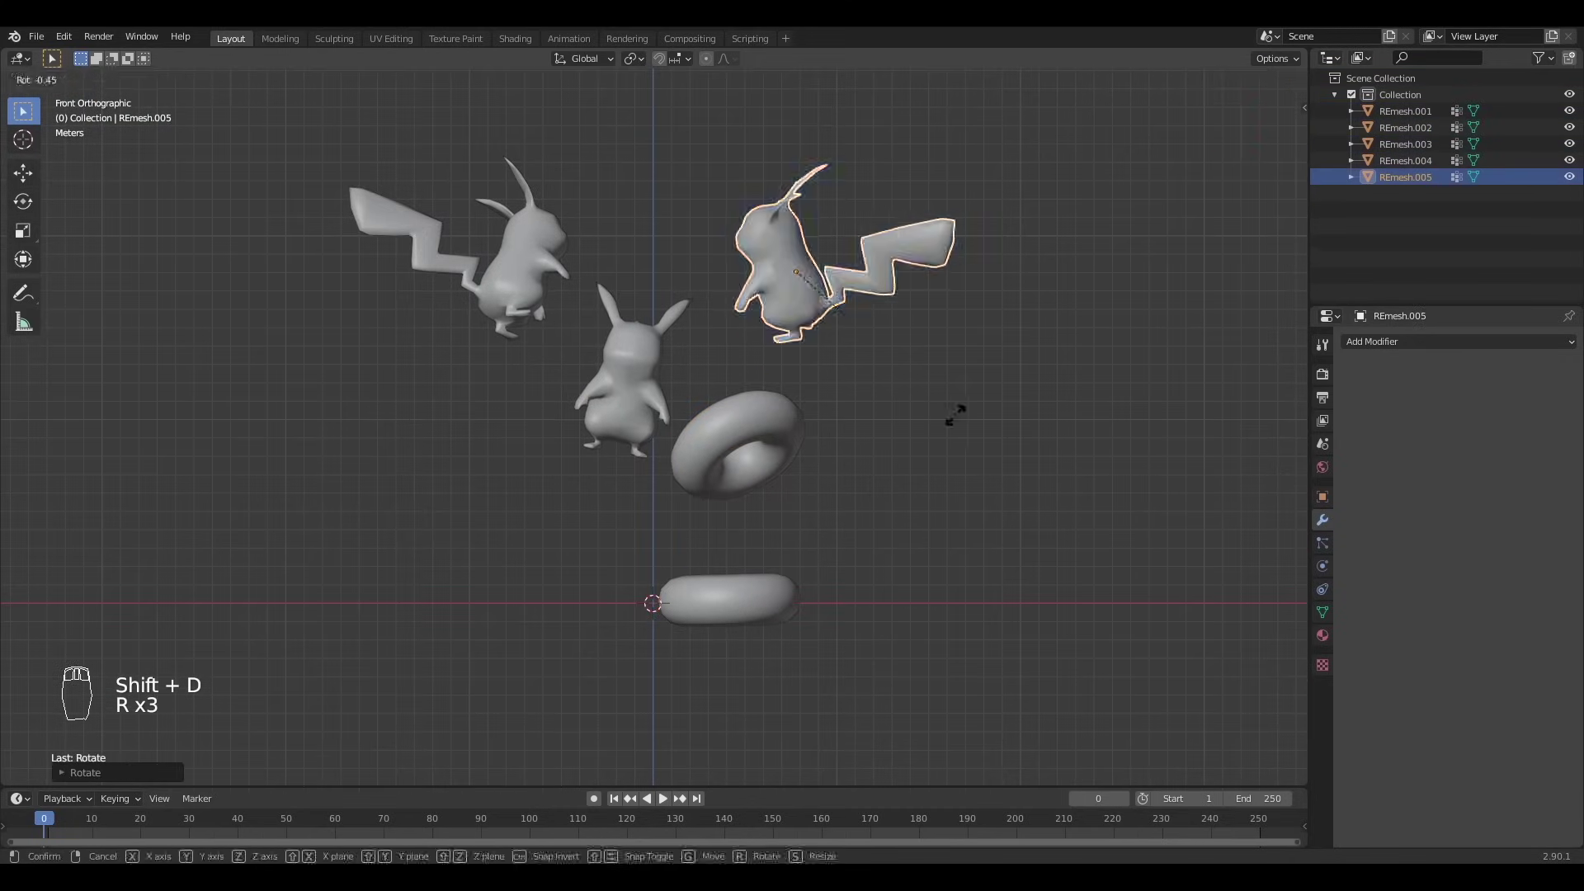
{"action": "key", "text": "s"}
{"action": "key", "text": "r"}
{"action": "key", "text": "g"}
{"action": "key", "text": "s"}
{"action": "key", "text": "g"}
{"action": "key", "text": "g"}
- Duplicate a torus and place the tilted copy to the left of the middle character
{"action": "key", "text": "shift+d"}
{"action": "key", "text": "r"}
{"action": "key", "text": "g"}
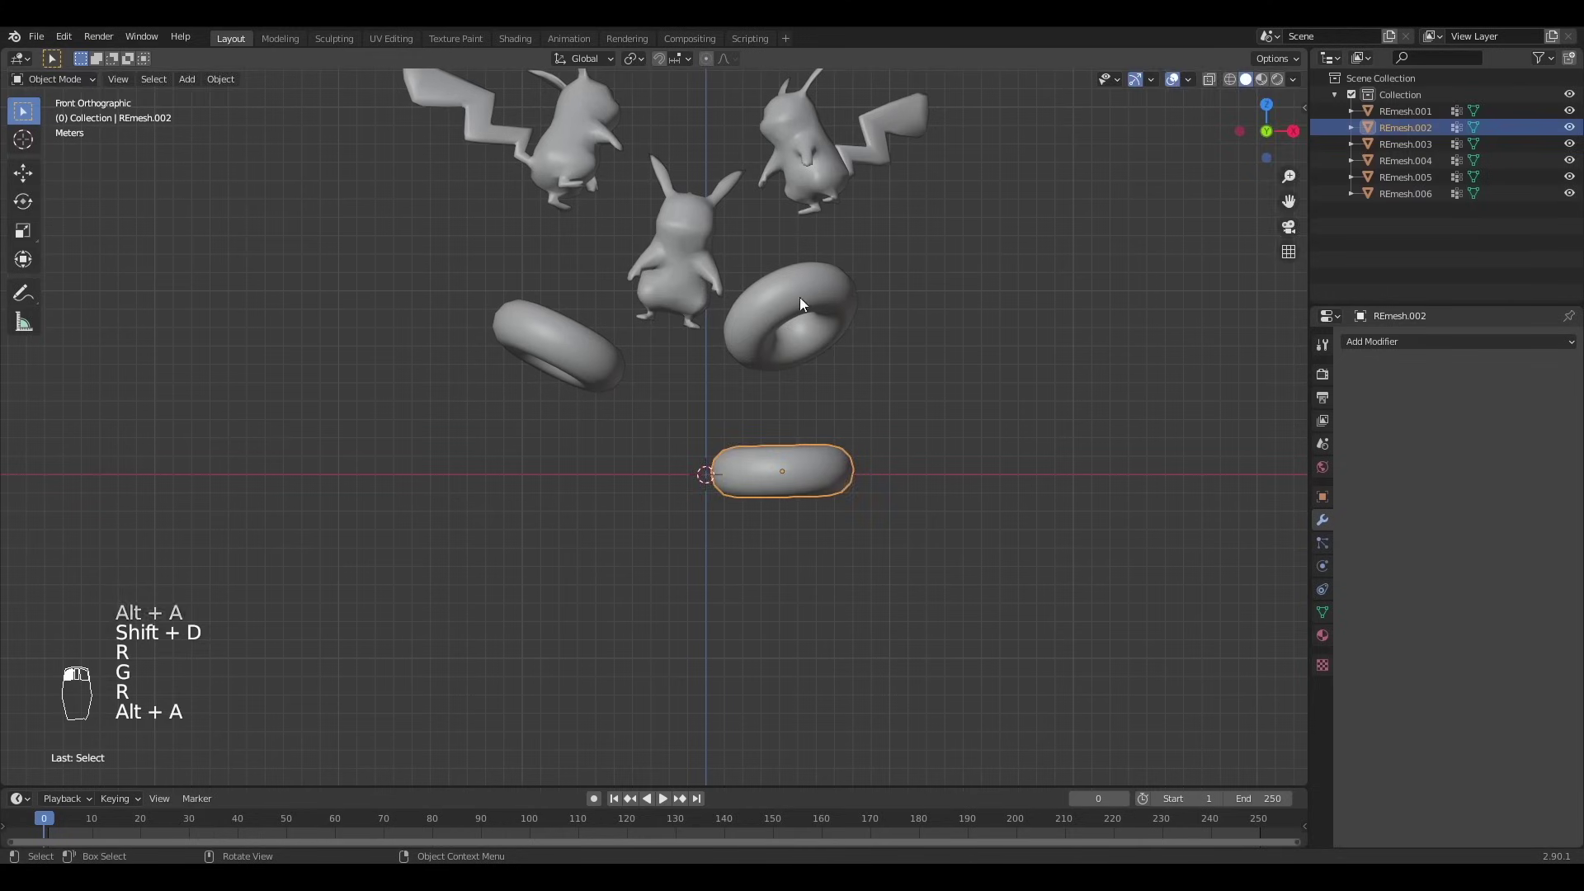
- Duplicate the character again, rotate the copy, and place it below the middle character
{"action": "key", "text": "shift+d"}
{"action": "key", "text": "r"}
{"action": "key", "text": "r"}
{"action": "key", "text": "g"}
- Move the original torus beside the lowest character and tilt it
{"action": "left_click", "coordinate": [819, 476]}
{"action": "key", "text": "g"}
{"action": "key", "text": "r"}
{"action": "key", "text": "r"}
- Select all characters and tori, raise them about 10.5 m along the Z axis, and fine-tune the group's position
{"action": "scroll", "coordinate": [868, 532], "scroll_direction": "down", "scroll_amount": 3}
{"action": "key", "text": "a"}
{"action": "key", "text": "g"}
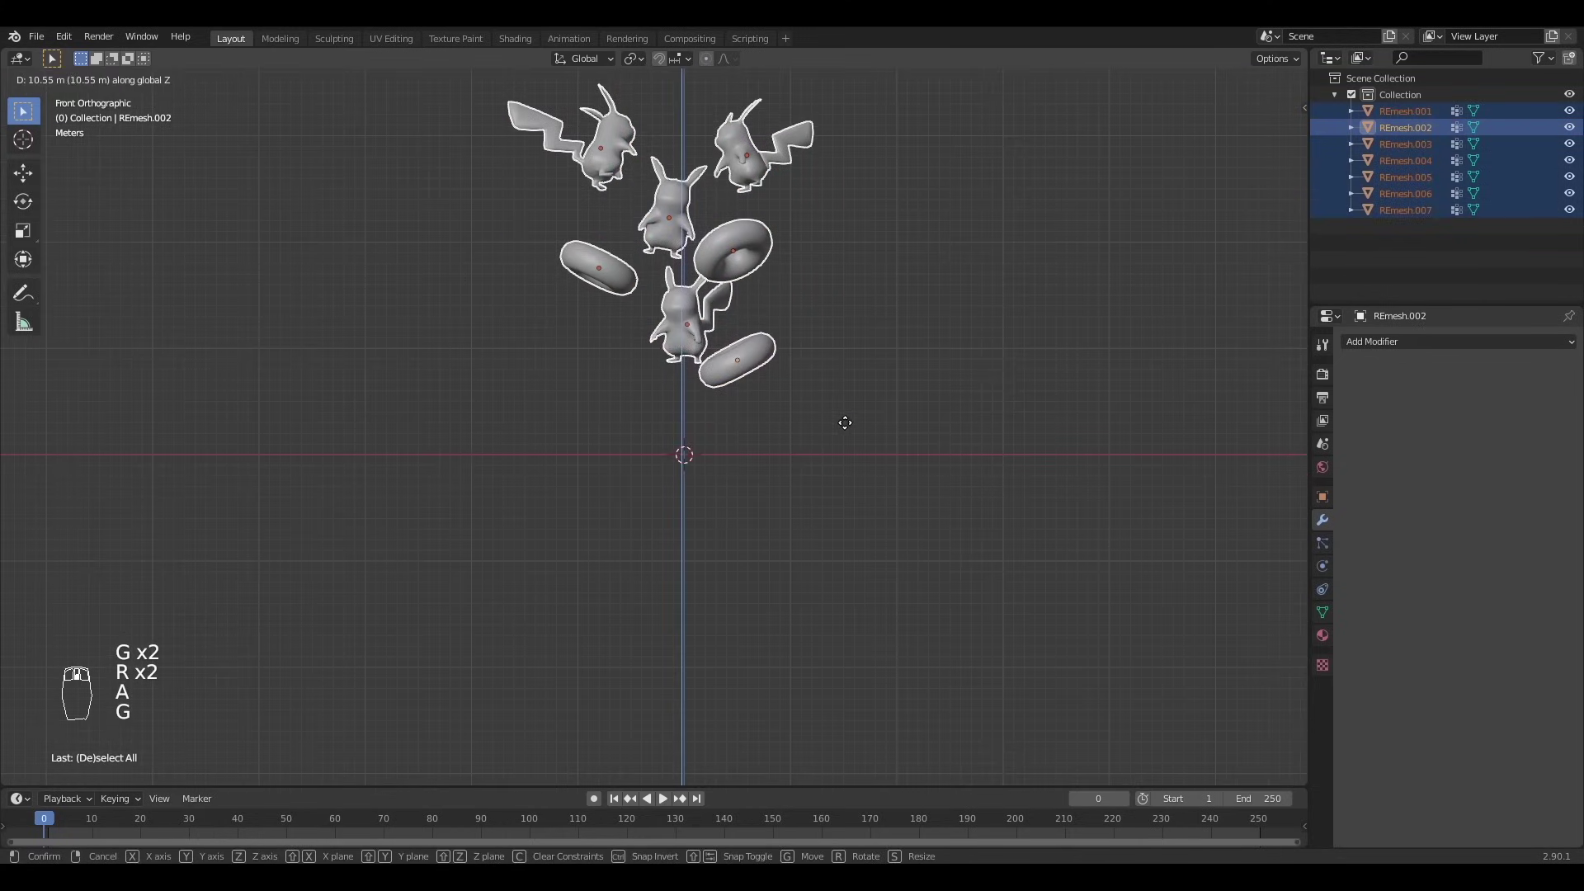
{"action": "left_click", "coordinate": [844, 422]}
{"action": "key", "text": "g"}
{"action": "left_click", "coordinate": [810, 440]}
- Add a plane at the origin and scale it up into a large floor beneath the objects
{"action": "key", "text": "alt+a"}
{"action": "middle_click_drag", "start_coordinate": [810, 440], "coordinate": [519, 341]}
{"action": "key", "text": "shift+a"}
{"action": "mouse_move", "coordinate": [483, 62]}
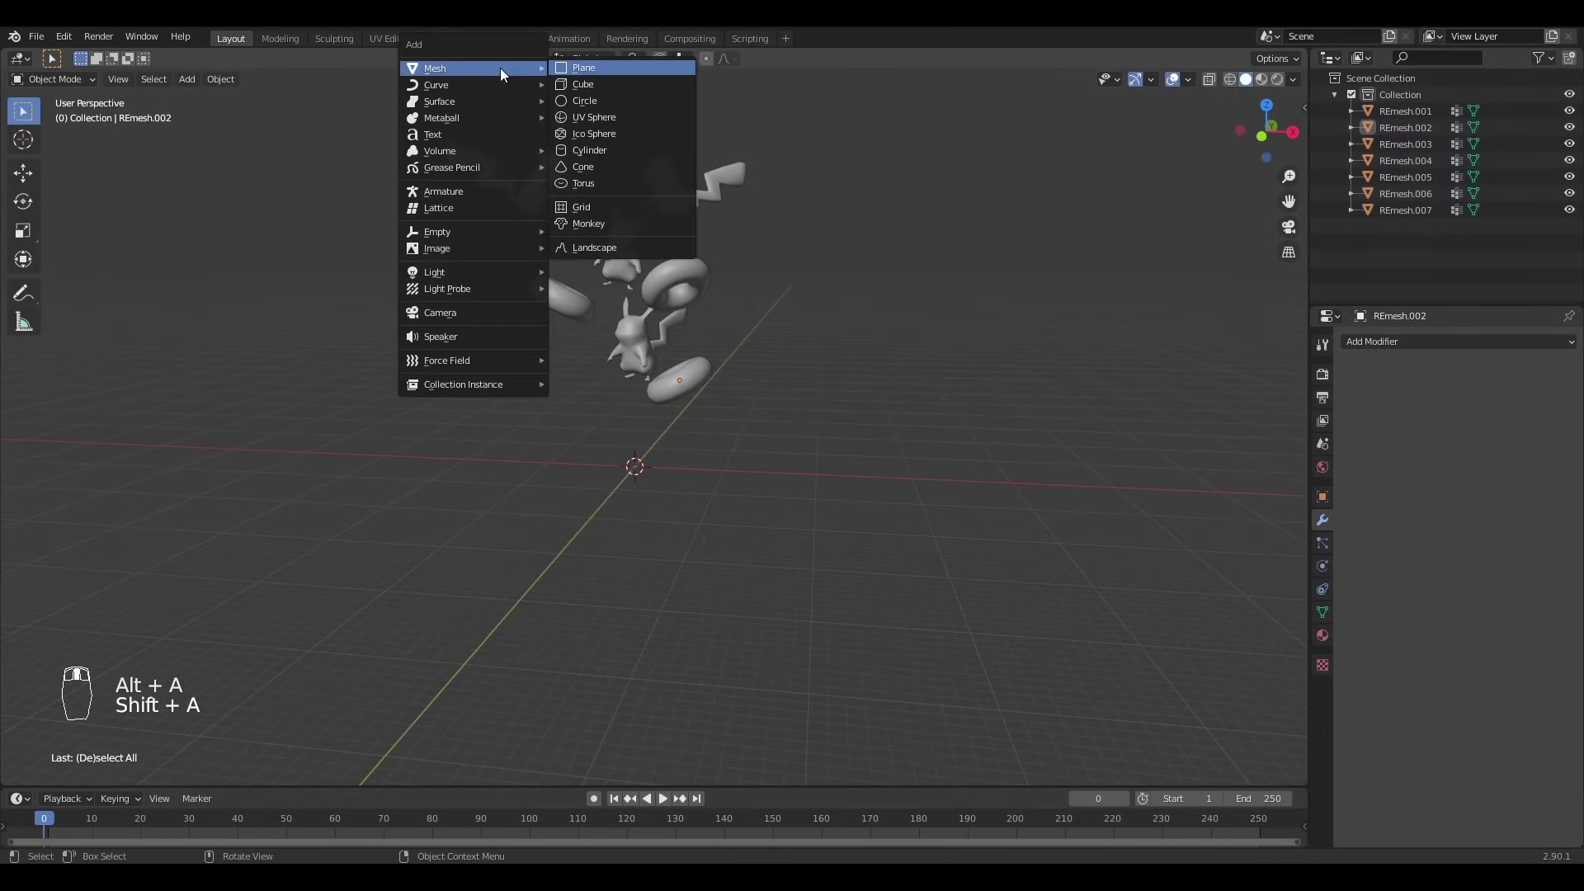
{"action": "left_click", "coordinate": [578, 66]}
{"action": "middle_click_drag", "start_coordinate": [594, 499], "coordinate": [673, 528]}
{"action": "key", "text": "s"}
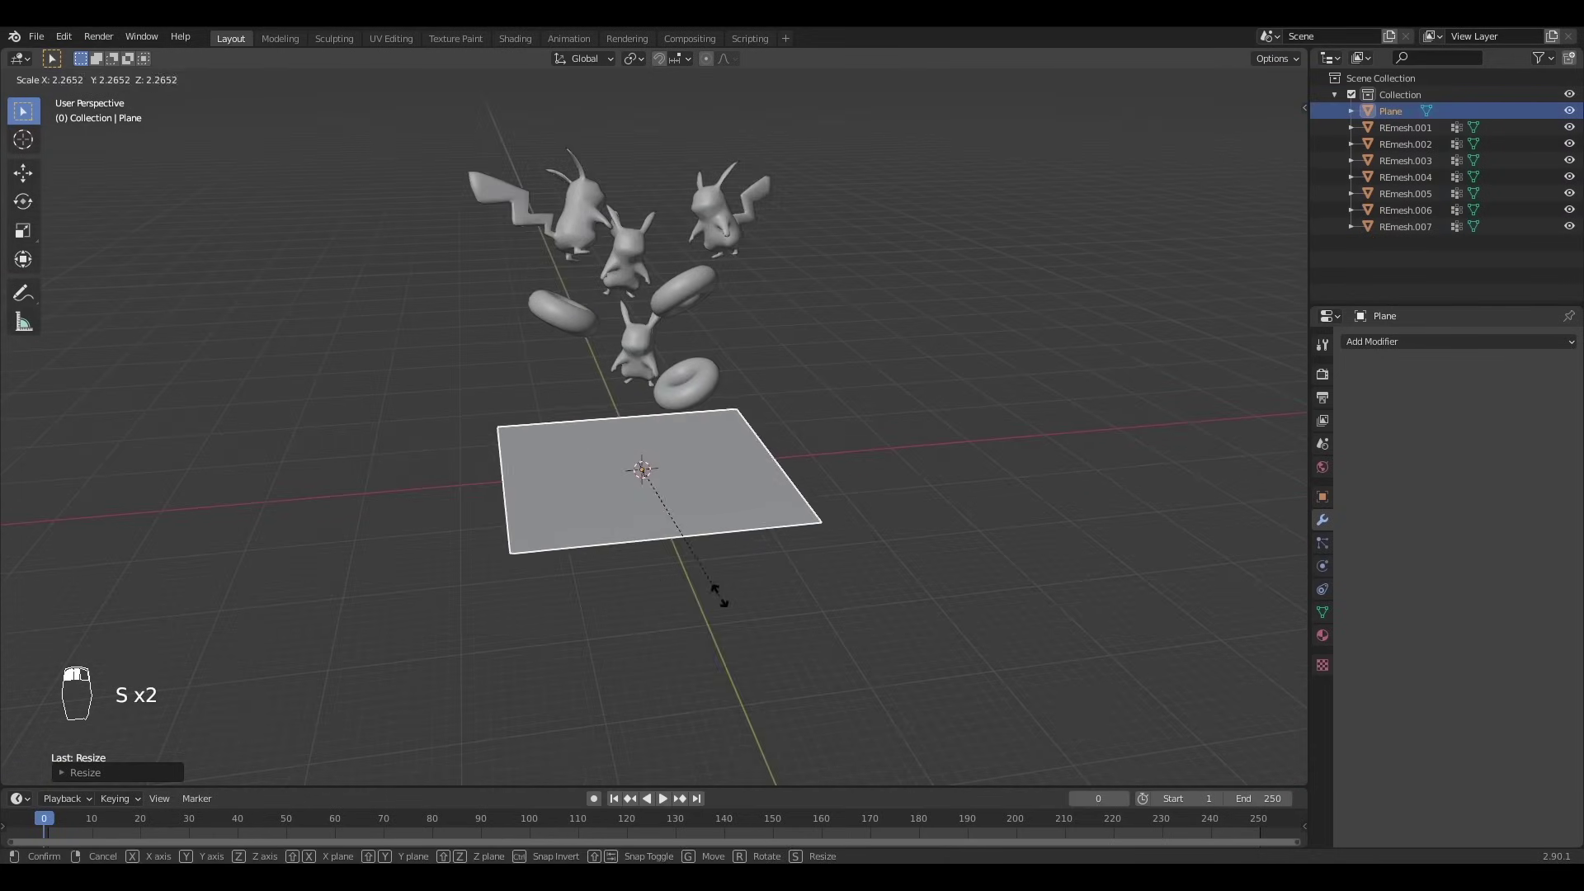
{"action": "left_click", "coordinate": [727, 602]}
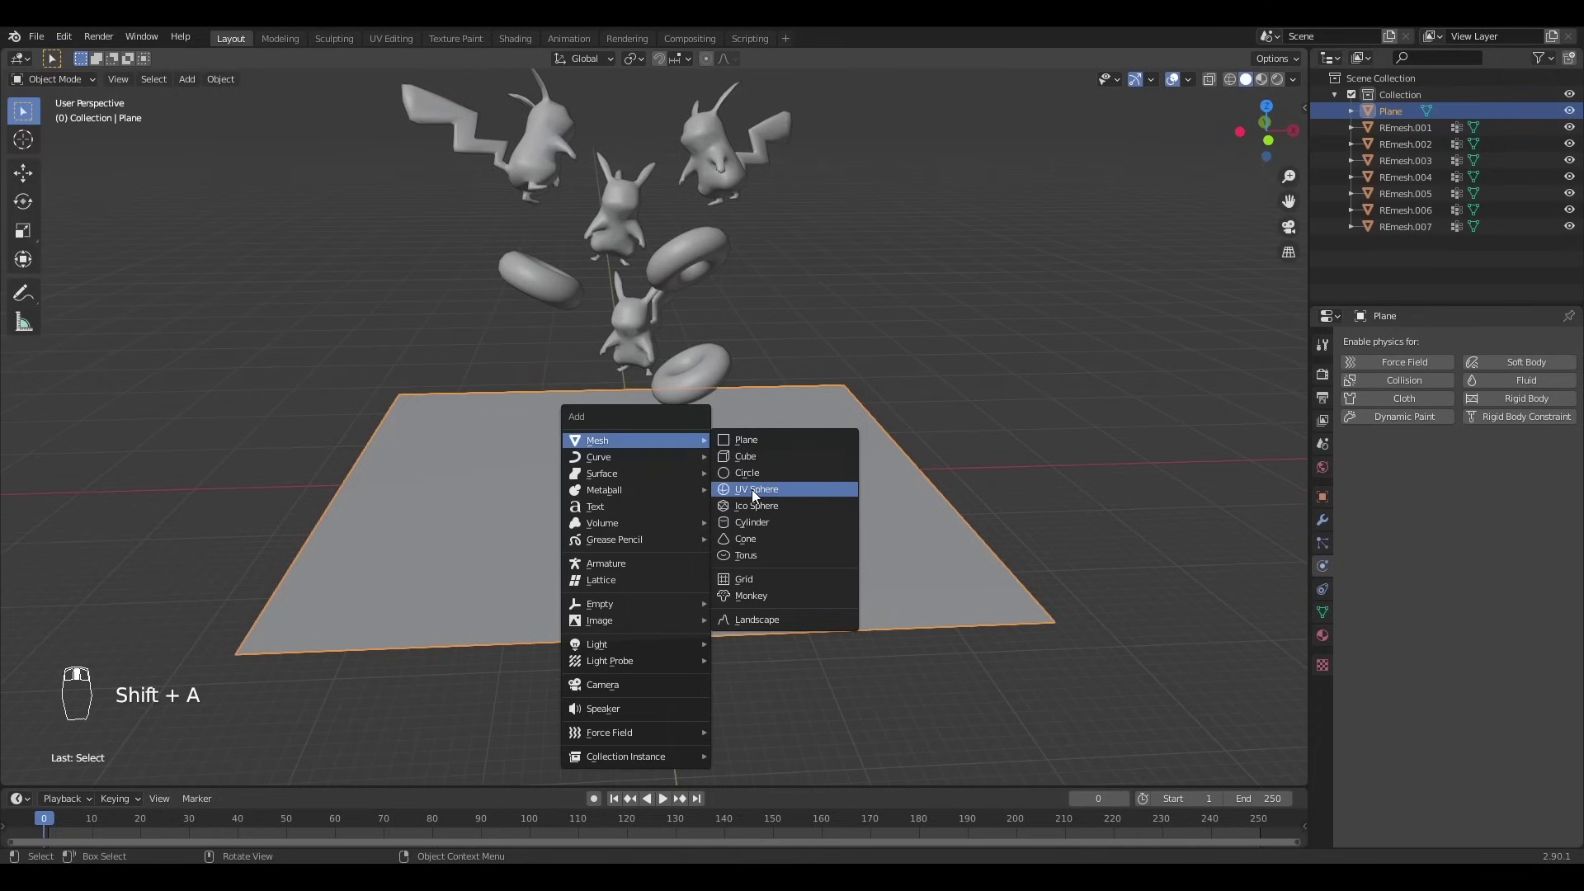
- Add a circle and extrude its edge upward and outward in wireframe front view to form a bowl wall
{"action": "left_click", "coordinate": [741, 474]}
{"action": "key", "text": "Tab"}
{"action": "key", "text": "KP_1"}
{"action": "key", "text": "1"}
{"action": "key", "text": "z"}
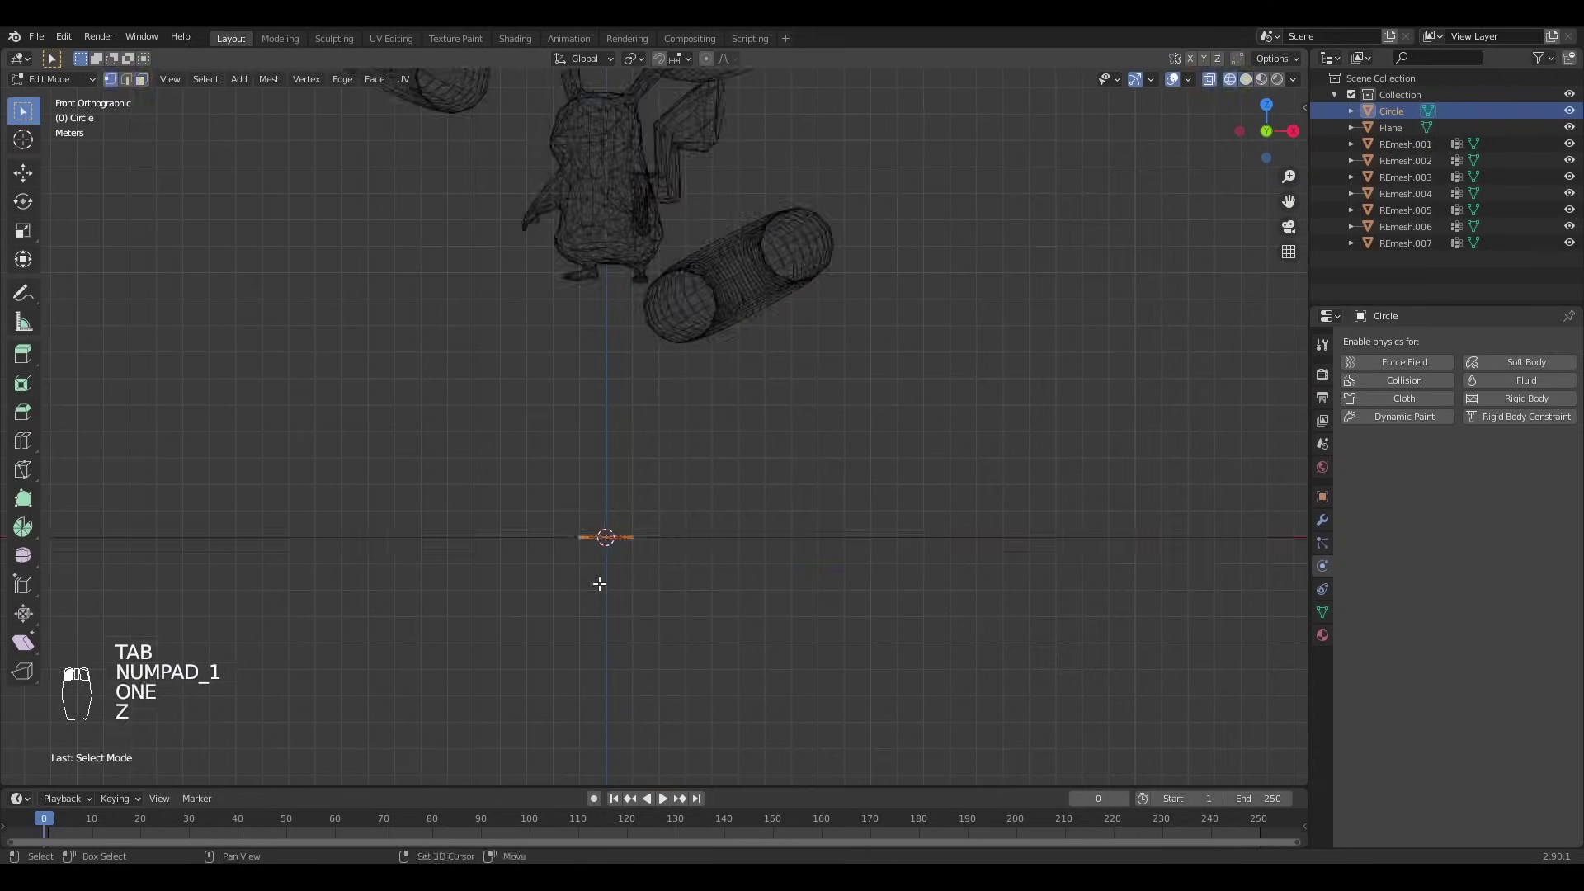
{"action": "key", "text": "e"}
{"action": "key", "text": "g"}
{"action": "key", "text": "s"}
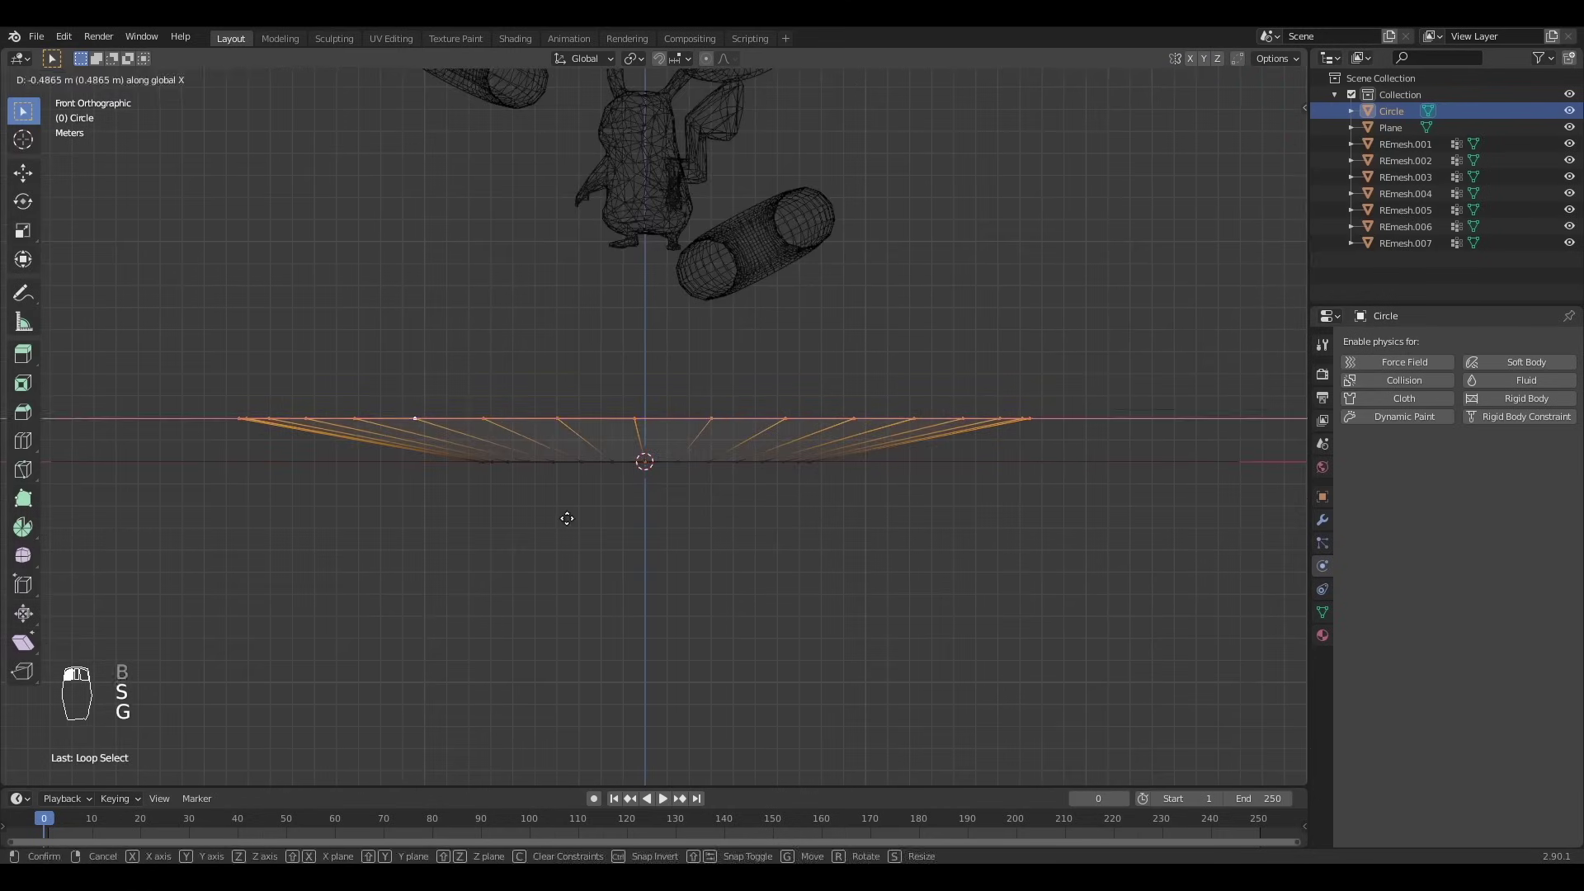
{"action": "key", "text": "e"}
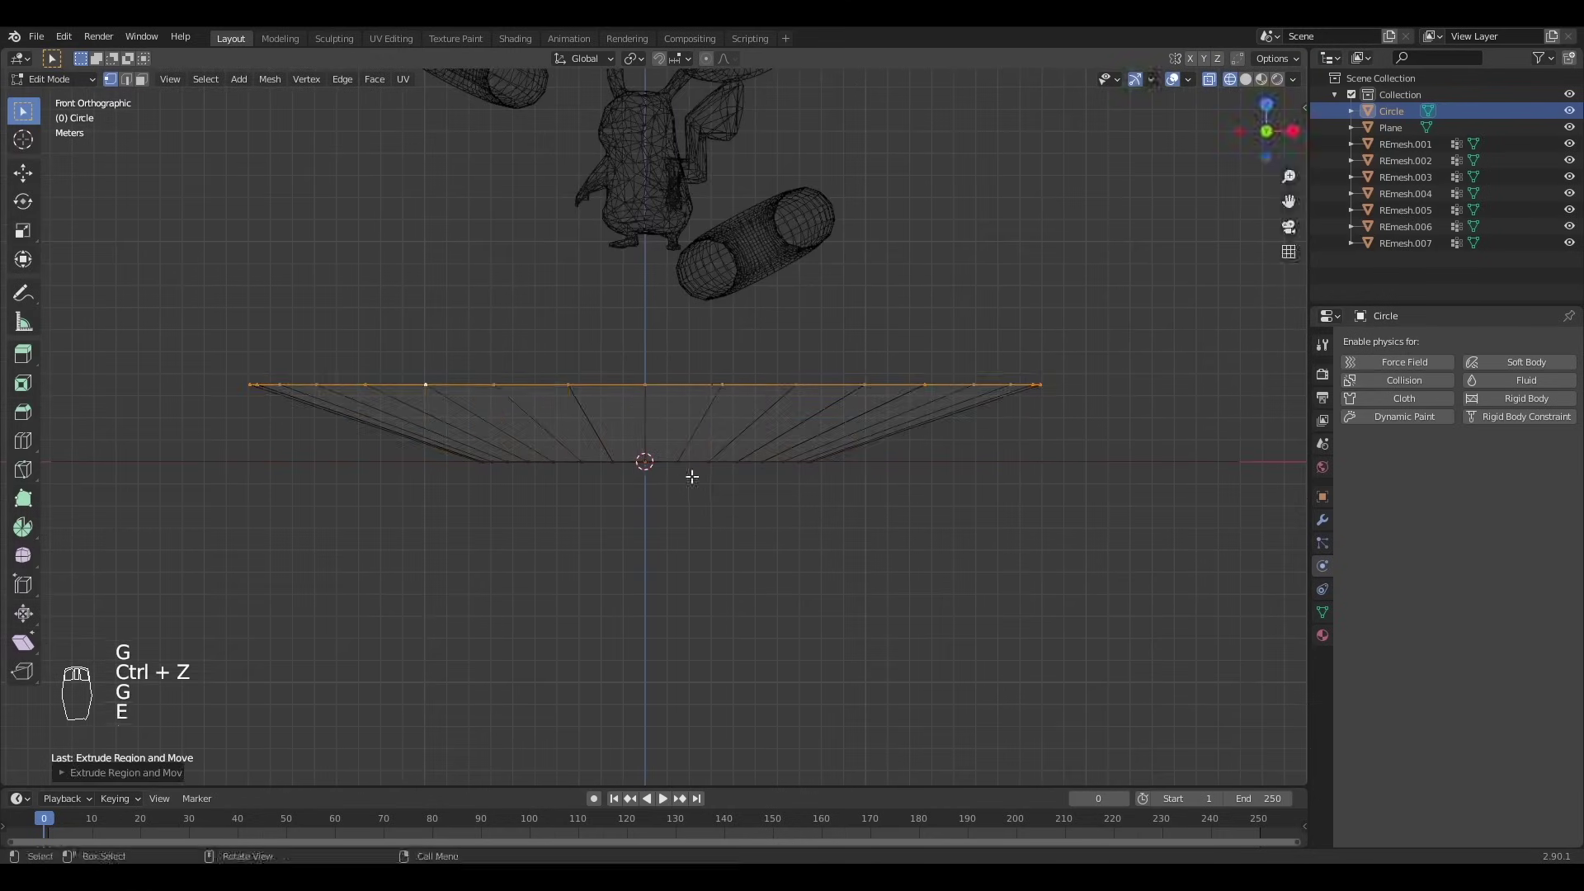
- Extrude the bowl's bottom edge inward in solid shading and fill the center to close the base
{"action": "key", "text": "Tab"}
{"action": "key", "text": "z"}
{"action": "middle_click_drag", "start_coordinate": [689, 474], "coordinate": [781, 464]}
{"action": "key", "text": "Tab"}
{"action": "key", "text": "a"}
{"action": "key", "text": "a"}
{"action": "key", "text": "s"}
{"action": "key", "text": "e"}
{"action": "key", "text": "s"}
{"action": "key", "text": "alt+f"}
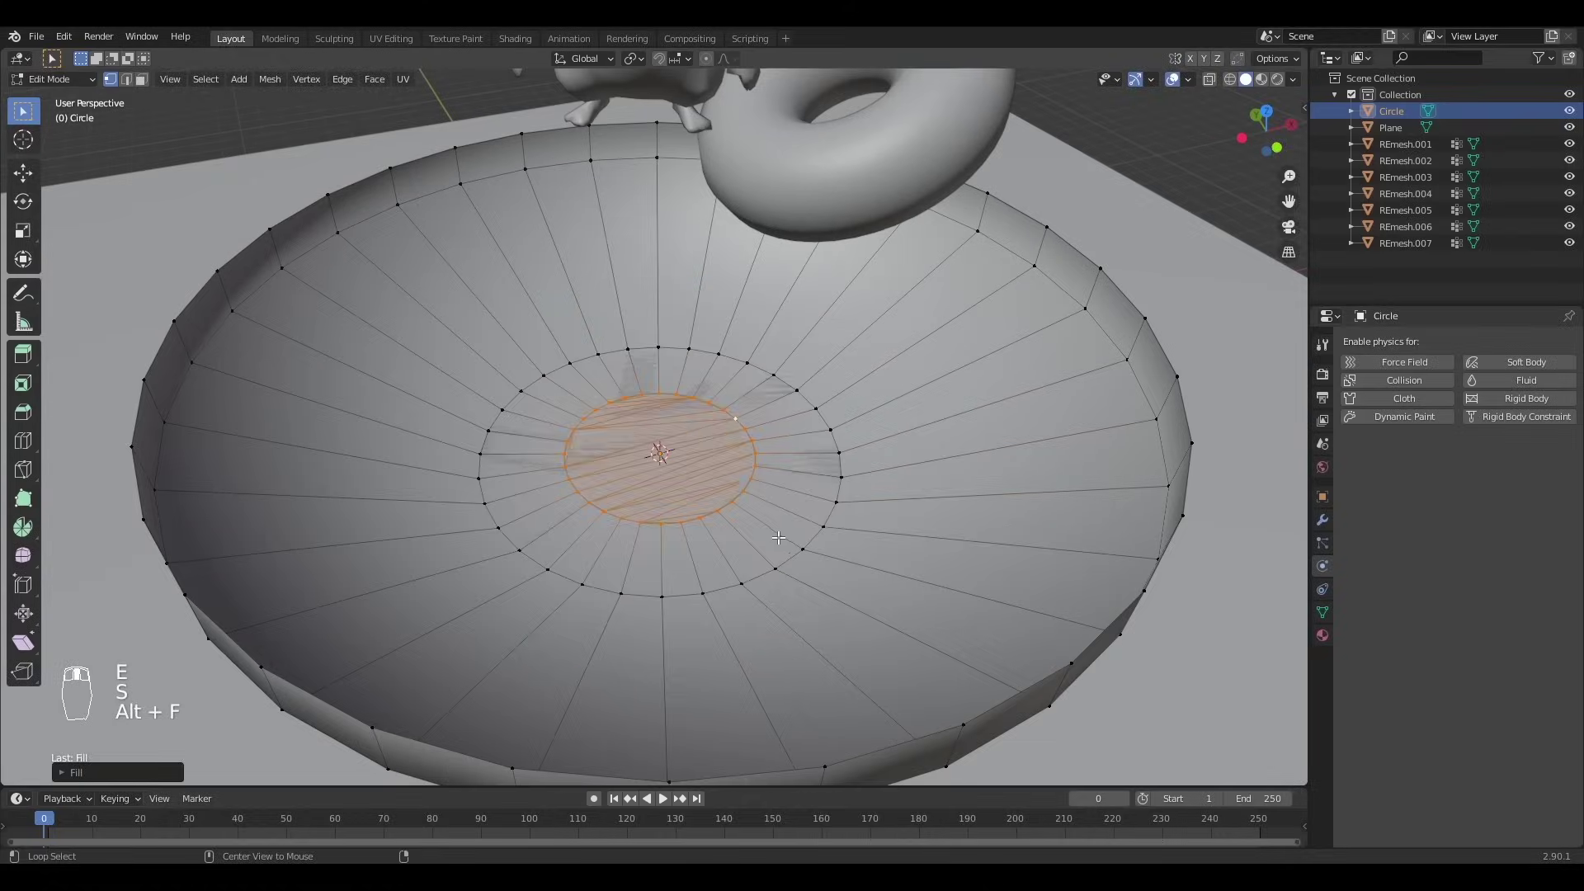
- Add a loop cut around the bowl's wall, then scale and move it to round the profile
{"action": "key", "text": "Tab"}
{"action": "key", "text": "Tab"}
{"action": "key", "text": "Tab"}
{"action": "key", "text": "ctrl+r"}
{"action": "key", "text": "KP_1"}
{"action": "key", "text": "s"}
{"action": "key", "text": "g"}
- Give the bowl level 2 subdivision and thicken it by extruding the mesh with a shrink/fatten of about 1.2
{"action": "key", "text": "Tab"}
{"action": "key", "text": "ctrl+2"}
{"action": "key", "text": "e"}
{"action": "key", "text": "alt+s"}
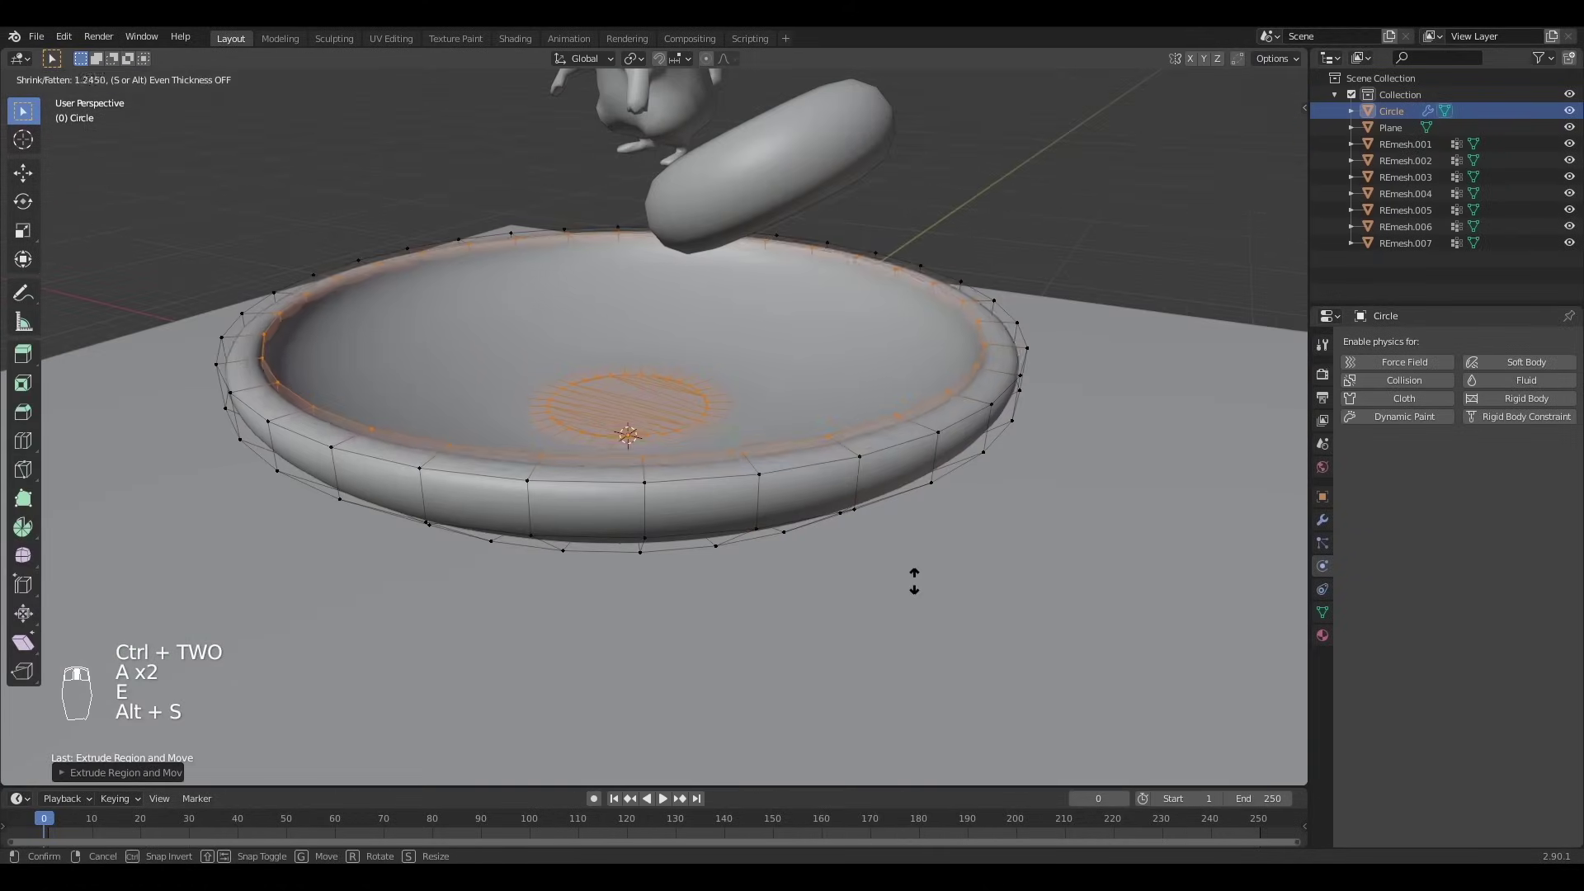
{"action": "key", "text": "Tab"}
{"action": "key", "text": "Tab"}
{"action": "key", "text": "Tab"}
{"action": "key", "text": "Tab"}
{"action": "key", "text": "Tab"}
- Adjust the position of the edge at the bowl's rim and return to Object Mode
{"action": "middle_click_drag", "start_coordinate": [1043, 492], "coordinate": [1029, 407]}
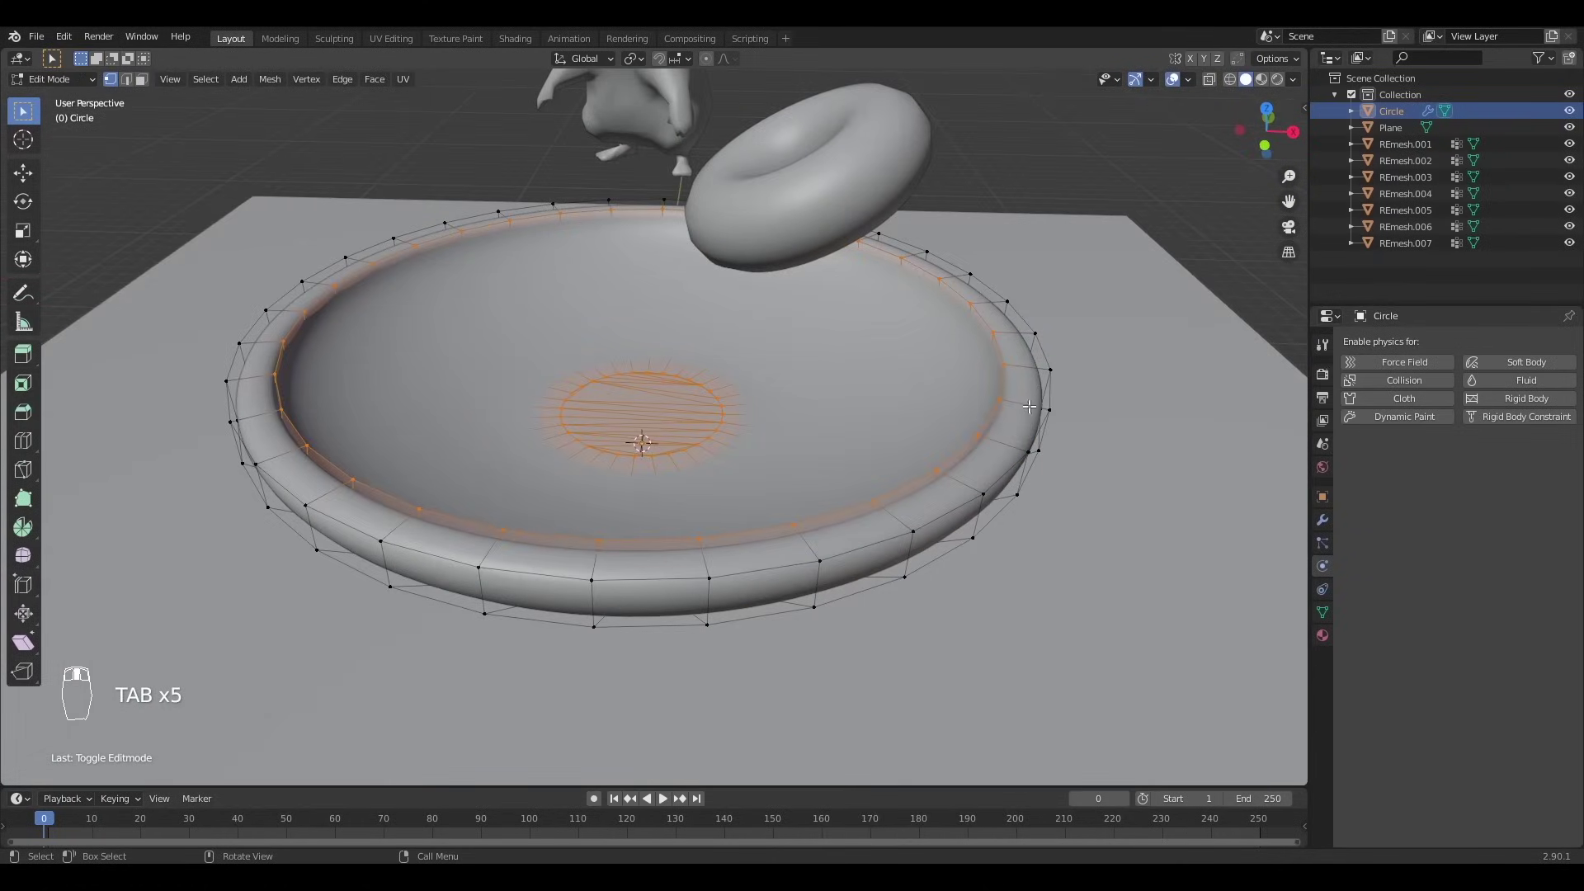
{"action": "double_click", "coordinate": [1029, 403]}
{"action": "key", "text": "g"}
{"action": "left_click", "coordinate": [1026, 398]}
{"action": "key", "text": "Tab"}
- Select the bowl and resize it in front view so it sits beneath the falling objects
{"action": "middle_click_drag", "start_coordinate": [908, 446], "coordinate": [853, 364]}
{"action": "key", "text": "alt+a"}
{"action": "left_click", "coordinate": [854, 368]}
{"action": "key", "text": "KP_1"}
{"action": "key", "text": "s"}
{"action": "left_click", "coordinate": [840, 459]}
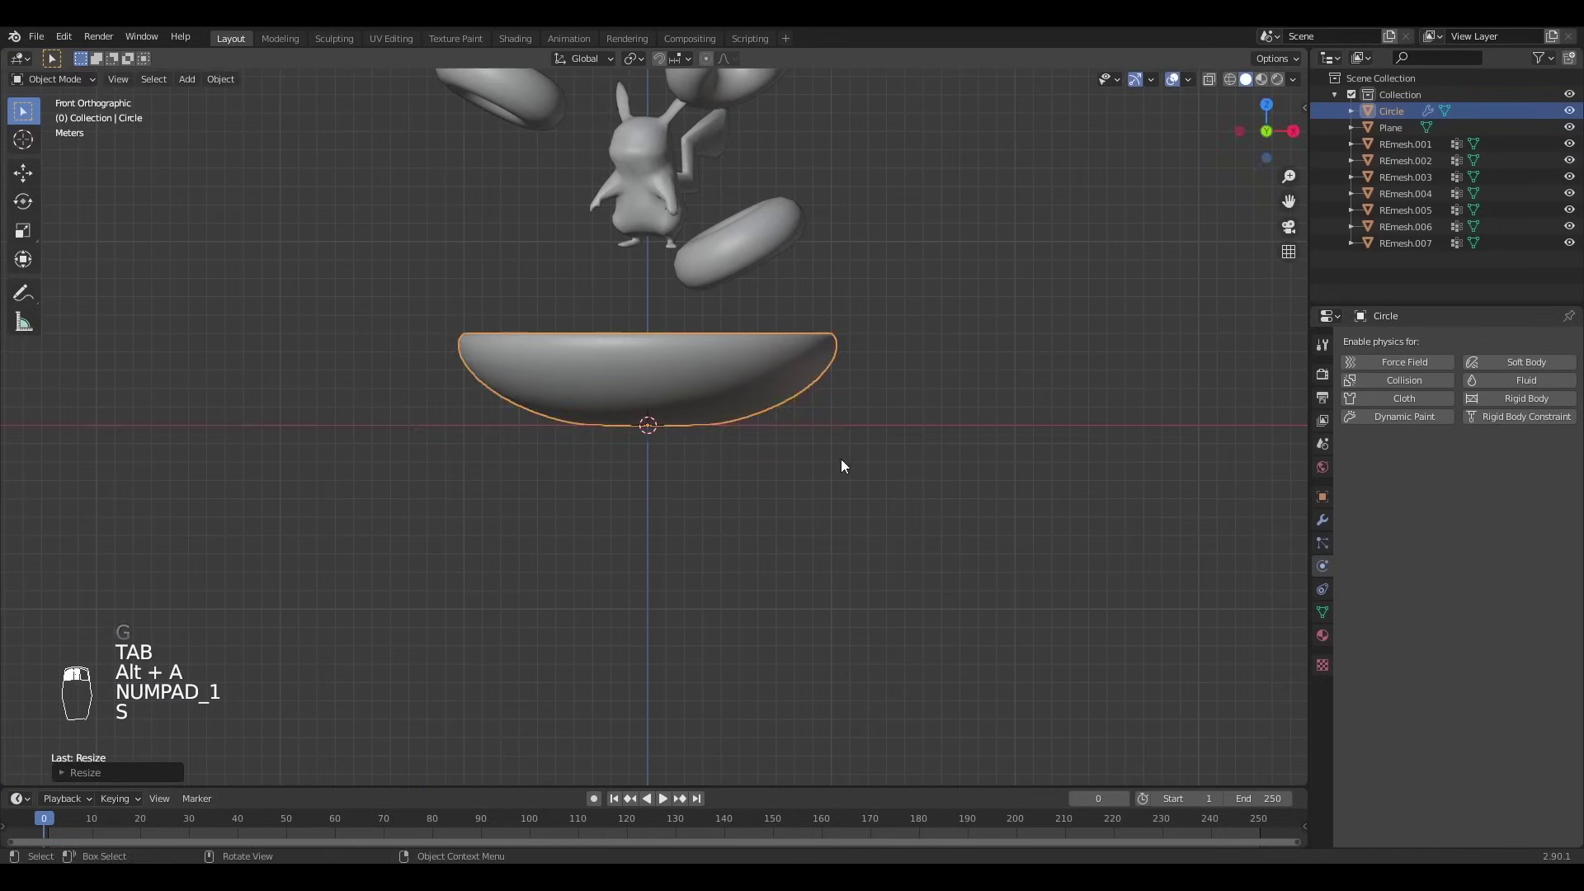
- Remove the subdivision modifier from the bowl
{"action": "middle_click_drag", "start_coordinate": [840, 459], "coordinate": [576, 484]}
{"action": "key", "text": "alt+a"}
{"action": "left_click", "coordinate": [621, 439]}
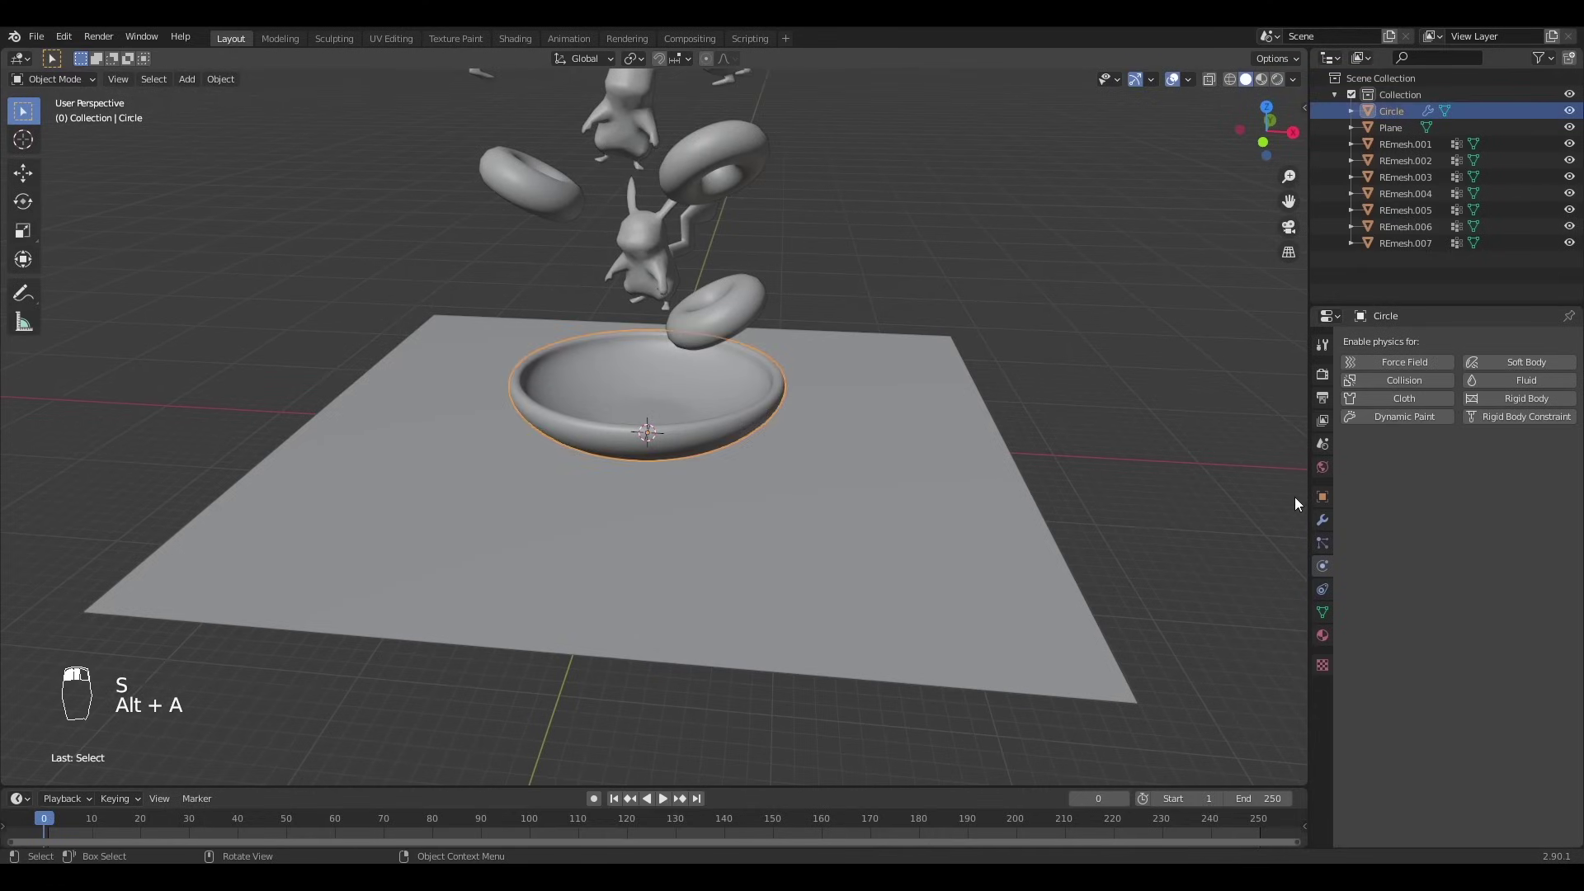
{"action": "left_click", "coordinate": [1322, 520]}
{"action": "left_click", "coordinate": [1550, 373]}
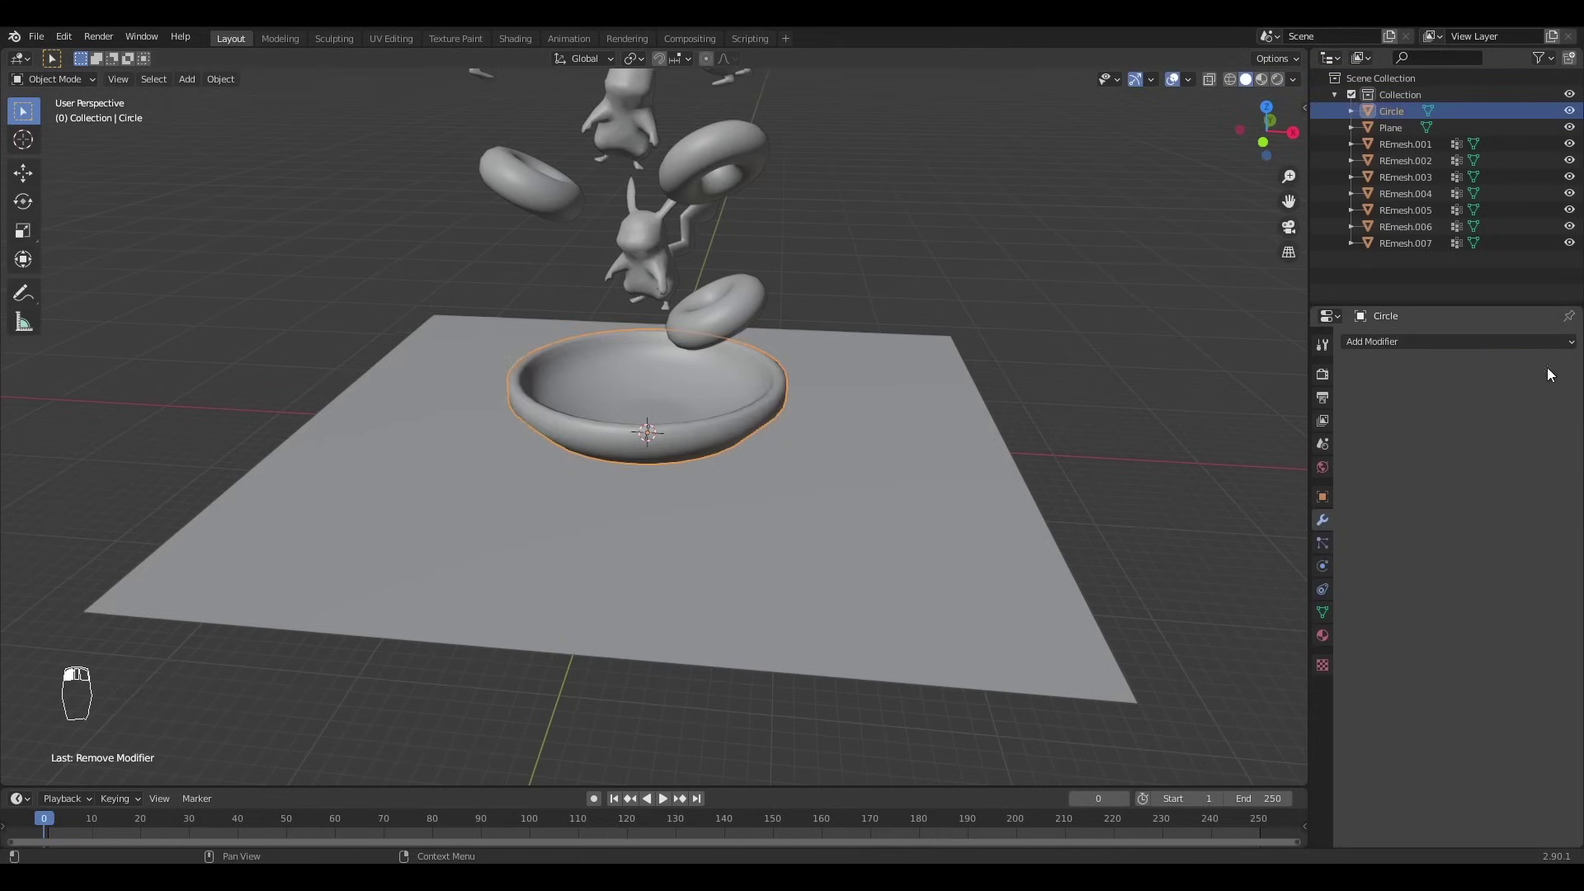
- Apply the bowl's transform
{"action": "middle_click_drag", "start_coordinate": [885, 411], "coordinate": [925, 419]}
{"action": "scroll", "coordinate": [924, 419], "scroll_direction": "up", "scroll_amount": 1}
{"action": "key", "text": "ctrl+a"}
{"action": "left_click", "coordinate": [757, 453]}
- Select all the characters and tori above the bowl and join them into one object
{"action": "key", "text": "alt+a"}
{"action": "mouse_move", "coordinate": [766, 428]}
{"action": "middle_mouse_down"}
{"action": "mouse_move", "coordinate": [776, 445]}
{"action": "mouse_move", "coordinate": [721, 386]}
{"action": "mouse_move", "coordinate": [761, 439]}
{"action": "middle_mouse_up"}
{"action": "left_click", "coordinate": [775, 444]}
{"action": "scroll", "coordinate": [721, 386], "scroll_direction": "down", "scroll_amount": 2}
{"action": "key", "text": "alt+a"}
{"action": "scroll", "coordinate": [764, 429], "scroll_direction": "up", "scroll_amount": 1}
{"action": "left_click", "coordinate": [766, 425]}
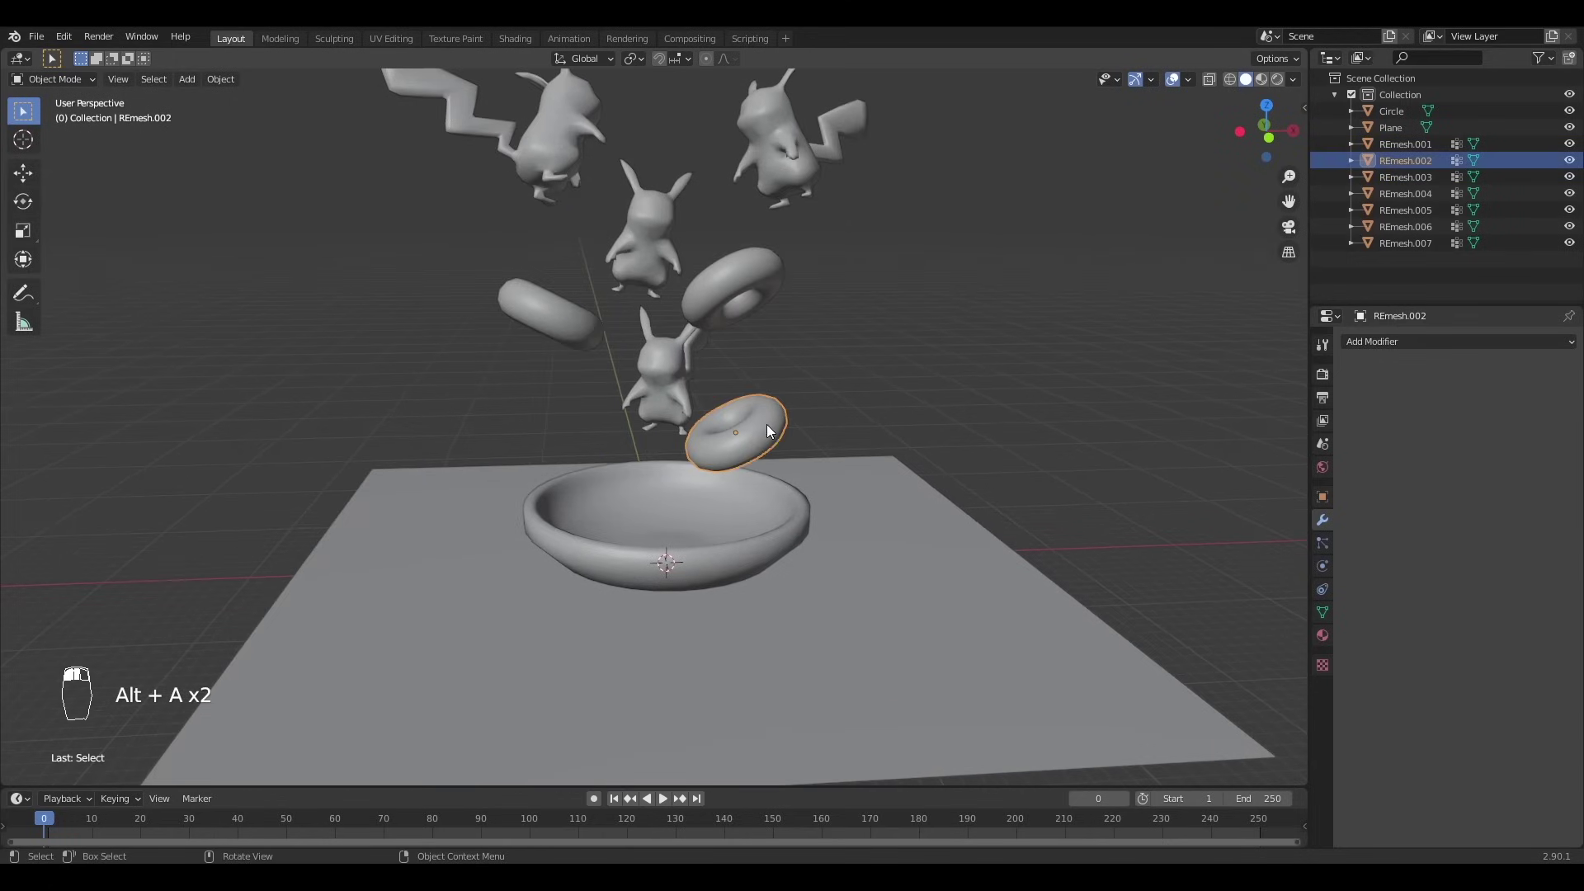
{"action": "left_click", "coordinate": [800, 156], "text": "shift"}
{"action": "scroll", "coordinate": [792, 217], "scroll_direction": "down", "scroll_amount": 2}
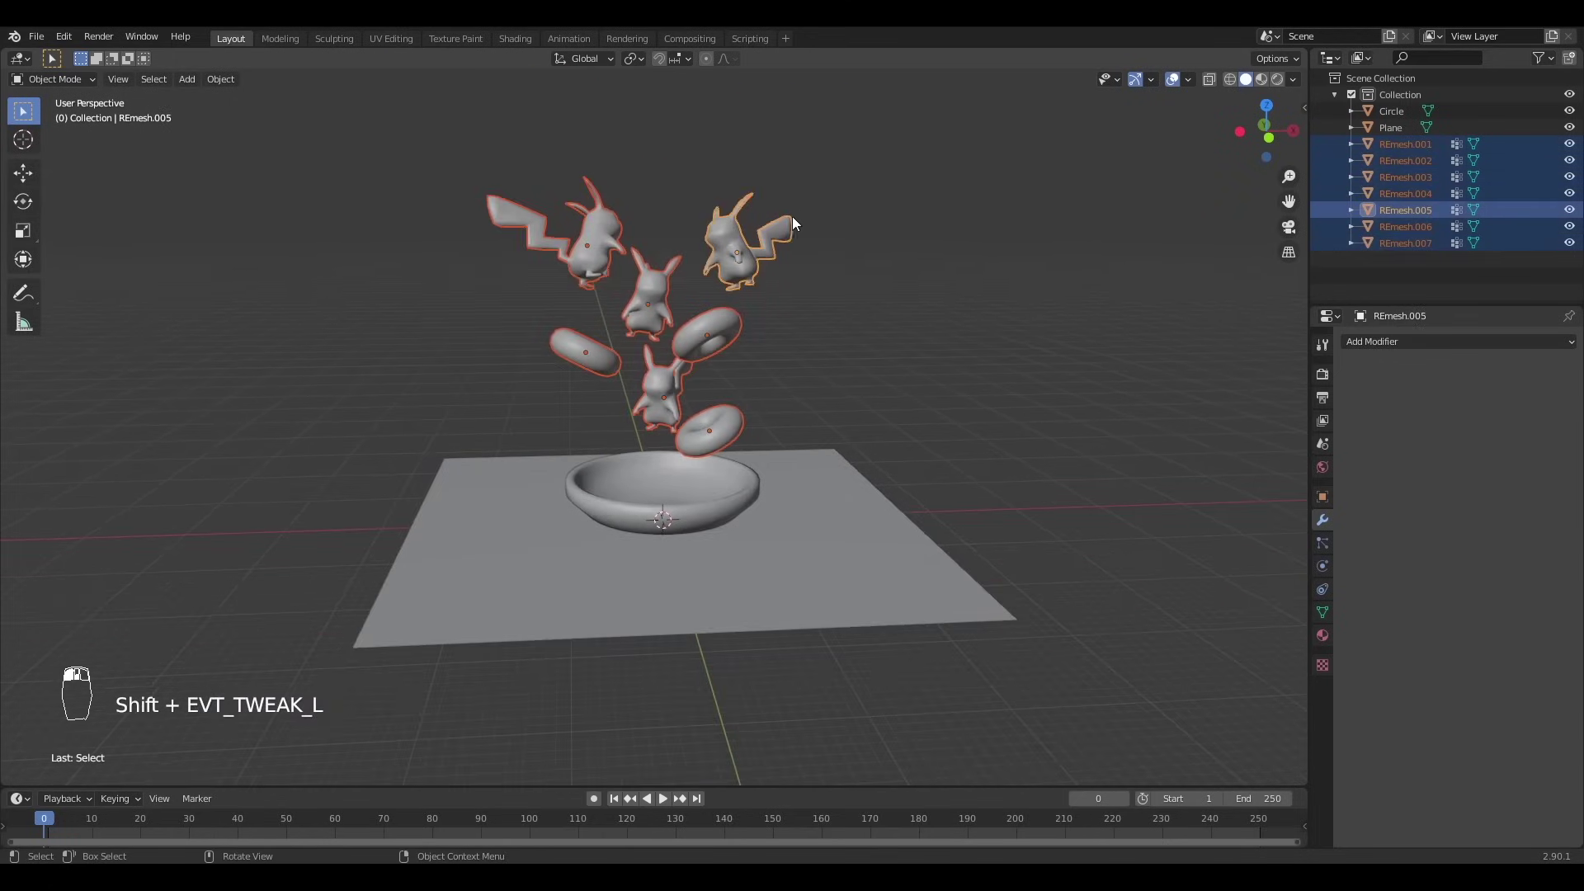
{"action": "key", "text": "ctrl+j"}
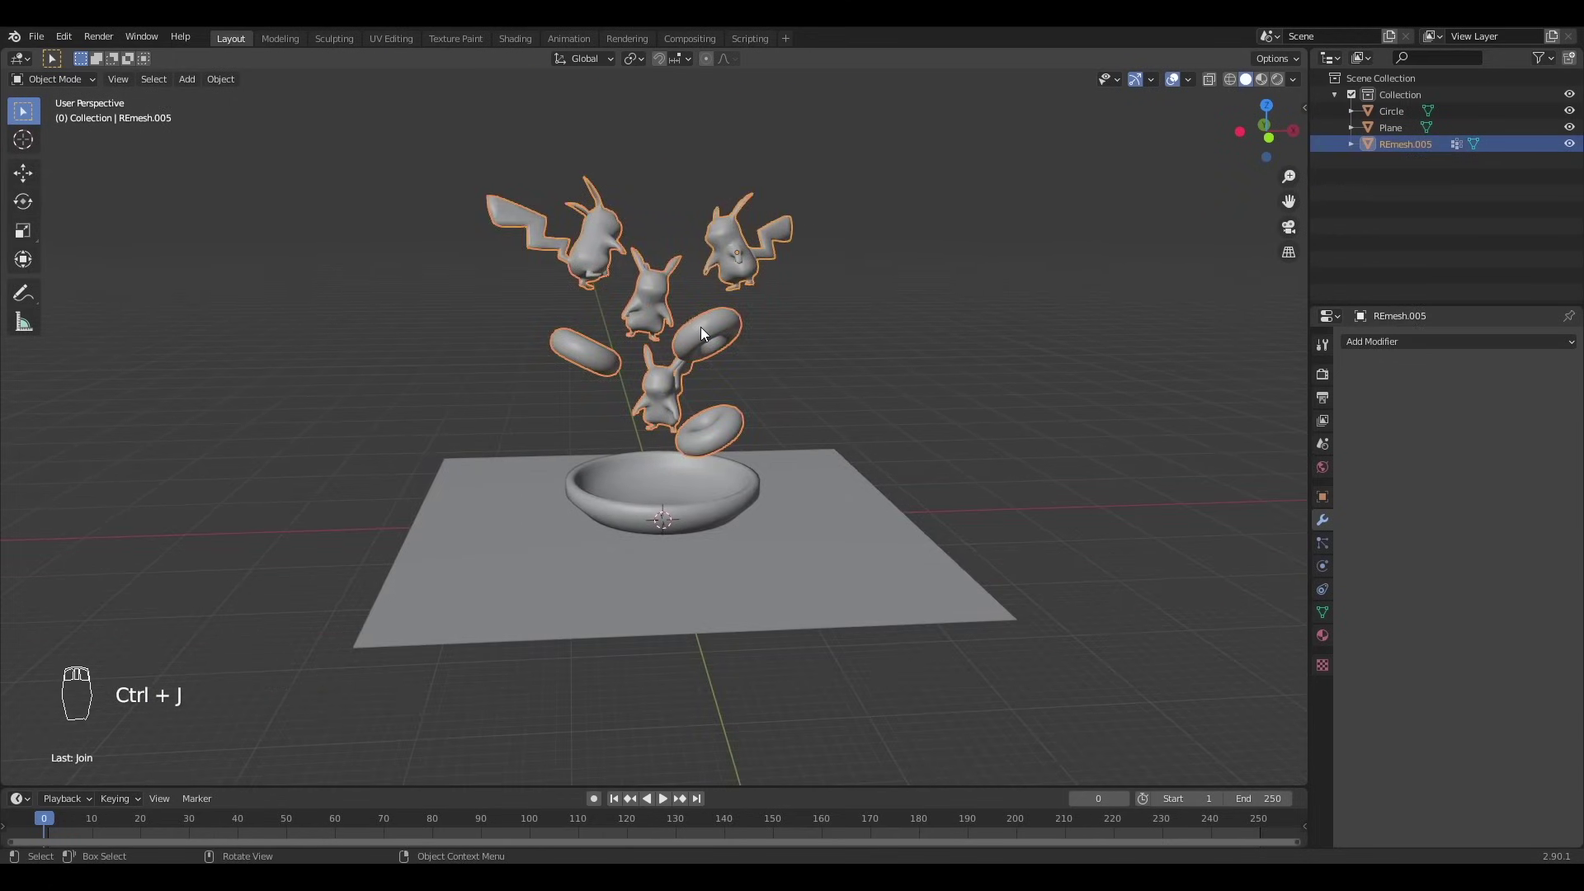
- Enable collision physics on the bowl and on the floor plane
{"action": "key", "text": "KP_1"}
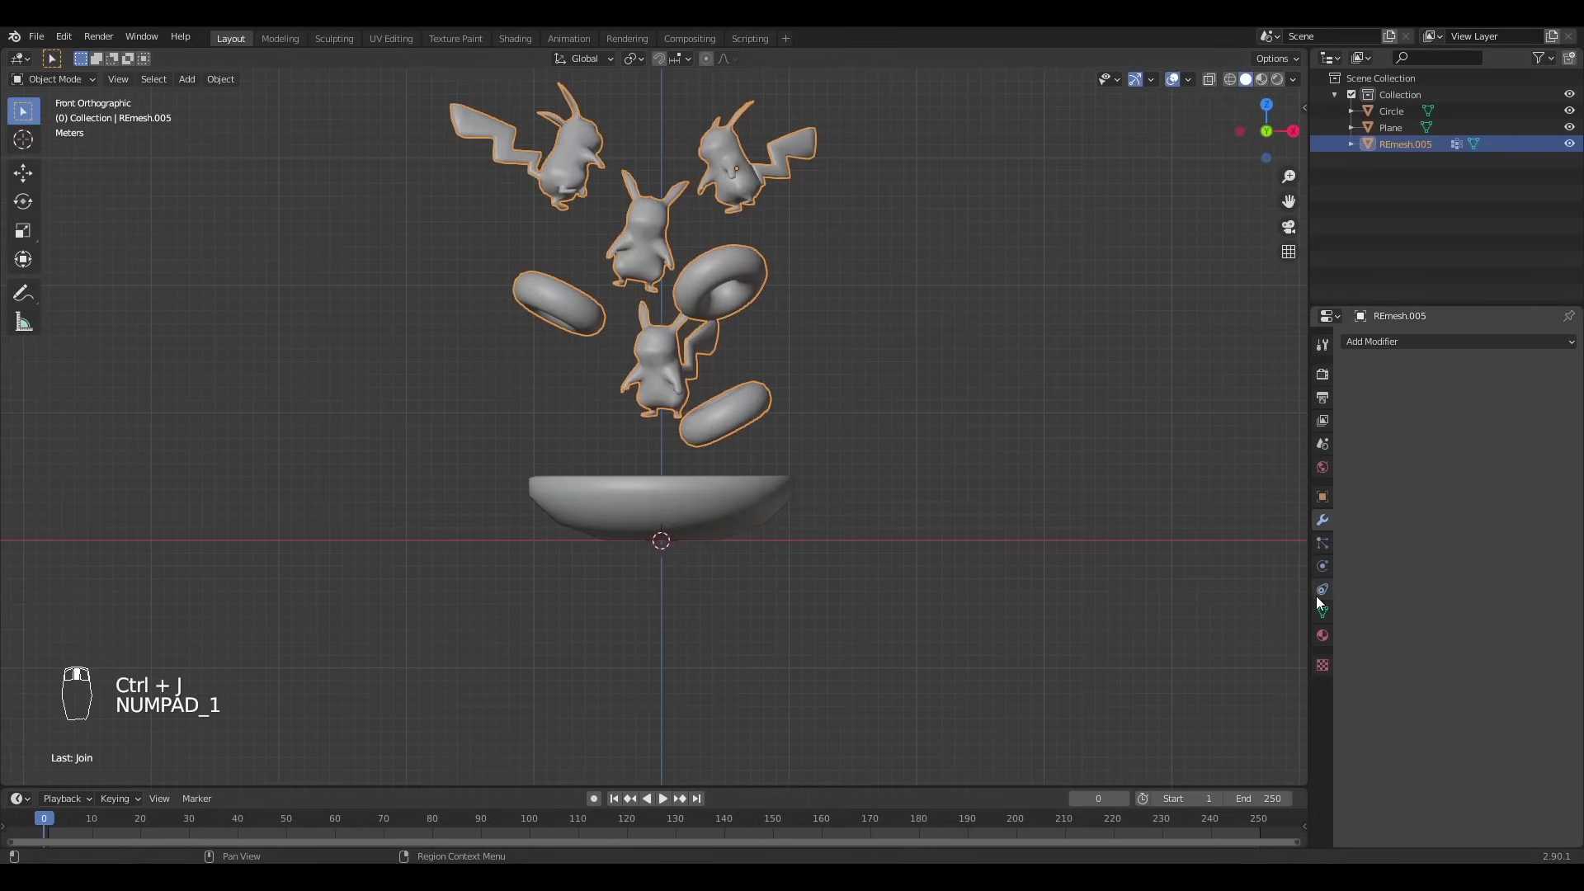
{"action": "left_click", "coordinate": [1322, 566]}
{"action": "middle_click_drag", "start_coordinate": [701, 487], "coordinate": [718, 526]}
{"action": "left_click", "coordinate": [719, 525]}
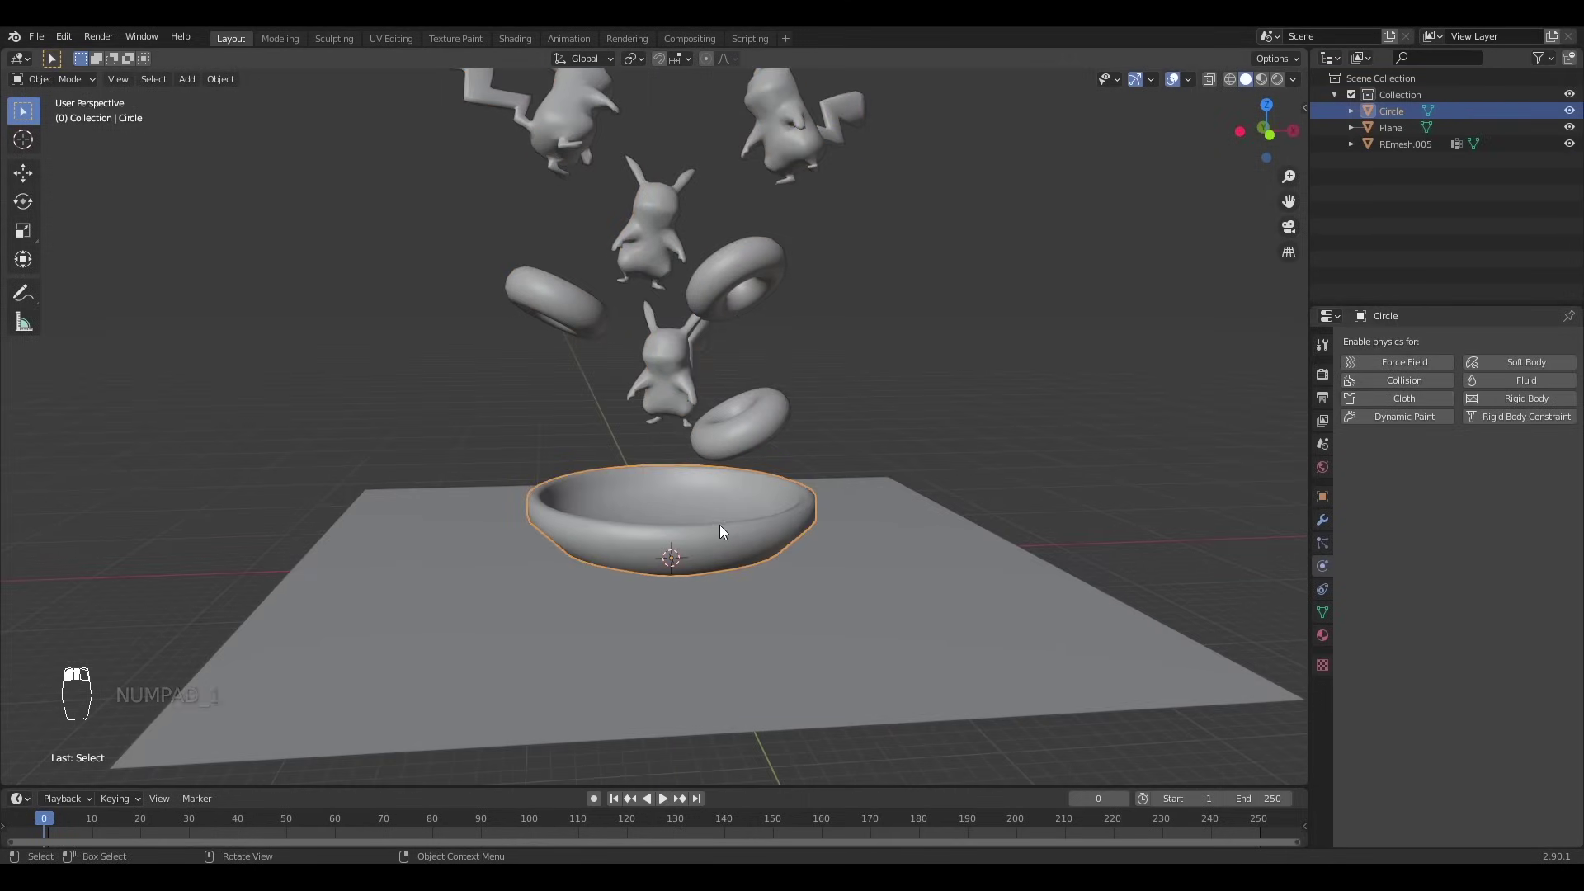
{"action": "left_click", "coordinate": [1404, 380]}
{"action": "left_click", "coordinate": [907, 592]}
{"action": "left_click", "coordinate": [1367, 382]}
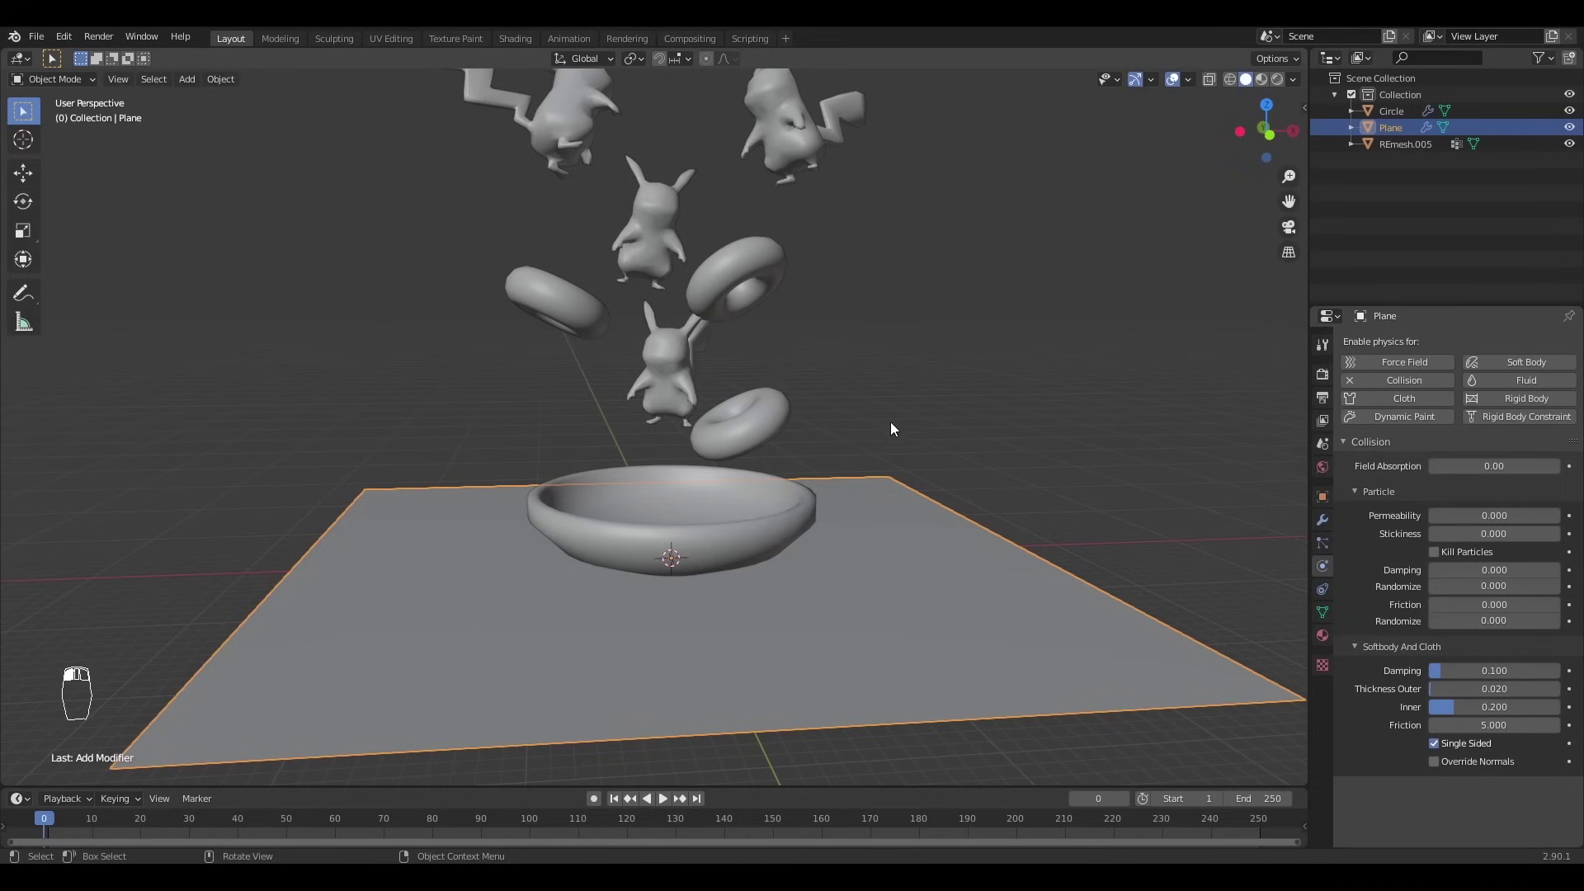
- Add soft body physics to the joined characters and tori with Goal disabled, and show the Edges settings
{"action": "left_click", "coordinate": [750, 271]}
{"action": "left_click", "coordinate": [1510, 366]}
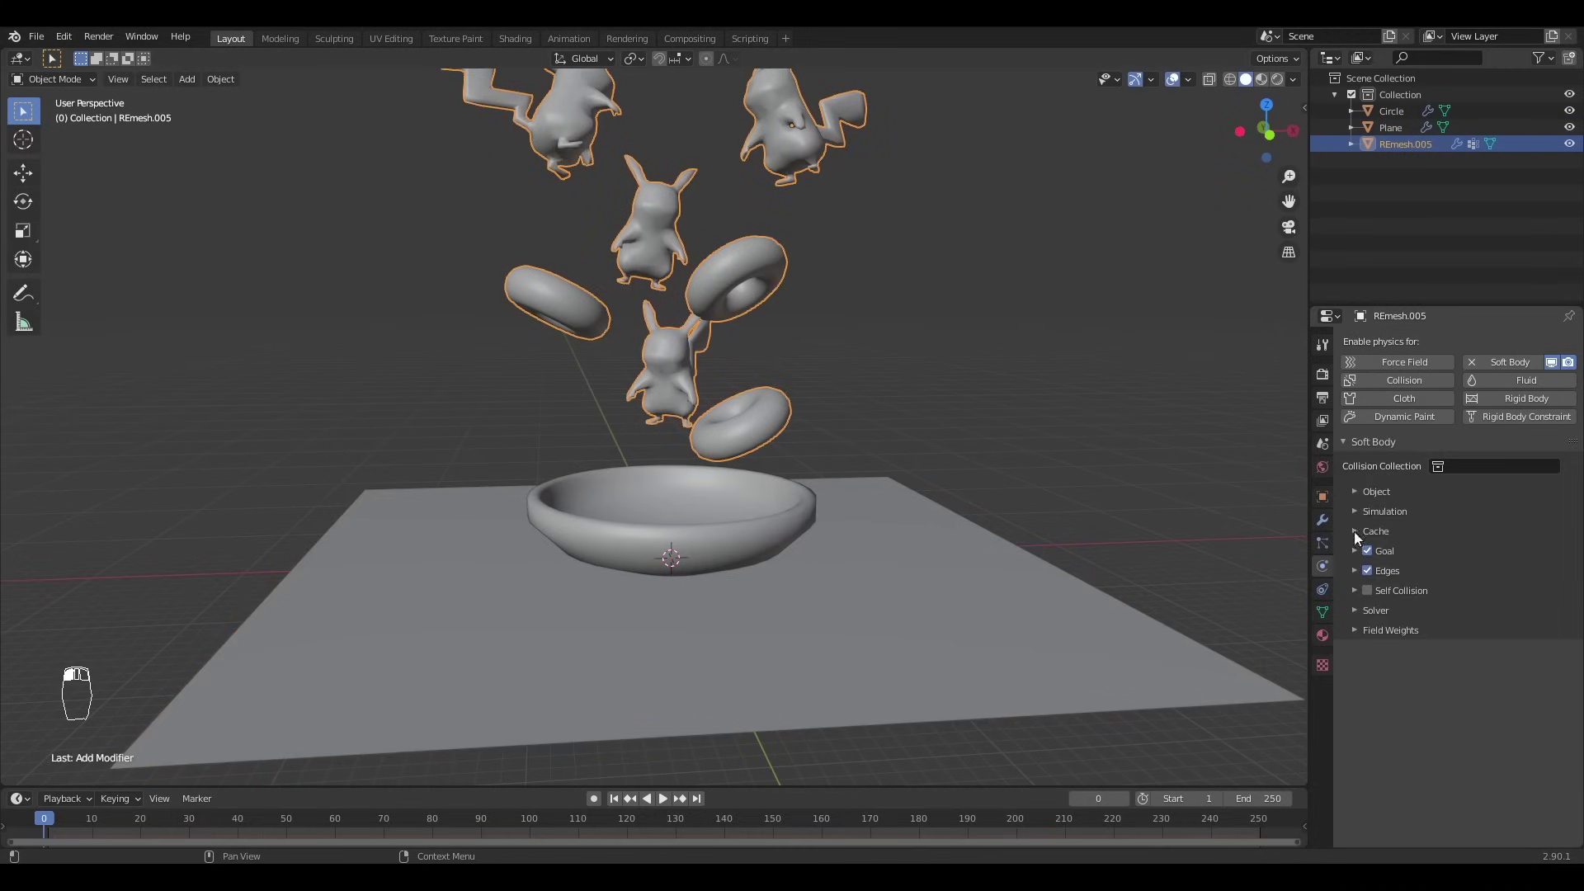
{"action": "left_click", "coordinate": [1398, 569]}
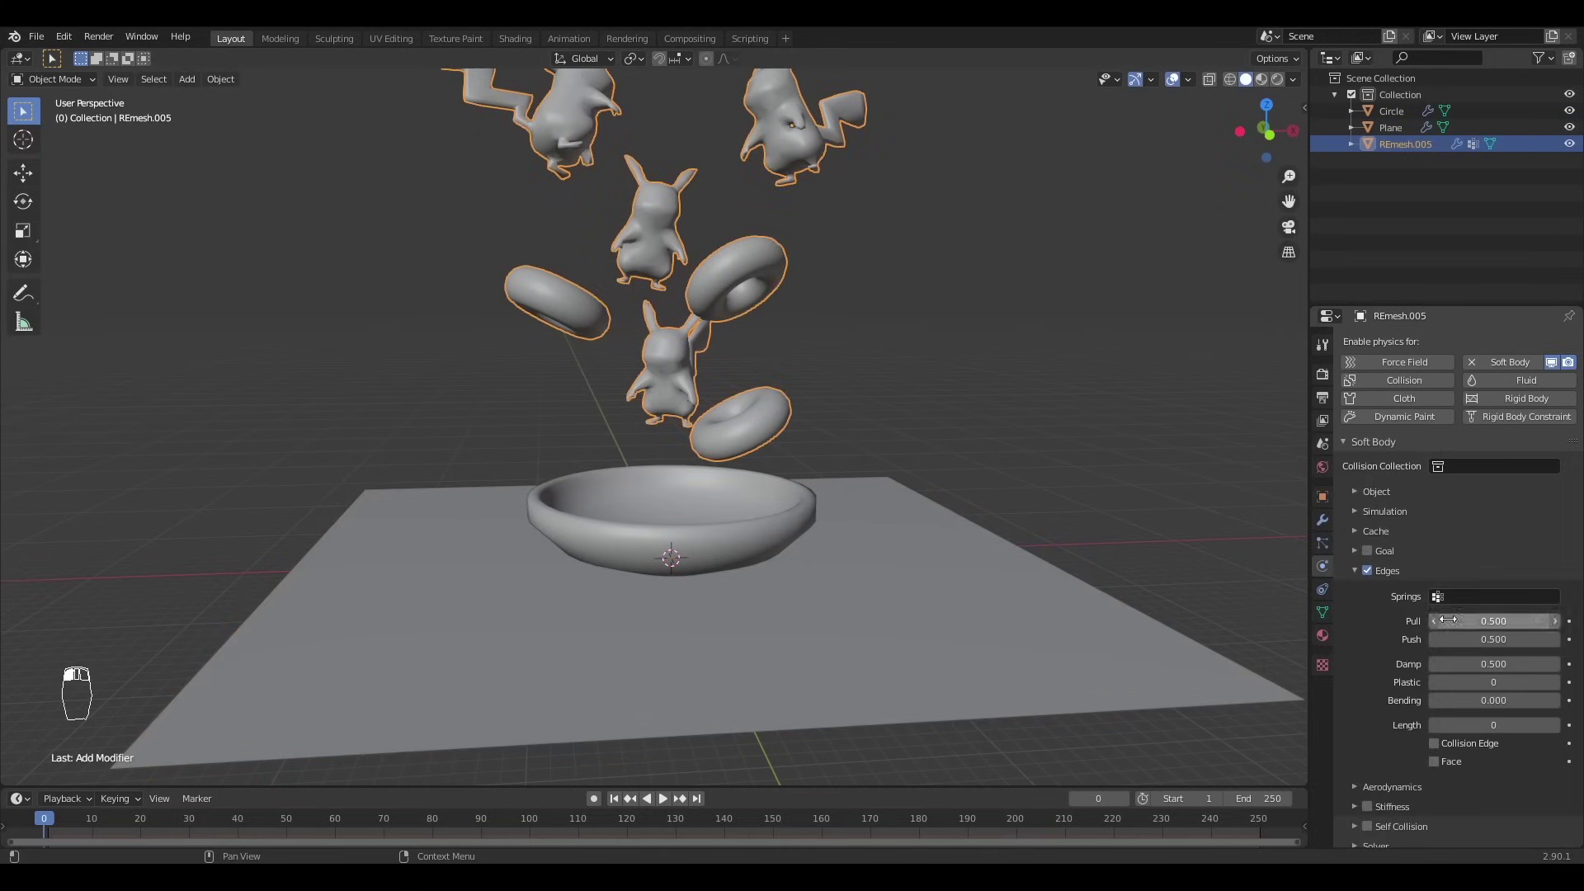
- Set the soft body edges to Pull 0.8, Push 0.8, Damp 20, Plastic 5 and Bending 6
{"action": "middle_click_drag", "start_coordinate": [853, 602], "coordinate": [820, 545], "text": "shift"}
{"action": "scroll", "coordinate": [1489, 638], "scroll_direction": "down", "scroll_amount": 2}
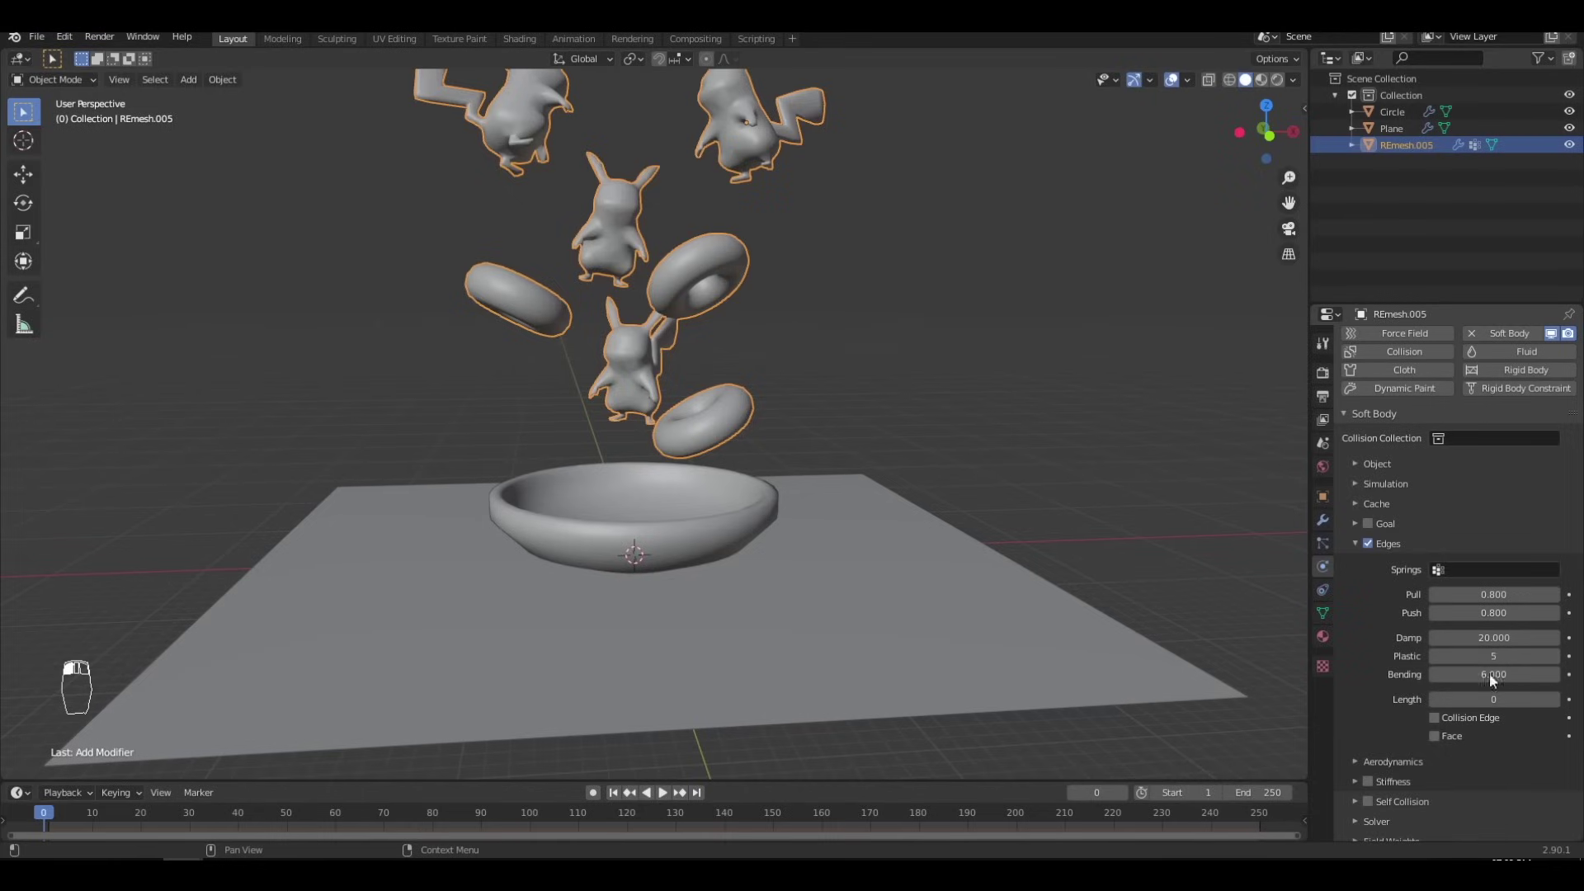
{"action": "scroll", "coordinate": [1434, 614], "scroll_direction": "down", "scroll_amount": 1}
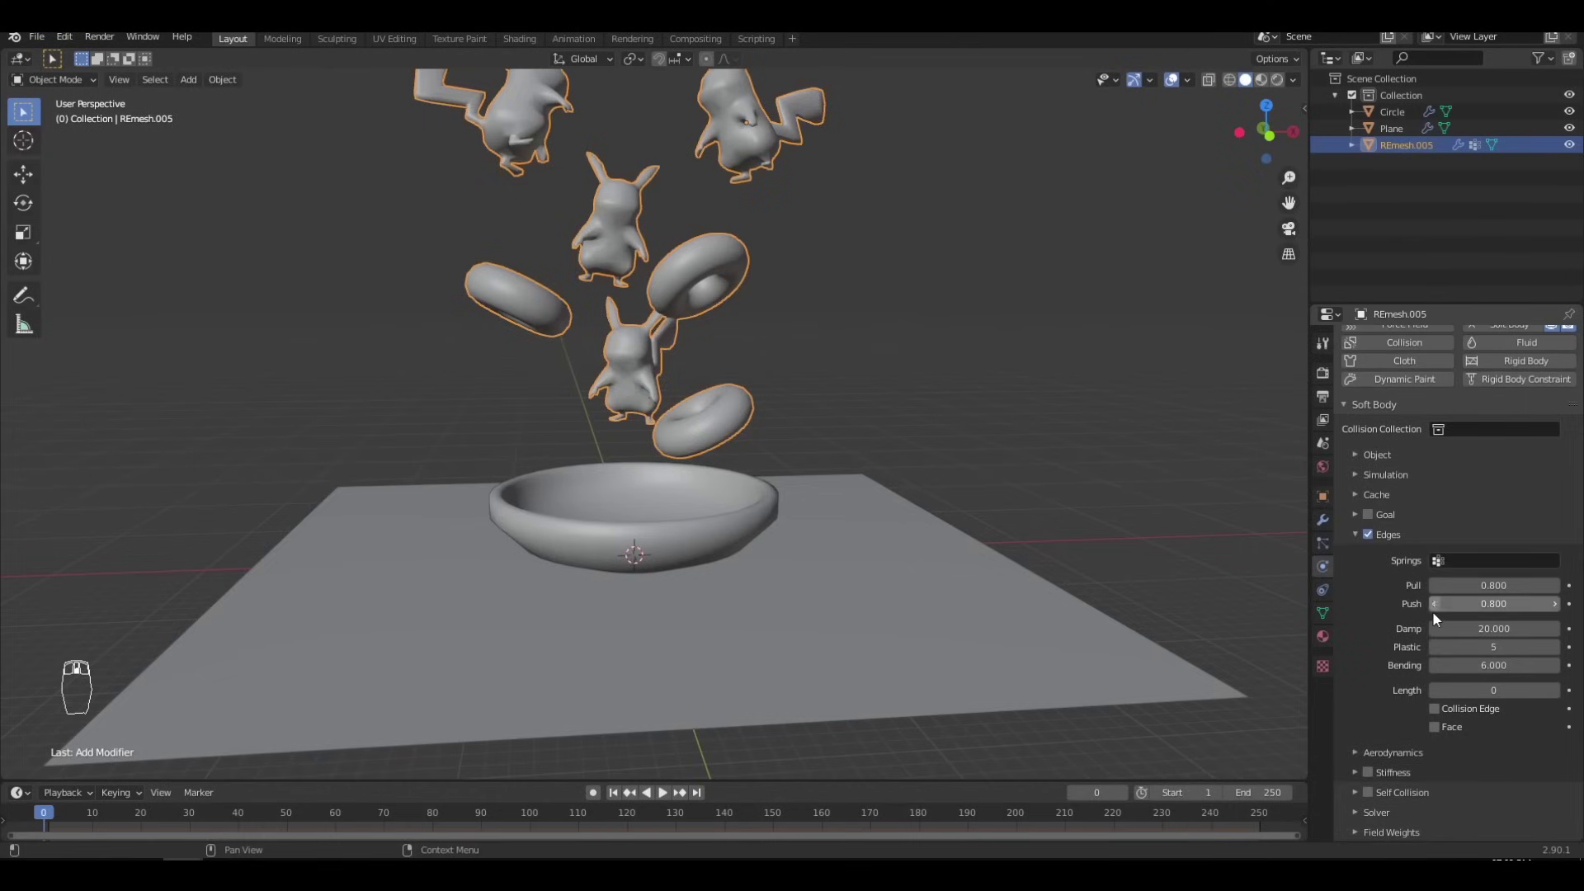
- Enable soft body self collision with a ball size of 1 m and play the simulation
{"action": "left_click", "coordinate": [1368, 792]}
{"action": "scroll", "coordinate": [1413, 789], "scroll_direction": "down", "scroll_amount": 4}
{"action": "left_click", "coordinate": [1485, 750]}
{"action": "type", "text": "1"}
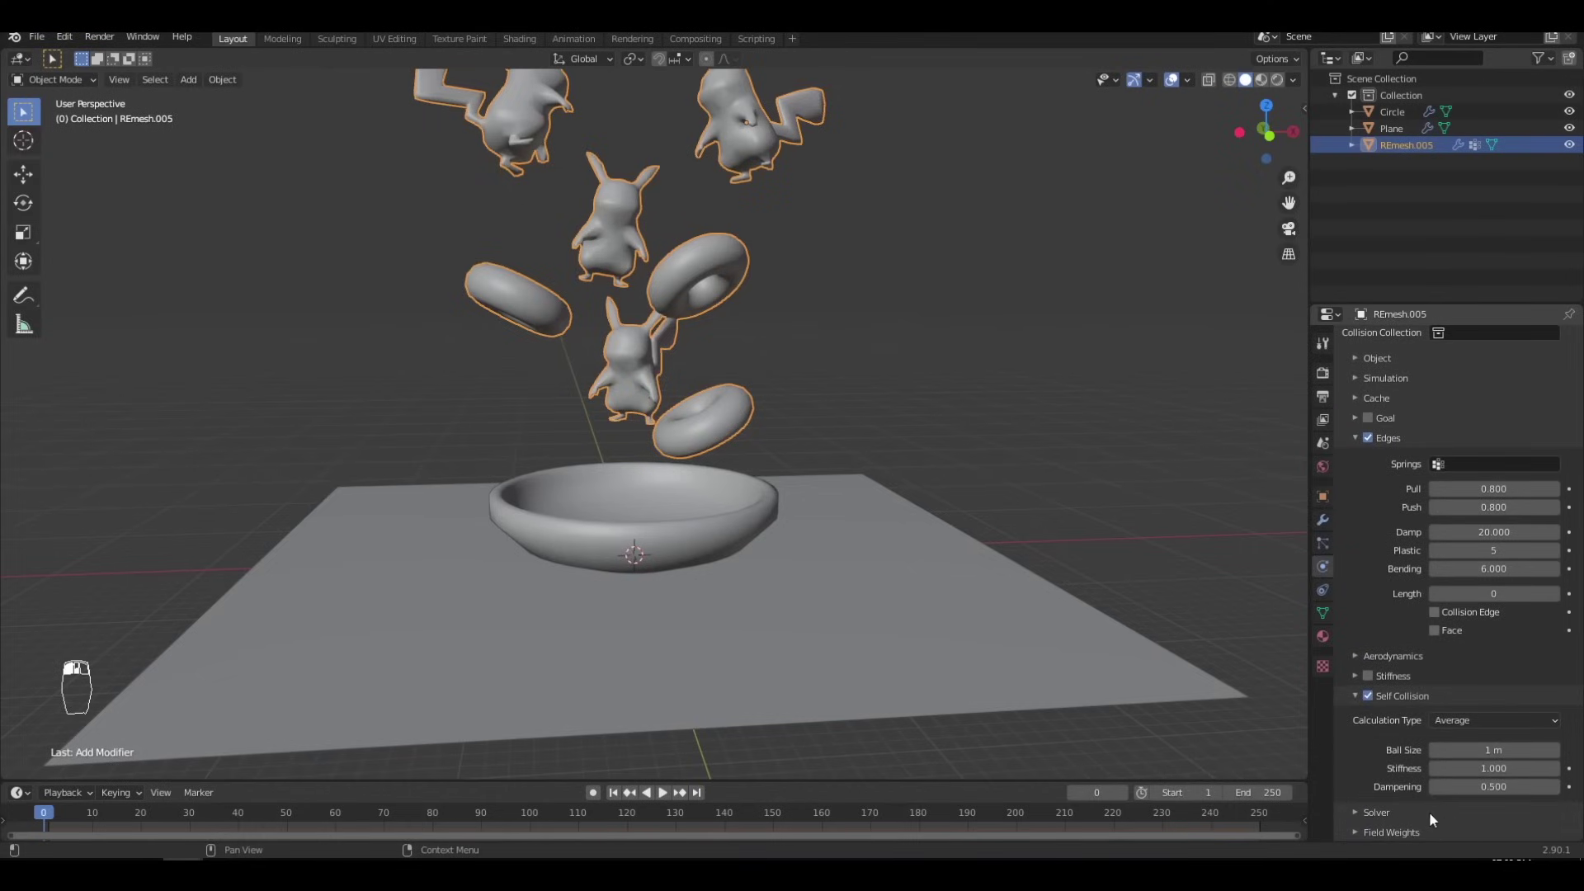
{"action": "key", "text": "space"}
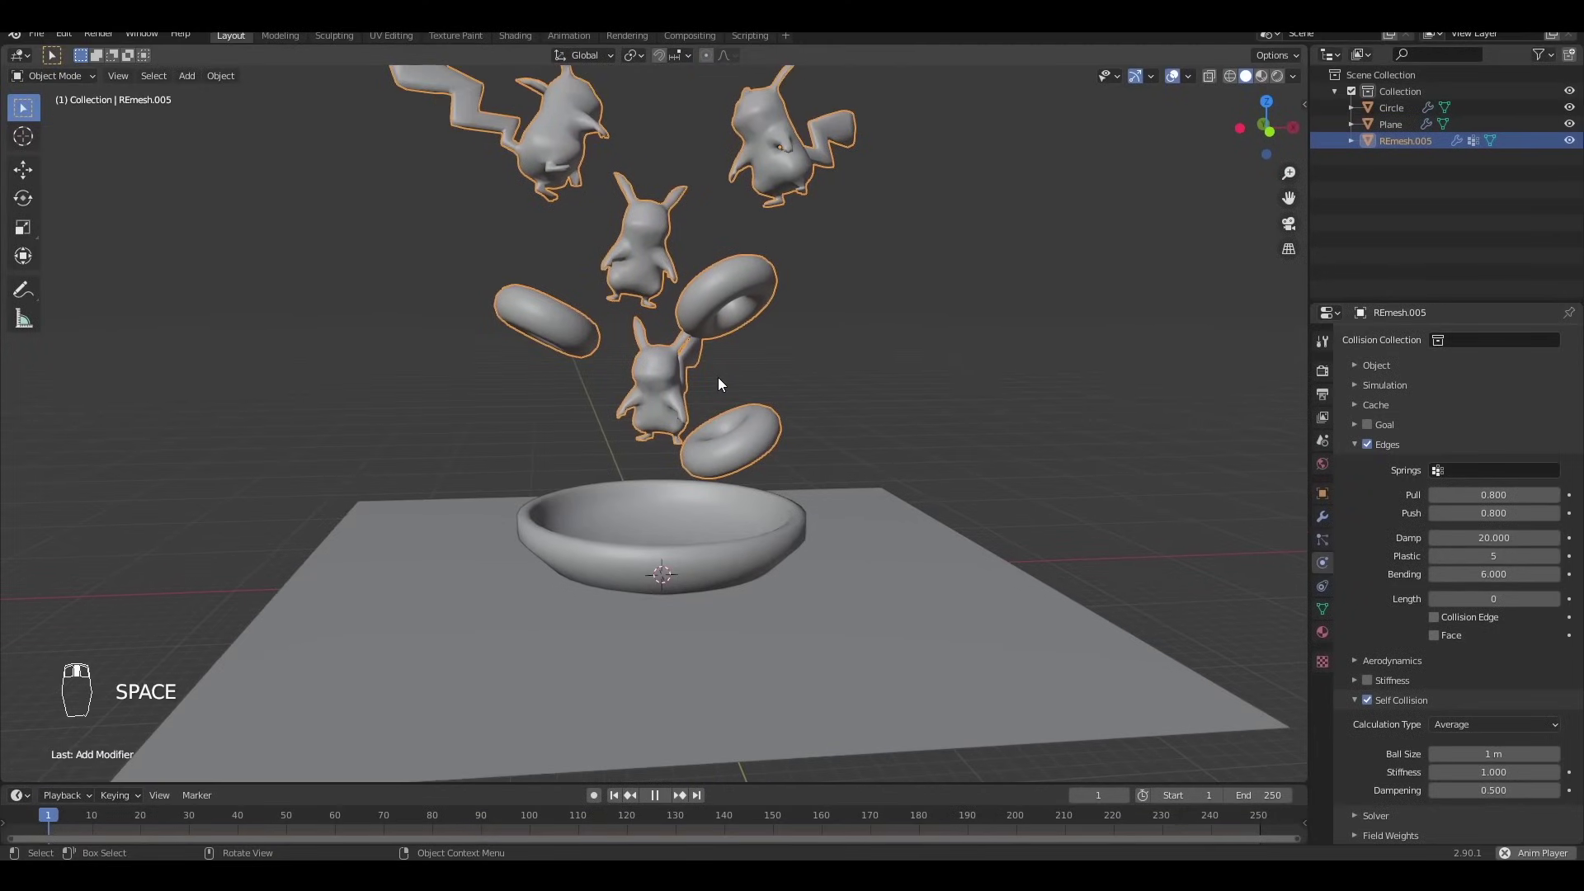
{"action": "key", "text": "space"}
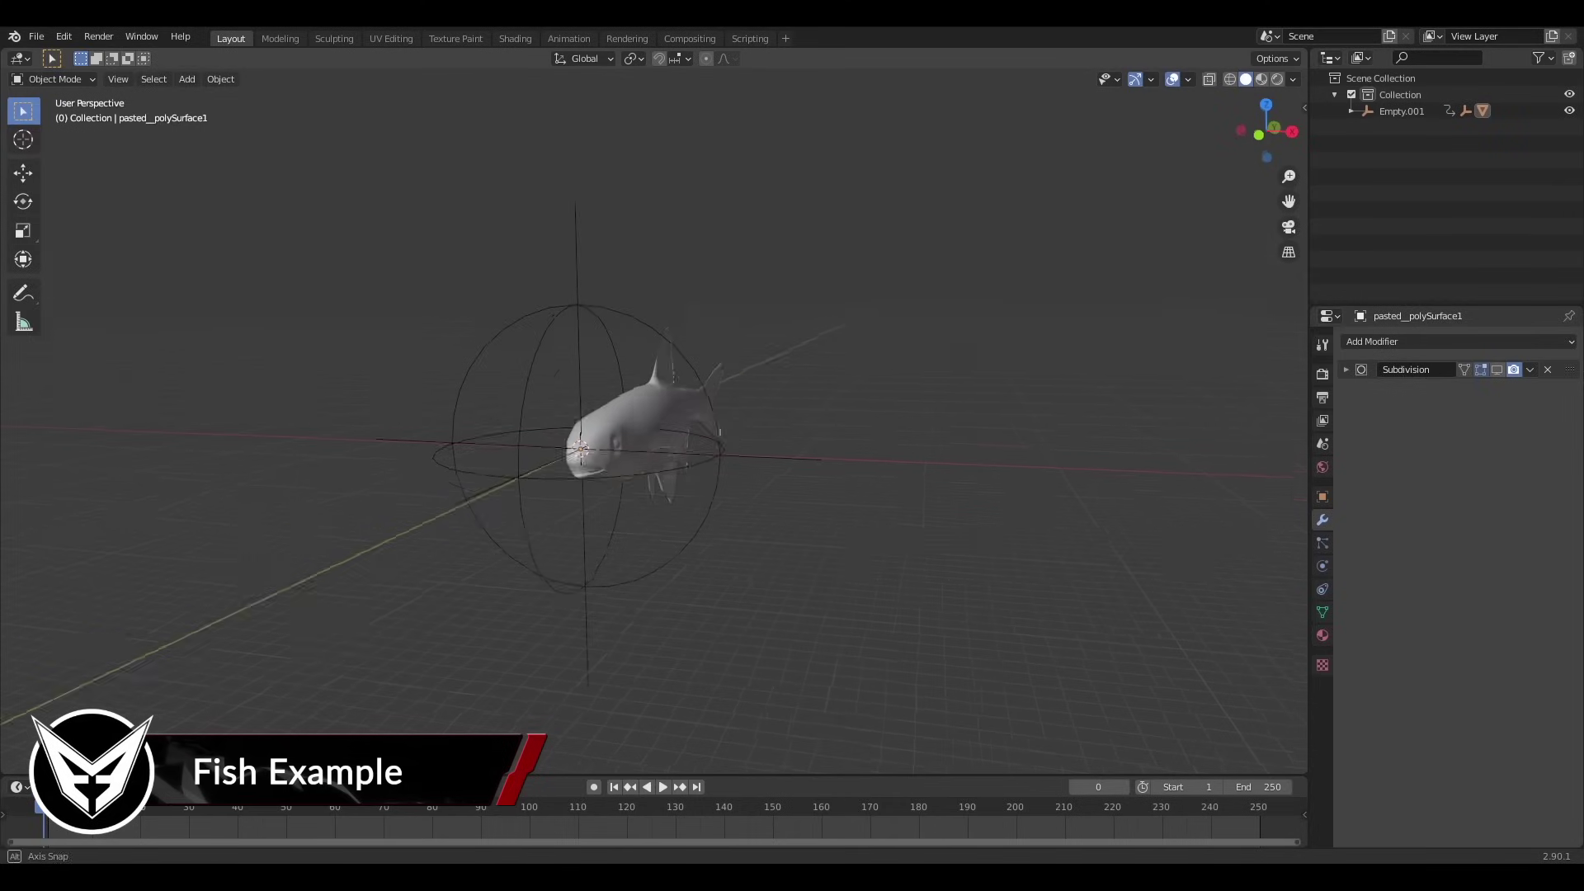
- Start and stop playback of the fish scene and enlarge the timeline area
{"action": "middle_click_drag", "start_coordinate": [578, 512], "coordinate": [617, 517]}
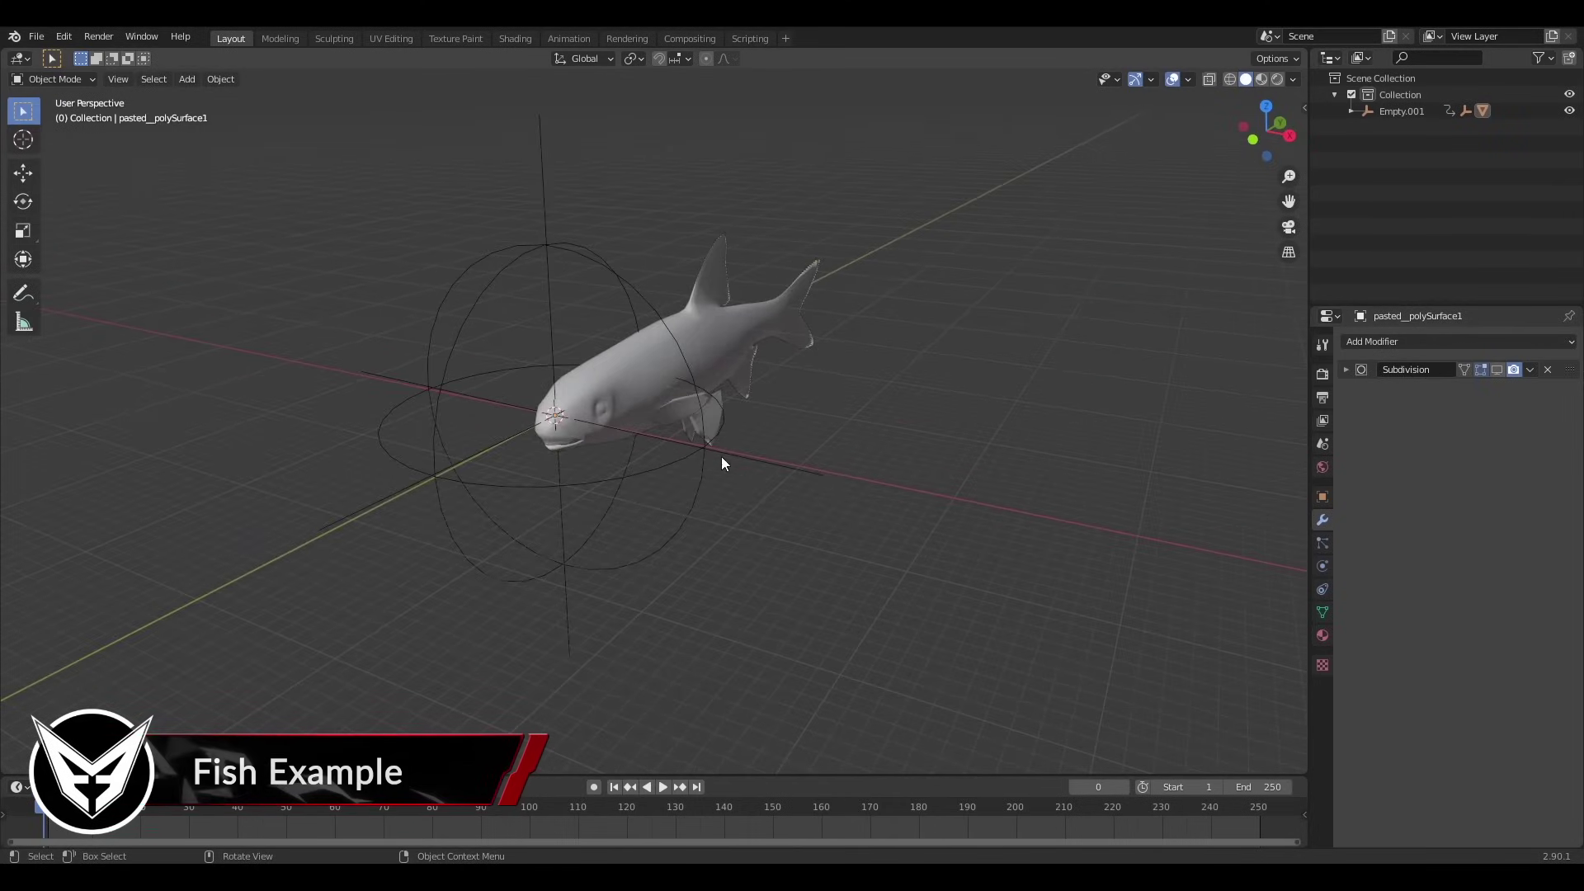
{"action": "middle_click_drag", "start_coordinate": [722, 459], "coordinate": [733, 447]}
{"action": "scroll", "coordinate": [720, 479], "scroll_direction": "down", "scroll_amount": 3}
{"action": "key", "text": "space"}
{"action": "key", "text": "space"}
{"action": "left_click_drag", "start_coordinate": [698, 775], "coordinate": [808, 647]}
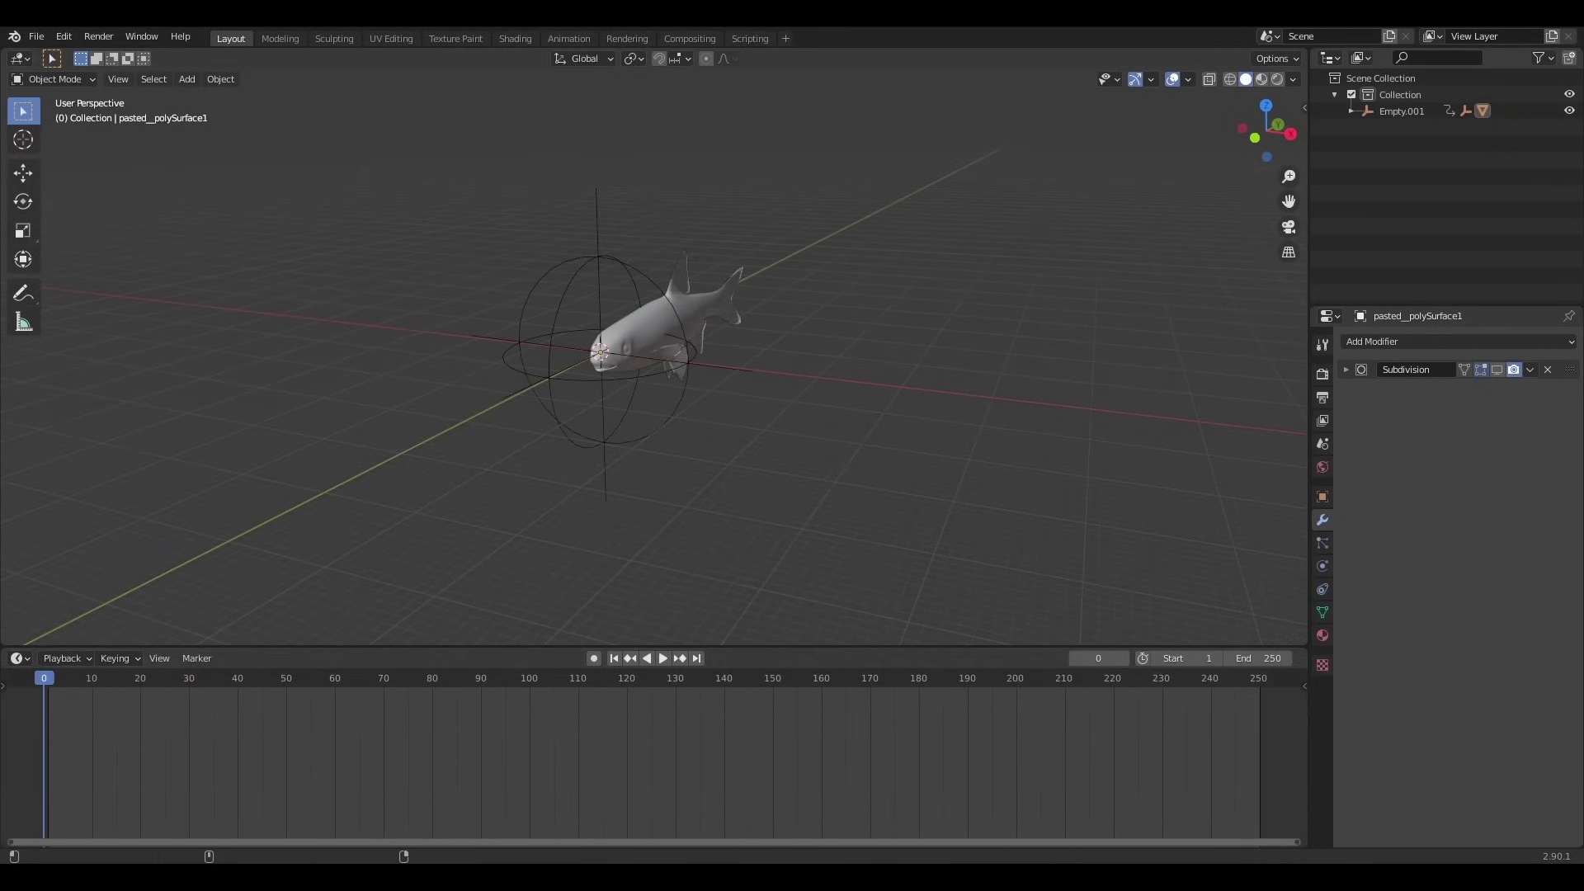
- Select the fish's inner empty and examine its X, Y and Z rotation curves in a Graph Editor beside the viewport
{"action": "left_click", "coordinate": [619, 265]}
{"action": "scroll", "coordinate": [497, 711], "scroll_direction": "down", "scroll_amount": 2}
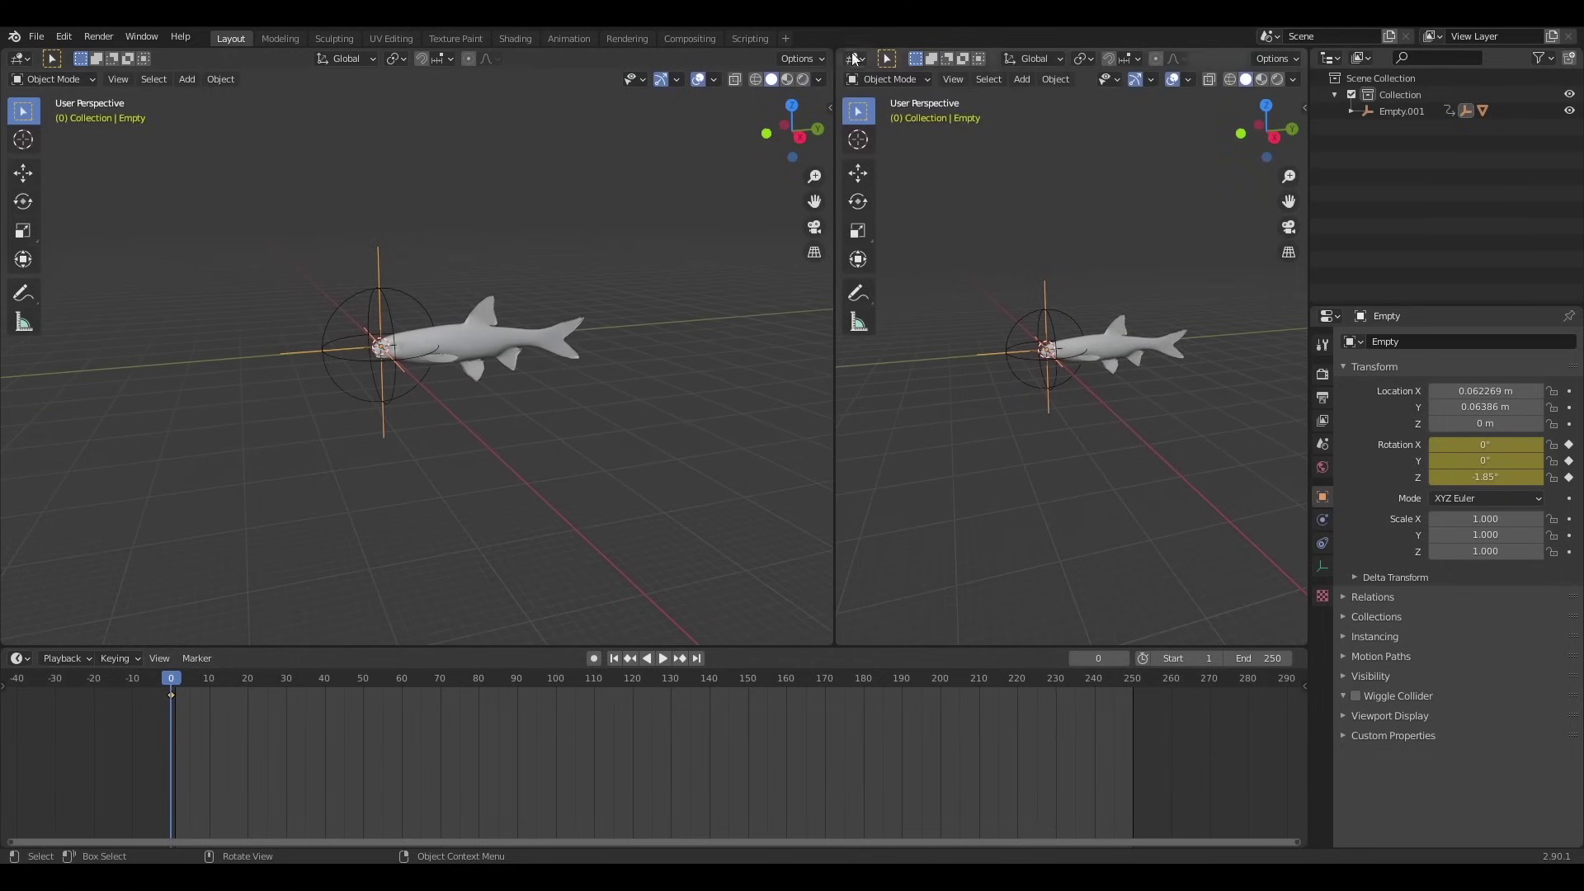
{"action": "left_click", "coordinate": [854, 58]}
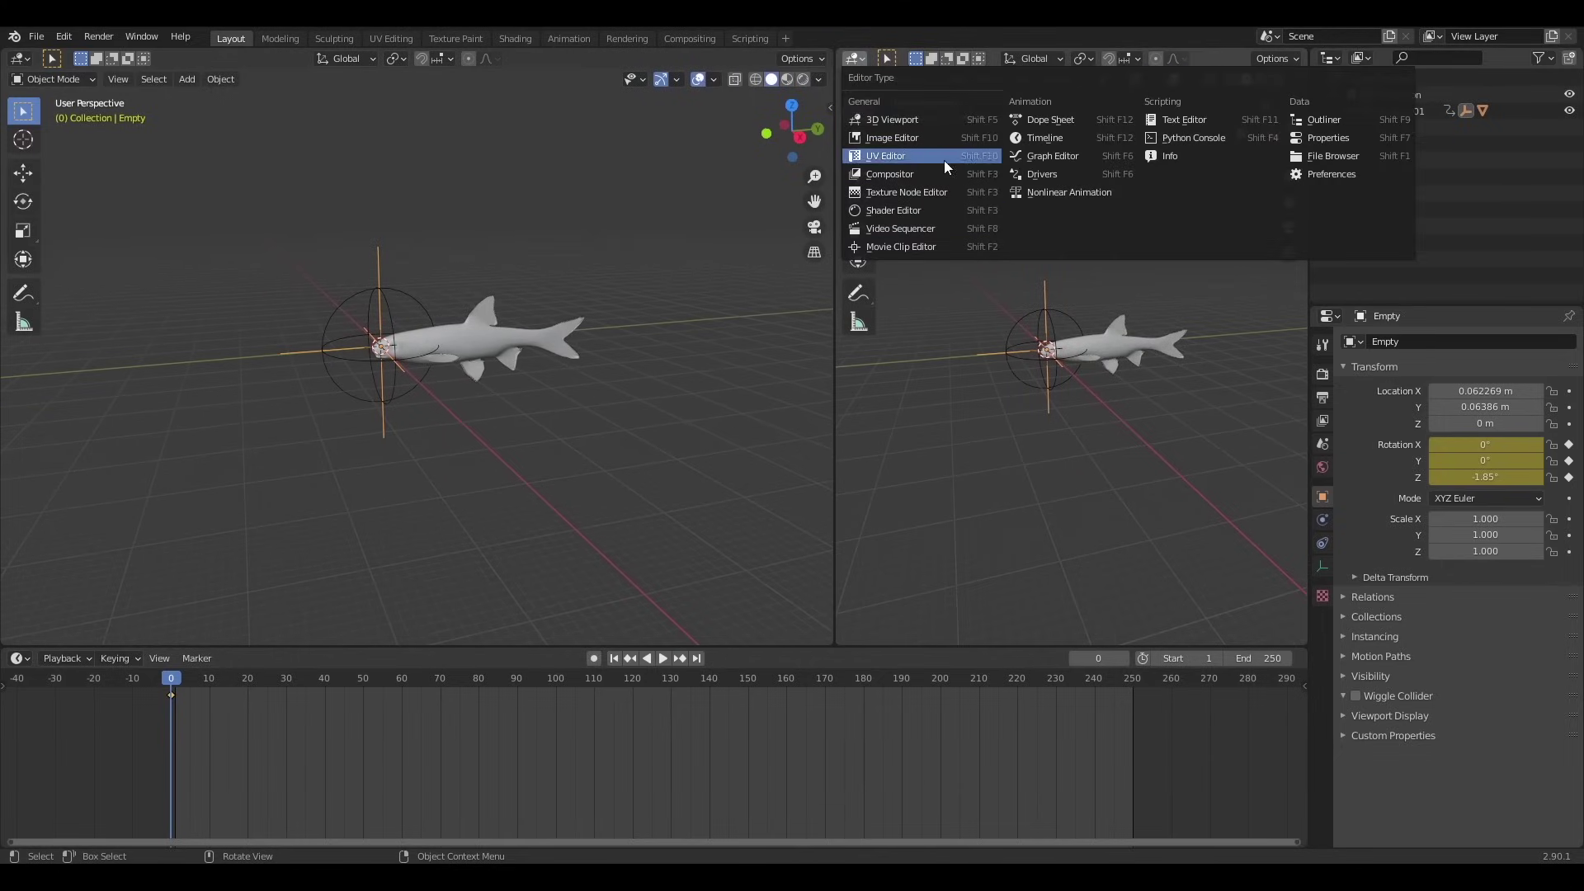
{"action": "left_click", "coordinate": [1036, 120]}
{"action": "key", "text": "Home"}
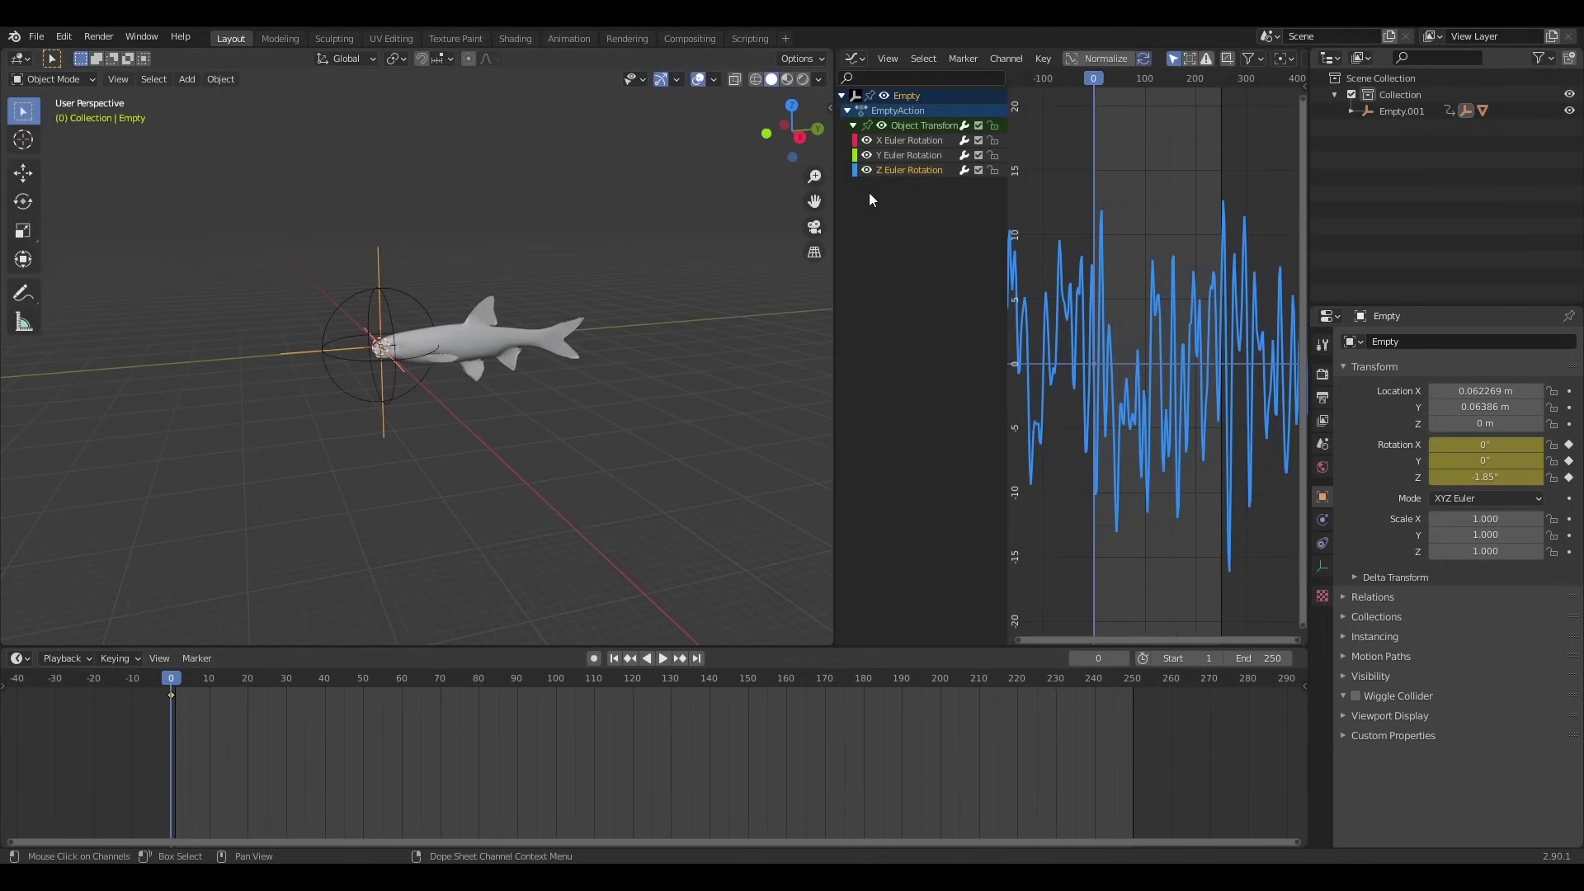
{"action": "left_click", "coordinate": [902, 155]}
{"action": "left_click", "coordinate": [906, 144]}
{"action": "left_click", "coordinate": [932, 170]}
- Play back the fish's swimming animation and merge the Graph Editor area back into the 3D viewport
{"action": "middle_click_drag", "start_coordinate": [429, 428], "coordinate": [570, 455]}
{"action": "key", "text": "space"}
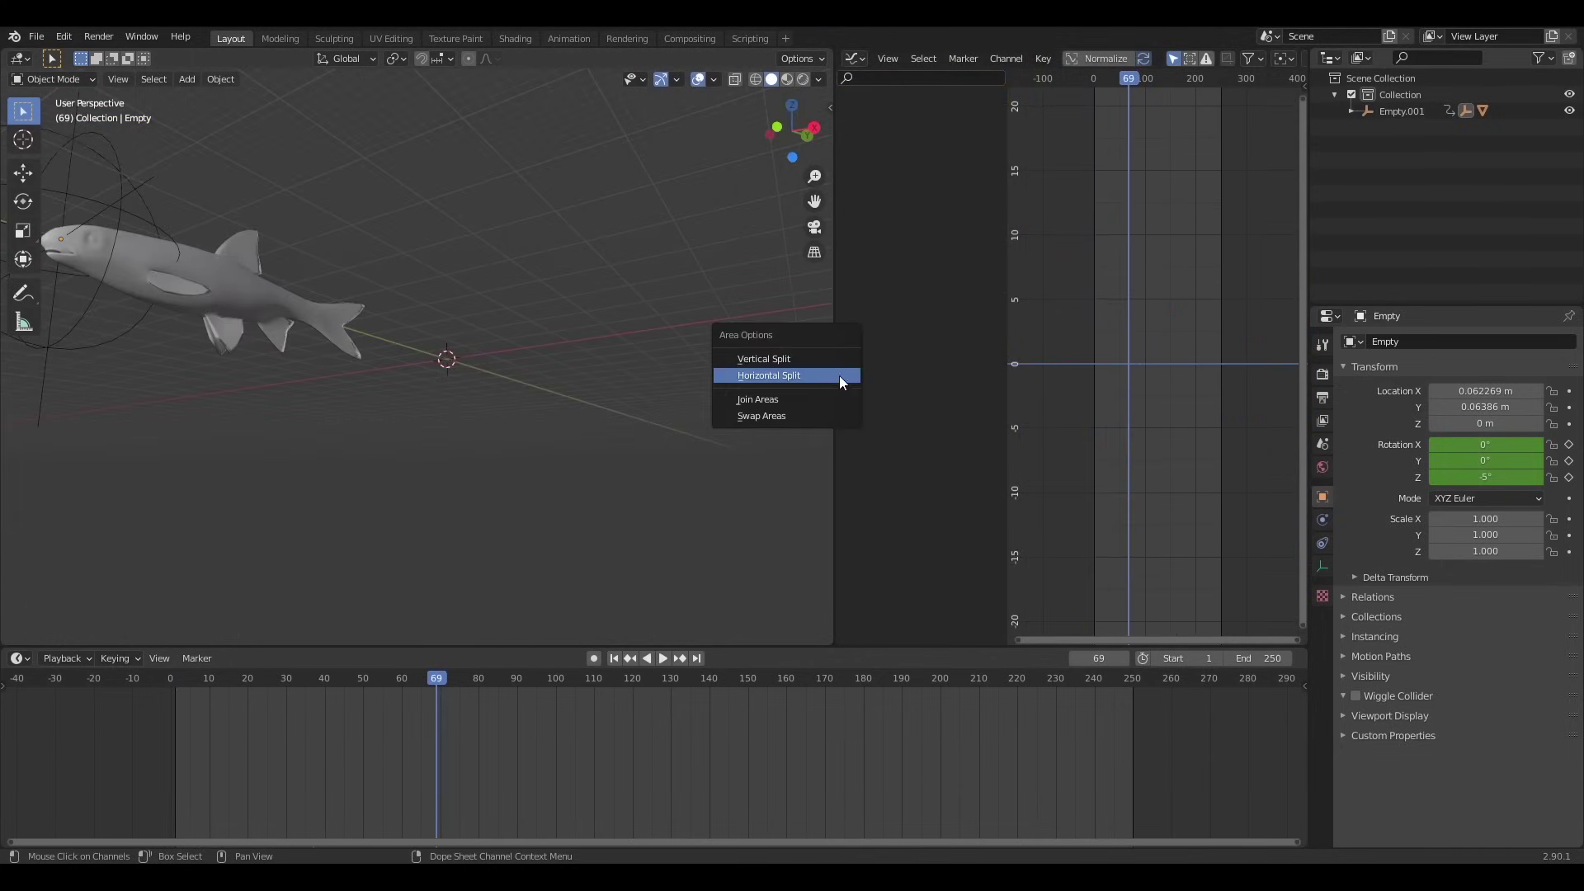
{"action": "left_click", "coordinate": [843, 371]}
{"action": "left_click", "coordinate": [628, 381]}
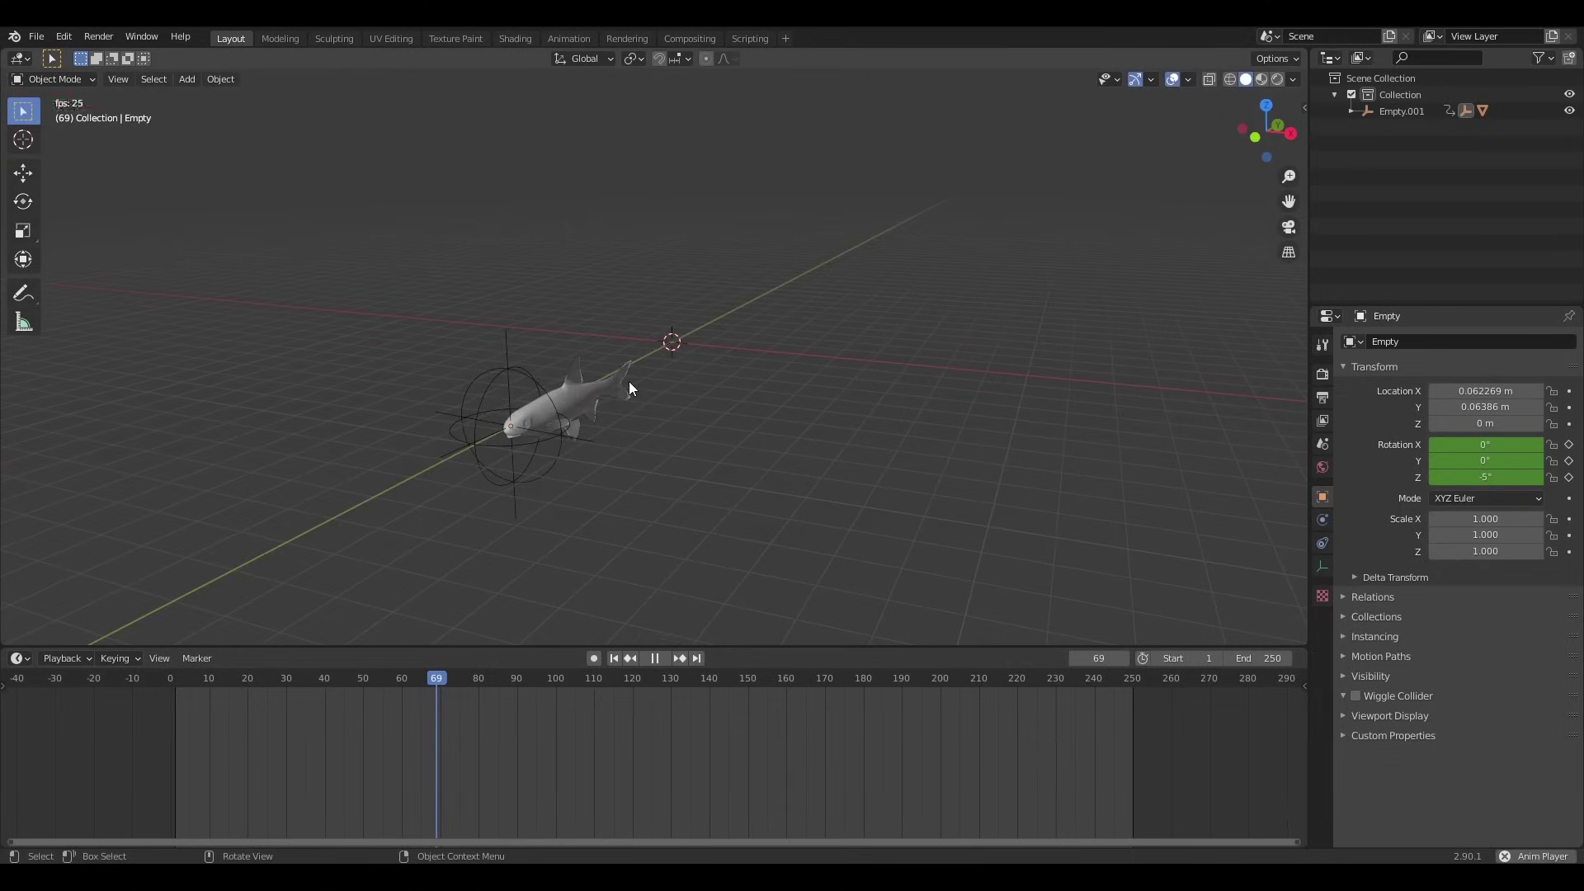
{"action": "key", "text": "Escape"}
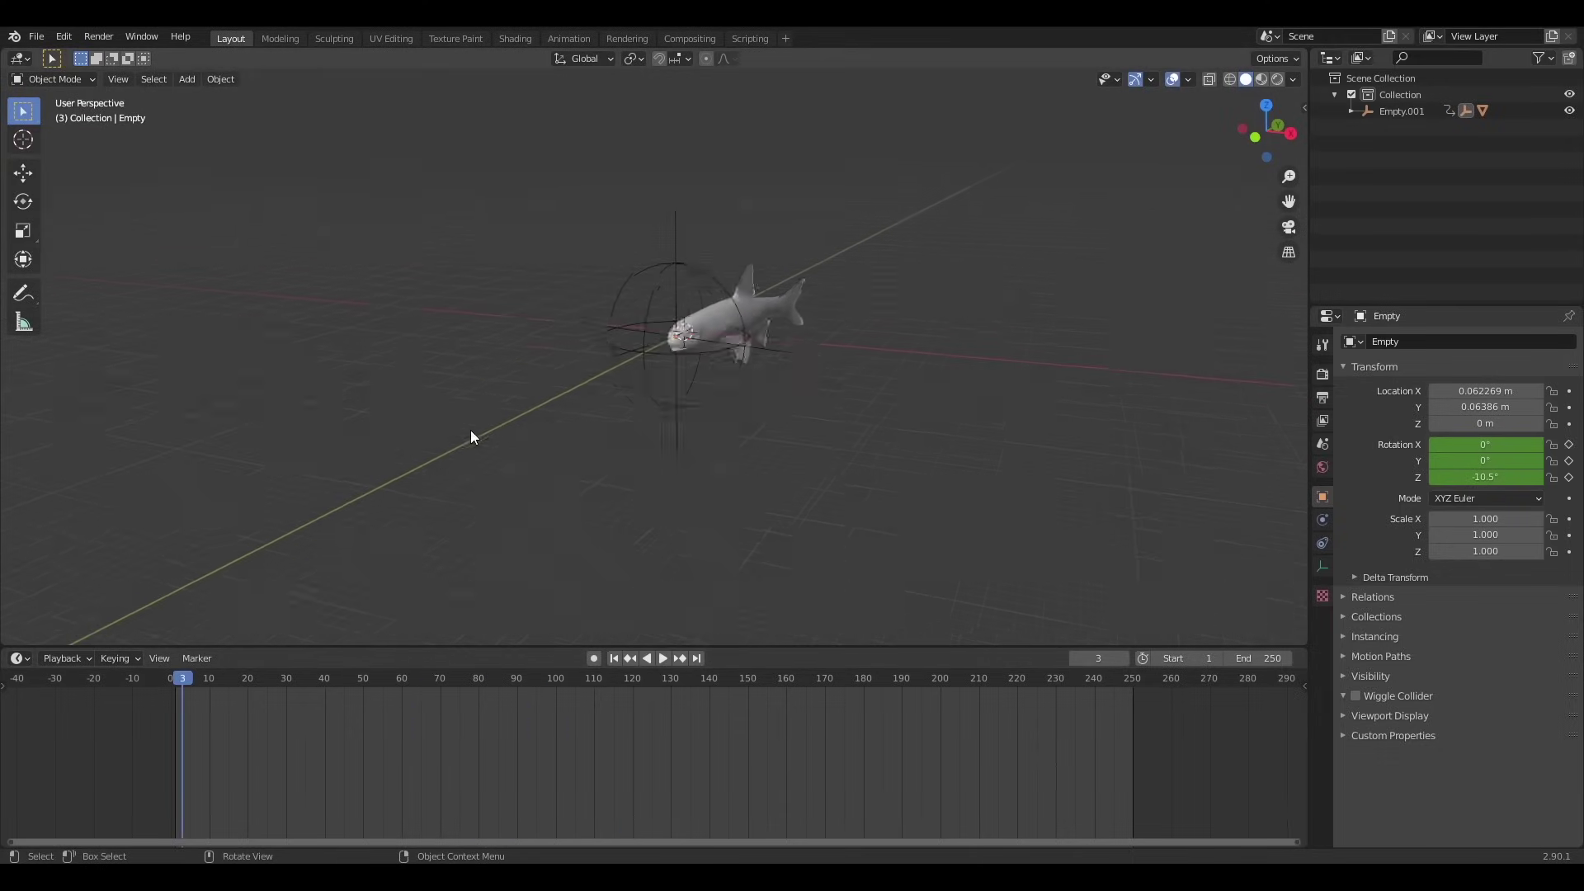
- Select the fish mesh and add a vertex group named Weight
{"action": "middle_click_drag", "start_coordinate": [471, 429], "coordinate": [779, 432]}
{"action": "left_click", "coordinate": [799, 439]}
{"action": "middle_click_drag", "start_coordinate": [779, 353], "coordinate": [783, 446]}
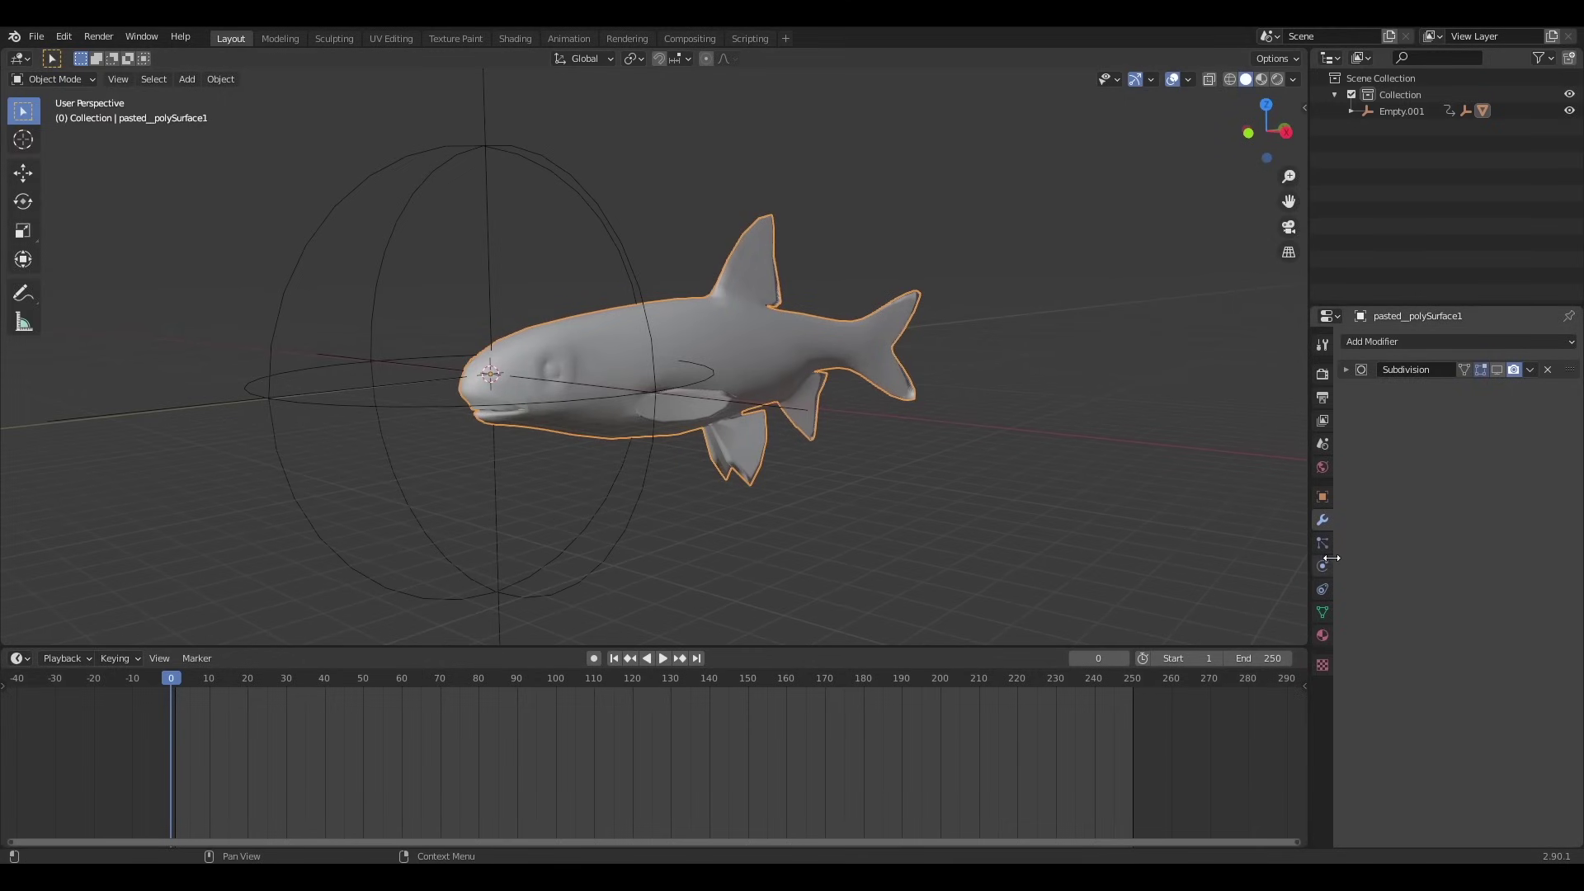
{"action": "middle_click_drag", "start_coordinate": [1061, 467], "coordinate": [1327, 612]}
{"action": "left_click", "coordinate": [1323, 611]}
{"action": "left_click", "coordinate": [1570, 391]}
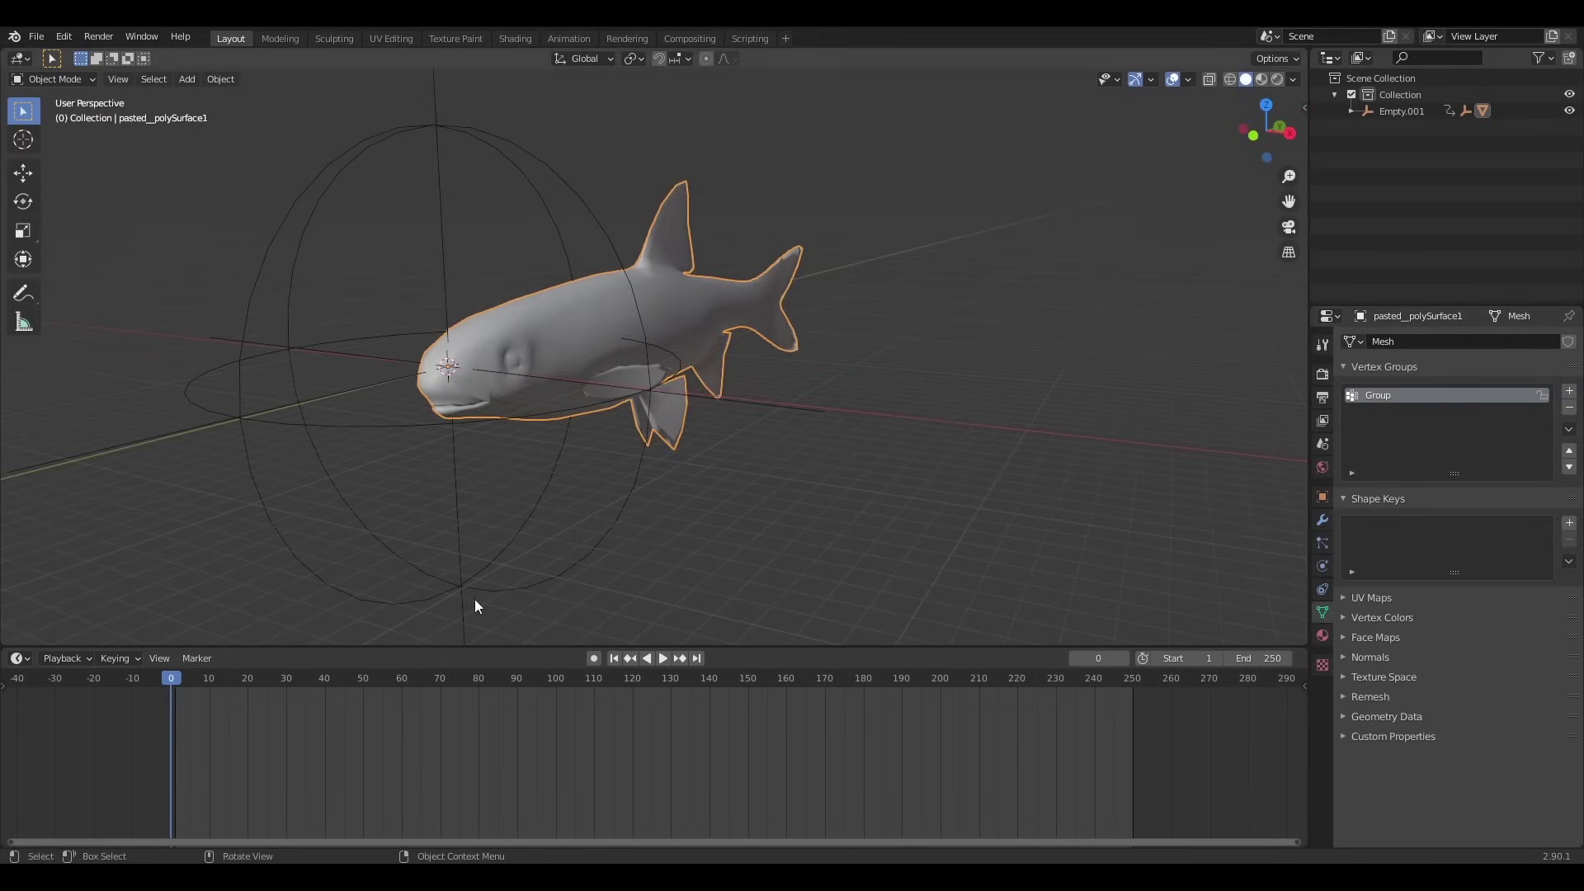
{"action": "double_click", "coordinate": [1394, 395]}
{"action": "type", "text": "Weight"}
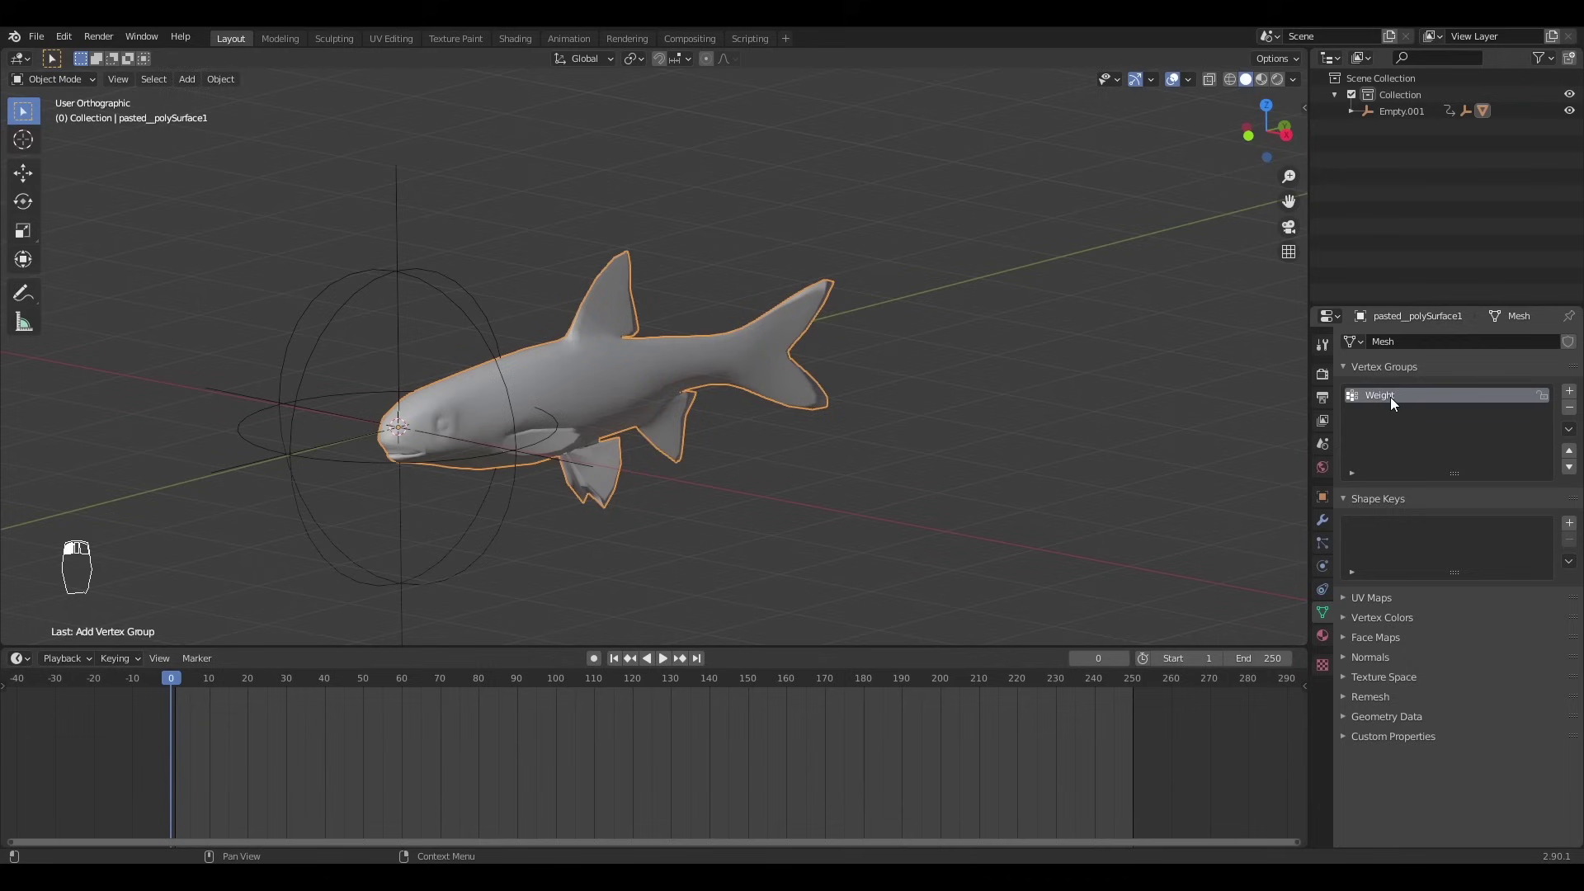
- In Edit Mode, select the face loop around the dorsal fin's base and hide it along with the whole fin
{"action": "key", "text": "Tab"}
{"action": "mouse_move", "coordinate": [553, 331]}
{"action": "middle_mouse_down"}
{"action": "mouse_move", "coordinate": [488, 357]}
{"action": "mouse_move", "coordinate": [548, 331]}
{"action": "middle_mouse_up"}
{"action": "scroll", "coordinate": [549, 332], "scroll_direction": "up", "scroll_amount": 5}
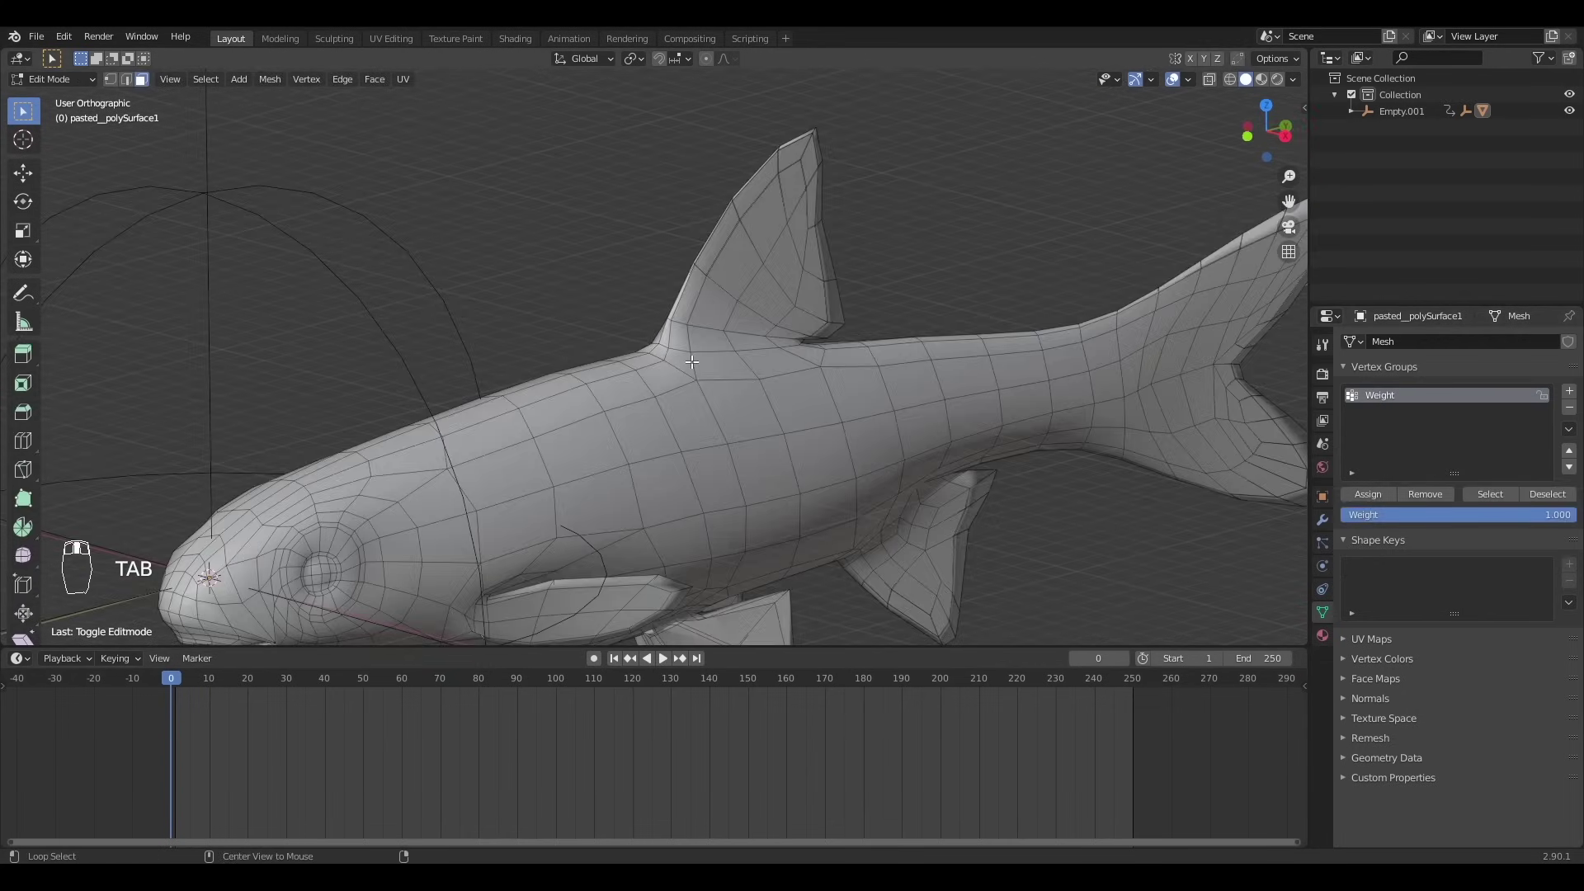
{"action": "left_click", "coordinate": [672, 383], "text": "alt"}
{"action": "middle_click_drag", "start_coordinate": [678, 381], "coordinate": [594, 402], "text": "shift"}
{"action": "left_click", "coordinate": [625, 360], "text": "alt"}
{"action": "key", "text": "h"}
{"action": "left_click", "coordinate": [665, 285]}
{"action": "key", "text": "ctrl+l"}
{"action": "key", "text": "h"}
- Hide the near-side pectoral fin, including the face loop that separates it from the body
{"action": "middle_click_drag", "start_coordinate": [581, 553], "coordinate": [707, 194], "text": "shift"}
{"action": "scroll", "coordinate": [707, 194], "scroll_direction": "up", "scroll_amount": 2}
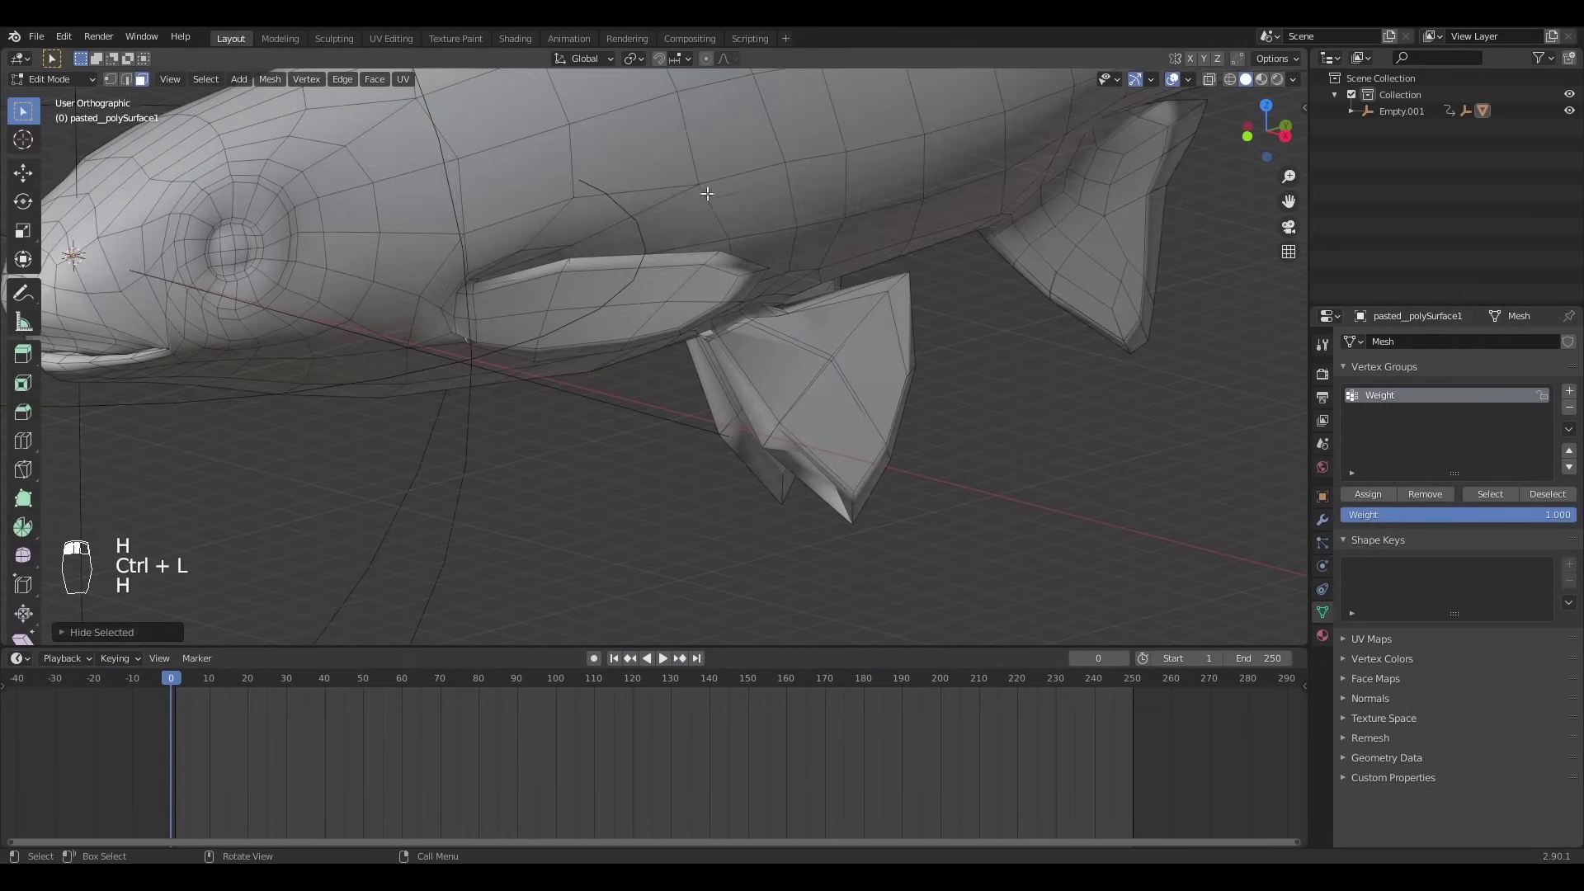
{"action": "key", "text": "ctrl+KP_Add"}
{"action": "key", "text": "h"}
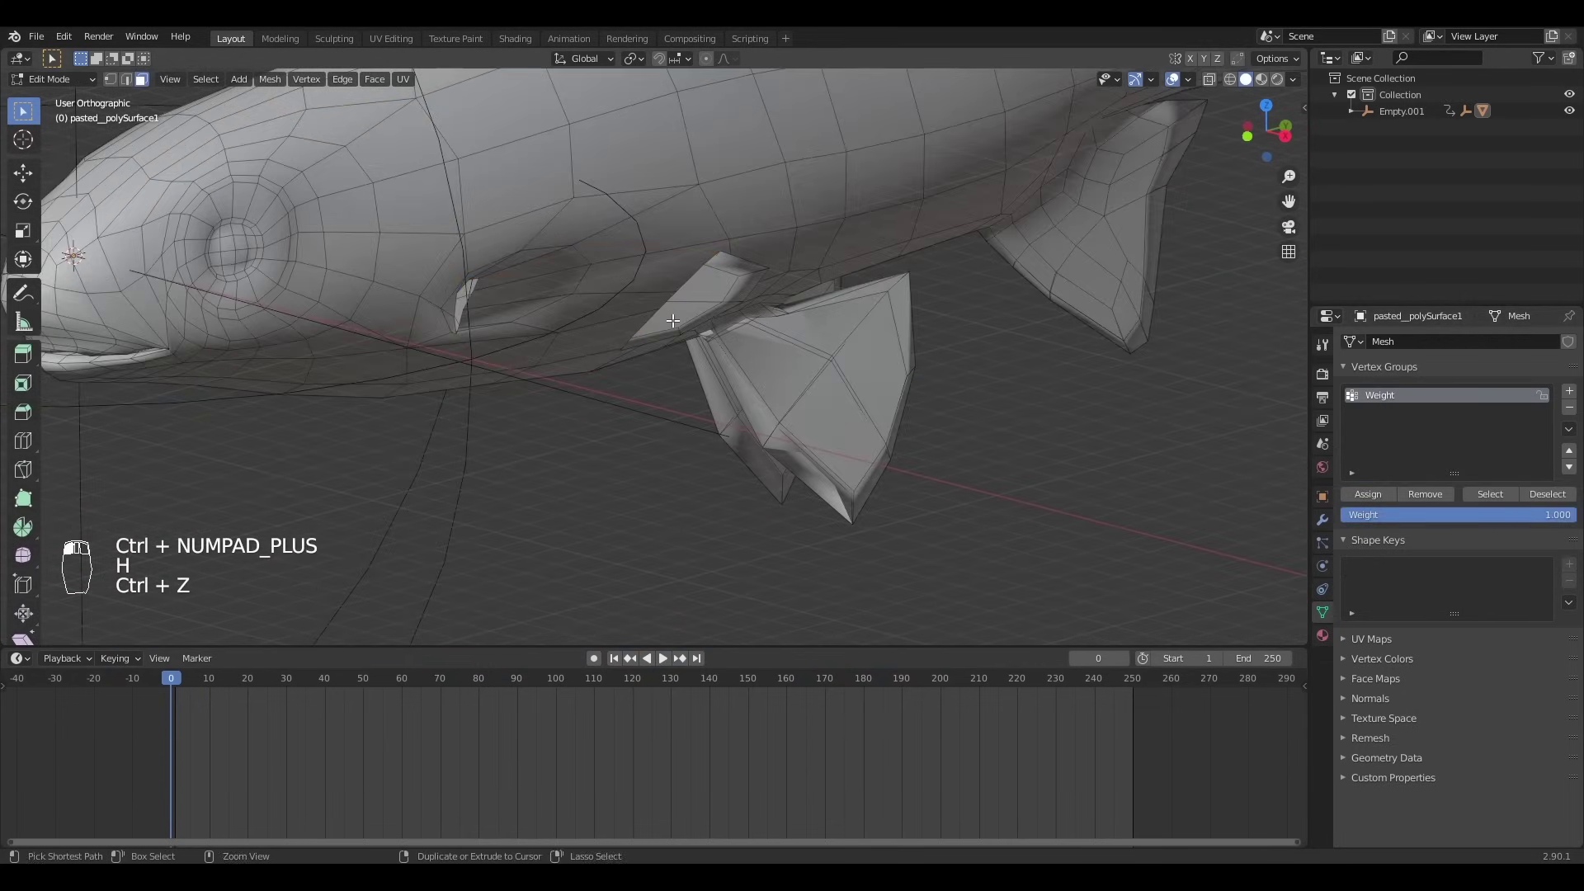
{"action": "key", "text": "ctrl+z"}
{"action": "key", "text": "ctrl+z"}
{"action": "key", "text": "KP_Decimal"}
{"action": "key", "text": "h"}
{"action": "left_click", "coordinate": [802, 365]}
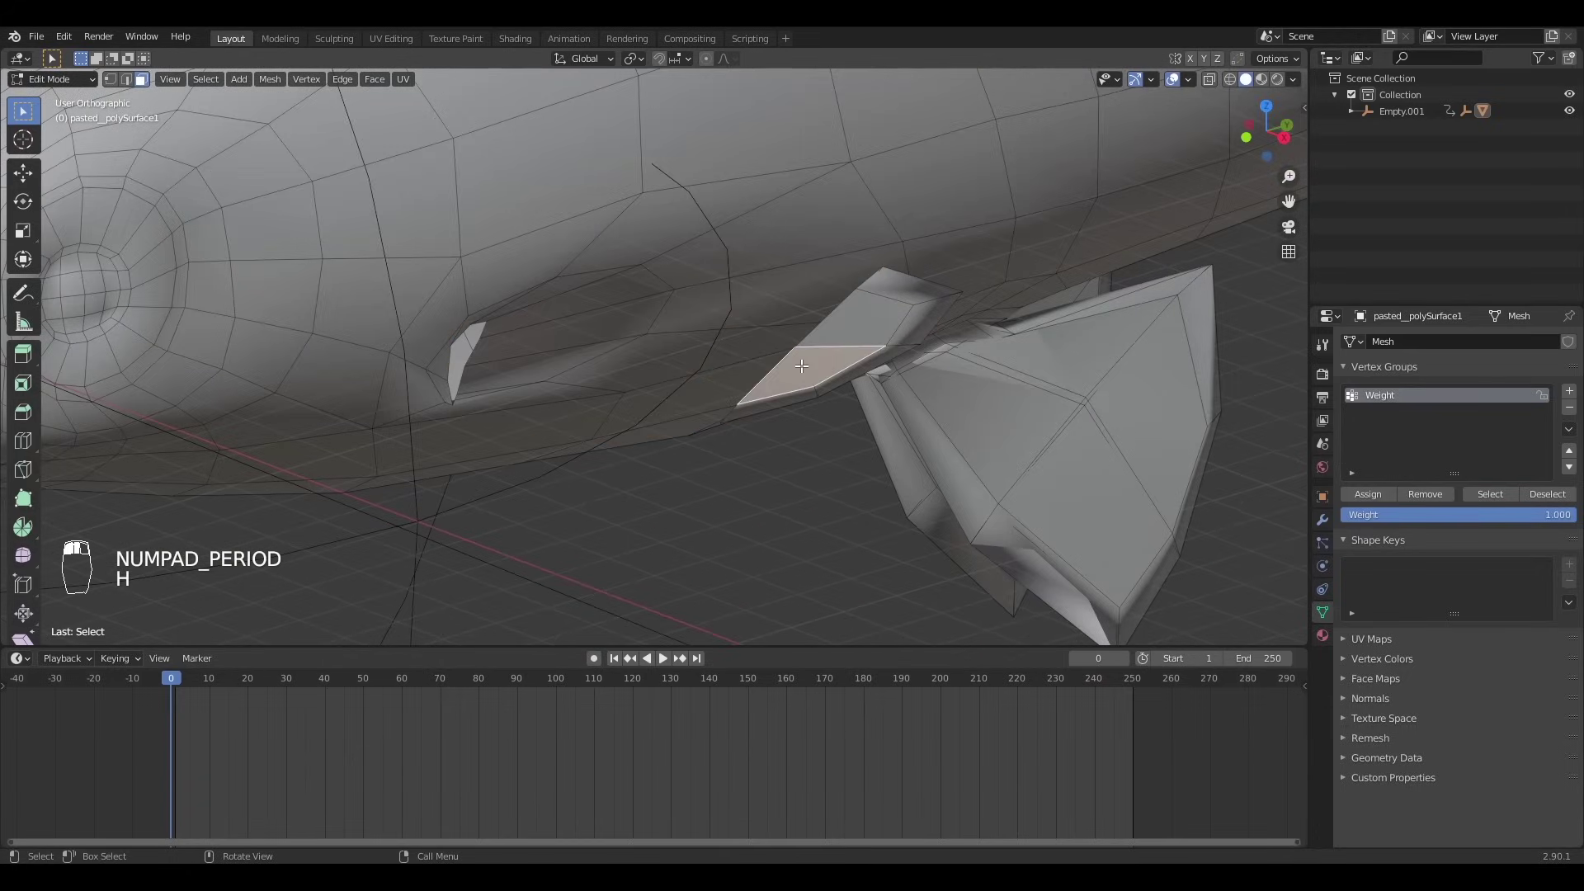
{"action": "key", "text": "ctrl+l"}
{"action": "key", "text": "h"}
- Select the pectoral fin on the fish's opposite side and hide its linked faces
{"action": "scroll", "coordinate": [460, 354], "scroll_direction": "down", "scroll_amount": 2}
{"action": "middle_click_drag", "start_coordinate": [460, 354], "coordinate": [796, 324]}
{"action": "left_click", "coordinate": [470, 246], "text": "alt"}
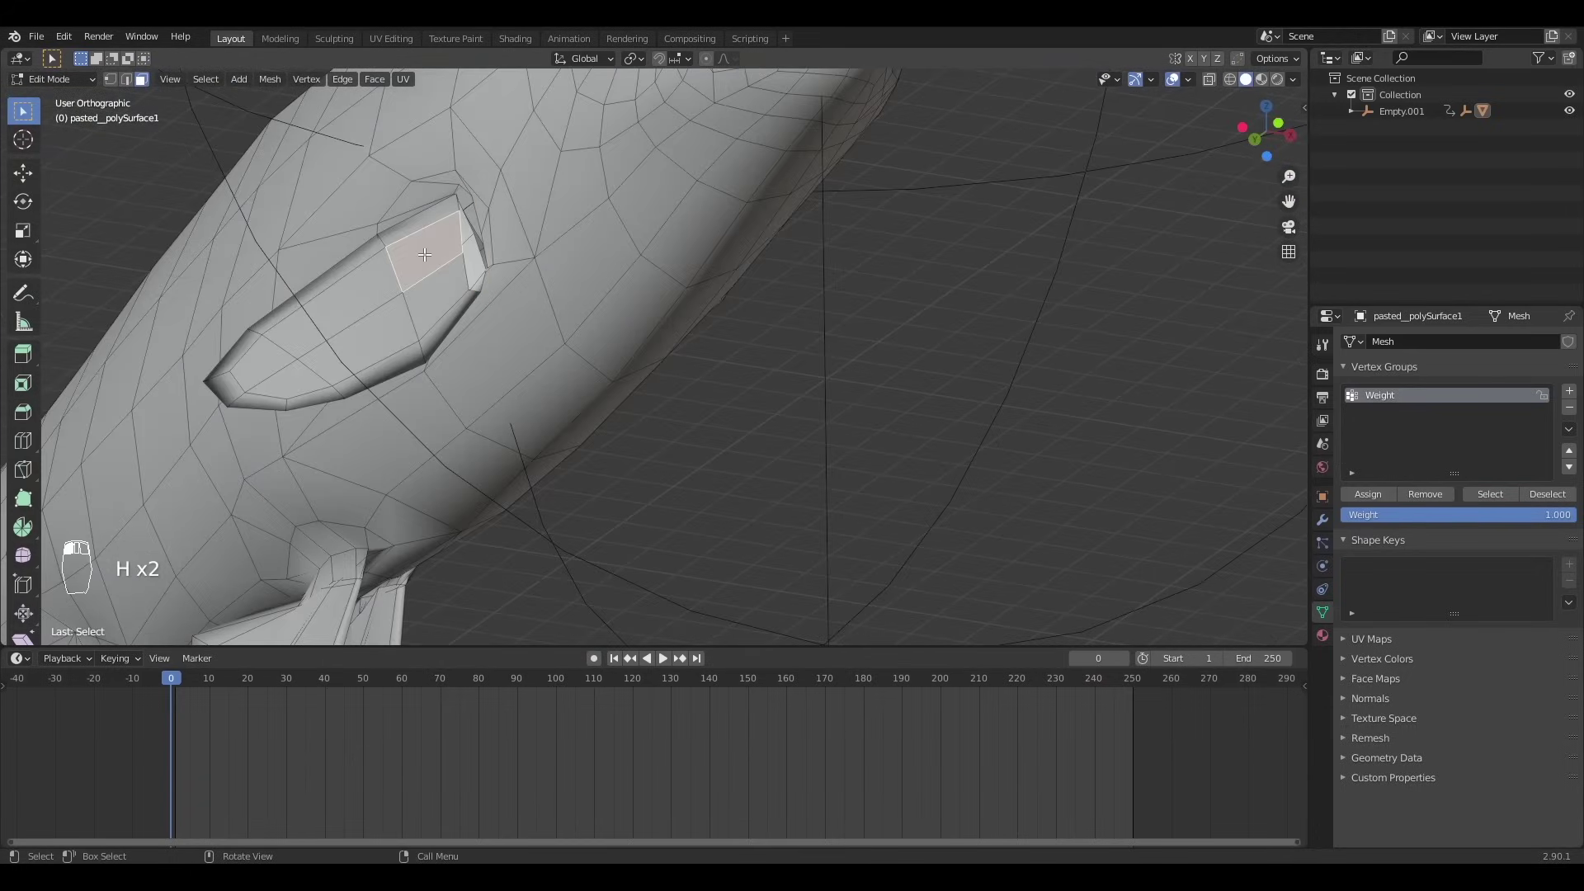
{"action": "key", "text": "ctrl+l"}
{"action": "key", "text": "h"}
- Select the pelvic fin loop under the belly and hide it together with the linked fin faces
{"action": "scroll", "coordinate": [428, 258], "scroll_direction": "down", "scroll_amount": 5}
{"action": "middle_click_drag", "start_coordinate": [429, 258], "coordinate": [793, 453]}
{"action": "scroll", "coordinate": [793, 452], "scroll_direction": "up", "scroll_amount": 3}
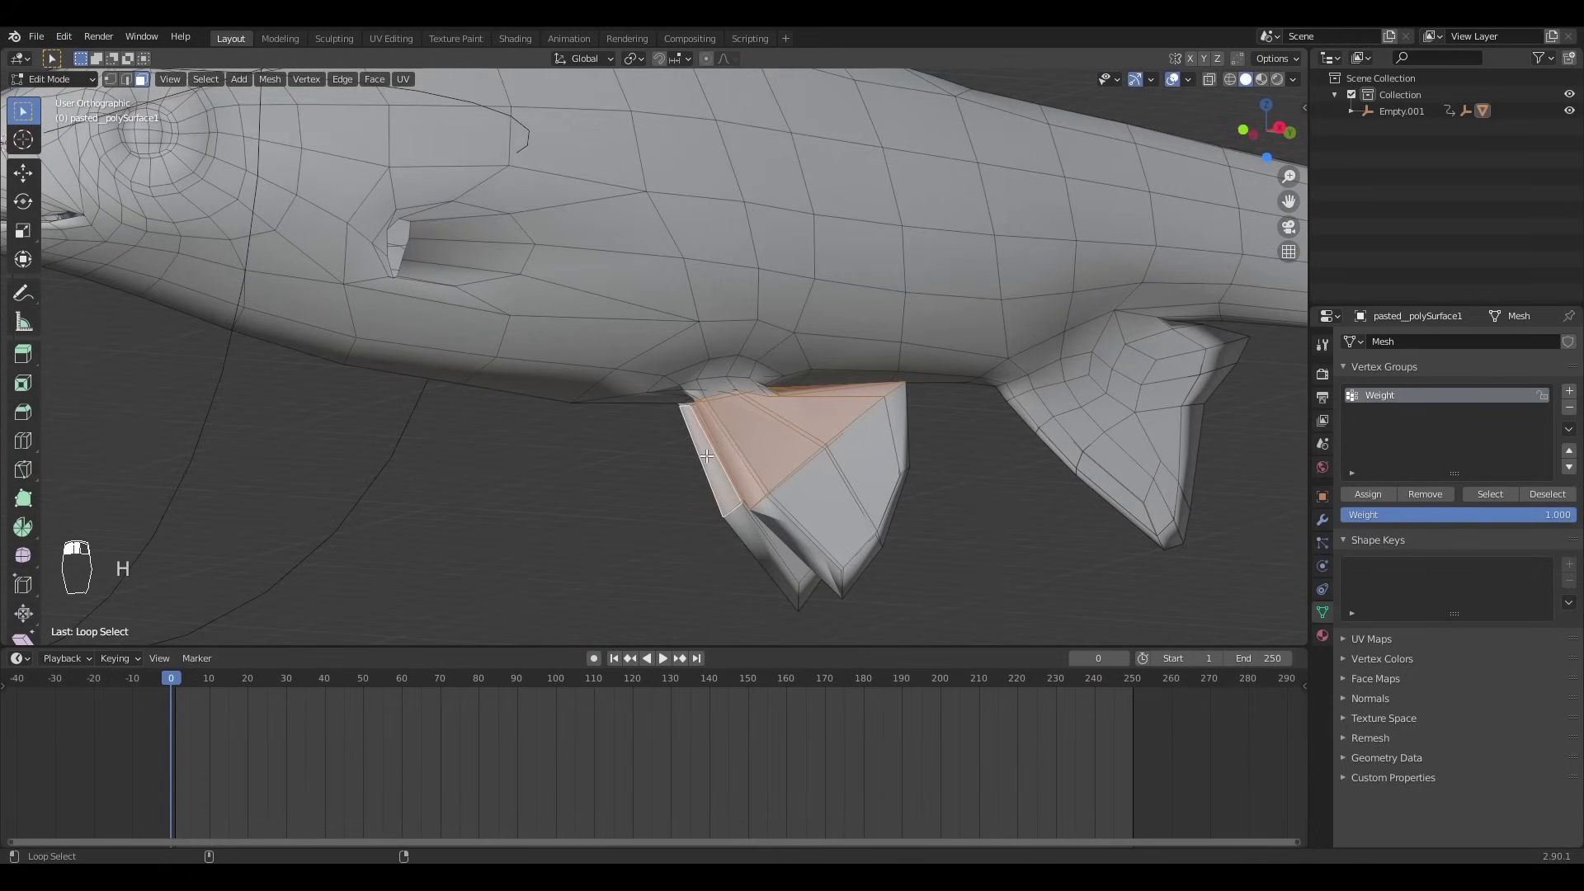
{"action": "key", "text": "h"}
{"action": "left_click", "coordinate": [790, 493]}
{"action": "key", "text": "ctrl+l"}
{"action": "key", "text": "h"}
{"action": "scroll", "coordinate": [865, 546], "scroll_direction": "up", "scroll_amount": 5}
{"action": "key", "text": "h"}
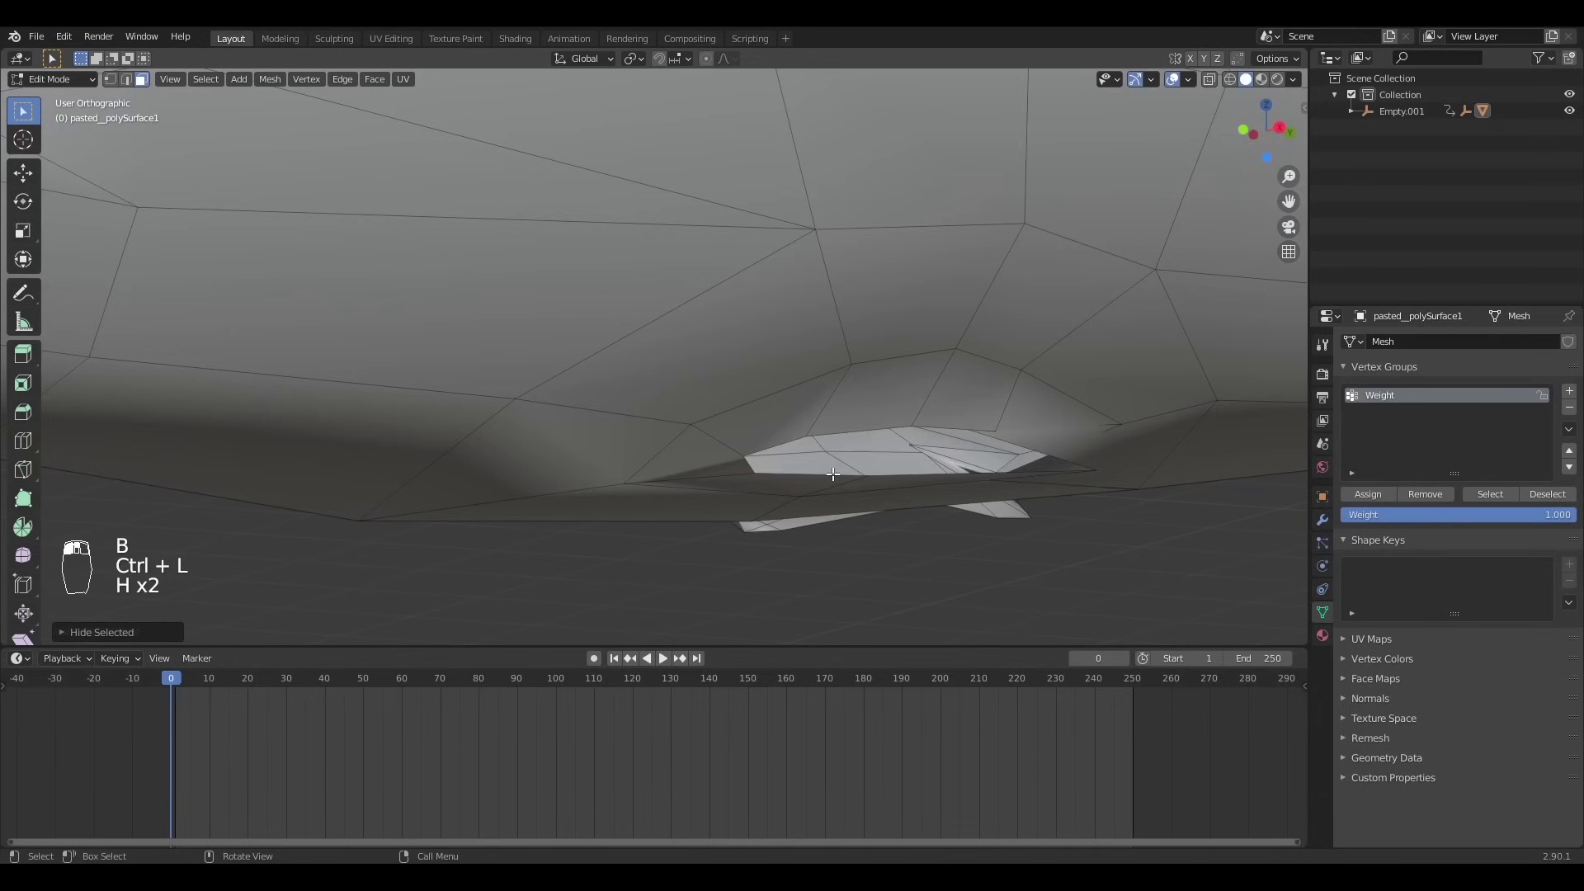
- Select and hide the remaining faces at the base of the pelvic fins
{"action": "middle_click_drag", "start_coordinate": [782, 525], "coordinate": [597, 520]}
{"action": "left_click", "coordinate": [124, 330], "text": "alt"}
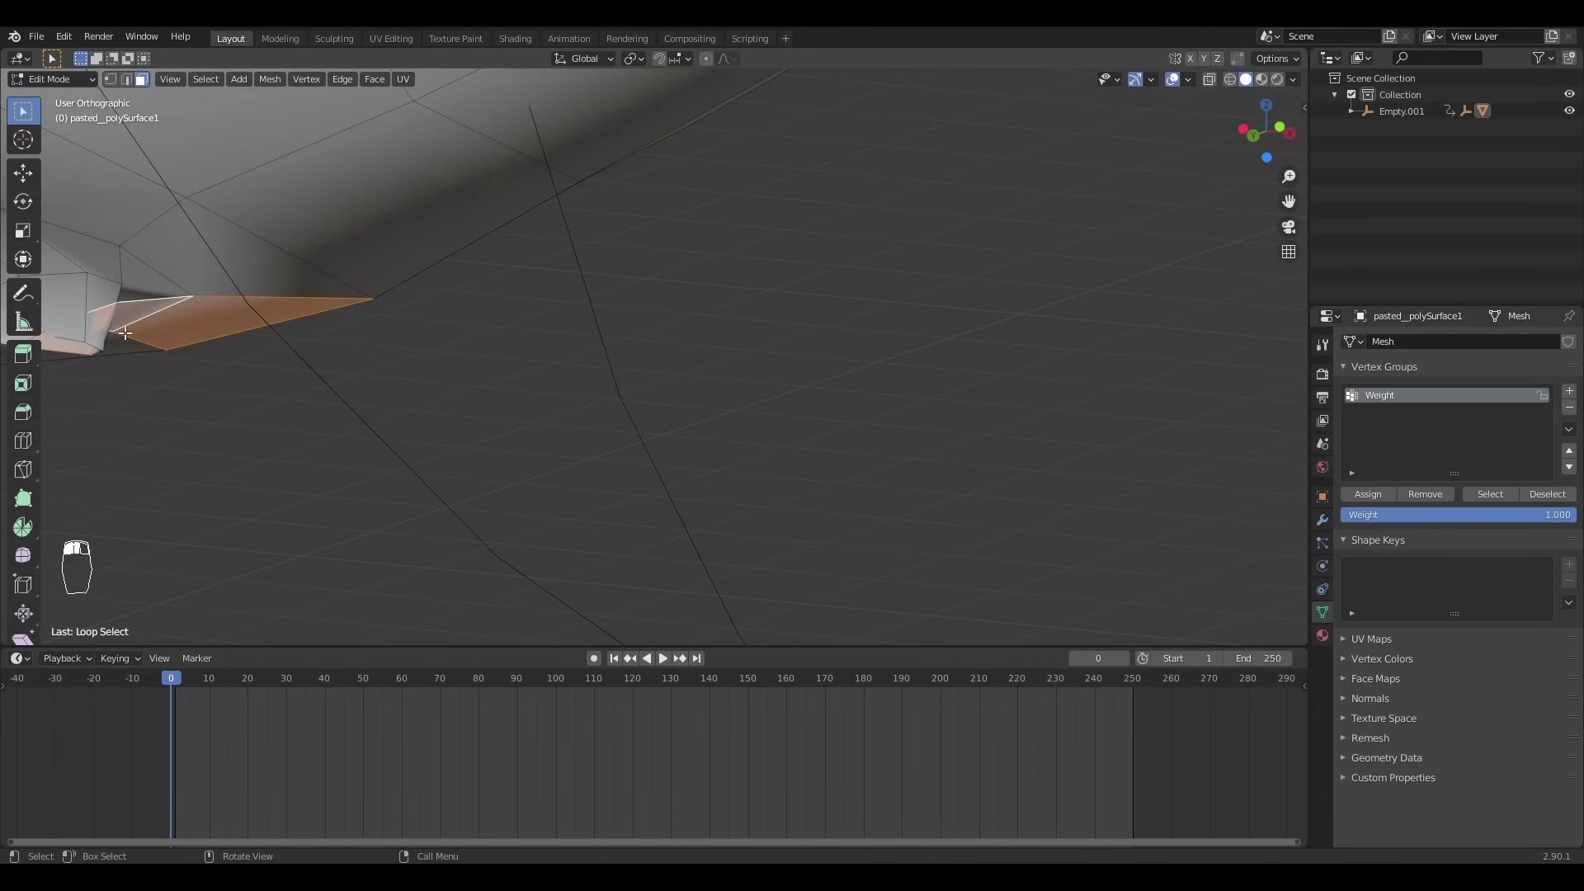
{"action": "left_click", "coordinate": [91, 336], "text": "alt"}
{"action": "scroll", "coordinate": [570, 415], "scroll_direction": "down", "scroll_amount": 5}
{"action": "scroll", "coordinate": [650, 393], "scroll_direction": "up", "scroll_amount": 3}
{"action": "middle_click_drag", "start_coordinate": [418, 349], "coordinate": [727, 364], "text": "shift"}
{"action": "key", "text": "ctrl+z"}
{"action": "key", "text": "h"}
- Hide the face loops around the anal fin's base and the linked faces of the fin
{"action": "scroll", "coordinate": [553, 433], "scroll_direction": "down", "scroll_amount": 5}
{"action": "scroll", "coordinate": [727, 364], "scroll_direction": "up", "scroll_amount": 4}
{"action": "left_click", "coordinate": [708, 240], "text": "alt"}
{"action": "middle_click_drag", "start_coordinate": [708, 240], "coordinate": [800, 261]}
{"action": "left_click", "coordinate": [576, 248], "text": "alt"}
{"action": "middle_click_drag", "start_coordinate": [657, 270], "coordinate": [743, 363], "text": "shift"}
{"action": "key", "text": "h"}
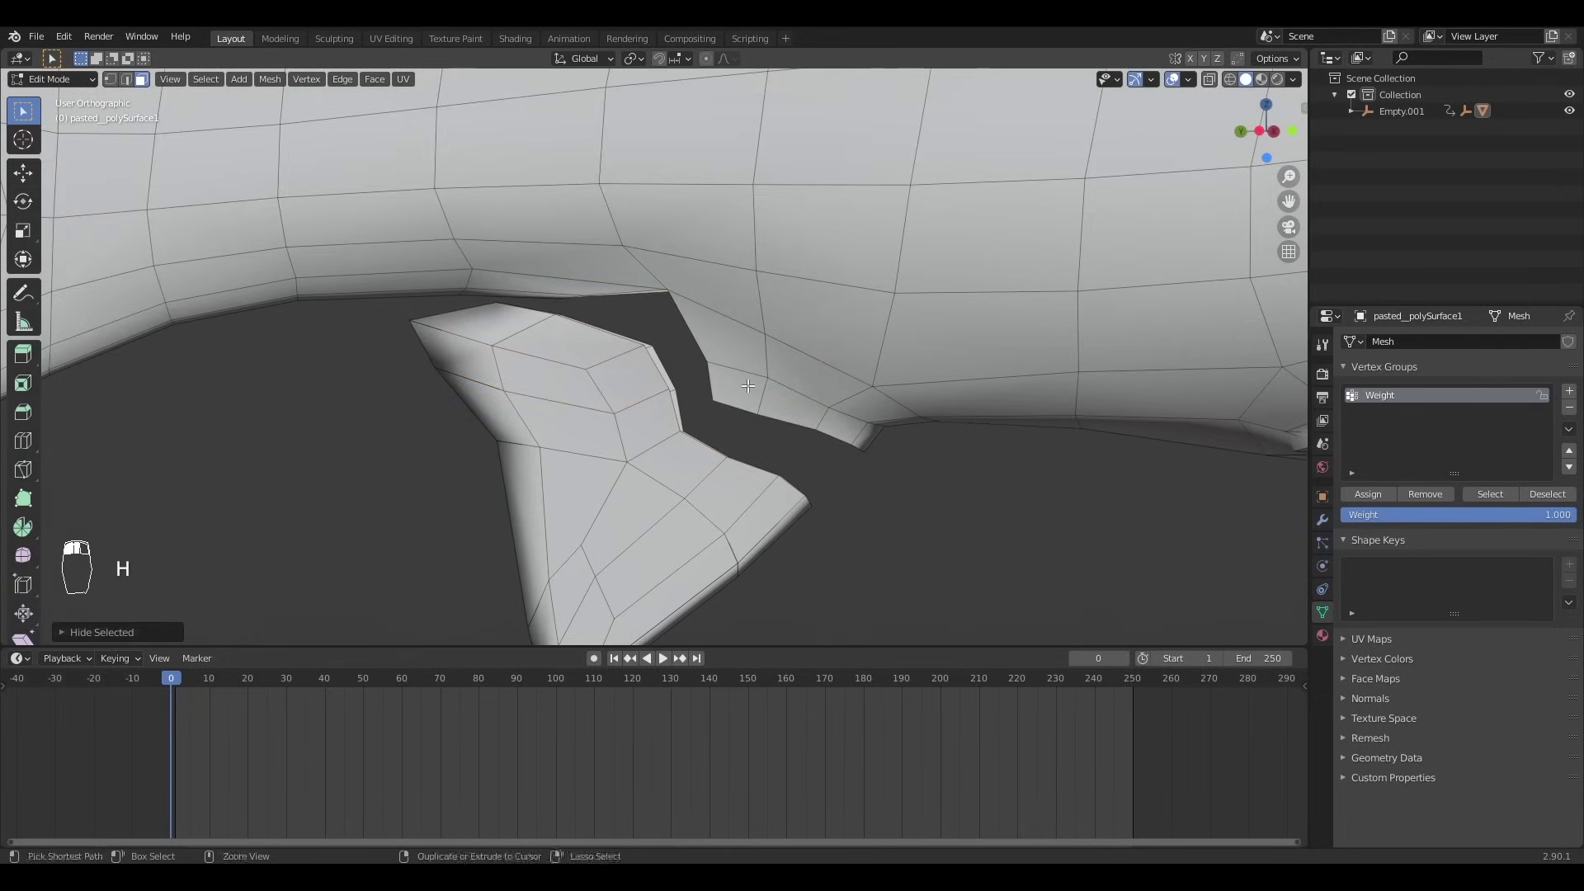
{"action": "key", "text": "h"}
{"action": "left_click", "coordinate": [674, 463]}
{"action": "key", "text": "ctrl+l"}
{"action": "key", "text": "h"}
- Hide the face loop where the tail fin meets the body and the linked tail fin faces
{"action": "scroll", "coordinate": [660, 446], "scroll_direction": "down", "scroll_amount": 6}
{"action": "left_click", "coordinate": [484, 360], "text": "alt"}
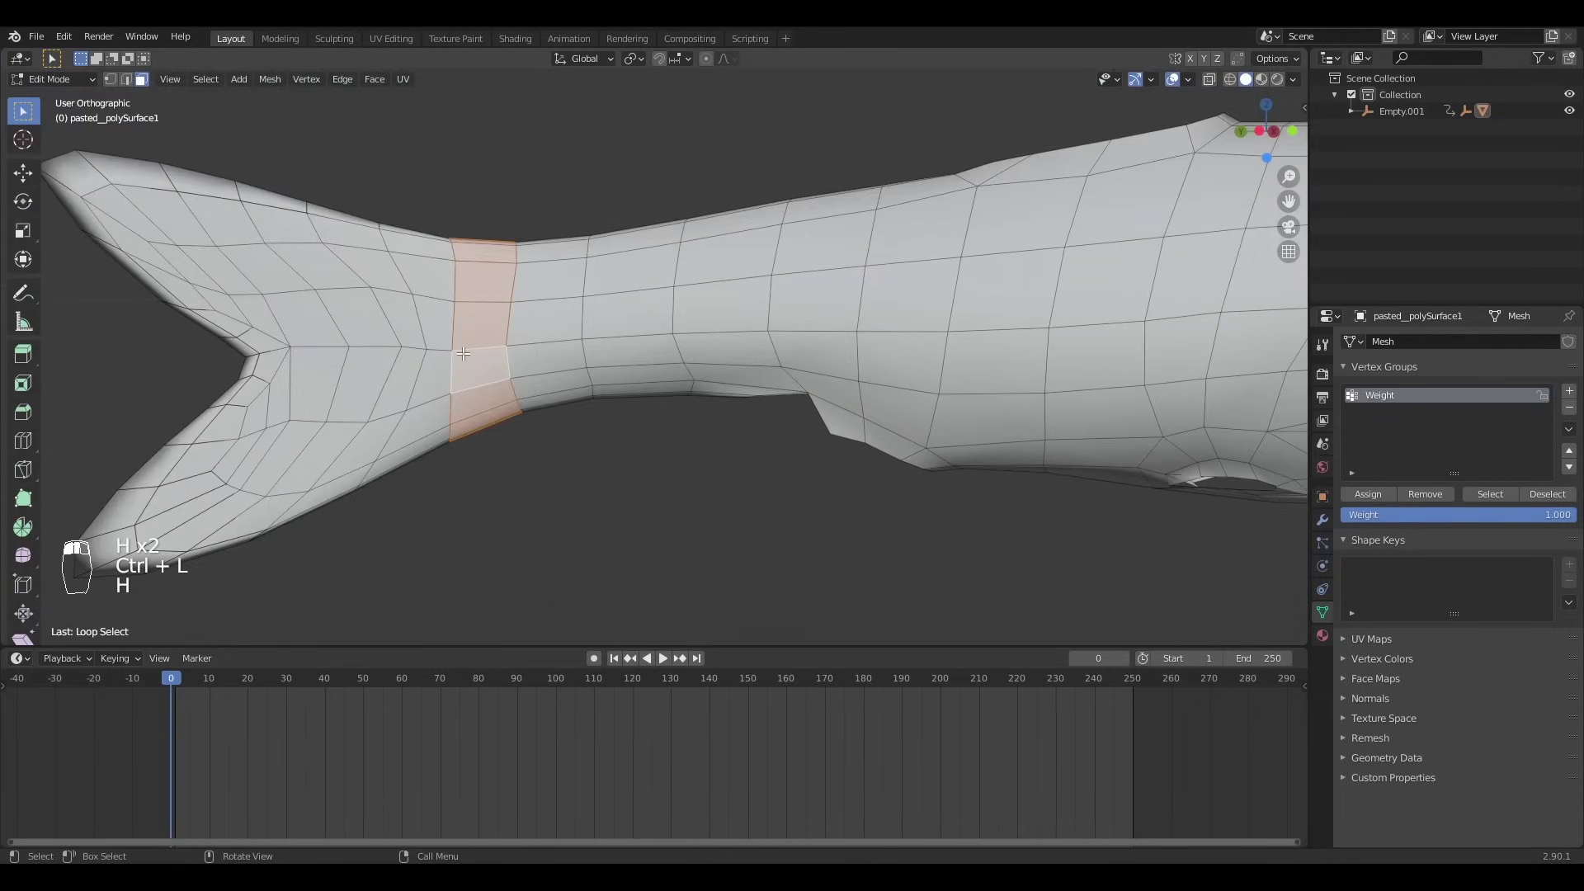
{"action": "key", "text": "h"}
{"action": "left_click", "coordinate": [463, 354]}
{"action": "key", "text": "ctrl+l"}
{"action": "key", "text": "h"}
- Reveal all hidden faces so the fins and tail are selected
{"action": "scroll", "coordinate": [520, 354], "scroll_direction": "down", "scroll_amount": 4}
{"action": "middle_click_drag", "start_coordinate": [520, 354], "coordinate": [865, 394]}
{"action": "scroll", "coordinate": [767, 410], "scroll_direction": "up", "scroll_amount": 3}
{"action": "key", "text": "alt+h"}
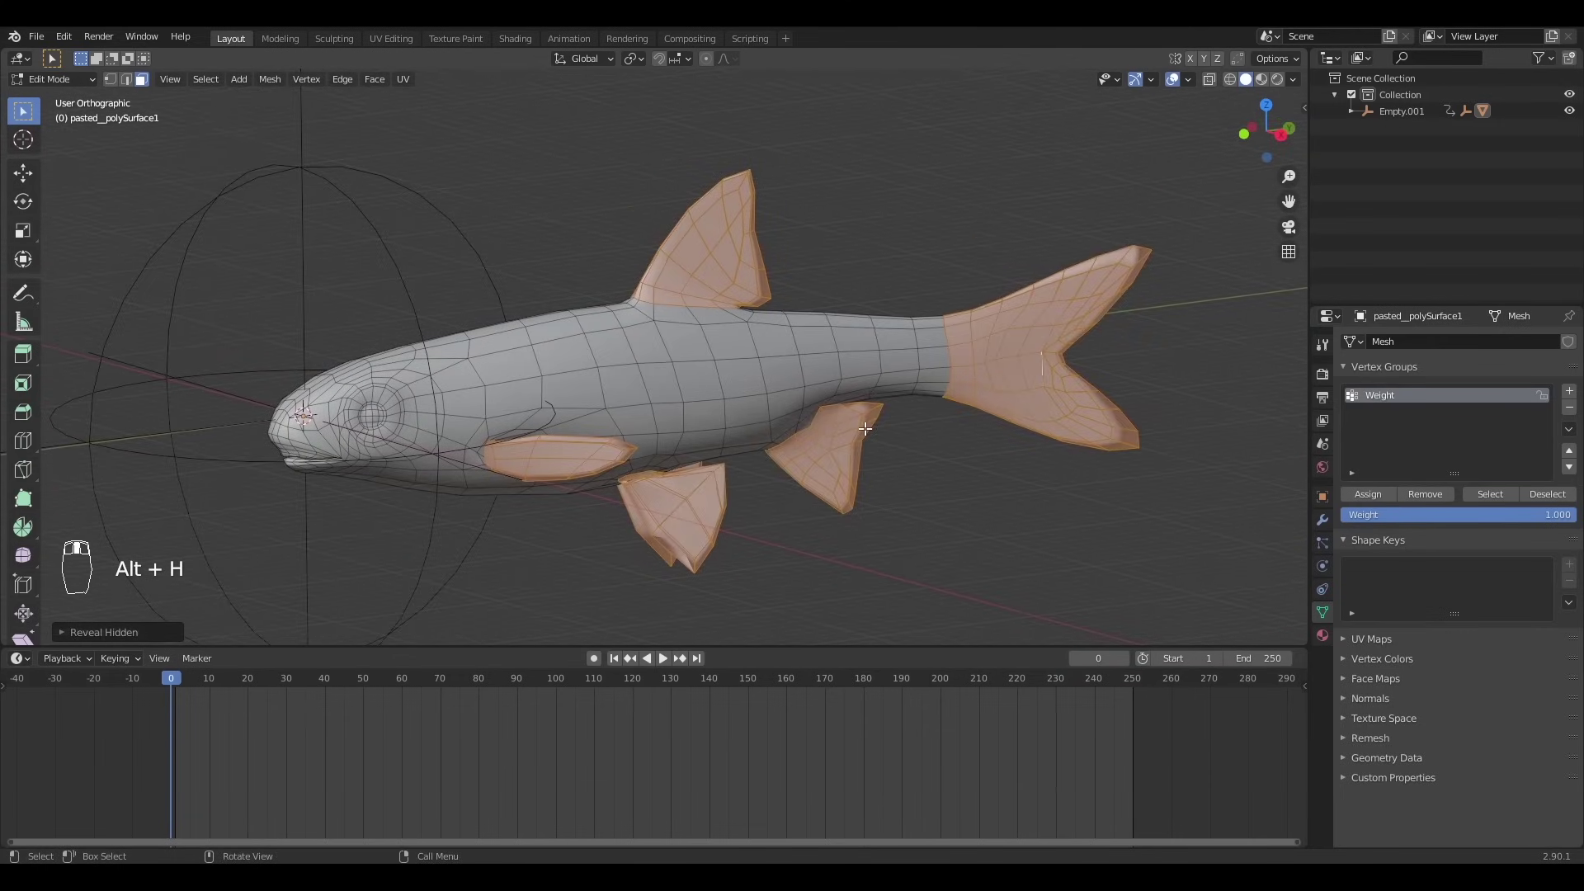
- Invert the selection to the fish's body, assign it to the Weight vertex group and switch to Weight Paint mode
{"action": "key", "text": "ctrl+i"}
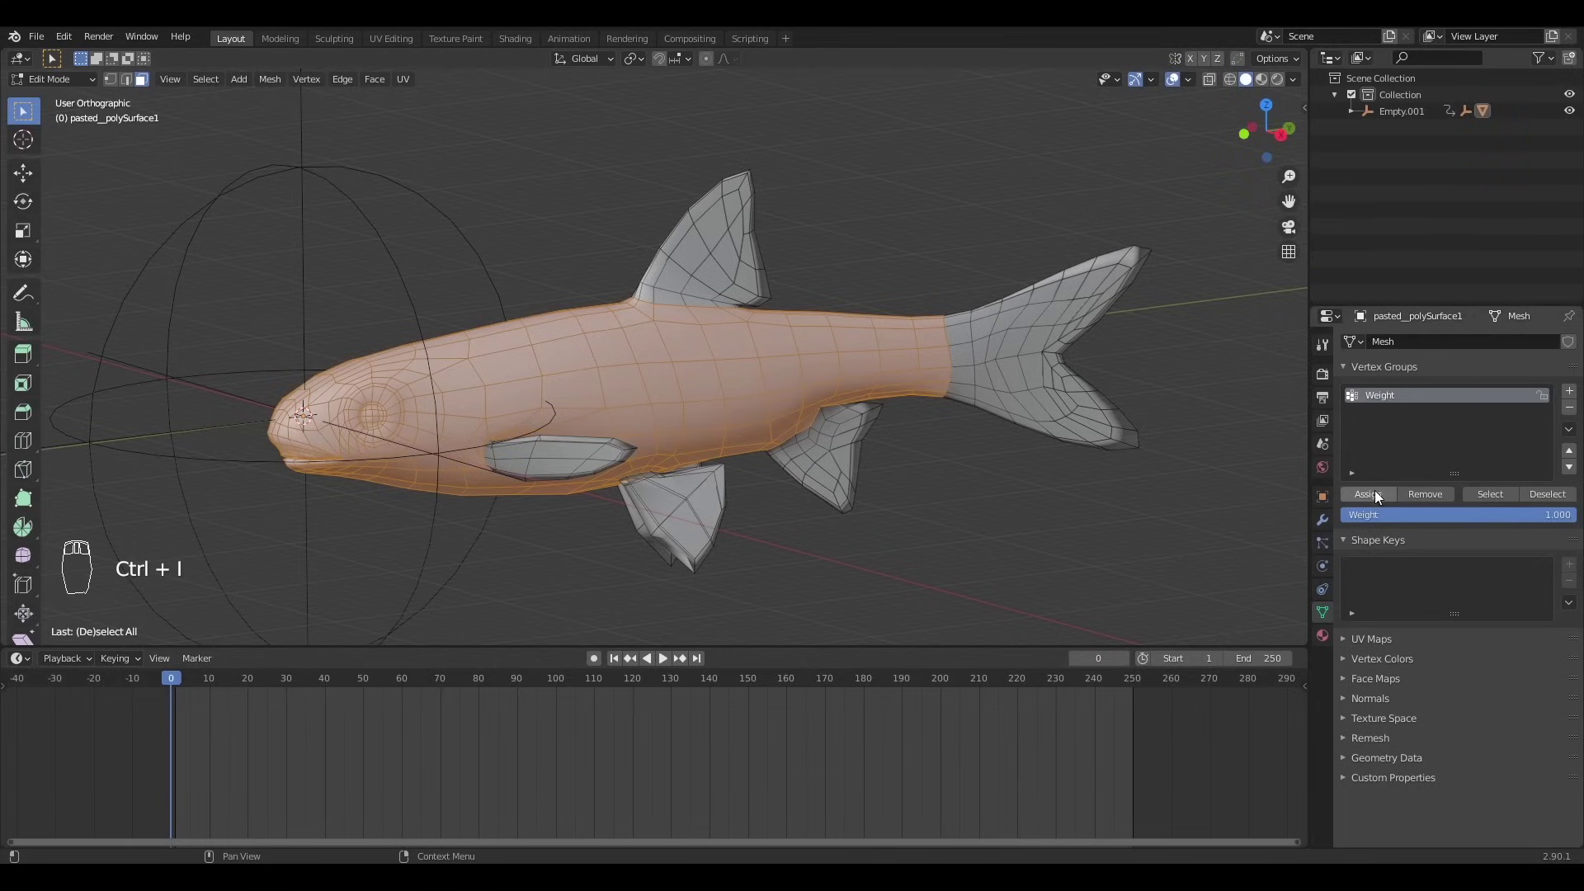
{"action": "key", "text": "Tab"}
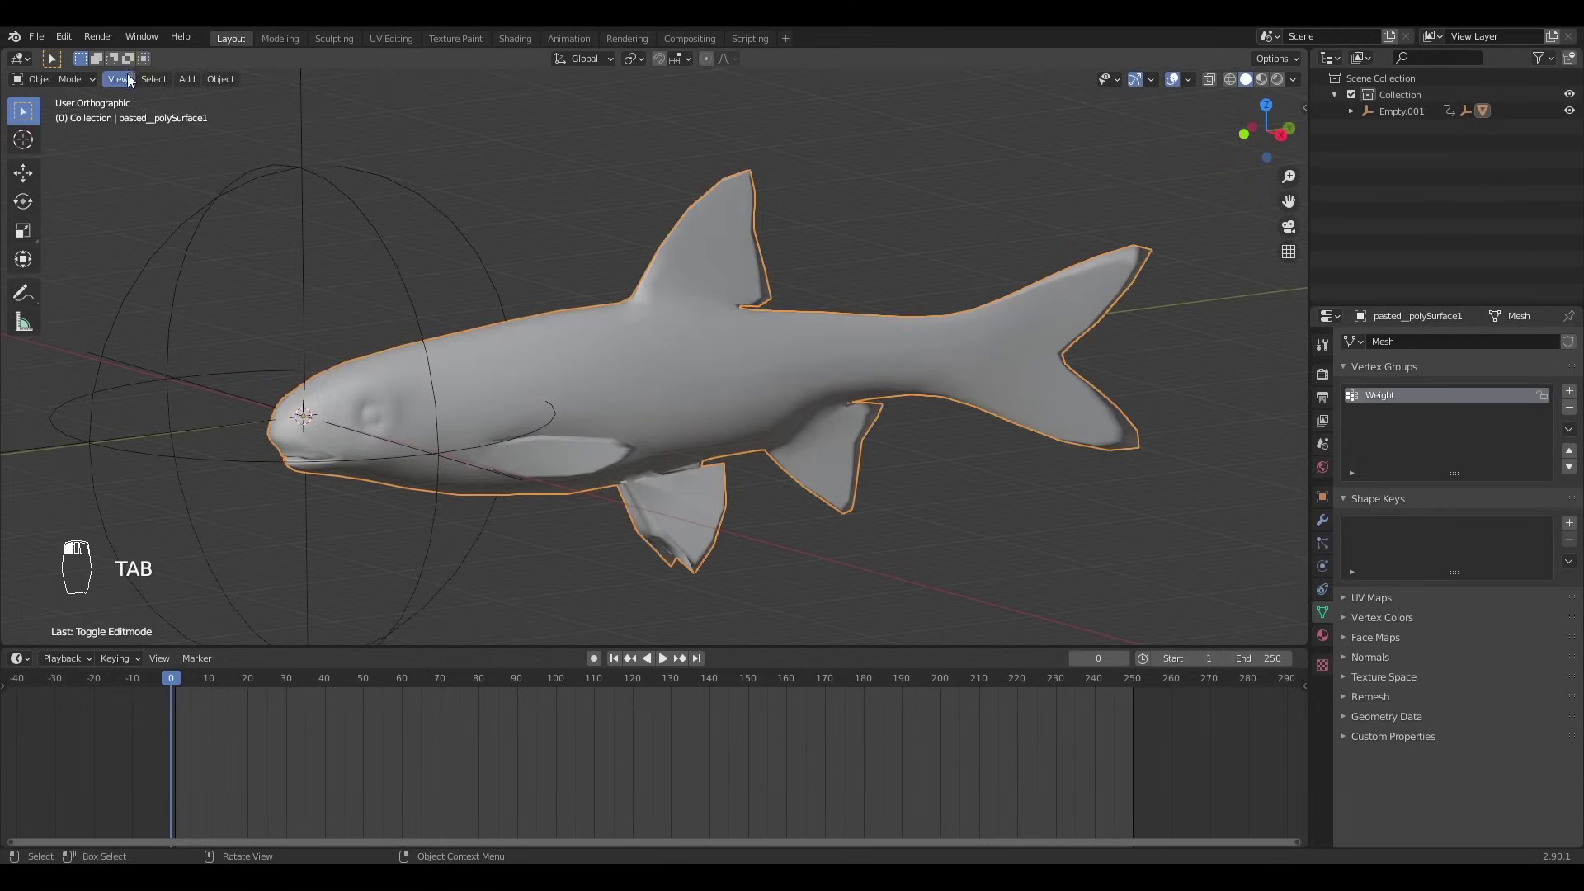
{"action": "left_click", "coordinate": [69, 169]}
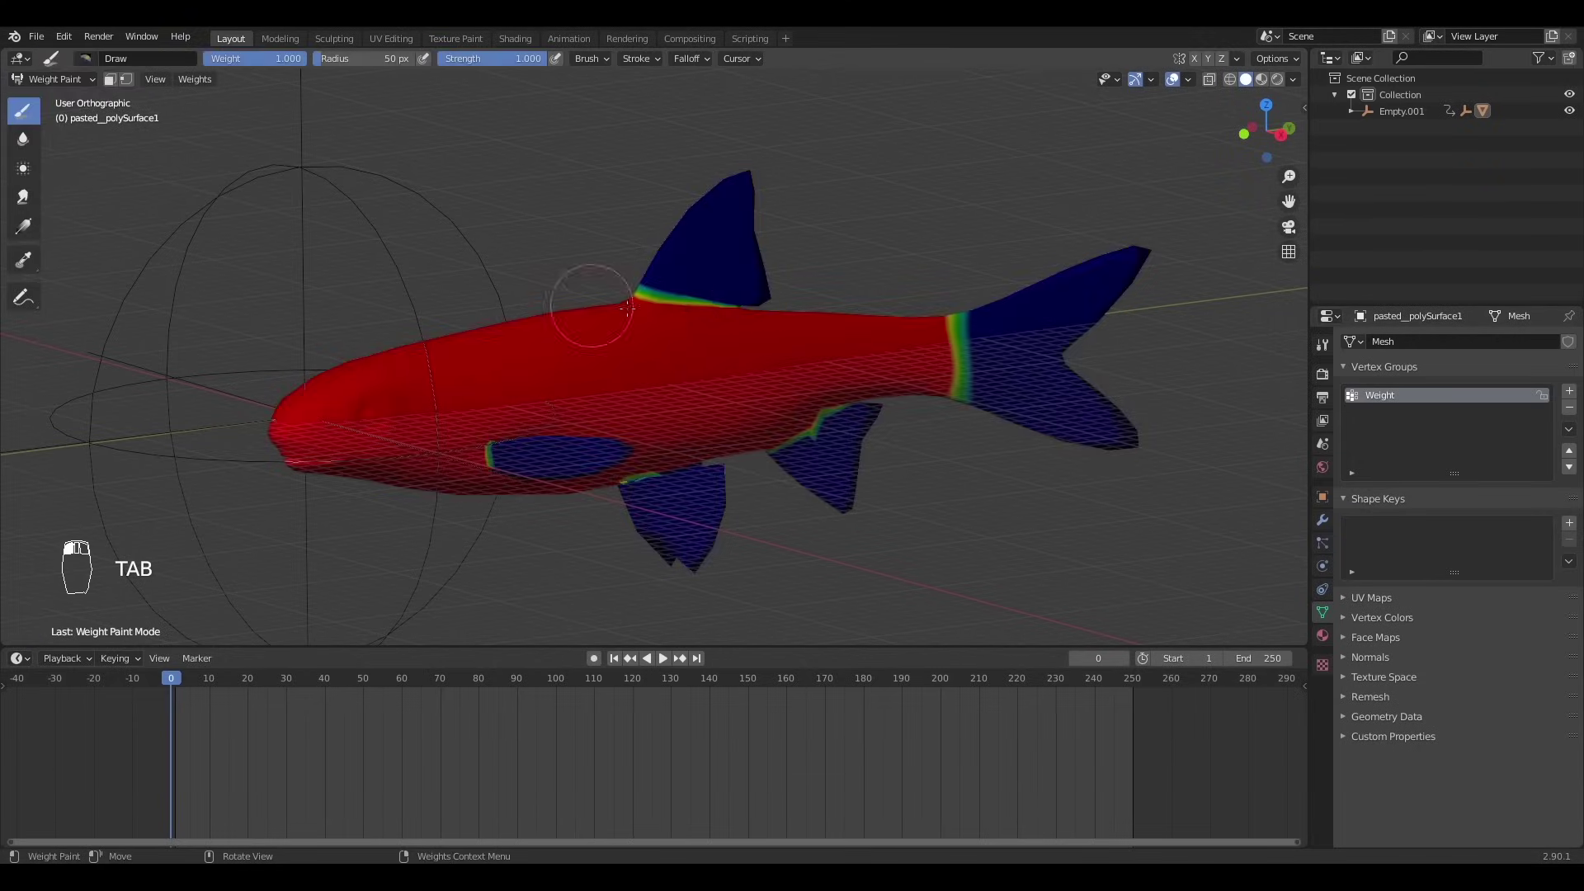
- Blur the vertex weights along the dorsal fin's base with the Blur brush
{"action": "left_click", "coordinate": [23, 140]}
{"action": "middle_click_drag", "start_coordinate": [495, 285], "coordinate": [520, 326]}
{"action": "key", "text": "f"}
{"action": "left_click", "coordinate": [588, 336]}
{"action": "scroll", "coordinate": [694, 433], "scroll_direction": "up", "scroll_amount": 2}
{"action": "key", "text": "f"}
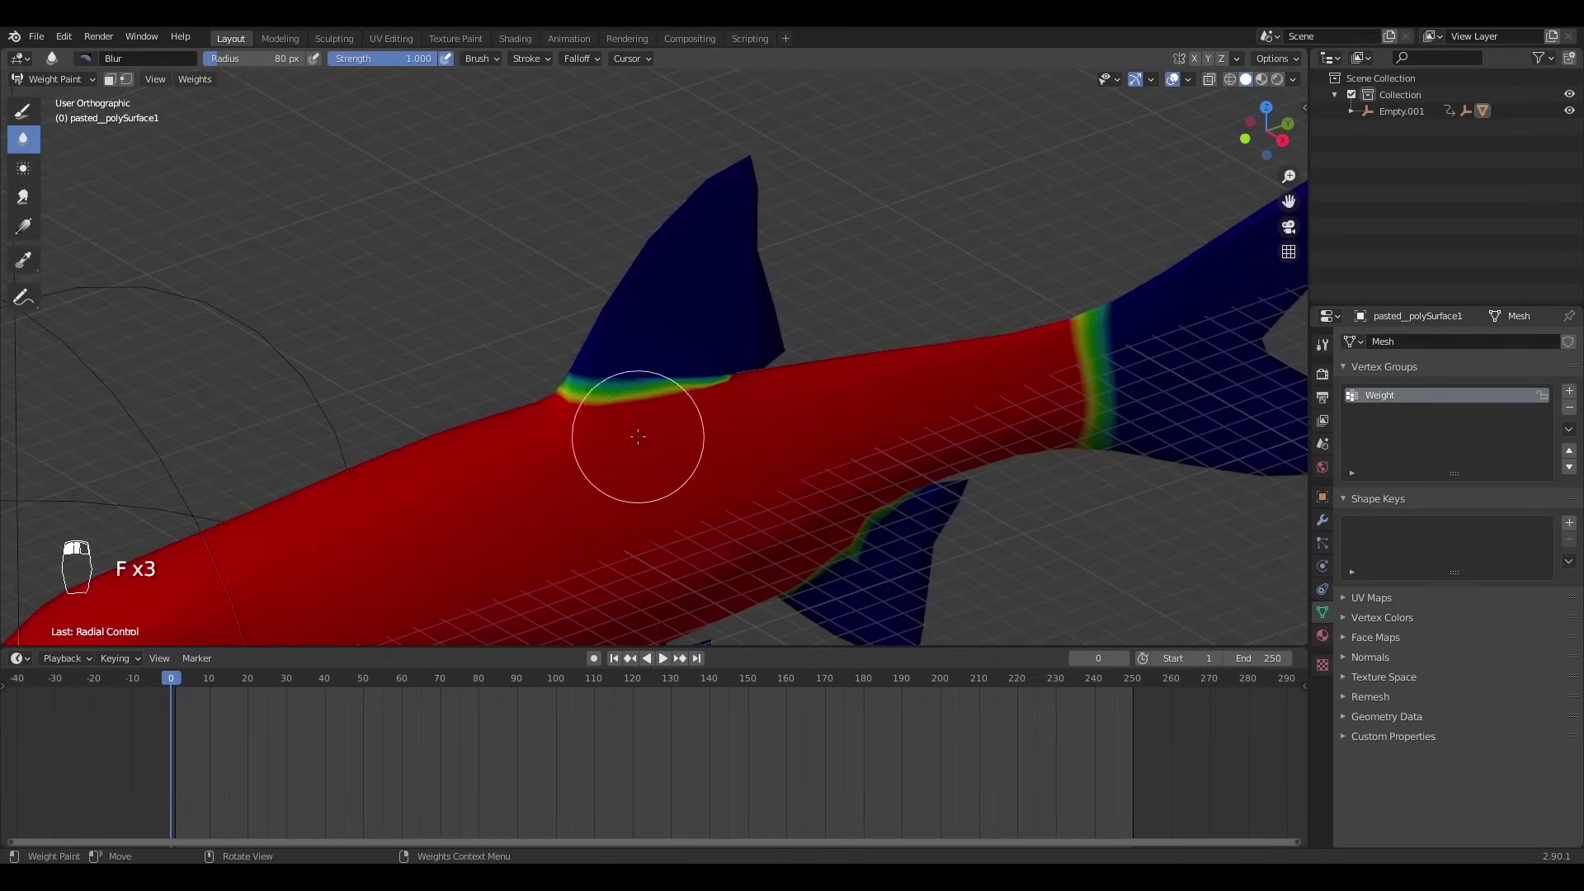
{"action": "left_click_drag", "start_coordinate": [609, 400], "coordinate": [721, 368]}
{"action": "key", "text": "ctrl+z"}
{"action": "key", "text": "ctrl+z"}
{"action": "key", "text": "ctrl+z"}
{"action": "left_click_drag", "start_coordinate": [631, 393], "coordinate": [726, 380]}
{"action": "key", "text": "f"}
- Blur the weight transition where the tail fin joins the body, from both sides of the fish
{"action": "middle_click_drag", "start_coordinate": [712, 388], "coordinate": [1032, 289]}
{"action": "key", "text": "f"}
{"action": "left_click_drag", "start_coordinate": [545, 330], "coordinate": [532, 221]}
{"action": "middle_click_drag", "start_coordinate": [532, 222], "coordinate": [916, 330]}
{"action": "left_click_drag", "start_coordinate": [949, 495], "coordinate": [936, 596]}
{"action": "middle_click_drag", "start_coordinate": [936, 596], "coordinate": [870, 305], "text": "shift"}
- Blur the weights along the bases of the anal fin and pelvic fins, adjusting the brush radius between them
{"action": "key", "text": "f"}
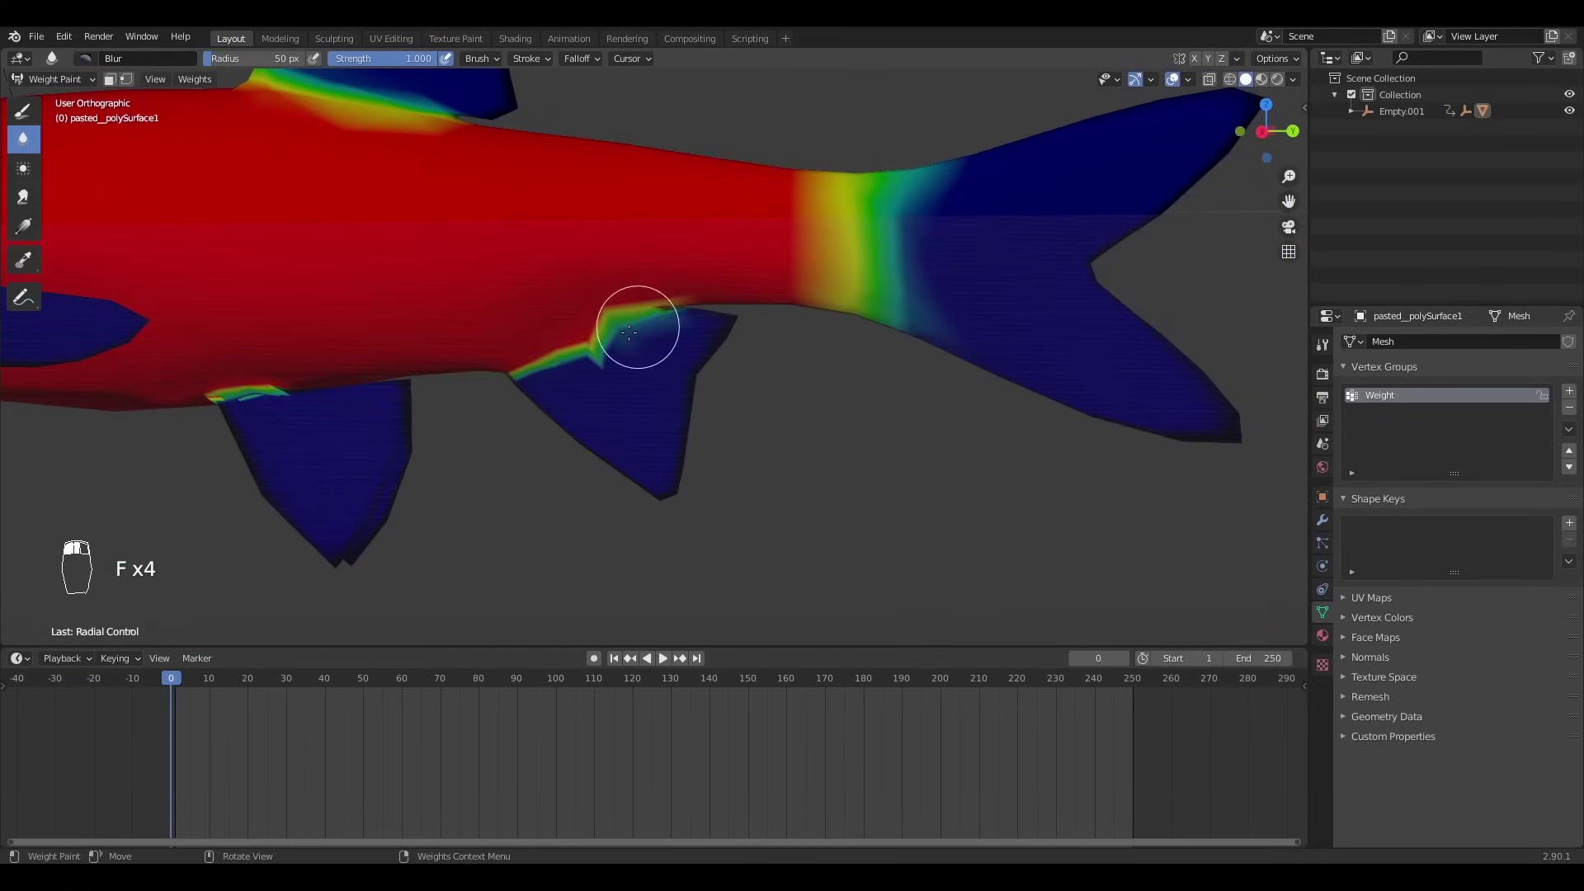
{"action": "left_click_drag", "start_coordinate": [636, 333], "coordinate": [549, 365]}
{"action": "key", "text": "f"}
{"action": "left_click_drag", "start_coordinate": [400, 391], "coordinate": [313, 386]}
- Blur the weights where the pectoral fins attach to the body
{"action": "middle_click_drag", "start_coordinate": [412, 380], "coordinate": [965, 315]}
{"action": "left_click_drag", "start_coordinate": [966, 314], "coordinate": [970, 330]}
{"action": "middle_click_drag", "start_coordinate": [970, 331], "coordinate": [531, 490], "text": "shift"}
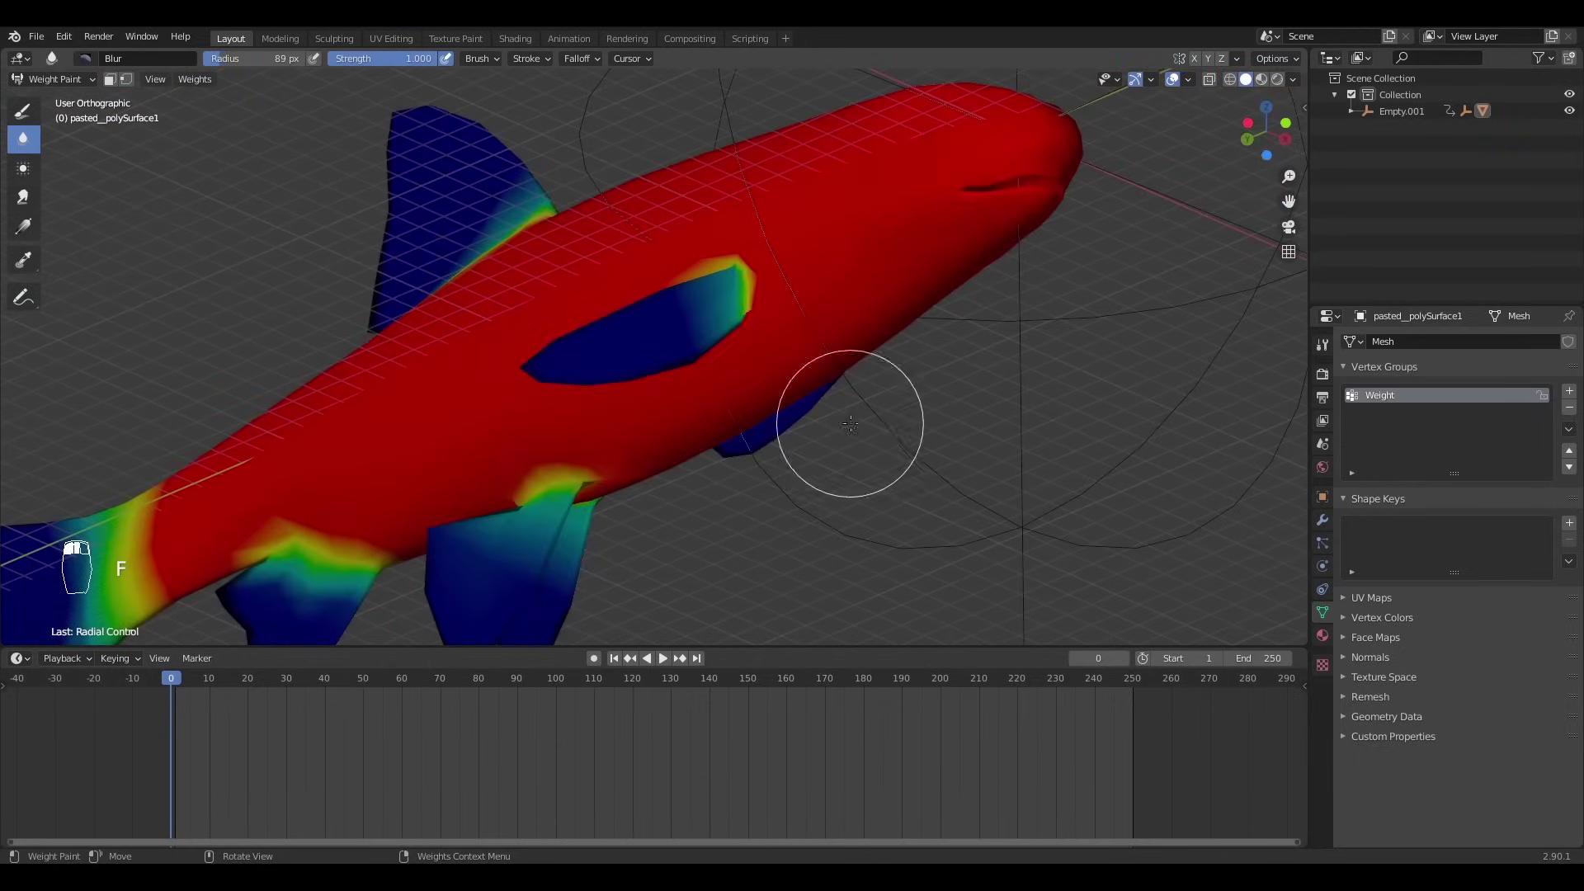
{"action": "scroll", "coordinate": [605, 399], "scroll_direction": "down", "scroll_amount": 3}
{"action": "mouse_move", "coordinate": [850, 423]}
{"action": "middle_mouse_down"}
{"action": "mouse_move", "coordinate": [604, 399]}
{"action": "mouse_move", "coordinate": [418, 248]}
{"action": "middle_mouse_up"}
{"action": "key", "text": "f"}
- Switch to Object Mode, deselect everything and return the animation to frame 0
{"action": "left_click", "coordinate": [54, 79]}
{"action": "left_click", "coordinate": [56, 99]}
{"action": "key", "text": "alt+a"}
{"action": "middle_click_drag", "start_coordinate": [495, 462], "coordinate": [834, 330]}
{"action": "key", "text": "alt+a"}
{"action": "key", "text": "alt+a"}
{"action": "key", "text": "alt+a"}
{"action": "scroll", "coordinate": [701, 369], "scroll_direction": "down", "scroll_amount": 3}
{"action": "left_click_drag", "start_coordinate": [198, 680], "coordinate": [171, 681]}
- Select the fish and enable Soft Body physics on it
{"action": "left_click", "coordinate": [611, 322]}
{"action": "left_click", "coordinate": [1324, 566]}
{"action": "key", "text": "KP_6"}
{"action": "middle_click_drag", "start_coordinate": [726, 273], "coordinate": [761, 375]}
{"action": "key", "text": "KP_5"}
{"action": "key", "text": "KP_Decimal"}
{"action": "key", "text": "KP_5"}
{"action": "left_click", "coordinate": [1509, 363]}
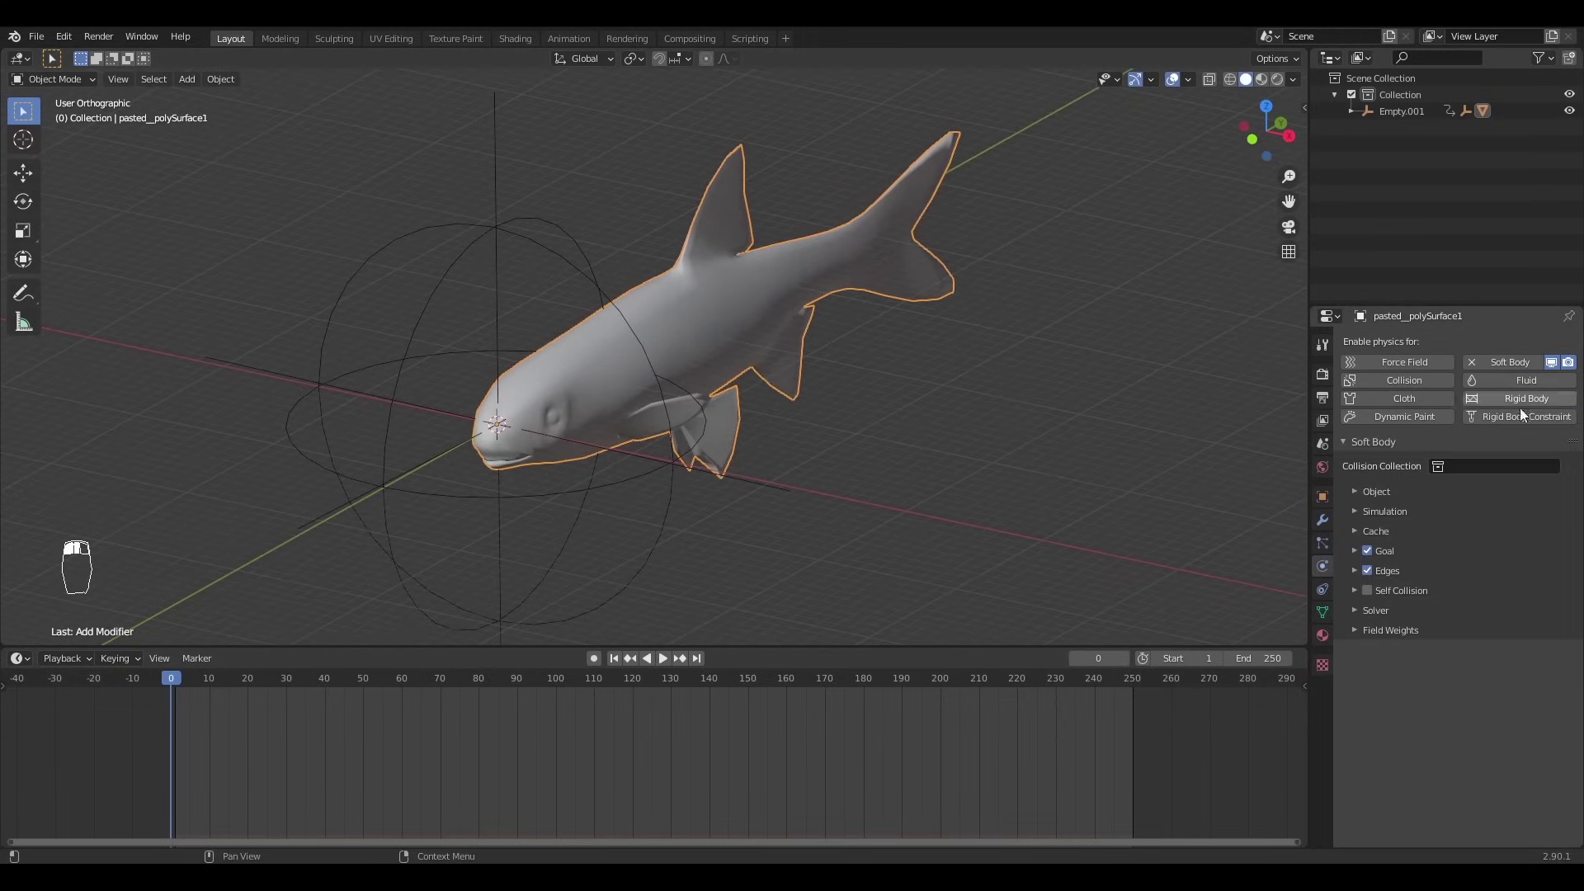
- Use Weight as the soft body's goal vertex group and set the default goal strength to 1.000
{"action": "left_click", "coordinate": [1394, 552]}
{"action": "left_click", "coordinate": [1461, 579]}
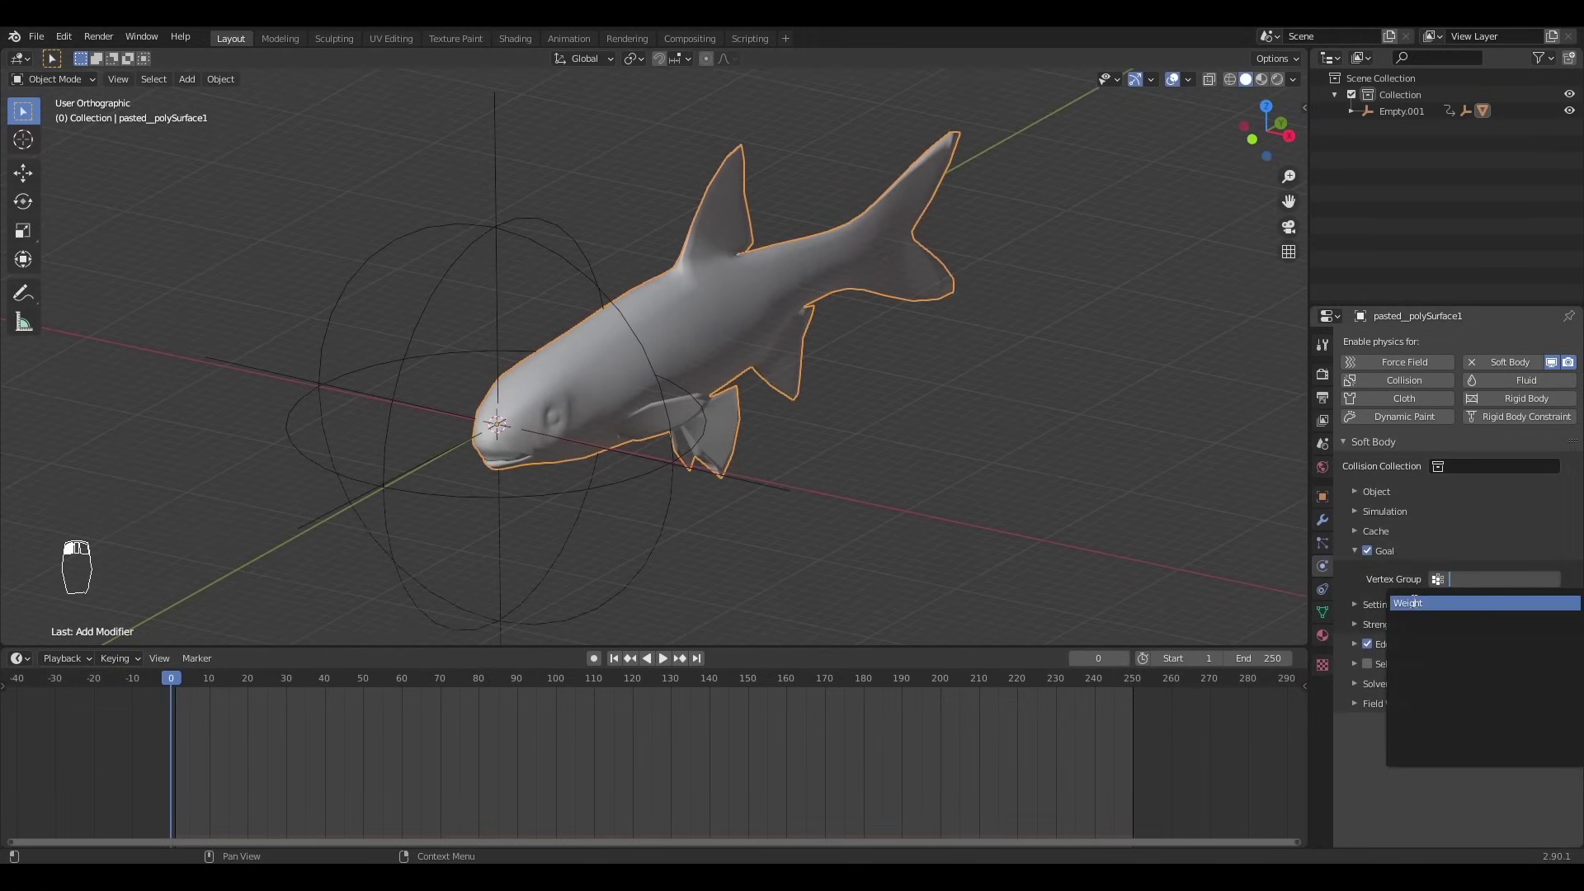
{"action": "left_click", "coordinate": [1394, 604]}
{"action": "left_click", "coordinate": [1393, 607]}
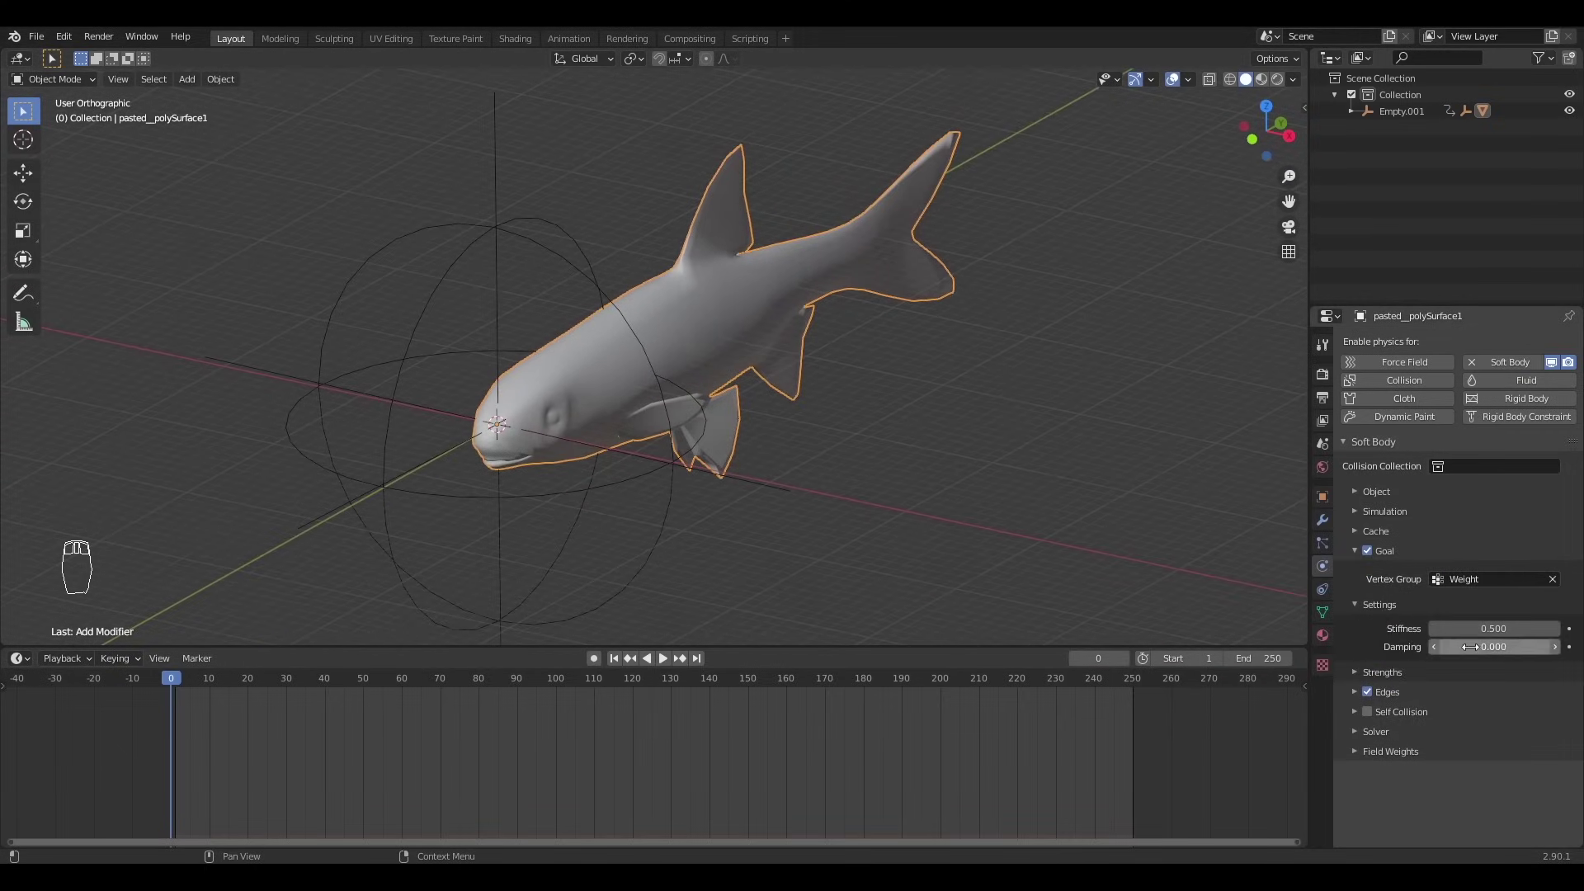
{"action": "left_click", "coordinate": [1388, 604]}
{"action": "left_click", "coordinate": [1388, 625]}
{"action": "left_click", "coordinate": [1486, 648]}
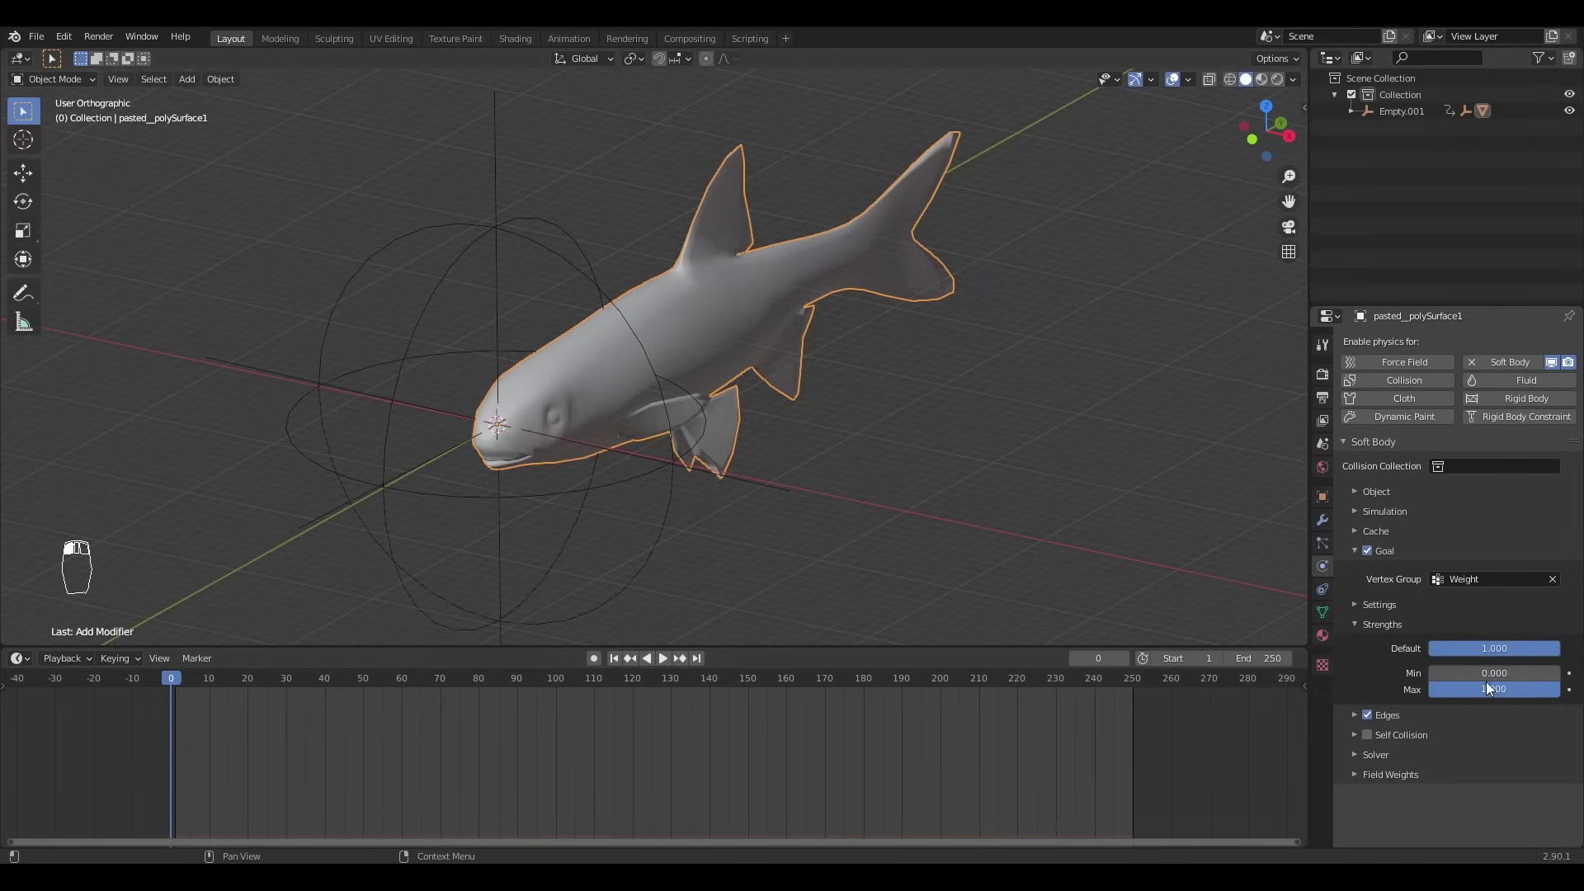
- Play the fish's soft body simulation from the start to examine how the fins and tail move
{"action": "middle_click_drag", "start_coordinate": [755, 459], "coordinate": [677, 417]}
{"action": "scroll", "coordinate": [668, 413], "scroll_direction": "up", "scroll_amount": 3}
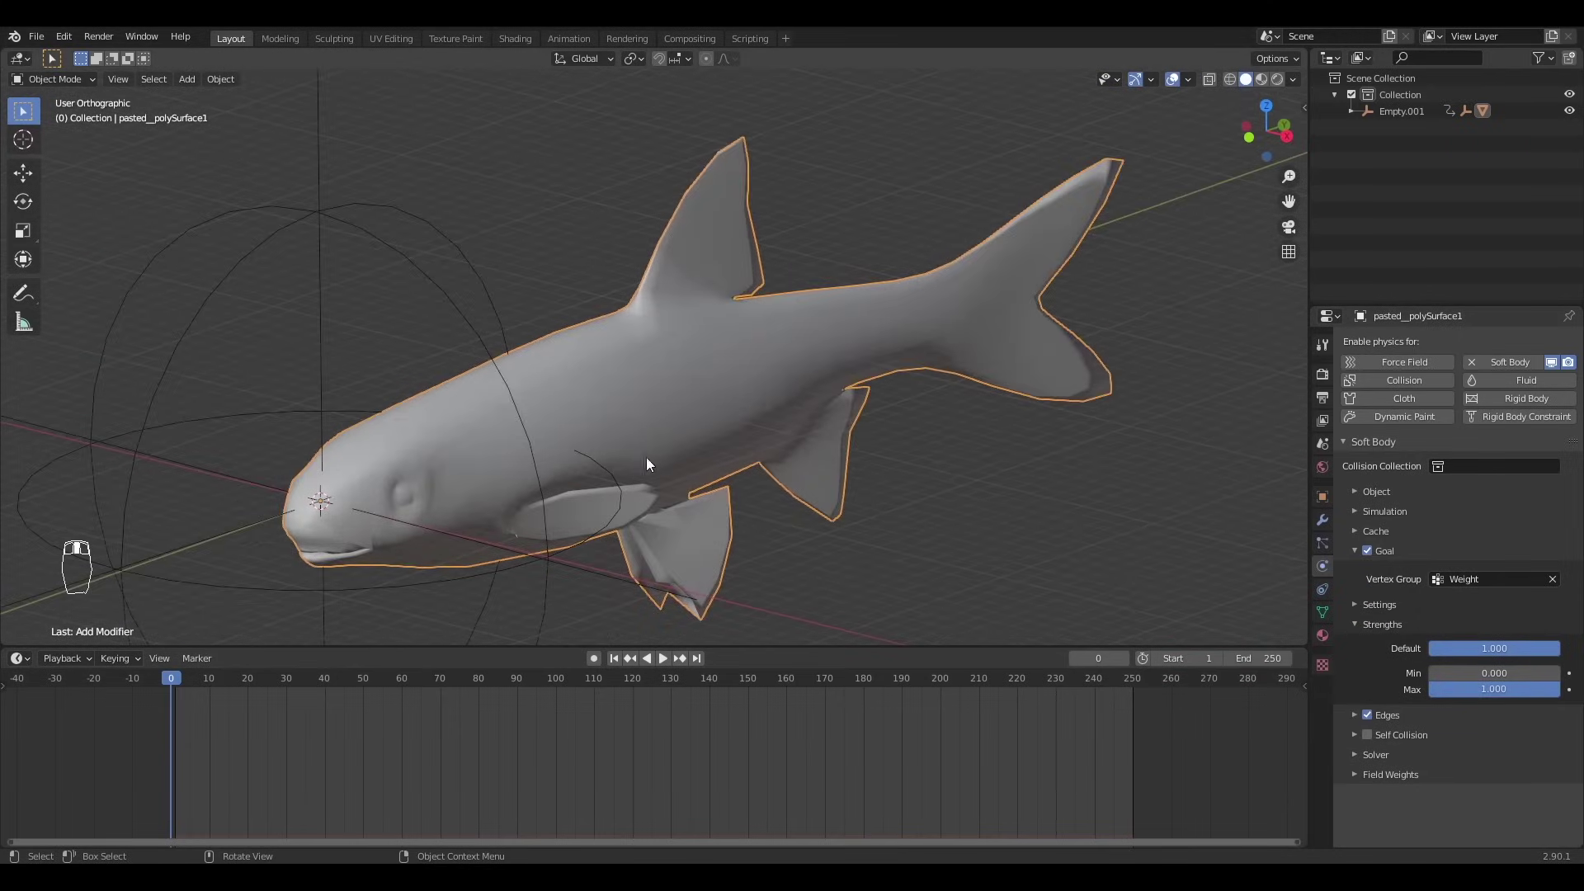
{"action": "middle_click_drag", "start_coordinate": [775, 515], "coordinate": [843, 429], "text": "shift"}
{"action": "key", "text": "space"}
{"action": "scroll", "coordinate": [844, 430], "scroll_direction": "down", "scroll_amount": 3}
{"action": "left_click", "coordinate": [155, 685]}
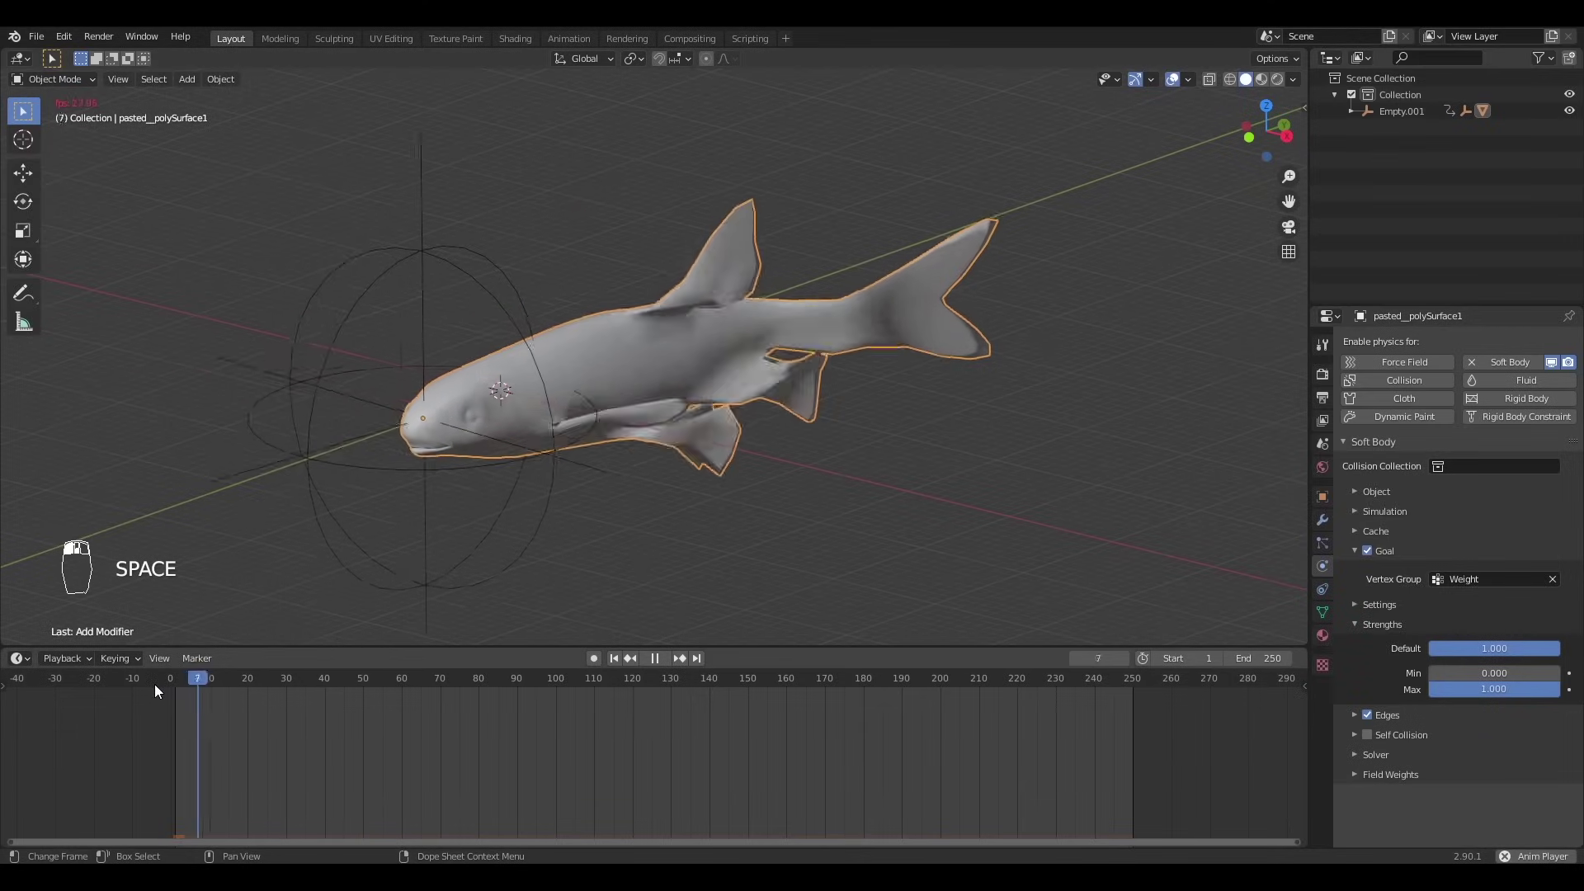
{"action": "middle_click_drag", "start_coordinate": [326, 491], "coordinate": [678, 367], "text": "shift"}
{"action": "scroll", "coordinate": [591, 451], "scroll_direction": "up", "scroll_amount": 2}
{"action": "scroll", "coordinate": [591, 450], "scroll_direction": "down", "scroll_amount": 1}
{"action": "key", "text": "space"}
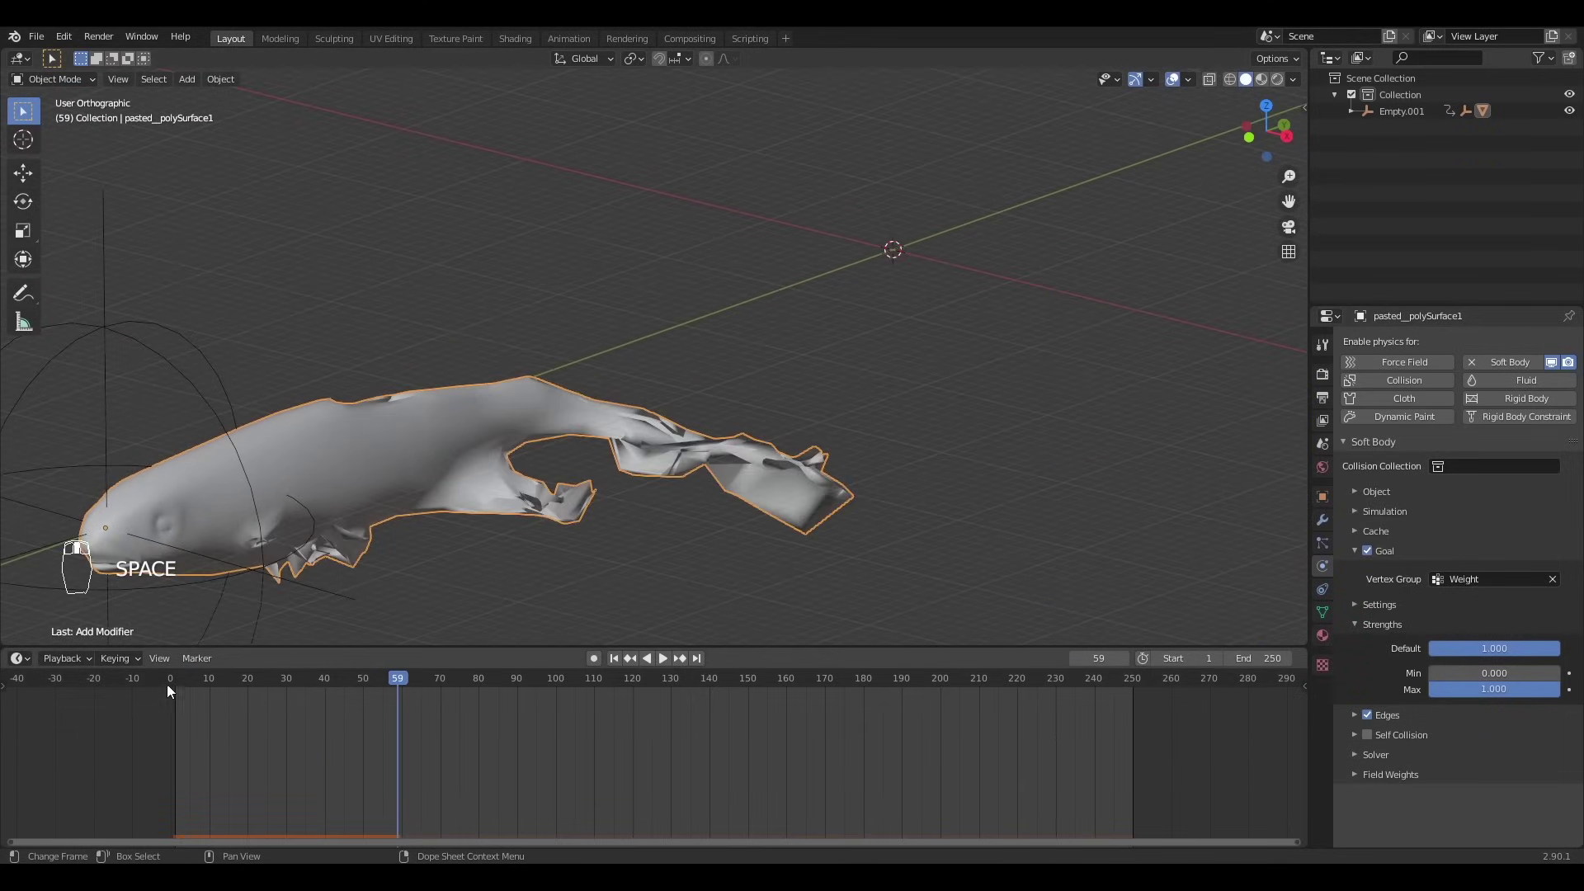
- Replay the cached simulation from the beginning with the fish deselected
{"action": "left_click", "coordinate": [134, 676]}
{"action": "key", "text": "space"}
{"action": "scroll", "coordinate": [628, 492], "scroll_direction": "down", "scroll_amount": 3}
{"action": "key", "text": "alt+a"}
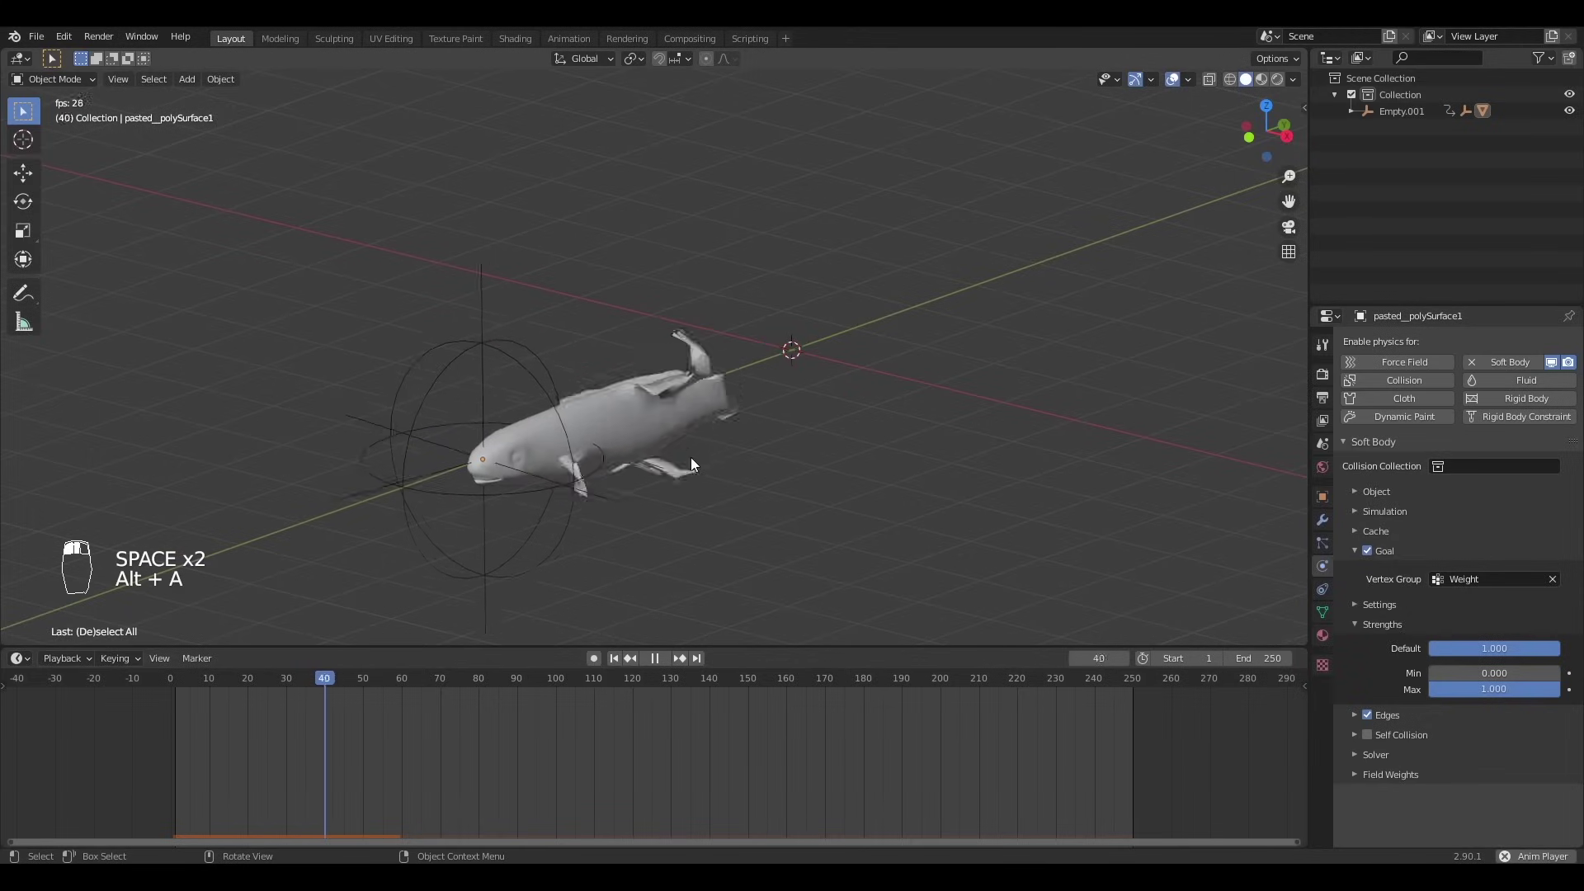
{"action": "key", "text": "space"}
- Set the fish's soft body gravity weight to 0, edge damping to 2 and edge bending to 10
{"action": "left_click", "coordinate": [490, 482]}
{"action": "left_click_drag", "start_coordinate": [236, 681], "coordinate": [170, 681]}
{"action": "left_click", "coordinate": [1404, 778]}
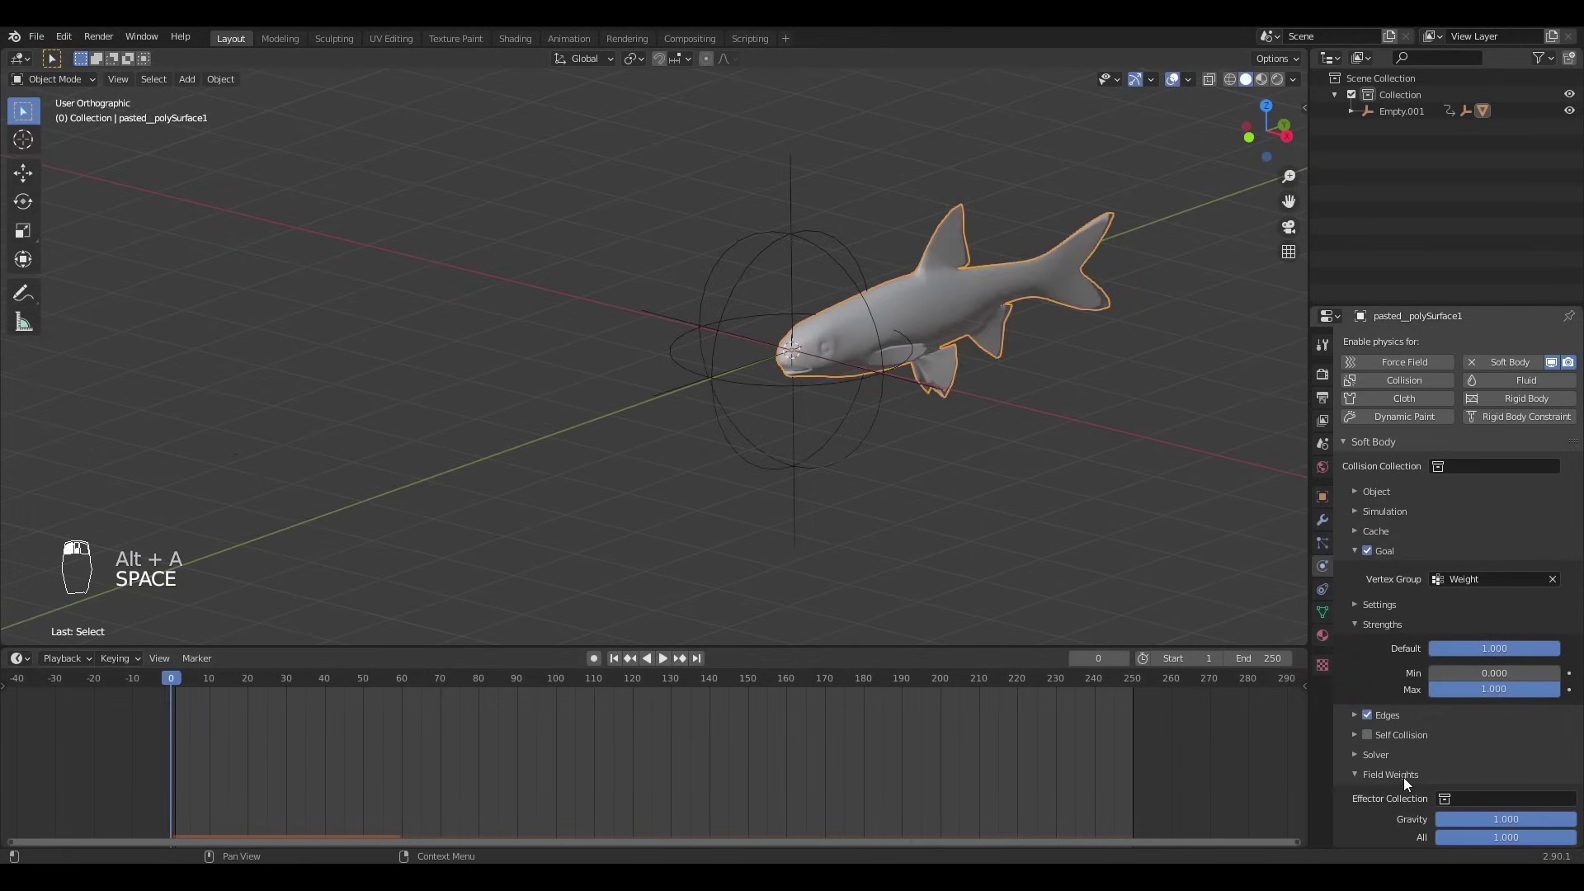
{"action": "scroll", "coordinate": [1493, 630], "scroll_direction": "down", "scroll_amount": 5}
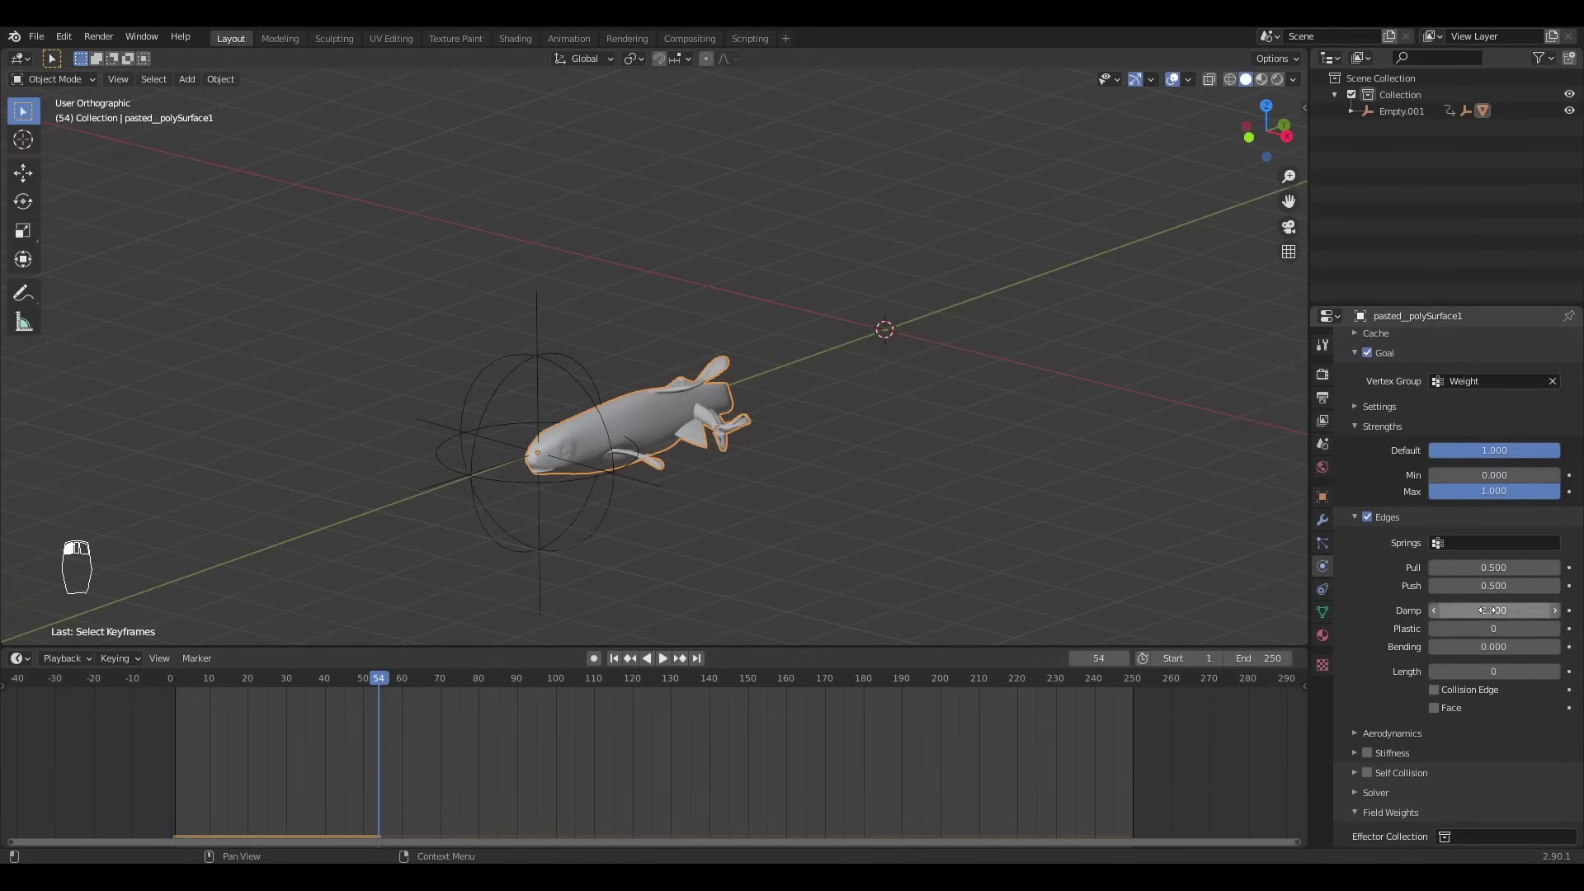
{"action": "scroll", "coordinate": [1373, 835], "scroll_direction": "down", "scroll_amount": 4}
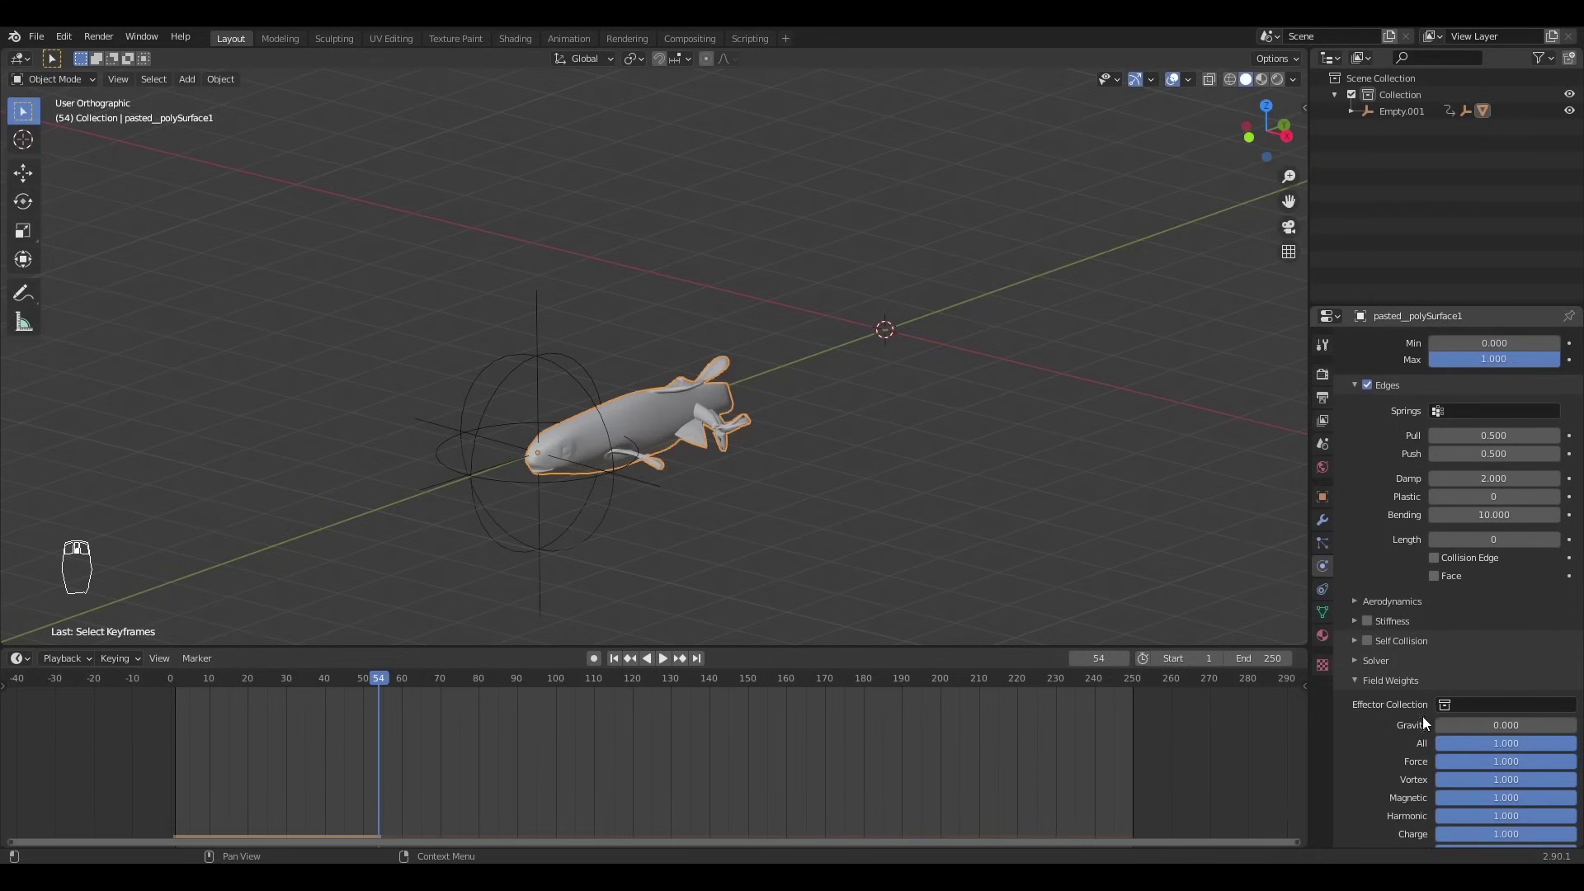
- Enable Self Collision in the fish's soft body settings
{"action": "left_click", "coordinate": [1406, 685]}
{"action": "left_click", "coordinate": [1371, 802]}
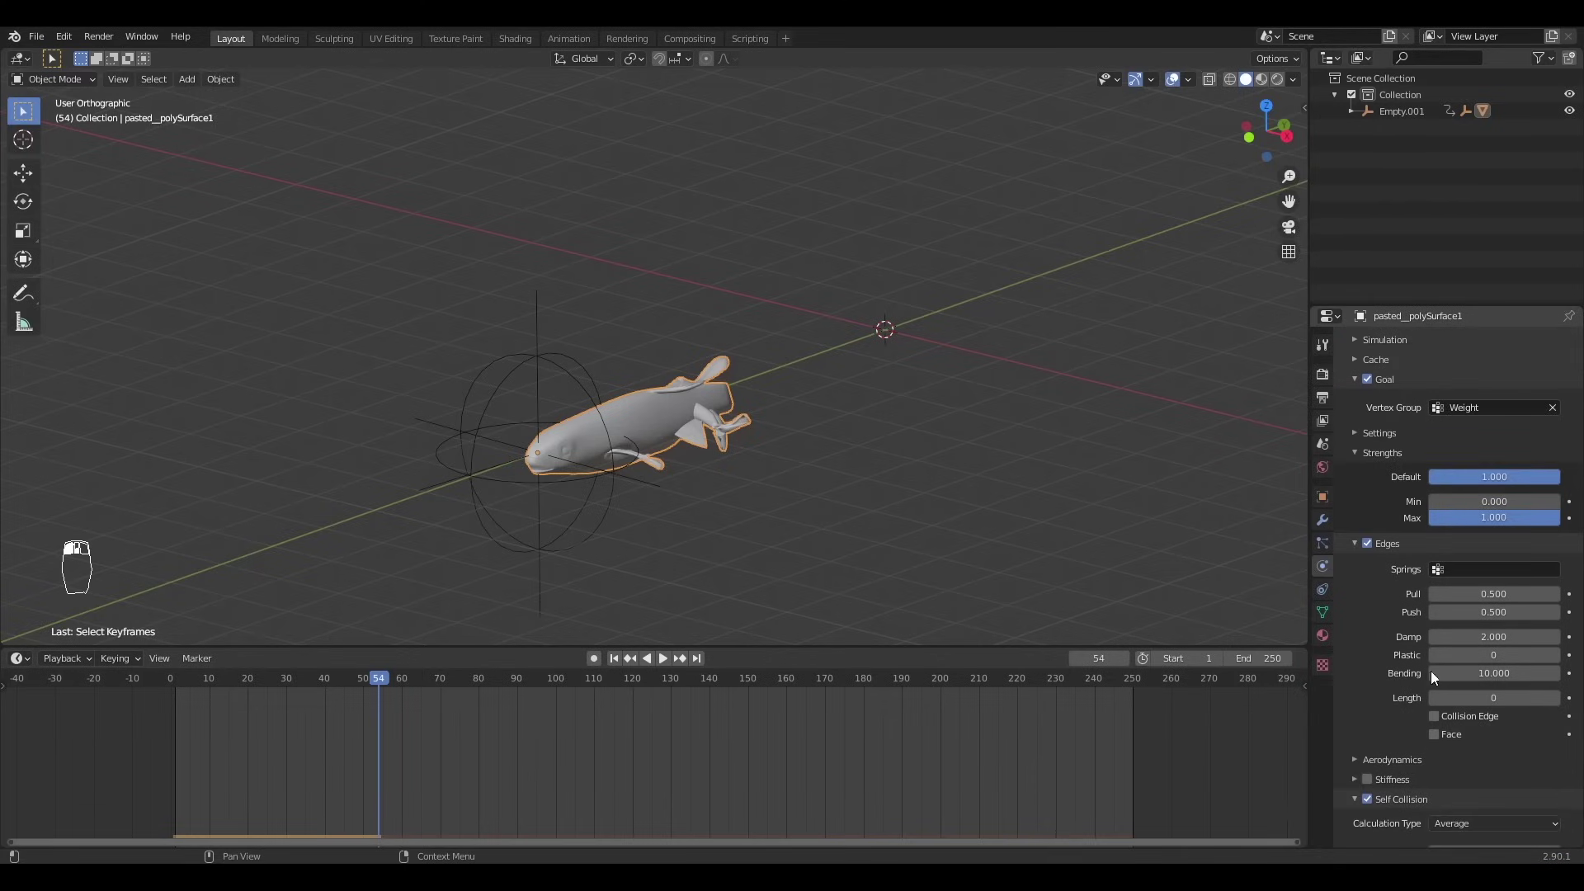
{"action": "scroll", "coordinate": [1516, 726], "scroll_direction": "down", "scroll_amount": 3}
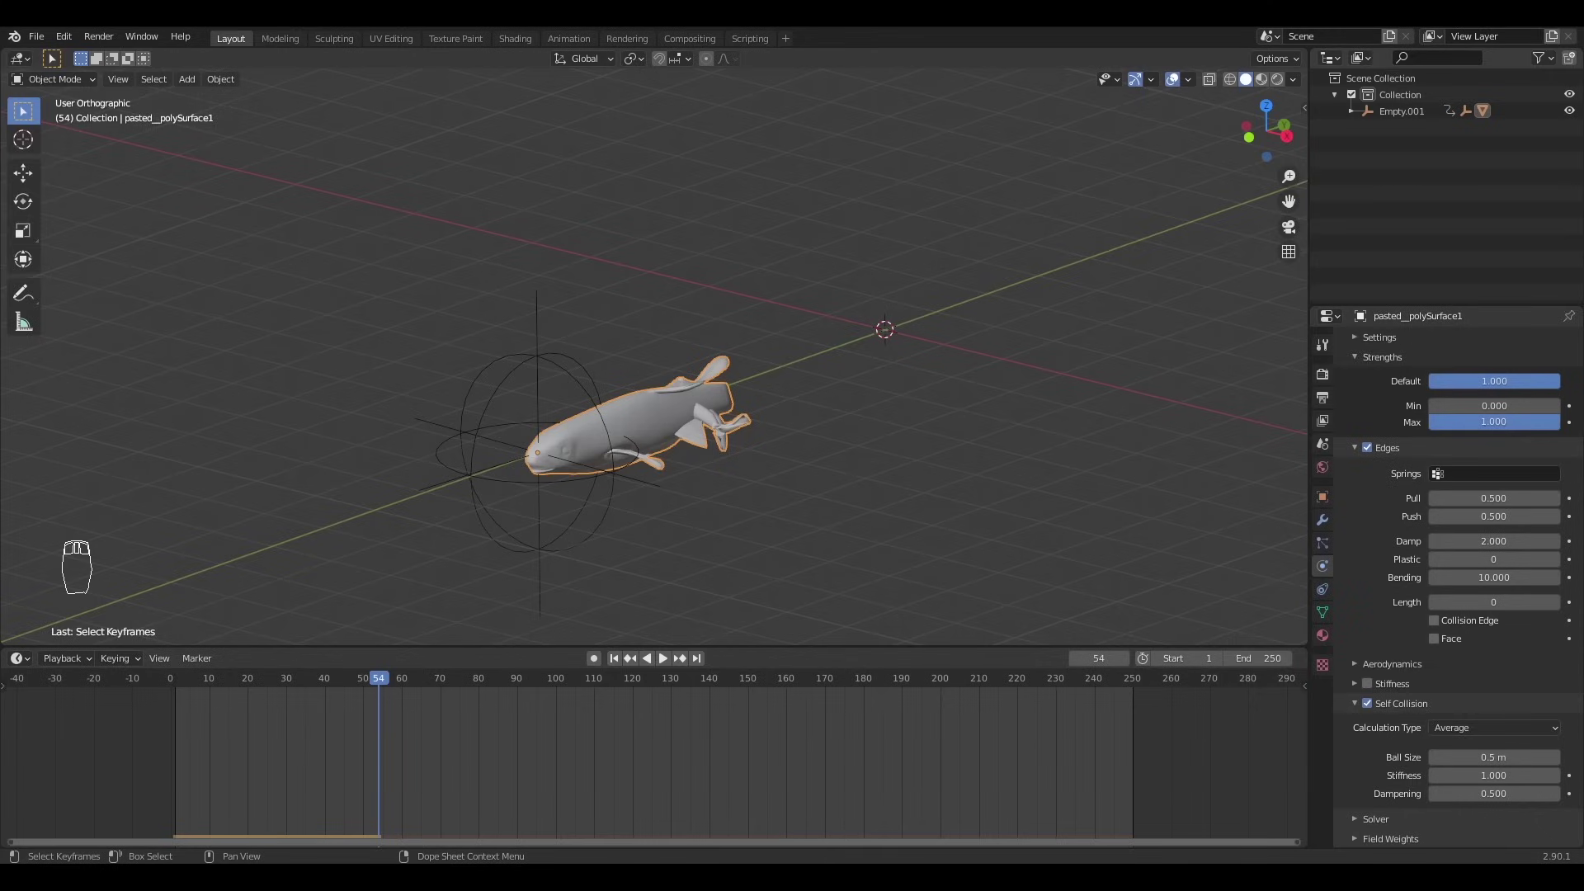
- Play the simulation with self collision from the start, stop it and return to frame 0
{"action": "key", "text": "space"}
{"action": "mouse_move", "coordinate": [136, 679]}
{"action": "left_mouse_down"}
{"action": "mouse_move", "coordinate": [165, 669]}
{"action": "mouse_move", "coordinate": [153, 685]}
{"action": "left_mouse_up"}
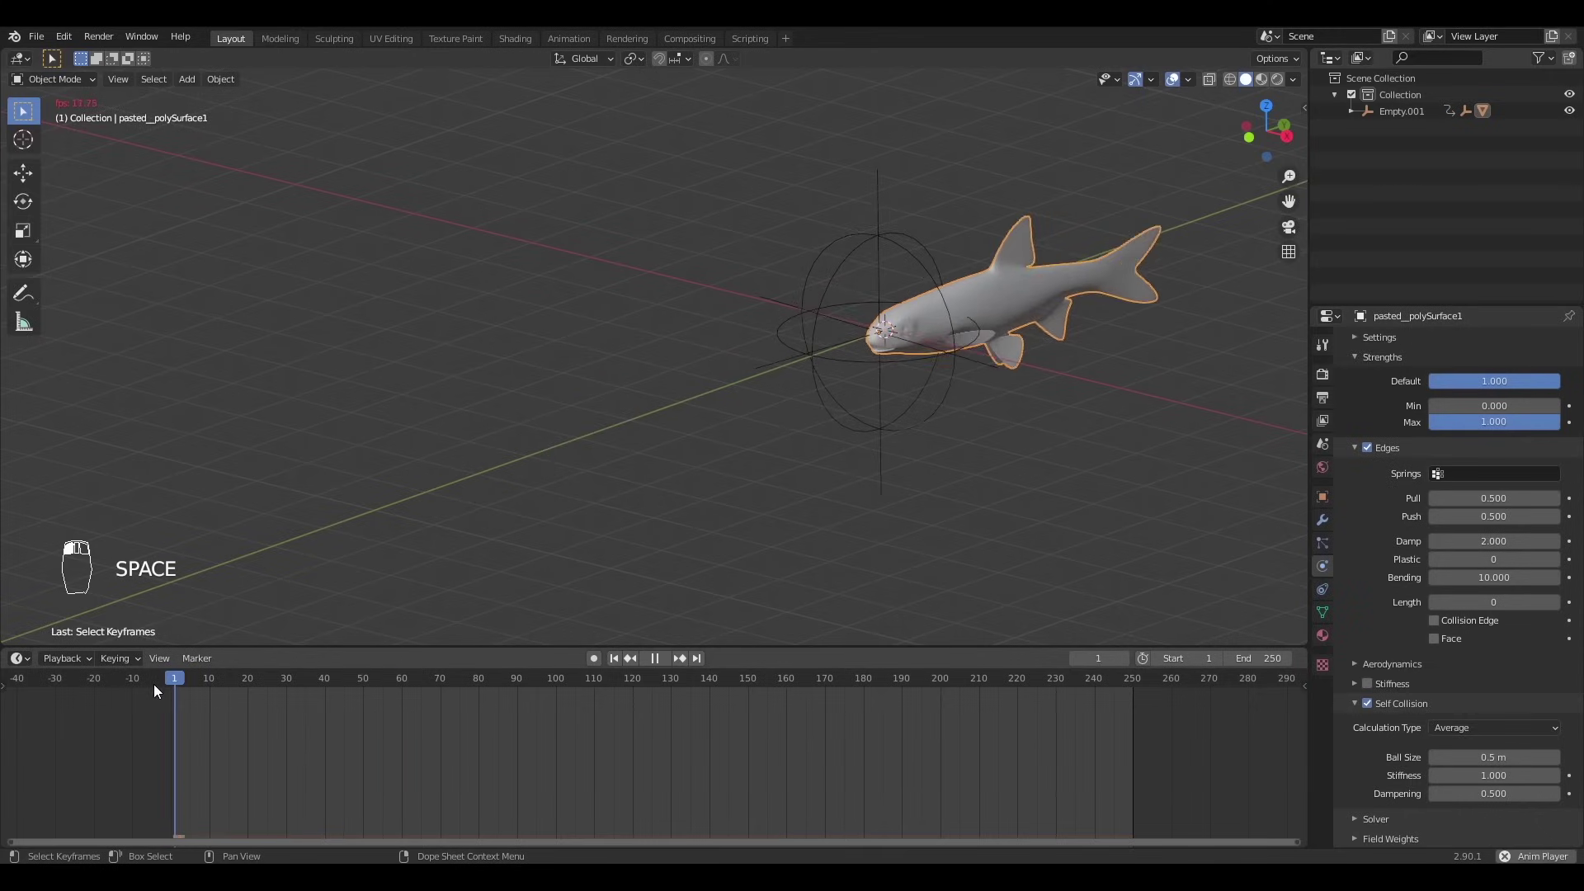
{"action": "key", "text": "alt+a"}
{"action": "left_click", "coordinate": [995, 309]}
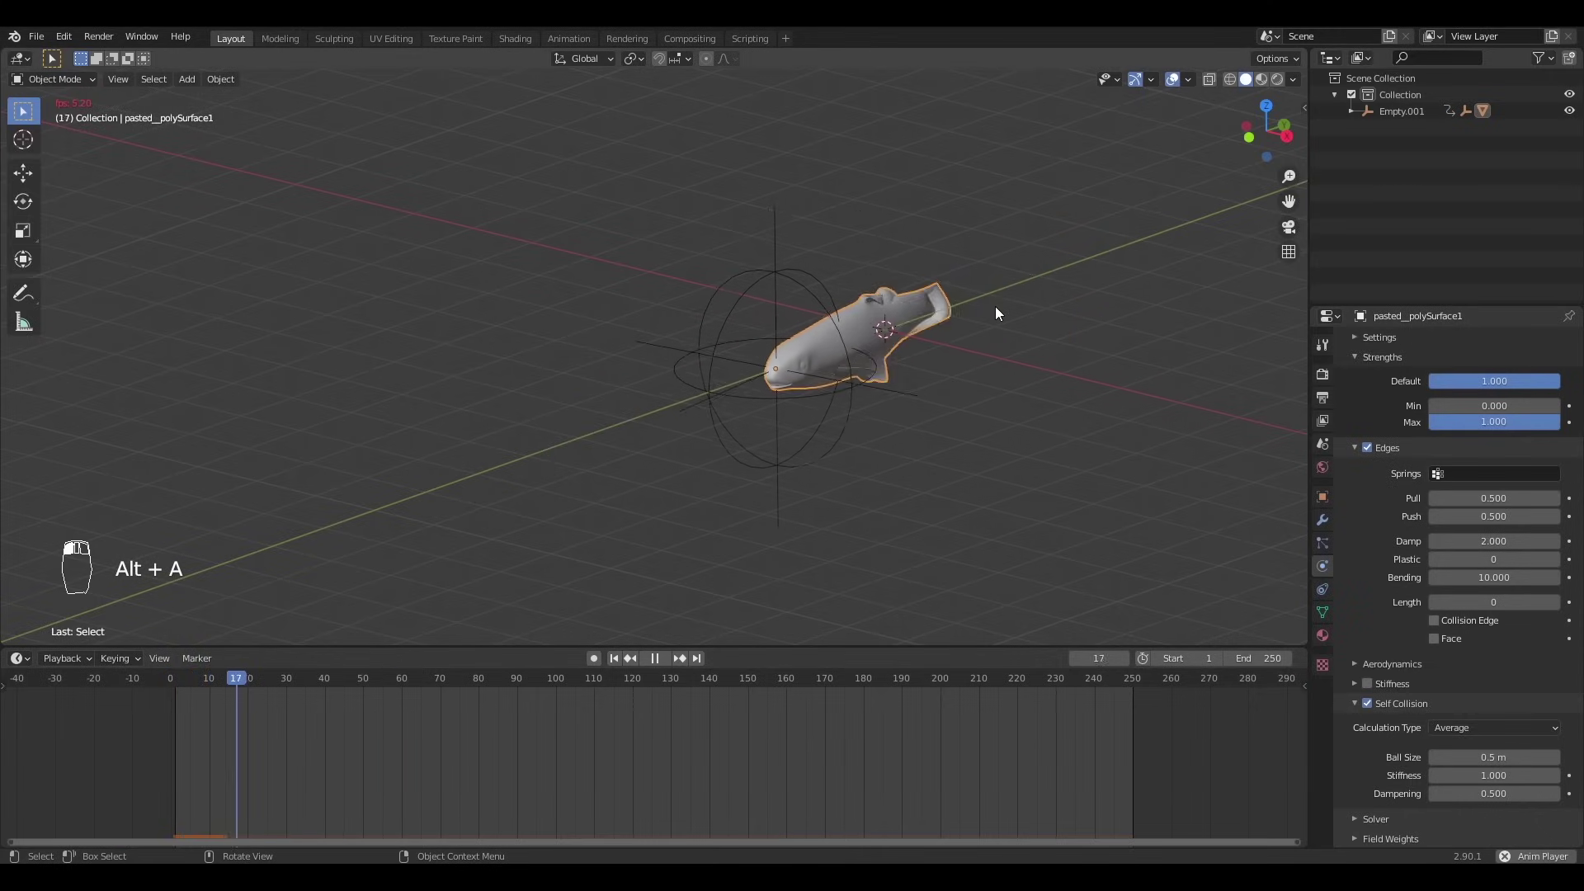
{"action": "key", "text": "space"}
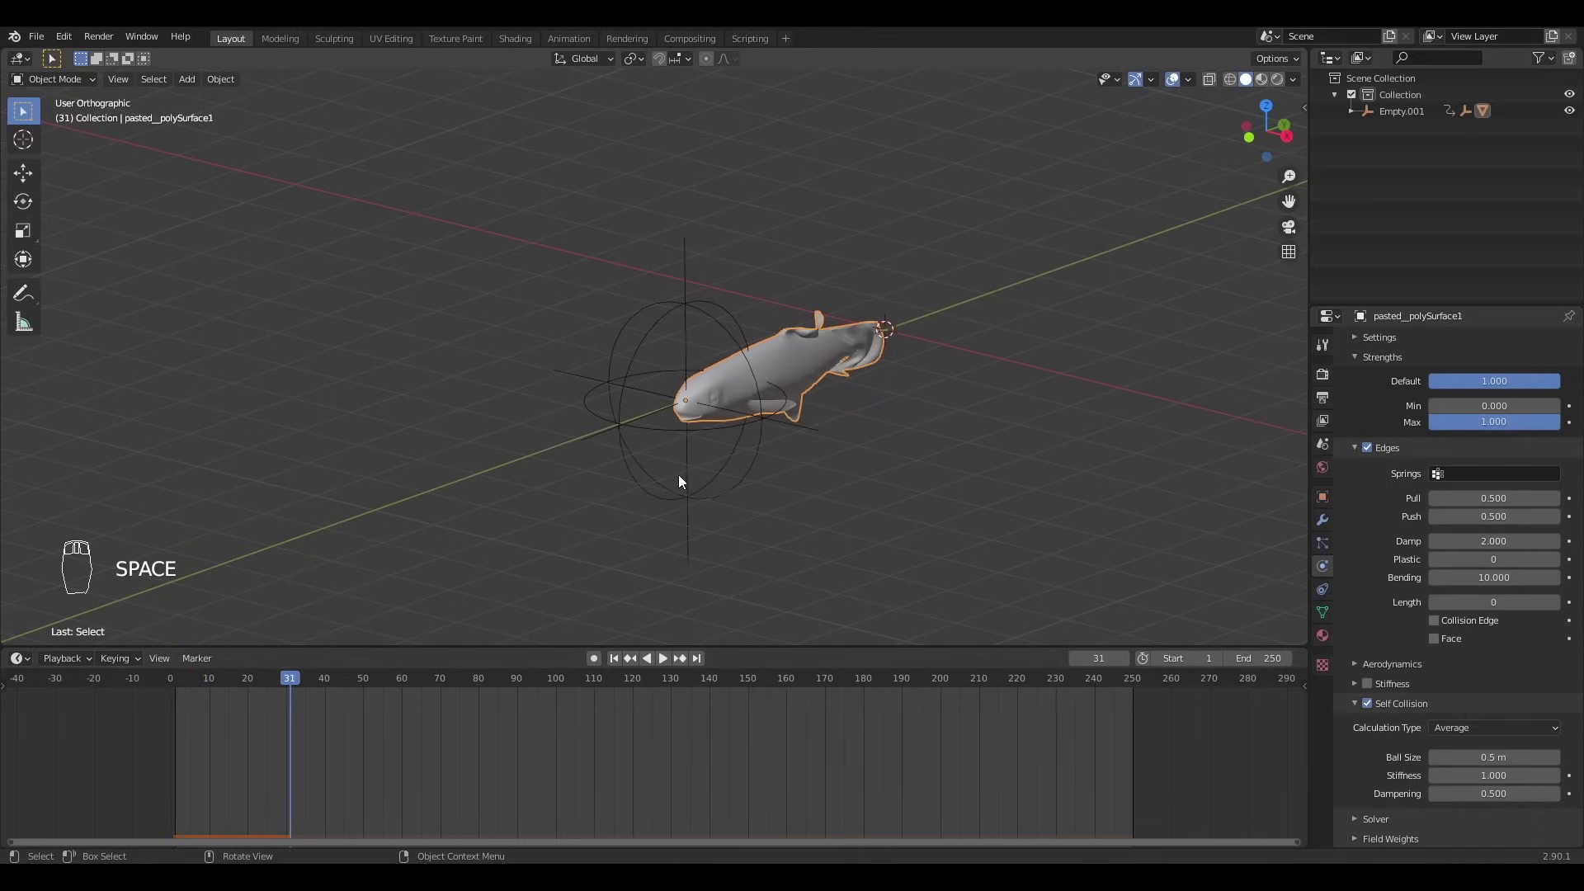
{"action": "middle_click_drag", "start_coordinate": [840, 415], "coordinate": [778, 409]}
{"action": "left_click_drag", "start_coordinate": [278, 684], "coordinate": [171, 683]}
- Add a Wind force field to the scene
{"action": "middle_click_drag", "start_coordinate": [587, 289], "coordinate": [534, 368], "text": "shift"}
{"action": "scroll", "coordinate": [534, 368], "scroll_direction": "down", "scroll_amount": 2}
{"action": "key", "text": "shift+a"}
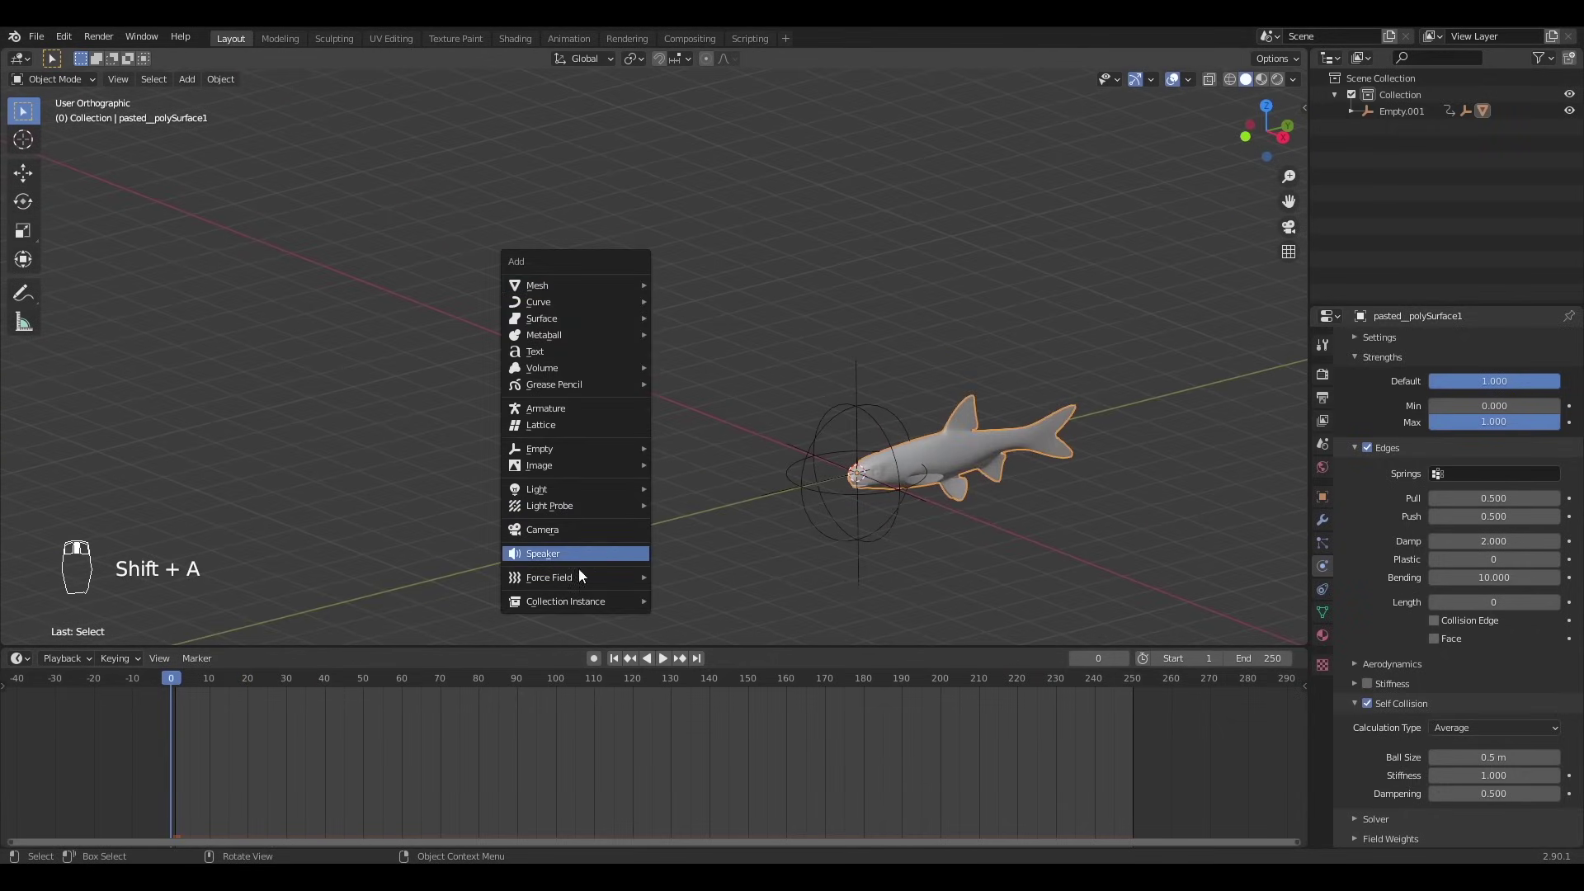
{"action": "mouse_move", "coordinate": [580, 577]}
{"action": "left_click", "coordinate": [695, 594]}
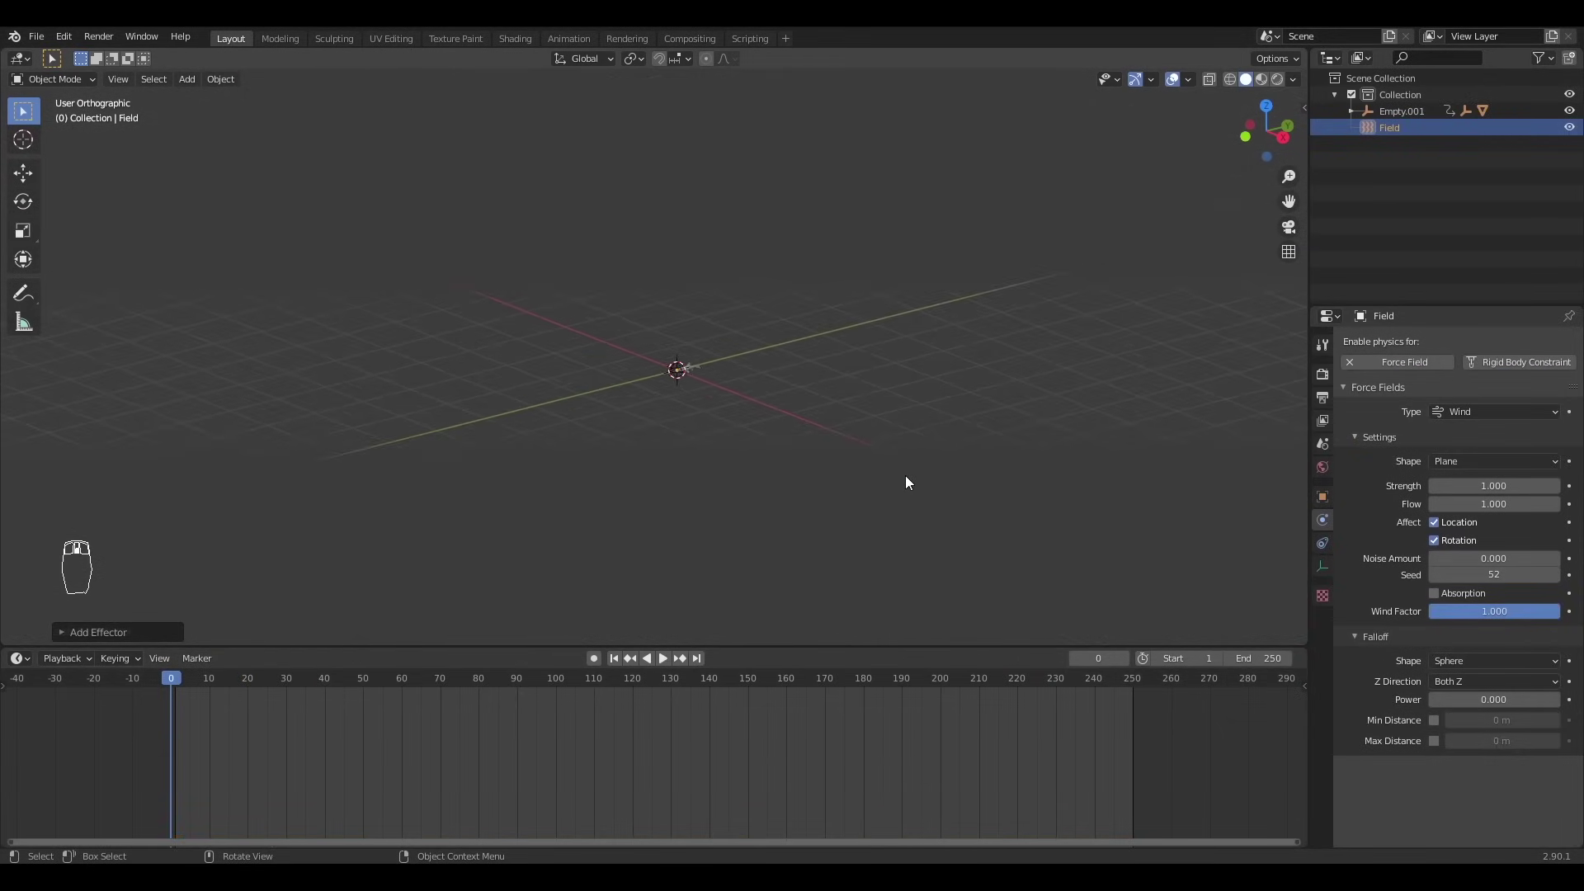
- Move the wind field in top view to a spot ahead of the fish and off to its side
{"action": "key", "text": "KP_7"}
{"action": "key", "text": "KP_Decimal"}
{"action": "key", "text": "g"}
{"action": "left_click", "coordinate": [791, 427]}
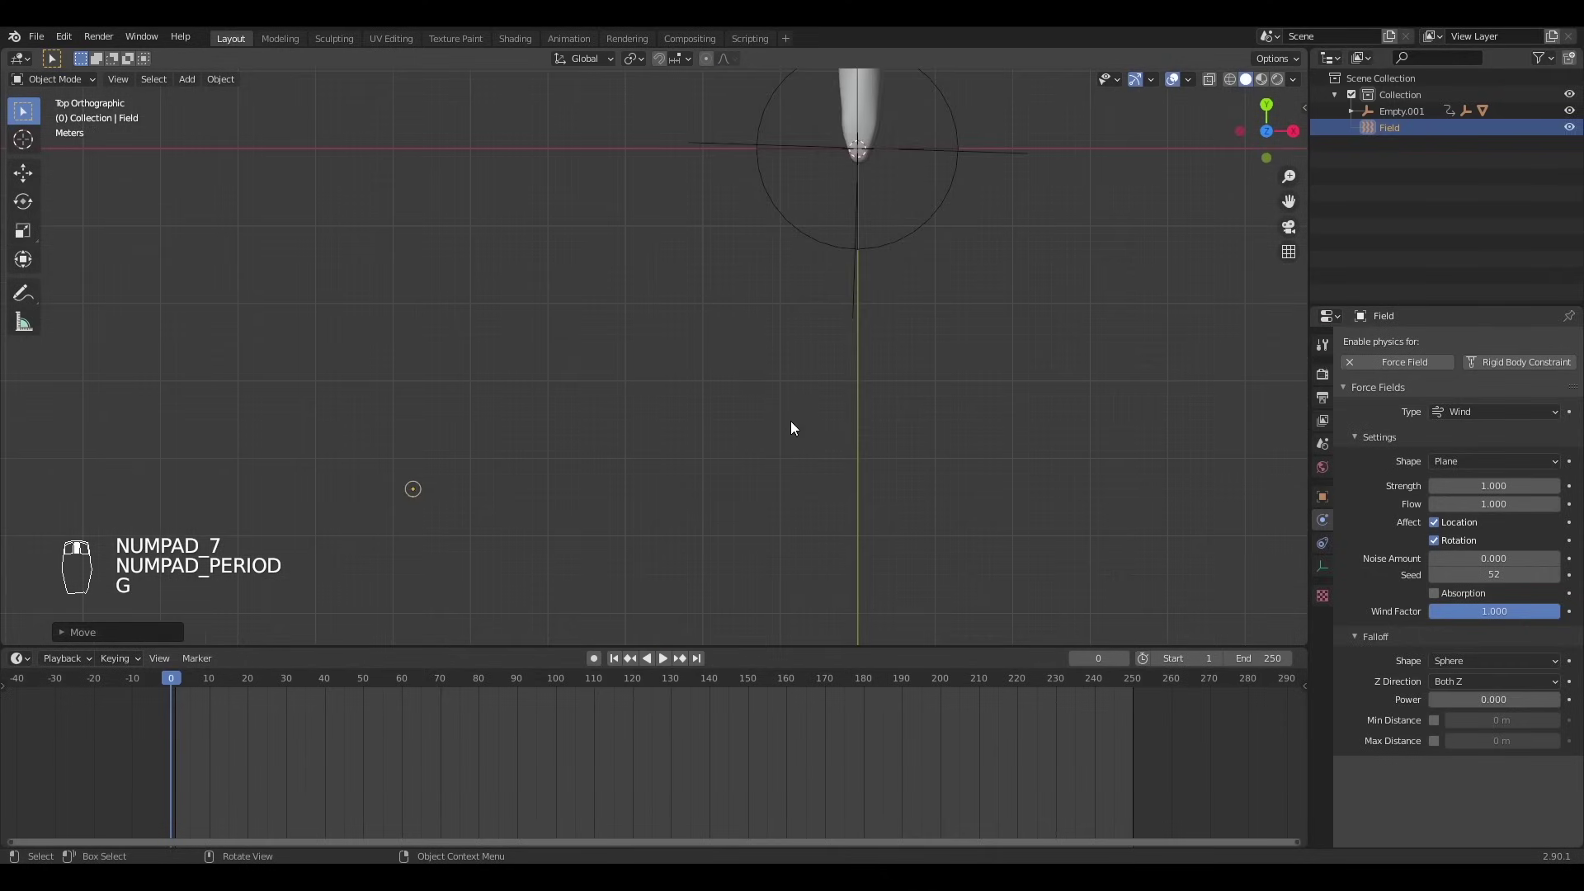
- Rotate the wind field in front view so it blows horizontally, and scale it up
{"action": "key", "text": "KP_1"}
{"action": "key", "text": "r"}
{"action": "left_click", "coordinate": [495, 462]}
{"action": "key", "text": "s"}
{"action": "left_click", "coordinate": [103, 515]}
{"action": "middle_click_drag", "start_coordinate": [103, 516], "coordinate": [205, 565]}
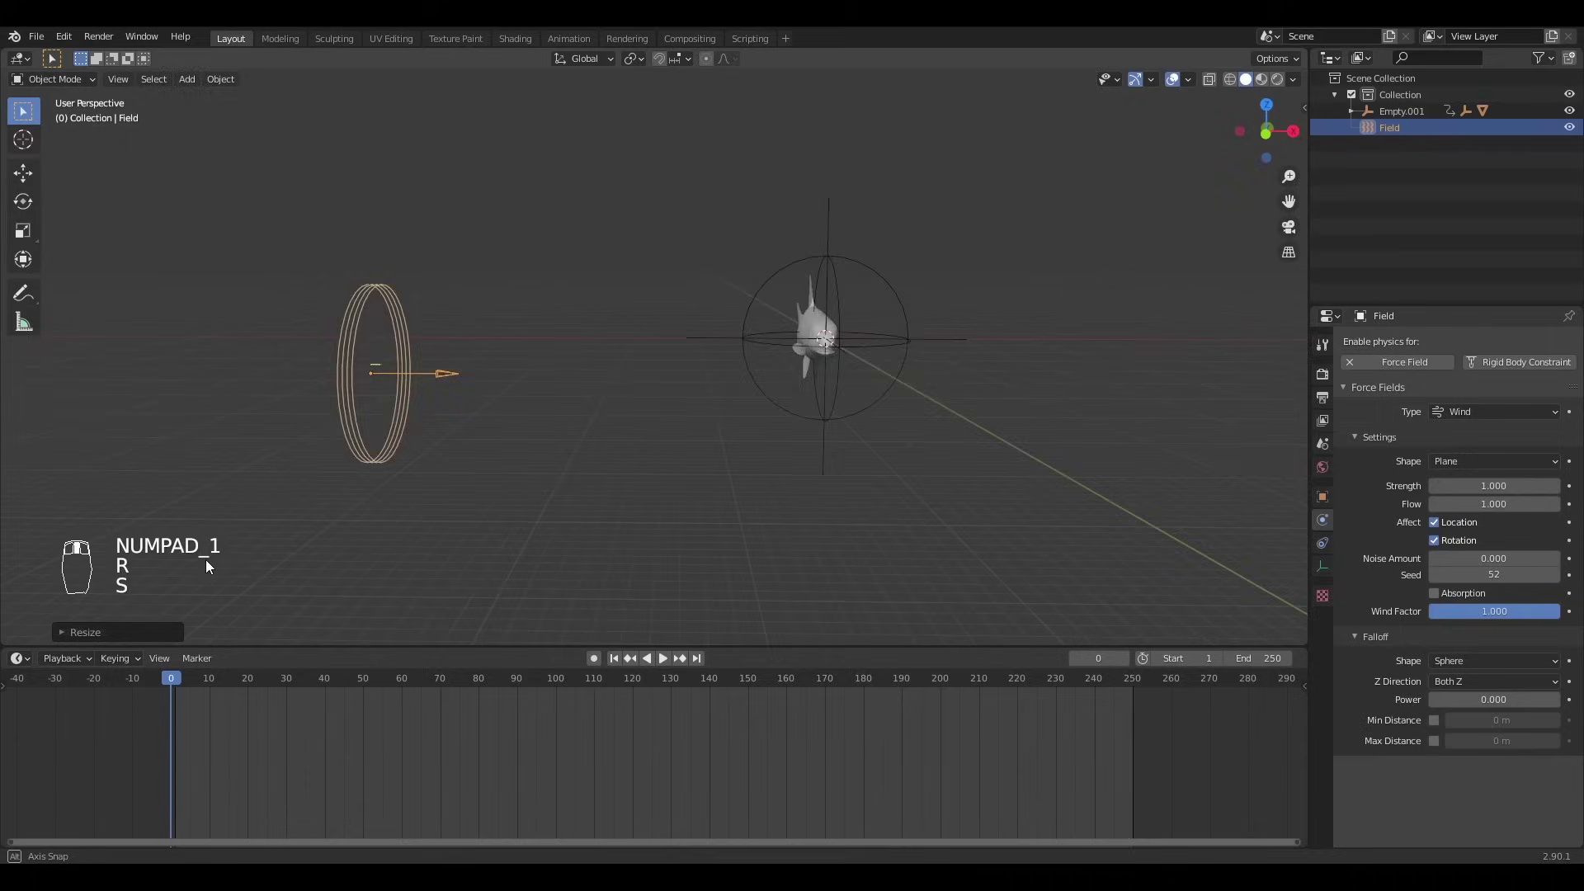
- Rotate the wind field in top view to blow along the fish's length and set its strength to 10
{"action": "key", "text": "KP_7"}
{"action": "key", "text": "r"}
{"action": "left_click", "coordinate": [616, 460]}
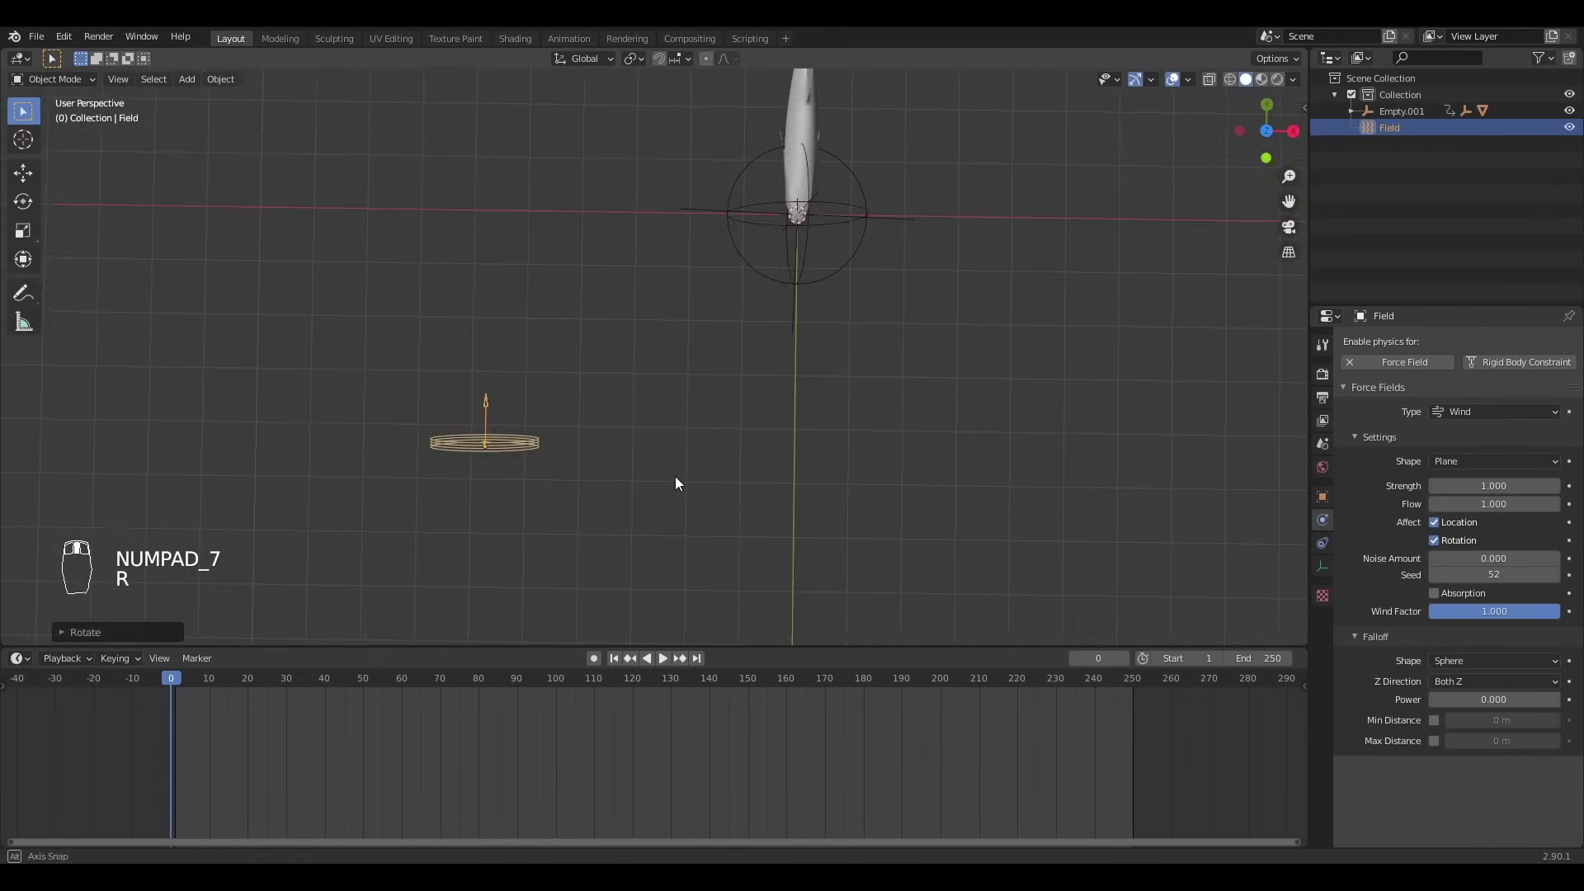
{"action": "middle_click_drag", "start_coordinate": [675, 482], "coordinate": [990, 462]}
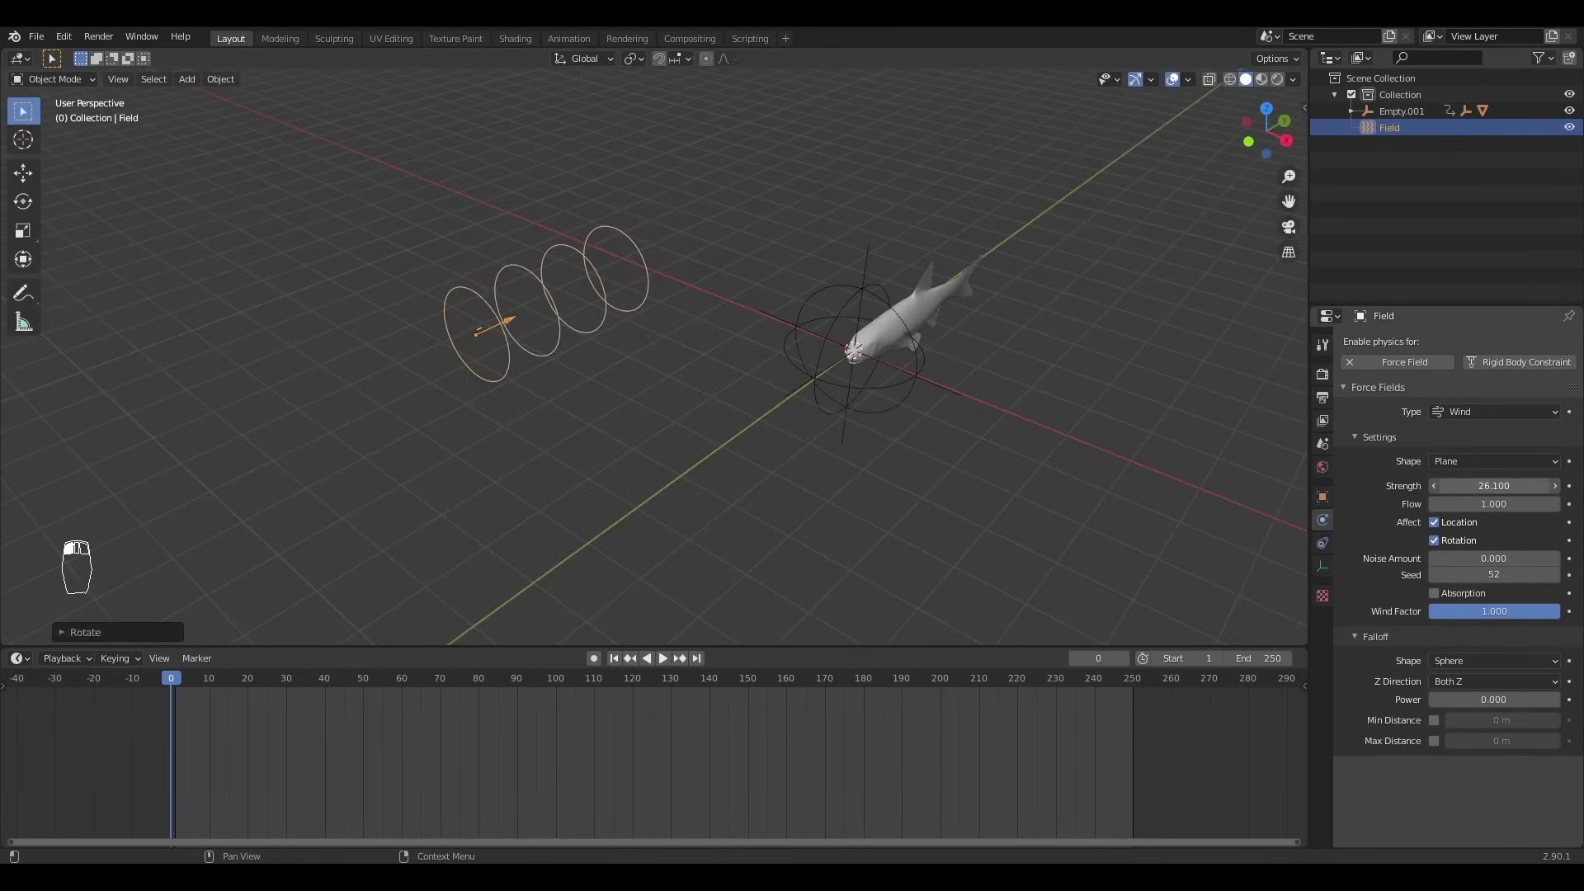
{"action": "key", "text": "Return"}
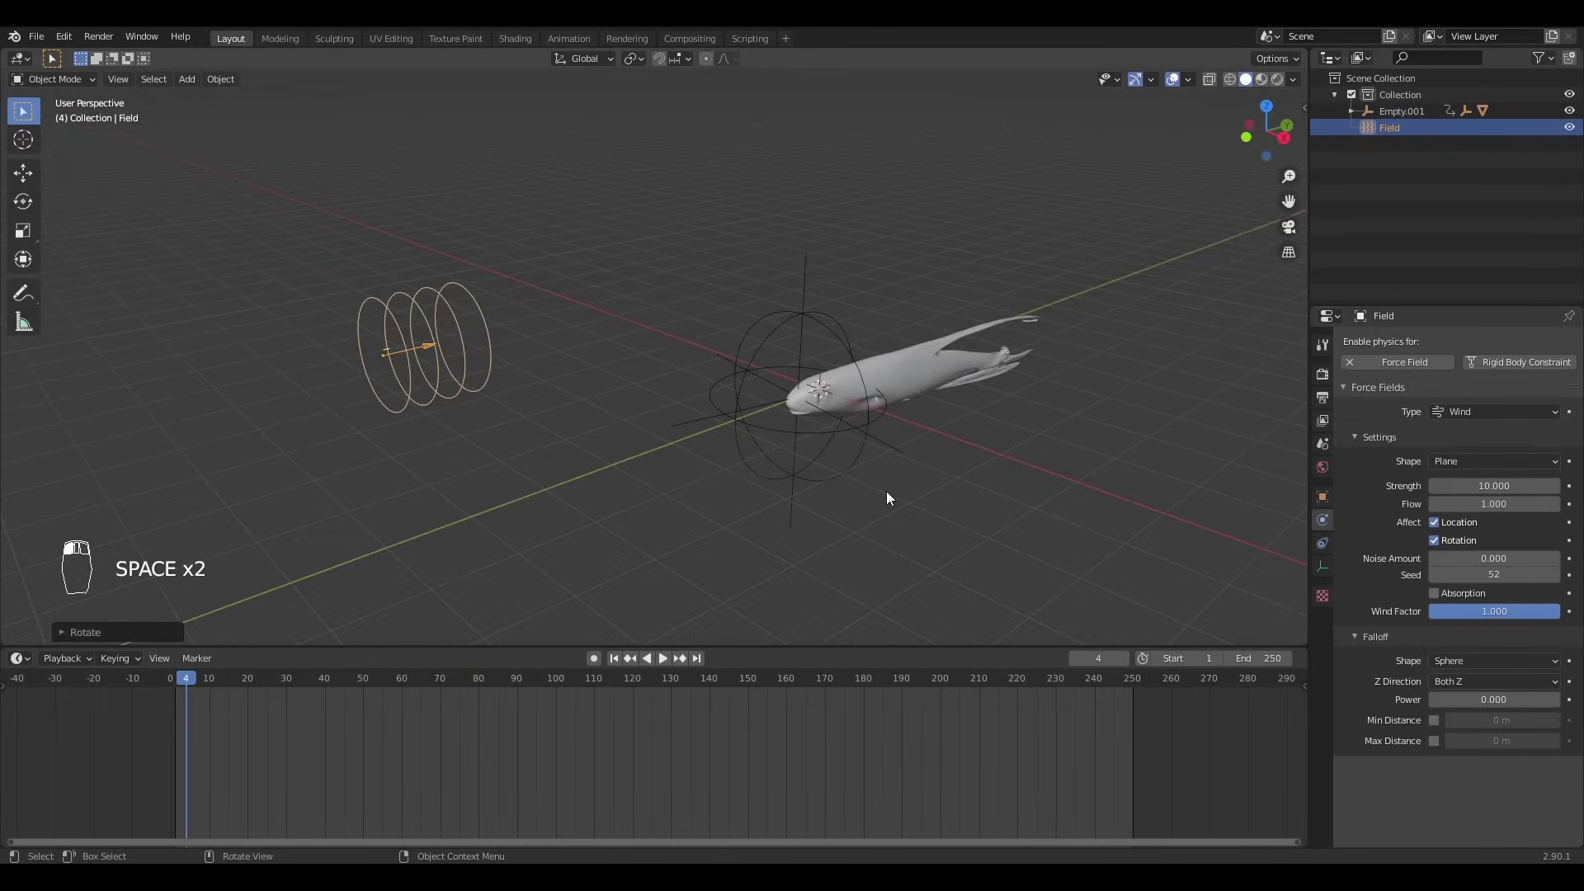
- Play the simulation from the start to examine the wind's effect on the fins and tail
{"action": "middle_click_drag", "start_coordinate": [886, 492], "coordinate": [799, 467]}
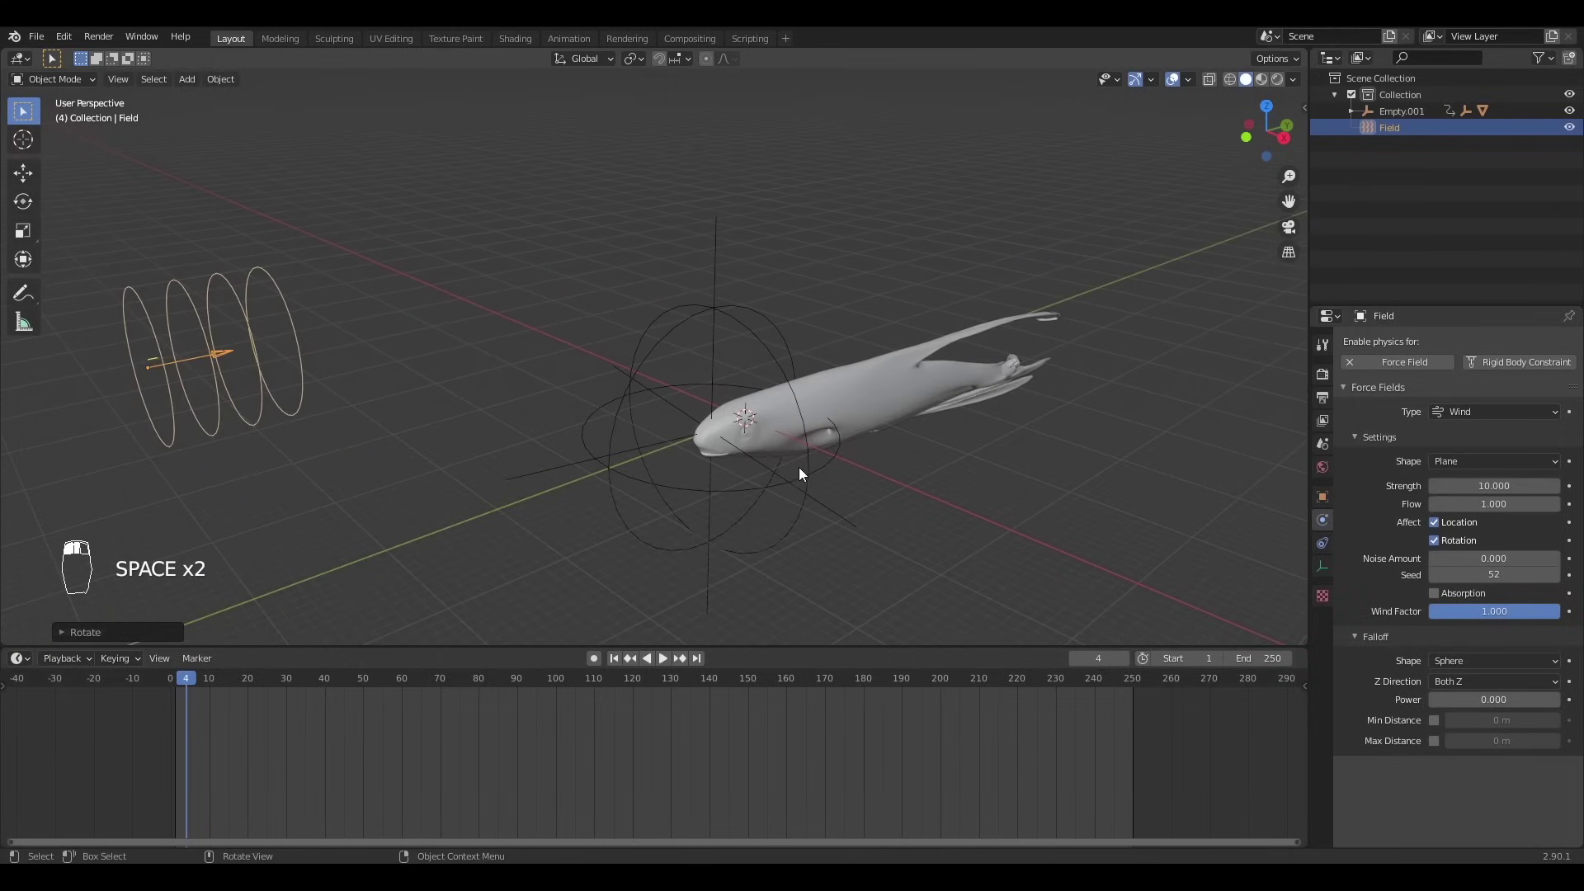
{"action": "left_click", "coordinate": [170, 677]}
{"action": "key", "text": "space"}
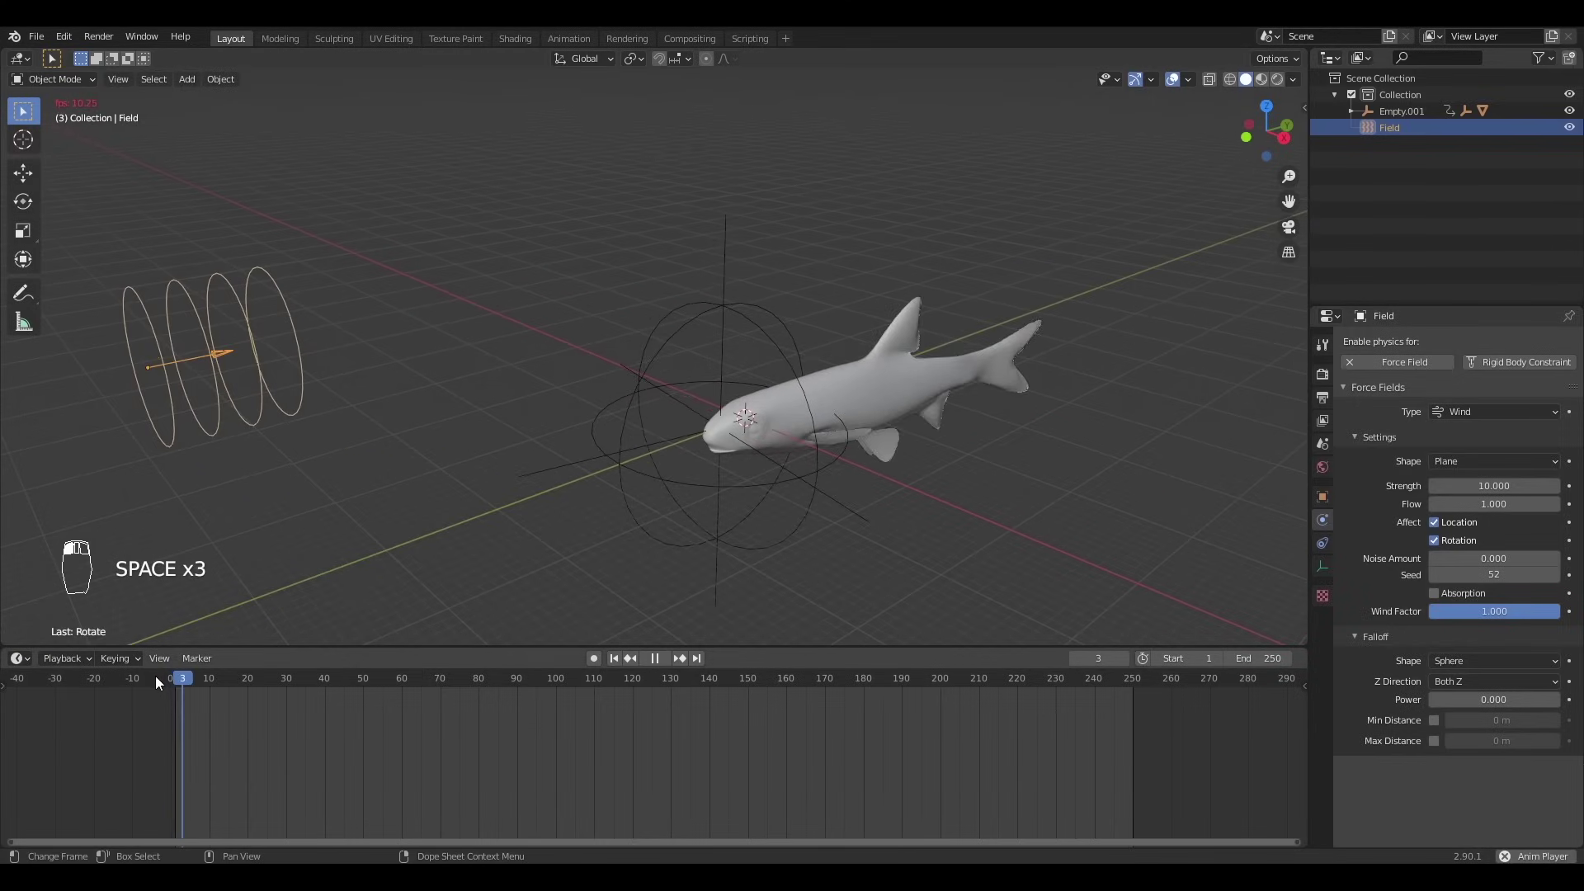
{"action": "scroll", "coordinate": [880, 422], "scroll_direction": "down", "scroll_amount": 2}
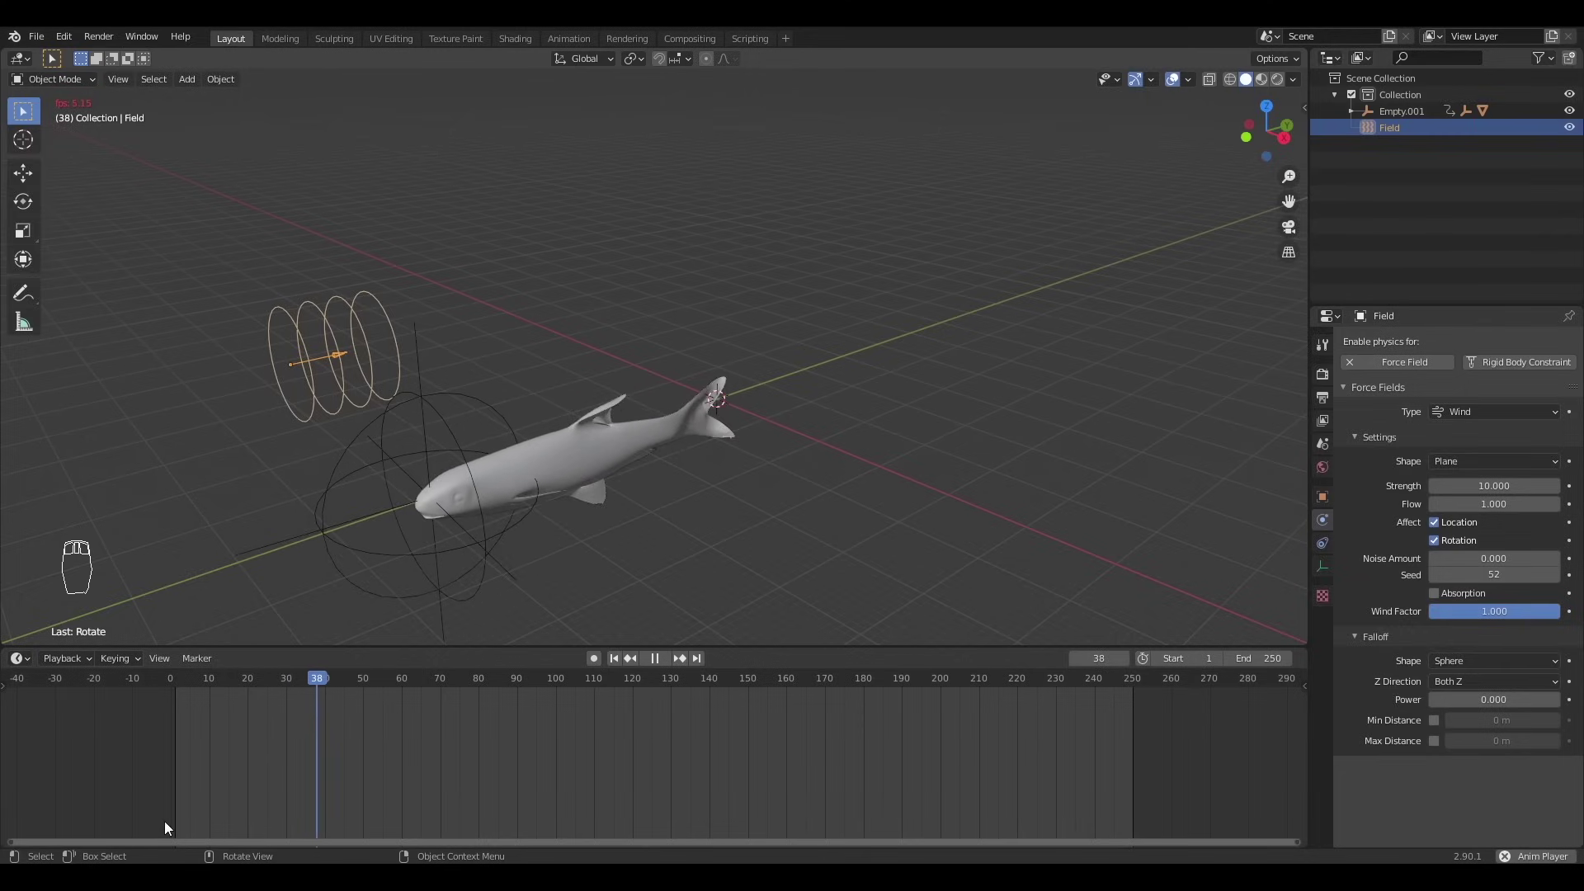
{"action": "key", "text": "space"}
- Set the fish's soft body edge damping to 50 and replay the simulation from the start with the fish deselected
{"action": "left_click", "coordinate": [561, 454]}
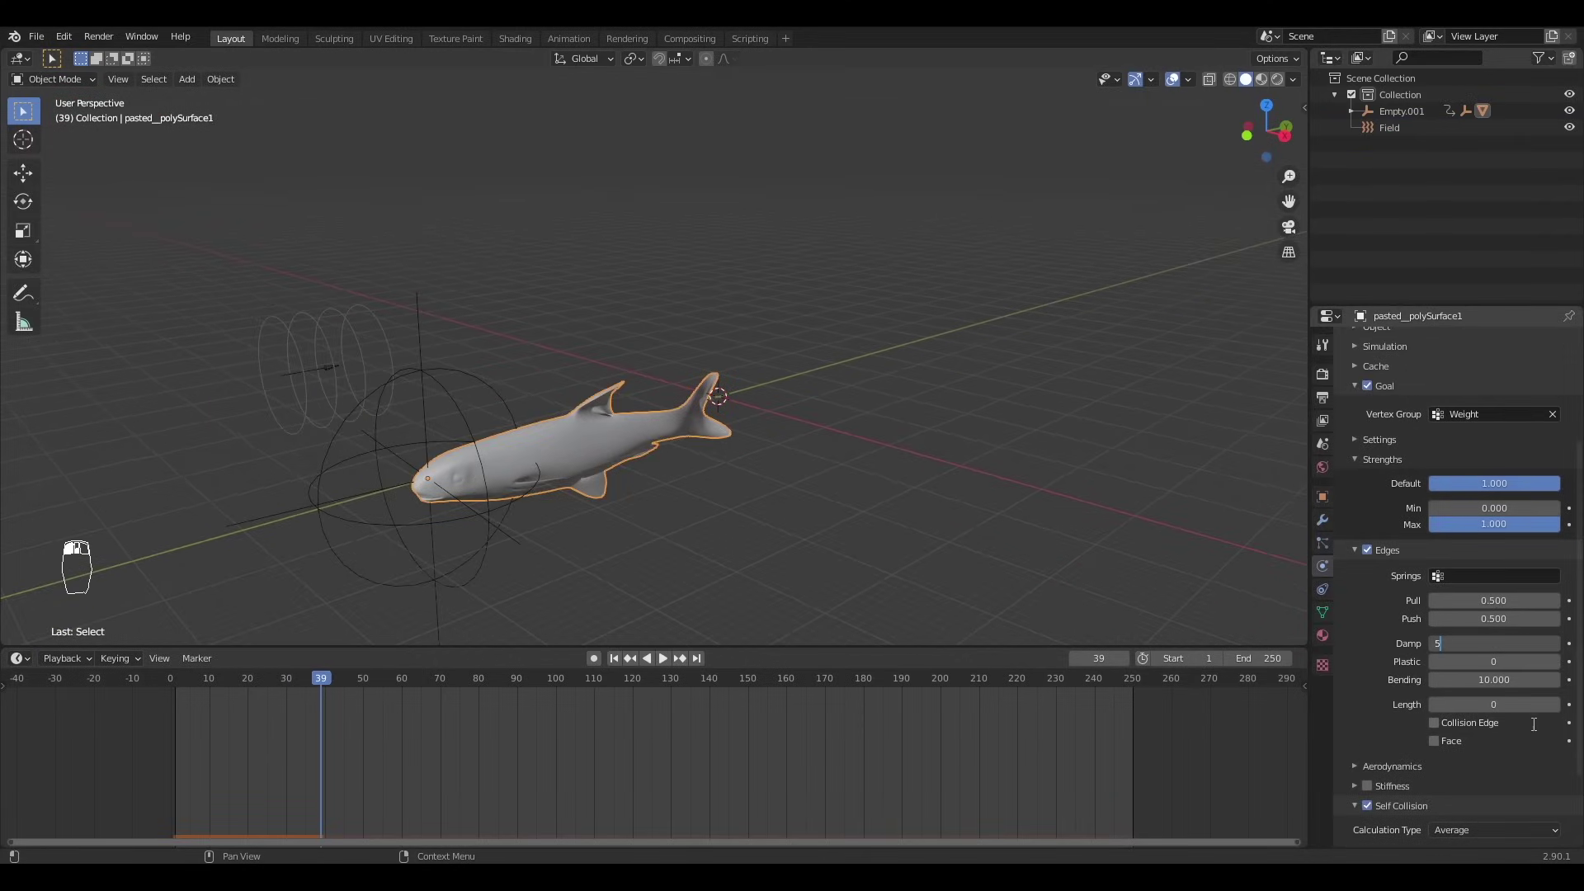
{"action": "left_click", "coordinate": [155, 678]}
{"action": "key", "text": "space"}
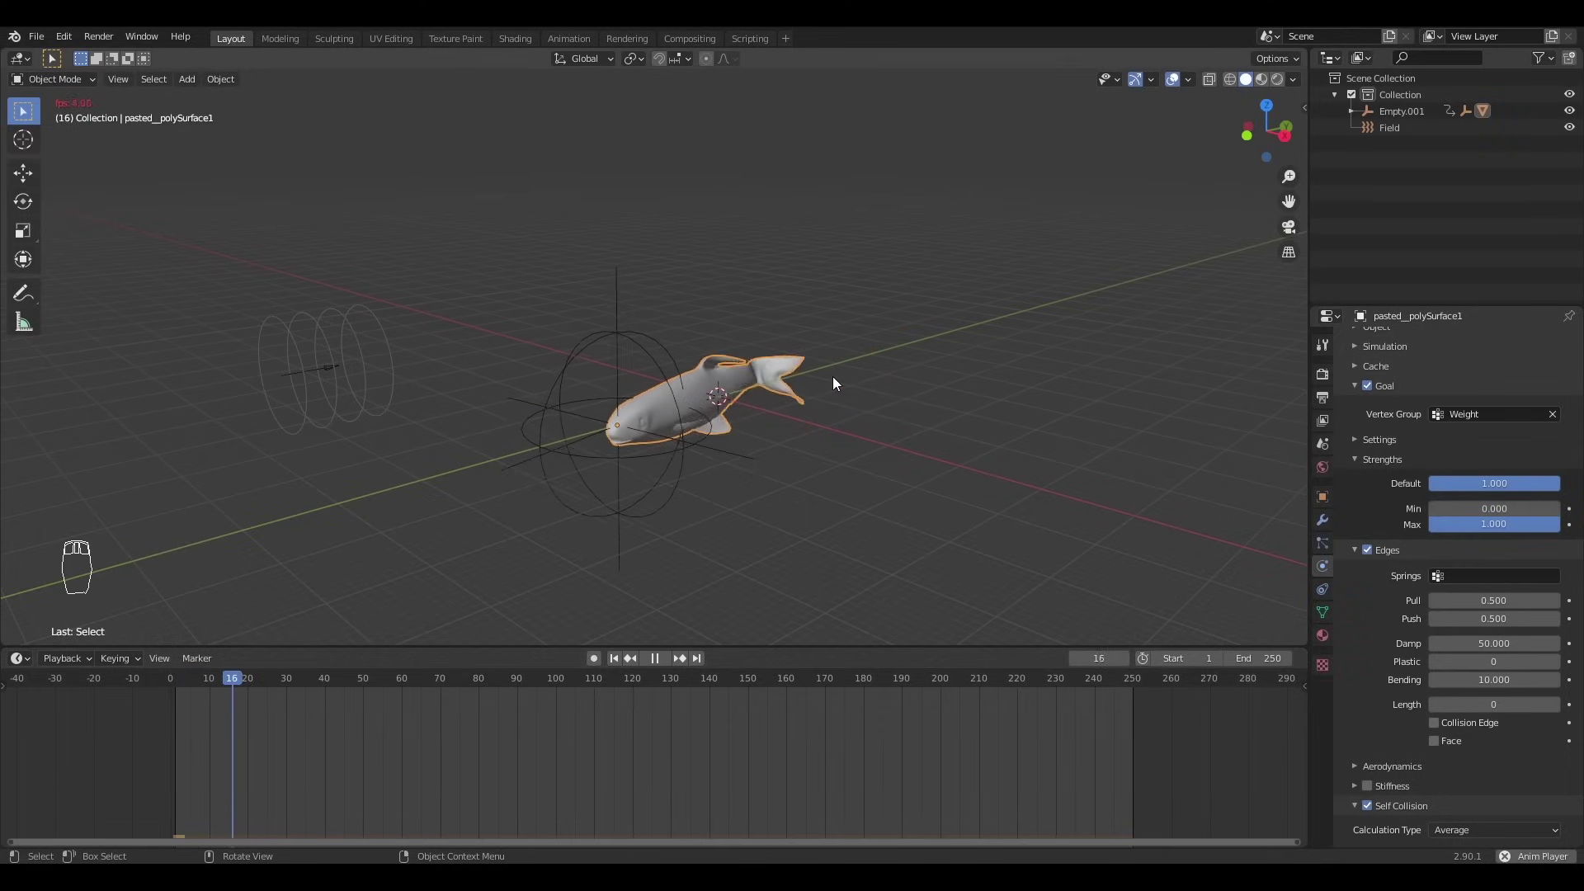
{"action": "key", "text": "alt+a"}
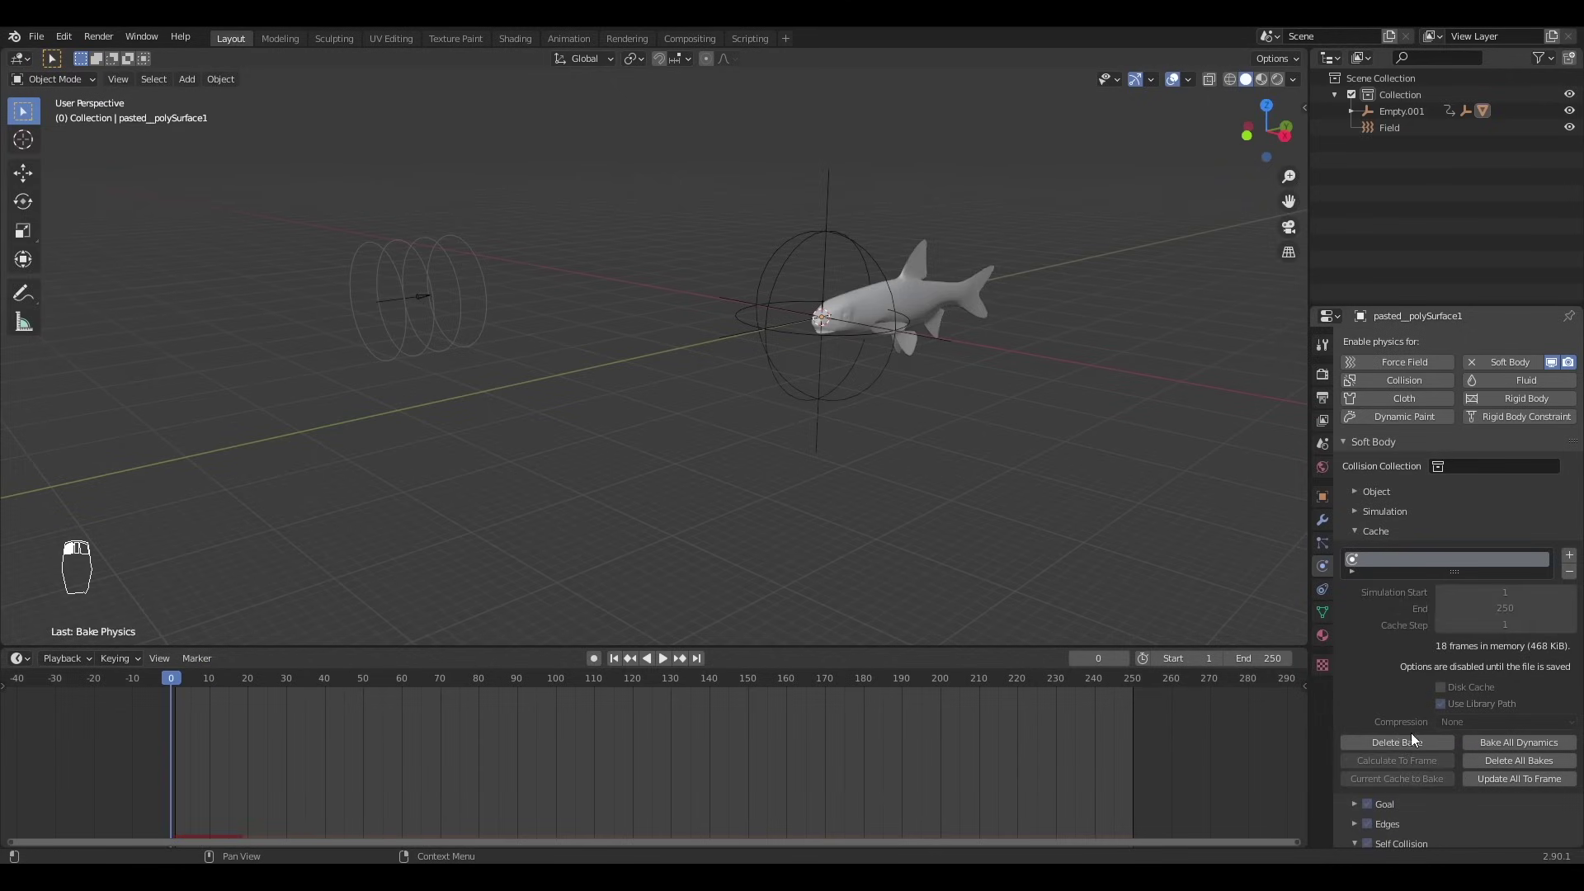
- Delete the fish's soft body bake and toggle the viewport overlays while the simulation plays
{"action": "left_click", "coordinate": [1411, 739]}
{"action": "left_click", "coordinate": [1411, 740]}
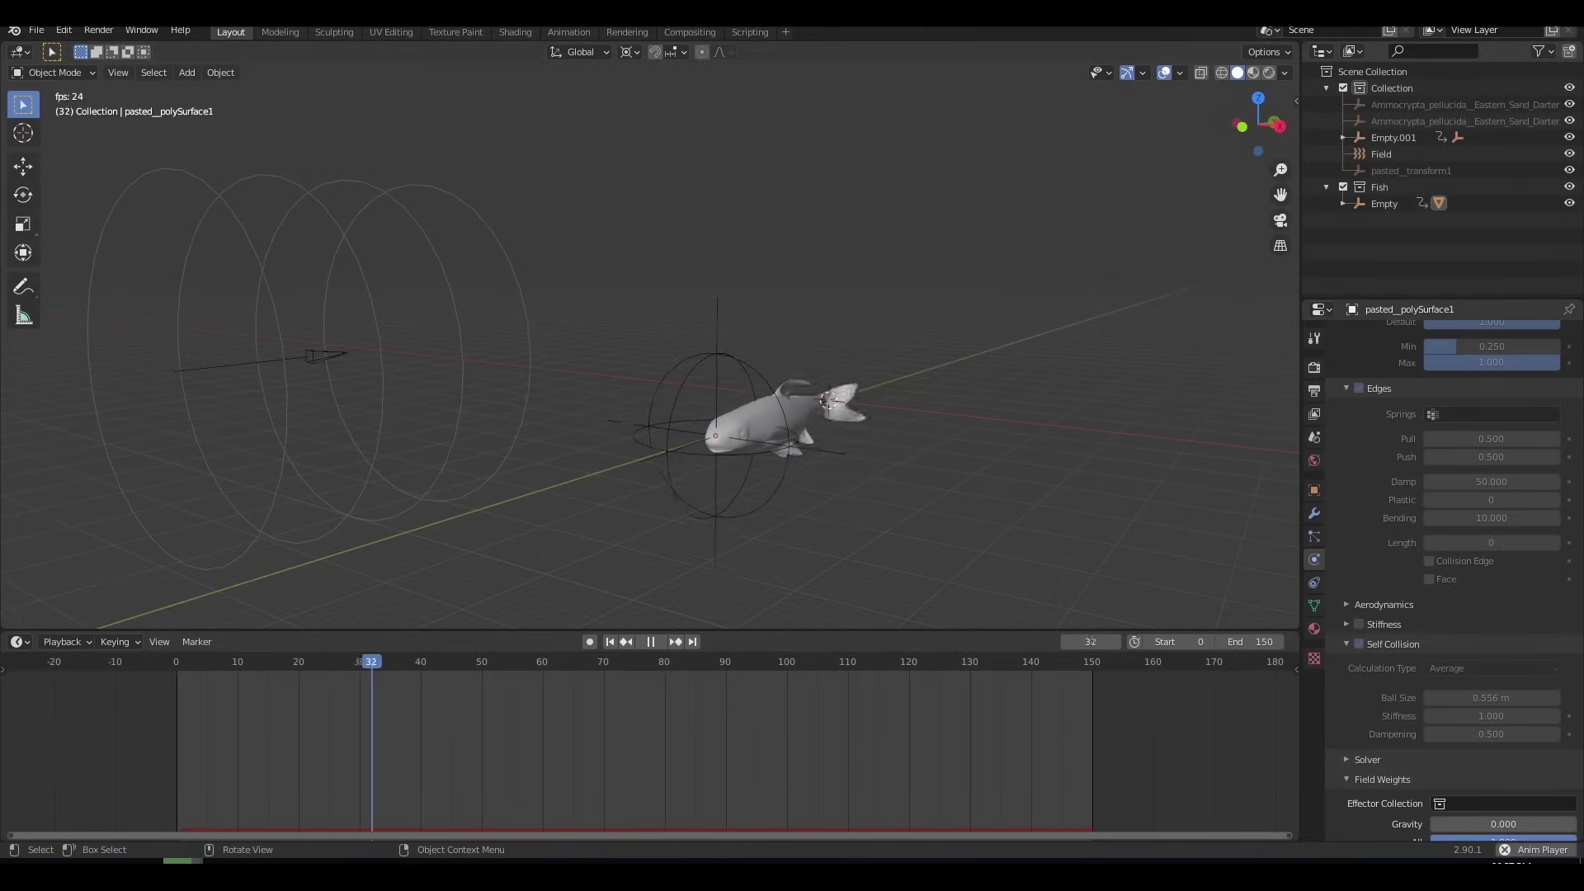
{"action": "left_click", "coordinate": [1164, 72]}
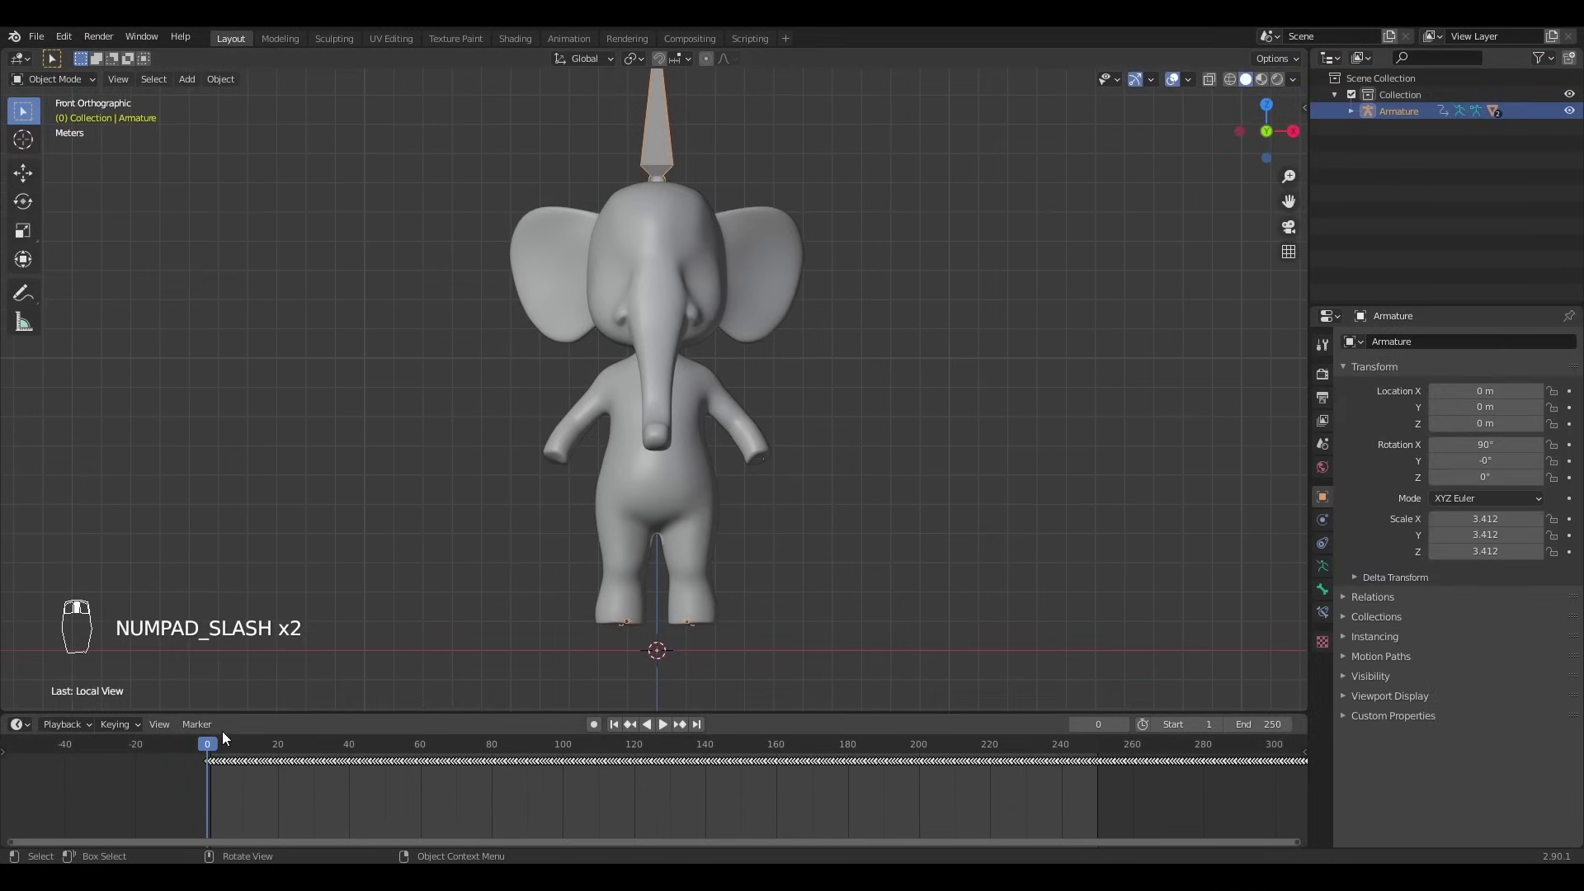
- Play the elephant's armature animation from frame 0 and deselect everything
{"action": "mouse_move", "coordinate": [221, 735]}
{"action": "left_mouse_down"}
{"action": "mouse_move", "coordinate": [381, 738]}
{"action": "mouse_move", "coordinate": [210, 741]}
{"action": "left_mouse_up"}
{"action": "key", "text": "space"}
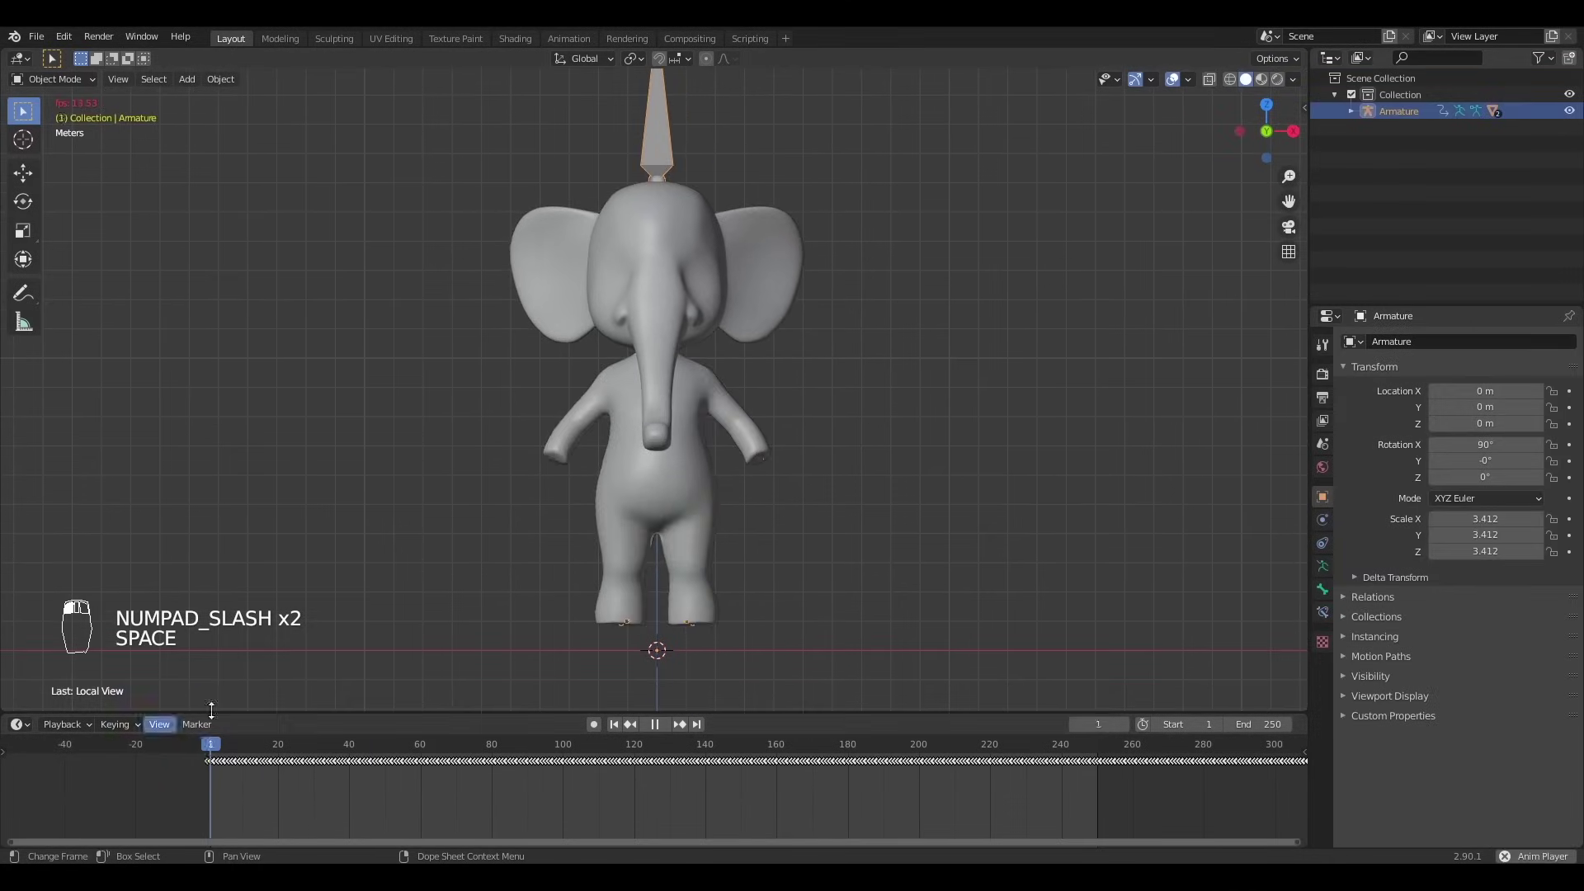
{"action": "key", "text": "alt+a"}
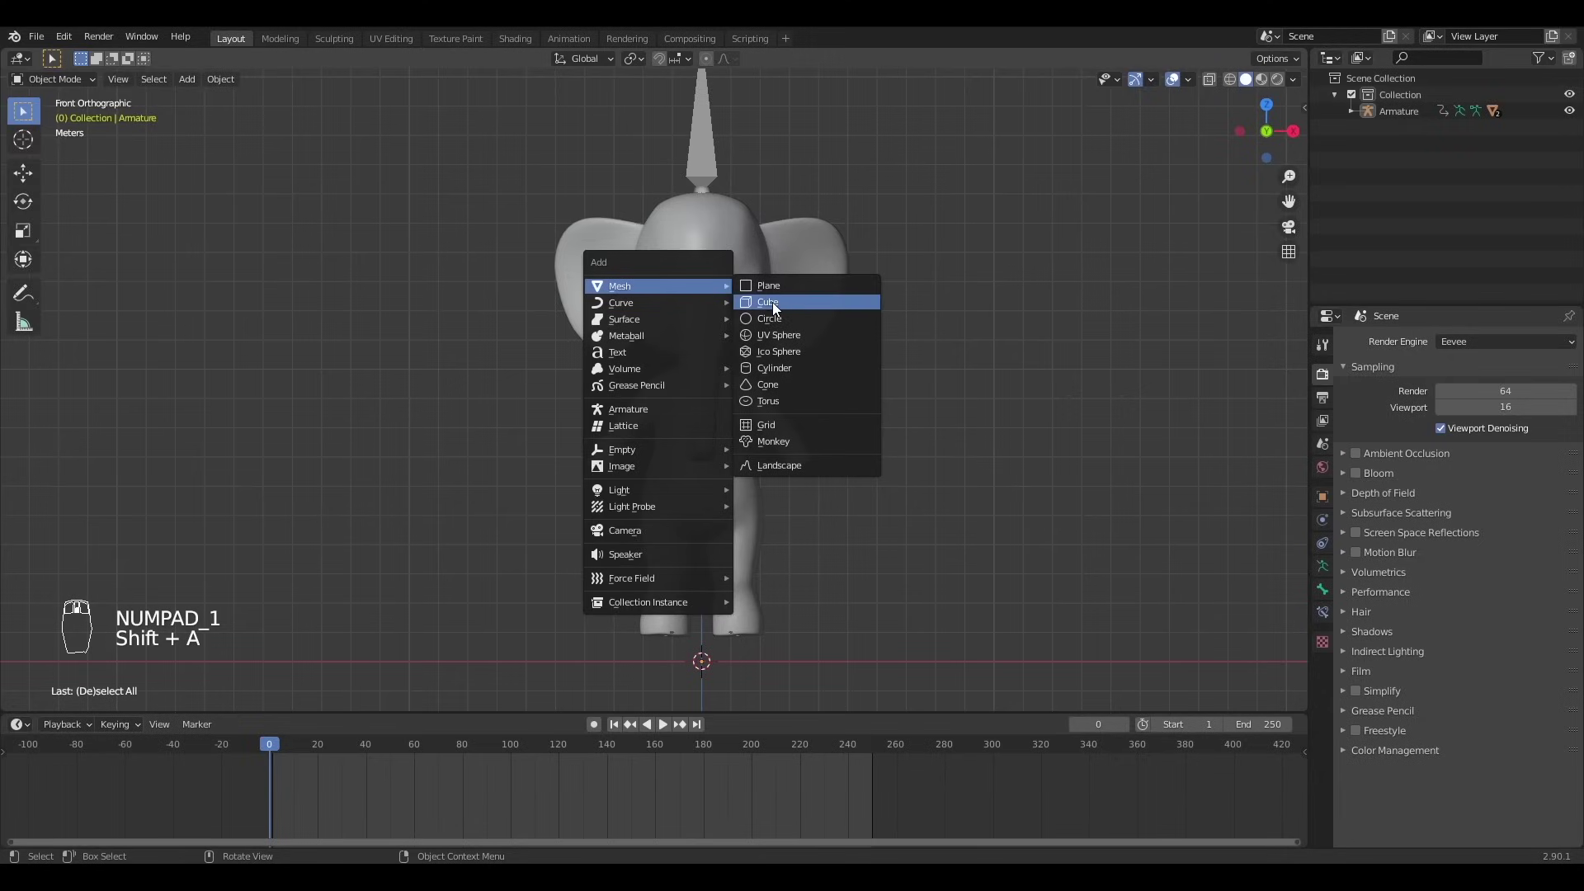
- Add a cube over the base of the elephant's trunk and give it a Subdivision Surface modifier
{"action": "left_click", "coordinate": [773, 302]}
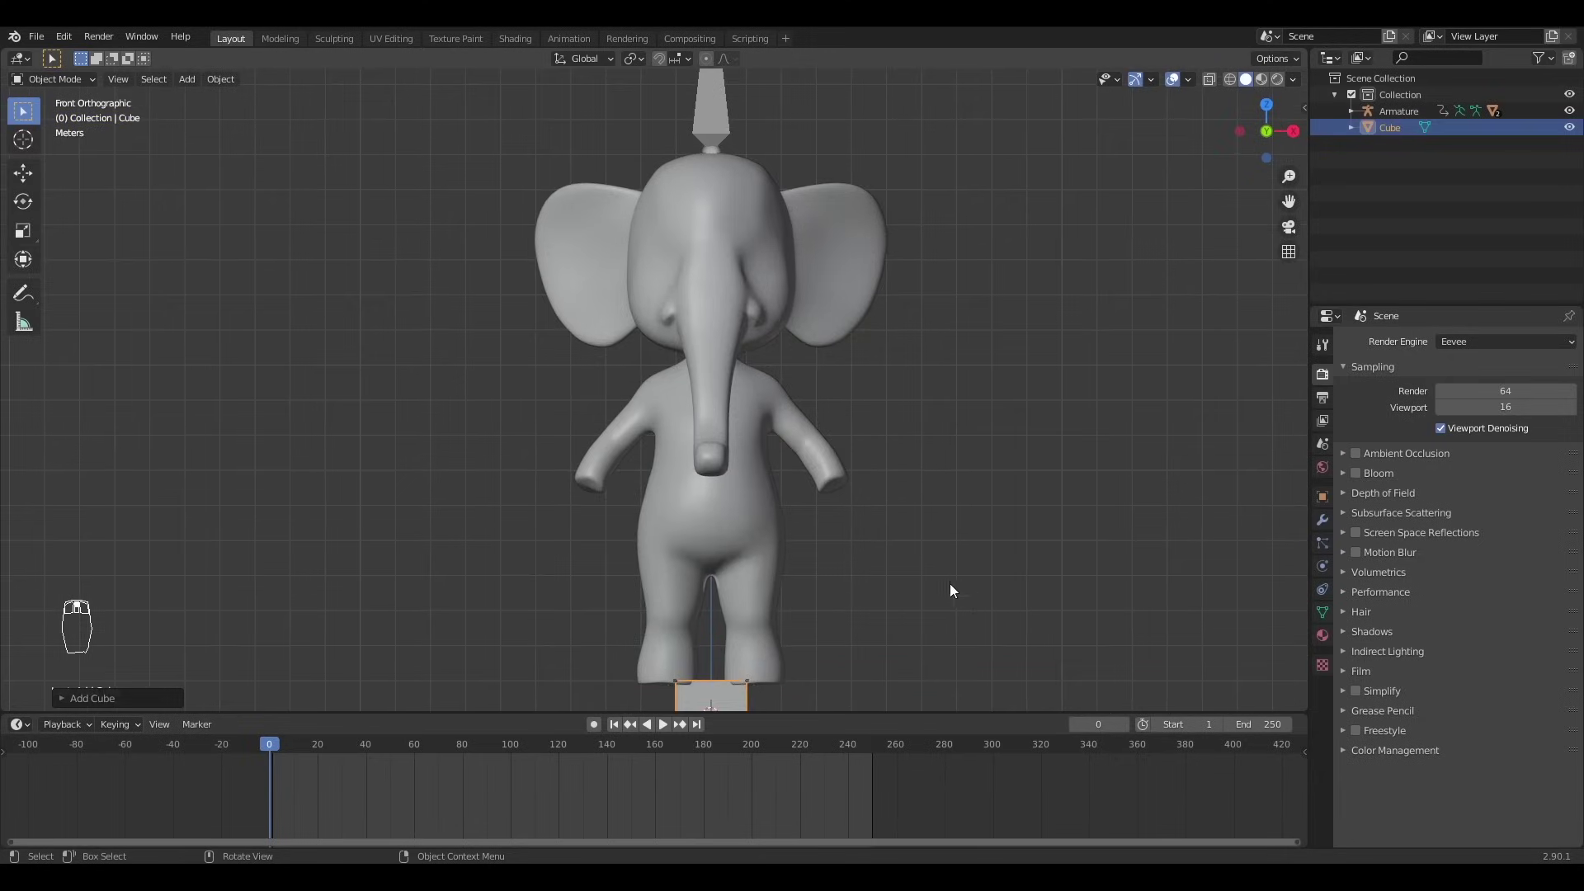
{"action": "key", "text": "g"}
{"action": "left_click", "coordinate": [875, 452]}
{"action": "scroll", "coordinate": [876, 452], "scroll_direction": "up", "scroll_amount": 2}
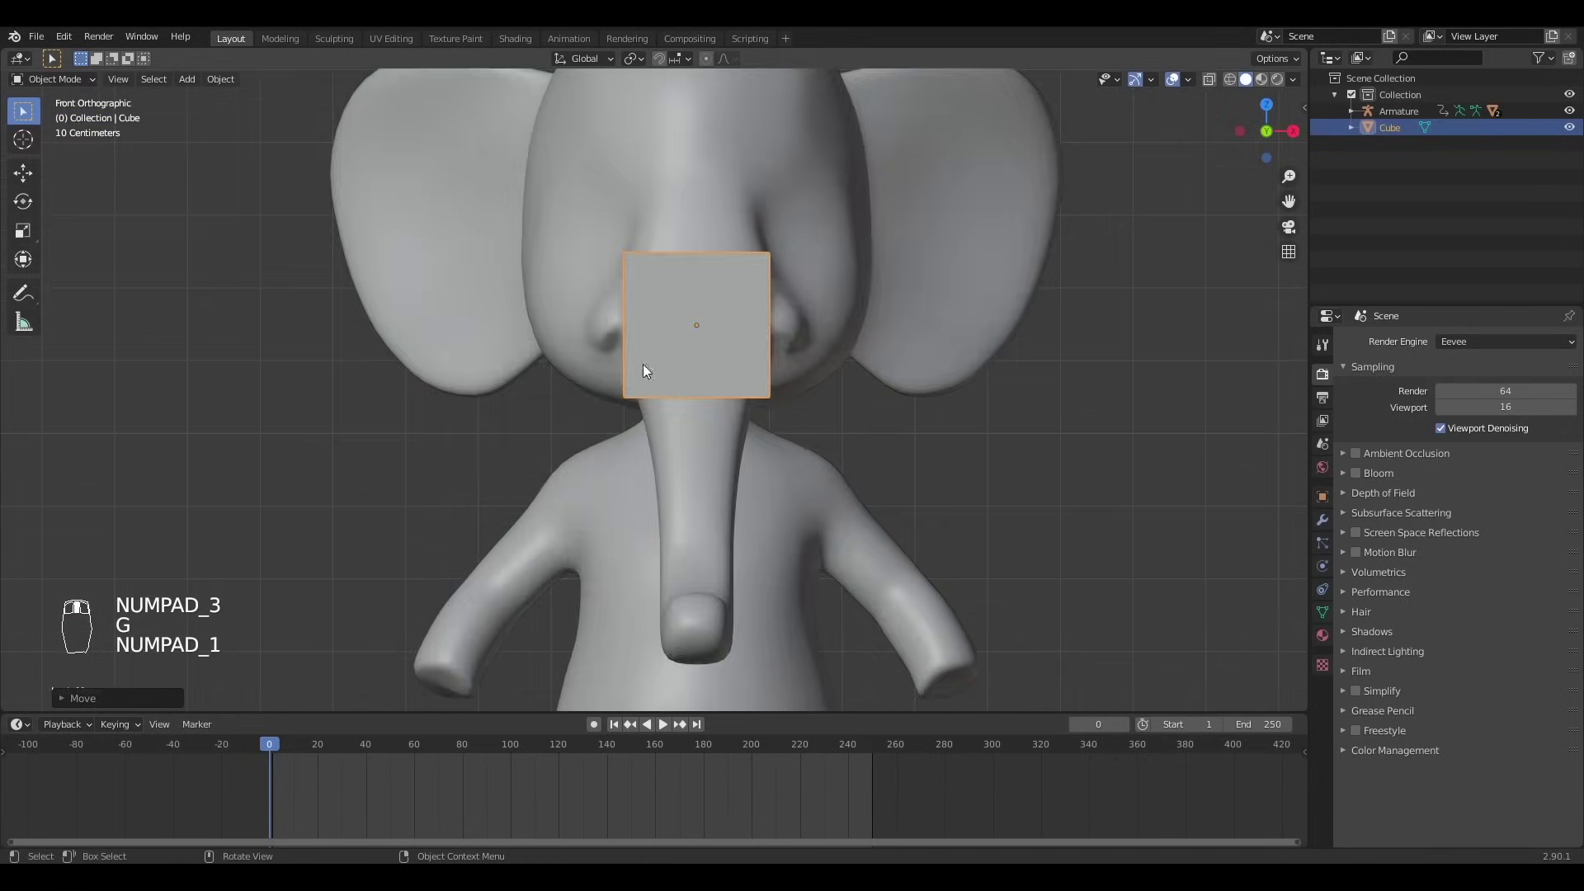
{"action": "left_click", "coordinate": [1317, 521]}
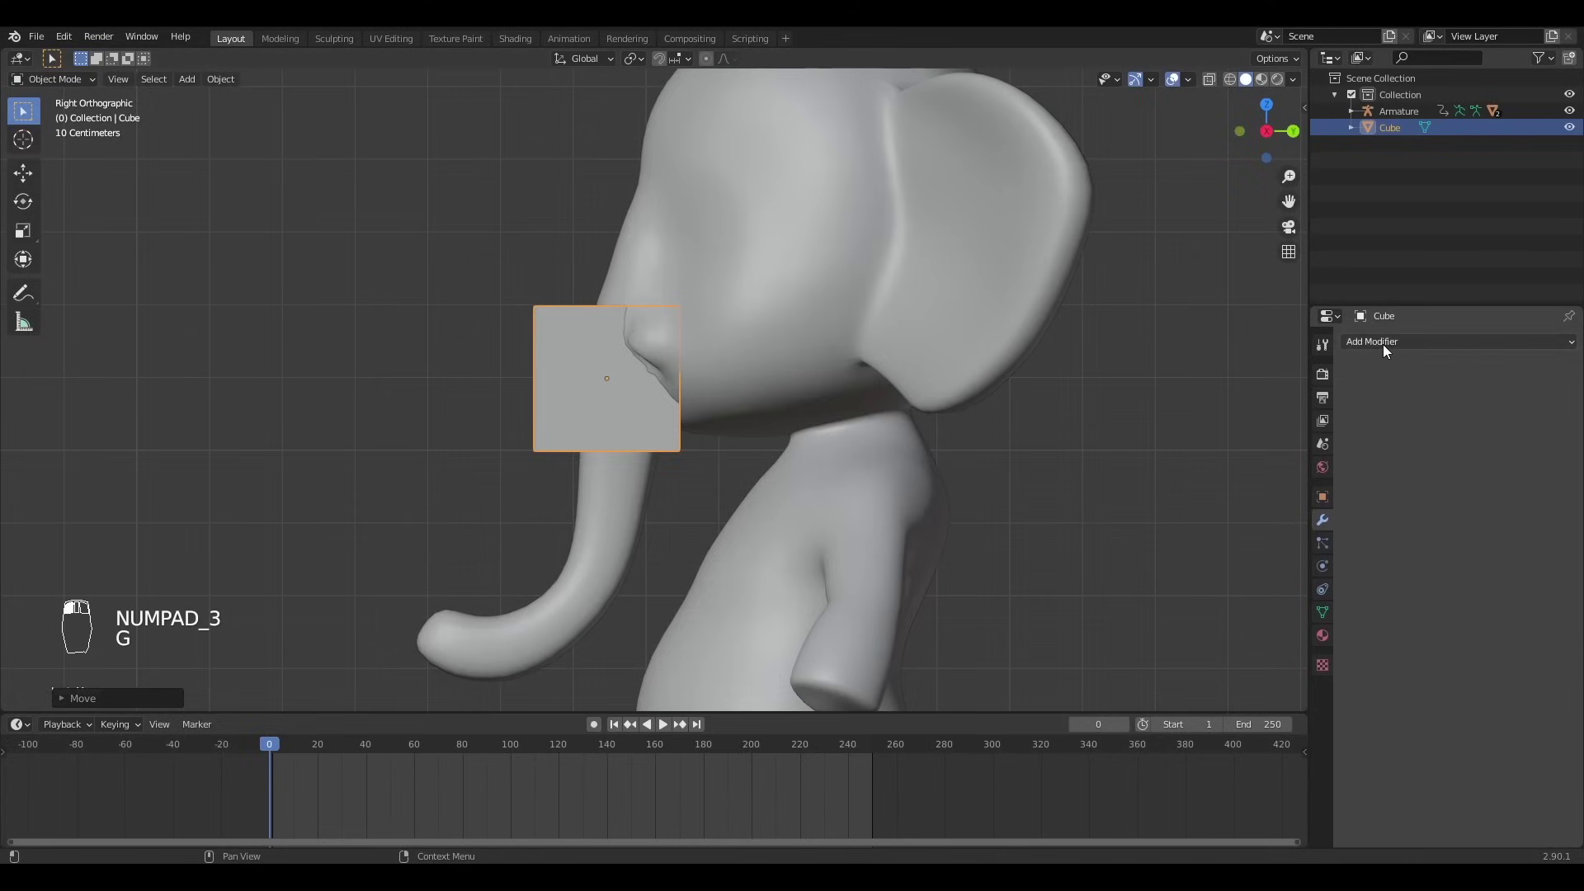
{"action": "left_click", "coordinate": [1385, 342]}
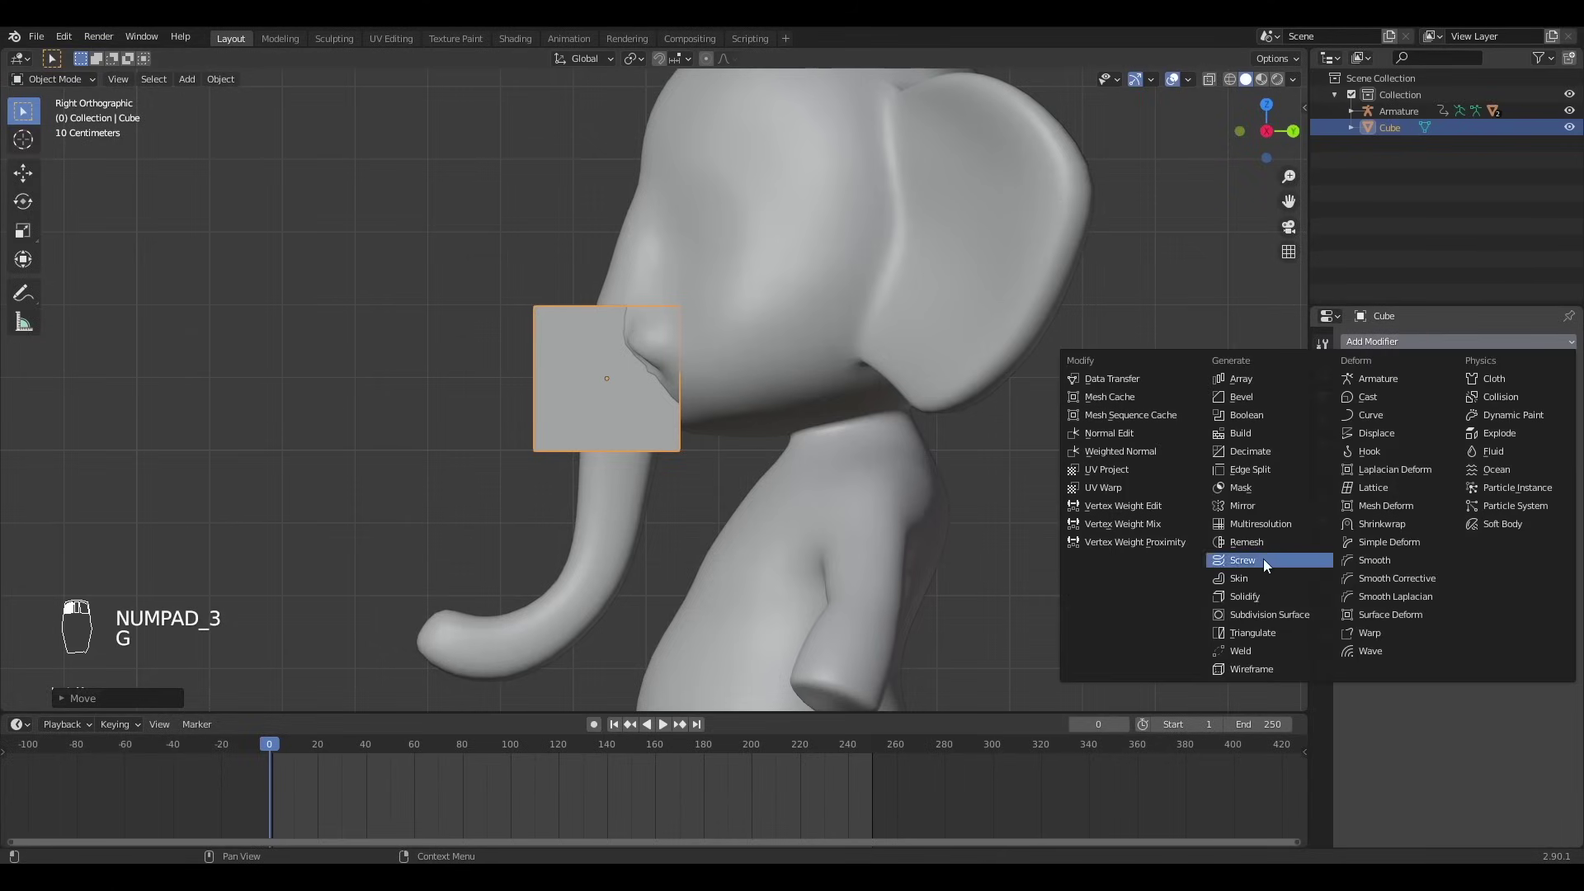
{"action": "left_click", "coordinate": [1240, 611]}
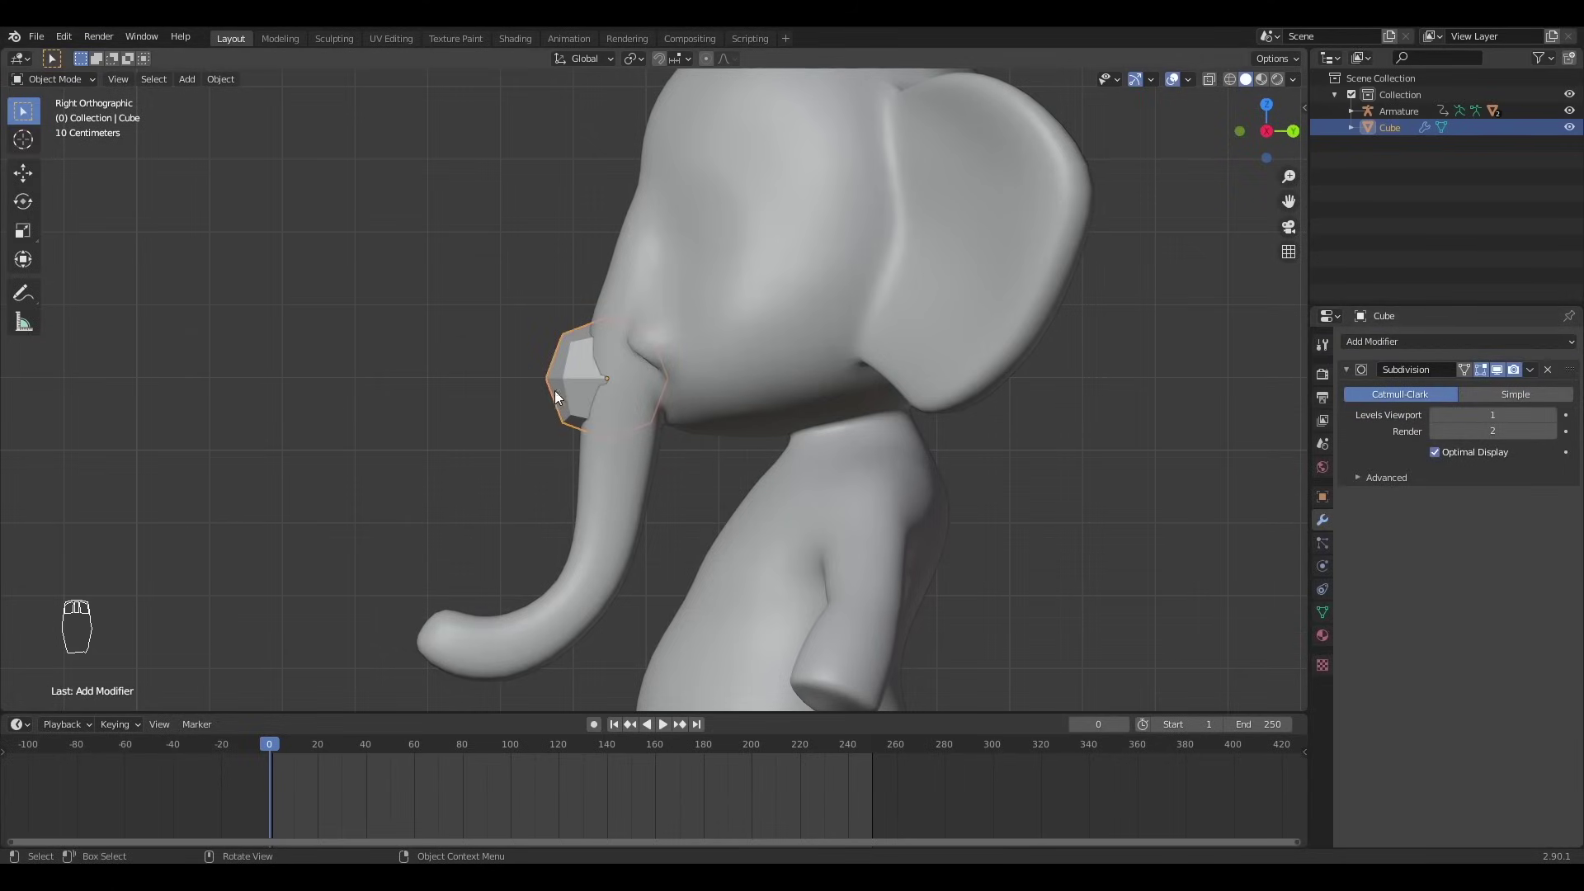
- In wireframe side view, move and scale the cube's whole mesh to fit around the upper part of the trunk
{"action": "middle_click_drag", "start_coordinate": [555, 390], "coordinate": [584, 376]}
{"action": "key", "text": "Tab"}
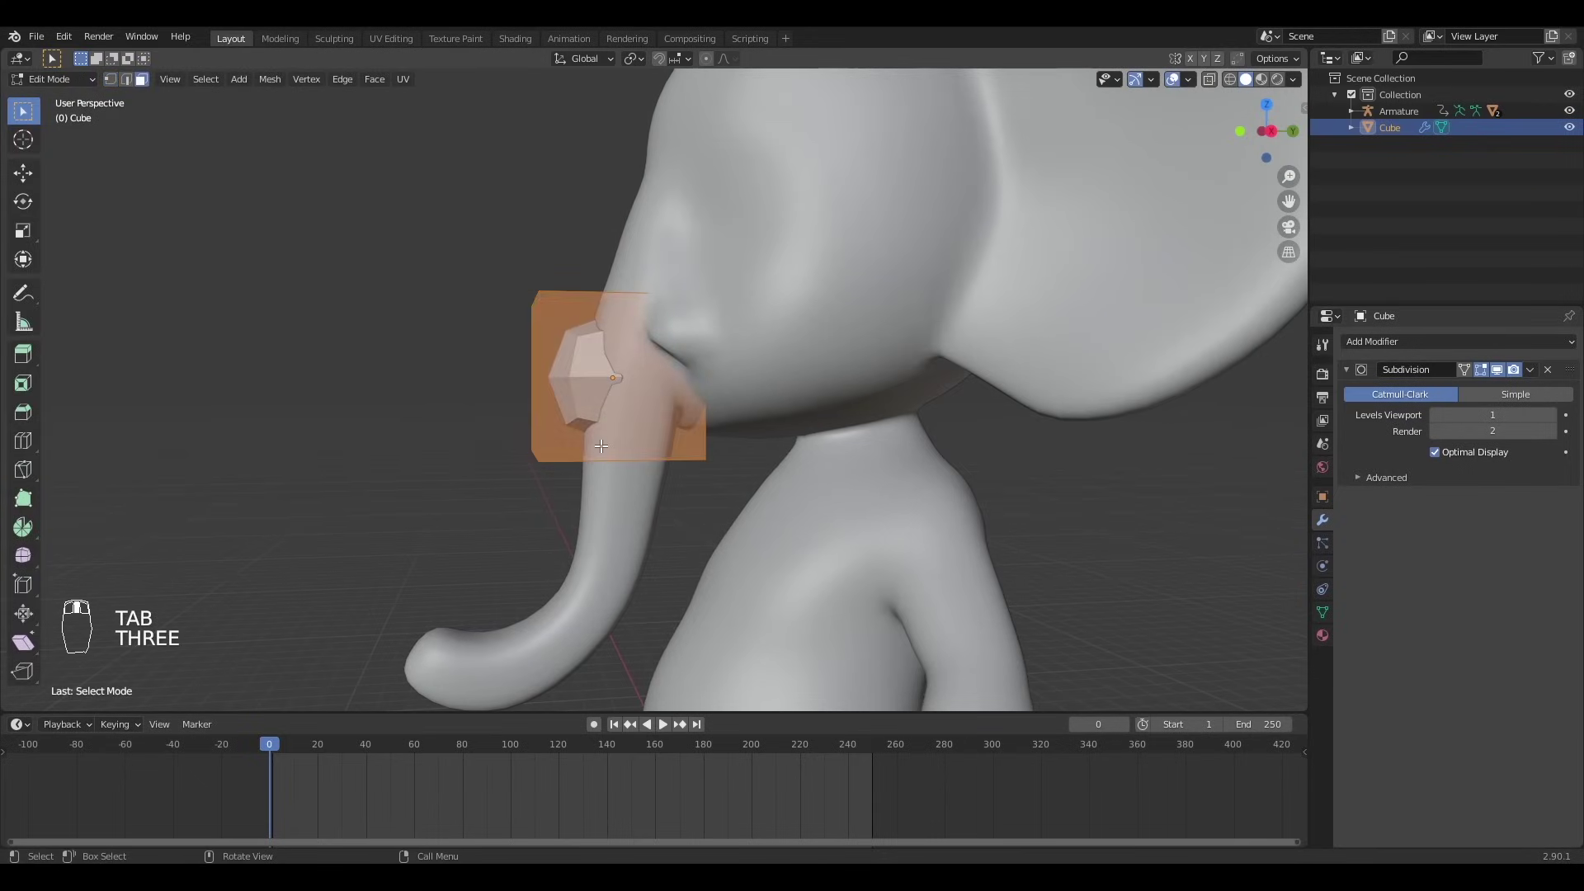
{"action": "middle_click_drag", "start_coordinate": [655, 549], "coordinate": [130, 186]}
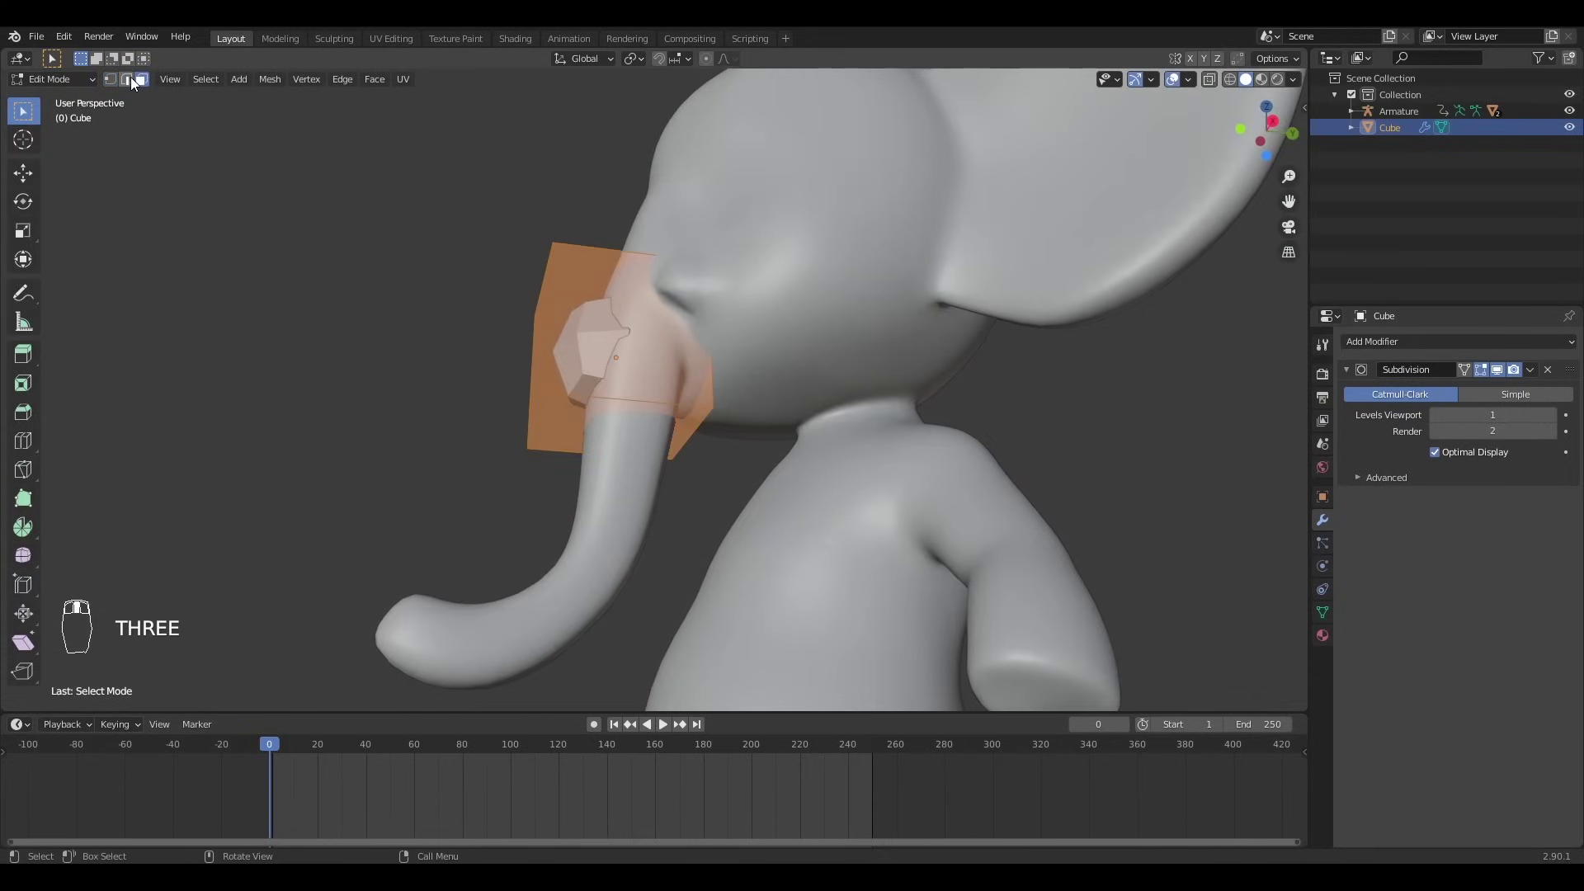
{"action": "middle_click_drag", "start_coordinate": [507, 371], "coordinate": [631, 467]}
{"action": "key", "text": "KP_3"}
{"action": "scroll", "coordinate": [679, 460], "scroll_direction": "up", "scroll_amount": 2}
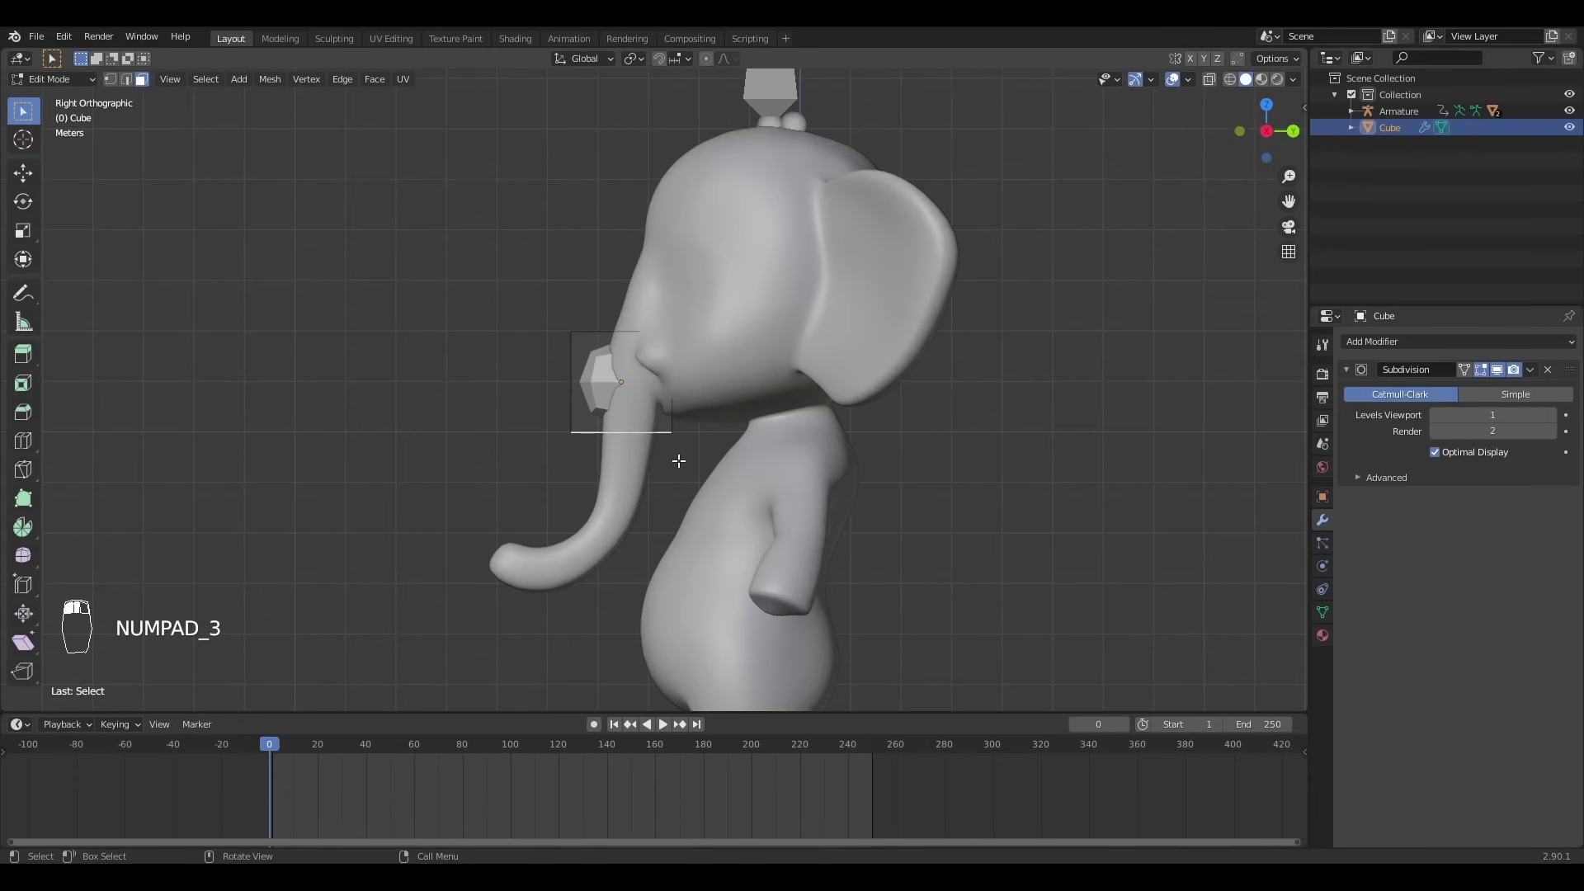
{"action": "key", "text": "z"}
{"action": "left_click", "coordinate": [516, 380]}
{"action": "scroll", "coordinate": [596, 519], "scroll_direction": "up", "scroll_amount": 4}
{"action": "scroll", "coordinate": [601, 510], "scroll_direction": "up", "scroll_amount": 3}
{"action": "key", "text": "a"}
{"action": "key", "text": "g"}
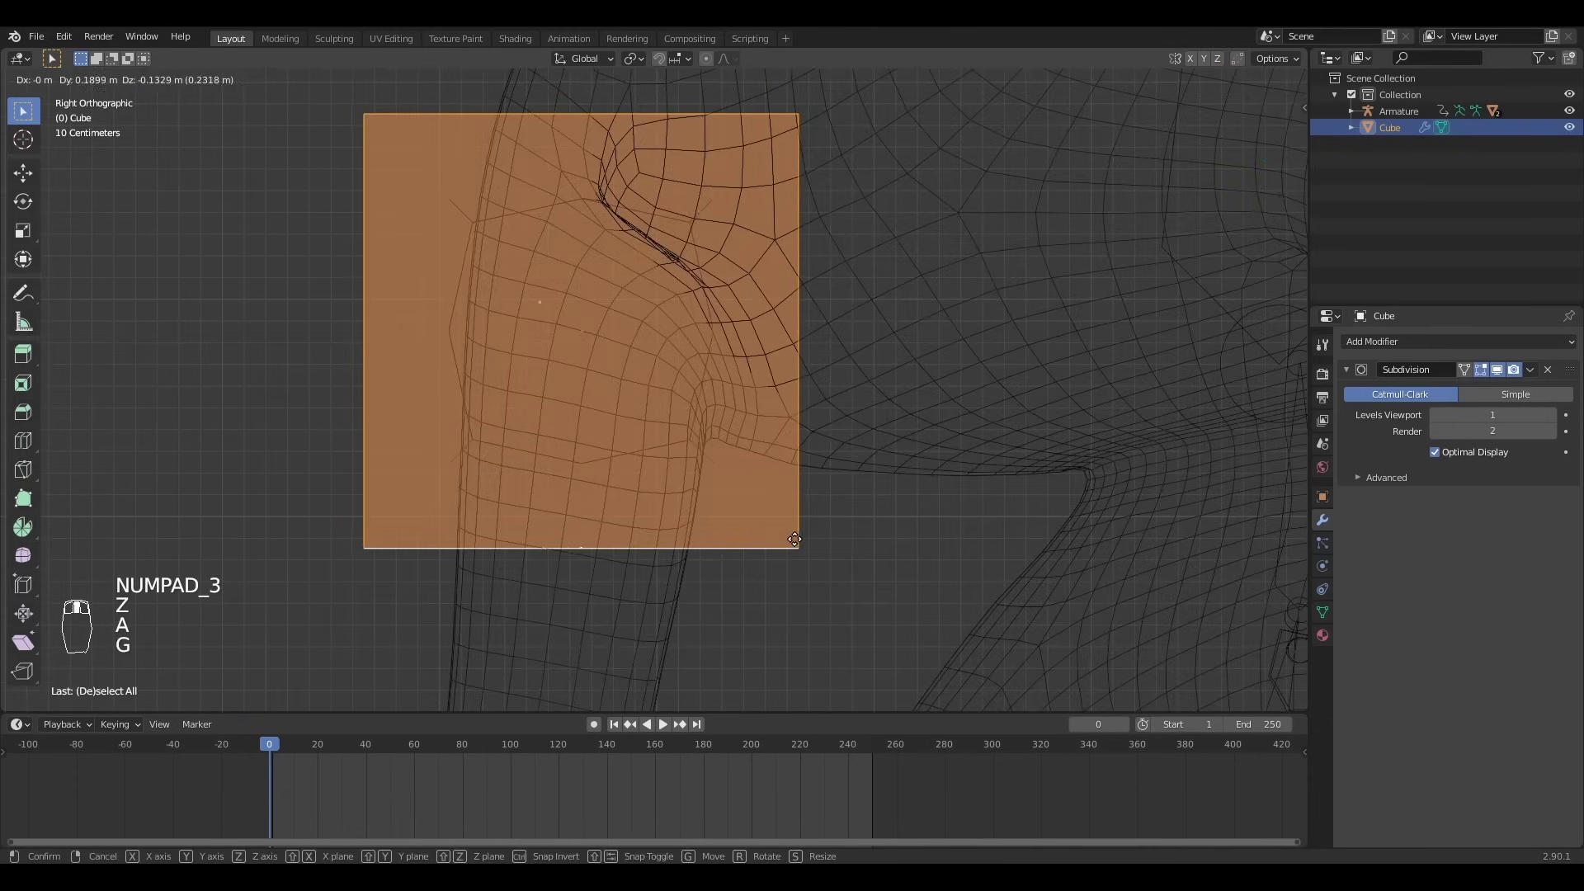
{"action": "left_click", "coordinate": [796, 538]}
{"action": "key", "text": "s"}
{"action": "left_click", "coordinate": [763, 538]}
- Extrude the cube's bottom face down along the trunk, then rotate and move it to follow the trunk's direction
{"action": "key", "text": "alt+a"}
{"action": "left_click", "coordinate": [598, 549]}
{"action": "key", "text": "e"}
{"action": "left_click", "coordinate": [820, 481]}
{"action": "key", "text": "r"}
{"action": "left_click", "coordinate": [803, 528]}
{"action": "key", "text": "g"}
{"action": "left_click", "coordinate": [746, 569]}
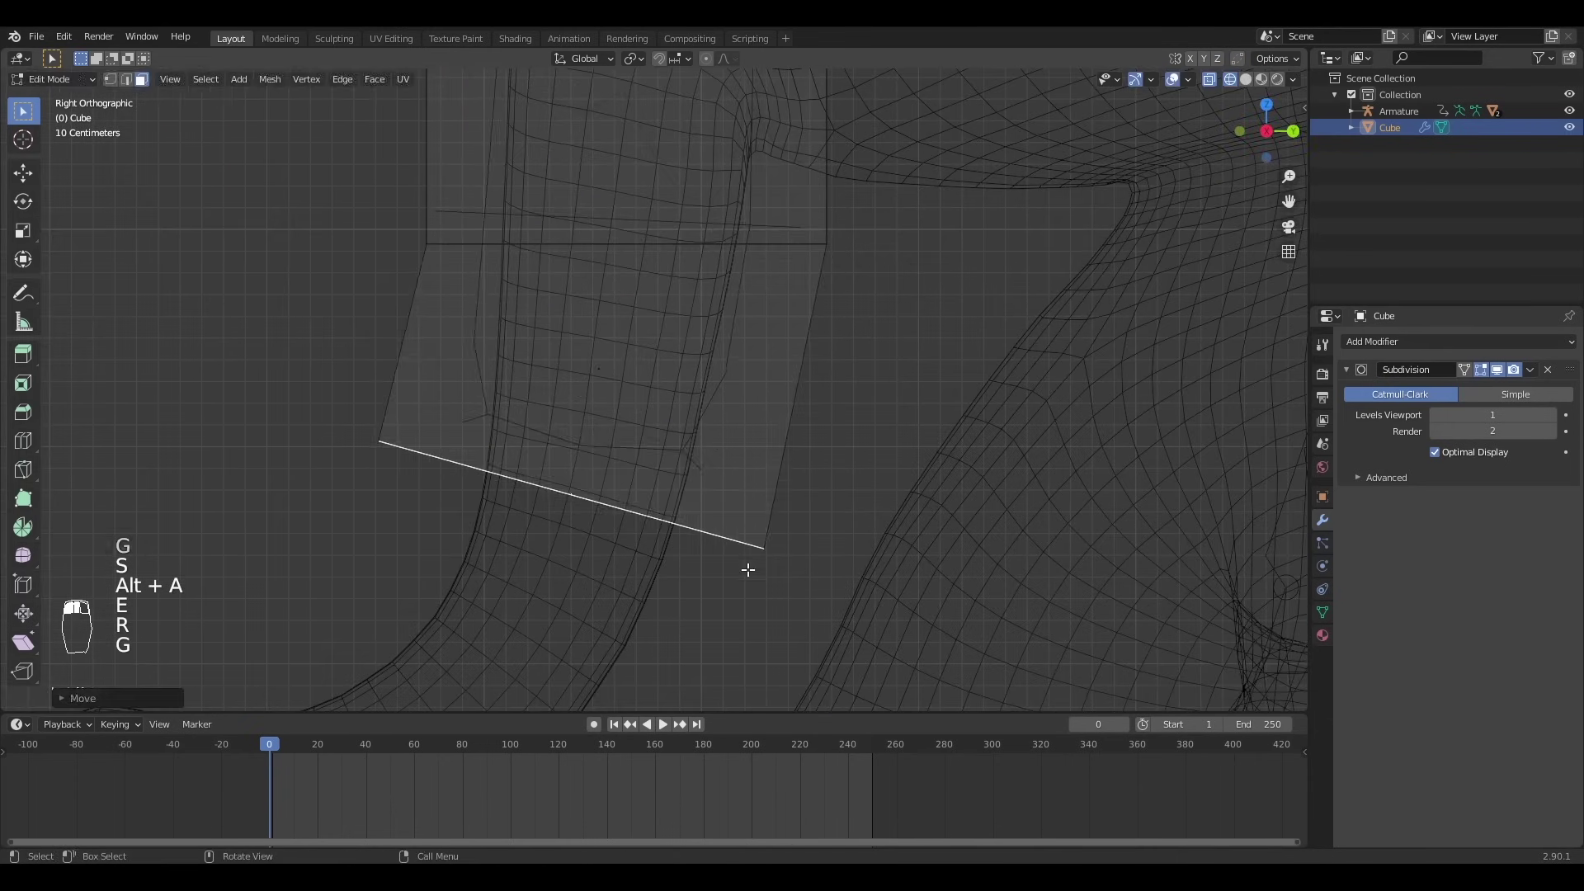
- Scale the whole proxy mesh to match the trunk's thickness
{"action": "key", "text": "Tab"}
{"action": "key", "text": "Tab"}
{"action": "key", "text": "a"}
{"action": "key", "text": "s"}
{"action": "left_click", "coordinate": [850, 372]}
- Move the upper back vertices of the proxy mesh down so its top slants toward the head
{"action": "middle_click_drag", "start_coordinate": [769, 261], "coordinate": [735, 464], "text": "shift"}
{"action": "key", "text": "1"}
{"action": "key", "text": "alt+a"}
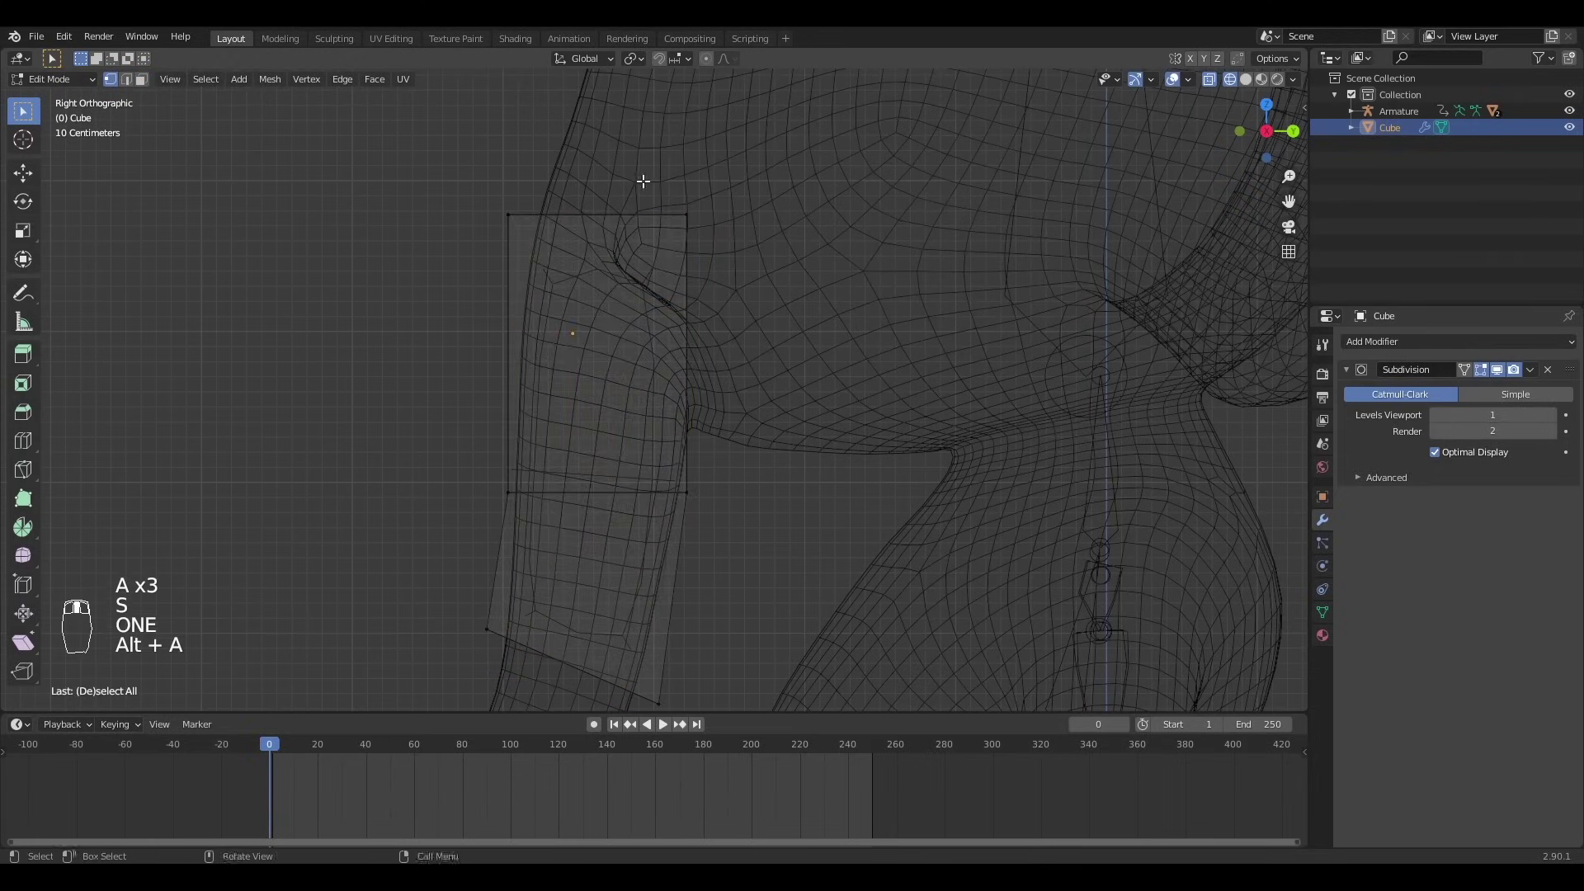
{"action": "key", "text": "b"}
{"action": "left_click_drag", "start_coordinate": [640, 181], "coordinate": [729, 273]}
{"action": "key", "text": "g"}
{"action": "left_click", "coordinate": [742, 496]}
- Extrude the slanted top face into the elephant's head and enlarge it
{"action": "key", "text": "alt+a"}
{"action": "key", "text": "3"}
{"action": "middle_click_drag", "start_coordinate": [600, 285], "coordinate": [616, 344], "text": "shift"}
{"action": "left_click", "coordinate": [636, 407]}
{"action": "key", "text": "e"}
{"action": "key", "text": "e"}
{"action": "left_click", "coordinate": [710, 526]}
{"action": "key", "text": "s"}
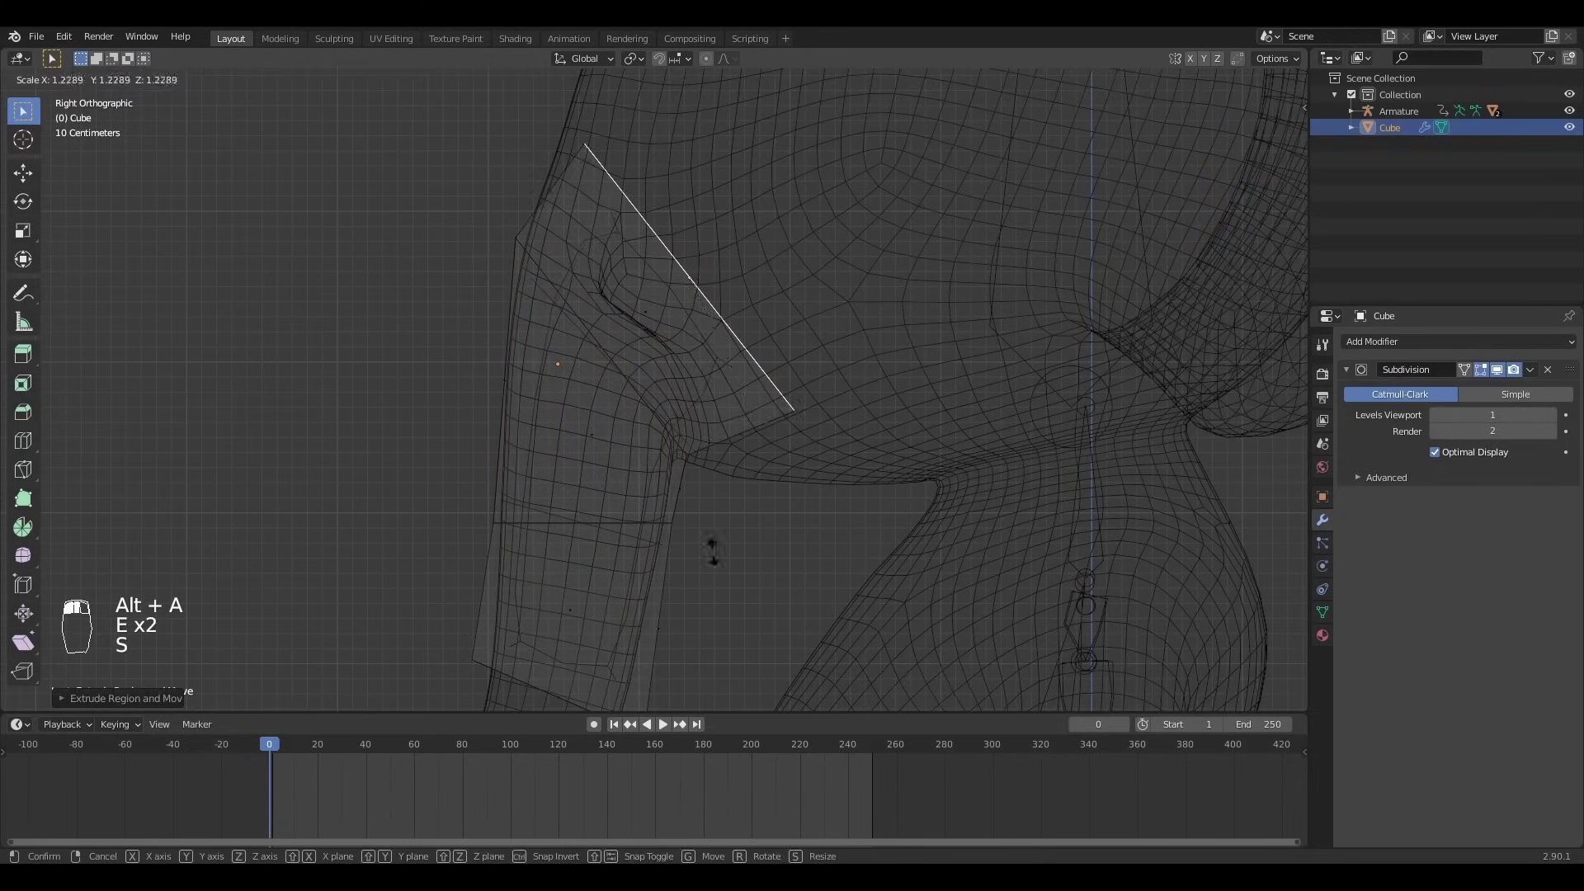
{"action": "left_click", "coordinate": [710, 561]}
- Enable the Subdivision modifier's on-cage display and fit an edge loop on the lower trunk by scaling and moving it
{"action": "left_click", "coordinate": [712, 587]}
{"action": "key", "text": "s"}
{"action": "left_click", "coordinate": [1465, 369]}
{"action": "key", "text": "s"}
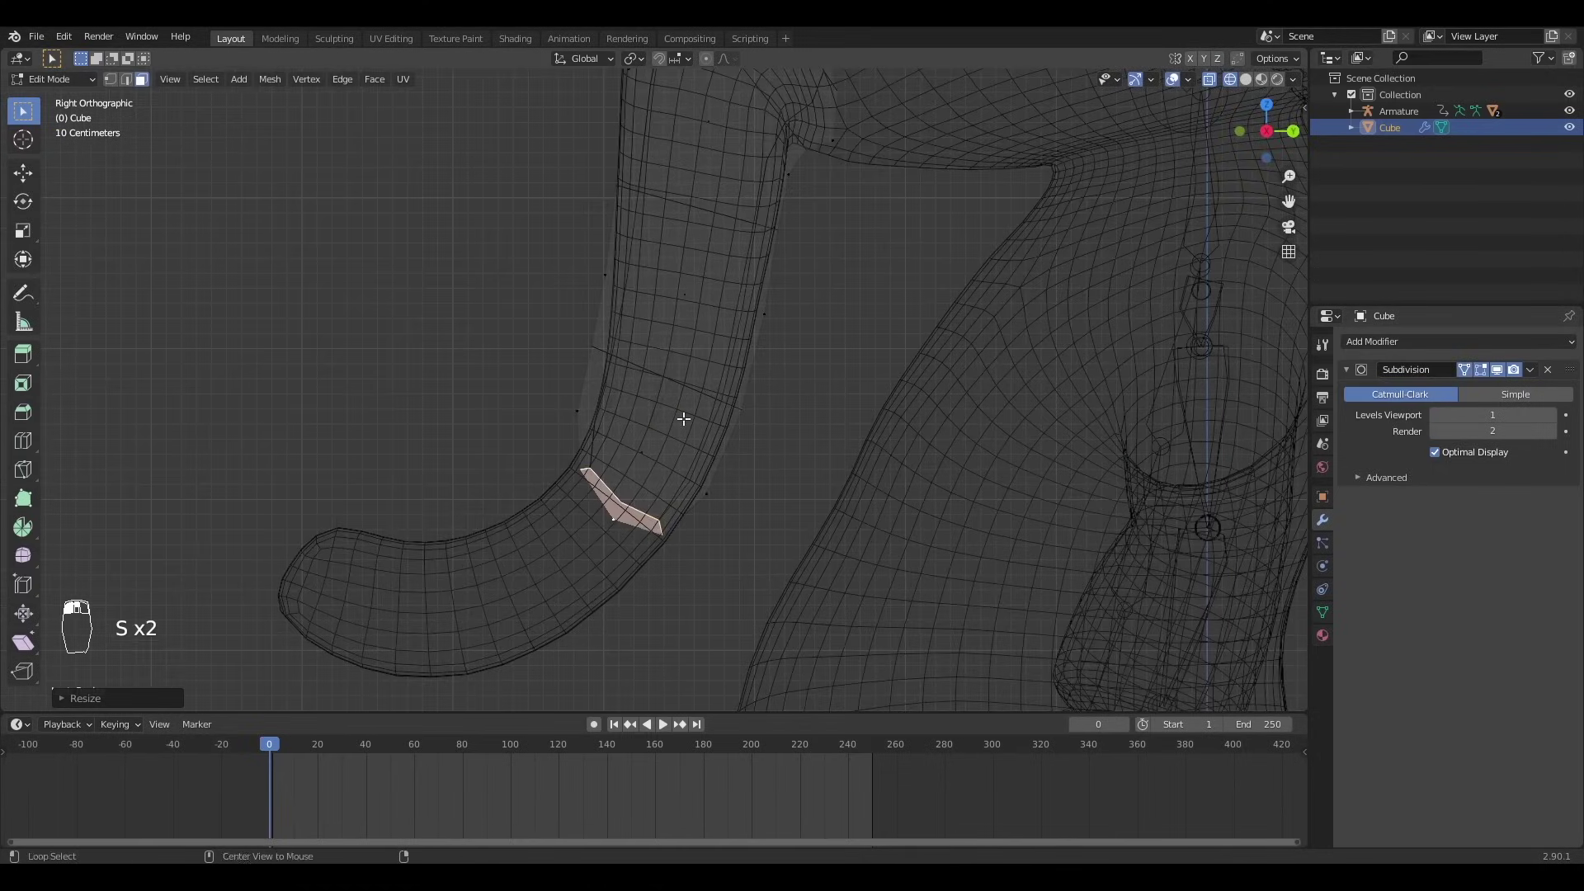
{"action": "key", "text": "2"}
{"action": "left_click", "coordinate": [678, 388], "text": "alt"}
{"action": "key", "text": "s"}
{"action": "key", "text": "g"}
- Select the end vertices of the proxy mesh, extrude them around the bend toward the trunk tip and rotate them
{"action": "key", "text": "1"}
{"action": "key", "text": "b"}
{"action": "key", "text": "alt+a"}
{"action": "key", "text": "b"}
{"action": "left_click_drag", "start_coordinate": [565, 446], "coordinate": [681, 554]}
{"action": "key", "text": "e"}
{"action": "left_click", "coordinate": [586, 666]}
{"action": "middle_click_drag", "start_coordinate": [586, 667], "coordinate": [716, 551], "text": "shift"}
{"action": "key", "text": "r"}
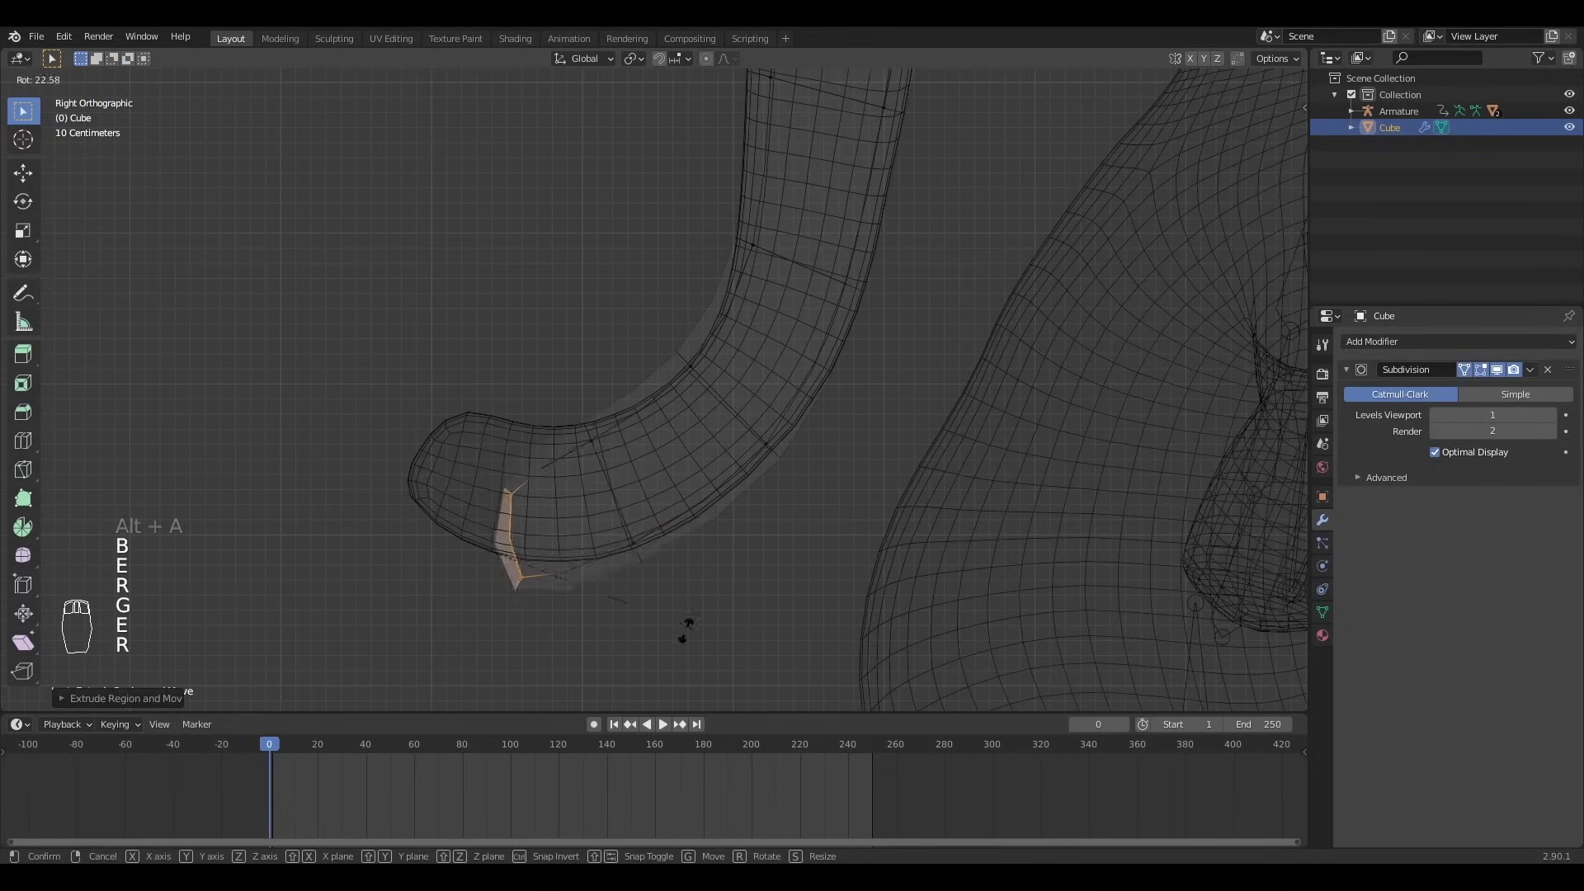
{"action": "left_click", "coordinate": [584, 520]}
- Scale and move the edge loop before the trunk tip to match the trunk's curve
{"action": "left_click", "coordinate": [591, 472], "text": "alt"}
{"action": "key", "text": "g"}
{"action": "key", "text": "s"}
{"action": "key", "text": "s"}
{"action": "key", "text": "g"}
{"action": "left_click", "coordinate": [905, 577]}
- Resize the selected mesh loop, switch to solid shading and undo the last change
{"action": "key", "text": "Tab"}
{"action": "key", "text": "z"}
{"action": "key", "text": "a"}
{"action": "key", "text": "s"}
{"action": "key", "text": "z"}
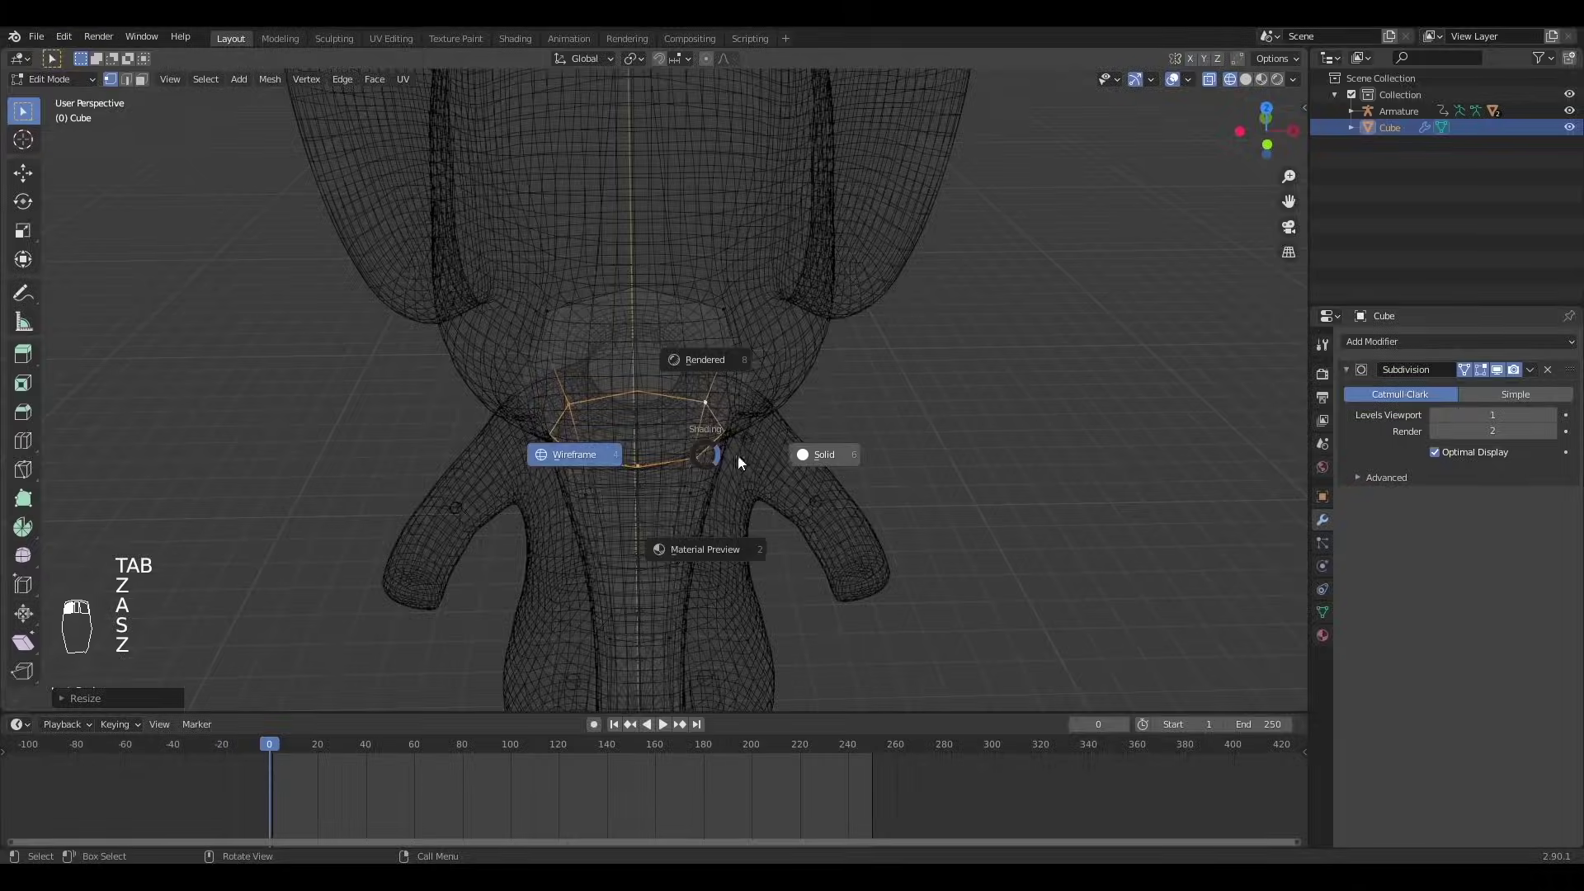
{"action": "left_click", "coordinate": [825, 453]}
{"action": "middle_click_drag", "start_coordinate": [825, 453], "coordinate": [721, 425]}
{"action": "key", "text": "ctrl+z"}
- Isolate the trunk proxy and set its Subdivision viewport level to 2
{"action": "key", "text": "Tab"}
{"action": "scroll", "coordinate": [720, 402], "scroll_direction": "down", "scroll_amount": 5}
{"action": "key", "text": "KP_Divide"}
{"action": "key", "text": "KP_5"}
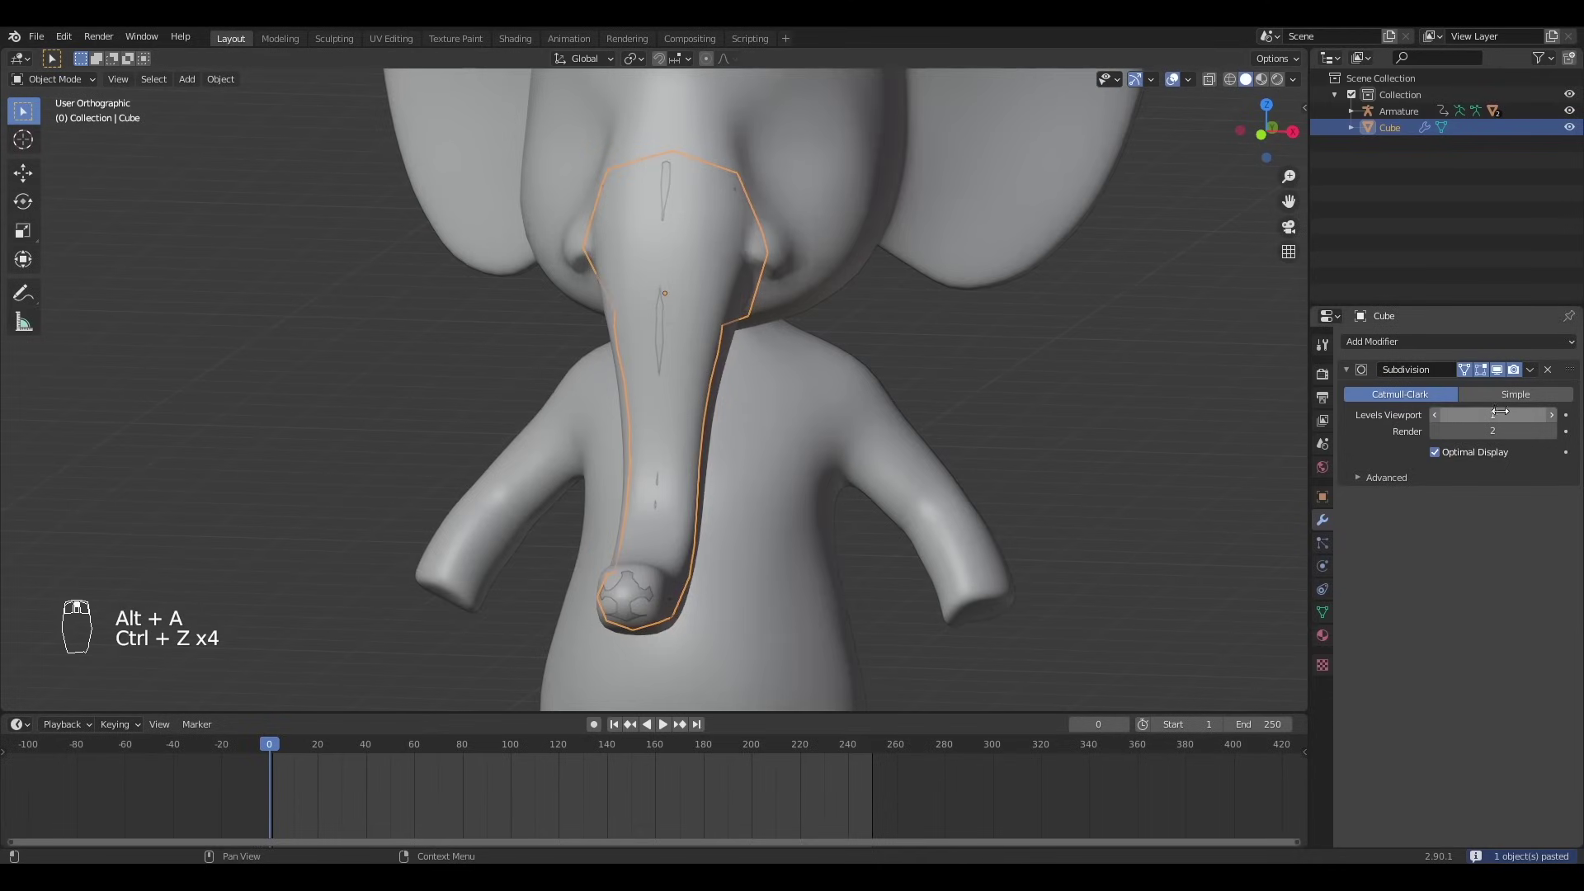
{"action": "key", "text": "KP_Divide"}
{"action": "left_click", "coordinate": [1548, 414]}
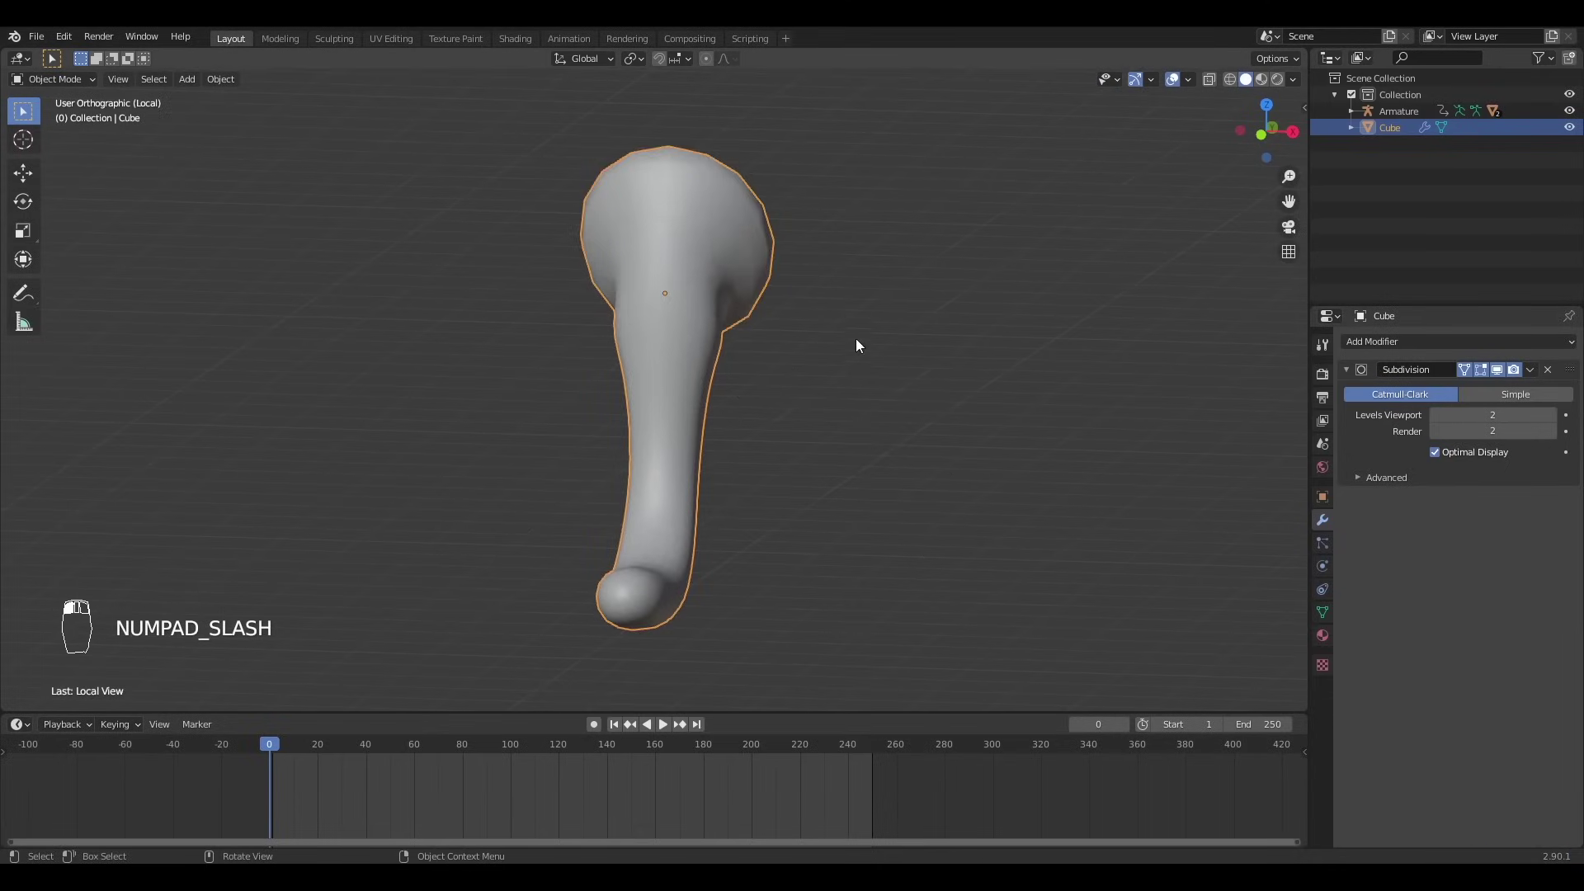
- Scale the edge loop around the wide base of the trunk proxy and smooth its vertices
{"action": "middle_click_drag", "start_coordinate": [859, 343], "coordinate": [736, 279]}
{"action": "key", "text": "Tab"}
{"action": "scroll", "coordinate": [730, 284], "scroll_direction": "up", "scroll_amount": 3}
{"action": "left_click", "coordinate": [628, 254], "text": "alt"}
{"action": "key", "text": "s"}
{"action": "left_click", "coordinate": [749, 474]}
{"action": "key", "text": "Tab"}
{"action": "key", "text": "Tab"}
{"action": "key", "text": "Tab"}
{"action": "middle_click_drag", "start_coordinate": [768, 467], "coordinate": [677, 459]}
{"action": "key", "text": "q"}
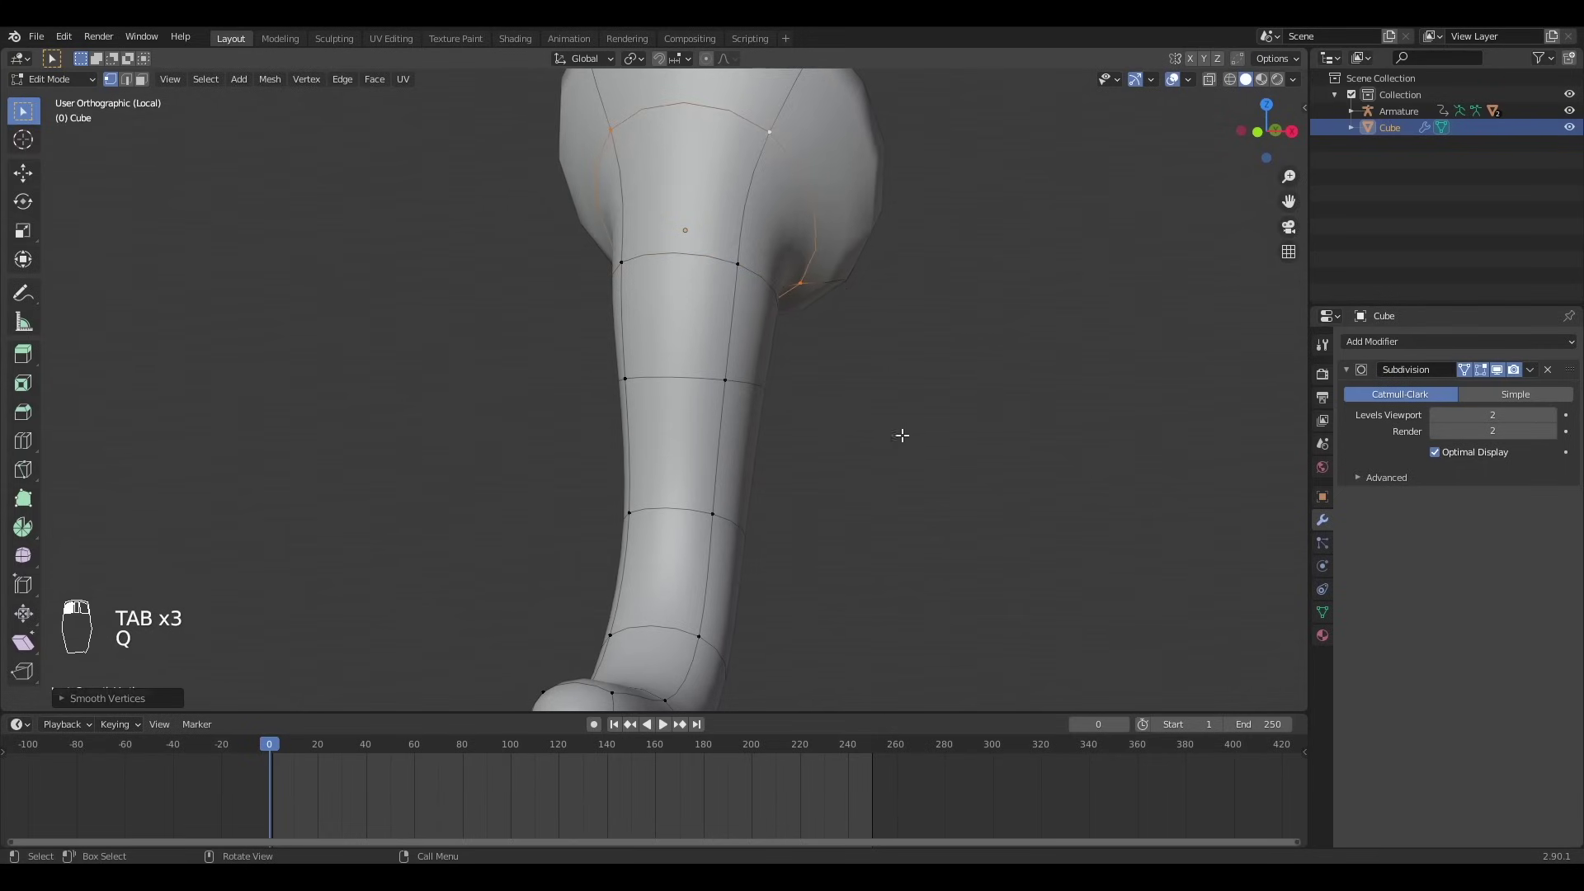
- Move the front vertices at the trunk's base to match the elephant's outline in wireframe side view
{"action": "key", "text": "KP_Divide"}
{"action": "key", "text": "Tab"}
{"action": "middle_click_drag", "start_coordinate": [825, 376], "coordinate": [698, 370]}
{"action": "key", "text": "Tab"}
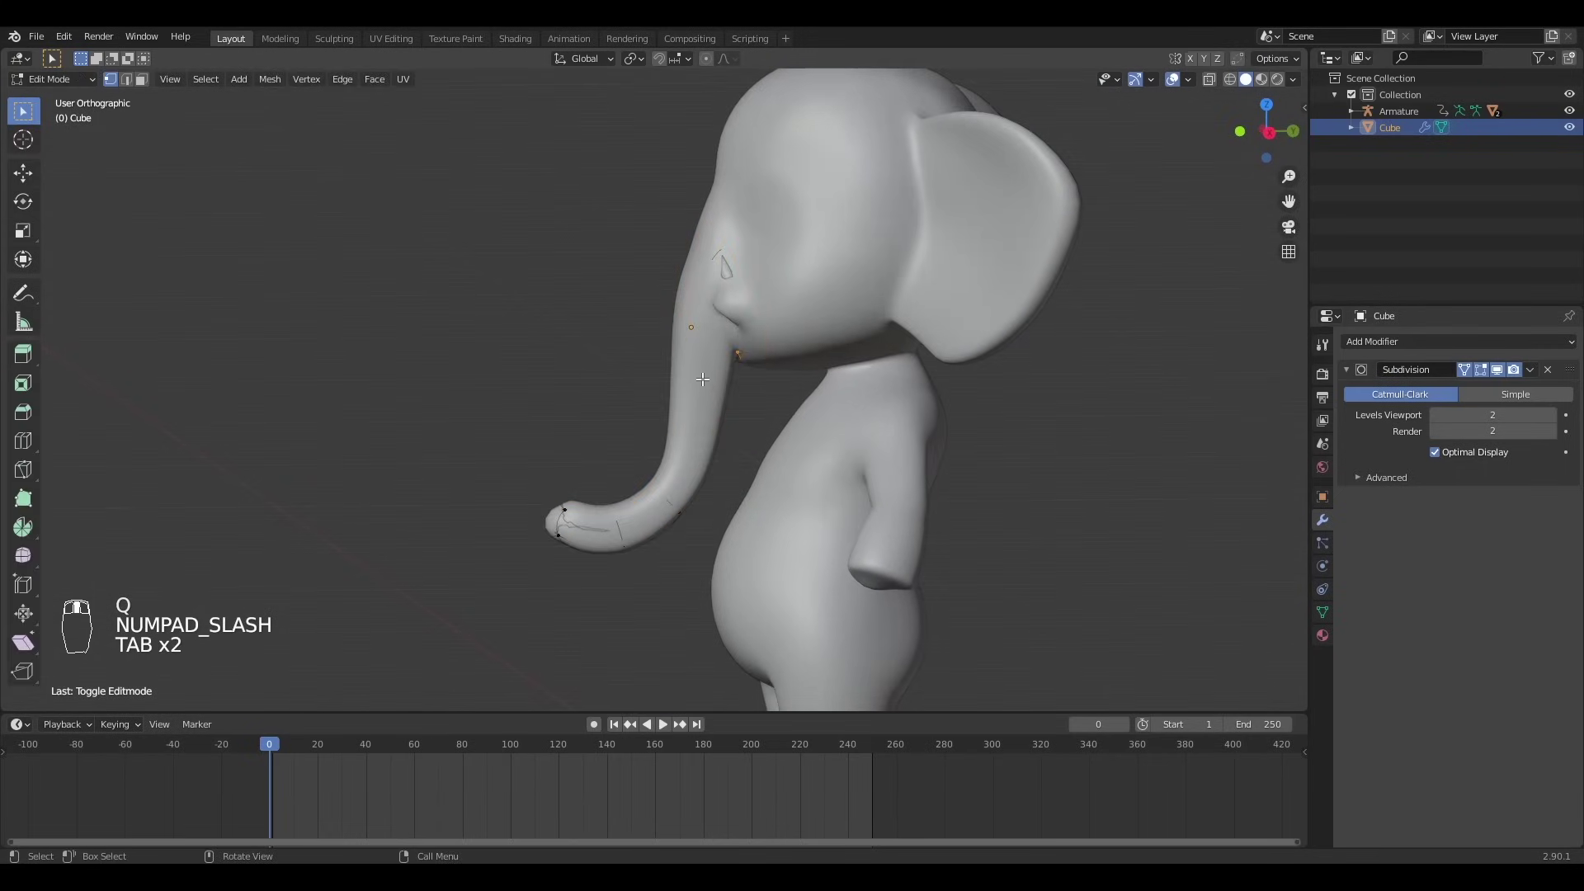
{"action": "key", "text": "KP_3"}
{"action": "key", "text": "alt+a"}
{"action": "key", "text": "z"}
{"action": "left_click", "coordinate": [603, 367]}
{"action": "scroll", "coordinate": [652, 330], "scroll_direction": "up", "scroll_amount": 6}
{"action": "key", "text": "b"}
{"action": "left_click_drag", "start_coordinate": [572, 248], "coordinate": [685, 340]}
{"action": "key", "text": "g"}
{"action": "left_click", "coordinate": [661, 327]}
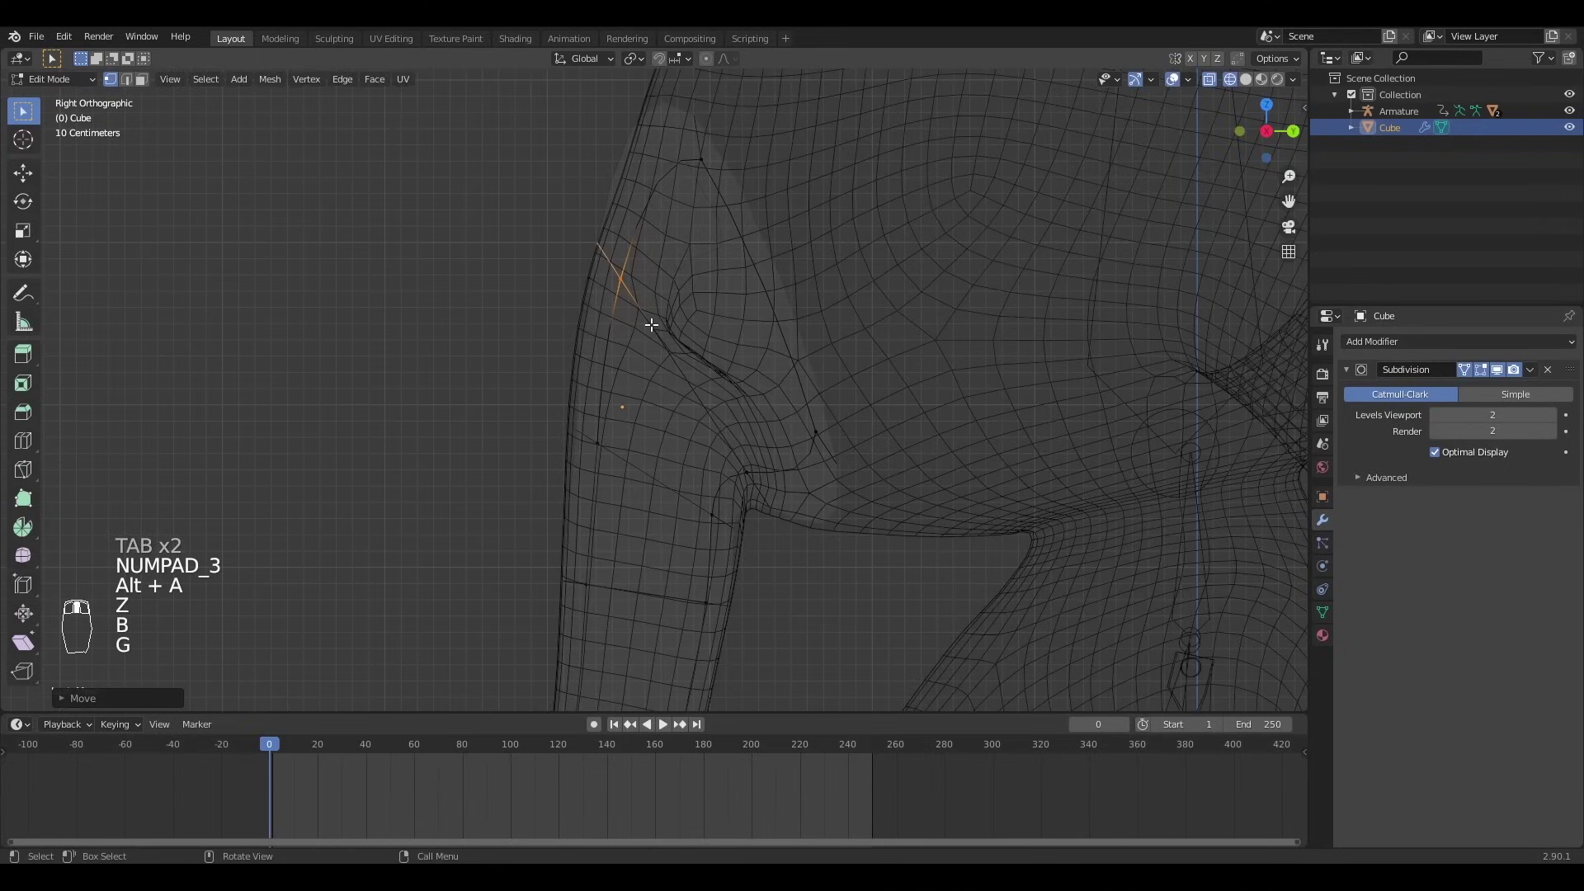
- Move the topmost vertices of the trunk proxy to fit inside the elephant's head
{"action": "key", "text": "Tab"}
{"action": "key", "text": "Tab"}
{"action": "key", "text": "alt+a"}
{"action": "key", "text": "b"}
{"action": "left_click_drag", "start_coordinate": [638, 74], "coordinate": [780, 221]}
{"action": "key", "text": "g"}
{"action": "left_click", "coordinate": [791, 219]}
{"action": "key", "text": "Tab"}
{"action": "scroll", "coordinate": [788, 396], "scroll_direction": "down", "scroll_amount": 3}
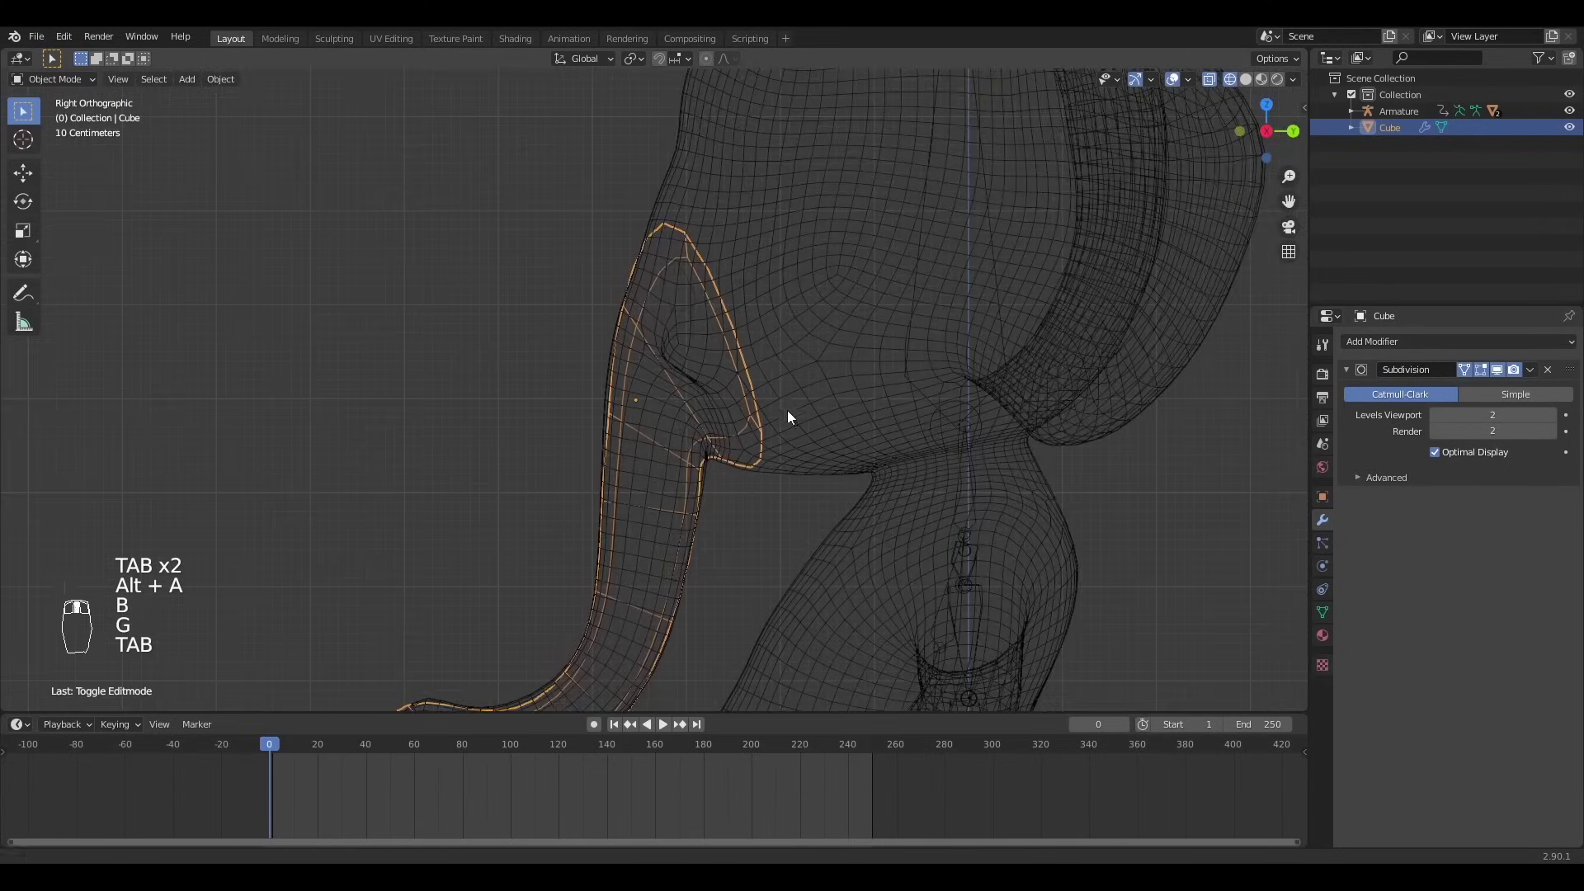
- Move the vertices in the middle section of the trunk proxy to align with the trunk
{"action": "middle_click_drag", "start_coordinate": [681, 508], "coordinate": [723, 343], "text": "shift"}
{"action": "key", "text": "Tab"}
{"action": "key", "text": "alt+a"}
{"action": "key", "text": "b"}
{"action": "left_click_drag", "start_coordinate": [596, 205], "coordinate": [711, 317]}
{"action": "key", "text": "g"}
{"action": "left_click", "coordinate": [706, 315]}
{"action": "key", "text": "Tab"}
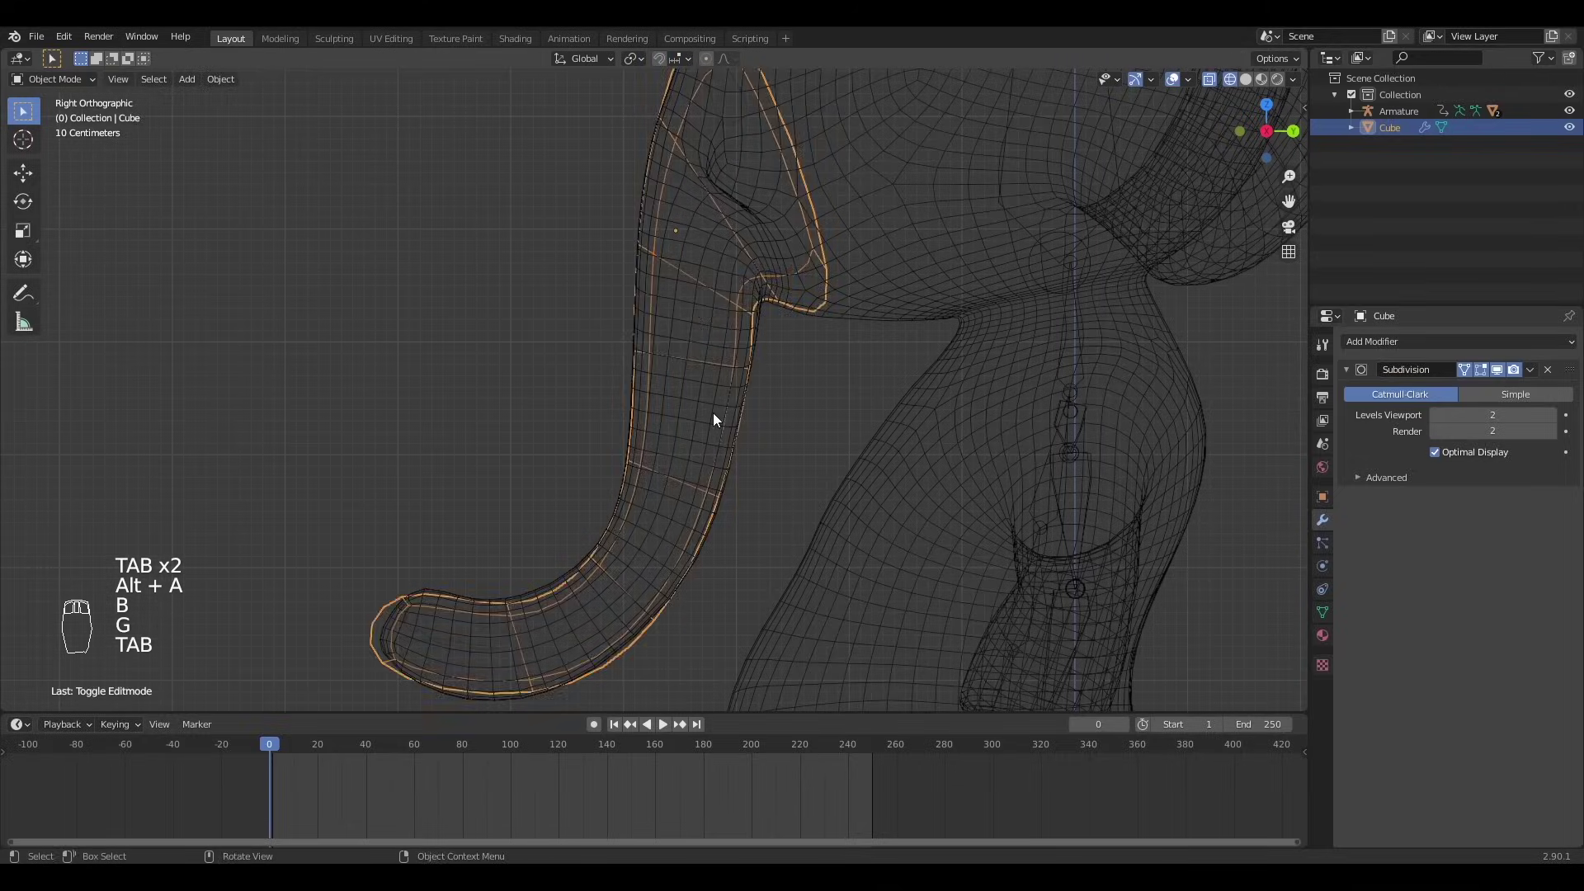
- Move the vertex ring at the trunk's bend to follow the elephant's trunk
{"action": "scroll", "coordinate": [713, 412], "scroll_direction": "down", "scroll_amount": 3}
{"action": "middle_click_drag", "start_coordinate": [697, 477], "coordinate": [656, 360], "text": "shift"}
{"action": "key", "text": "Tab"}
{"action": "key", "text": "alt+a"}
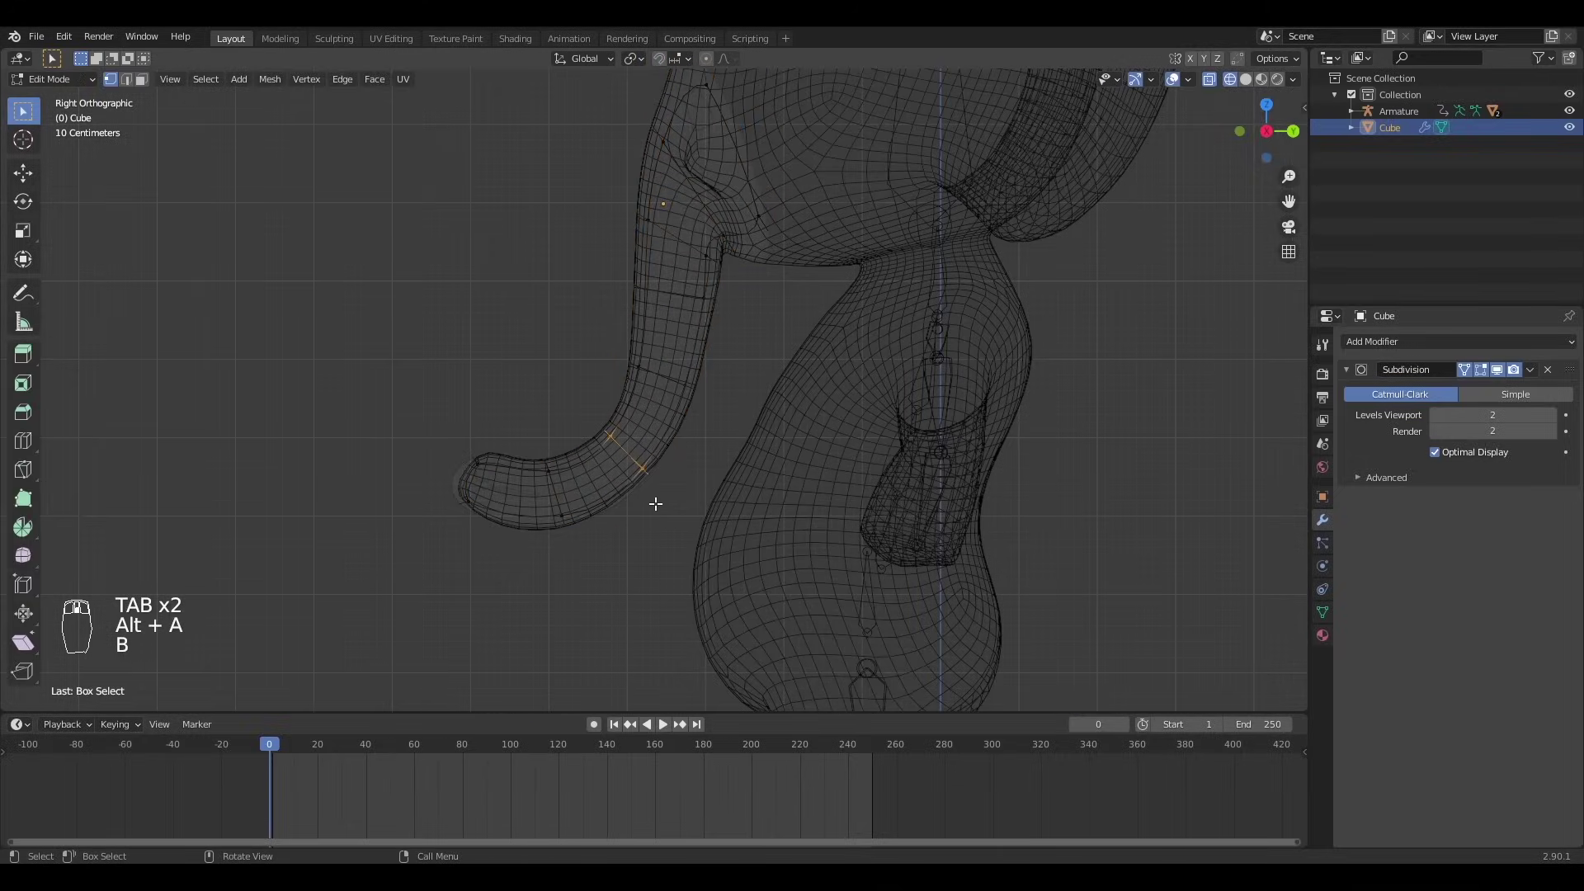
{"action": "key", "text": "g"}
{"action": "left_click", "coordinate": [652, 495]}
{"action": "key", "text": "Tab"}
- Switch to solid shading and inspect the trunk proxy both isolated and against the elephant
{"action": "key", "text": "z"}
{"action": "left_click", "coordinate": [883, 374]}
{"action": "mouse_move", "coordinate": [883, 374]}
{"action": "middle_mouse_down"}
{"action": "mouse_move", "coordinate": [870, 400]}
{"action": "mouse_move", "coordinate": [750, 336]}
{"action": "middle_mouse_up"}
{"action": "key", "text": "KP_Divide"}
{"action": "key", "text": "KP_1"}
{"action": "key", "text": "KP_Divide"}
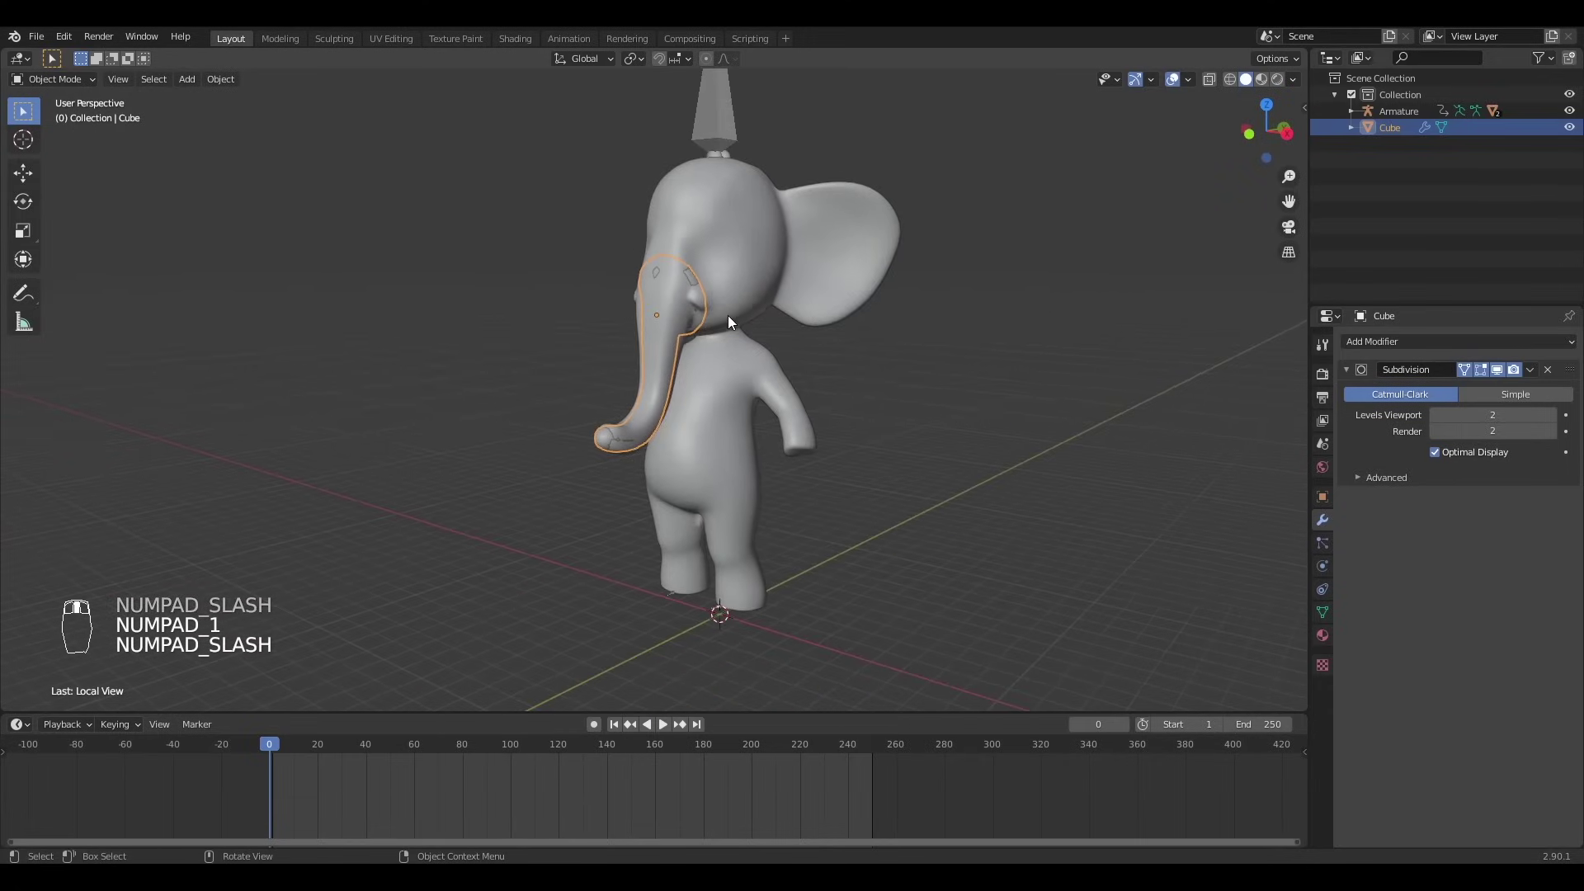
- Delete the modelled cube trunk, paste the prepared Trunk object in its place and select it in isolation
{"action": "key", "text": "Delete"}
{"action": "key", "text": "ctrl+v"}
{"action": "key", "text": "KP_Divide"}
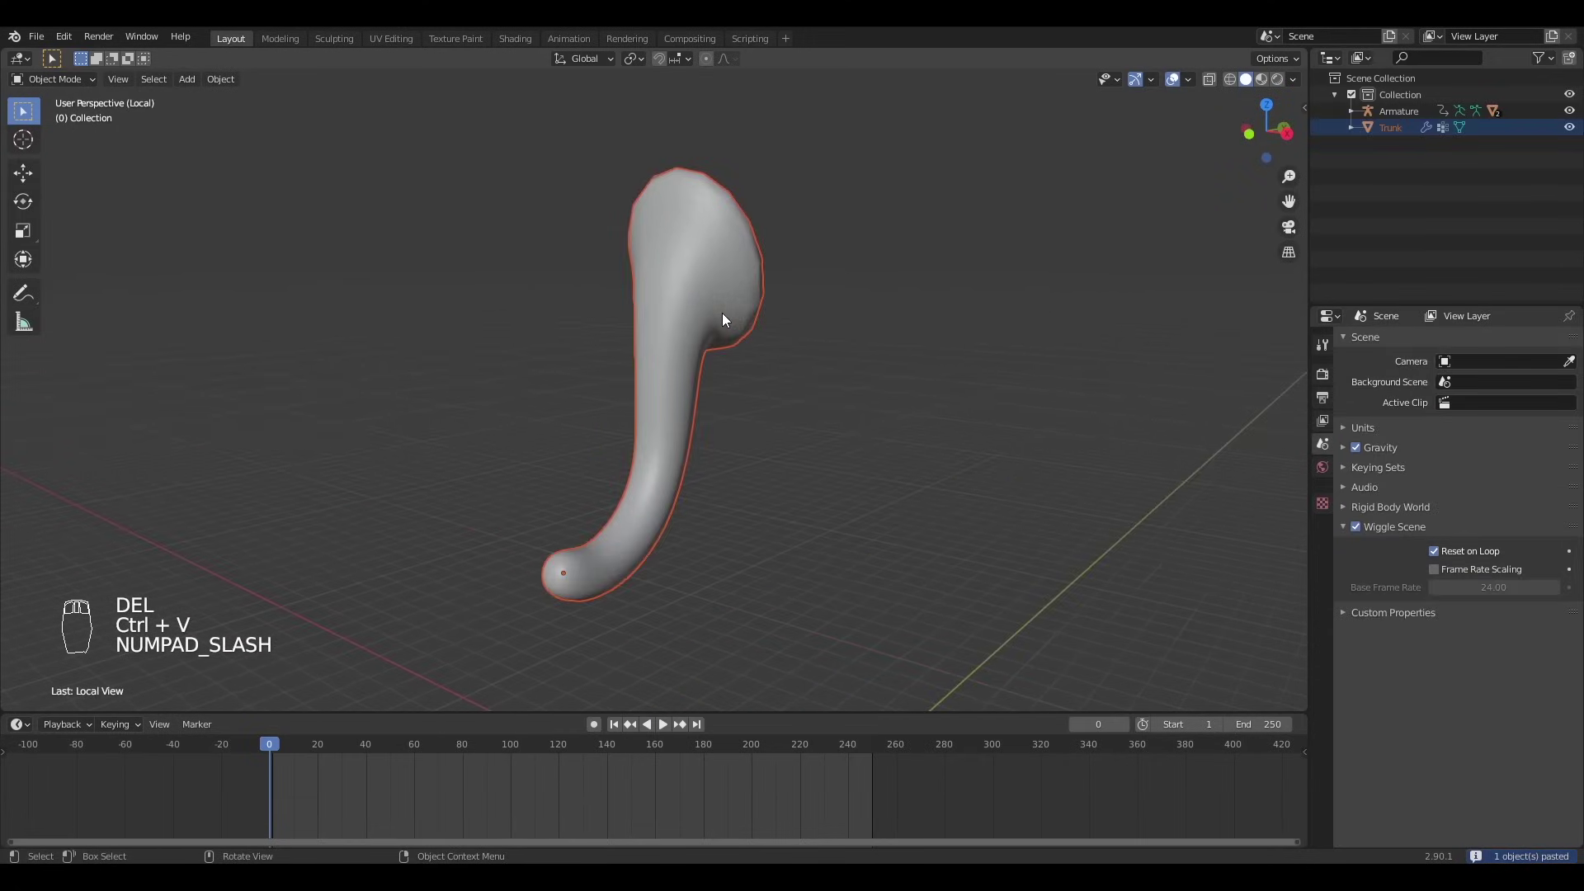
{"action": "left_click", "coordinate": [721, 314]}
{"action": "right_click", "coordinate": [660, 281]}
{"action": "left_click", "coordinate": [661, 281]}
- Show the whole elephant again and play the animation briefly to compare its motion with the trunk proxy
{"action": "key", "text": "KP_Divide"}
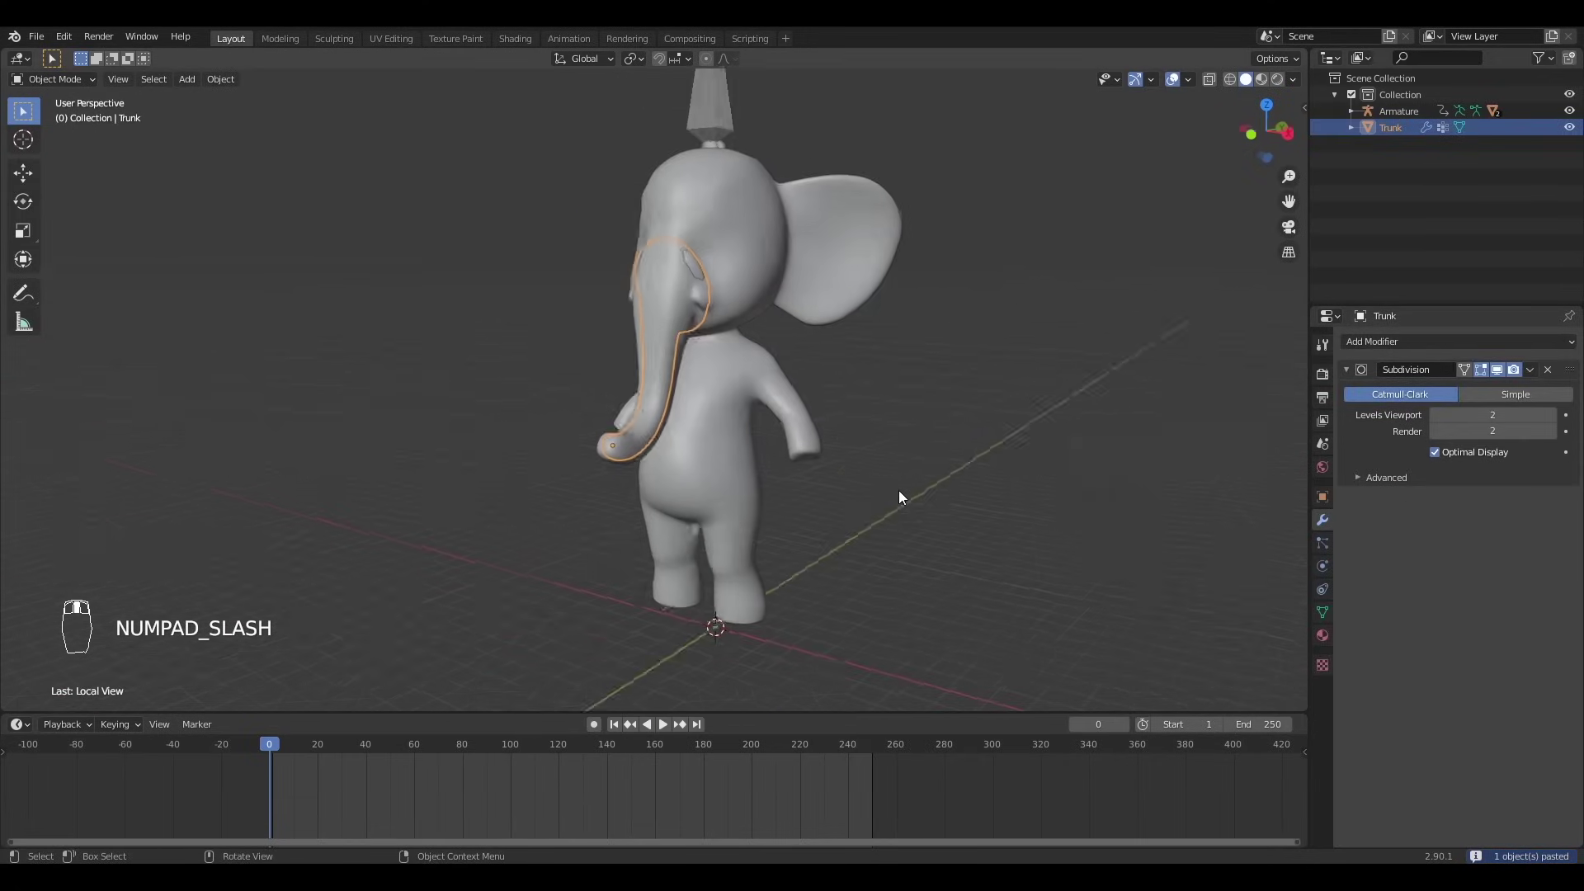
{"action": "key", "text": "space"}
{"action": "key", "text": "space"}
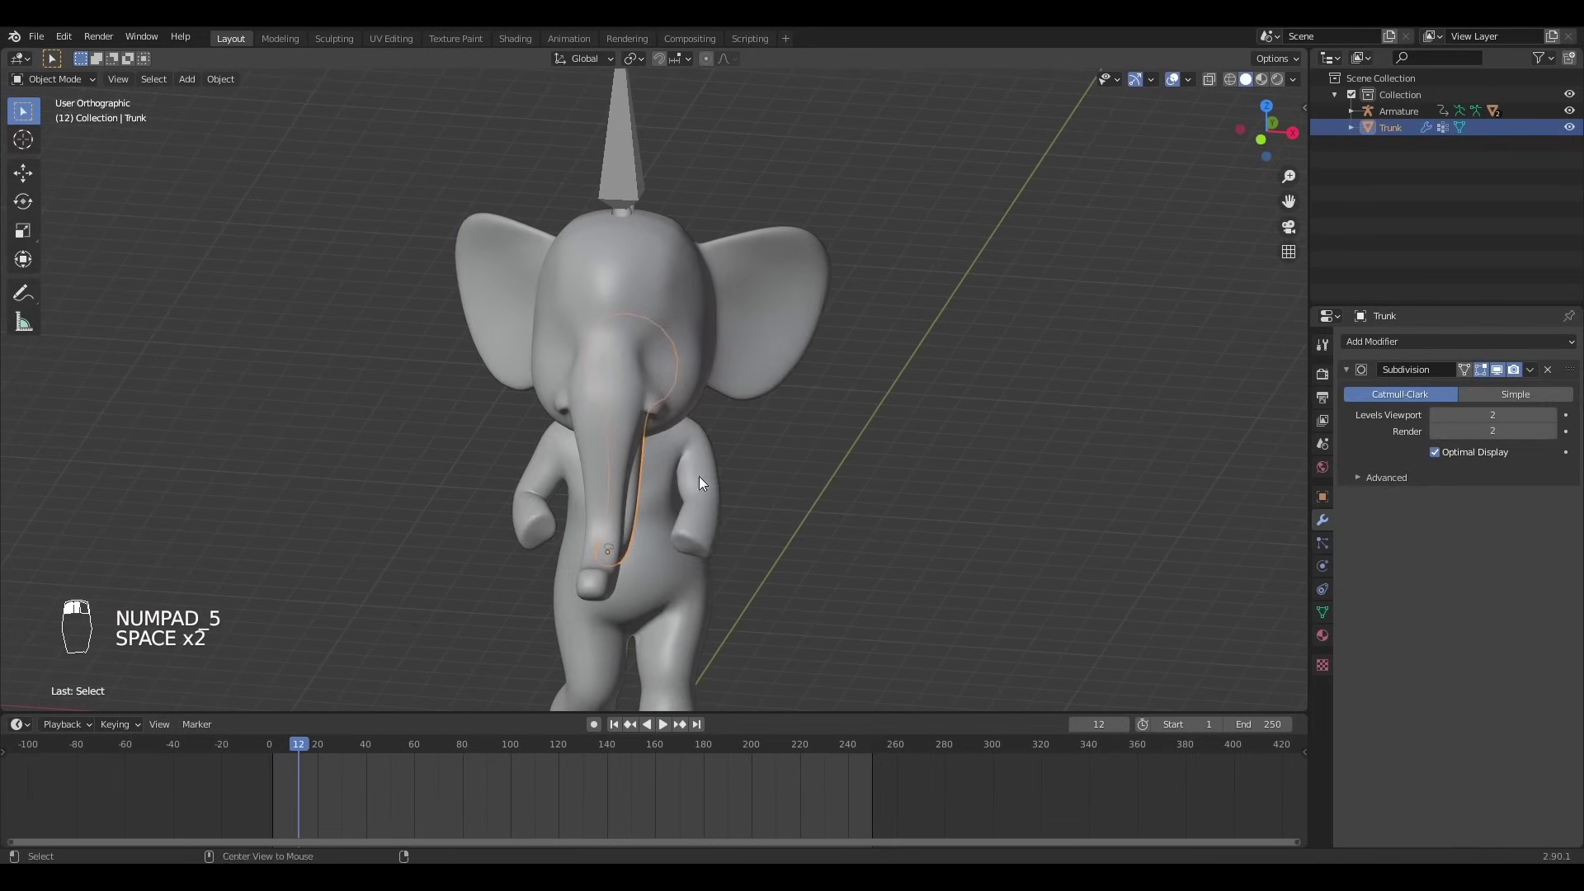
- Replay the animation from frame 0 in side view to compare the trunk proxy's motion with the elephant's, then return to frame 0
{"action": "key", "text": "alt+a"}
{"action": "left_click", "coordinate": [266, 747]}
{"action": "left_click", "coordinate": [672, 340]}
{"action": "left_click", "coordinate": [671, 340]}
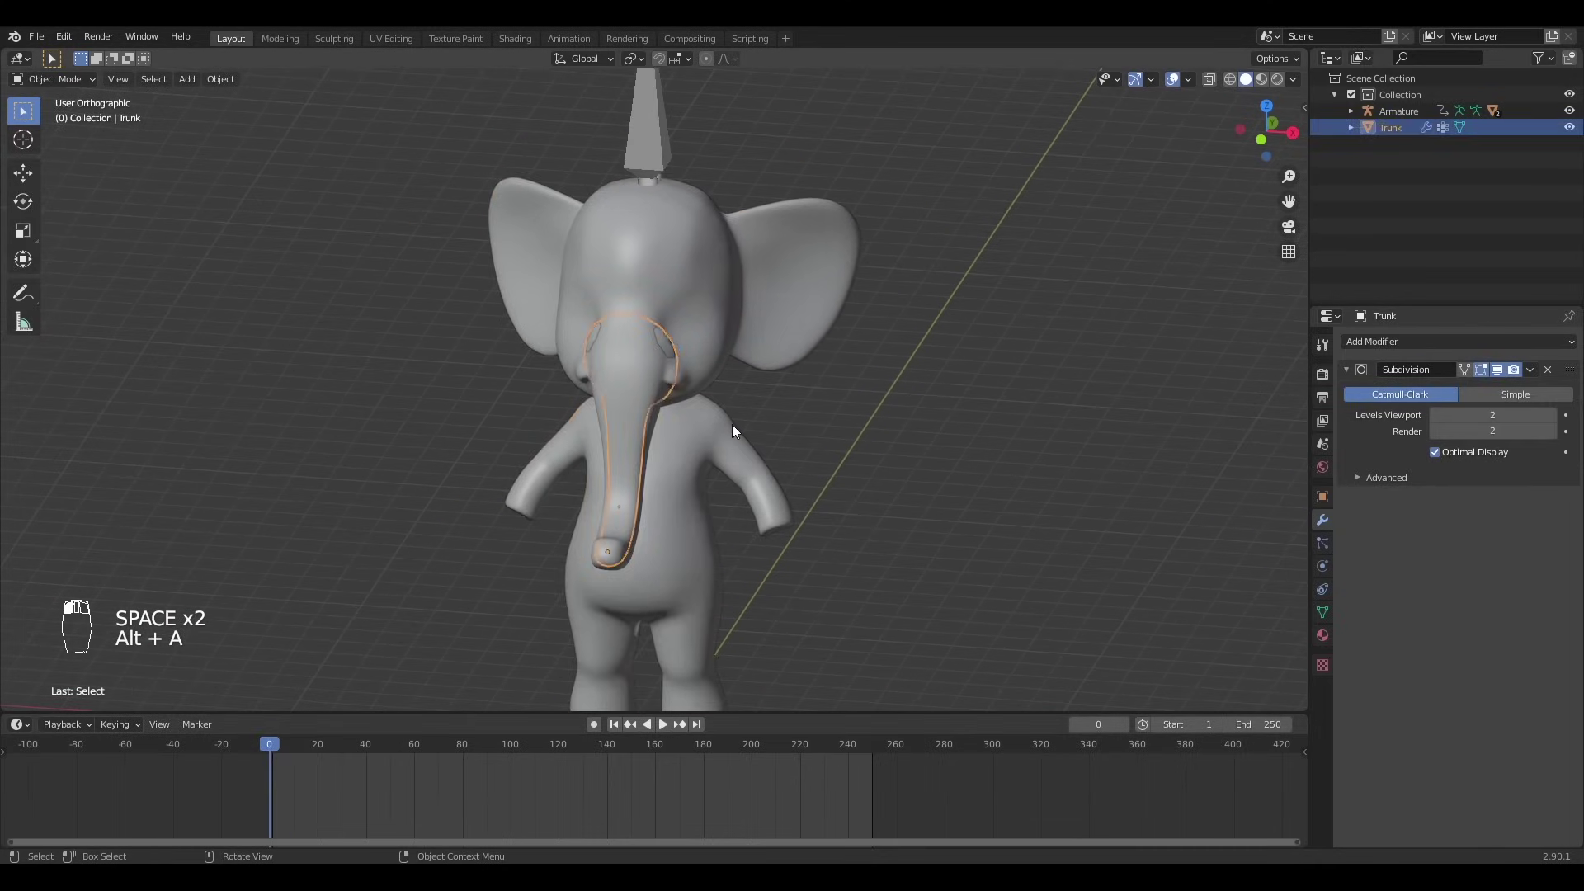
{"action": "middle_click_drag", "start_coordinate": [731, 424], "coordinate": [693, 393]}
{"action": "key", "text": "space"}
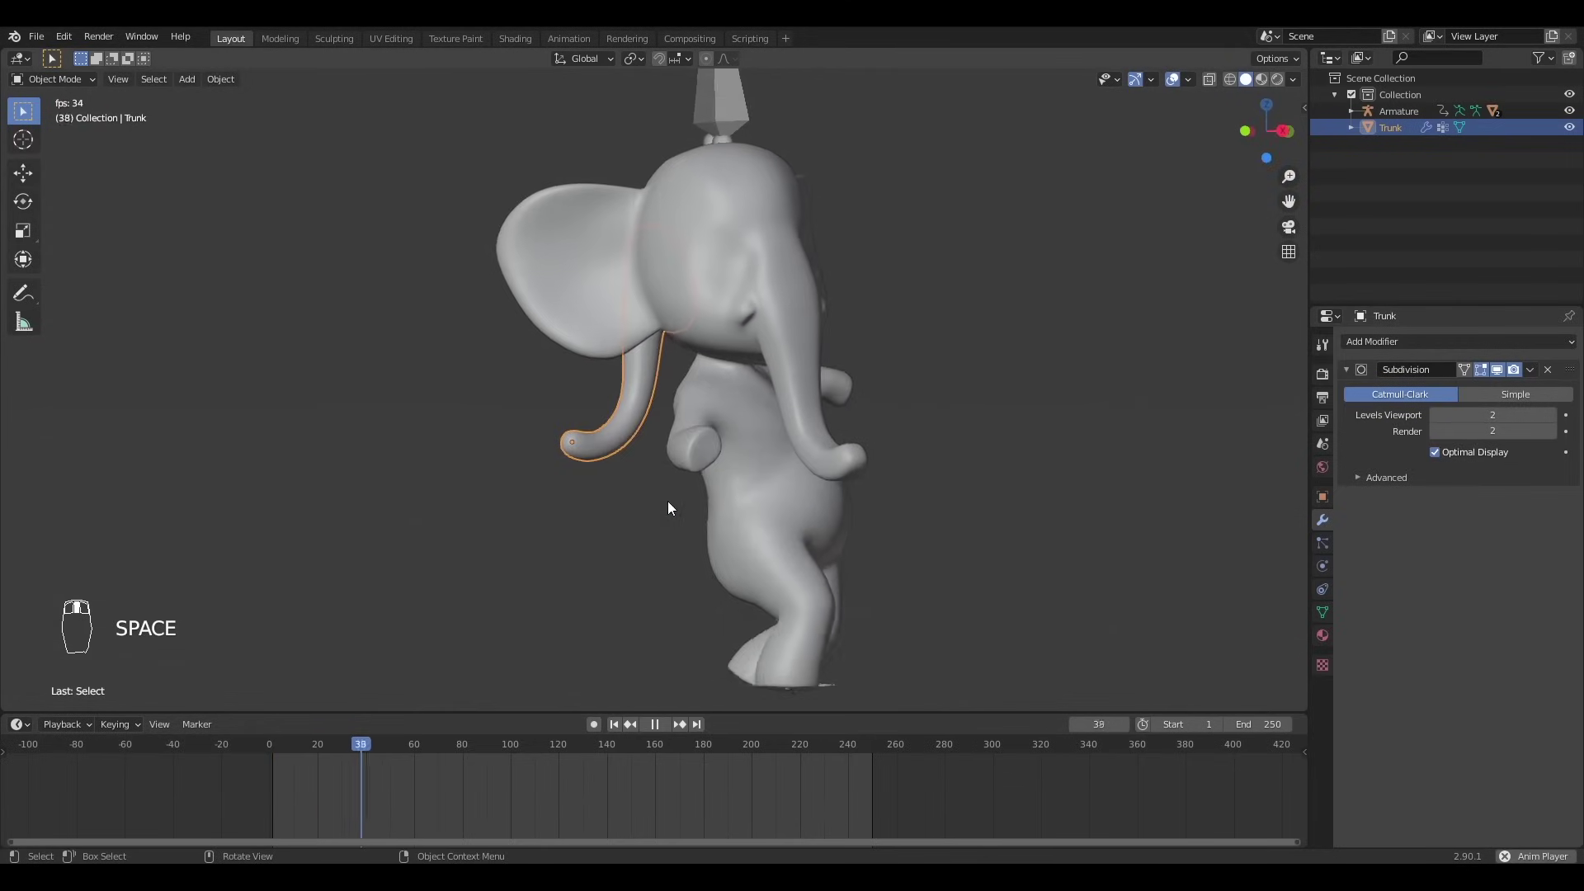
{"action": "left_click", "coordinate": [729, 105]}
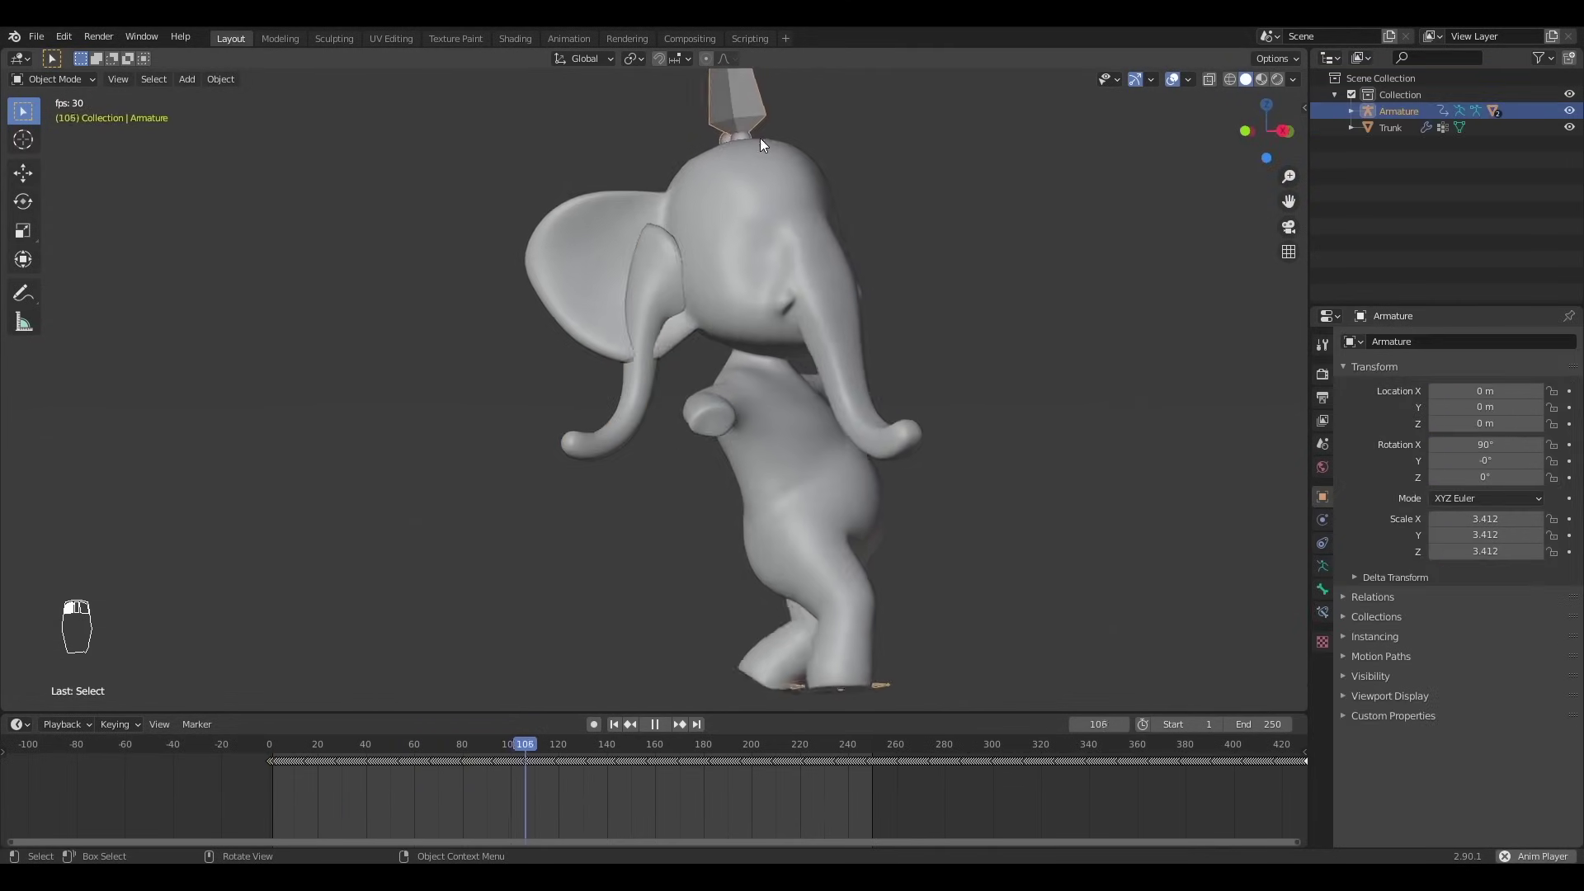
{"action": "scroll", "coordinate": [793, 516], "scroll_direction": "down", "scroll_amount": 2}
{"action": "key", "text": "space"}
{"action": "left_click_drag", "start_coordinate": [646, 749], "coordinate": [269, 746]}
- Hide the elephant body mesh so only the armature and the trunk proxy remain in view
{"action": "left_click", "coordinate": [739, 285]}
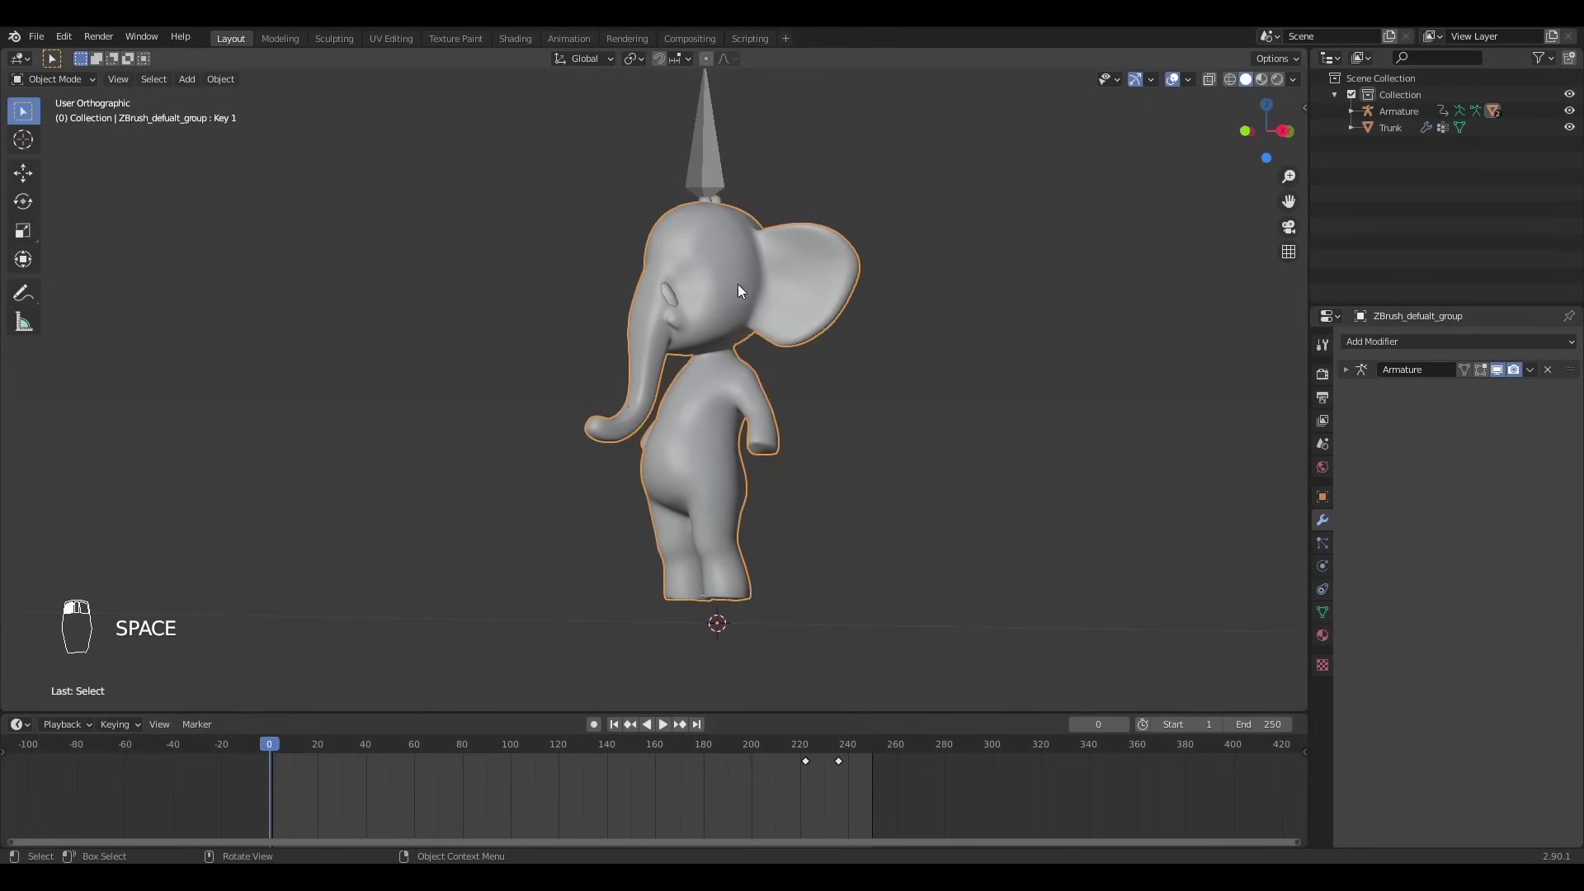
{"action": "key", "text": "h"}
{"action": "scroll", "coordinate": [570, 496], "scroll_direction": "up", "scroll_amount": 4}
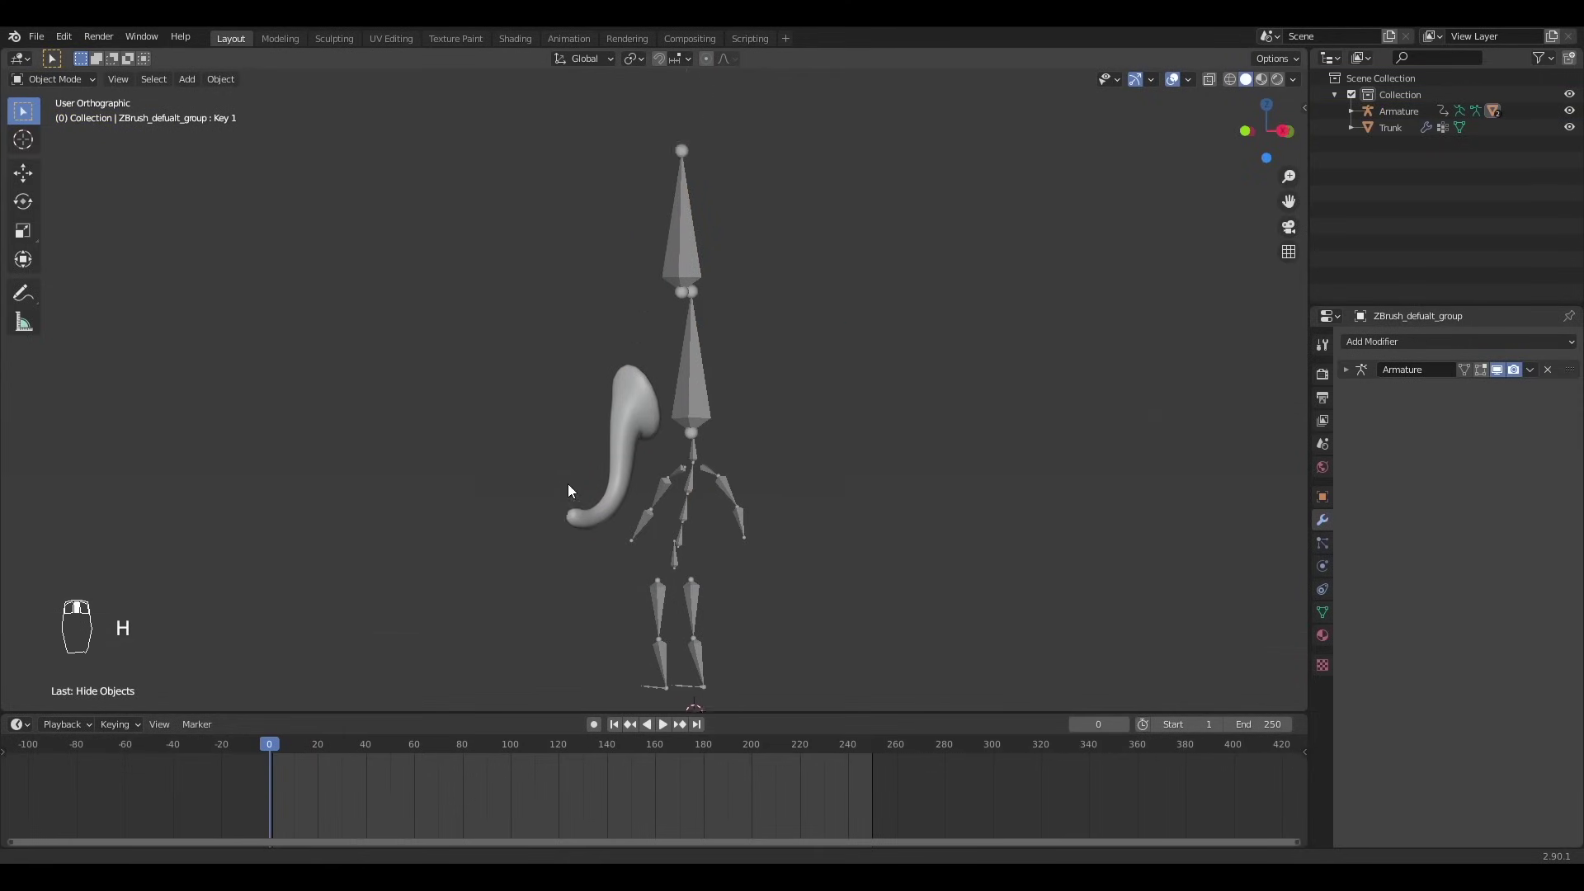
- Examine the armature's head bone in Edit Mode and during playback, then return to the state before the bone was inspected
{"action": "left_click", "coordinate": [694, 400]}
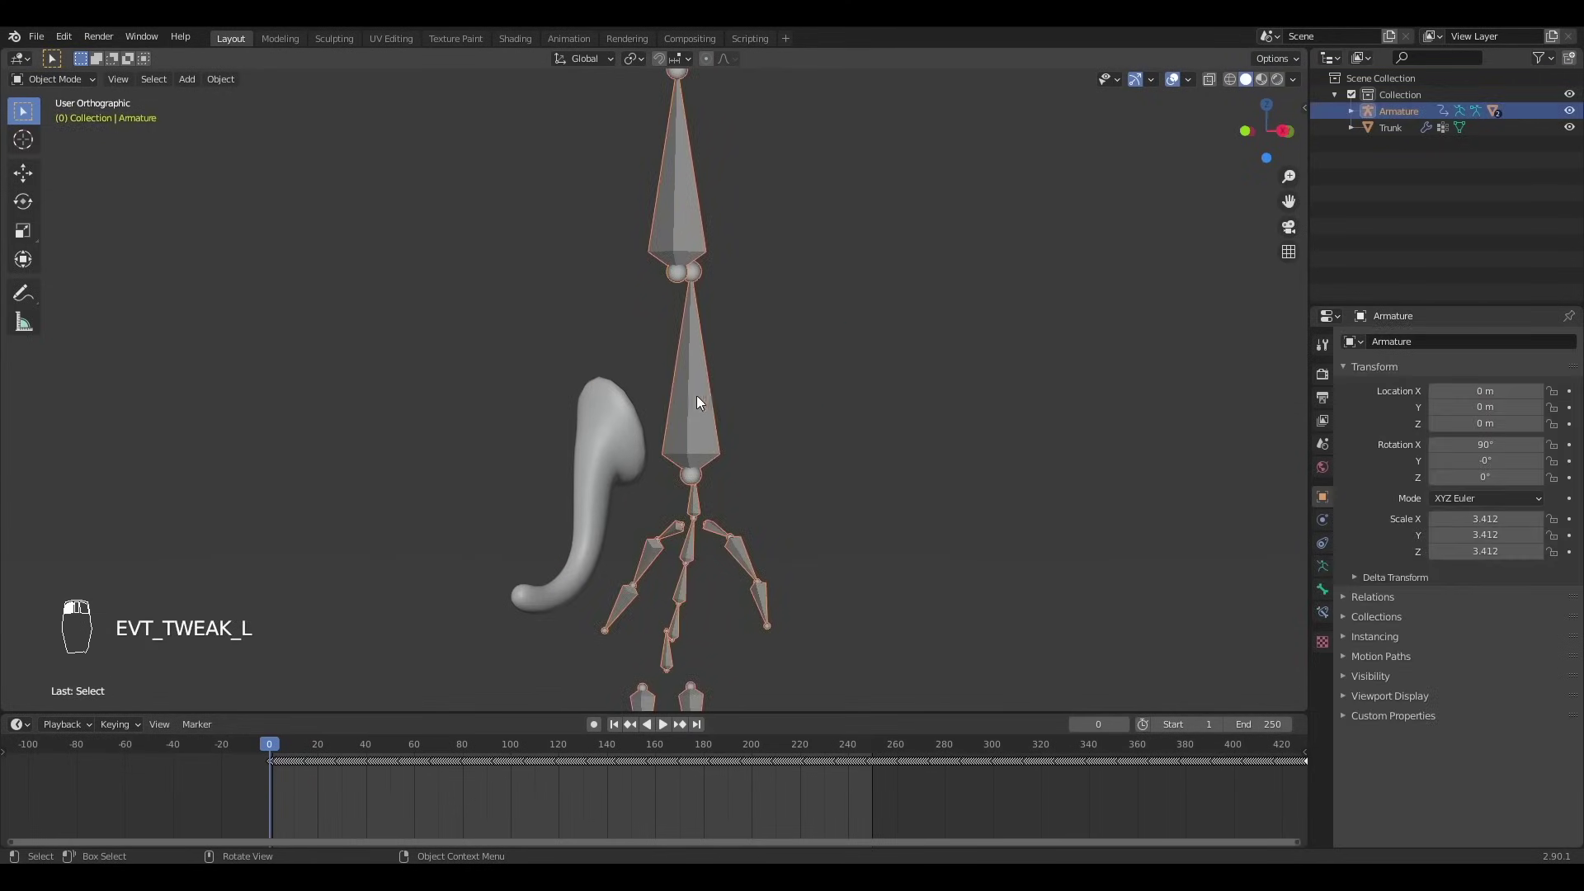
{"action": "key", "text": "Tab"}
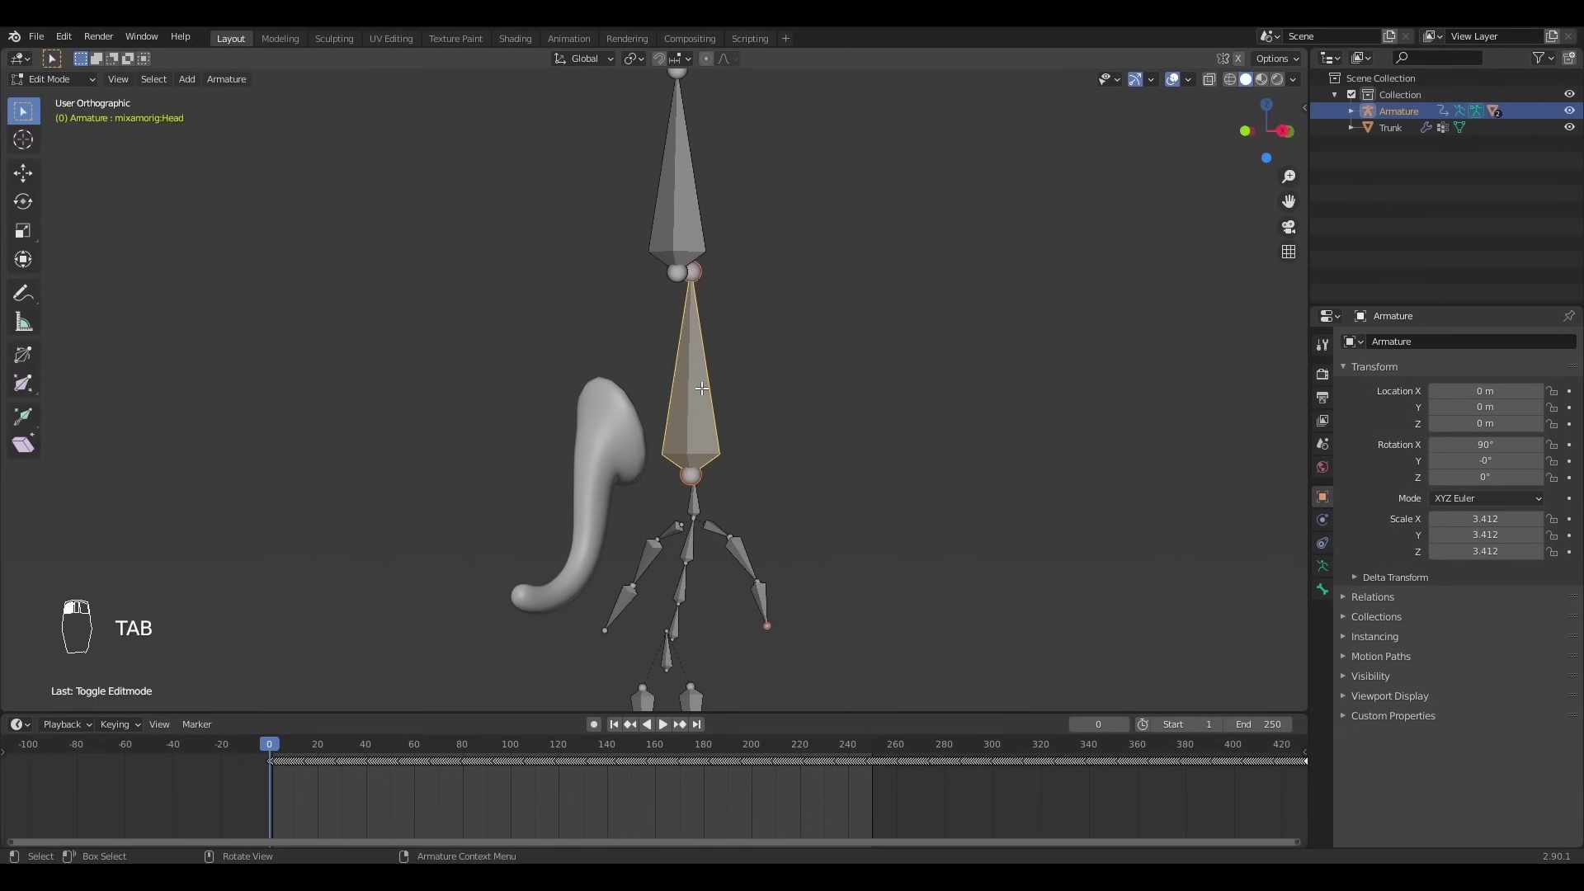
{"action": "key", "text": "r"}
{"action": "right_click", "coordinate": [807, 363]}
{"action": "key", "text": "Tab"}
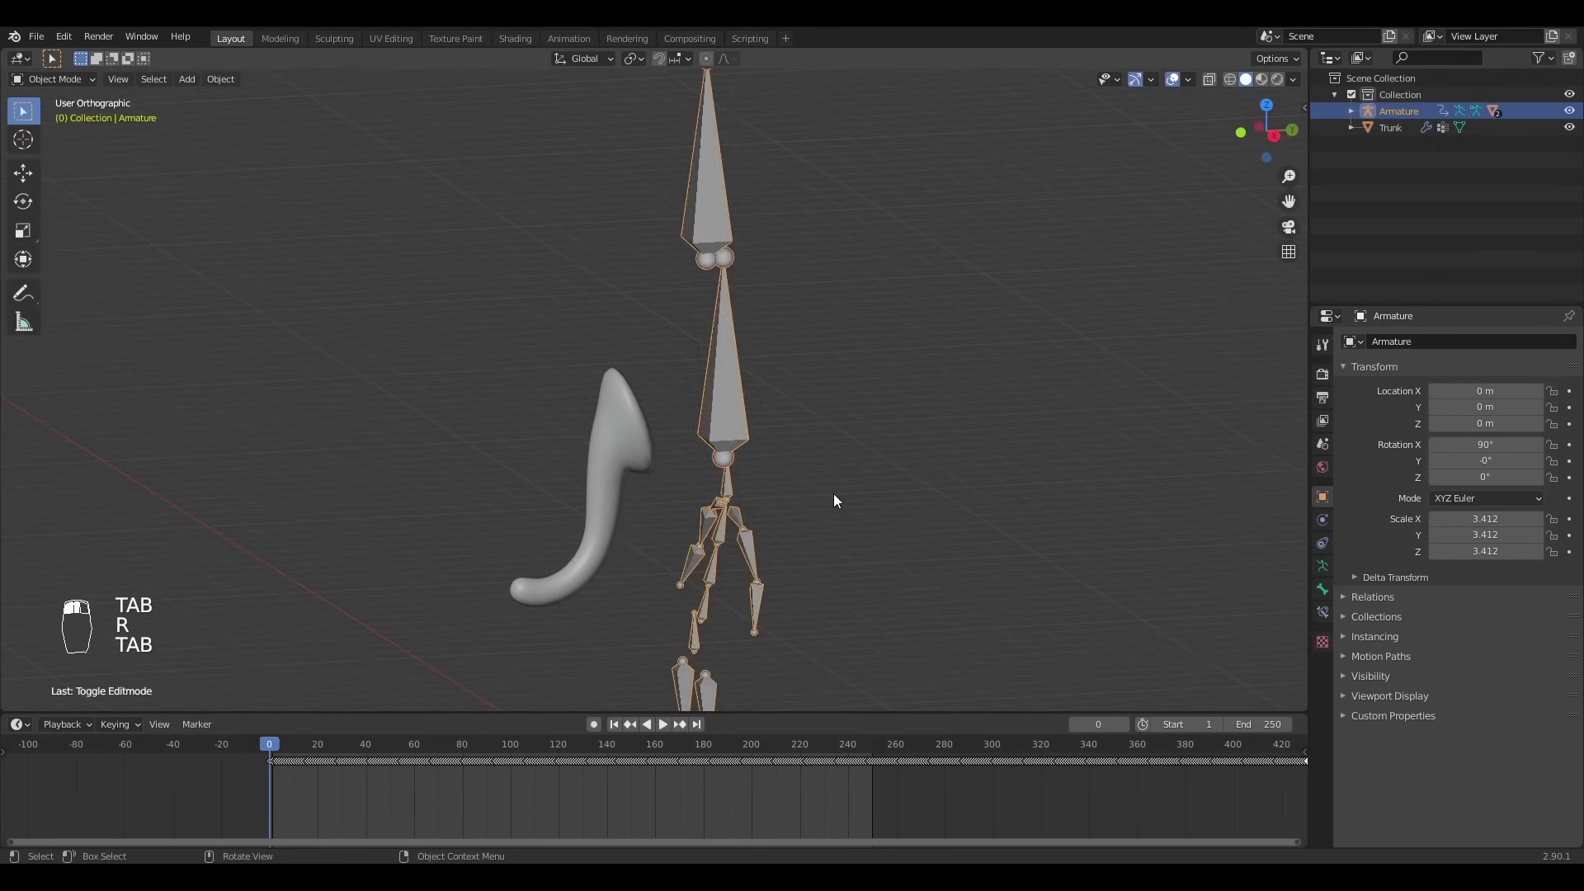
{"action": "key", "text": "space"}
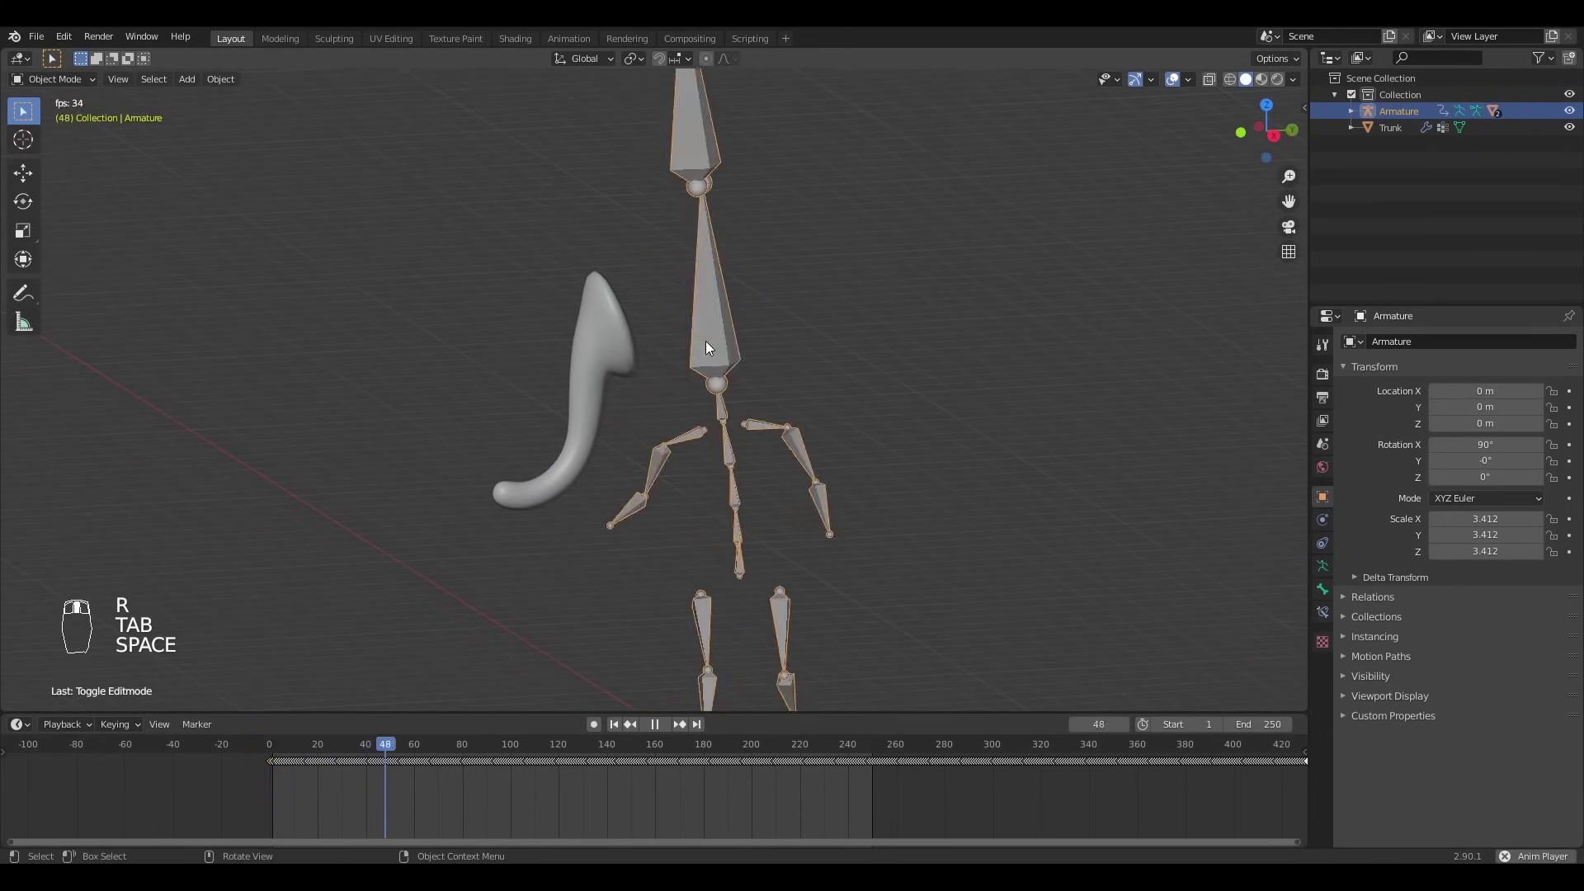
{"action": "key", "text": "space"}
{"action": "key", "text": "ctrl+z"}
{"action": "key", "text": "ctrl+z"}
- Parent the trunk proxy to the armature's head bone in Pose Mode, using the Bone parenting option
{"action": "key", "text": "alt+a"}
{"action": "left_click", "coordinate": [619, 343]}
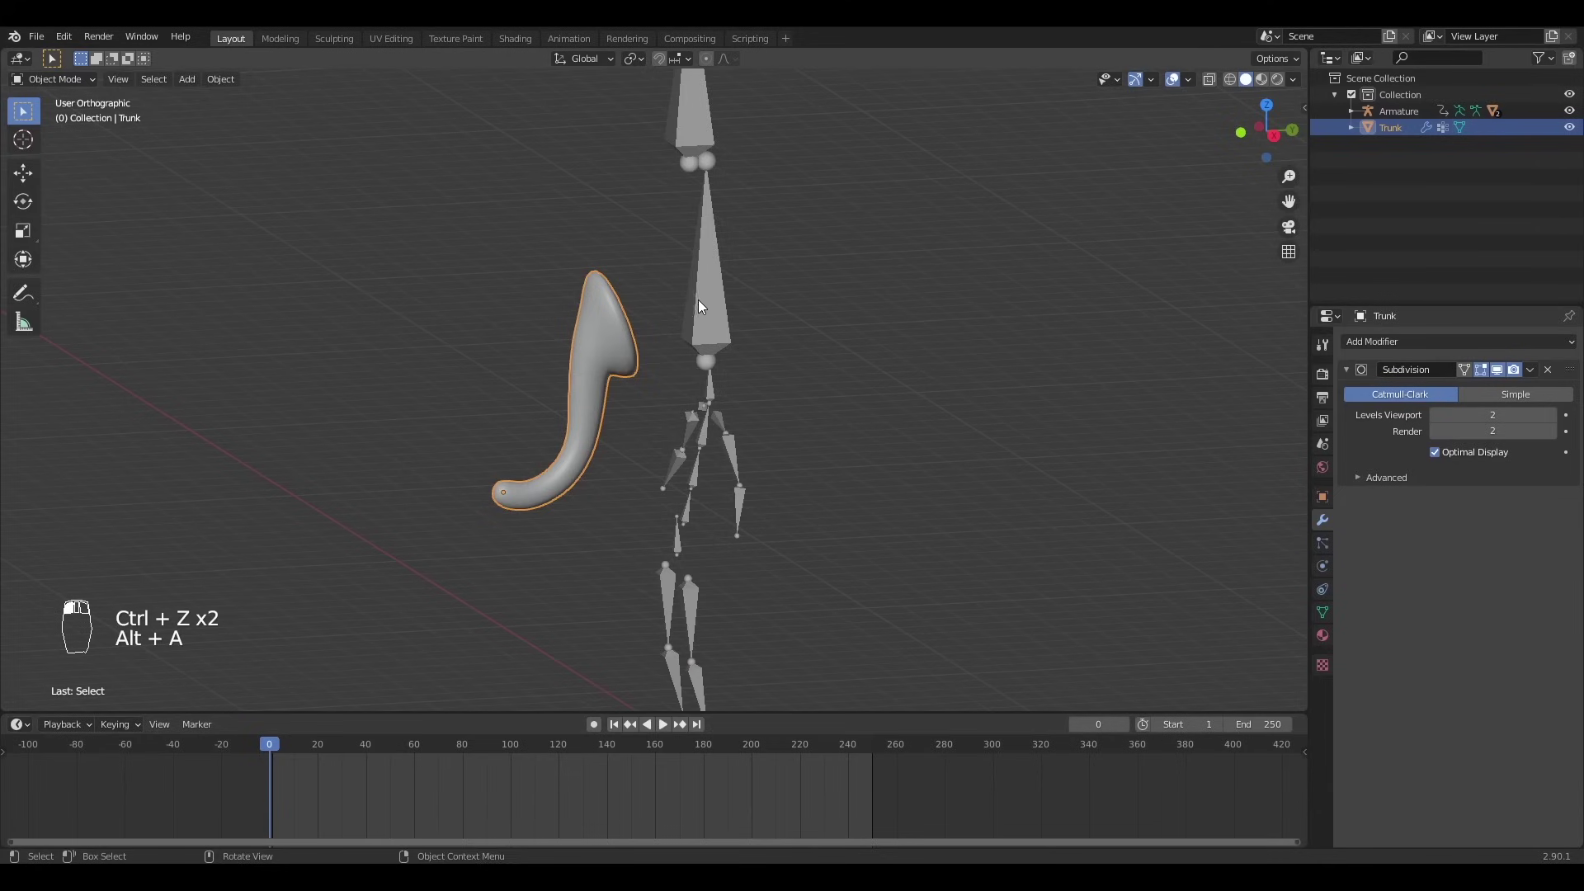
{"action": "left_click", "coordinate": [711, 312], "text": "shift"}
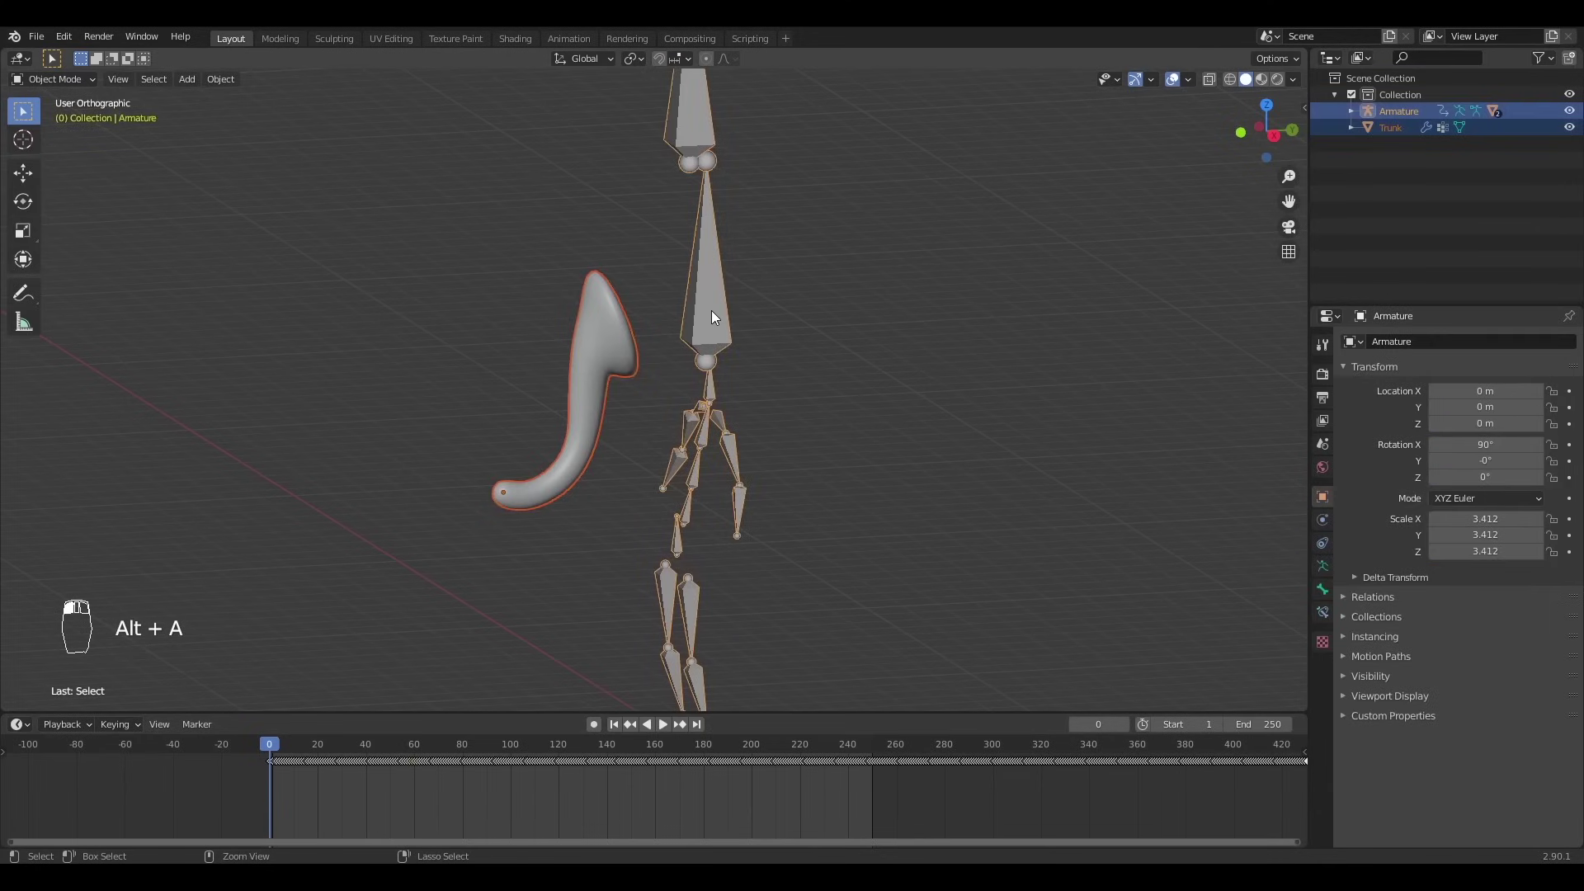
{"action": "left_click", "coordinate": [71, 137]}
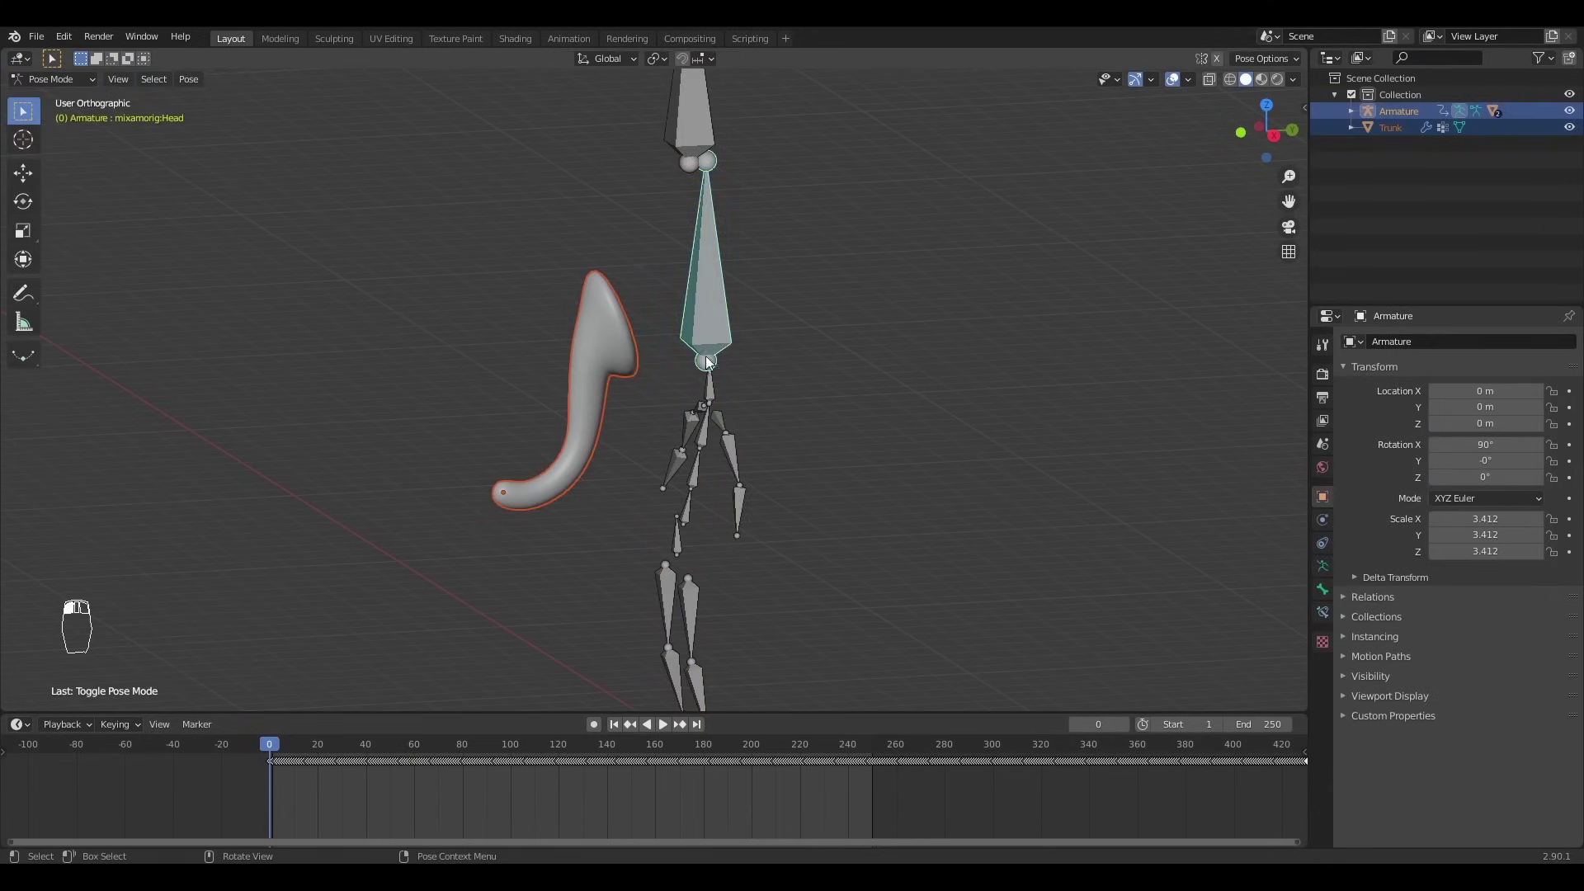
{"action": "left_click", "coordinate": [710, 305]}
{"action": "scroll", "coordinate": [717, 313], "scroll_direction": "down", "scroll_amount": 4}
{"action": "key", "text": "ctrl+p"}
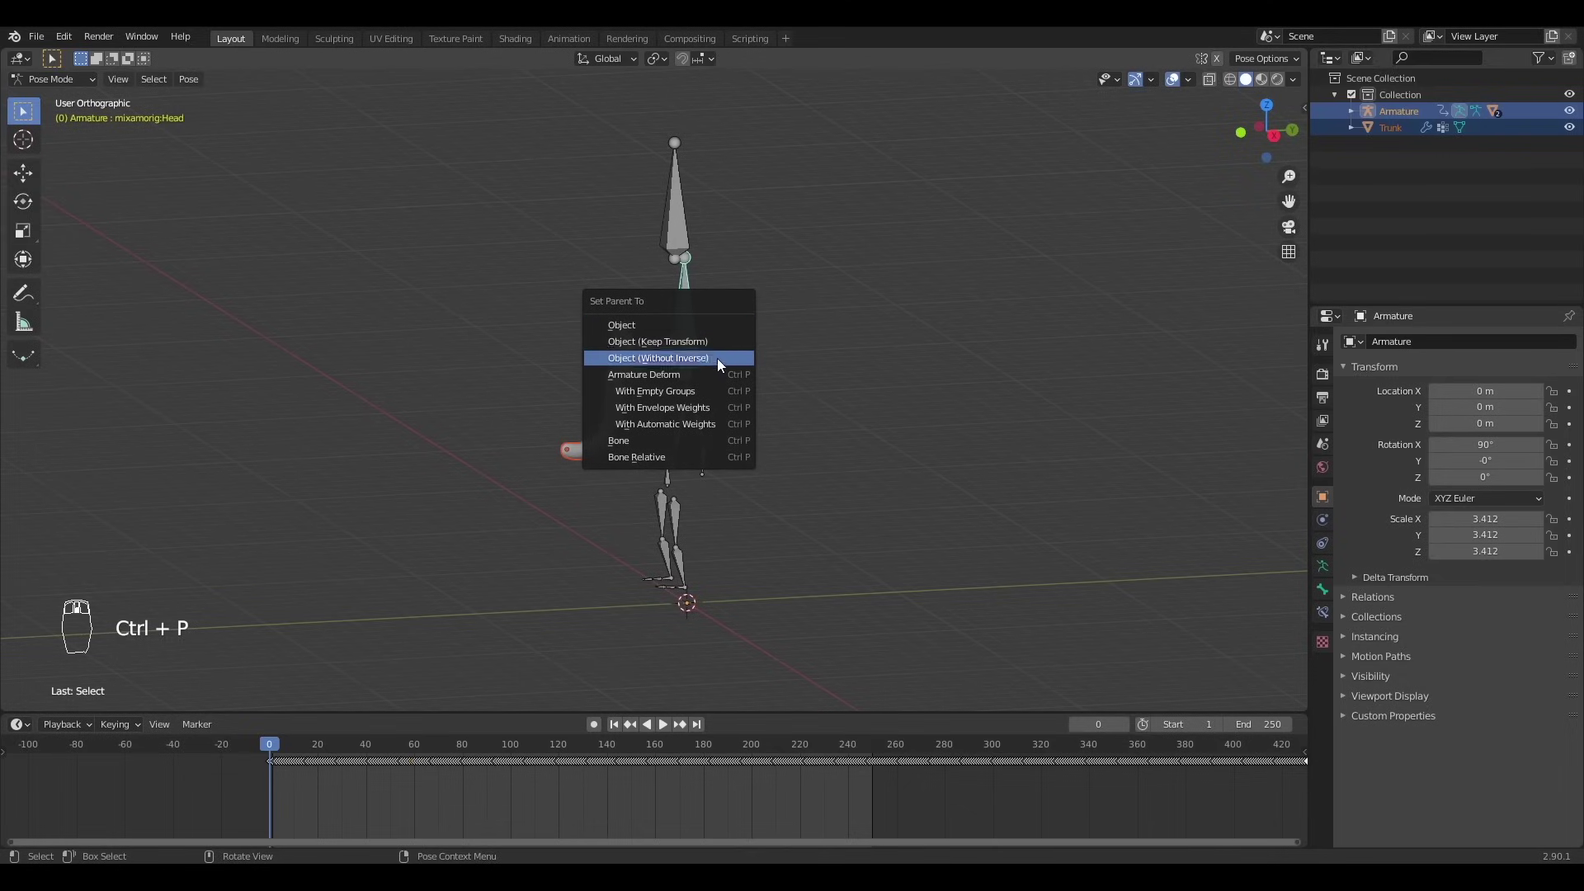
{"action": "left_click", "coordinate": [730, 444]}
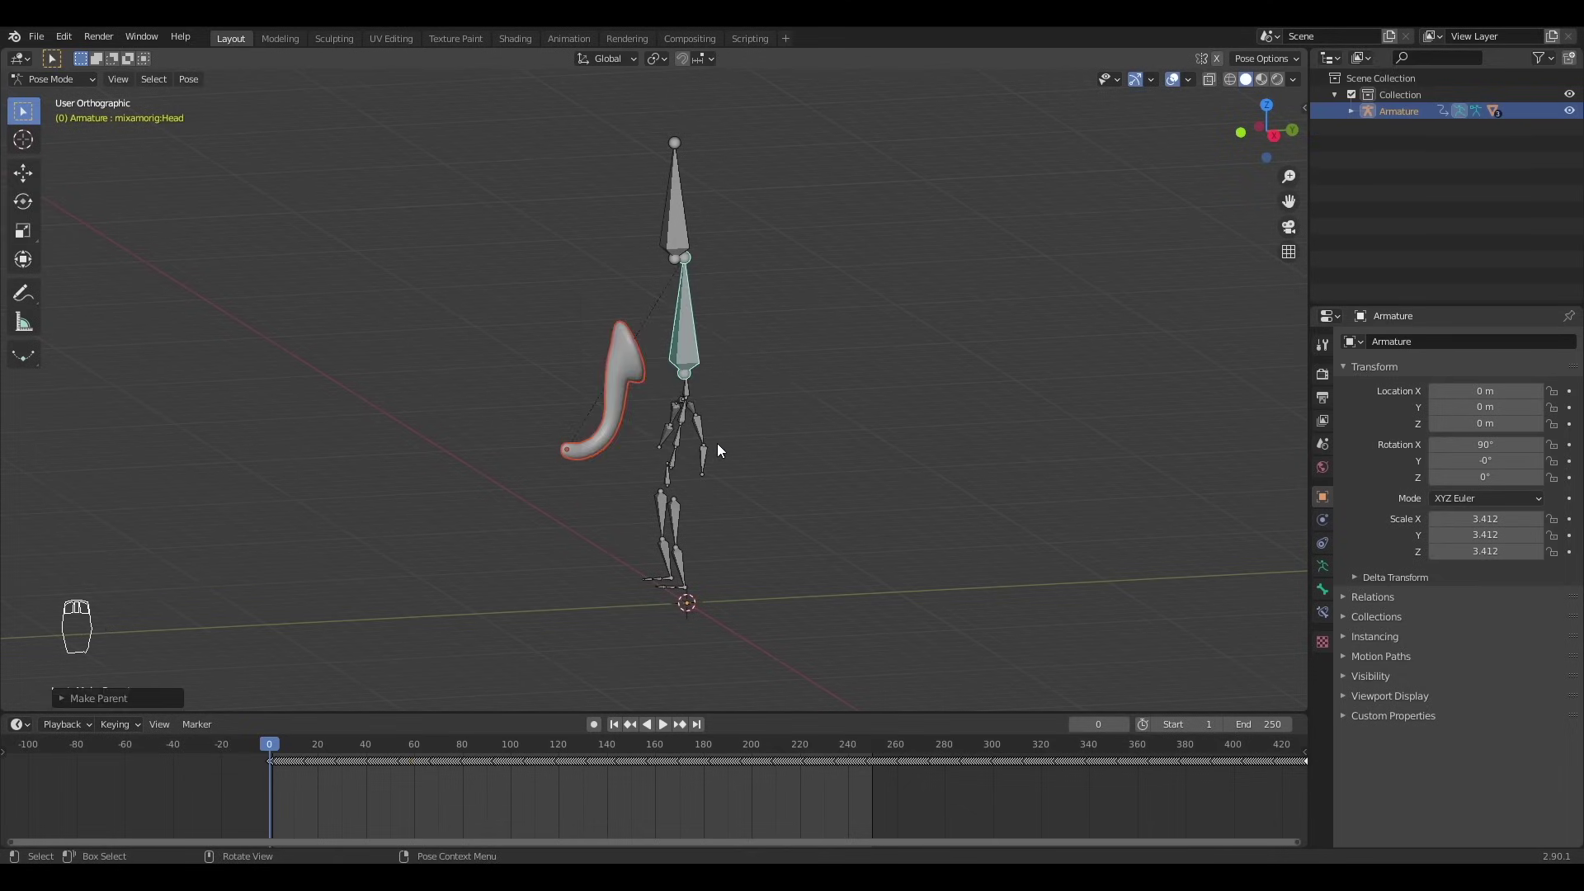
- Return the armature to Object Mode and play the animation to check how the parented trunk proxy moves
{"action": "scroll", "coordinate": [685, 383], "scroll_direction": "up", "scroll_amount": 3}
{"action": "left_click", "coordinate": [62, 102]}
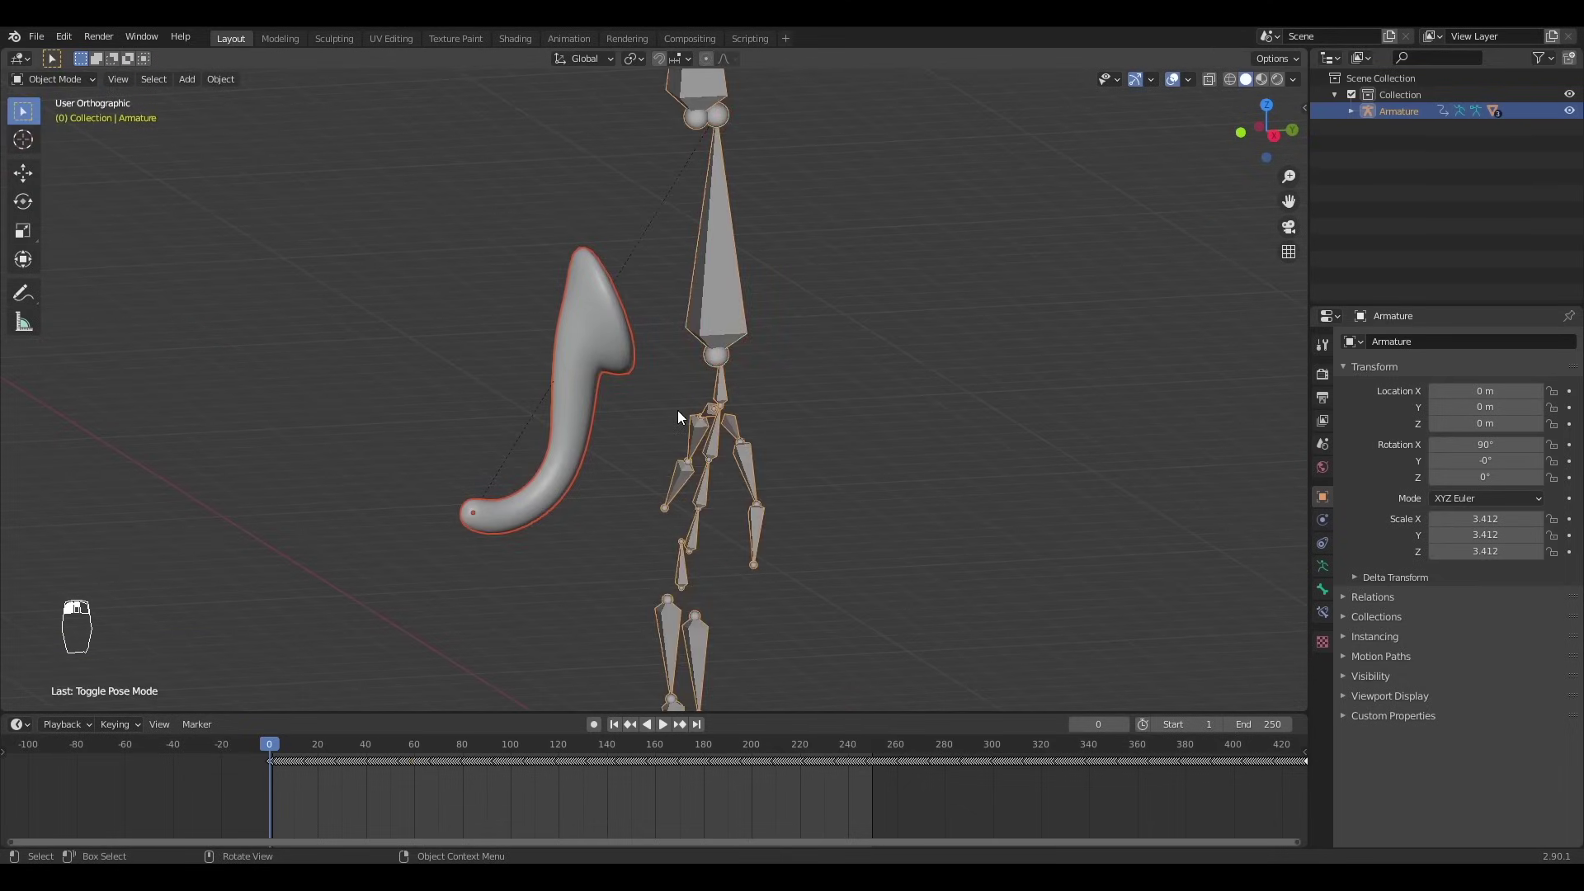
{"action": "key", "text": "alt+a"}
{"action": "key", "text": "space"}
{"action": "scroll", "coordinate": [835, 428], "scroll_direction": "down", "scroll_amount": 3}
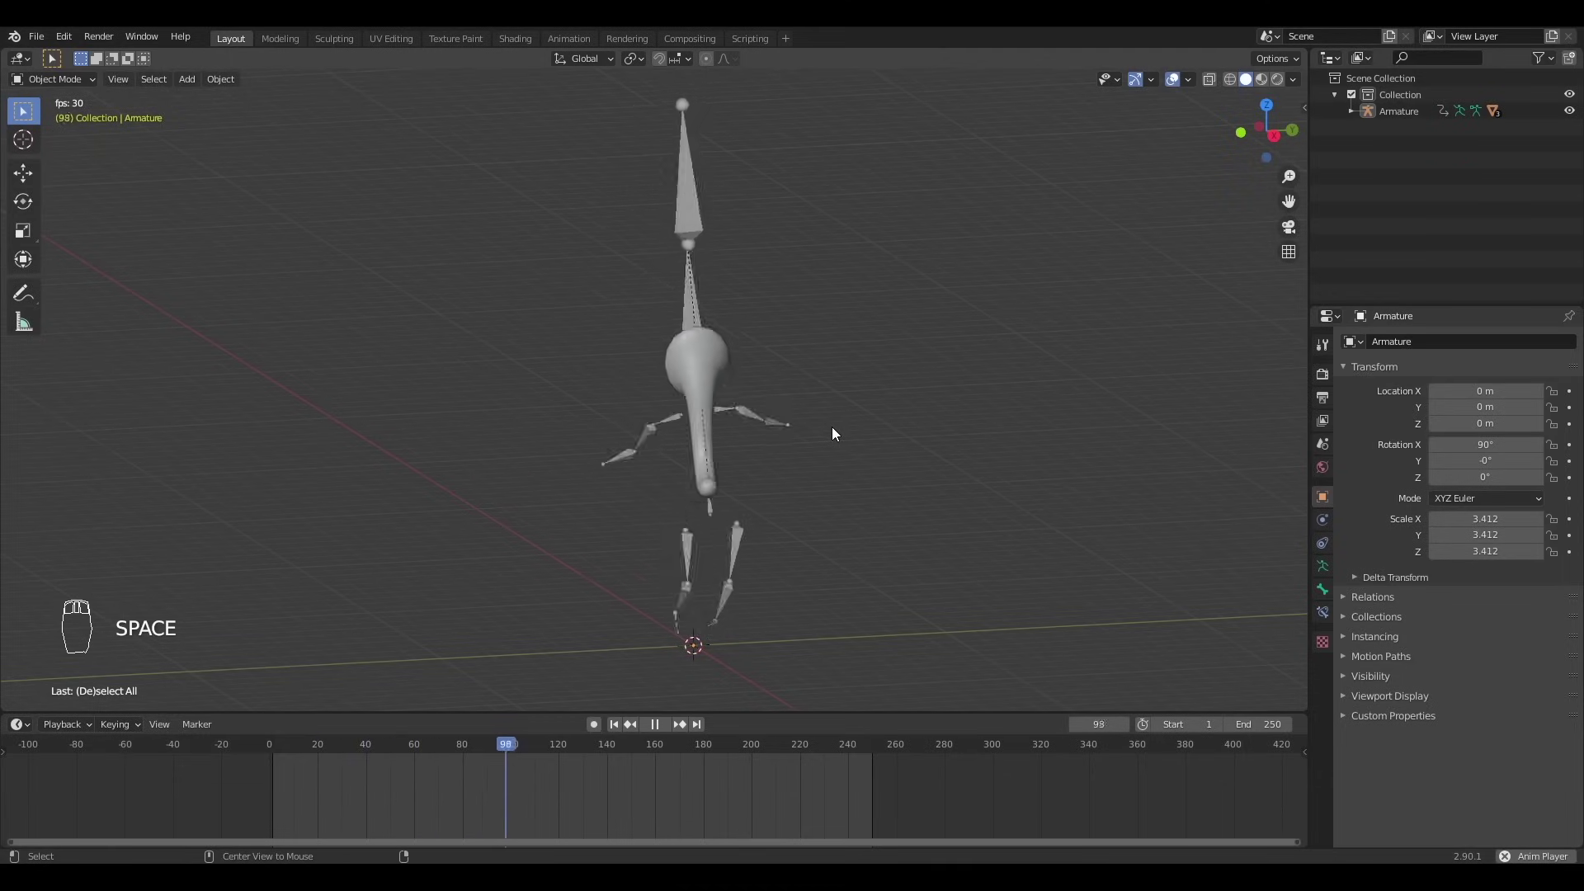
- Unhide the elephant mesh, replay the animation to compare it with the parented trunk proxy, and return to frame 0
{"action": "key", "text": "alt+h"}
{"action": "key", "text": "alt+a"}
{"action": "key", "text": "alt+a"}
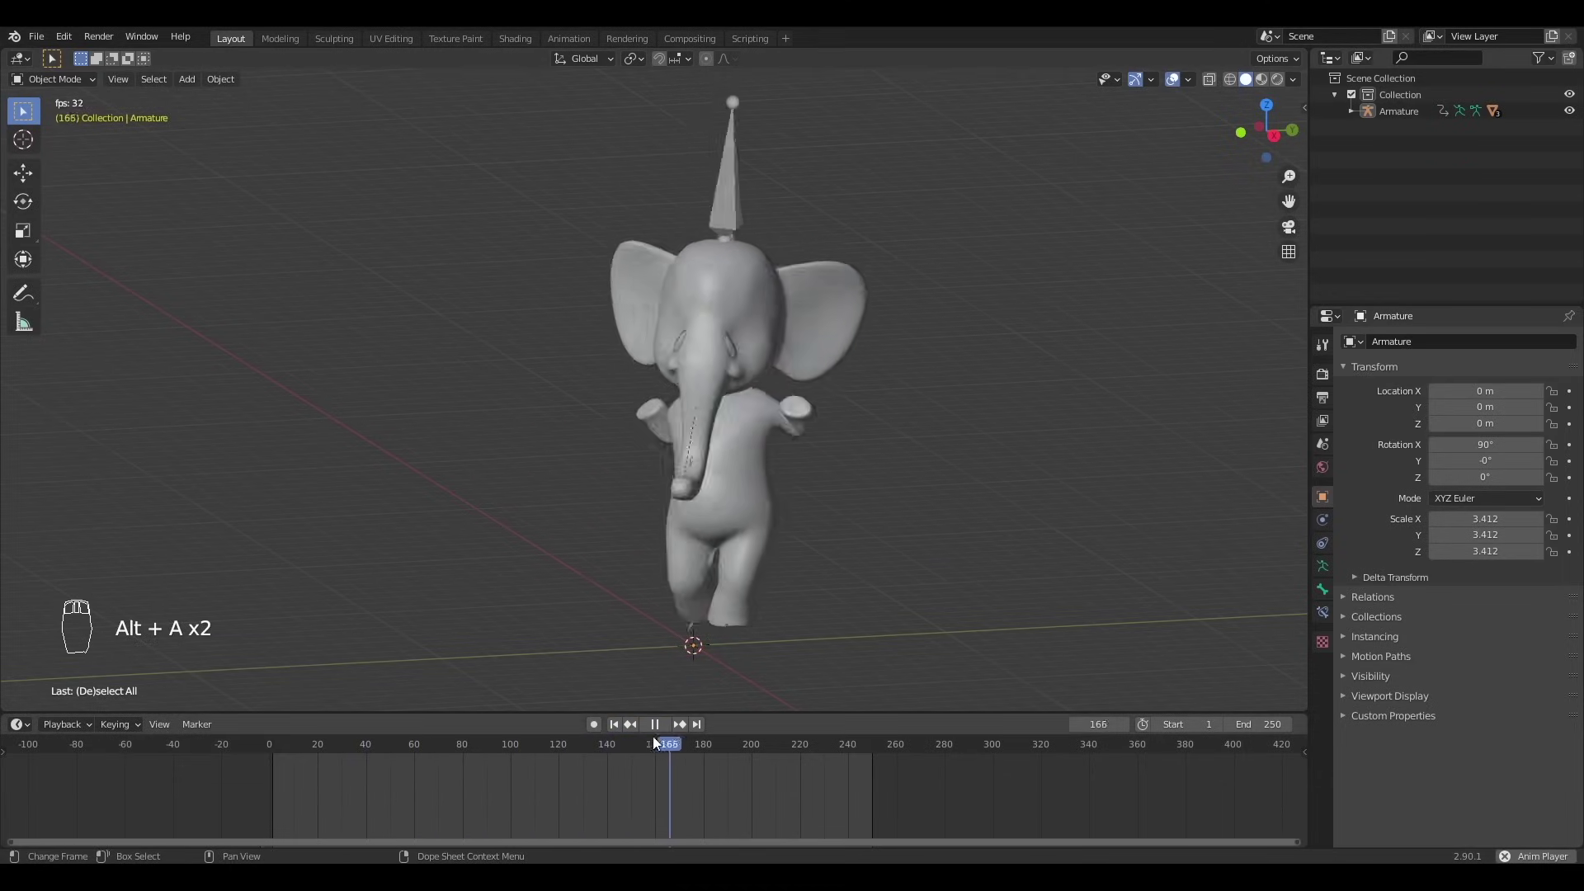
{"action": "key", "text": "space"}
{"action": "key", "text": "space"}
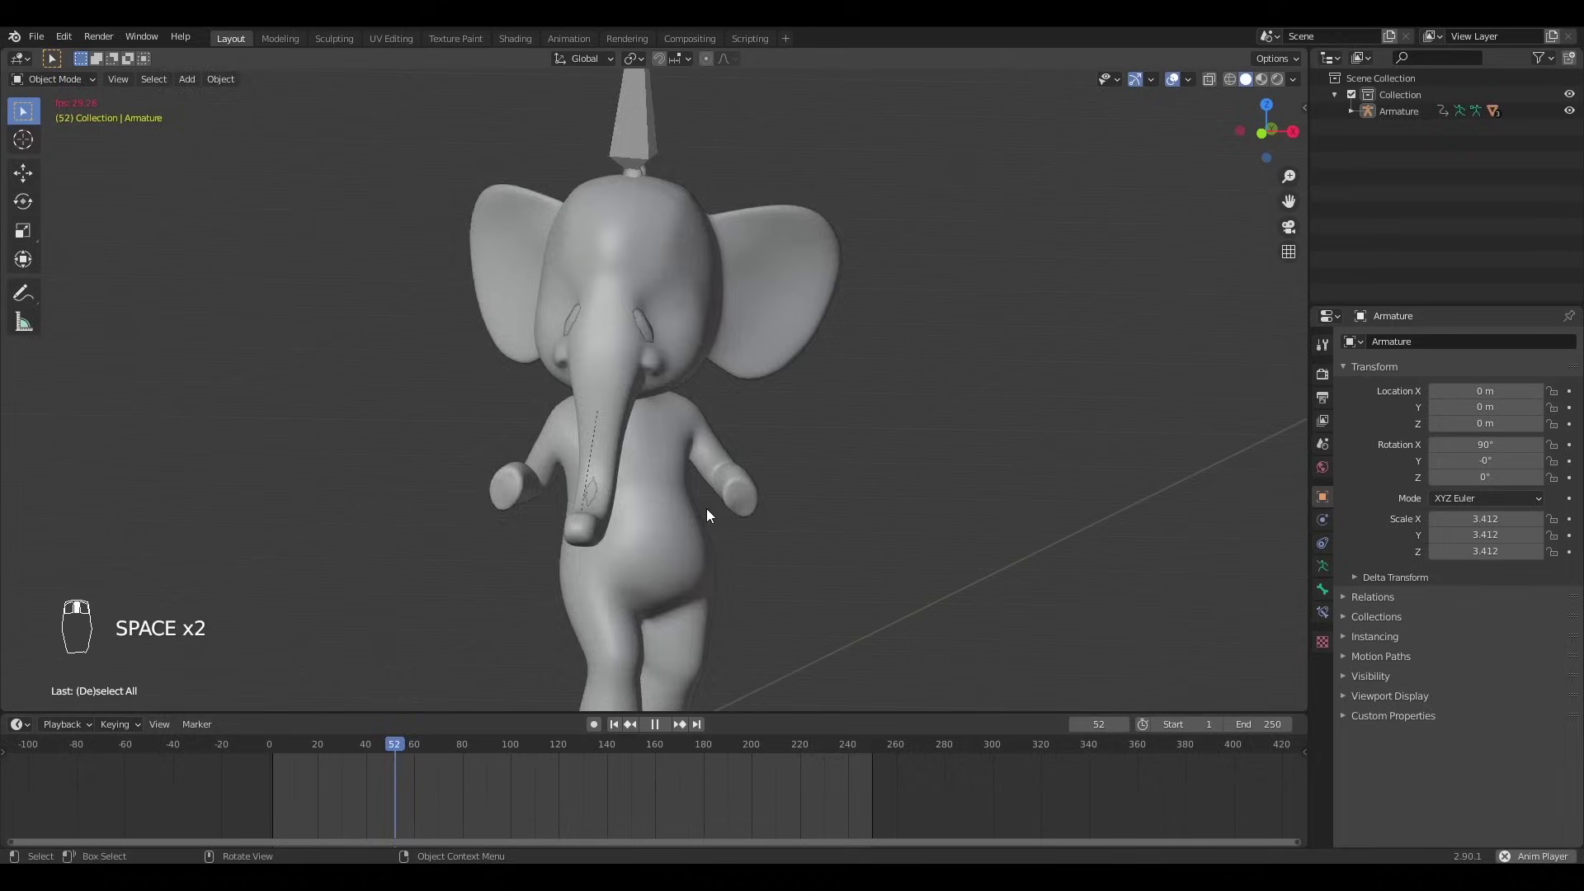
{"action": "left_click", "coordinate": [607, 356]}
{"action": "key", "text": "alt+a"}
{"action": "key", "text": "space"}
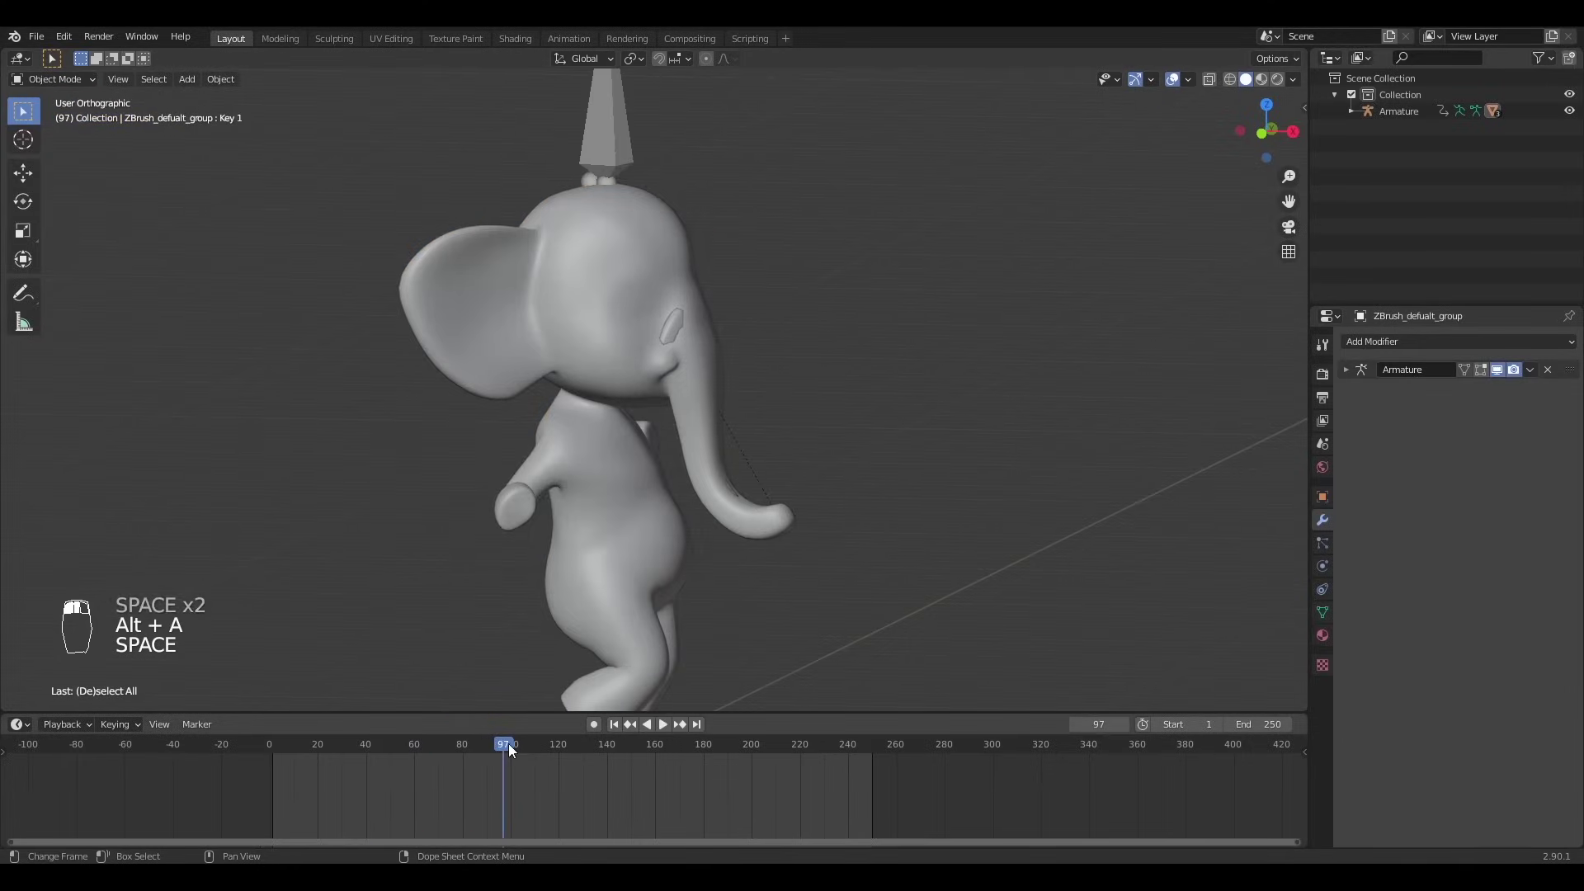
{"action": "left_click_drag", "start_coordinate": [509, 744], "coordinate": [193, 740]}
- Rename the collection holding the elephant and its armature to Ely
{"action": "key", "text": "KP_1"}
{"action": "left_click", "coordinate": [685, 245]}
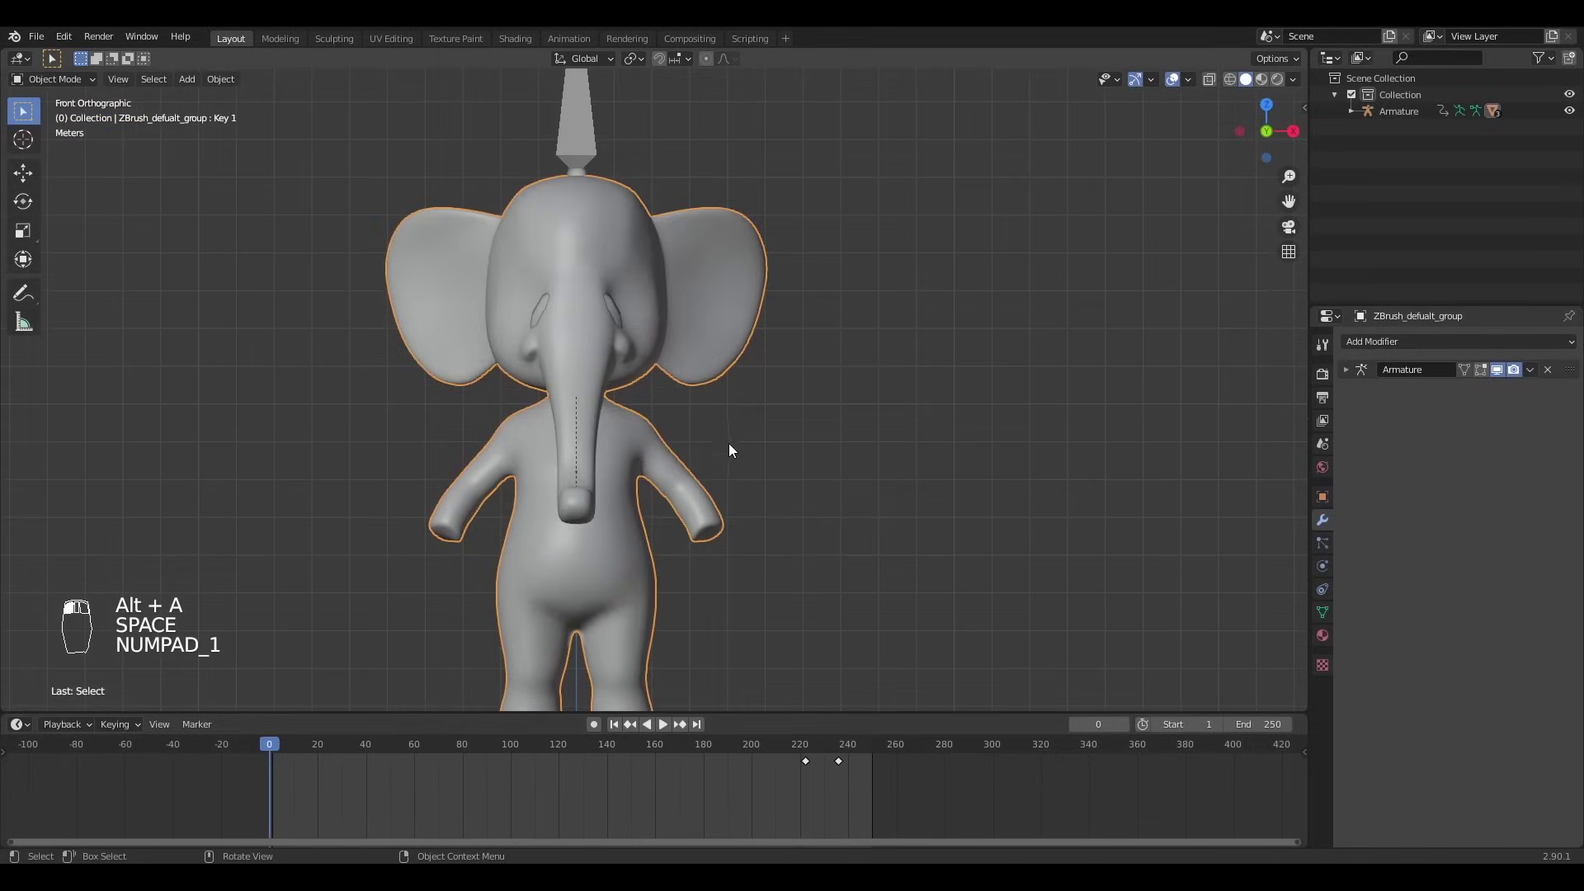
{"action": "key", "text": "h"}
{"action": "key", "text": "ctrl+z"}
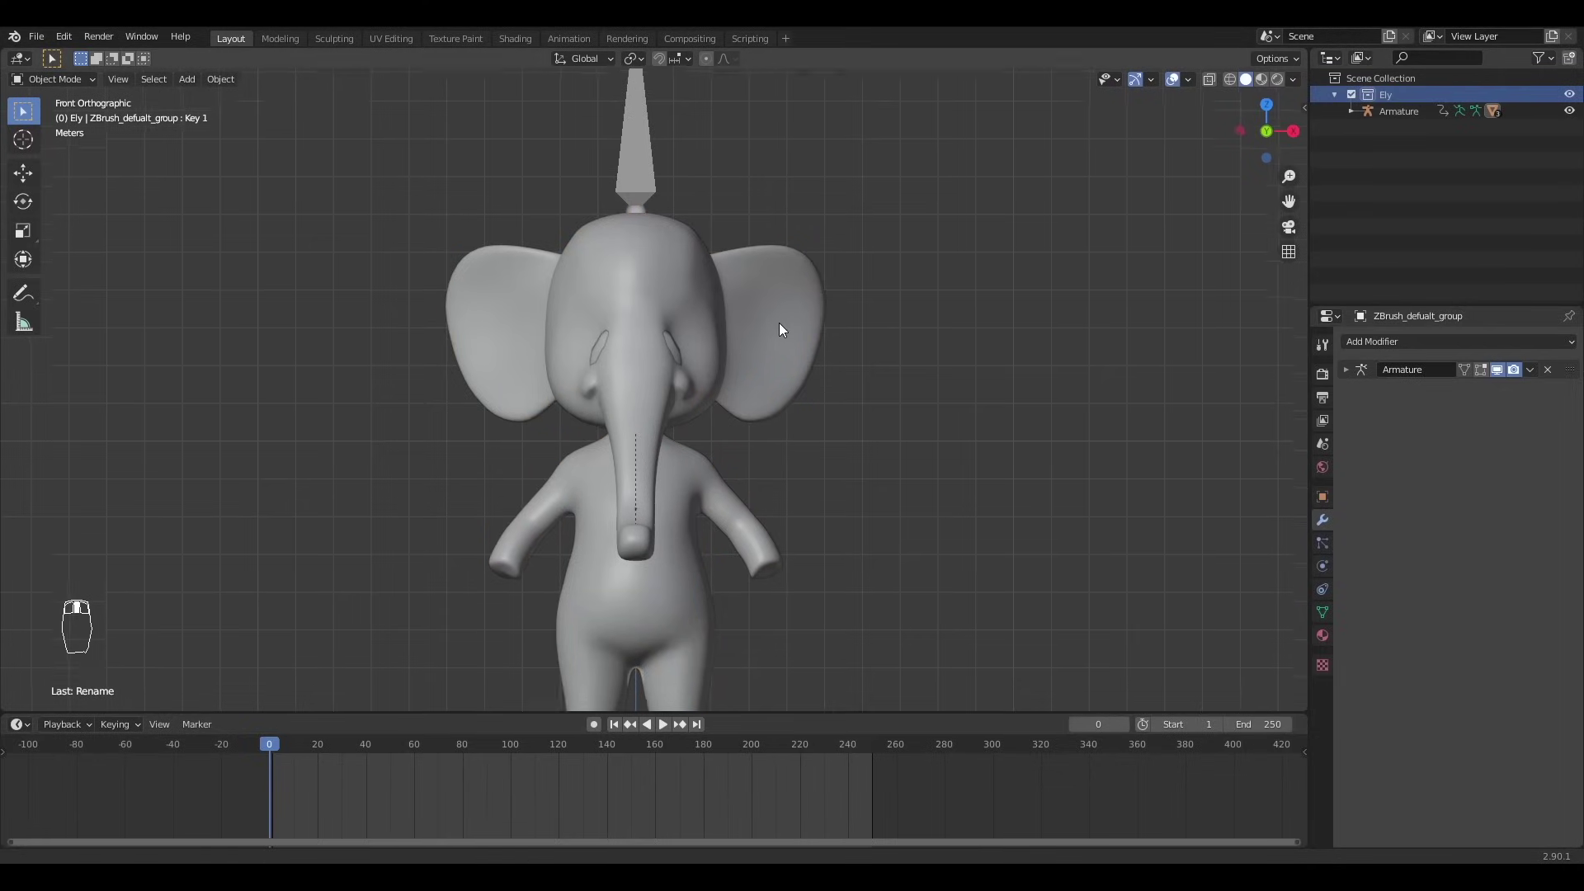
- Move the Trunk object into a new collection named Muscles
{"action": "middle_click_drag", "start_coordinate": [779, 324], "coordinate": [658, 401]}
{"action": "left_click", "coordinate": [665, 363]}
{"action": "key", "text": "KP_5"}
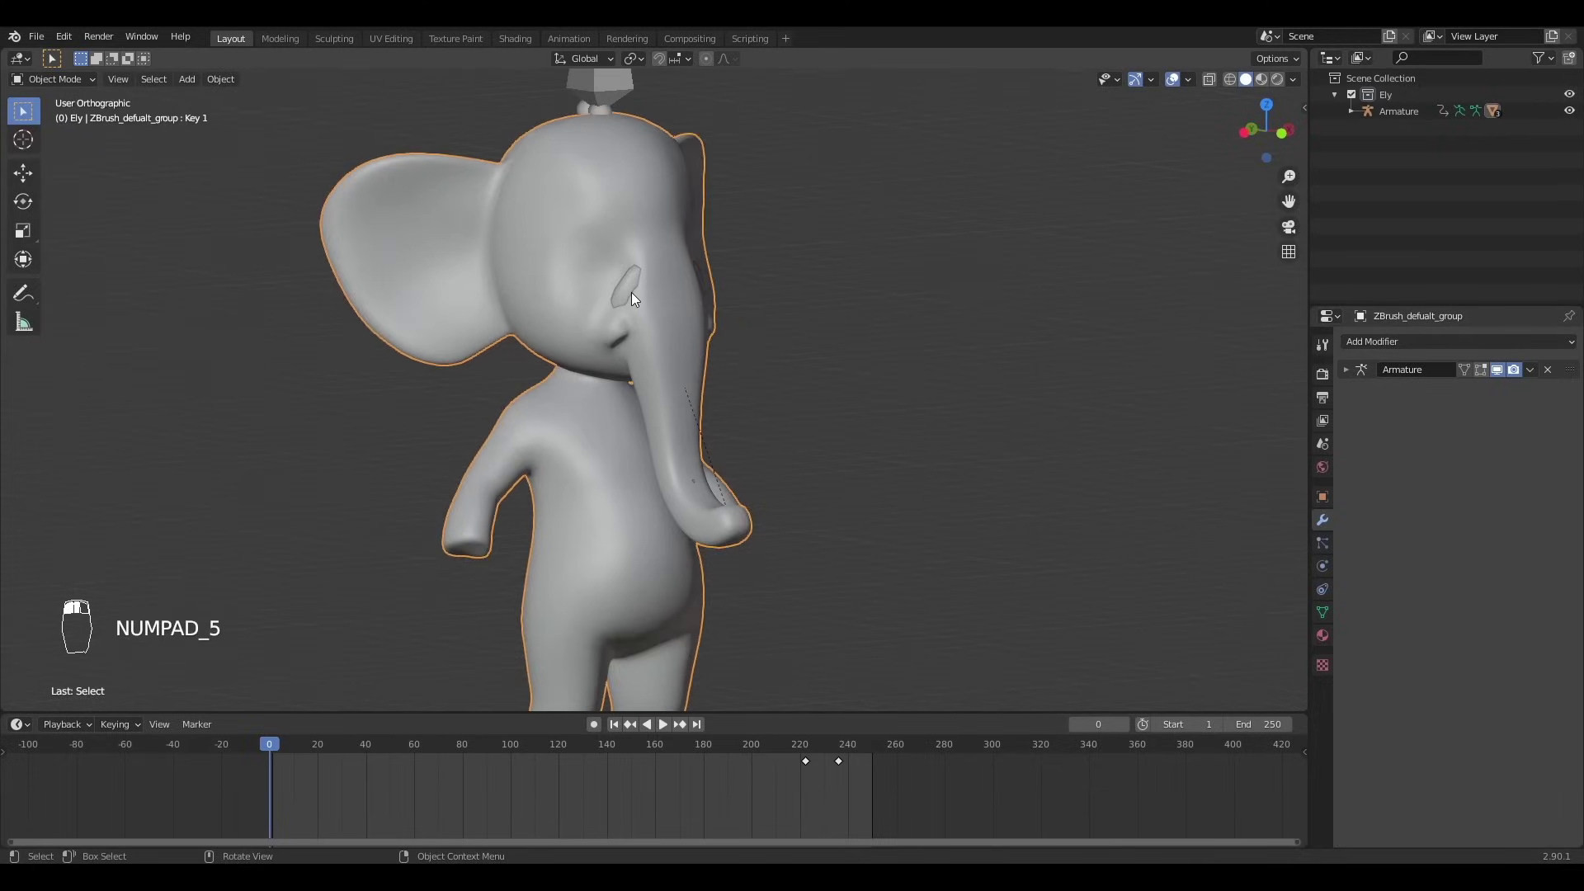
{"action": "left_click", "coordinate": [631, 292]}
{"action": "key", "text": "m"}
{"action": "key", "text": "m"}
{"action": "left_click", "coordinate": [673, 350]}
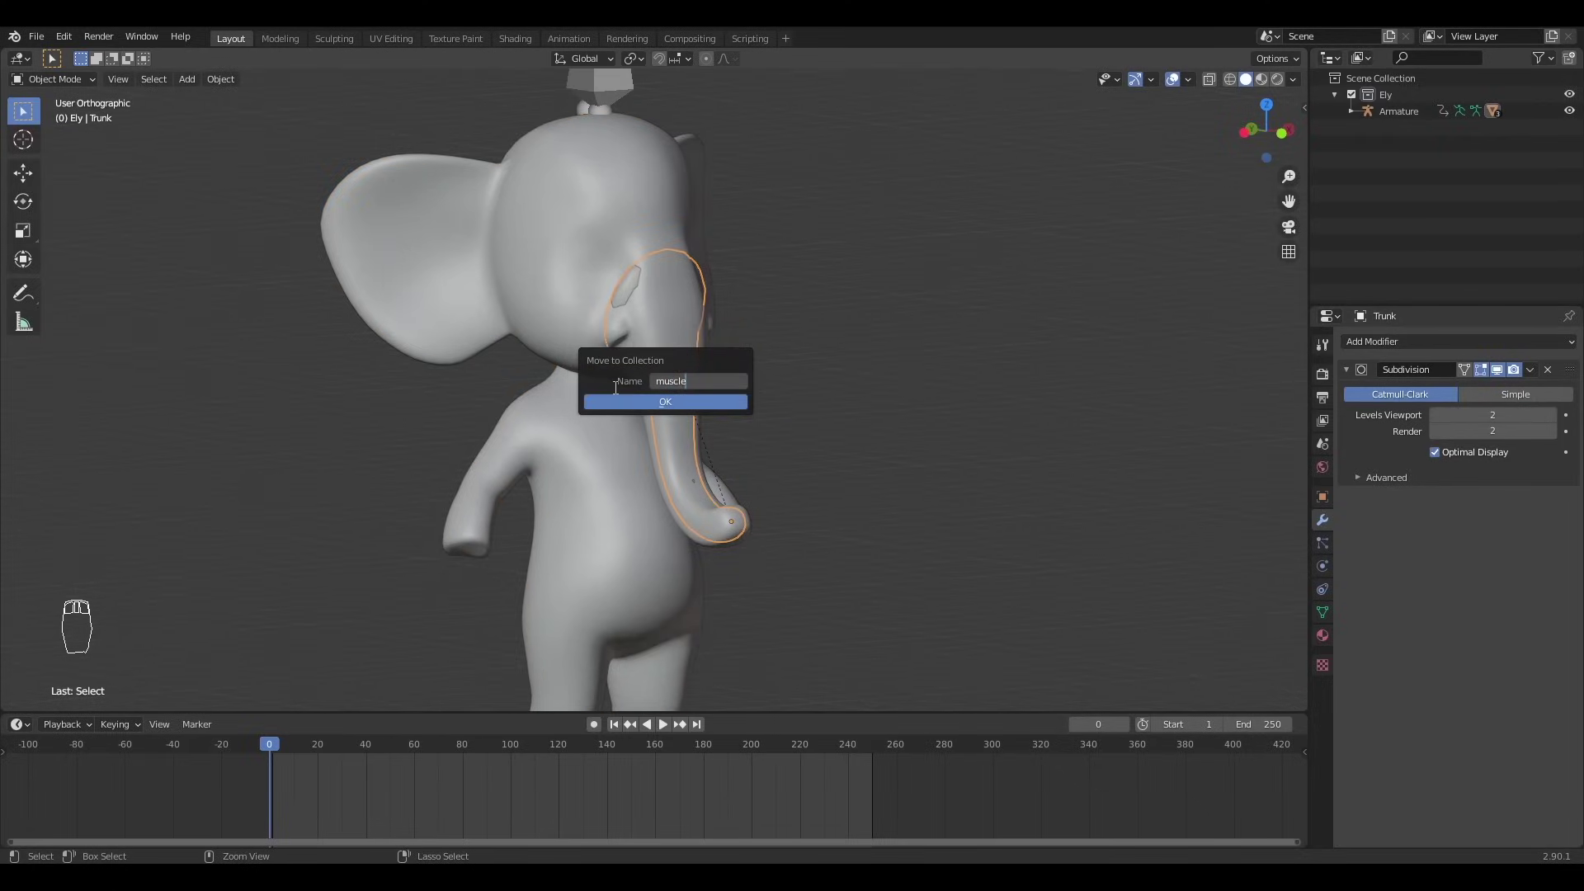
{"action": "middle_click_drag", "start_coordinate": [916, 381], "coordinate": [842, 363]}
{"action": "key", "text": "alt+a"}
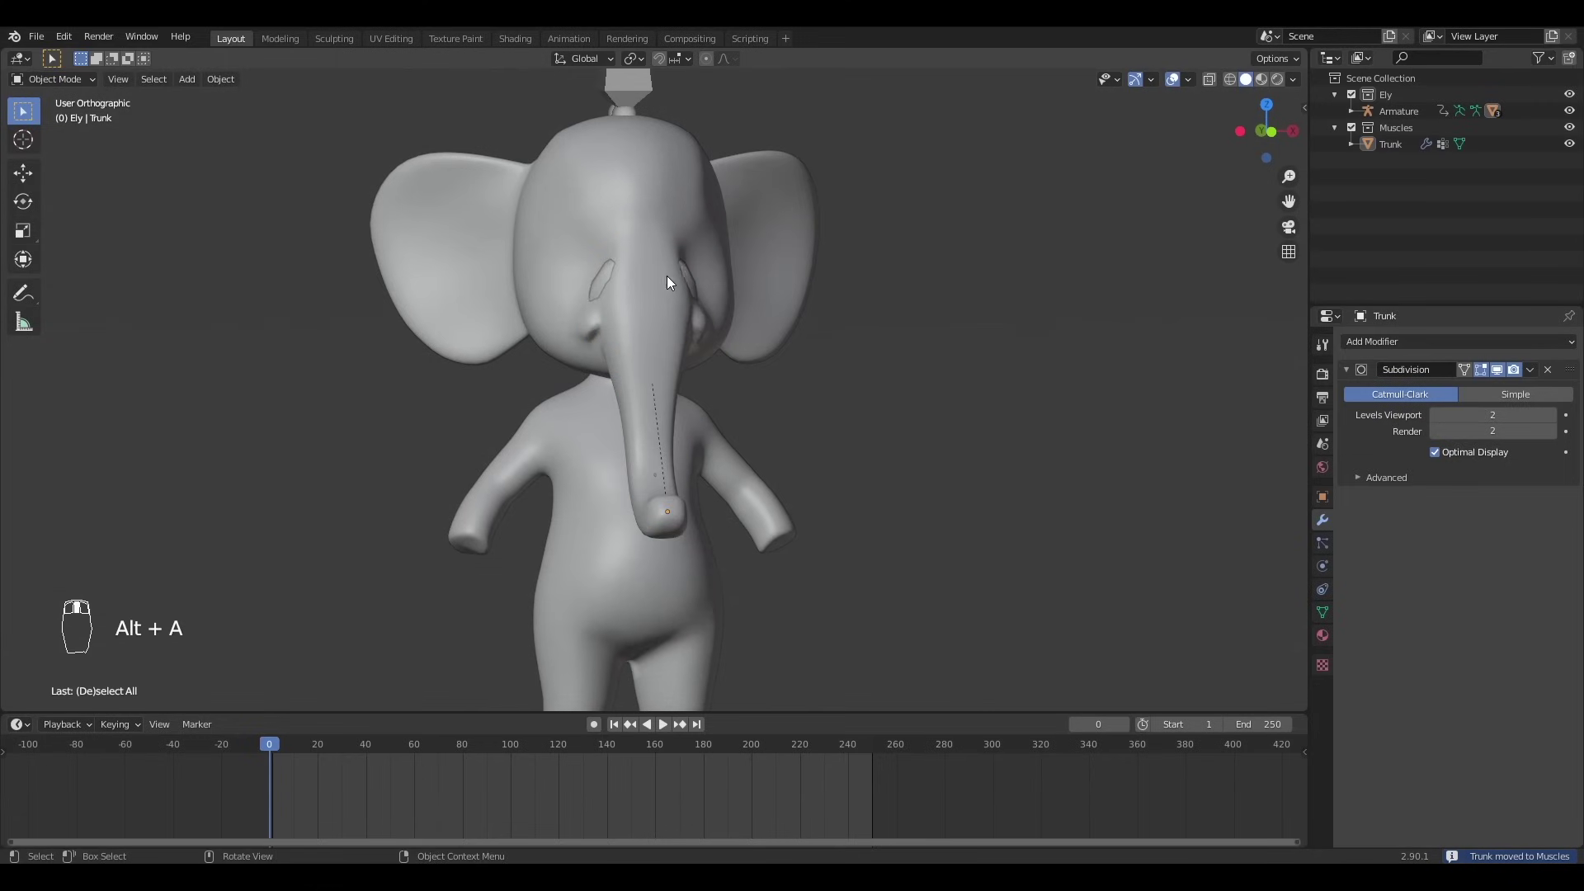
- Select the trunk proxy inside the elephant and isolate it in local view
{"action": "scroll", "coordinate": [667, 335], "scroll_direction": "down", "scroll_amount": 3}
{"action": "key", "text": "KP_3"}
{"action": "scroll", "coordinate": [668, 337], "scroll_direction": "up", "scroll_amount": 4}
{"action": "left_click", "coordinate": [633, 341]}
{"action": "key", "text": "KP_1"}
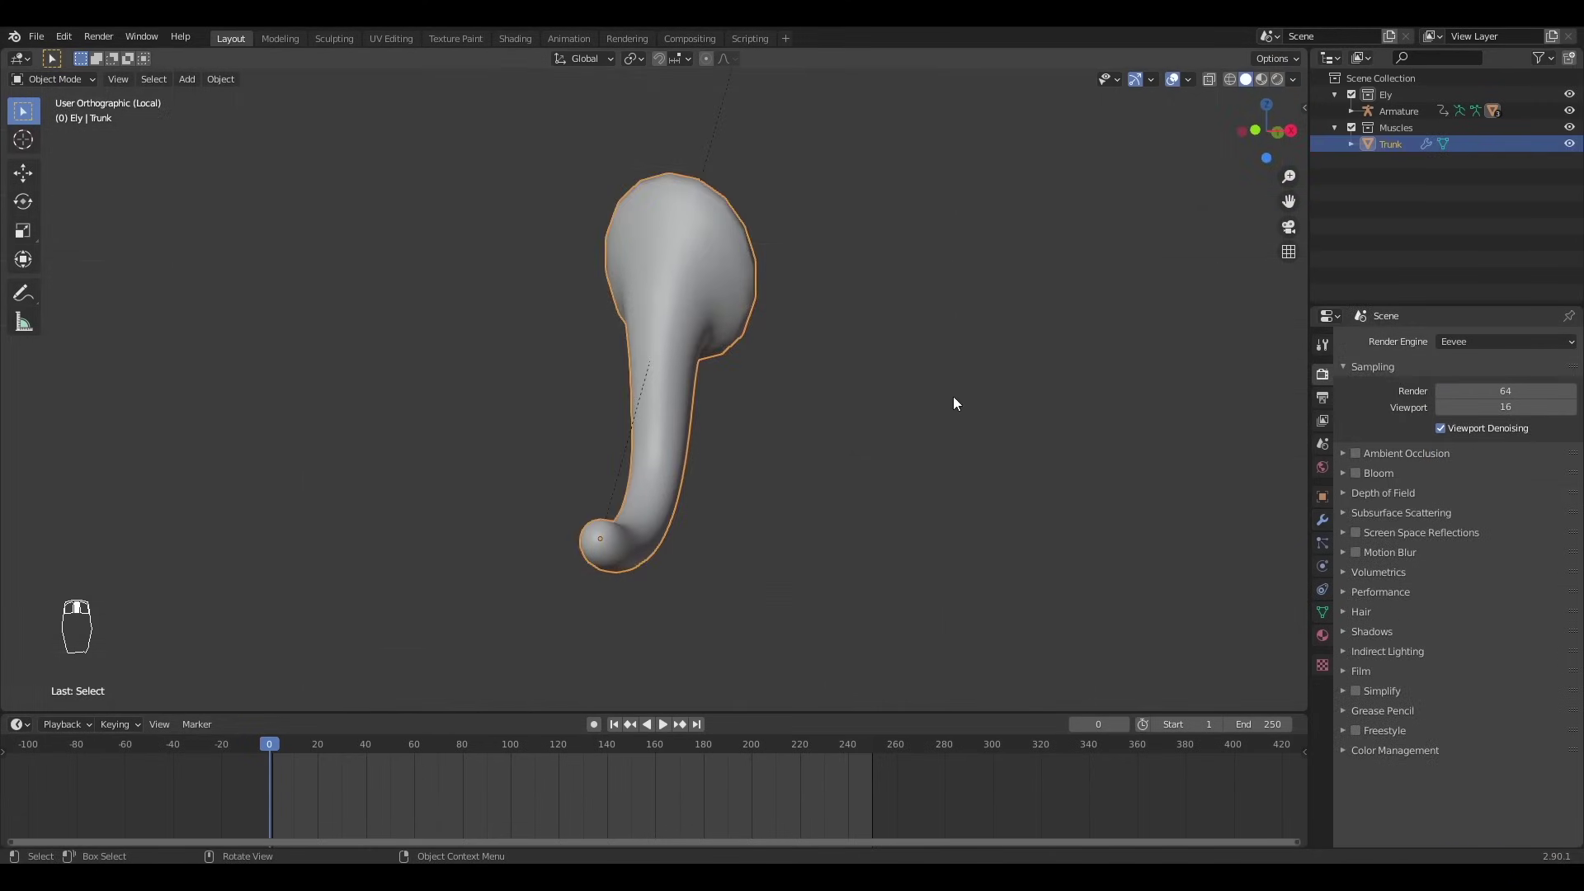
- Add a vertex group named Weights to the Trunk mesh
{"action": "left_click", "coordinate": [1322, 613]}
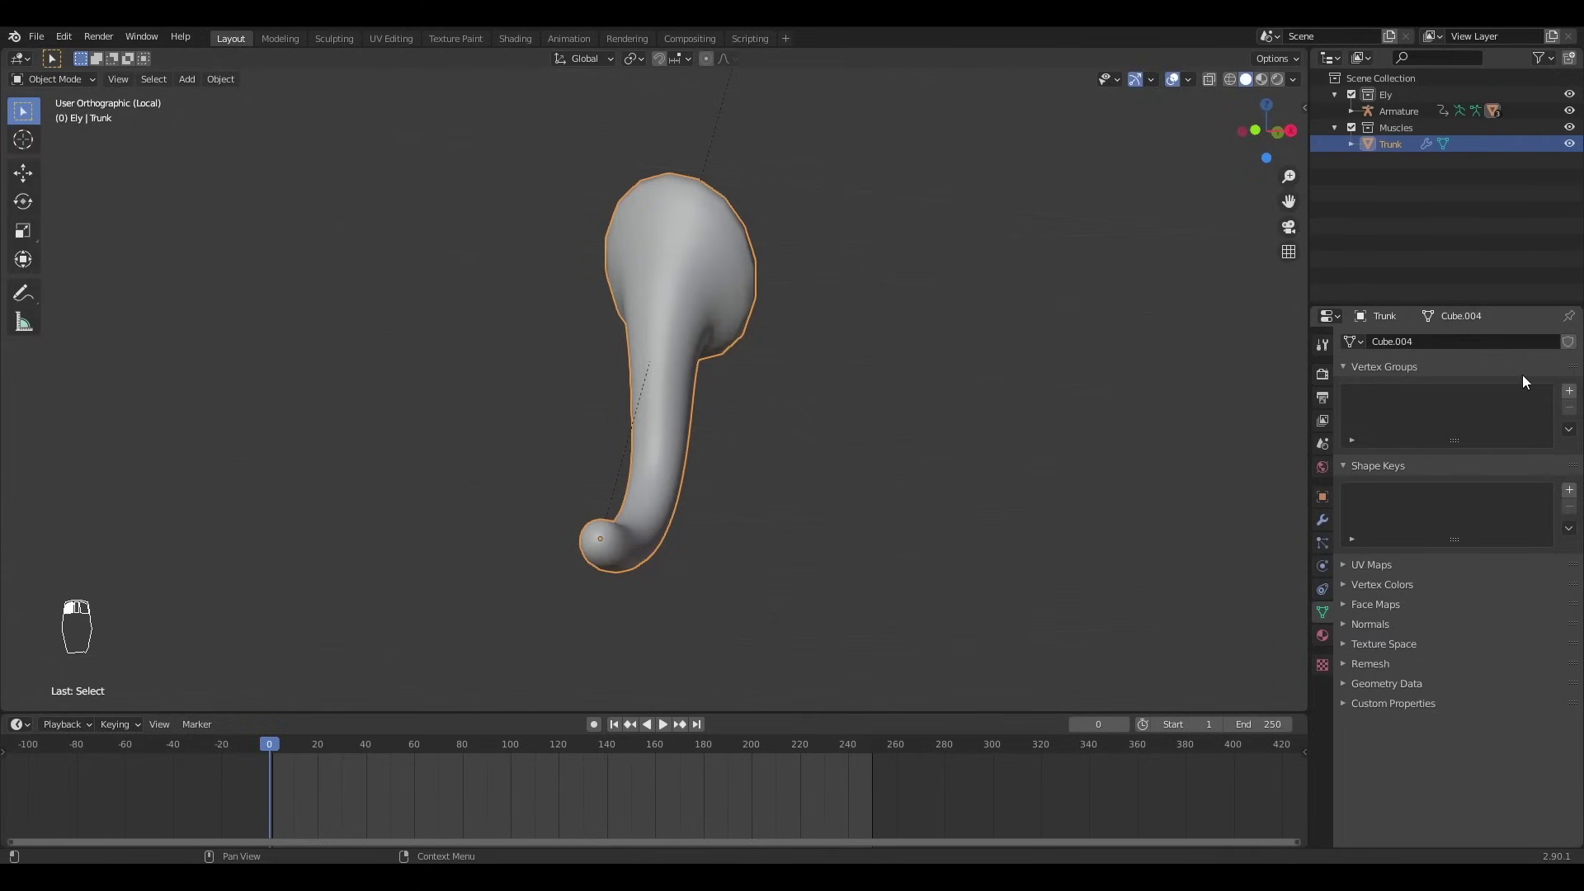
{"action": "left_click", "coordinate": [1570, 391]}
{"action": "double_click", "coordinate": [1393, 398]}
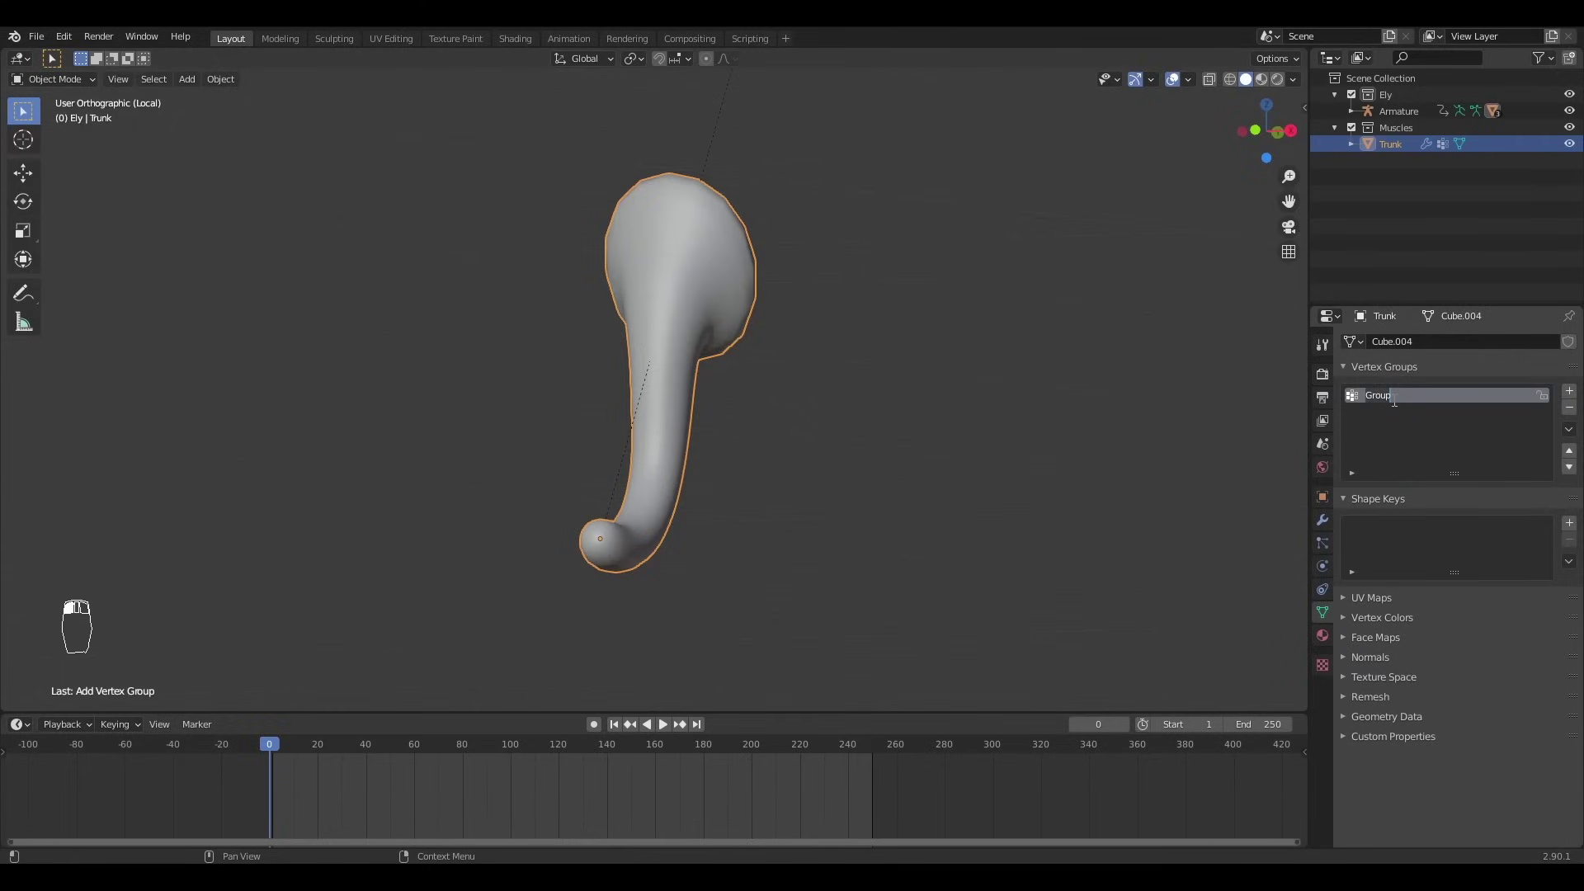
{"action": "key", "text": "BackSpace"}
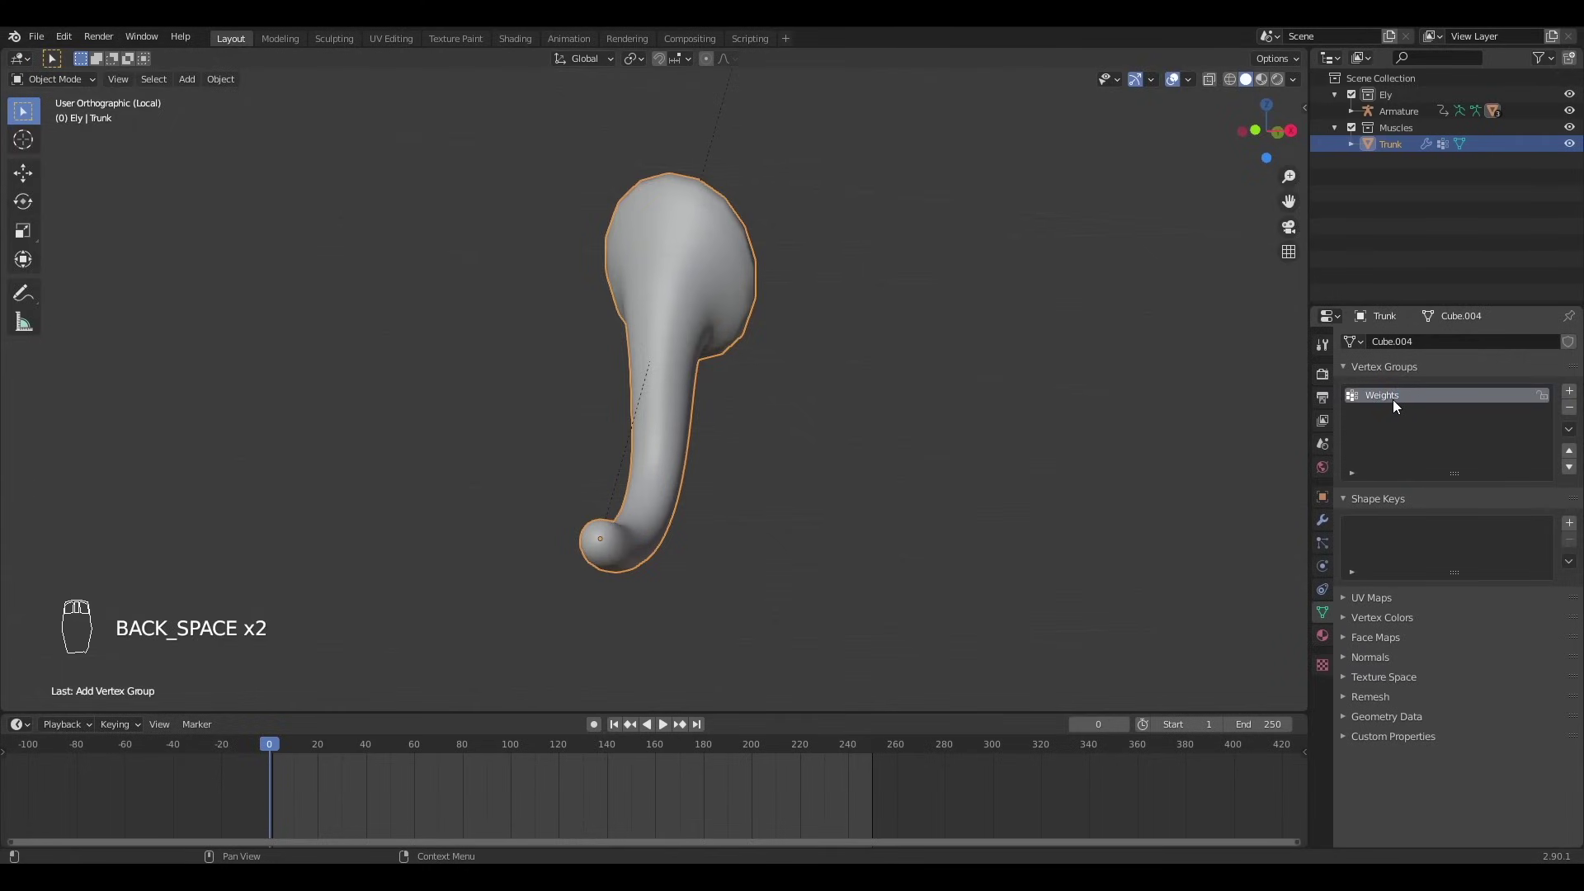
- Assign the back face and adjoining face loop of the trunk's broad base to the Weights group with weight 1.000
{"action": "key", "text": "Tab"}
{"action": "key", "text": "Tab"}
{"action": "key", "text": "Tab"}
{"action": "key", "text": "3"}
{"action": "mouse_move", "coordinate": [718, 347]}
{"action": "middle_mouse_down"}
{"action": "mouse_move", "coordinate": [746, 364]}
{"action": "mouse_move", "coordinate": [706, 290]}
{"action": "mouse_move", "coordinate": [732, 349]}
{"action": "middle_mouse_up"}
{"action": "key", "text": "alt+a"}
{"action": "left_click", "coordinate": [730, 320]}
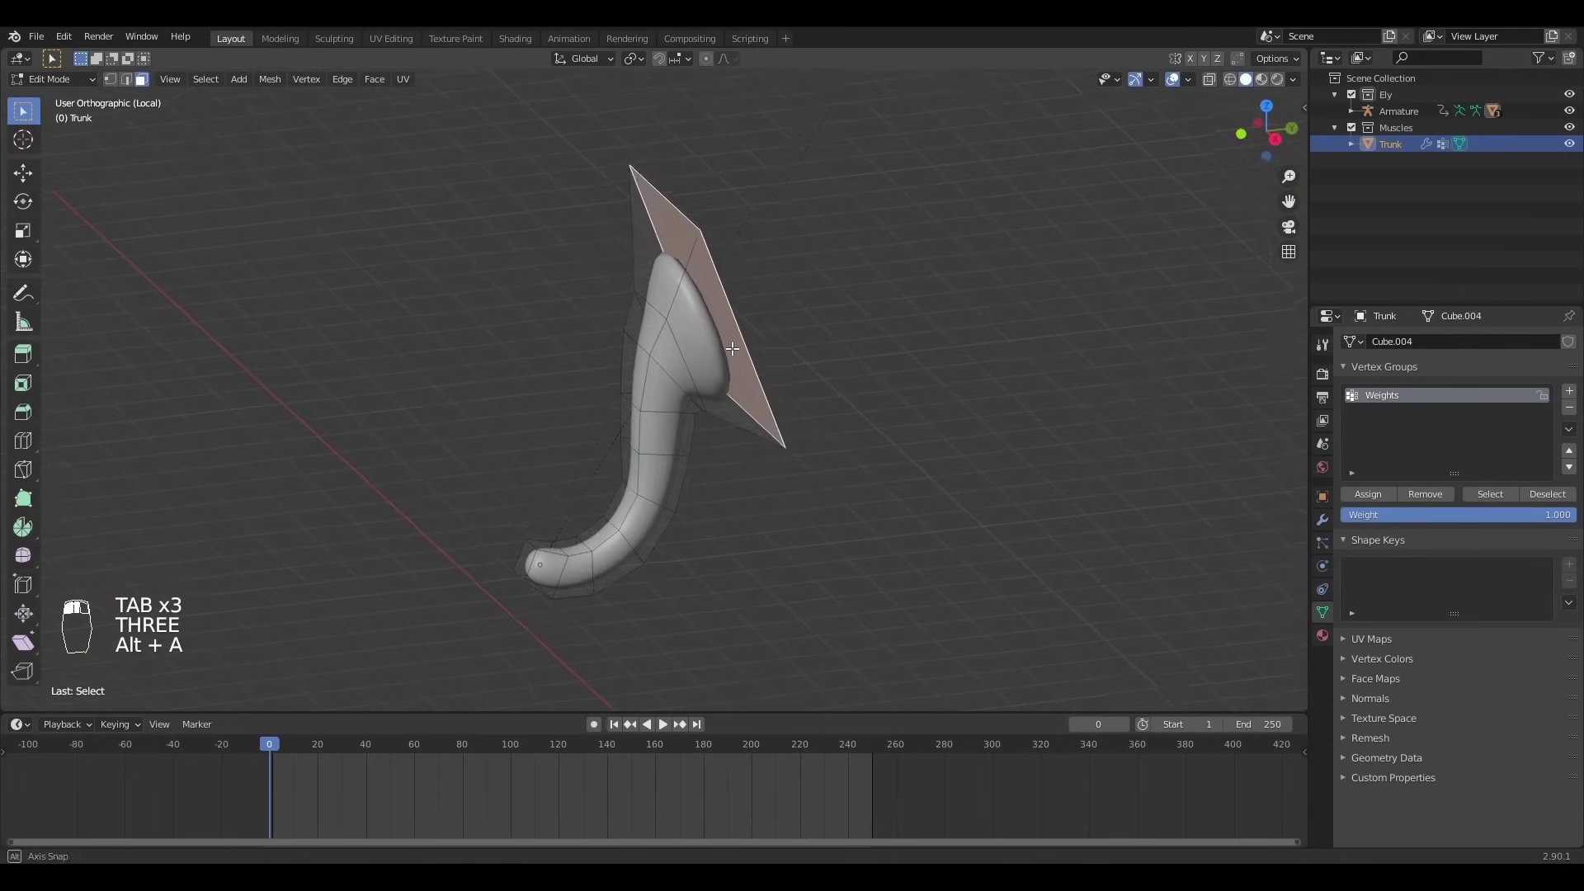
{"action": "left_click", "coordinate": [689, 268], "text": "alt"}
{"action": "middle_click_drag", "start_coordinate": [689, 269], "coordinate": [864, 450]}
{"action": "key", "text": "Tab"}
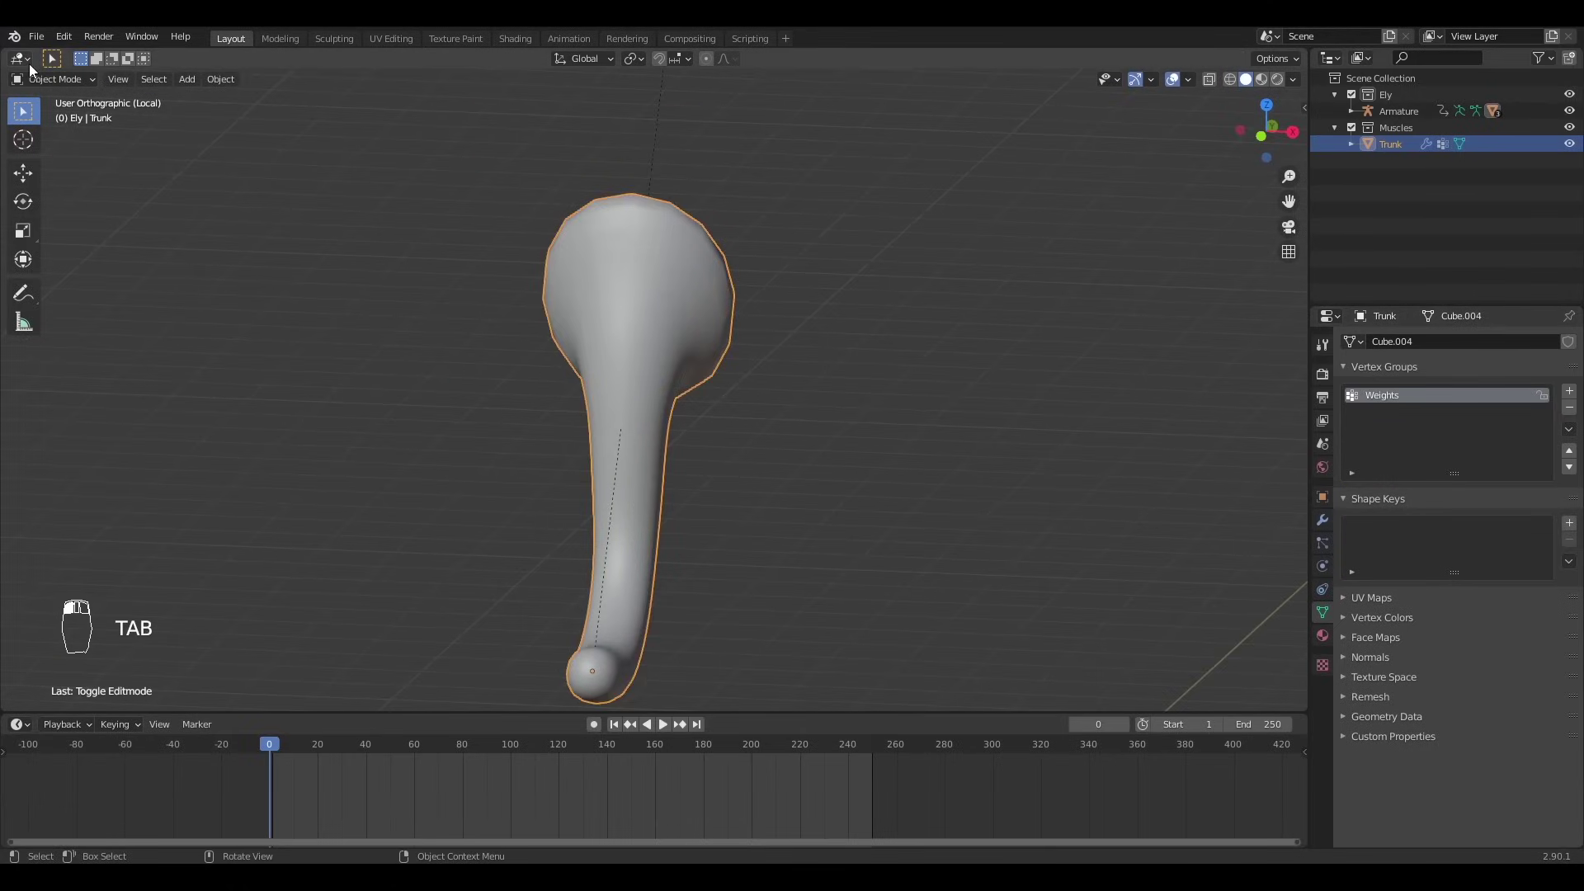
- View the trunk's weights in Weight Paint mode, setting the Draw brush radius to 90 px and the Blur brush radius to 158 px
{"action": "left_click", "coordinate": [33, 173]}
{"action": "mouse_move", "coordinate": [577, 355]}
{"action": "middle_mouse_down"}
{"action": "mouse_move", "coordinate": [633, 375]}
{"action": "mouse_move", "coordinate": [702, 361]}
{"action": "mouse_move", "coordinate": [677, 352]}
{"action": "mouse_move", "coordinate": [727, 388]}
{"action": "mouse_move", "coordinate": [604, 359]}
{"action": "middle_mouse_up"}
{"action": "key", "text": "f"}
{"action": "left_click", "coordinate": [734, 361]}
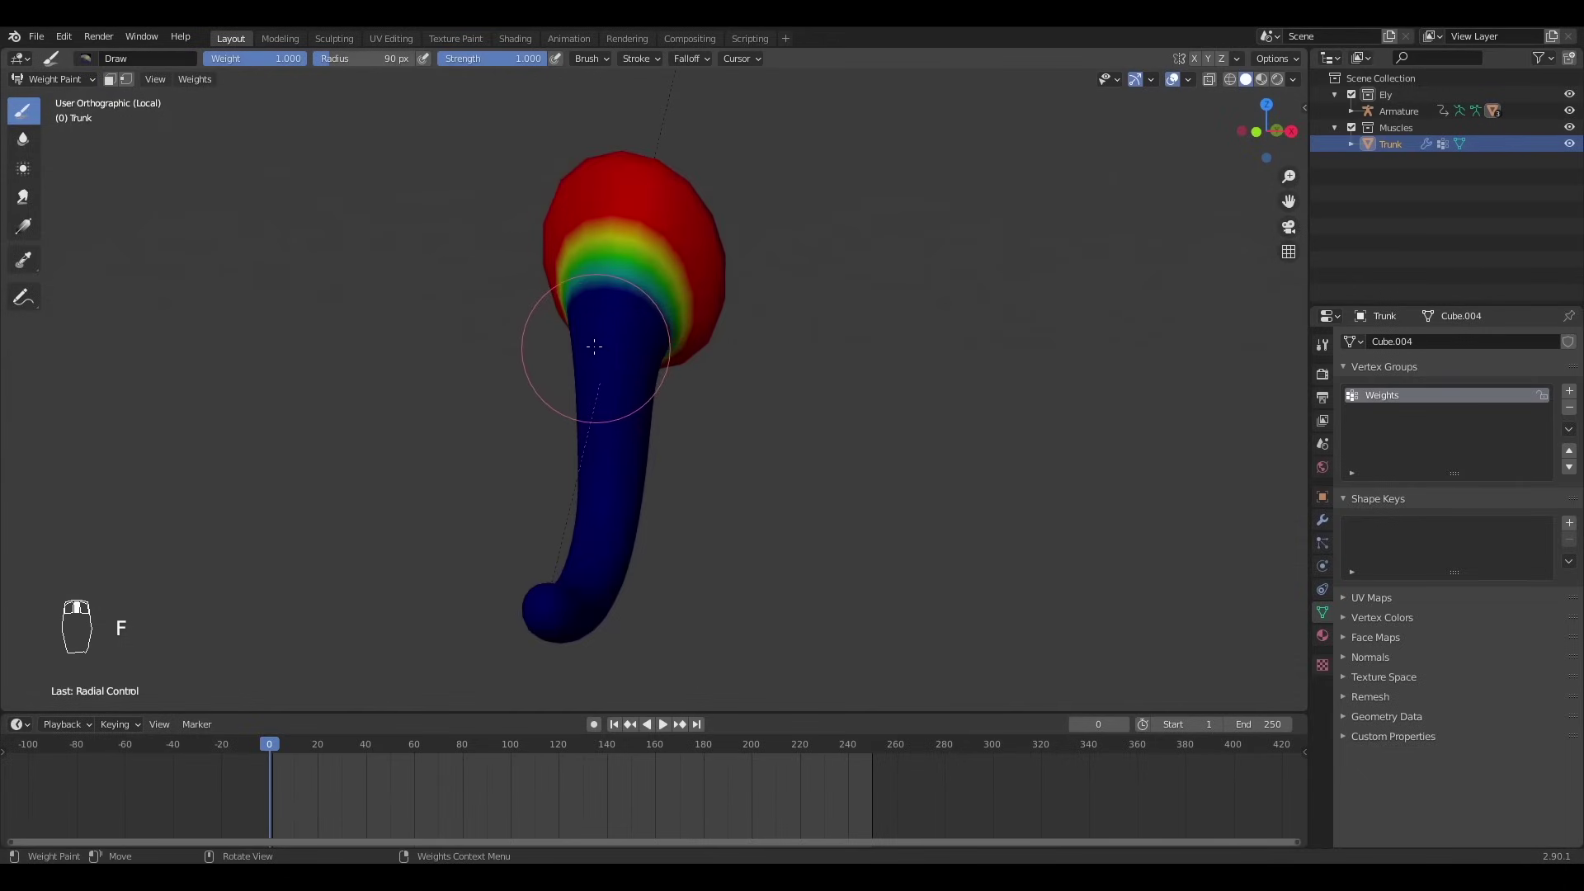
{"action": "middle_click_drag", "start_coordinate": [505, 269], "coordinate": [532, 346], "text": "shift"}
{"action": "left_click", "coordinate": [23, 142]}
{"action": "key", "text": "f"}
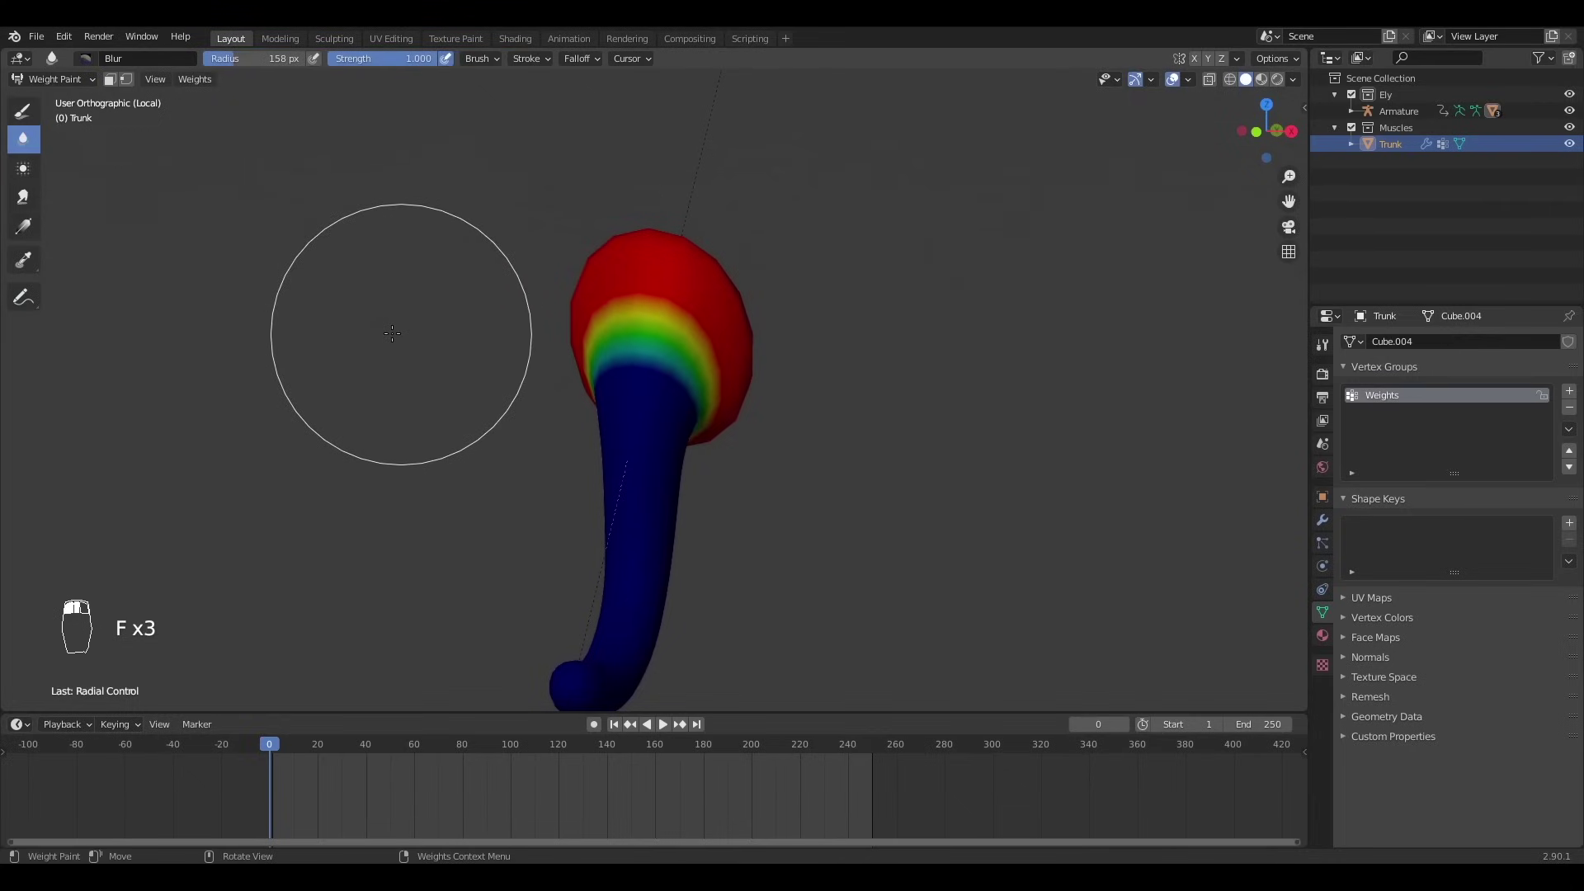
- Undo the Weight Paint session on the trunk back to Object Mode
{"action": "key", "text": "ctrl+z"}
{"action": "key", "text": "ctrl+z"}
{"action": "key", "text": "ctrl+z"}
{"action": "key", "text": "ctrl+z"}
{"action": "key", "text": "ctrl+z"}
{"action": "key", "text": "ctrl+z"}
{"action": "key", "text": "ctrl+z"}
{"action": "key", "text": "ctrl+z"}
{"action": "key", "text": "ctrl+z"}
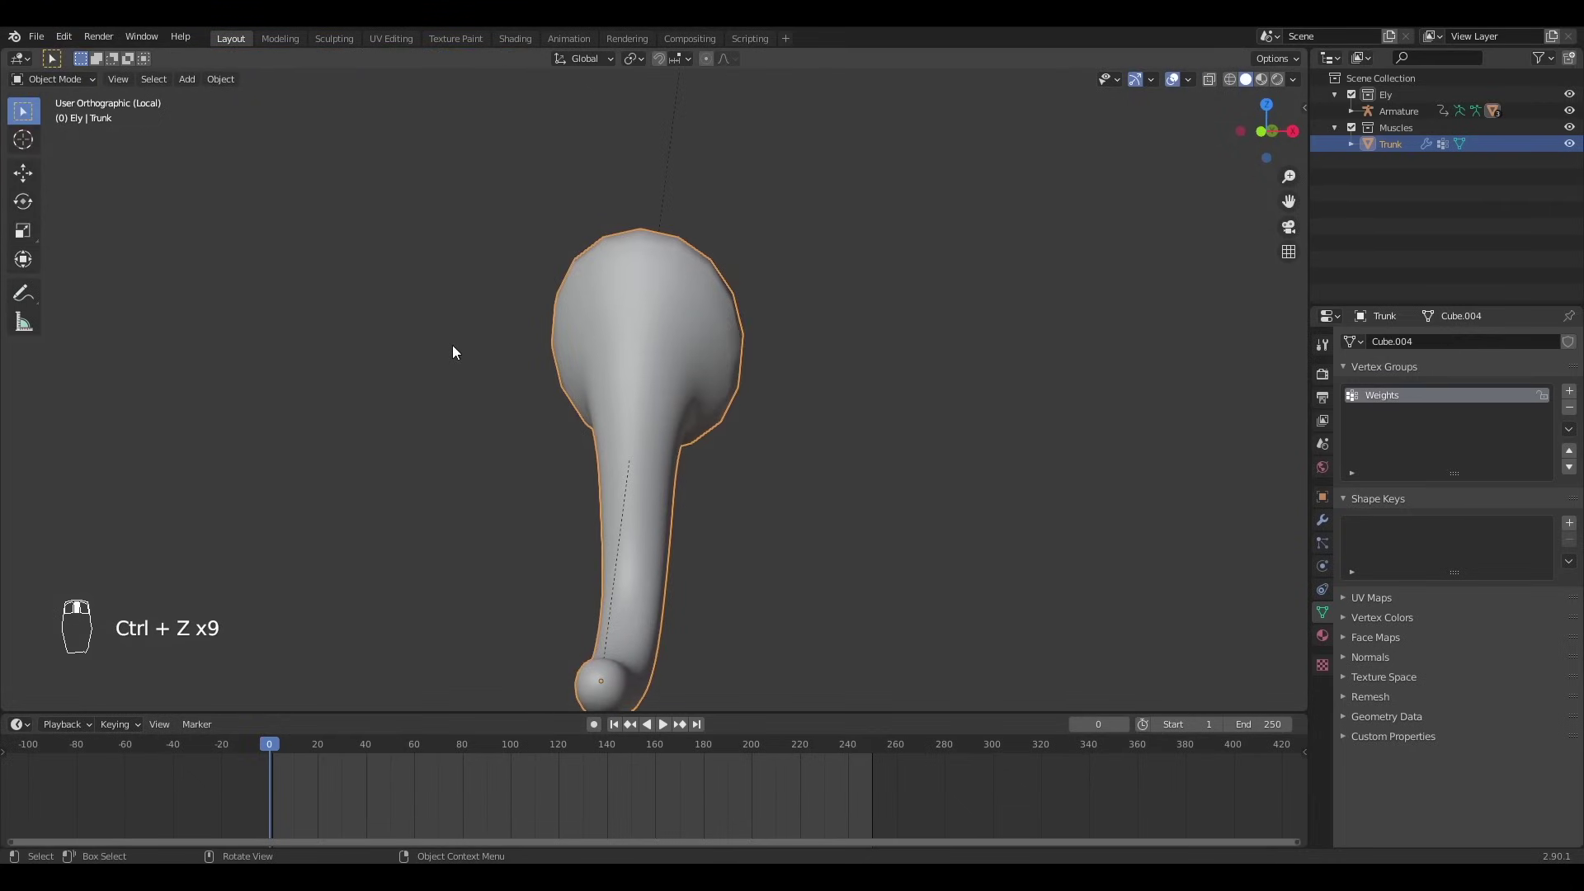
- Add Soft Body physics to the Trunk mesh and set its Goal vertex group to Weights
{"action": "key", "text": "KP_1"}
{"action": "key", "text": "KP_Divide"}
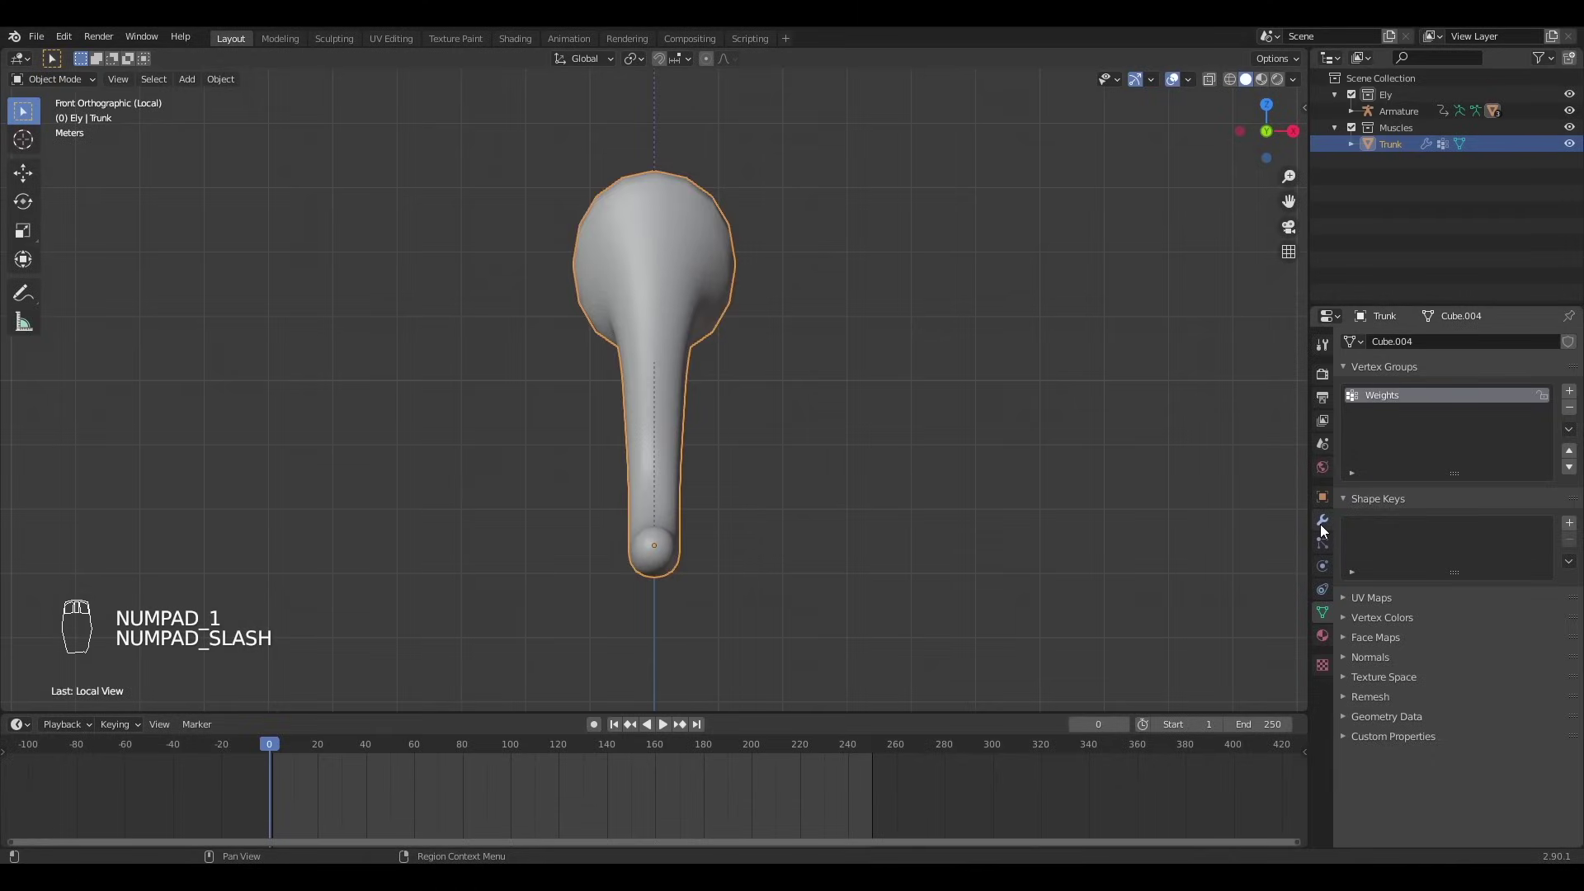
{"action": "left_click", "coordinate": [1323, 566]}
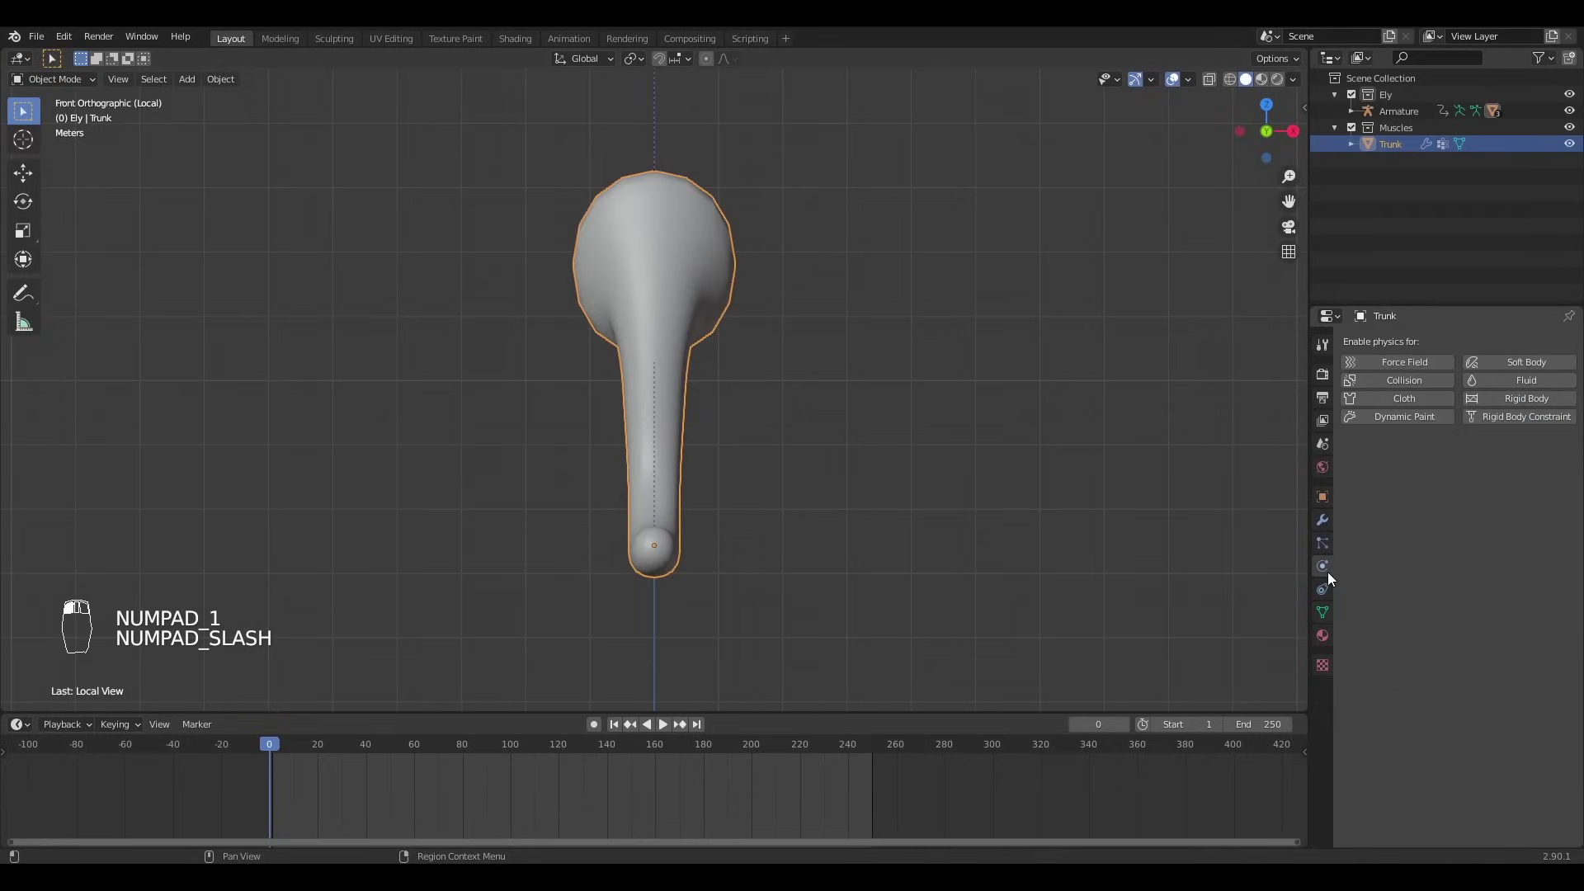
{"action": "left_click", "coordinate": [1524, 363]}
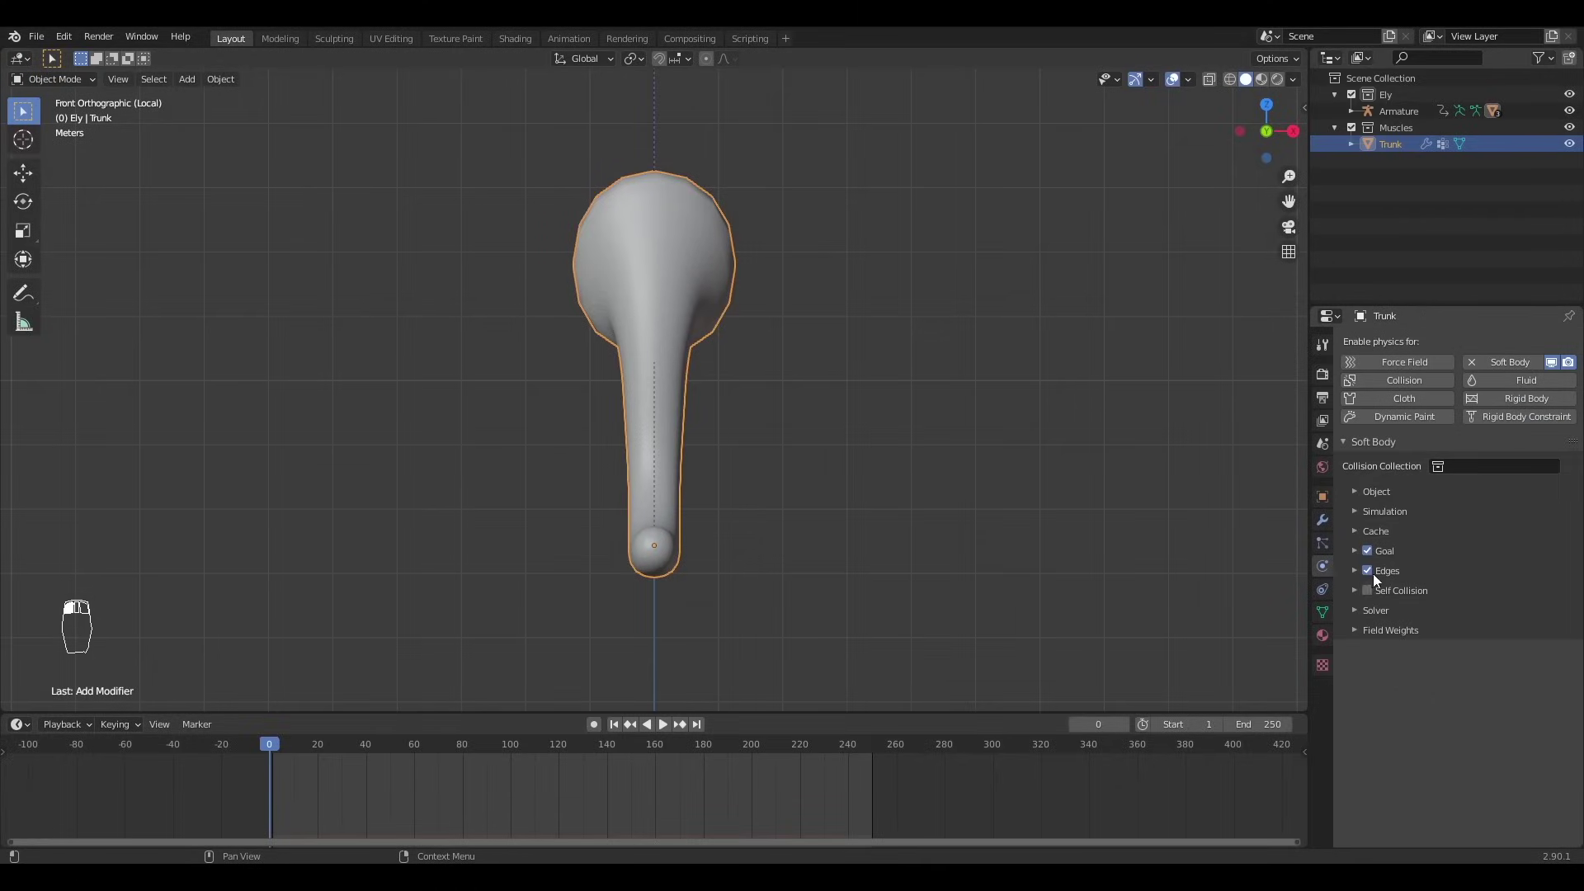
{"action": "left_click", "coordinate": [1391, 555]}
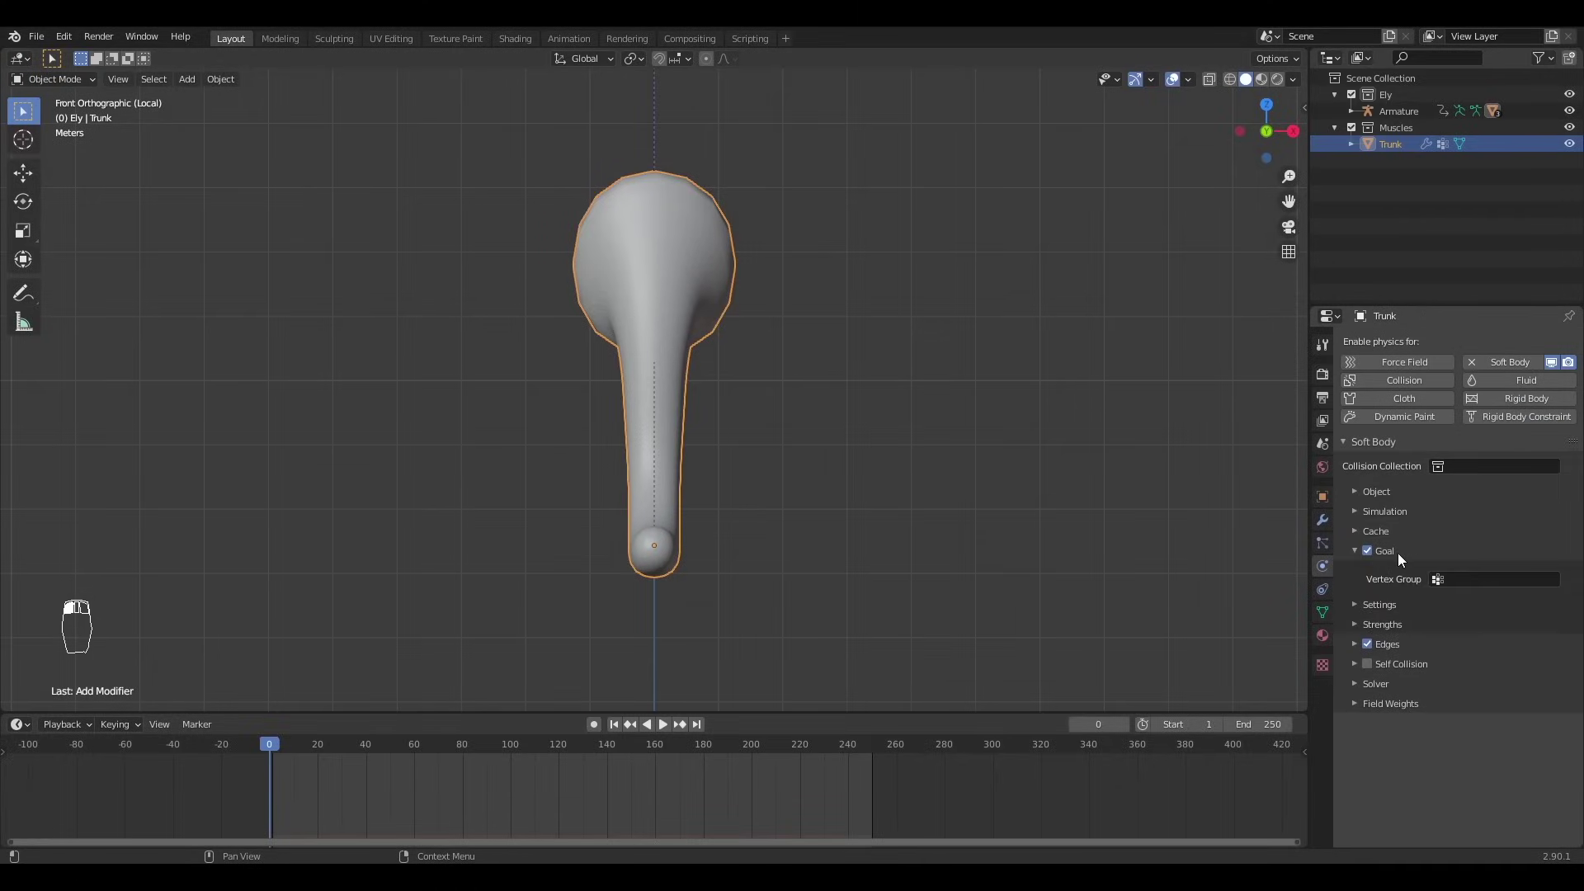
{"action": "left_click", "coordinate": [1483, 581]}
- Play back the trunk's soft body motion and examine its Goal Settings and Strengths values
{"action": "key", "text": "space"}
{"action": "key", "text": "c"}
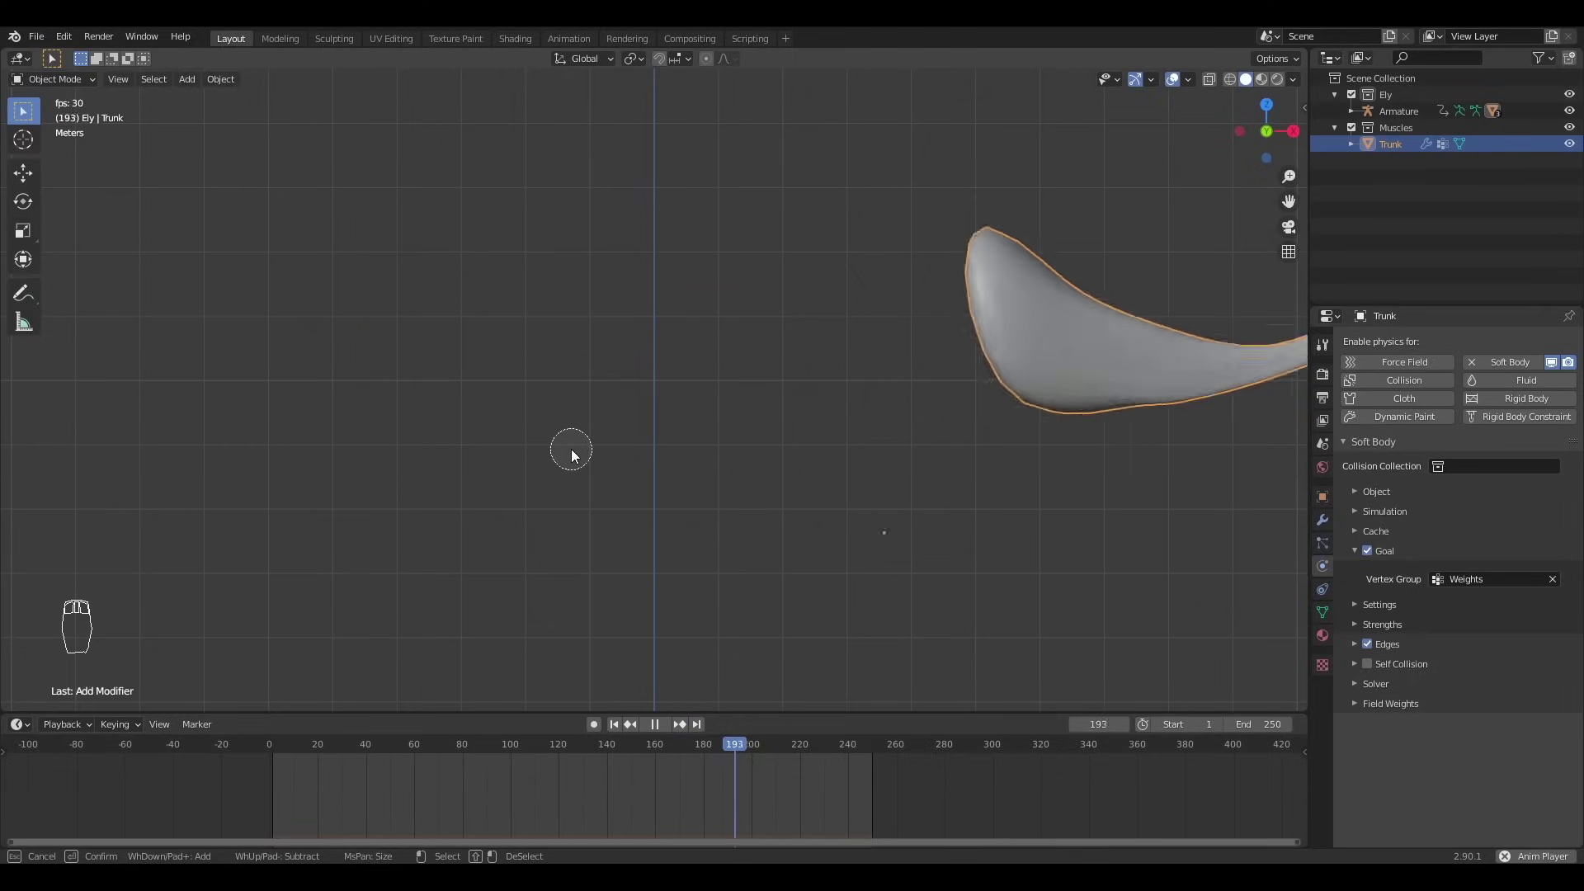
{"action": "key", "text": "Escape"}
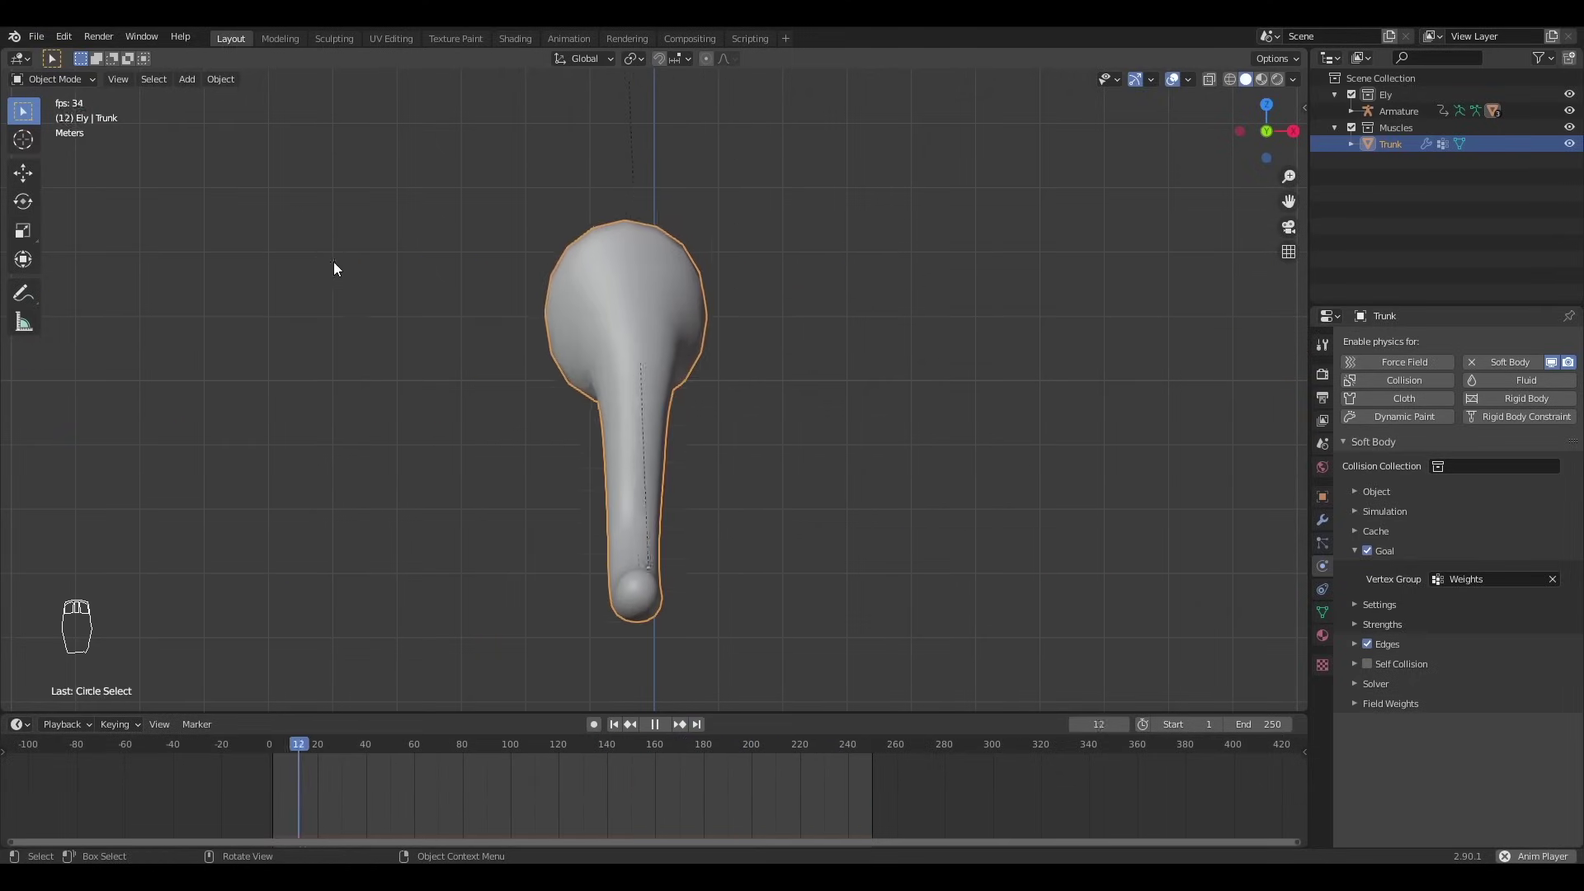
{"action": "key", "text": "space"}
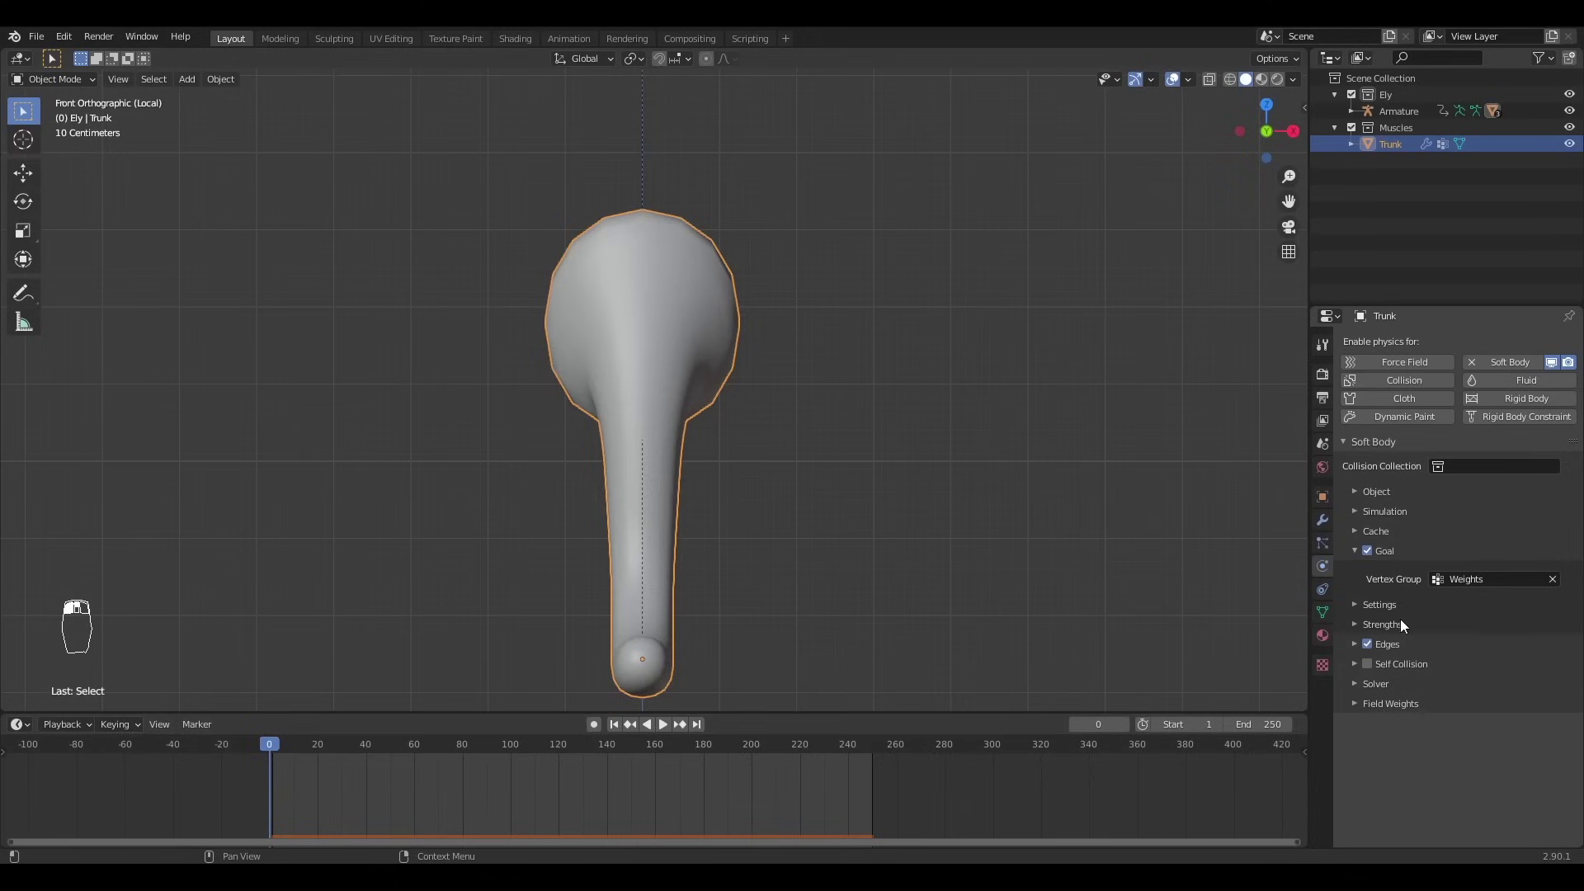
{"action": "left_click", "coordinate": [1403, 603]}
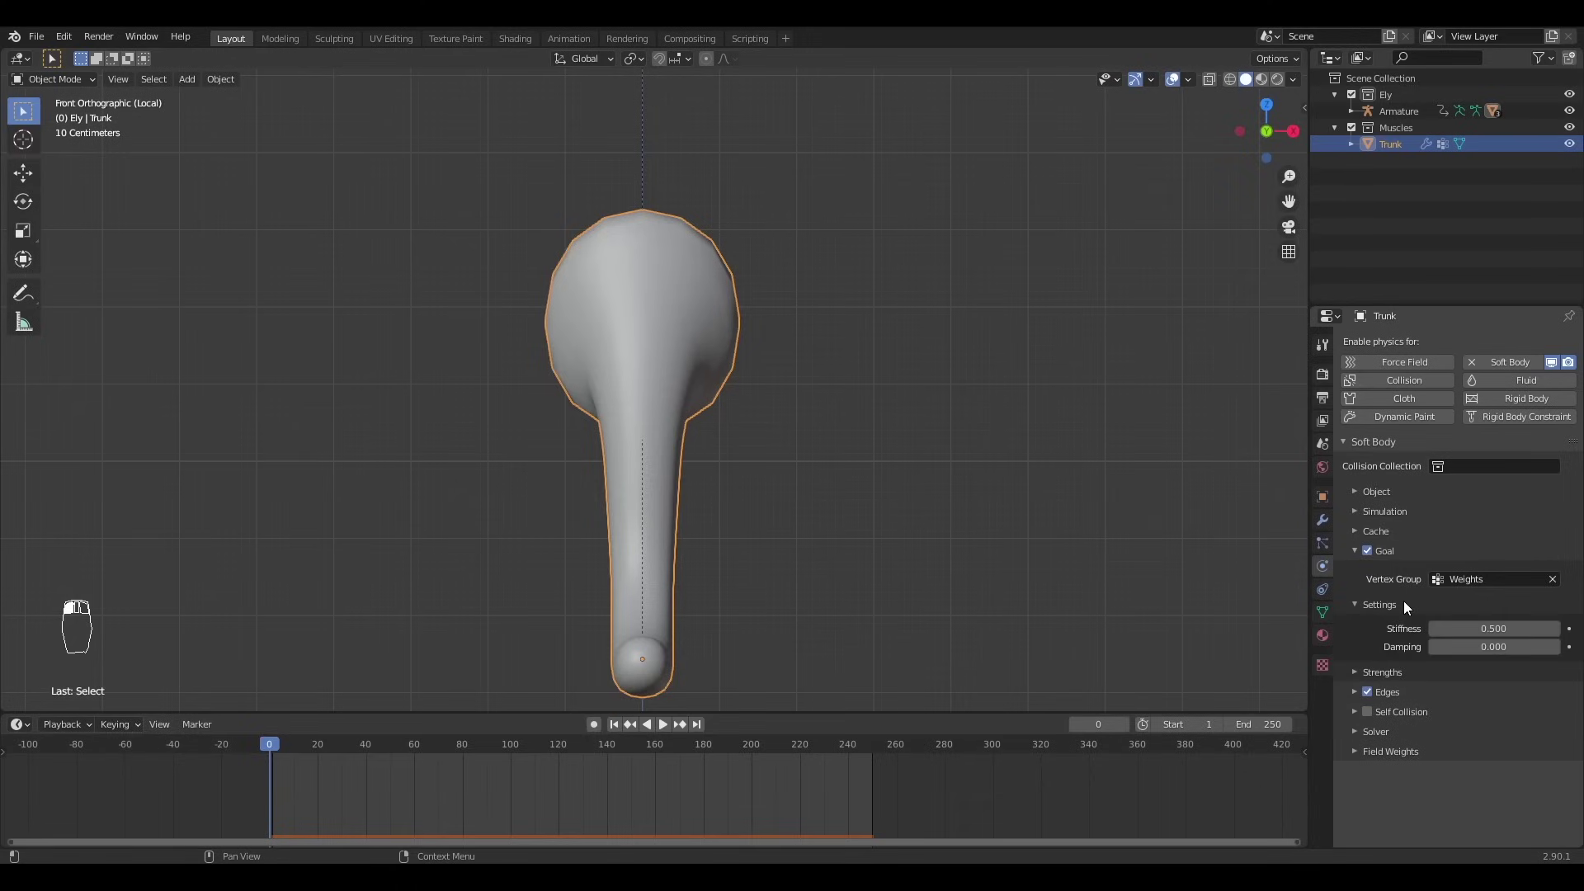
{"action": "left_click", "coordinate": [1439, 604]}
{"action": "left_click", "coordinate": [1507, 620]}
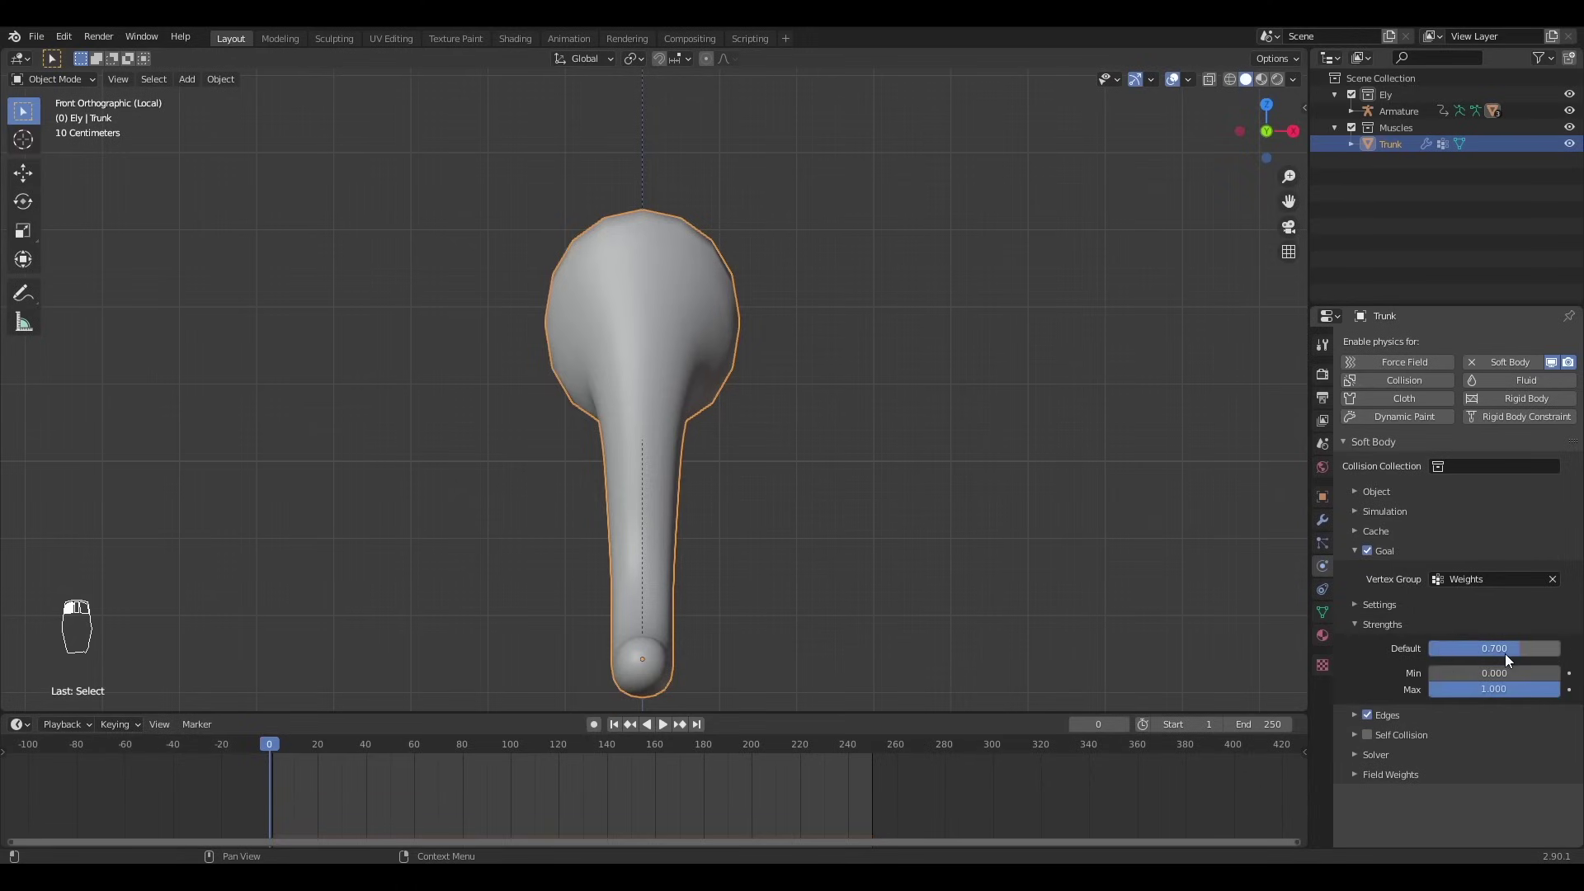
{"action": "middle_click_drag", "start_coordinate": [779, 286], "coordinate": [540, 314]}
{"action": "left_click", "coordinate": [1402, 625]}
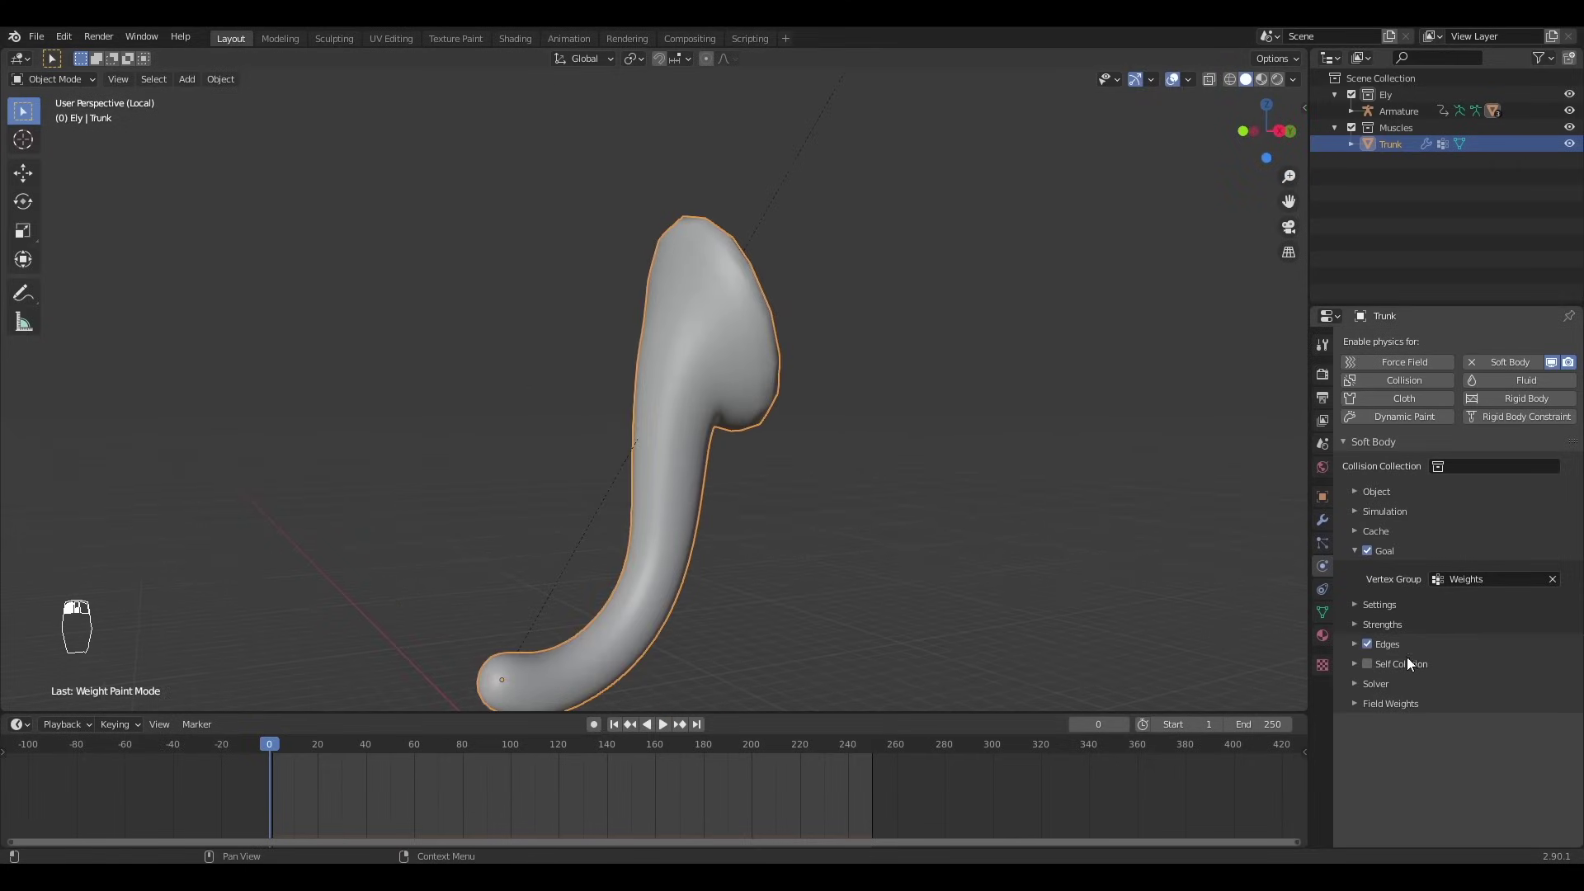
- In the trunk's soft body Edges settings, set Push to 0.1, Damp to 50 and Bending to 10
{"action": "left_click", "coordinate": [1395, 642]}
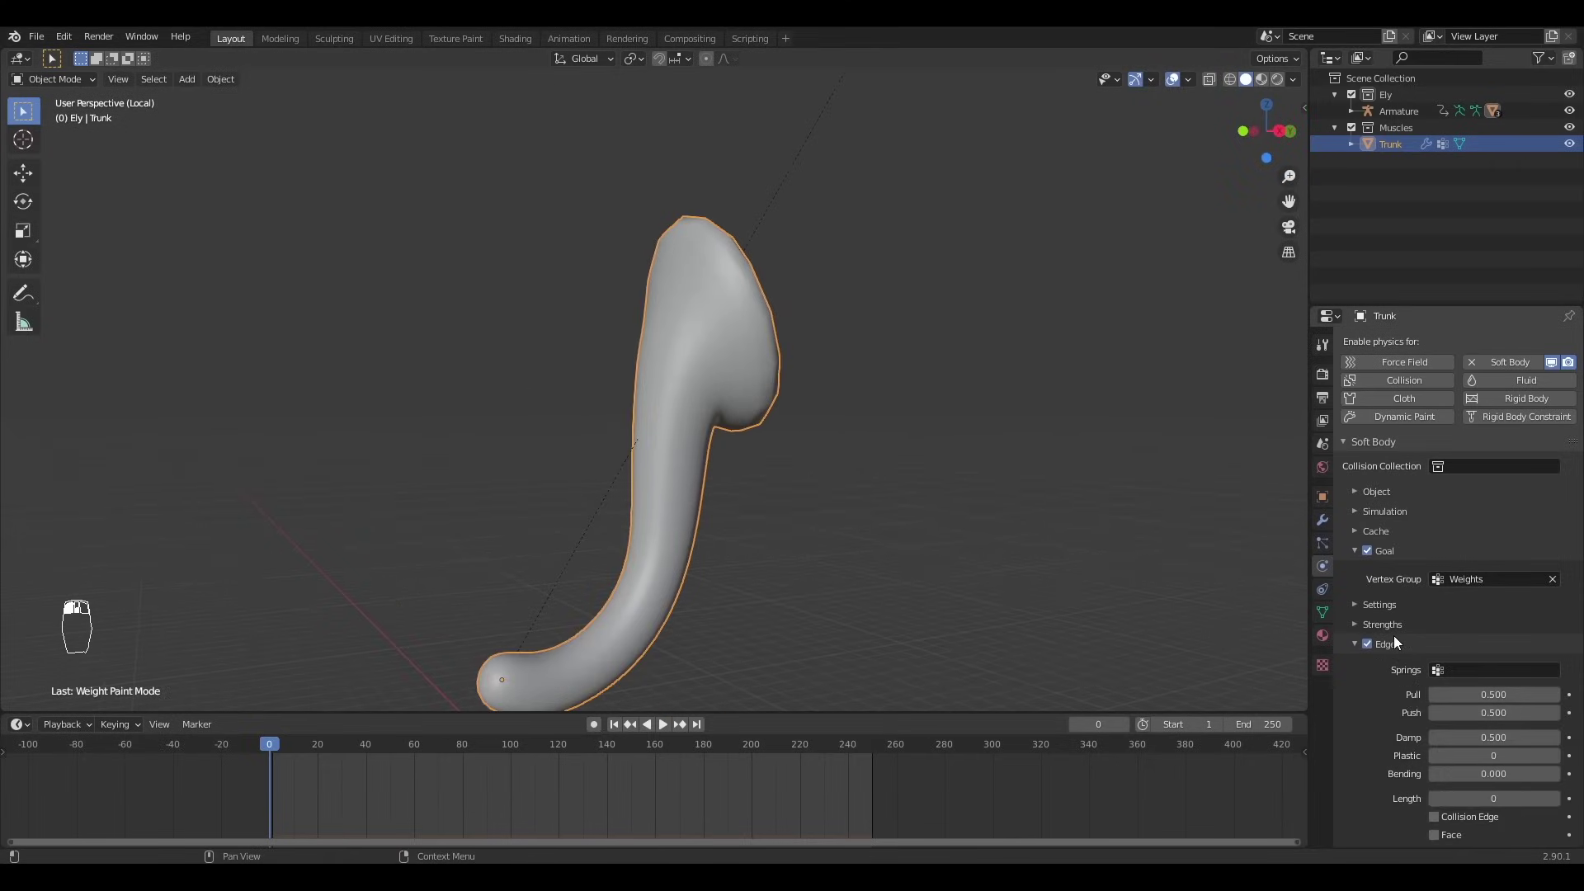
{"action": "scroll", "coordinate": [1399, 645], "scroll_direction": "down", "scroll_amount": 3}
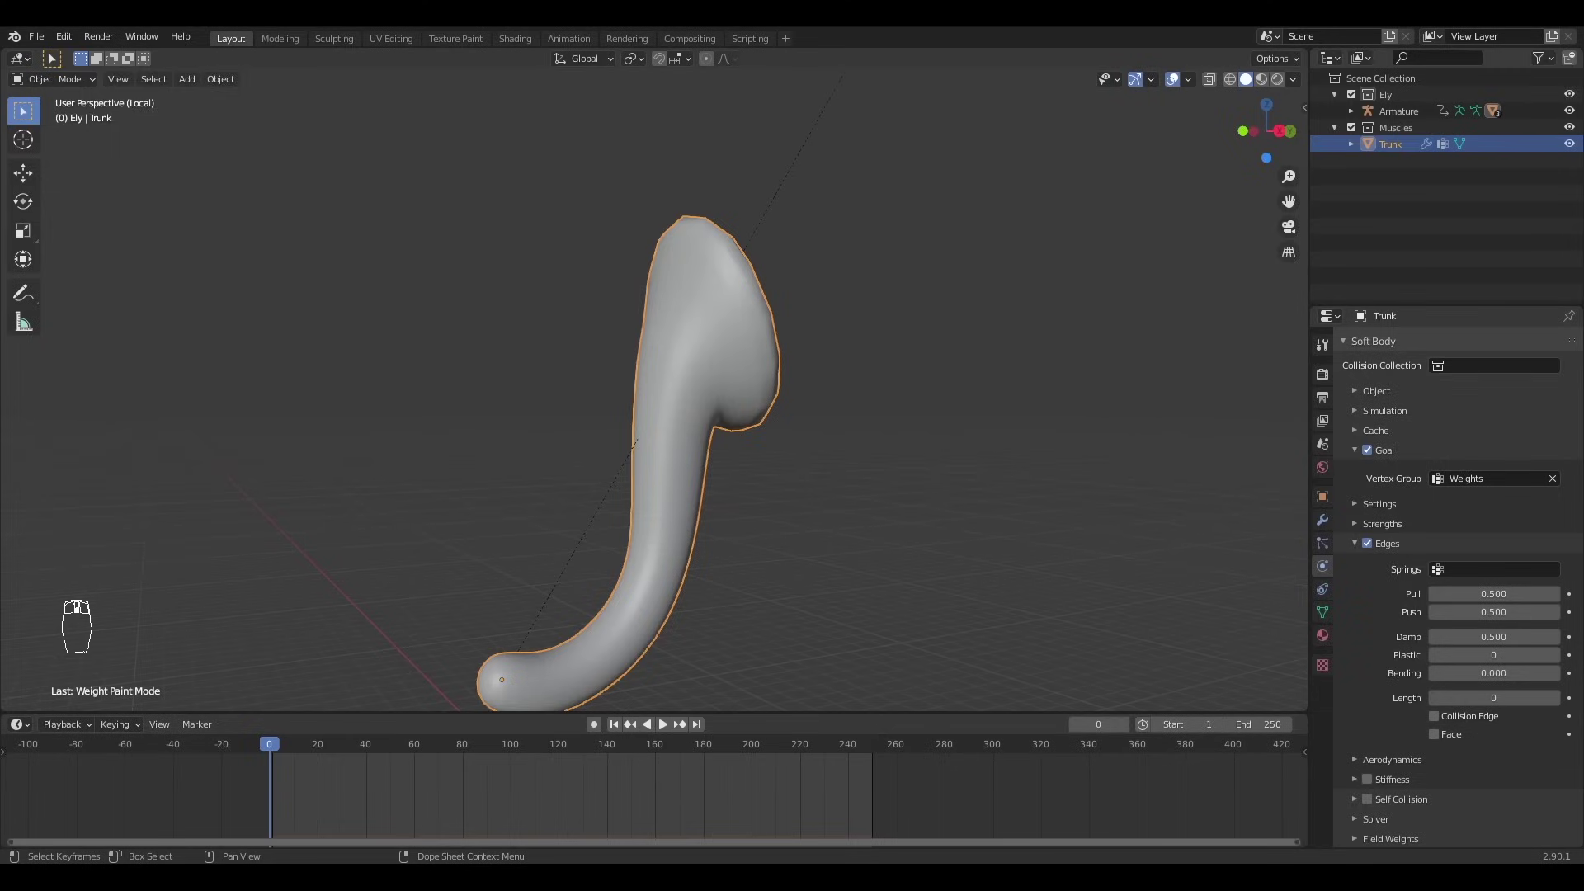
{"action": "left_click", "coordinate": [1486, 611]}
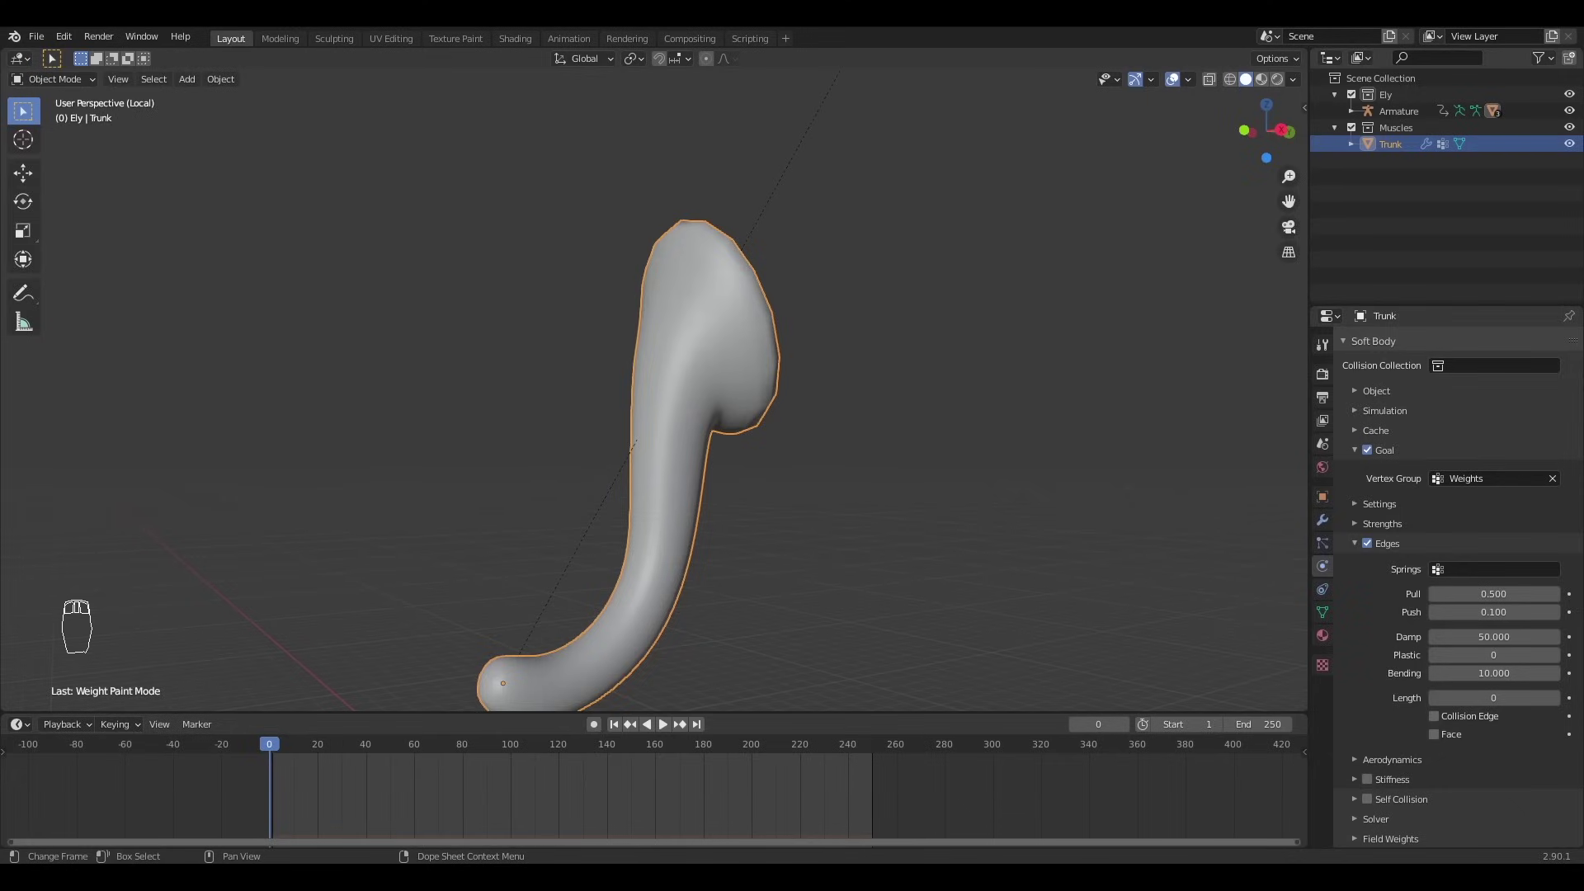
{"action": "left_click", "coordinate": [1395, 546]}
- Enable Self Collision on the trunk's soft body with a Ball Size of 1 m and a Stiffness of 5
{"action": "left_click", "coordinate": [1369, 592]}
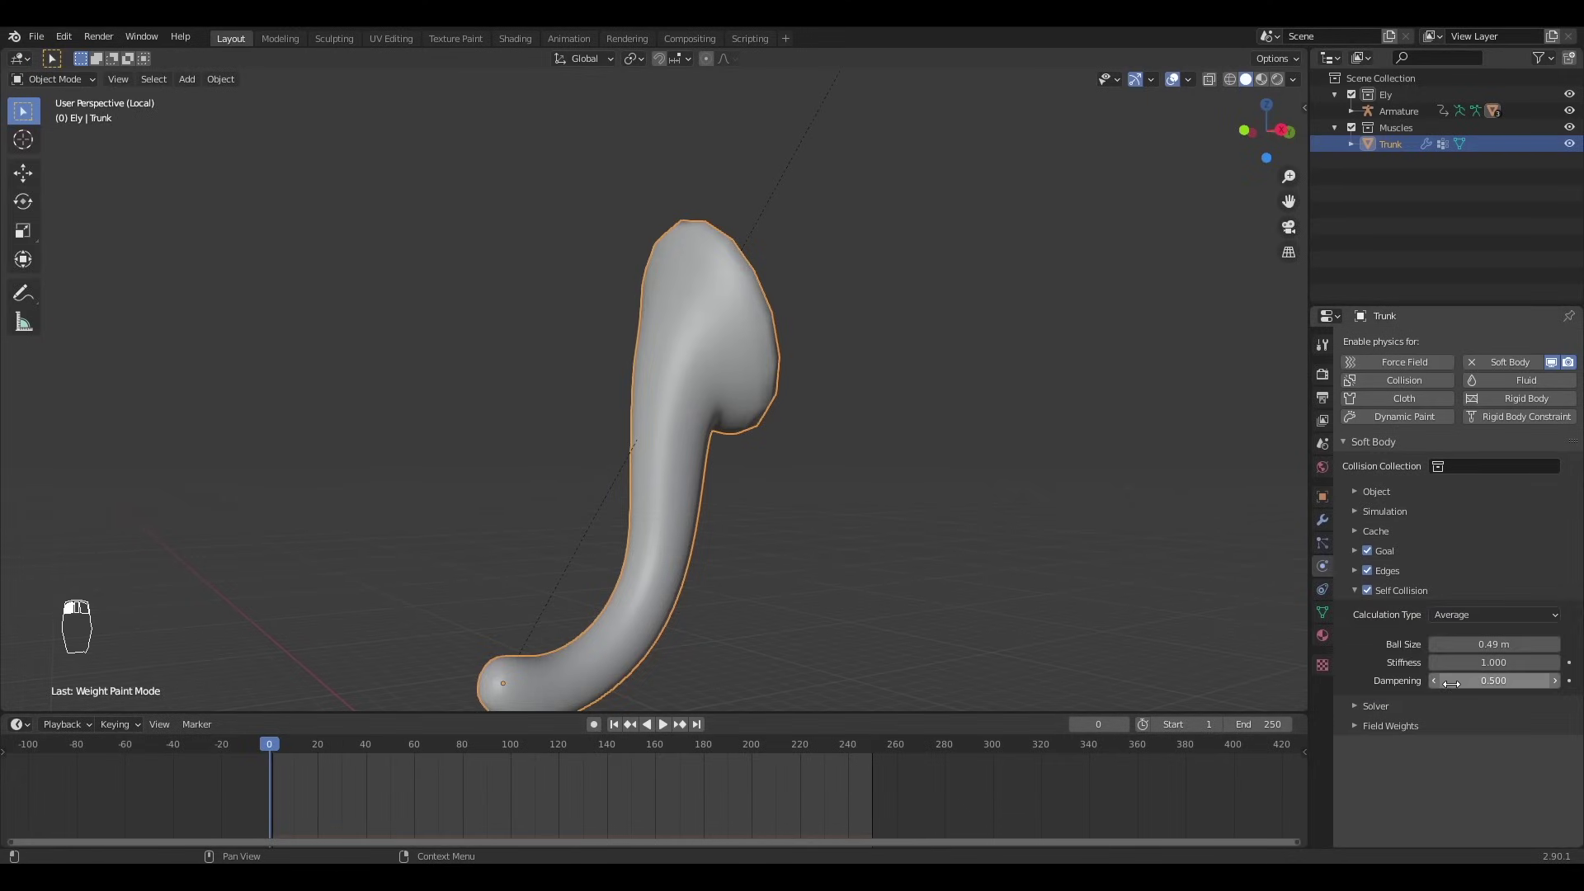
{"action": "left_click", "coordinate": [1495, 663]}
{"action": "type", "text": "5"}
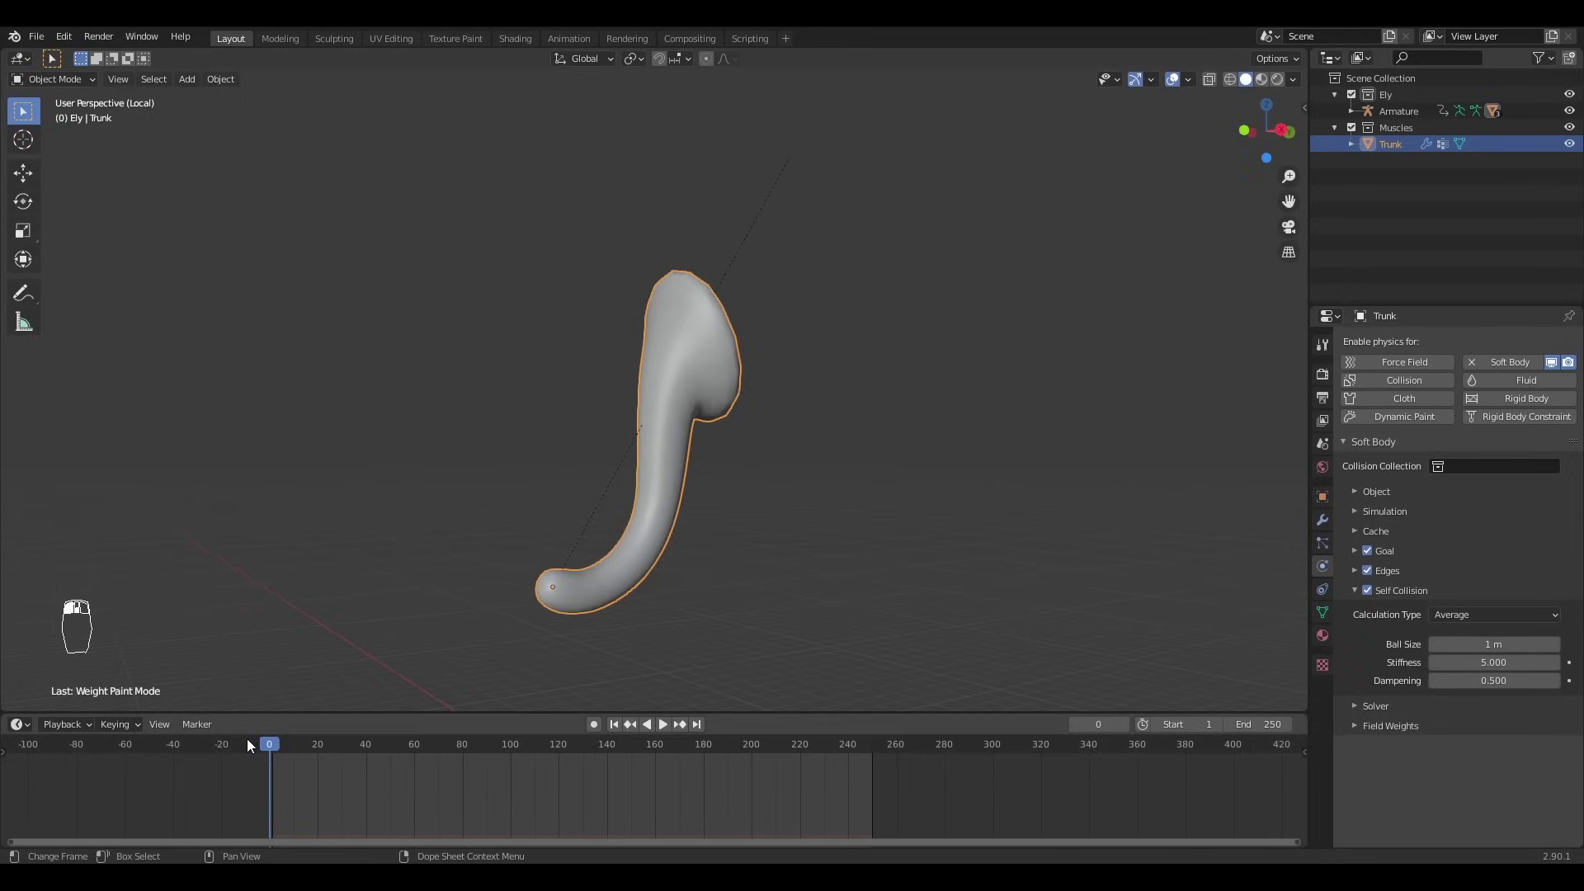
- Play back the trunk's self-collision simulation from several angles, also trying a Ball Size of 0.1 m
{"action": "key", "text": "space"}
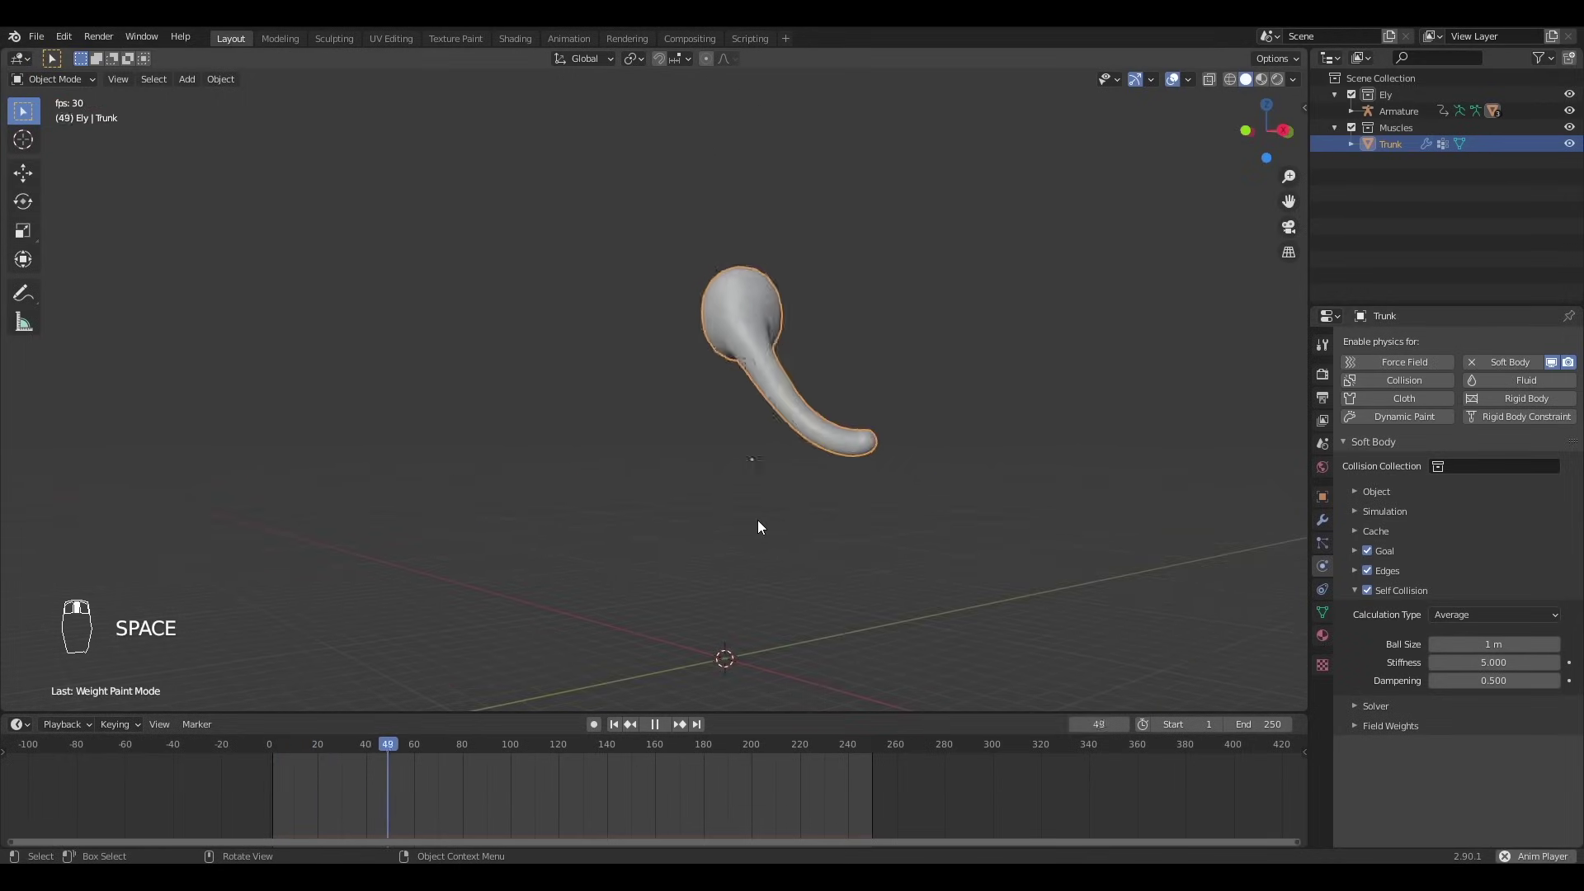
{"action": "key", "text": "alt+a"}
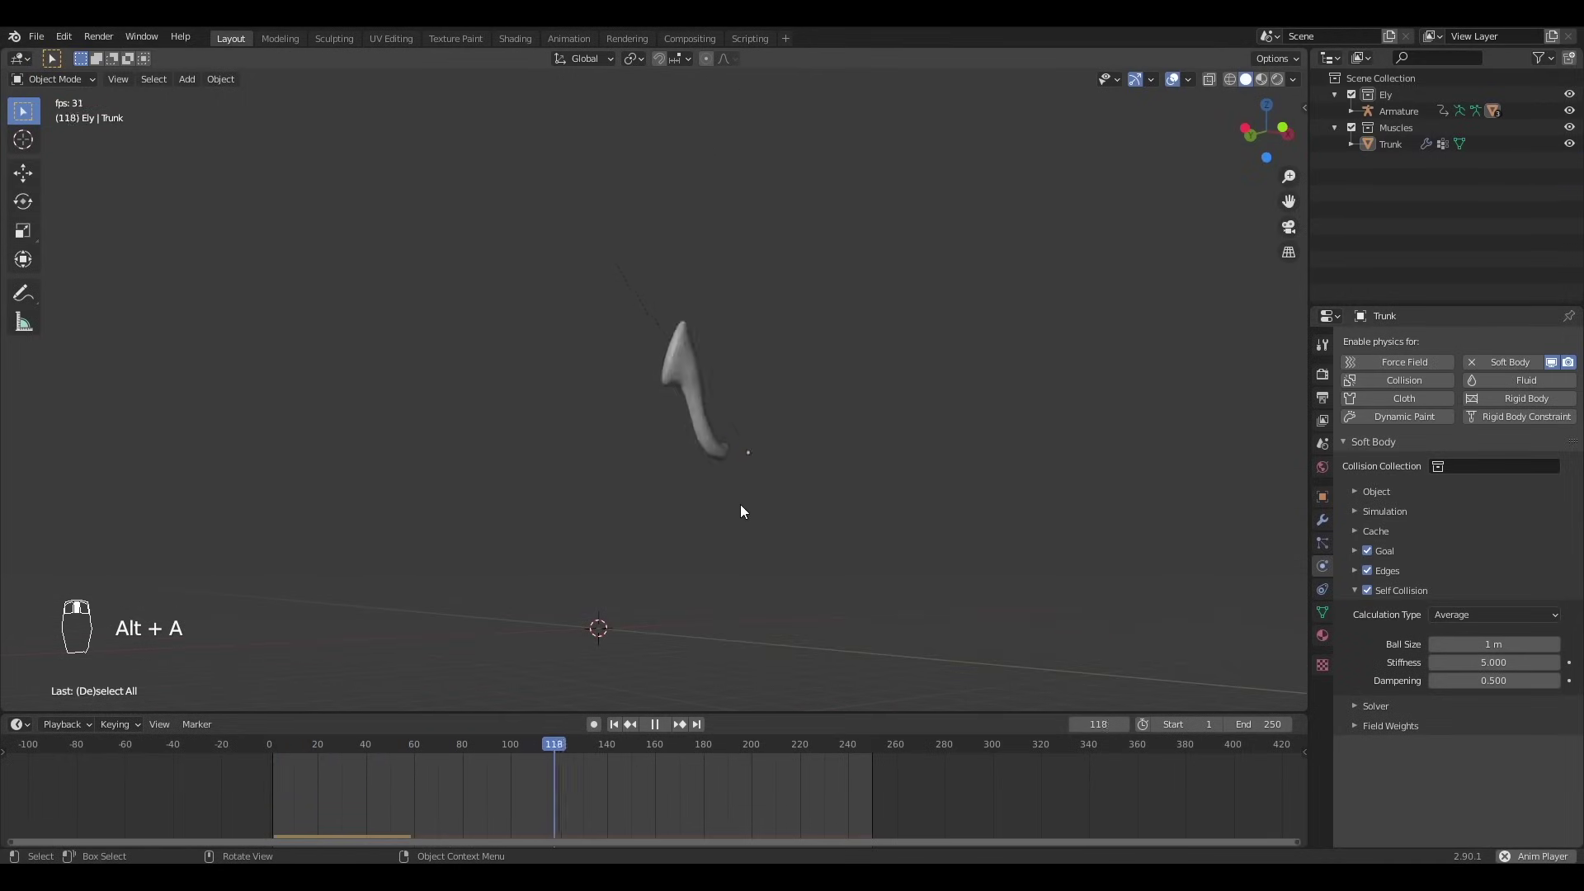
{"action": "middle_click_drag", "start_coordinate": [741, 504], "coordinate": [715, 528]}
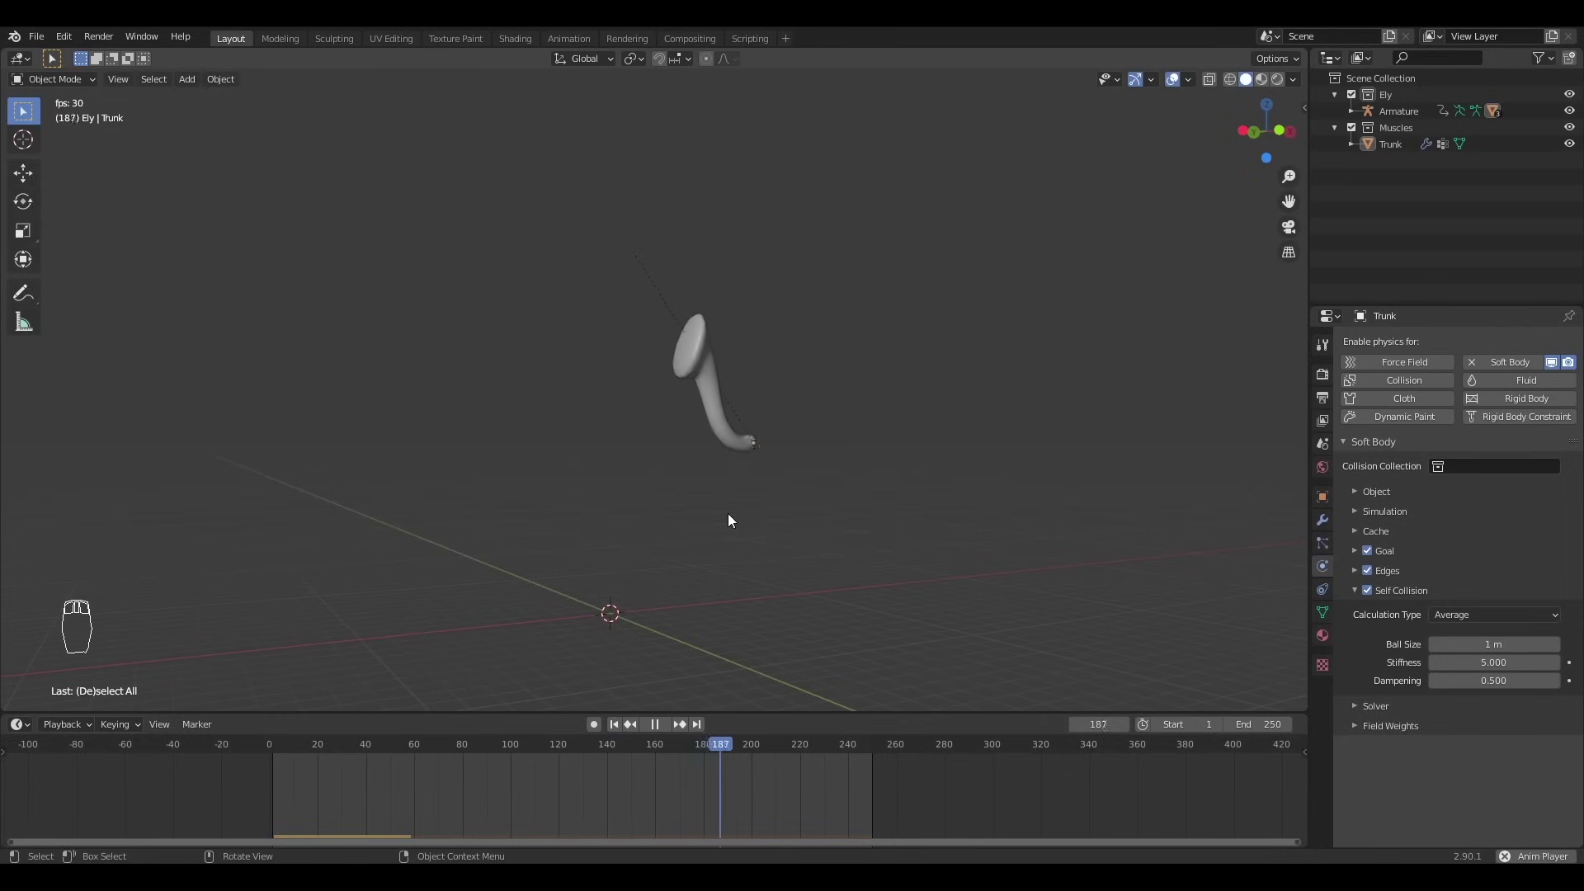
{"action": "middle_click_drag", "start_coordinate": [732, 518], "coordinate": [710, 542]}
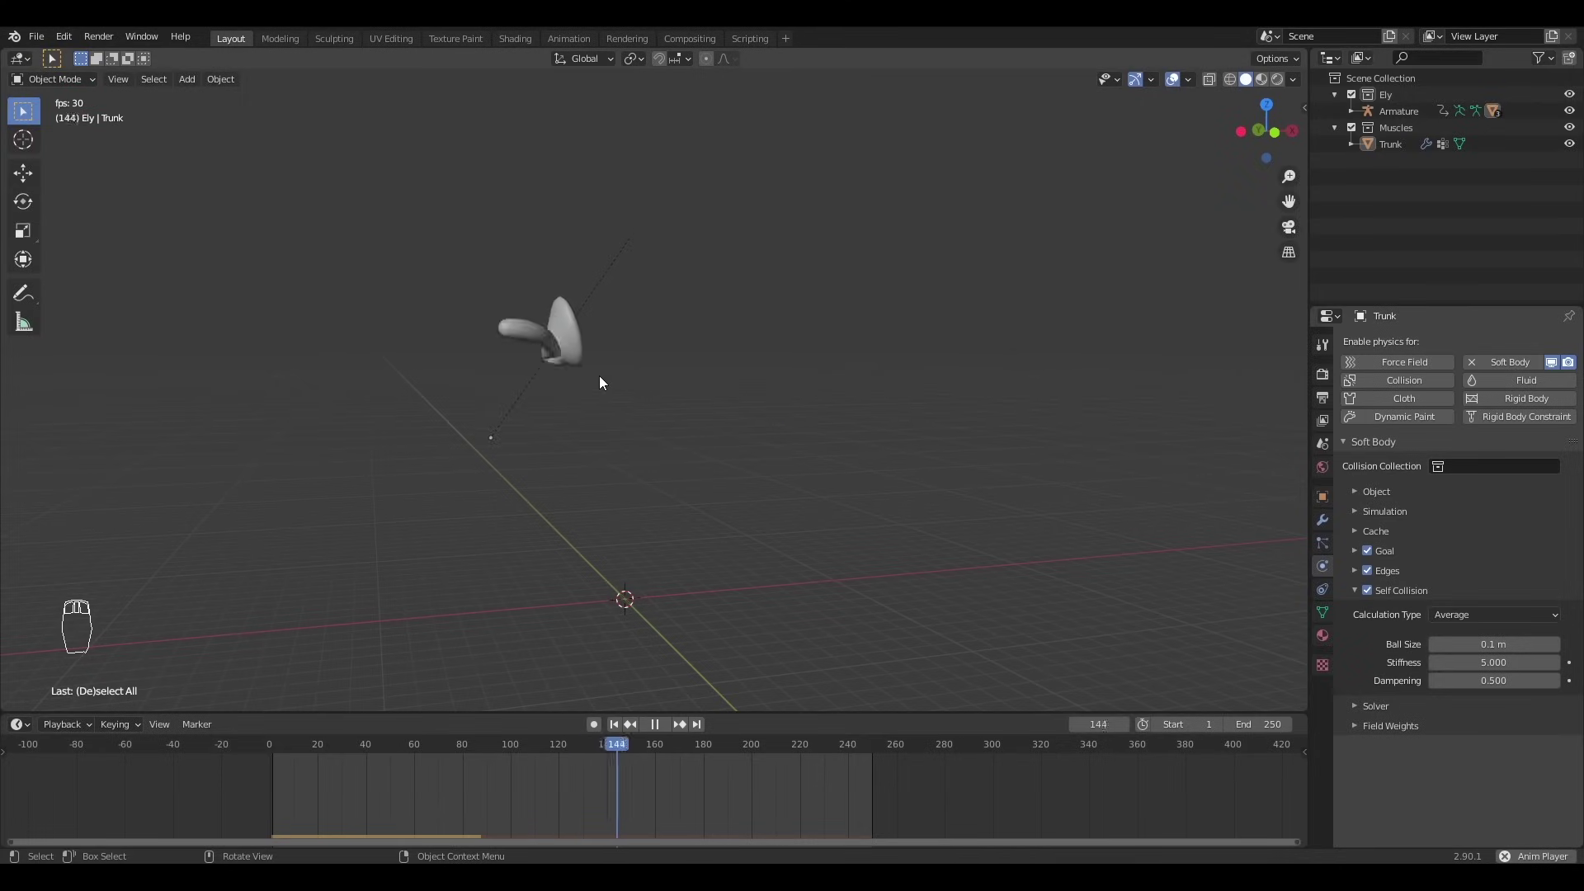
{"action": "scroll", "coordinate": [599, 378], "scroll_direction": "up", "scroll_amount": 4}
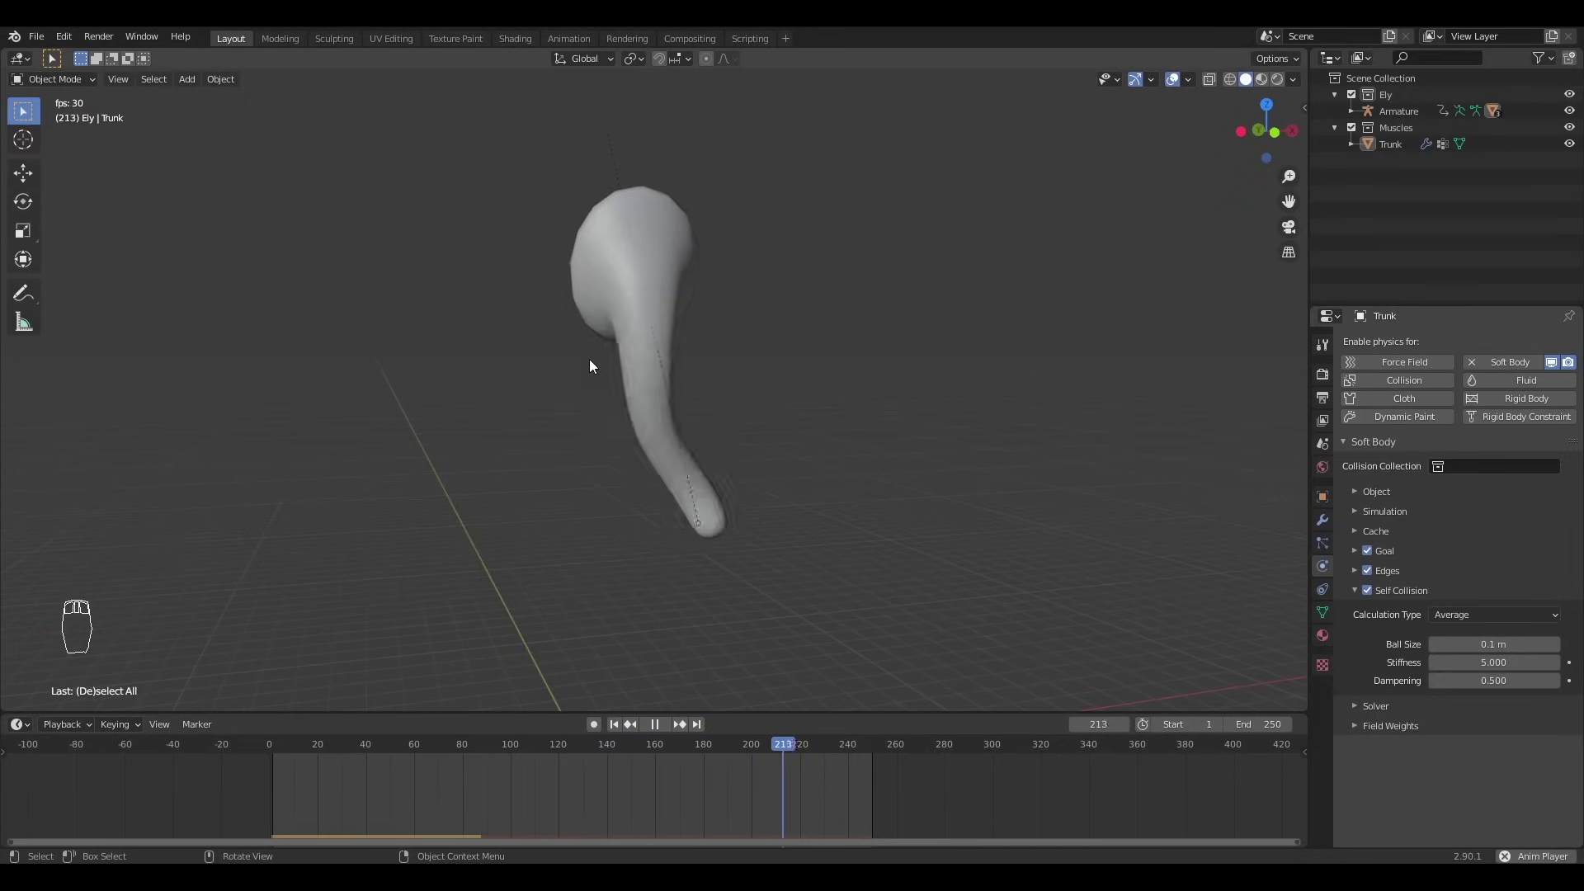
- Try a Self Collision Ball Size of 2 m and replay the trunk simulation from the beginning
{"action": "left_click", "coordinate": [1477, 640]}
{"action": "type", "text": "2"}
{"action": "key", "text": "Return"}
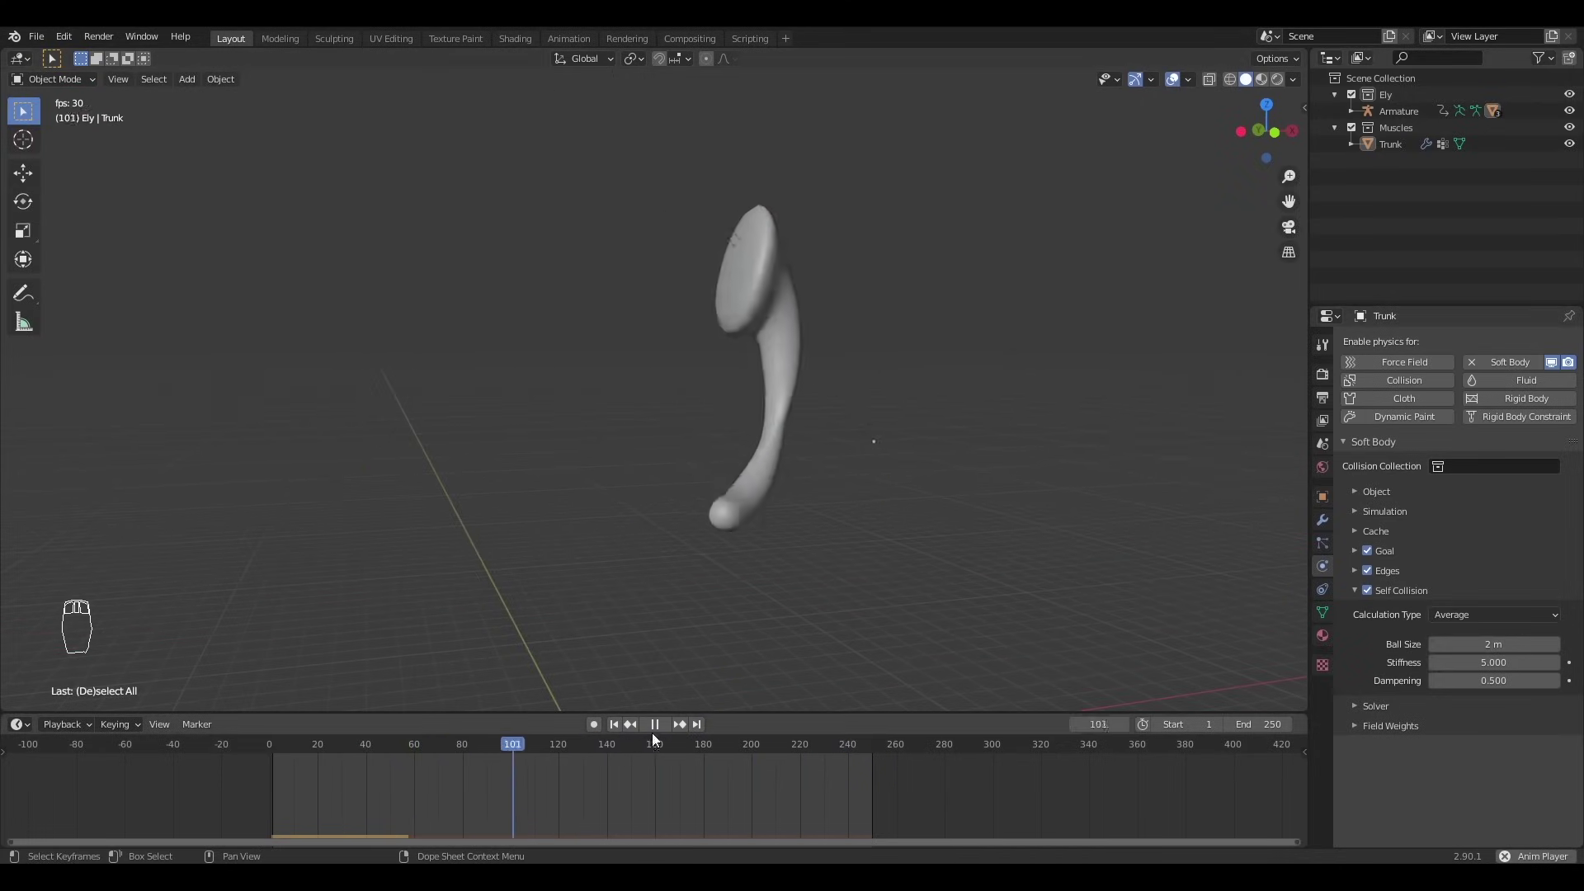
{"action": "left_click", "coordinate": [239, 741]}
{"action": "scroll", "coordinate": [772, 530], "scroll_direction": "down", "scroll_amount": 3}
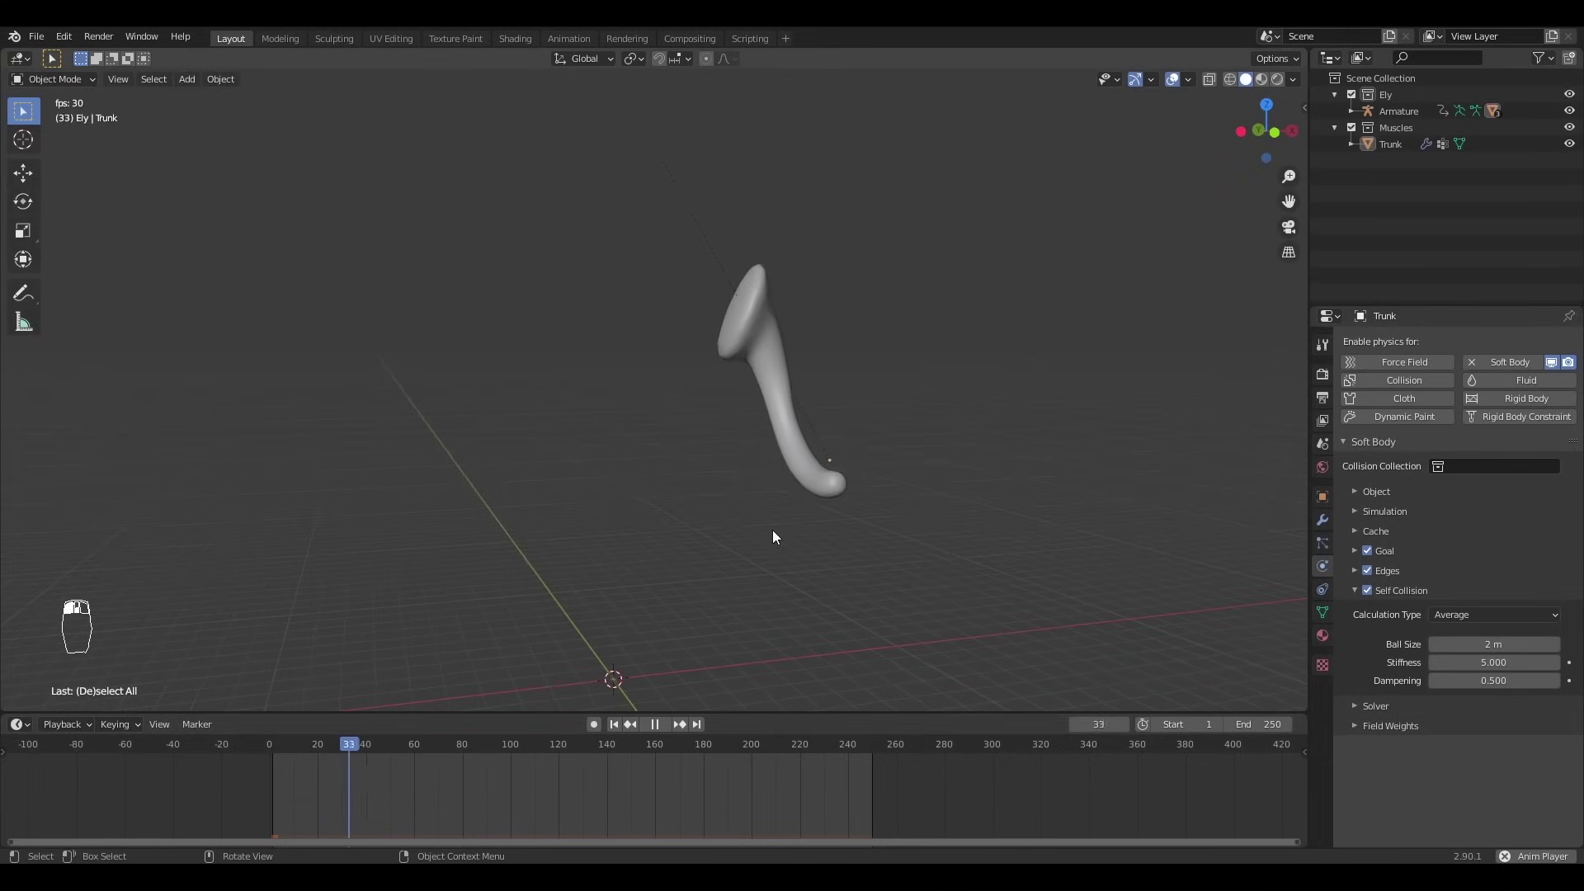
- Set the trunk's Self Collision Ball Size to 1 m and lower its Stiffness to 0.001
{"action": "left_click", "coordinate": [1523, 646]}
{"action": "type", "text": "1"}
{"action": "key", "text": "Return"}
{"action": "left_click_drag", "start_coordinate": [1529, 661], "coordinate": [1403, 662]}
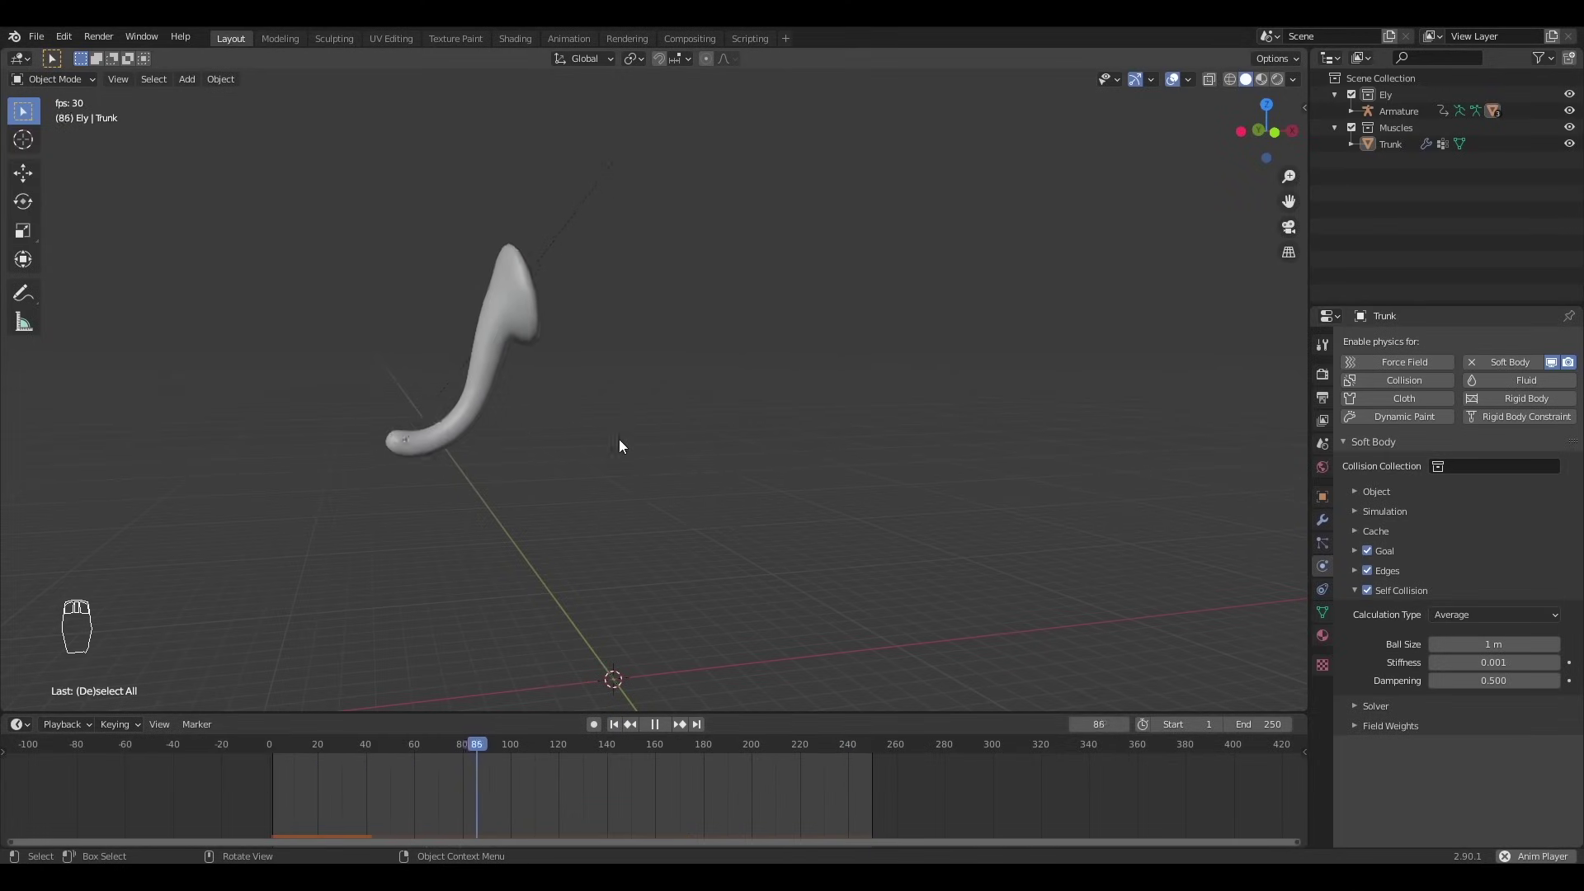
- Set the trunk's Self Collision Stiffness to 5
{"action": "left_click", "coordinate": [1493, 661]}
{"action": "type", "text": "5"}
{"action": "key", "text": "Return"}
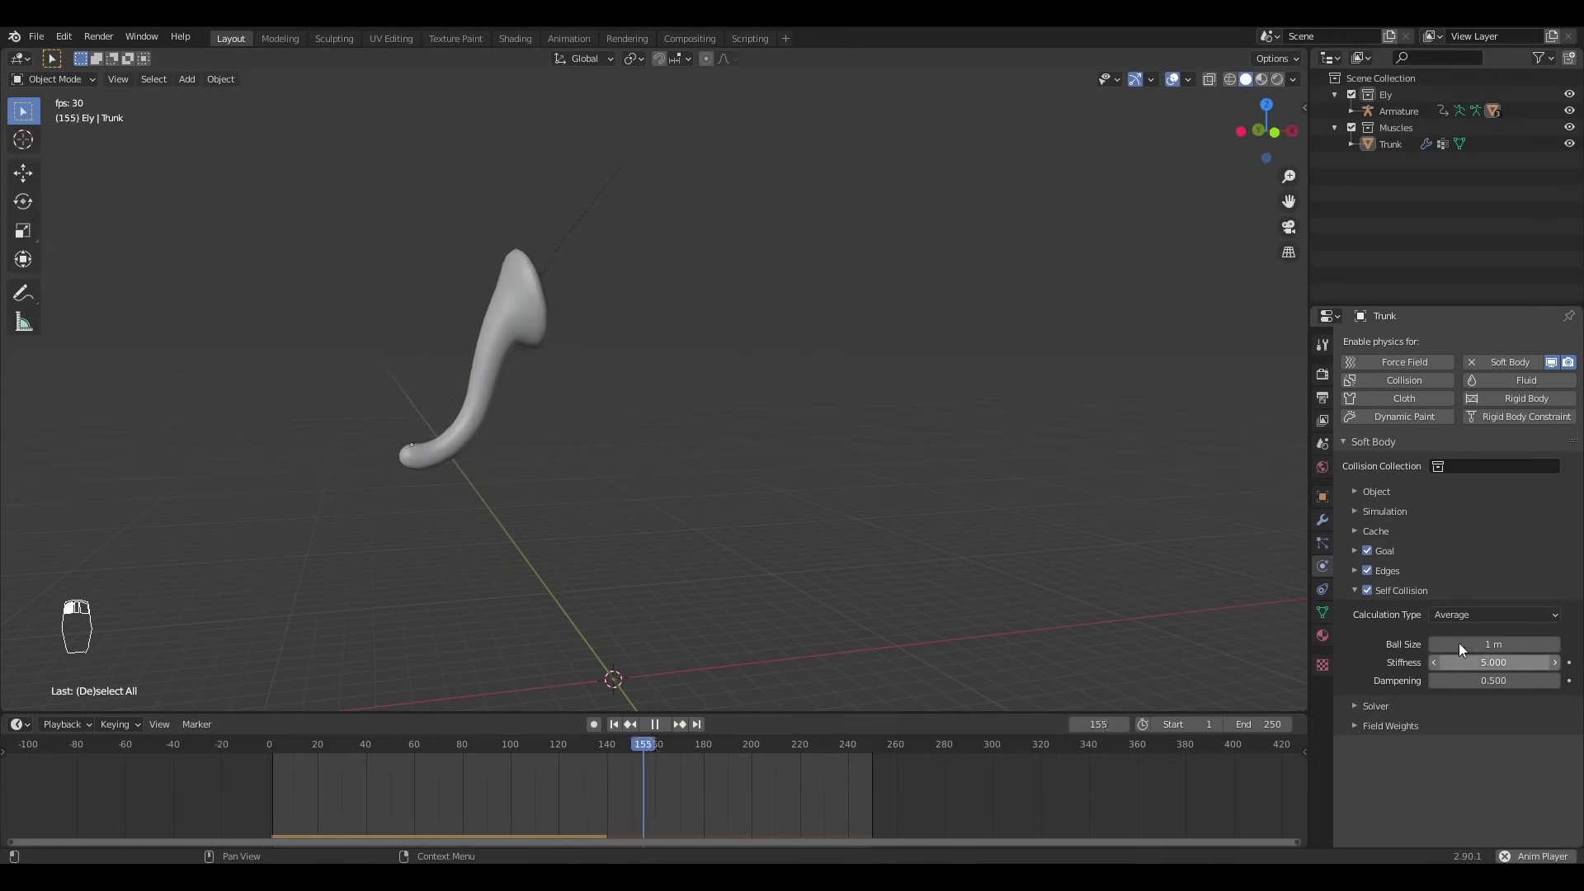
- Set the Pull value in the trunk's soft body Edges settings to 0.5
{"action": "left_click", "coordinate": [1387, 571], "text": "ctrl"}
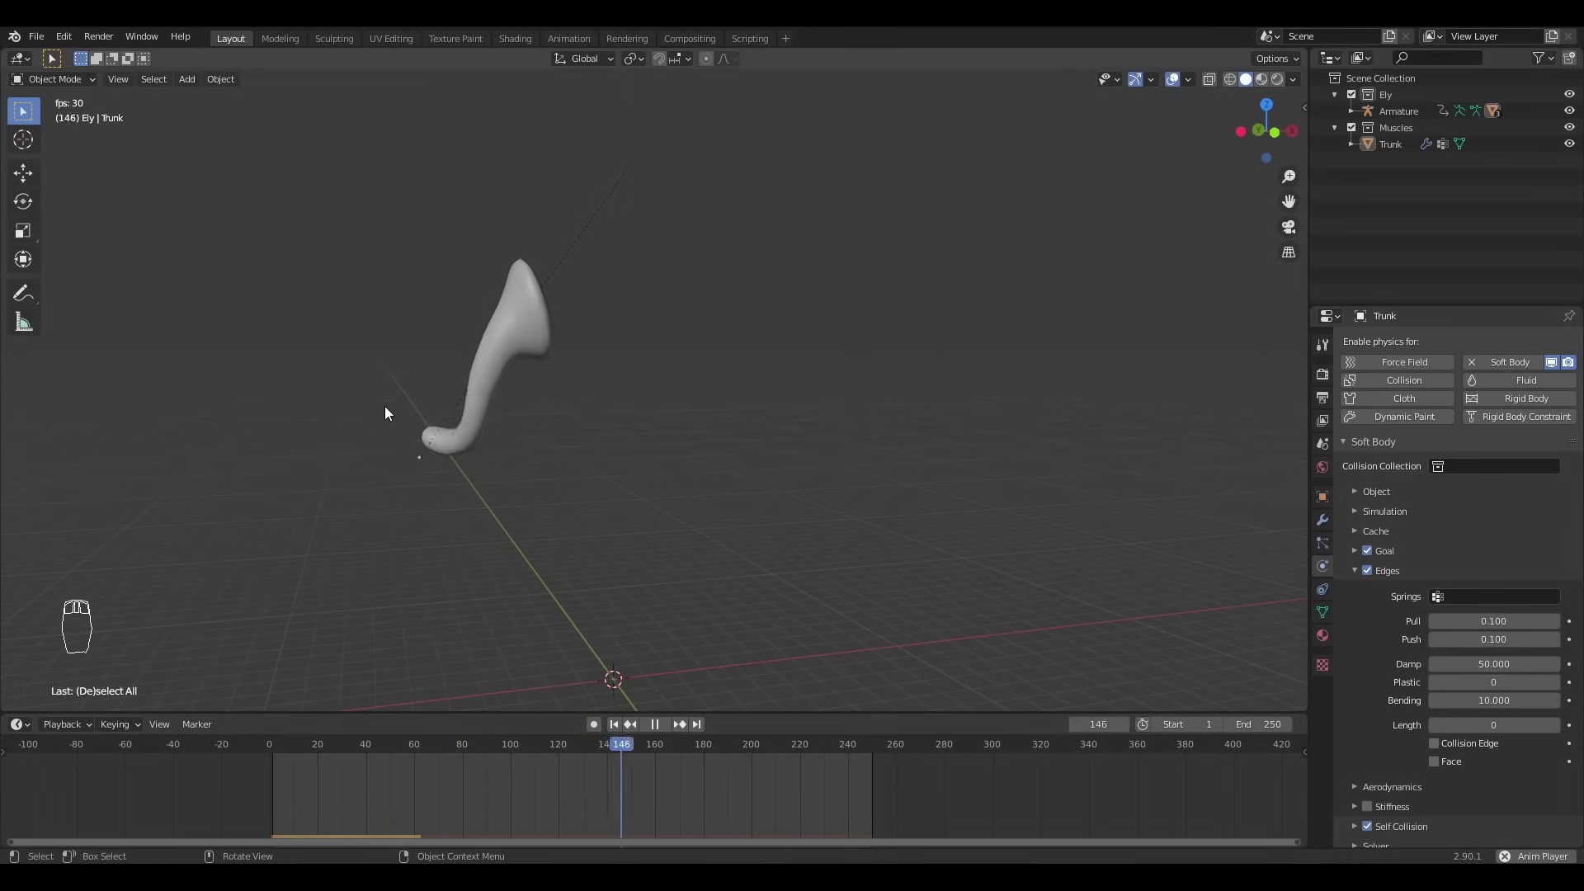
{"action": "left_click", "coordinate": [1503, 622]}
{"action": "type", "text": "0.5"}
{"action": "key", "text": "Return"}
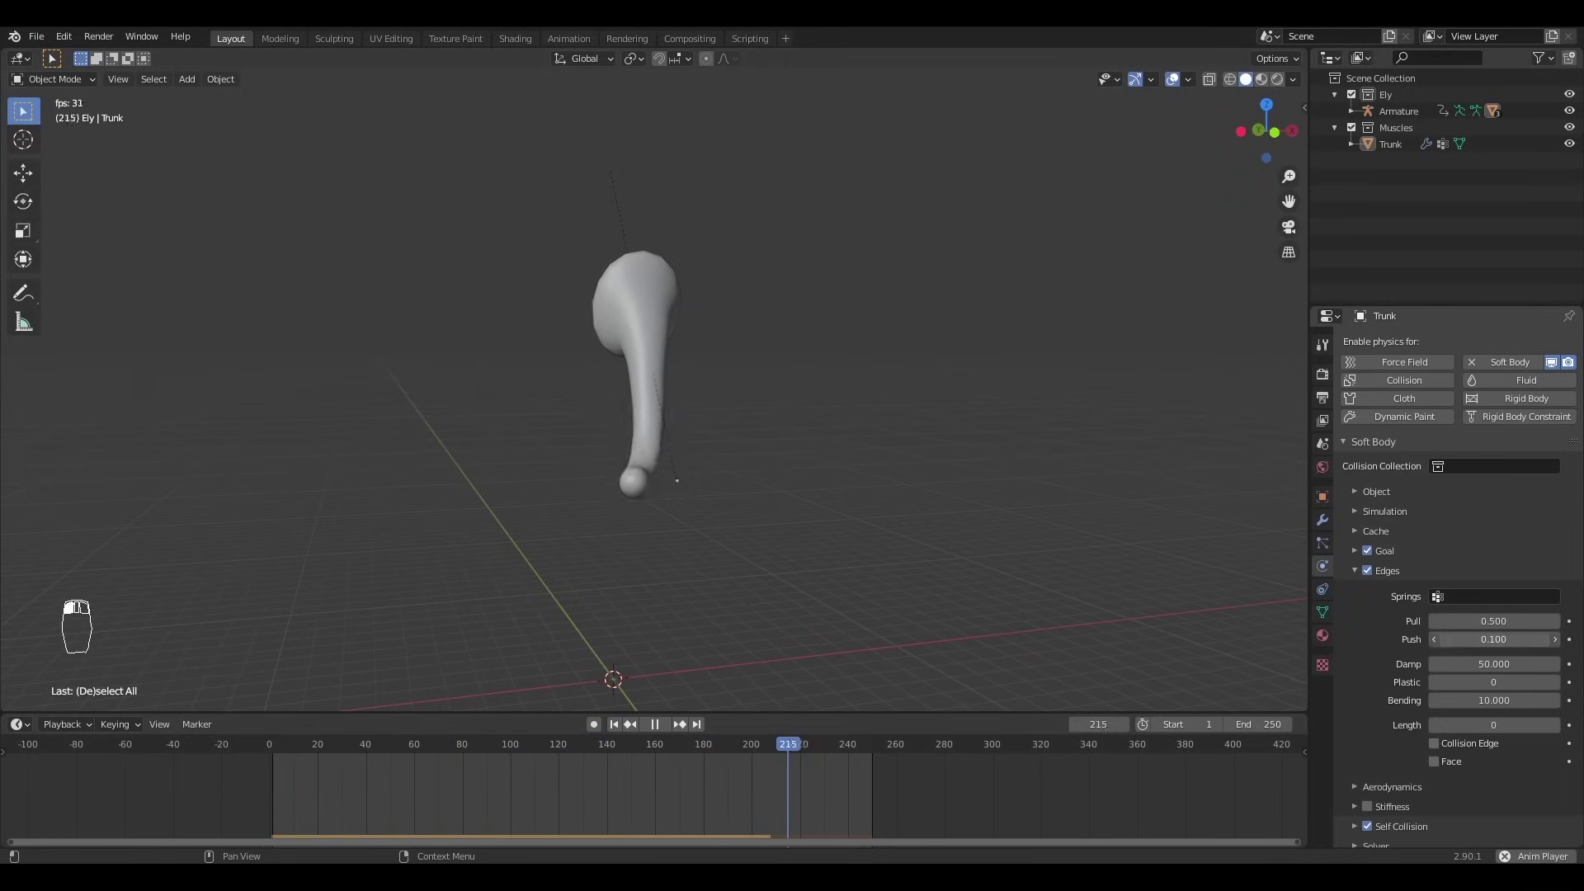
- Leave the trunk's local view, play the animation on the whole elephant and return to frame 0
{"action": "key", "text": "space"}
{"action": "key", "text": "z"}
{"action": "key", "text": "KP_Divide"}
{"action": "key", "text": "space"}
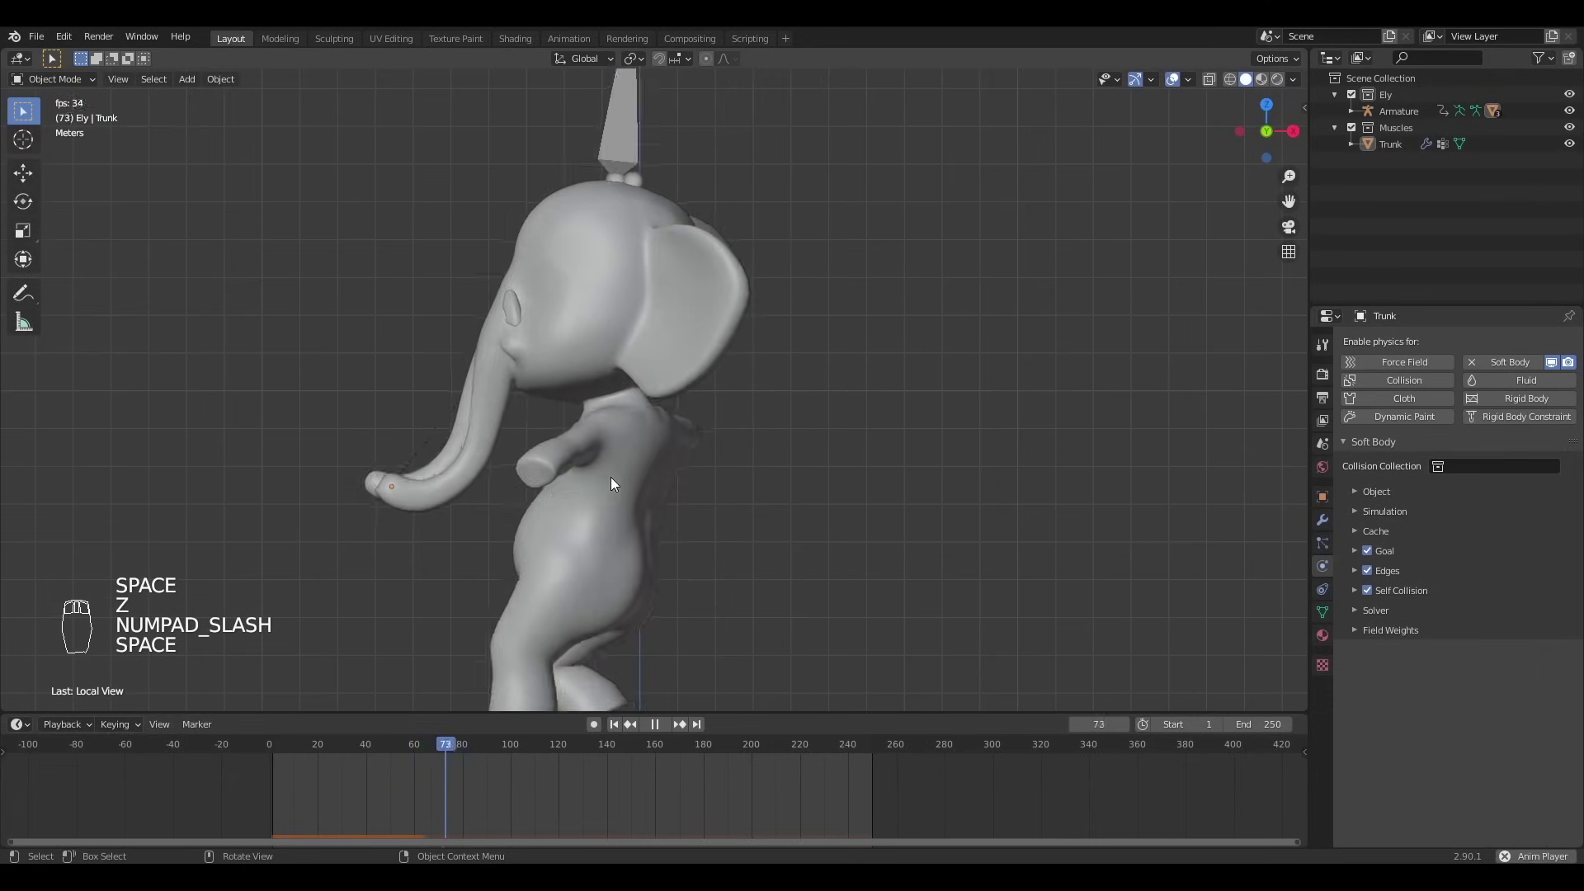
{"action": "middle_click_drag", "start_coordinate": [611, 483], "coordinate": [755, 409]}
{"action": "key", "text": "space"}
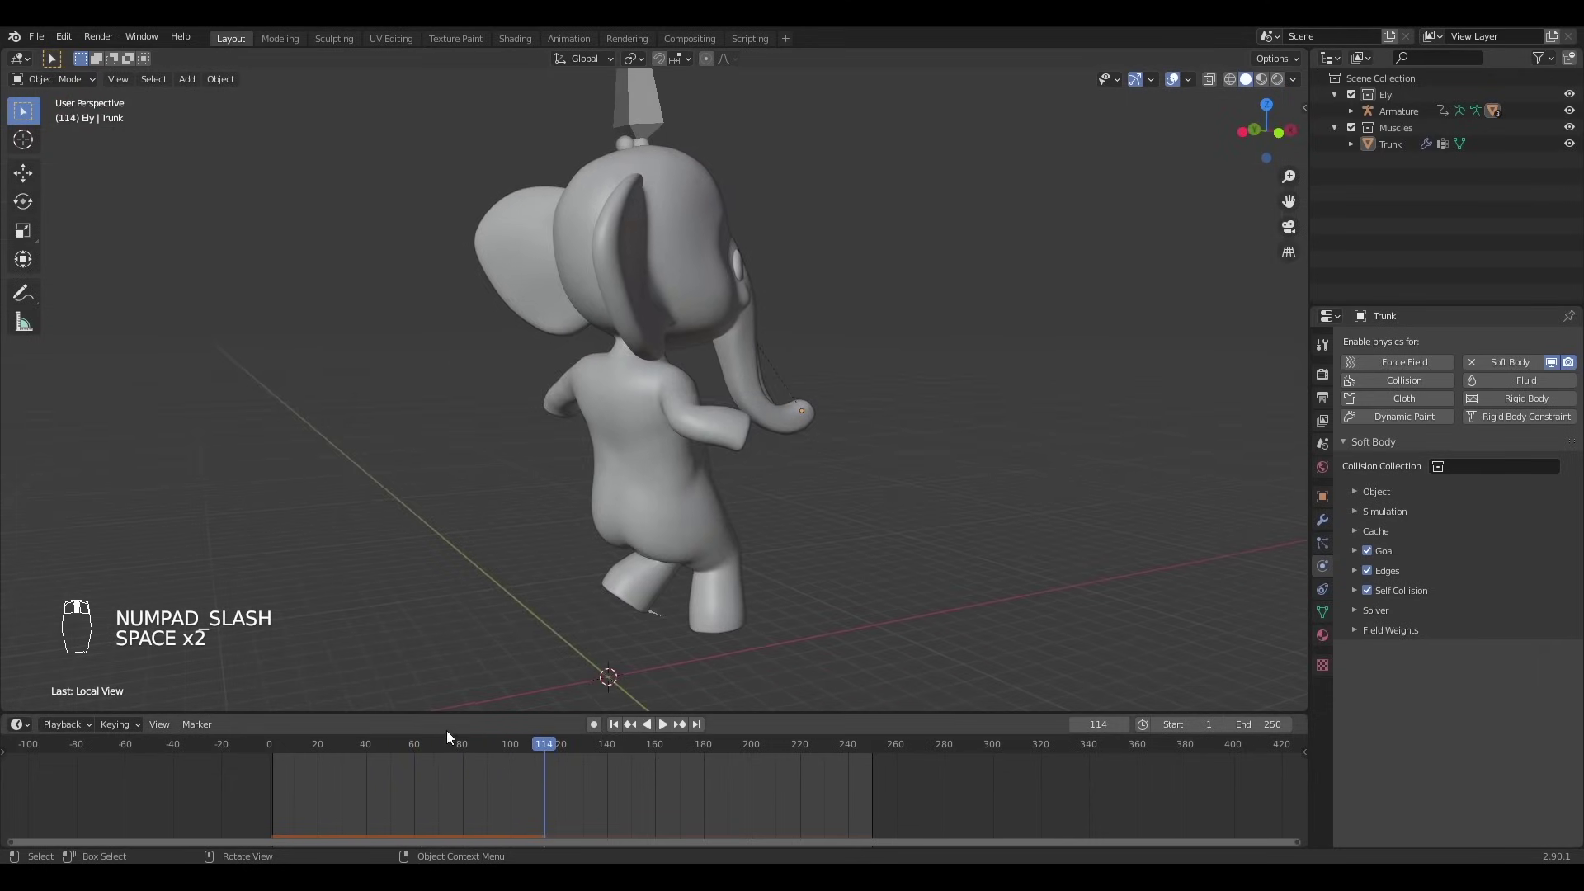
{"action": "left_click", "coordinate": [269, 745]}
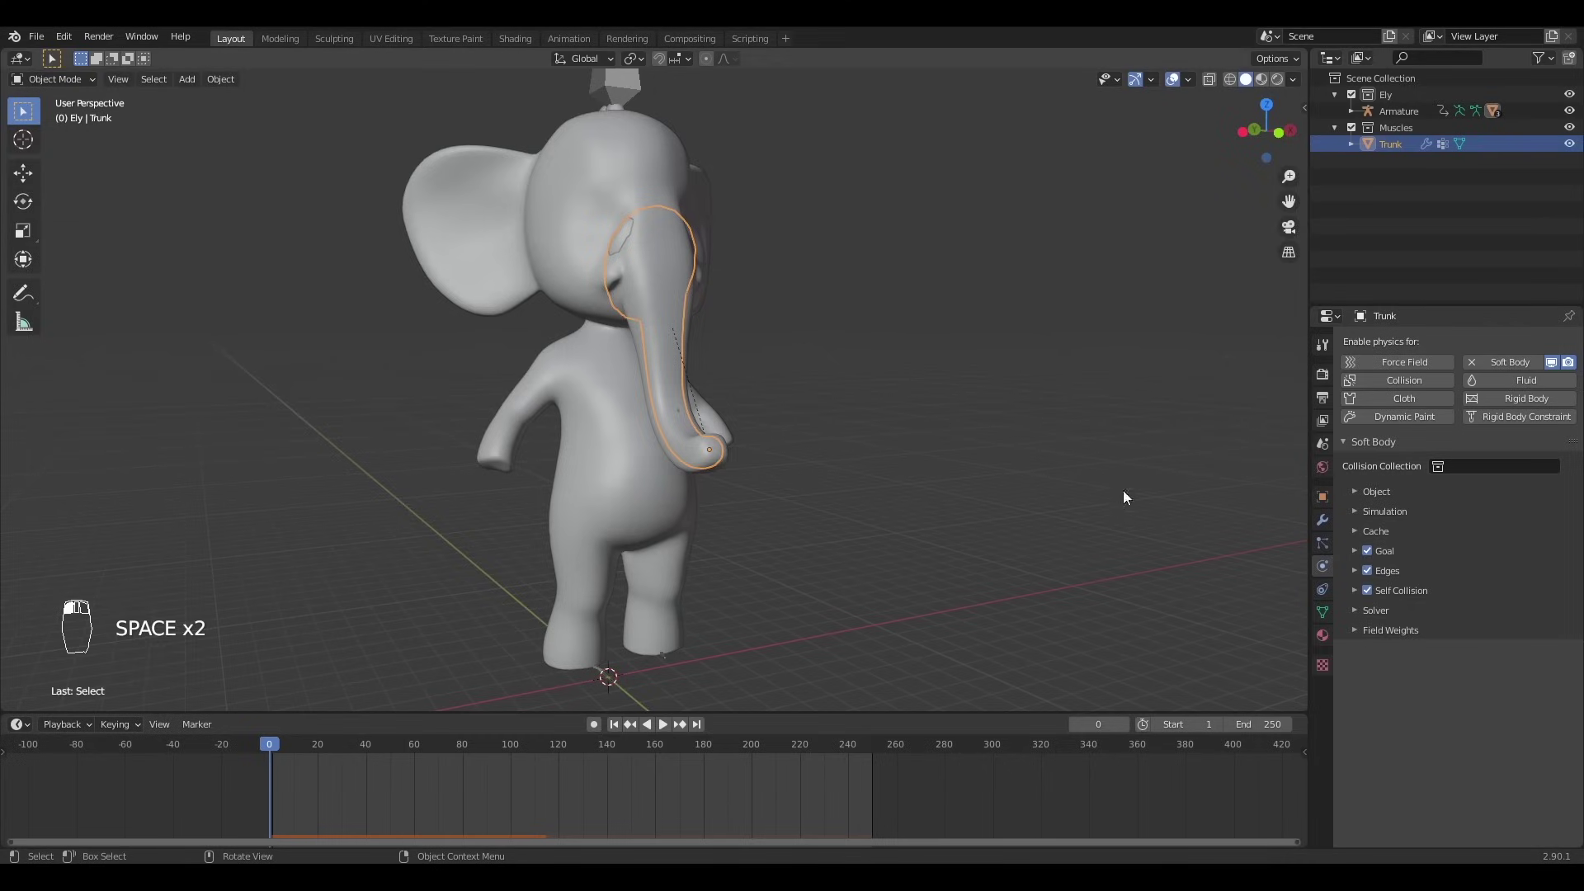
- Create a new material for the Trunk mesh with a pink base color and a red viewport display color
{"action": "left_click", "coordinate": [1323, 635]}
{"action": "left_click", "coordinate": [1464, 415]}
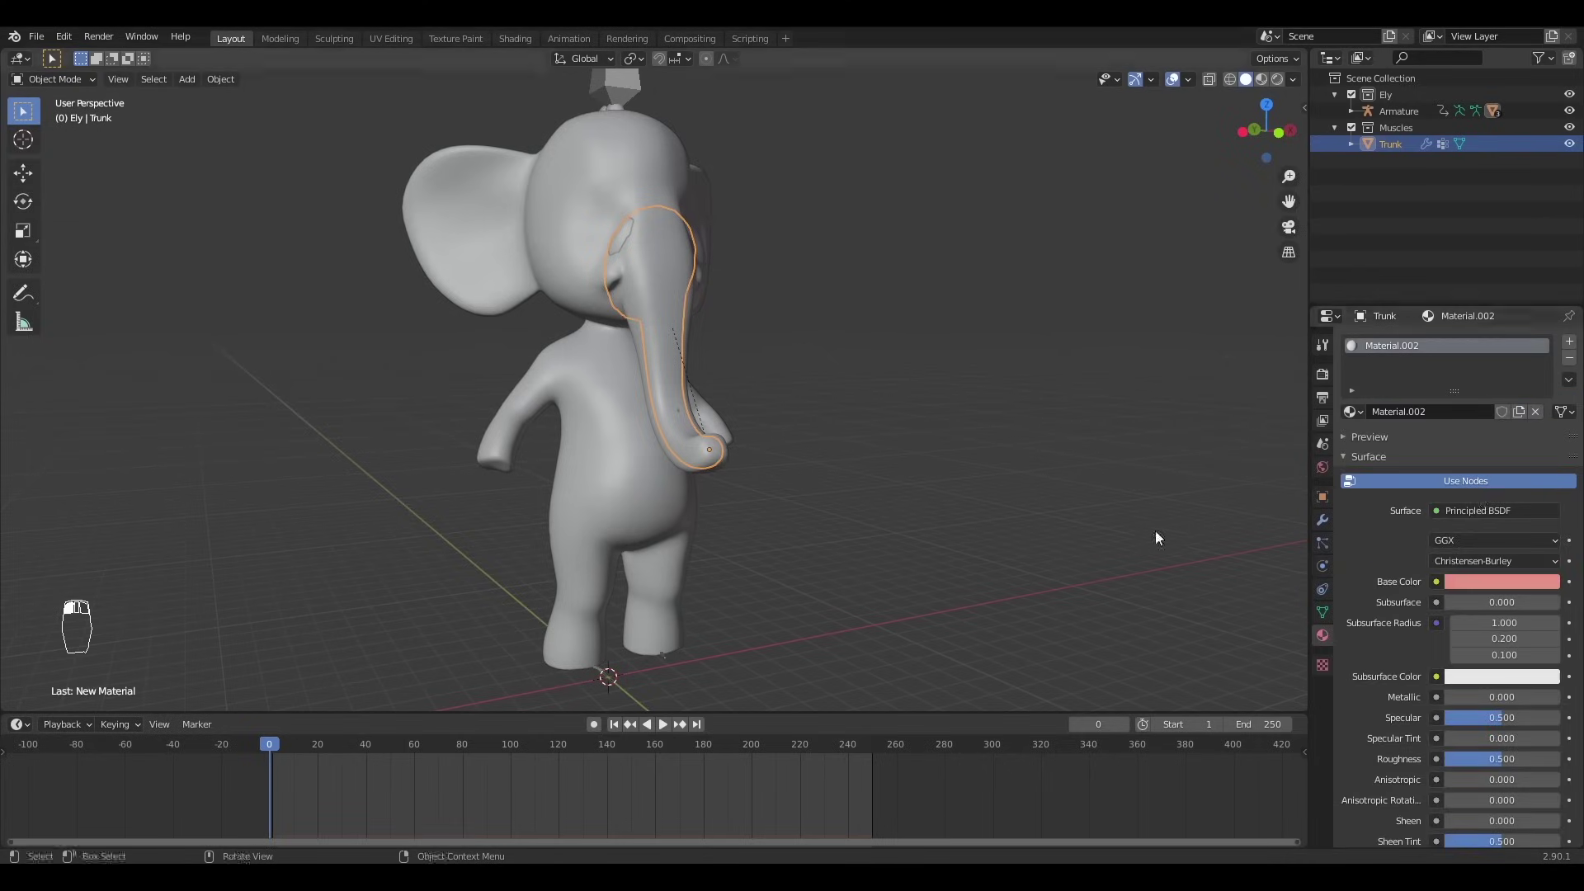
{"action": "left_click", "coordinate": [1369, 457]}
{"action": "left_click", "coordinate": [1367, 497]}
{"action": "left_click", "coordinate": [1378, 516]}
{"action": "left_click", "coordinate": [1516, 543]}
{"action": "left_click_drag", "start_coordinate": [1472, 388], "coordinate": [1462, 400]}
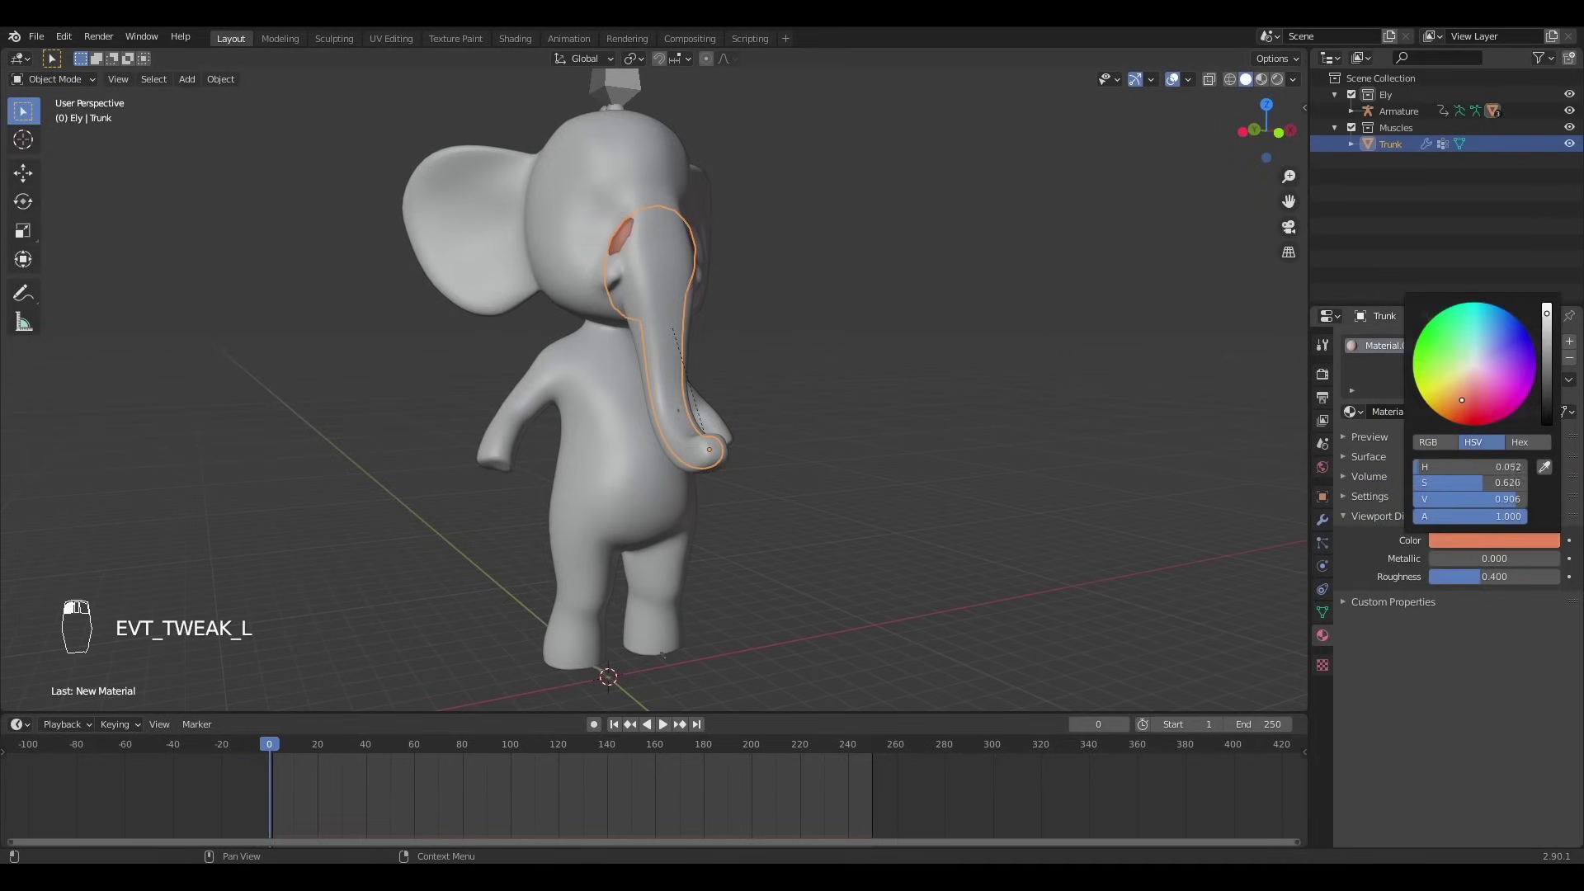
- Set the viewport display color of the elephant body's Material.001 to light blue
{"action": "left_click", "coordinate": [616, 201]}
{"action": "left_click", "coordinate": [1475, 574]}
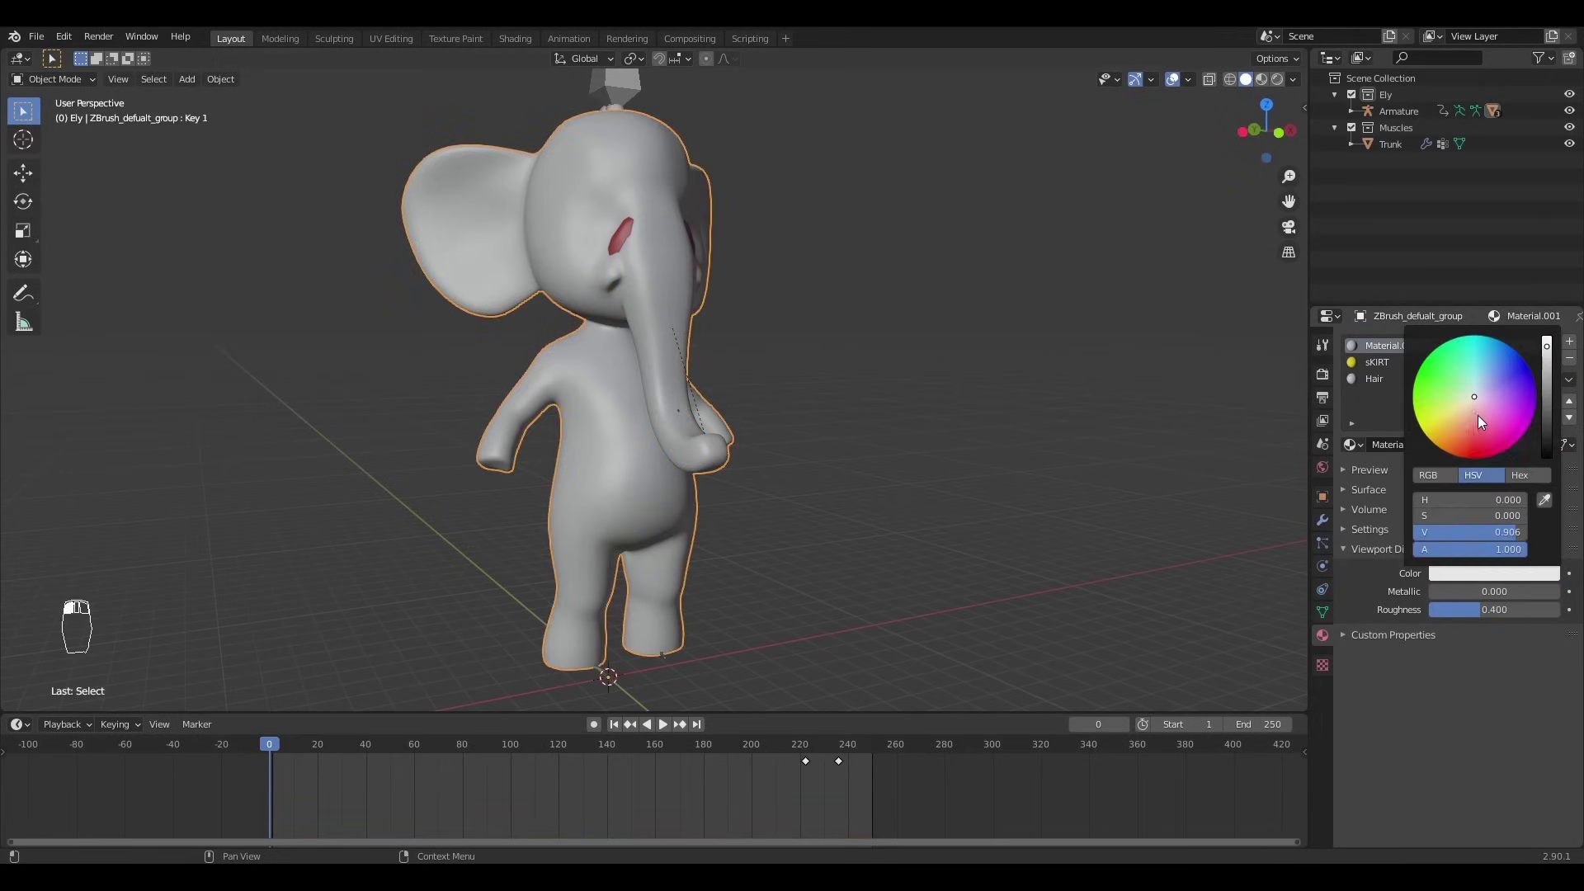
{"action": "left_click_drag", "start_coordinate": [1474, 397], "coordinate": [1460, 408]}
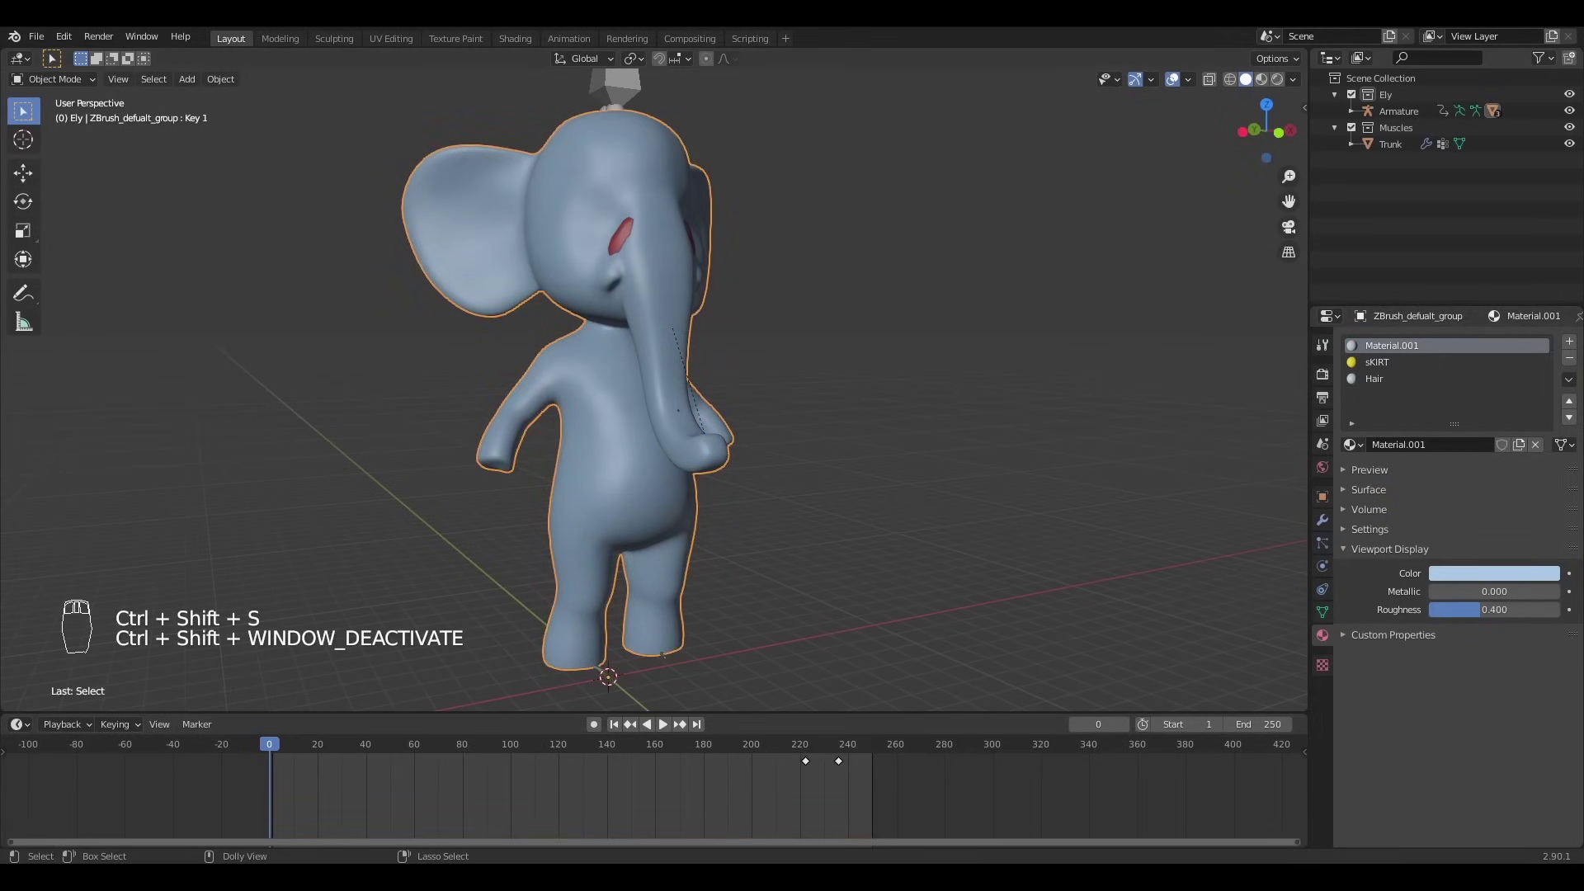
- Play back the animation to compare the red trunk proxy with the blue elephant, and select the elephant's body mesh
{"action": "key", "text": "space"}
{"action": "middle_click_drag", "start_coordinate": [834, 388], "coordinate": [738, 366]}
{"action": "key", "text": "alt+a"}
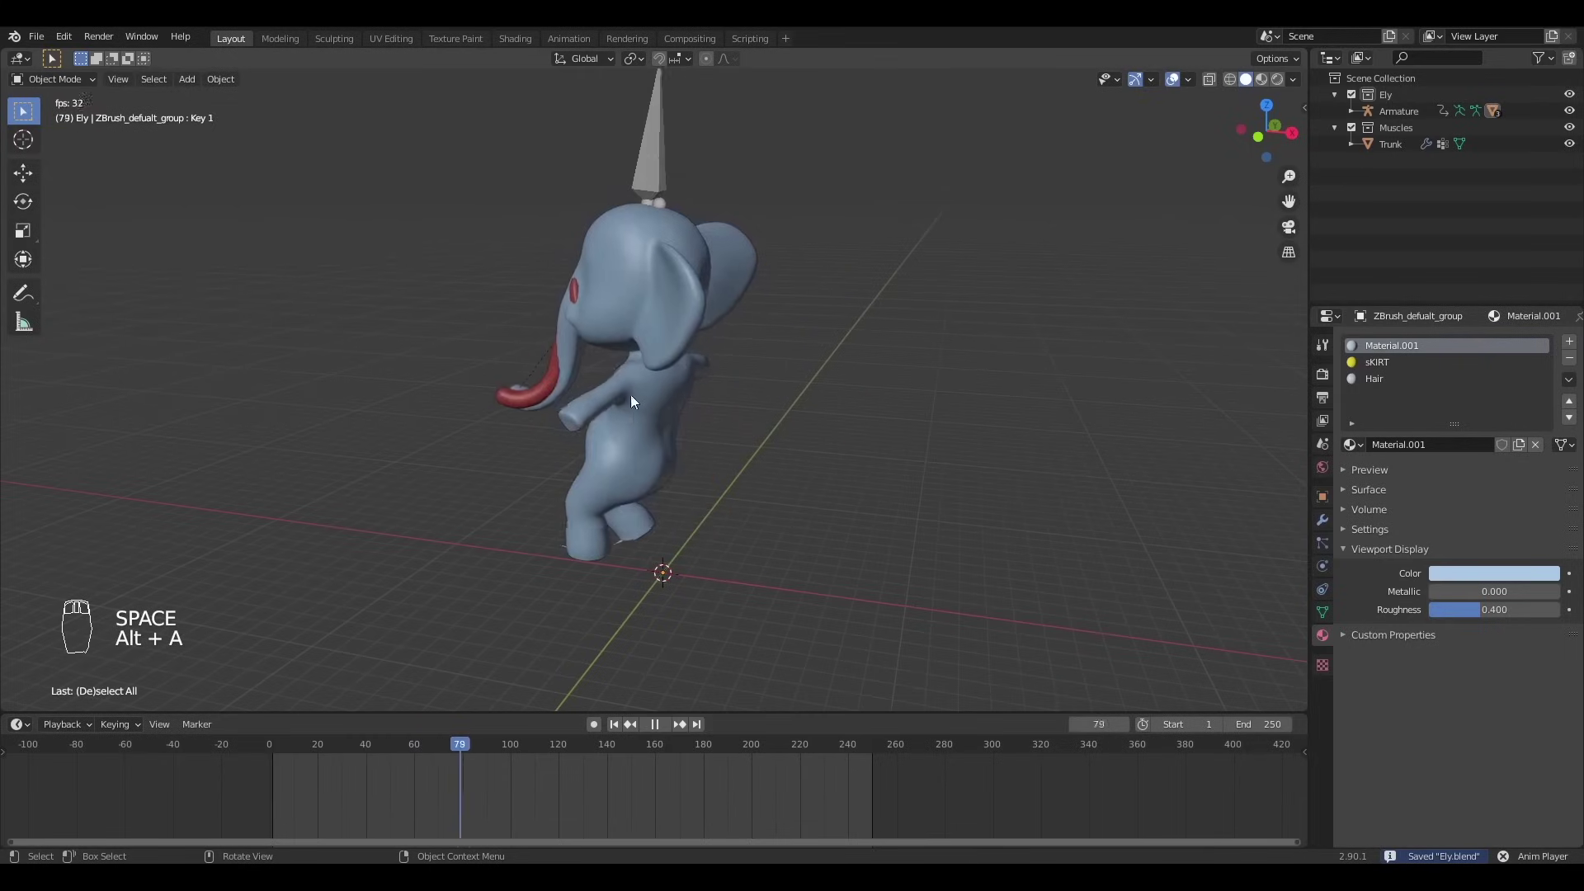
{"action": "key", "text": "space"}
{"action": "left_click", "coordinate": [679, 196]}
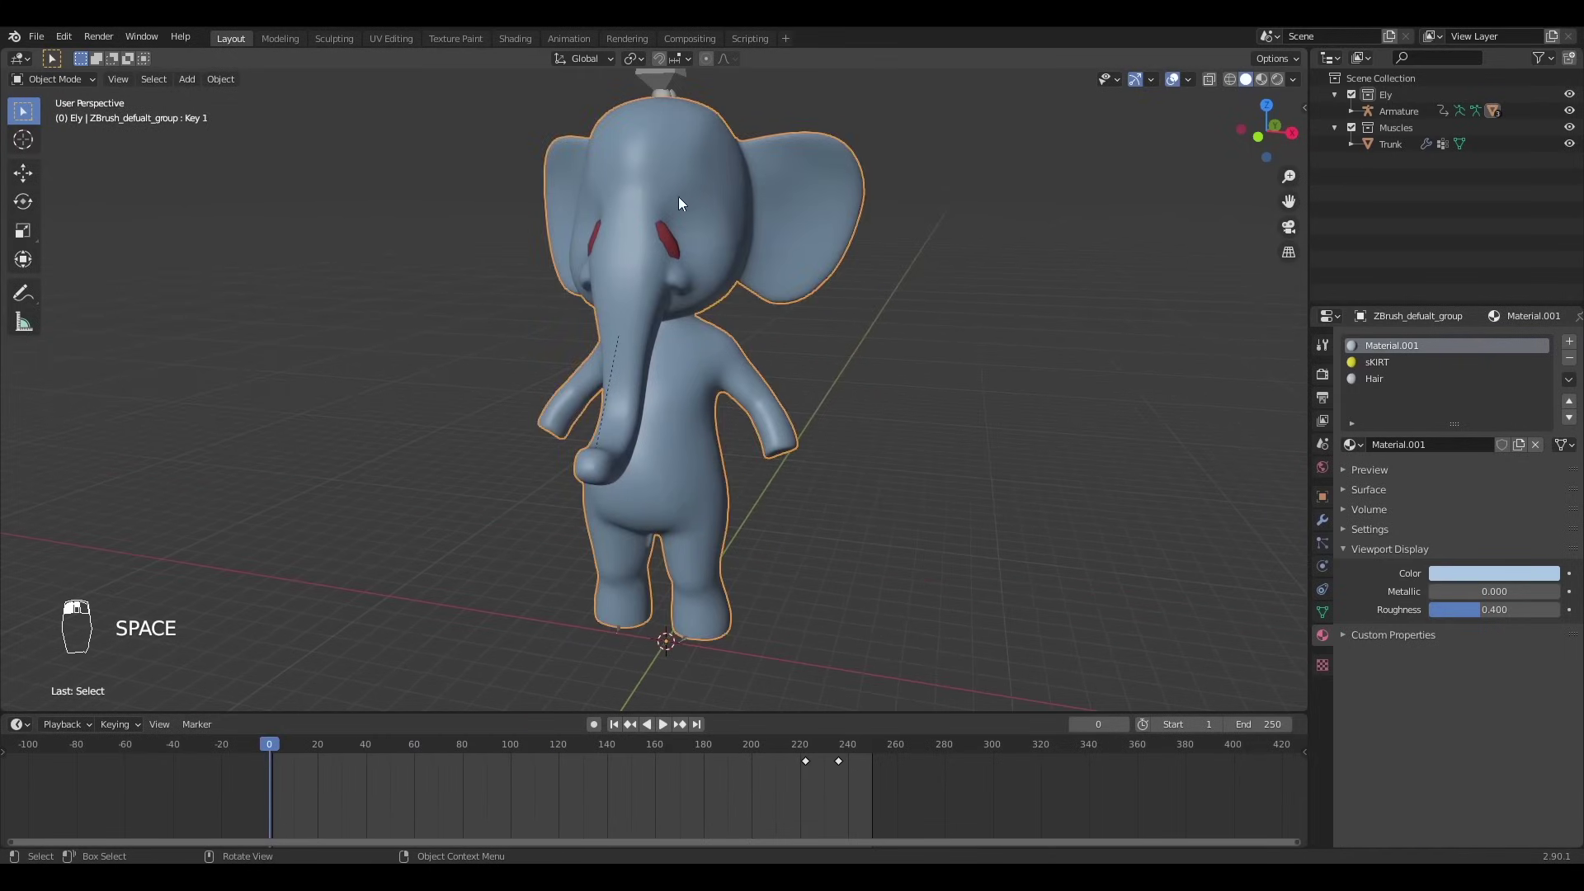
- Add a Surface Deform modifier to the elephant's body mesh with the Trunk mesh as its target
{"action": "left_click", "coordinate": [1322, 519]}
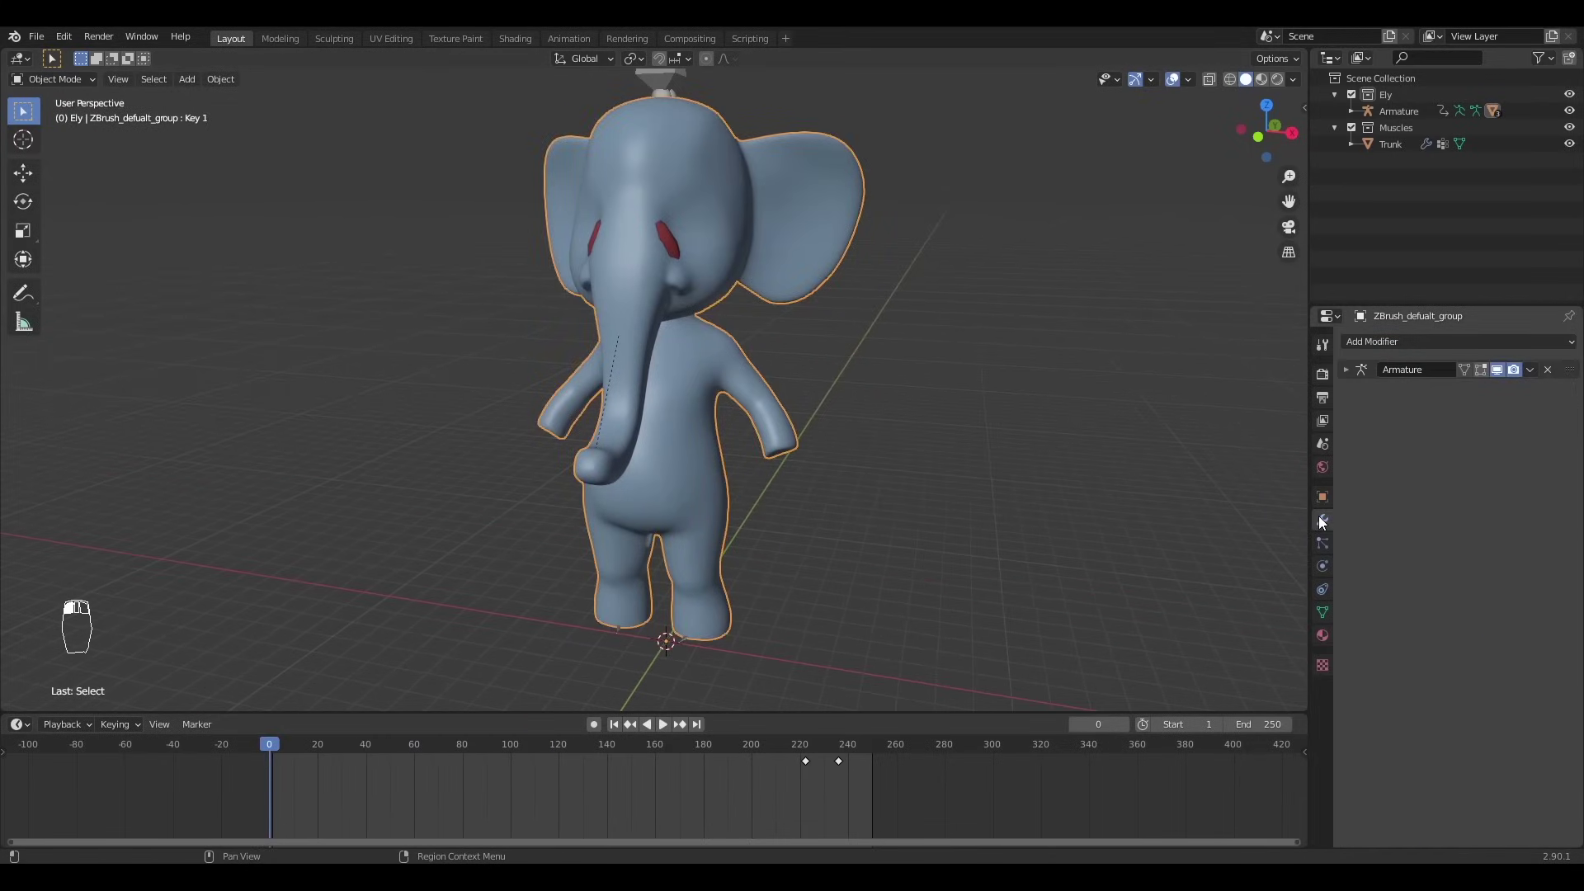
{"action": "left_click", "coordinate": [1370, 342]}
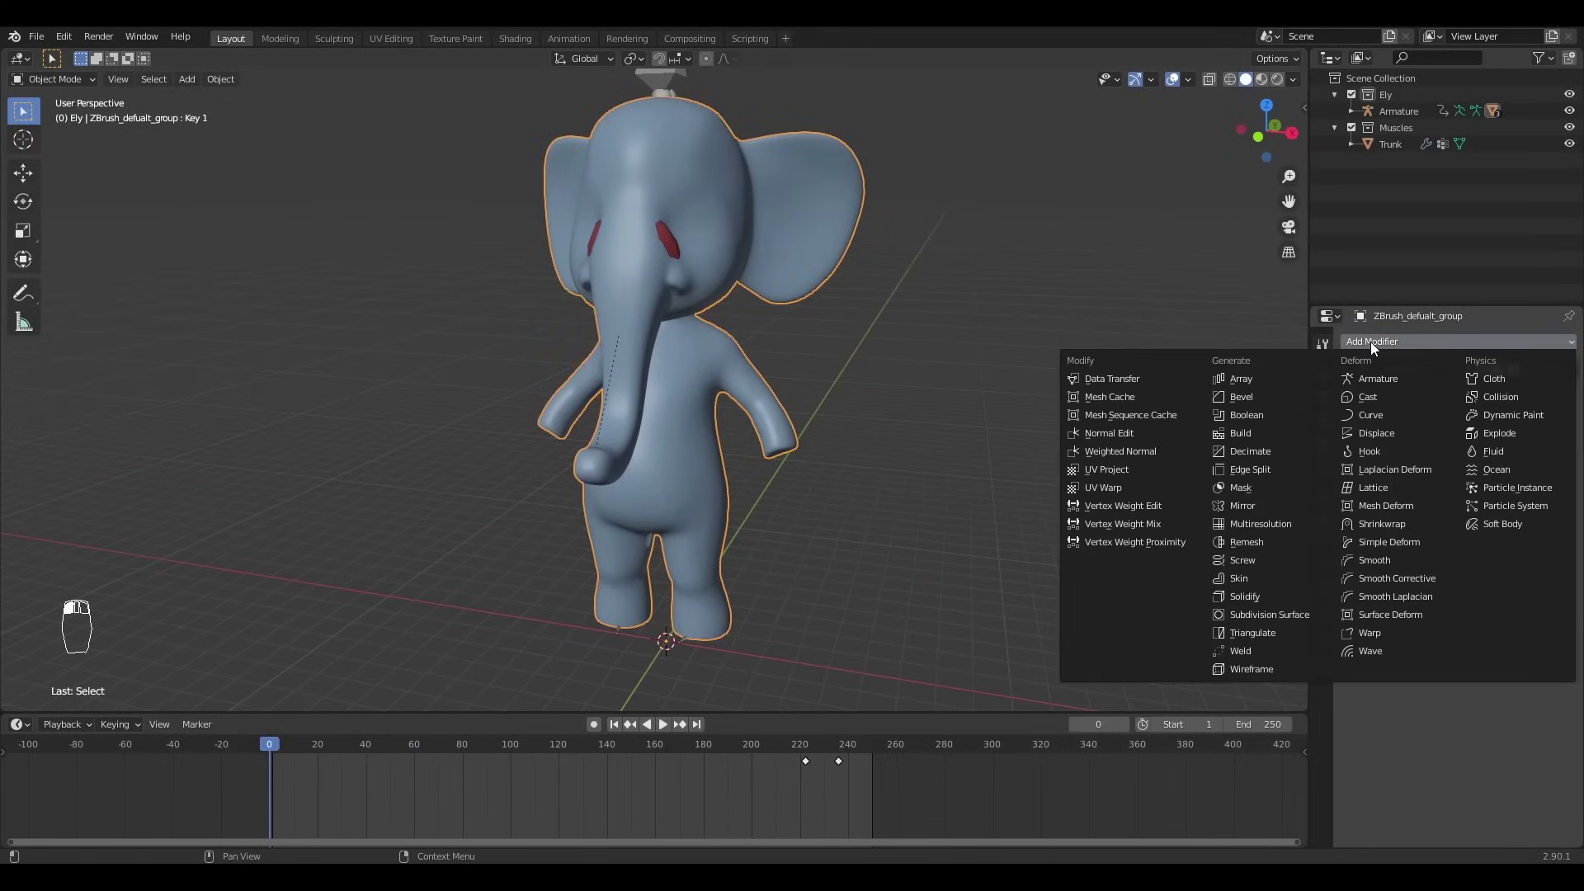
{"action": "left_click", "coordinate": [1386, 615]}
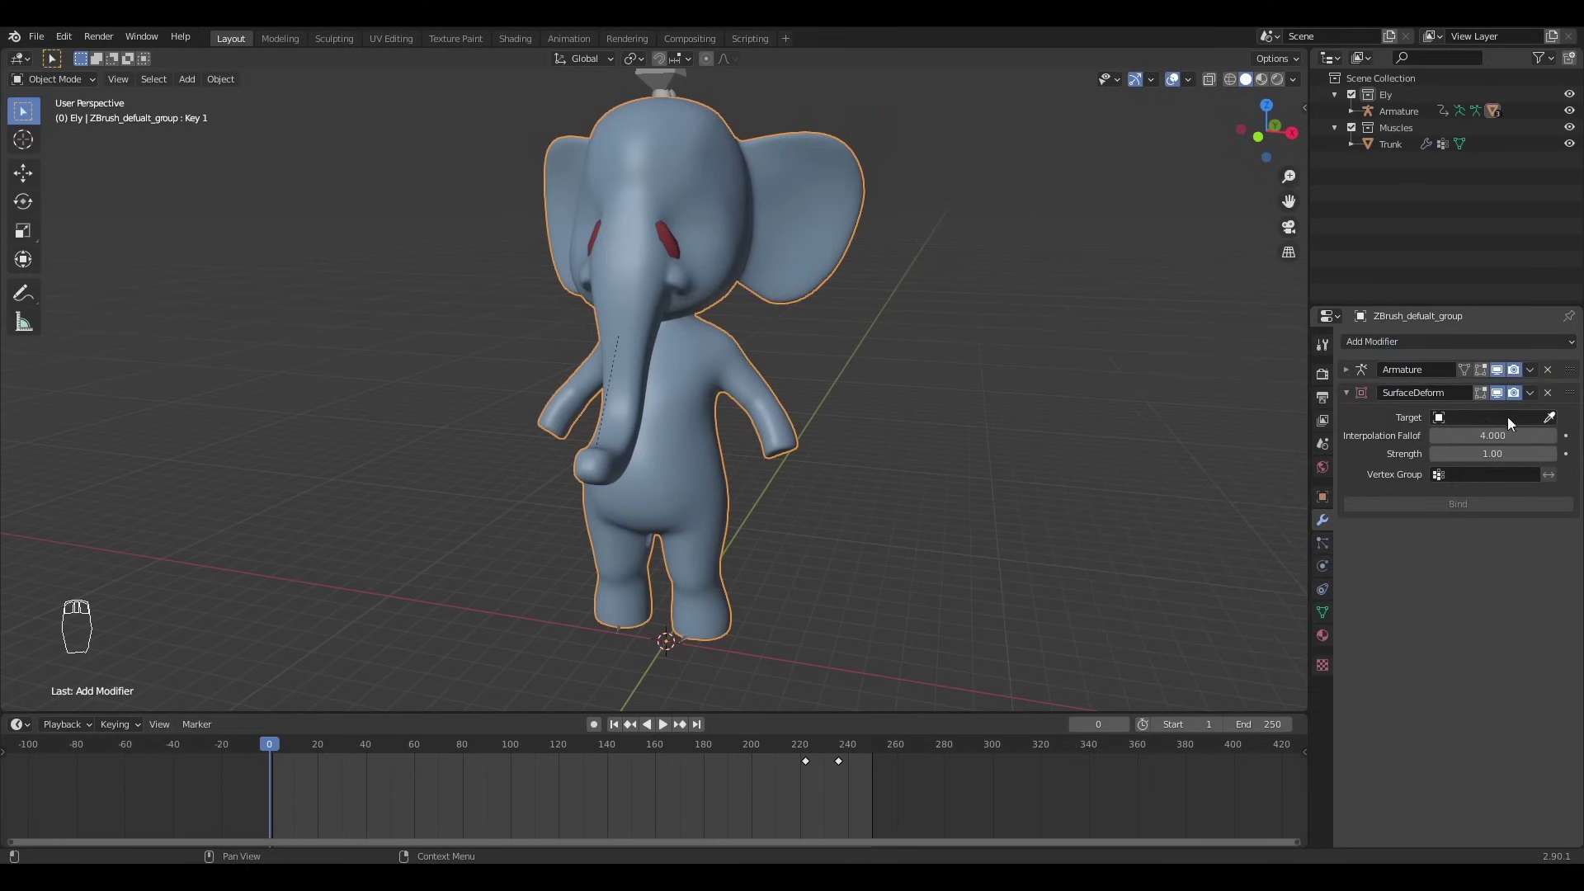
{"action": "left_click", "coordinate": [673, 233]}
{"action": "middle_click_drag", "start_coordinate": [670, 281], "coordinate": [637, 368], "text": "shift"}
{"action": "scroll", "coordinate": [637, 368], "scroll_direction": "up", "scroll_amount": 1}
{"action": "scroll", "coordinate": [637, 368], "scroll_direction": "down", "scroll_amount": 1}
{"action": "key", "text": "alt+a"}
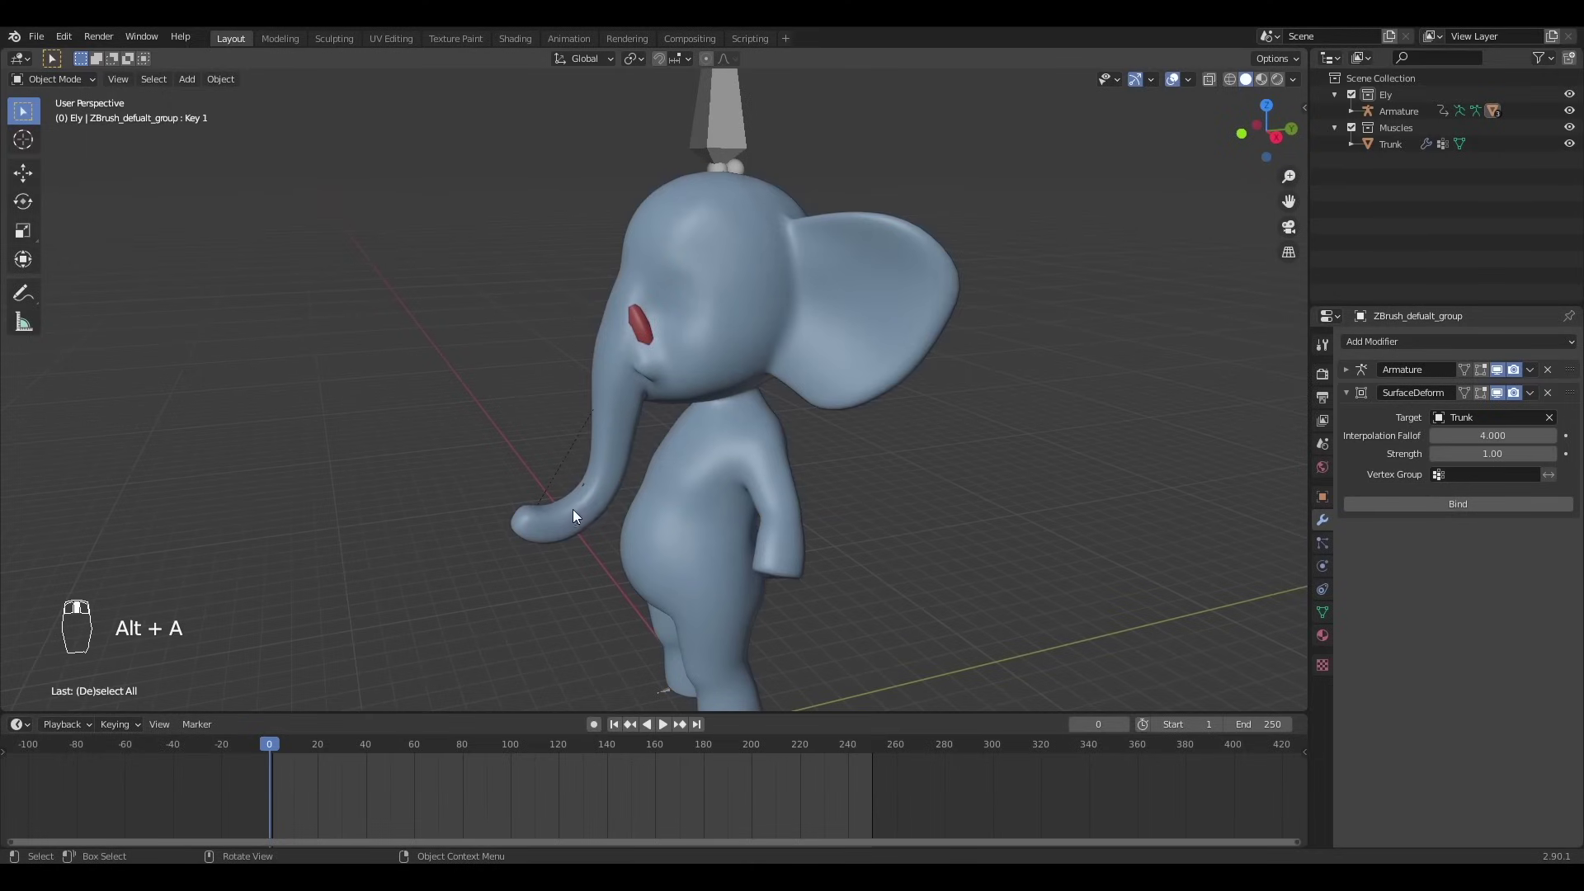
- Isolate the elephant's body in local view and add a new vertex group named Trunk
{"action": "left_click", "coordinate": [812, 292]}
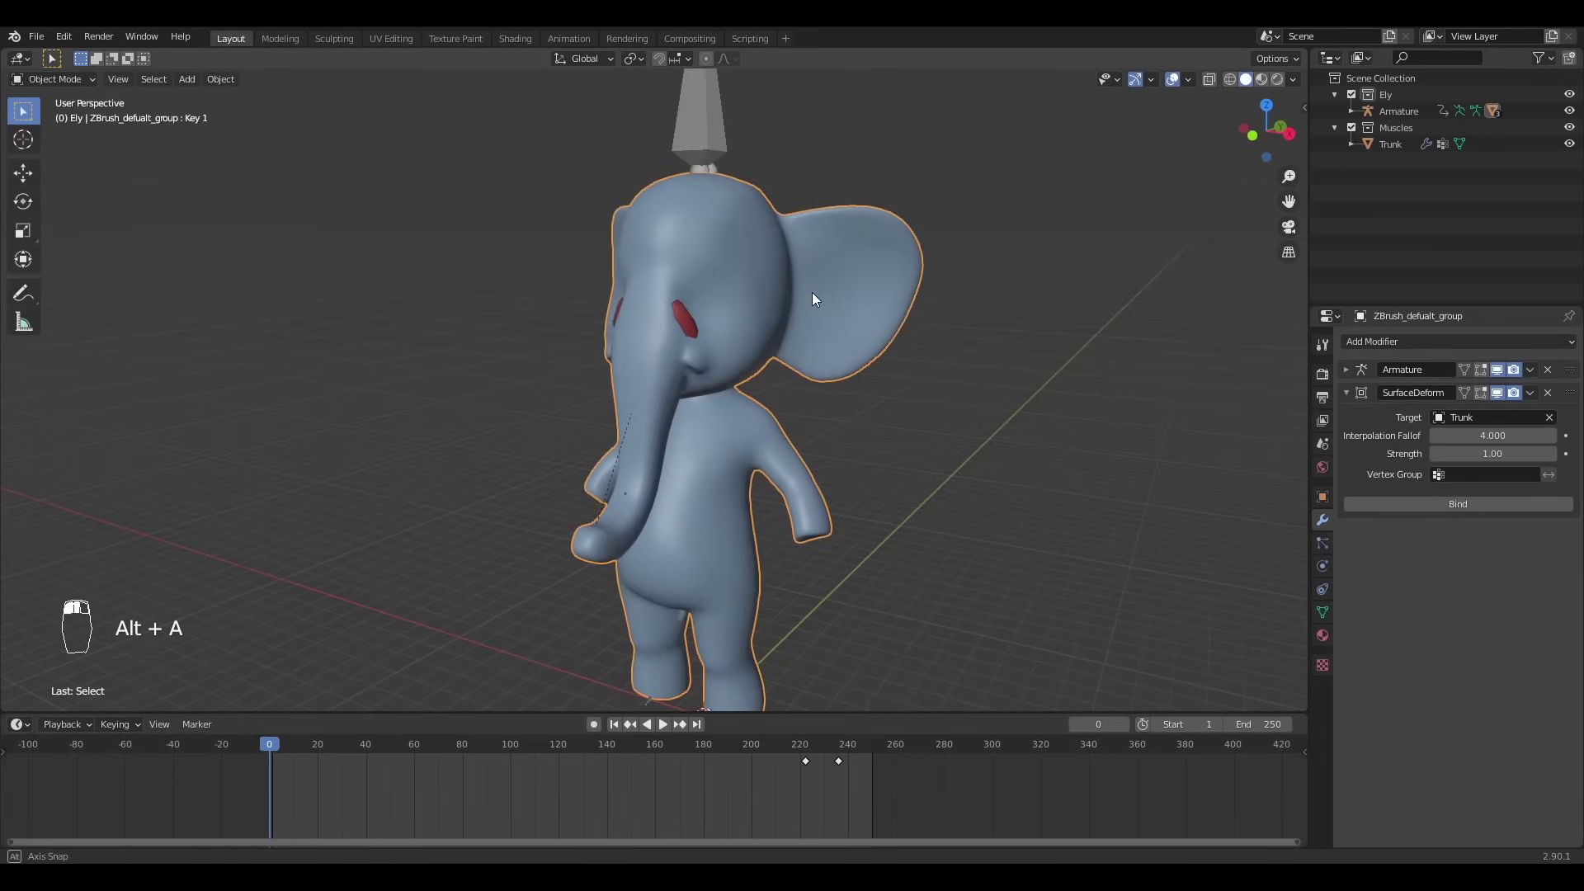
{"action": "key", "text": "KP_Divide"}
{"action": "key", "text": "KP_5"}
{"action": "scroll", "coordinate": [703, 296], "scroll_direction": "up", "scroll_amount": 3}
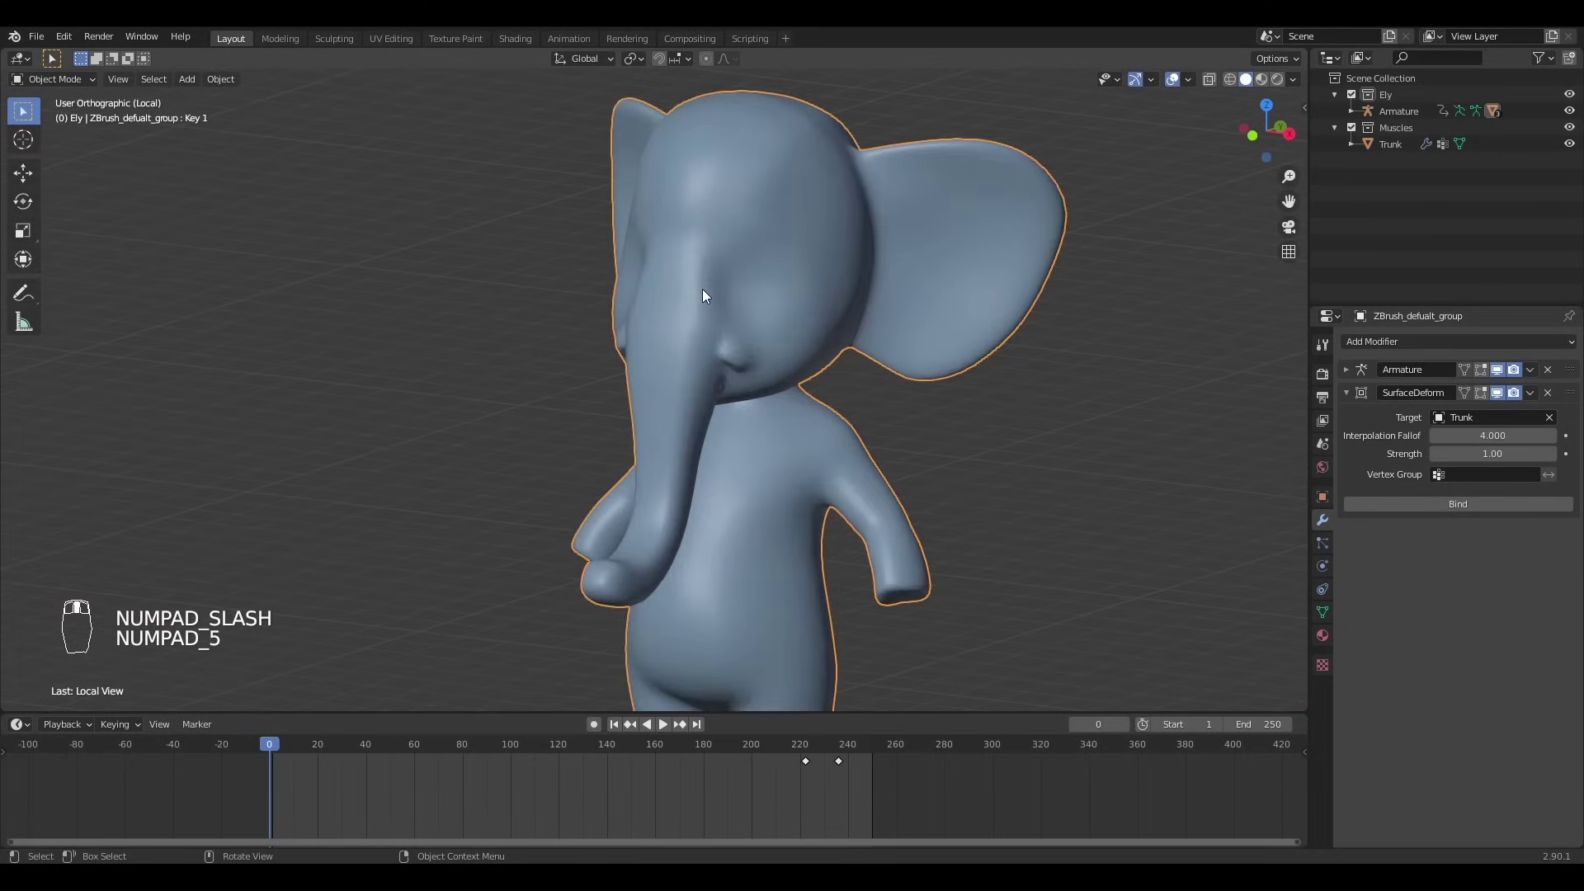
{"action": "left_click", "coordinate": [1319, 610]}
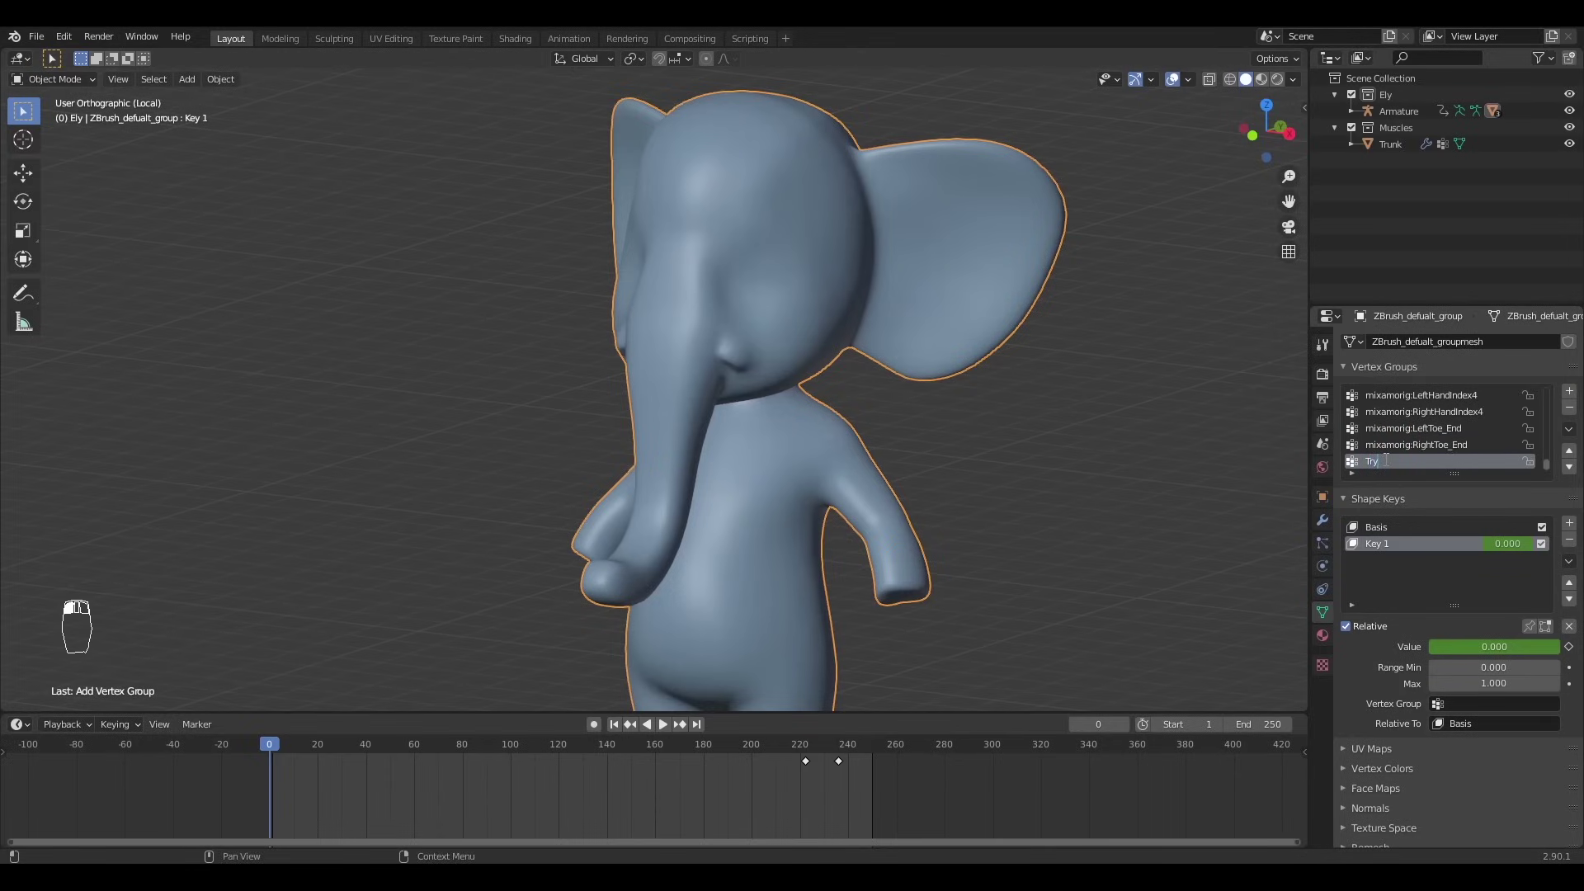
{"action": "scroll", "coordinate": [421, 410], "scroll_direction": "down", "scroll_amount": 2}
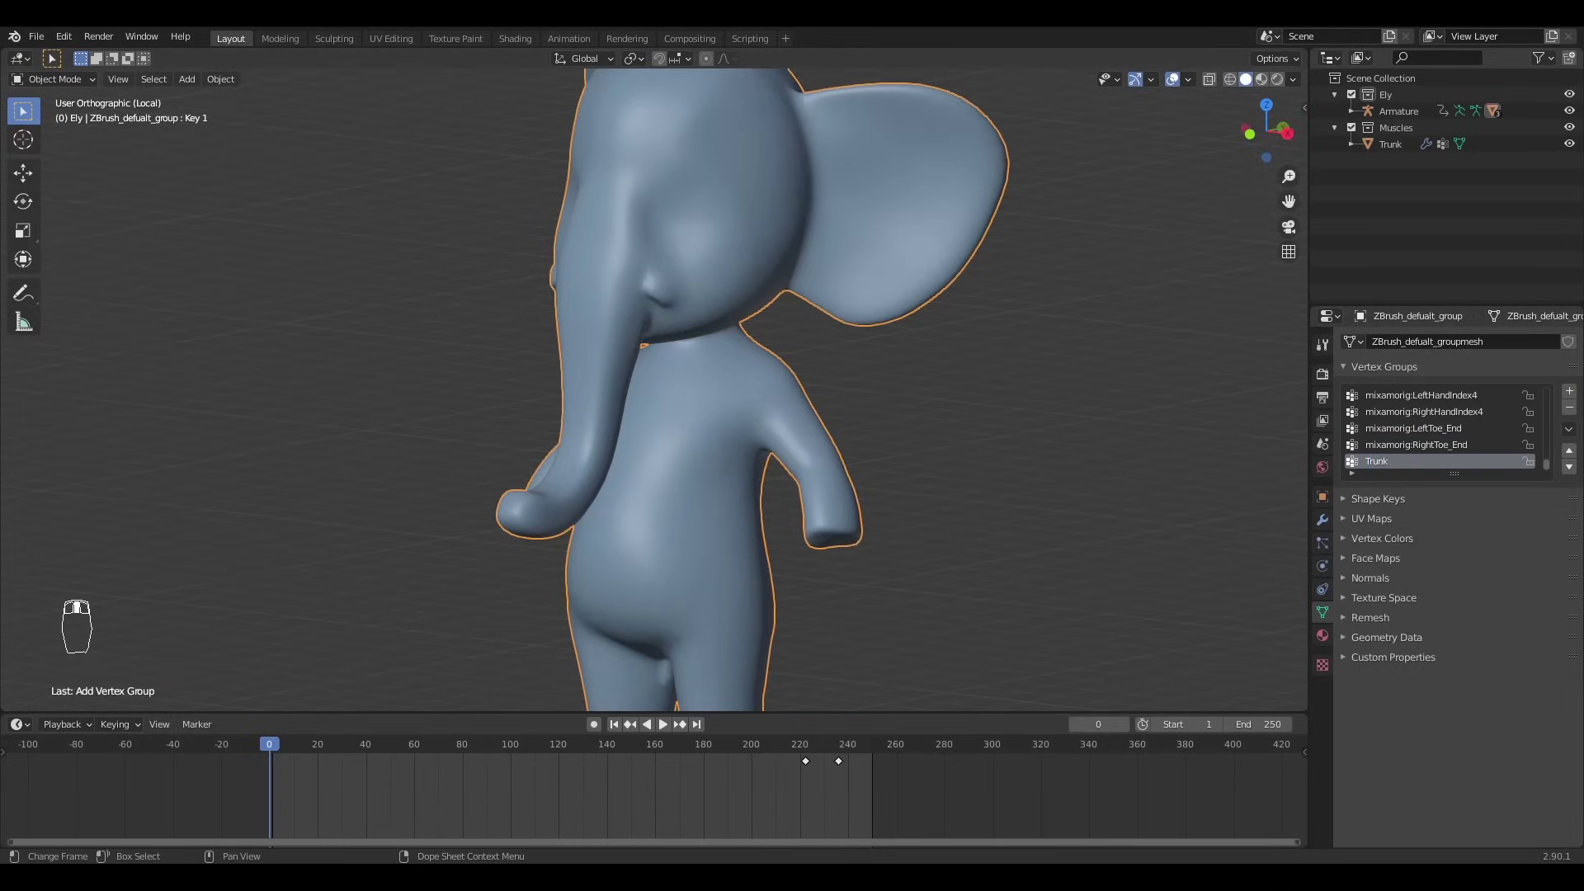
- In Edit Mode, select a face loop around the base of the elephant's trunk and grow the selection three times
{"action": "scroll", "coordinate": [682, 299], "scroll_direction": "up", "scroll_amount": 2}
{"action": "middle_click_drag", "start_coordinate": [682, 300], "coordinate": [590, 339]}
{"action": "scroll", "coordinate": [591, 340], "scroll_direction": "up", "scroll_amount": 2}
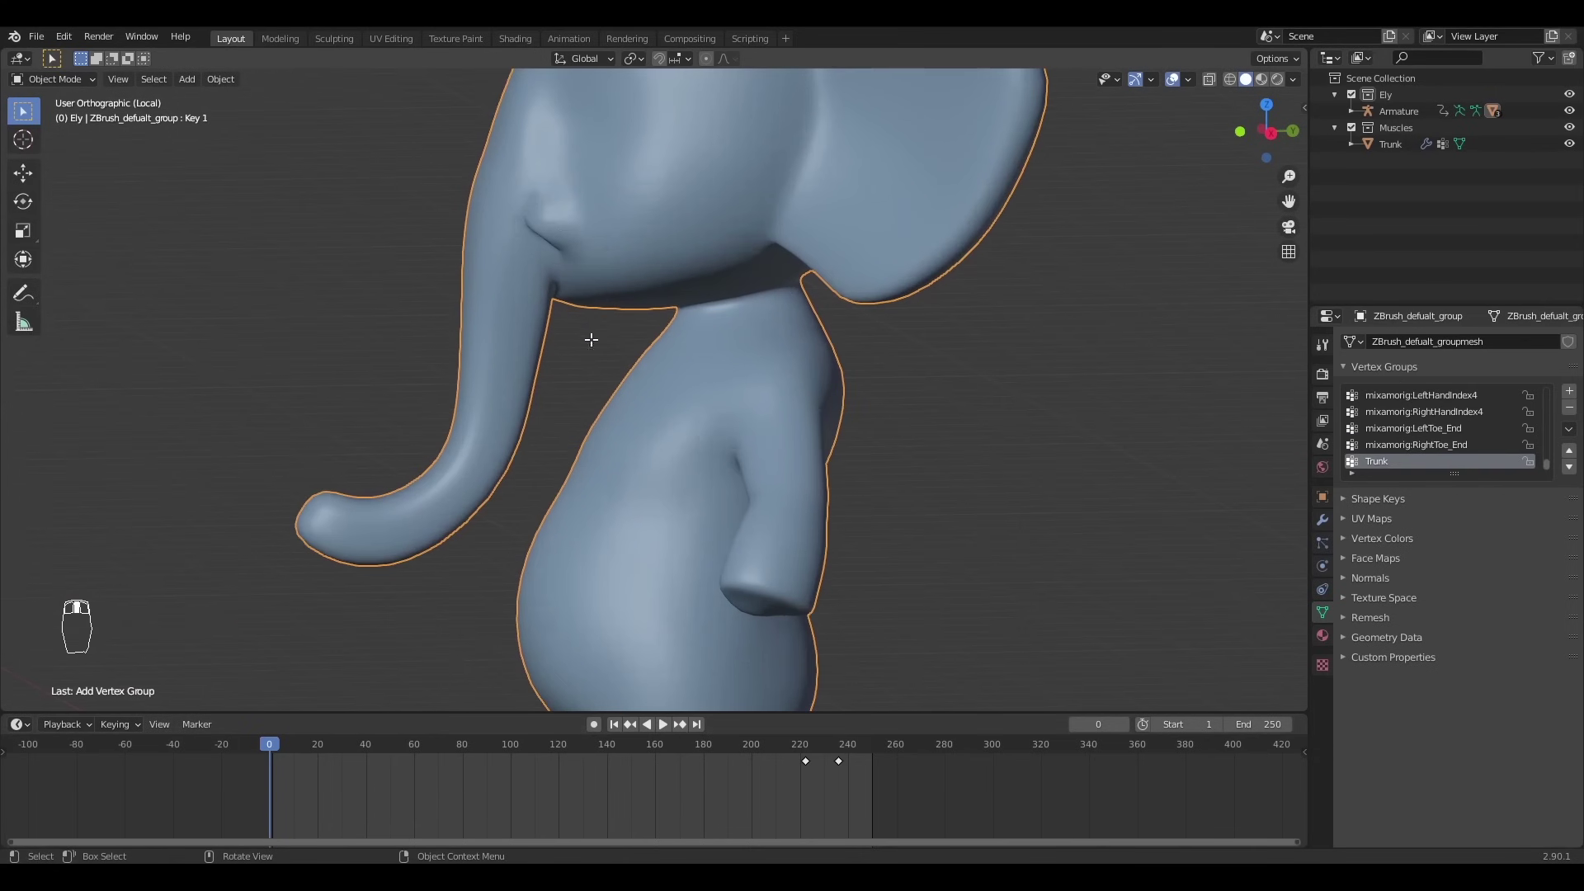
{"action": "key", "text": "Tab"}
{"action": "middle_click_drag", "start_coordinate": [528, 406], "coordinate": [555, 423]}
{"action": "middle_click_drag", "start_coordinate": [546, 265], "coordinate": [735, 432]}
{"action": "key", "text": "alt+a"}
{"action": "scroll", "coordinate": [508, 370], "scroll_direction": "up", "scroll_amount": 3}
{"action": "left_click", "coordinate": [513, 373], "text": "alt"}
{"action": "scroll", "coordinate": [513, 372], "scroll_direction": "down", "scroll_amount": 2}
{"action": "scroll", "coordinate": [626, 443], "scroll_direction": "up", "scroll_amount": 2}
{"action": "key", "text": "ctrl+KP_Add"}
{"action": "key", "text": "ctrl+KP_Add"}
{"action": "key", "text": "ctrl+KP_Add"}
{"action": "scroll", "coordinate": [628, 446], "scroll_direction": "down", "scroll_amount": 2}
- Hide the selected band, select the linked trunk faces, reveal the mesh and assign the trunk to the Trunk vertex group with weight 1.000
{"action": "key", "text": "h"}
{"action": "key", "text": "ctrl+l"}
{"action": "key", "text": "alt+h"}
{"action": "scroll", "coordinate": [772, 450], "scroll_direction": "down", "scroll_amount": 5}
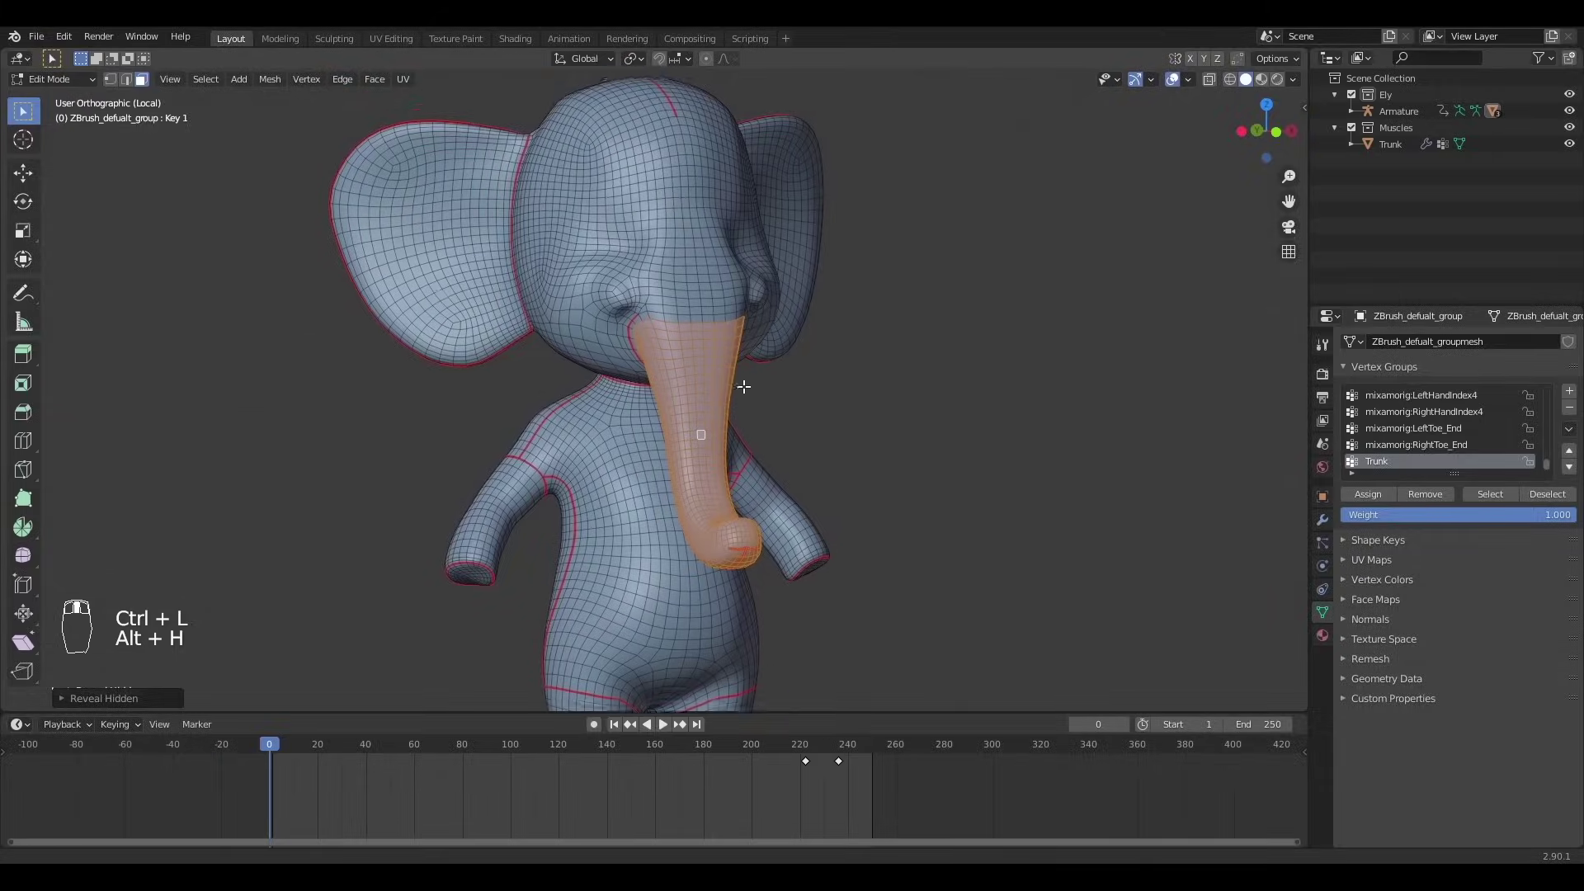
{"action": "scroll", "coordinate": [735, 431], "scroll_direction": "up", "scroll_amount": 5}
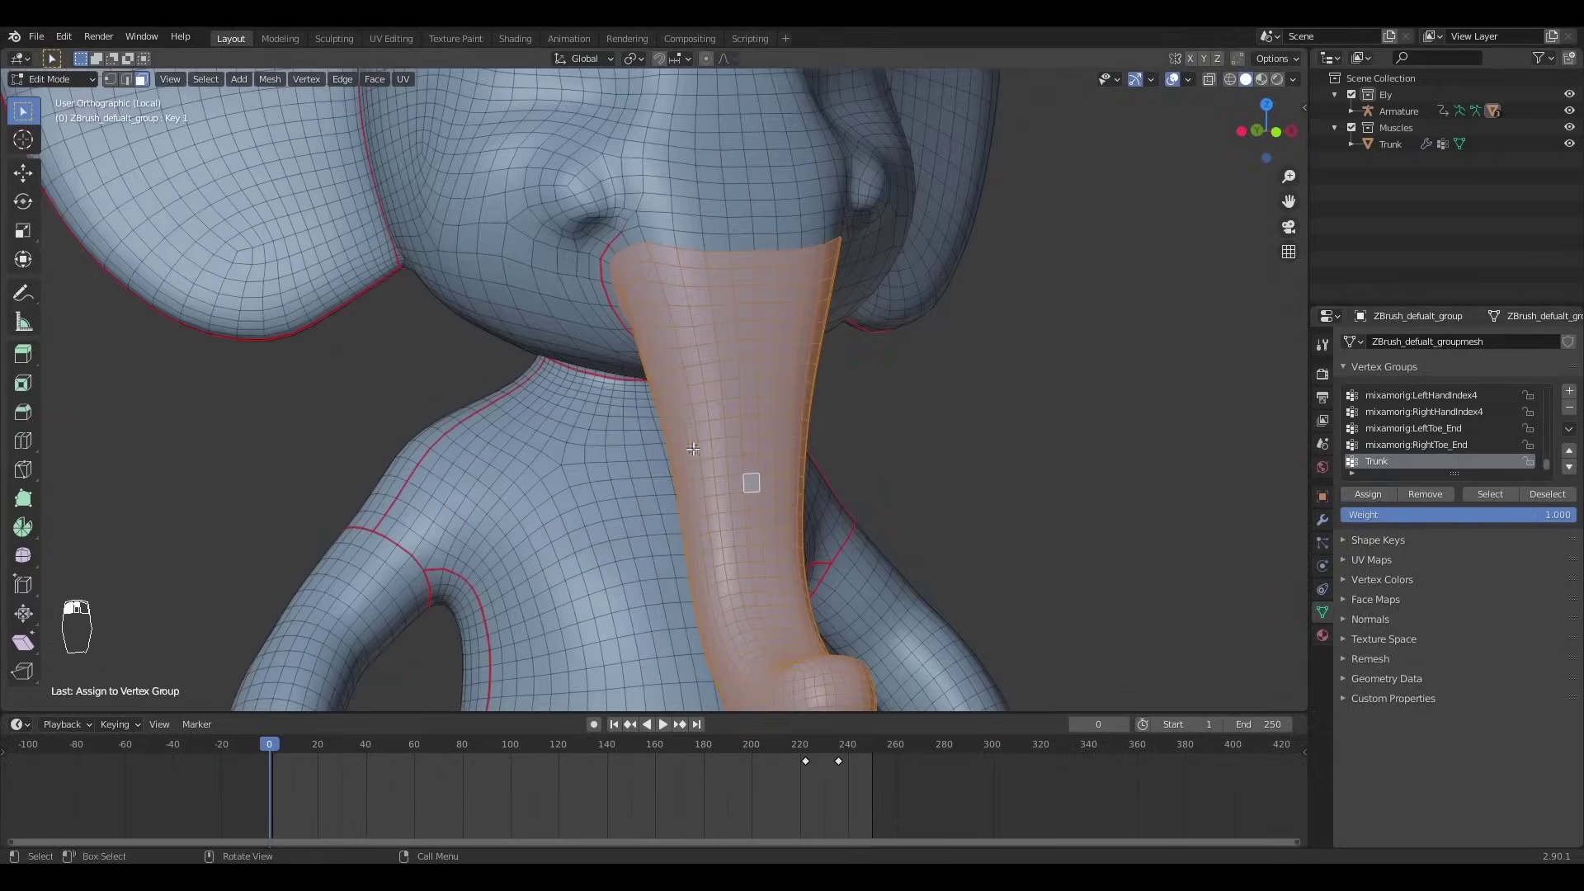
- In Weight Paint mode, blur the Trunk group's weights around the trunk's base into a gradual falloff, and return to Object Mode
{"action": "key", "text": "Tab"}
{"action": "left_click", "coordinate": [57, 80]}
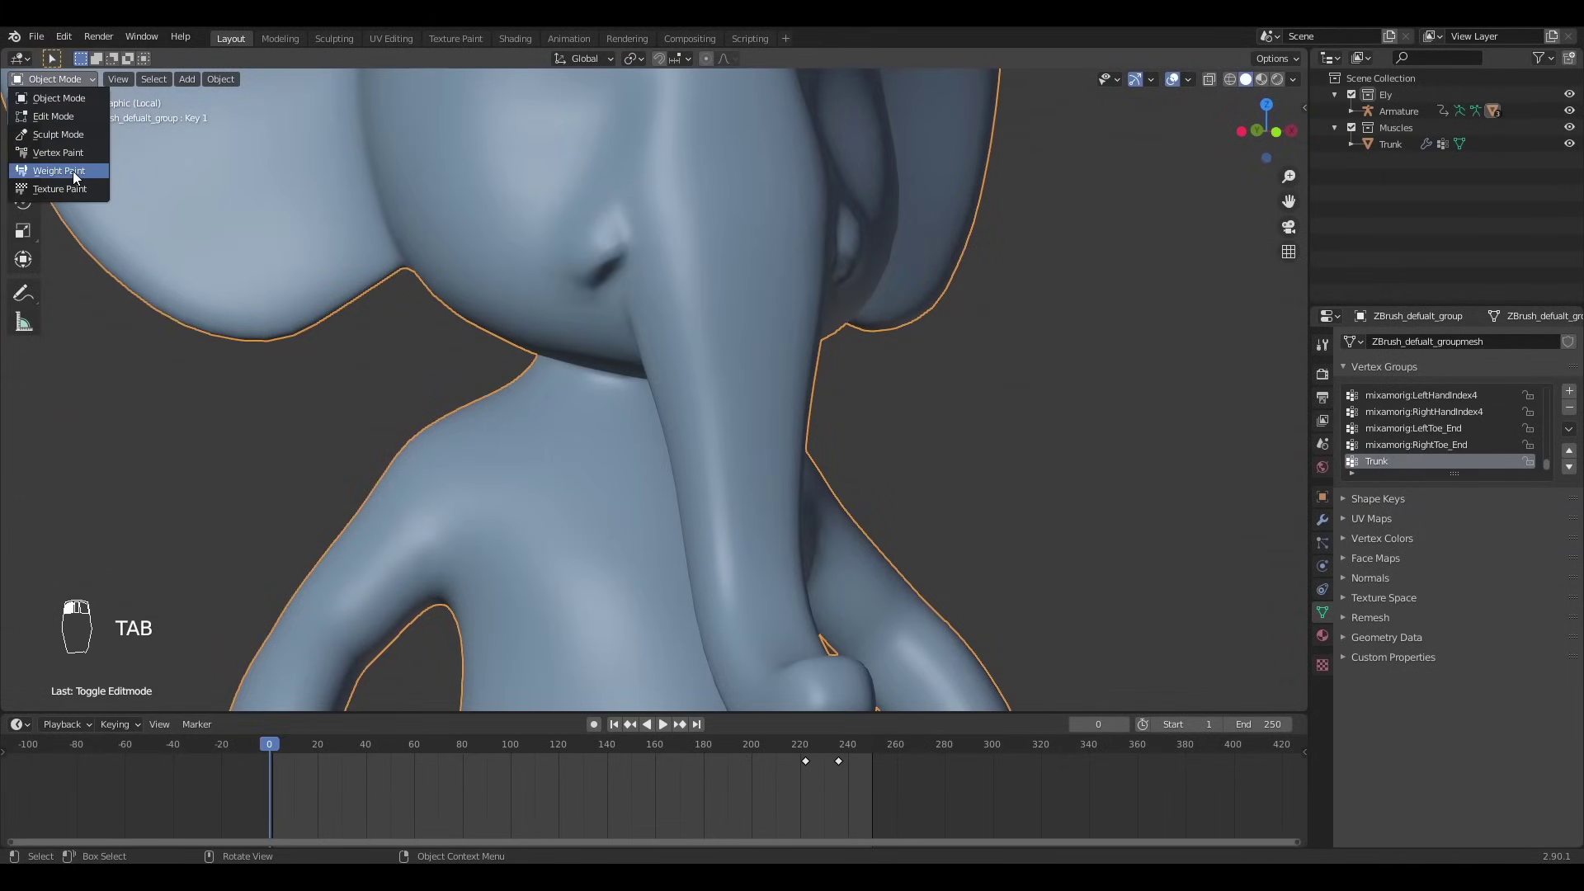
{"action": "left_click", "coordinate": [75, 171]}
{"action": "key", "text": "f"}
{"action": "left_click", "coordinate": [516, 243]}
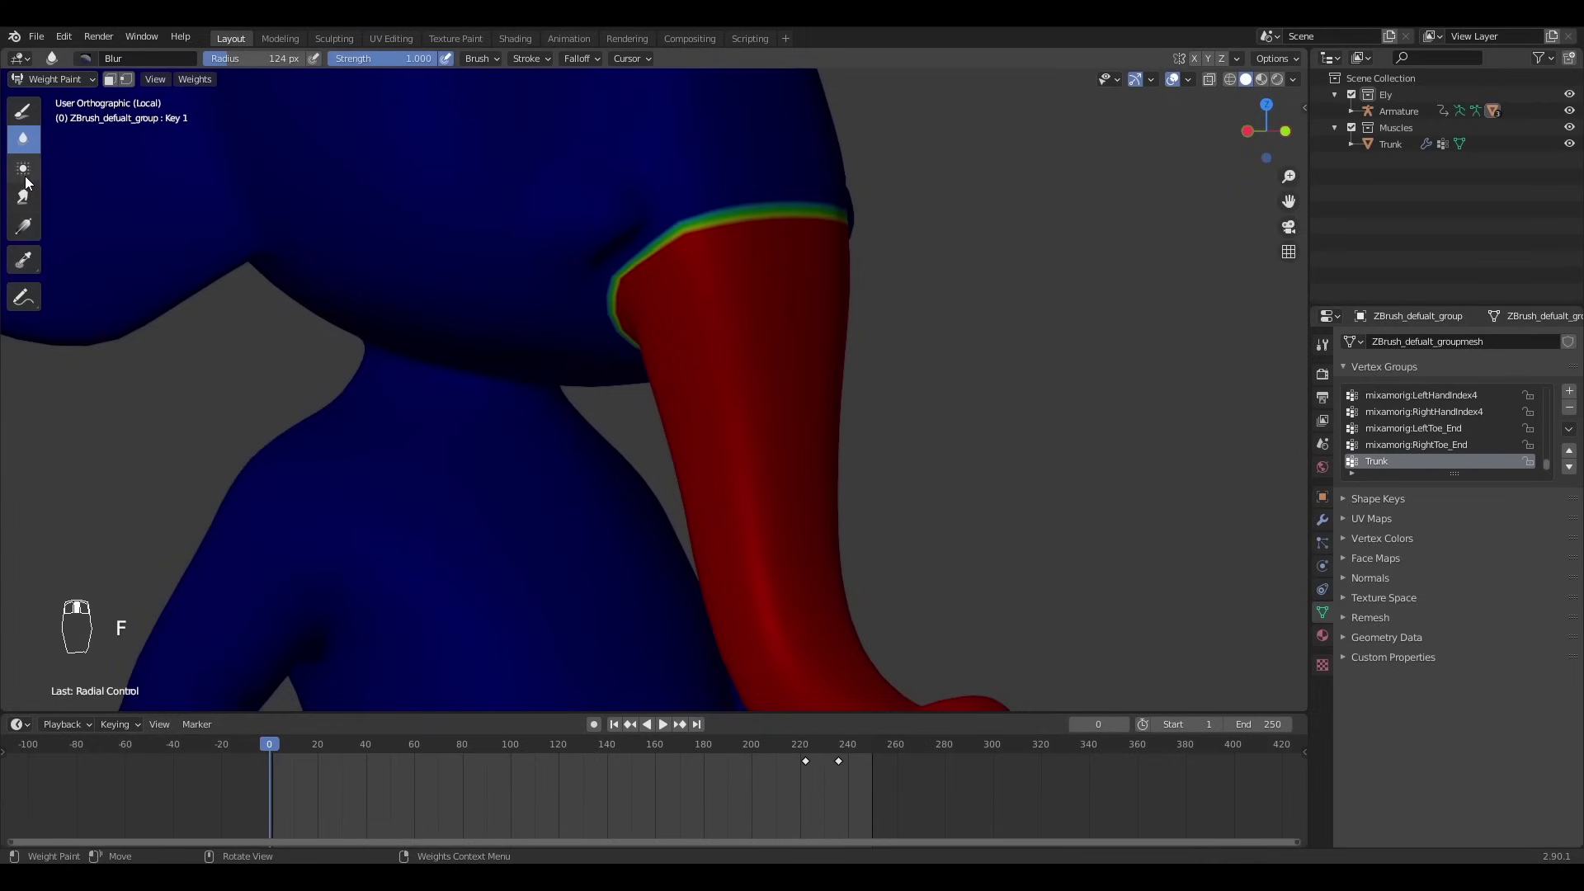
{"action": "key", "text": "f"}
{"action": "left_click", "coordinate": [547, 274]}
{"action": "mouse_move", "coordinate": [586, 273]}
{"action": "left_mouse_down"}
{"action": "mouse_move", "coordinate": [723, 223]}
{"action": "mouse_move", "coordinate": [626, 286]}
{"action": "left_mouse_up"}
{"action": "key", "text": "f"}
{"action": "left_click", "coordinate": [661, 285]}
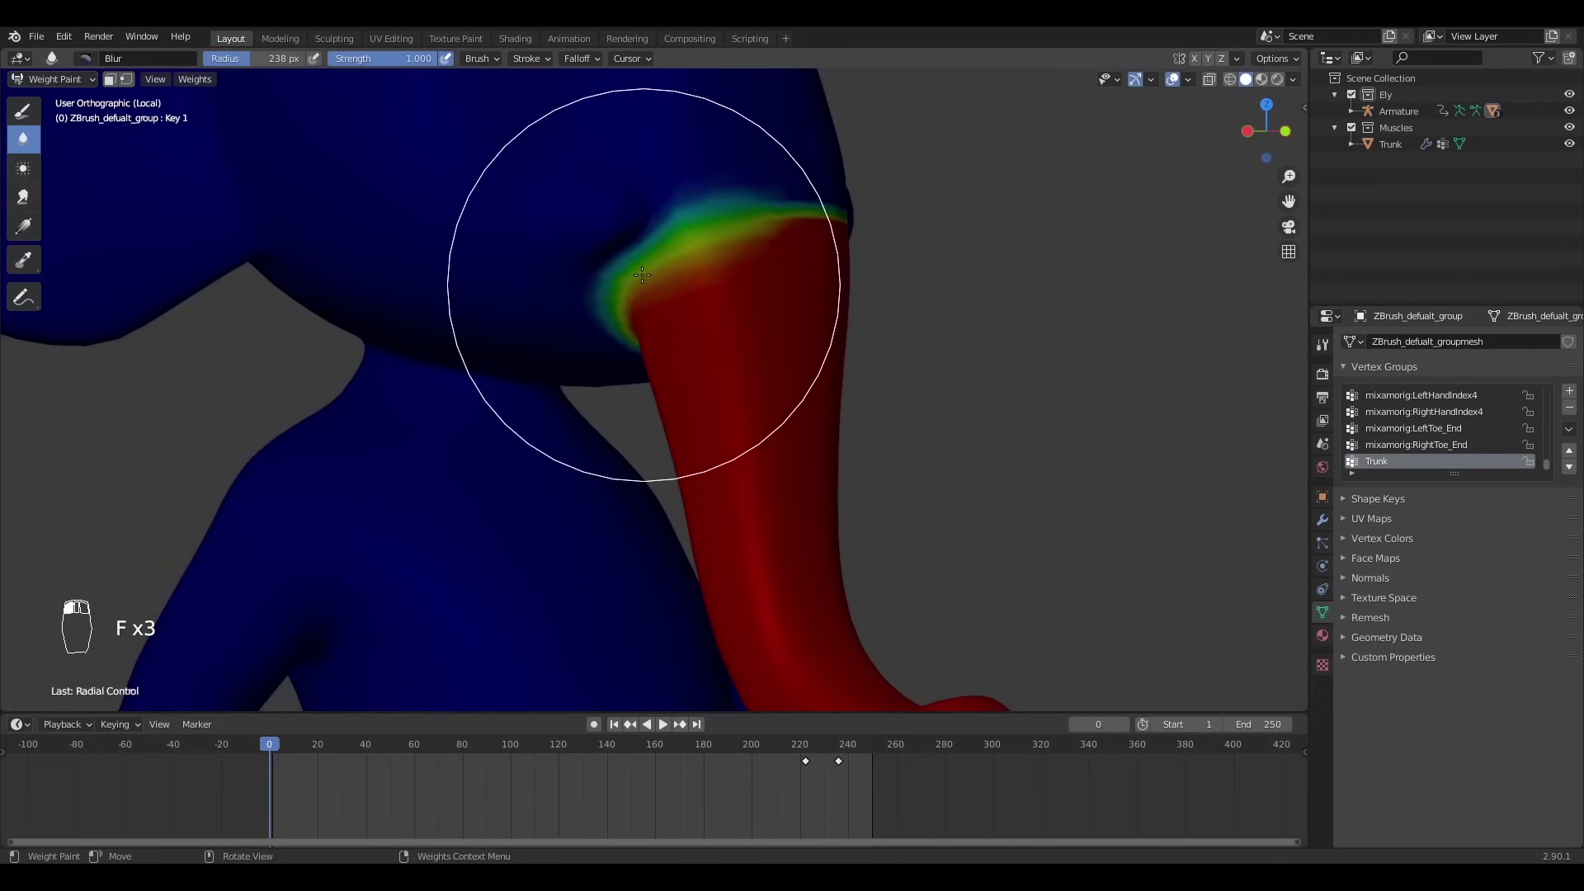
{"action": "middle_click_drag", "start_coordinate": [647, 286], "coordinate": [486, 269]}
{"action": "left_click_drag", "start_coordinate": [607, 252], "coordinate": [668, 228]}
{"action": "middle_click_drag", "start_coordinate": [664, 281], "coordinate": [587, 260]}
{"action": "key", "text": "f"}
{"action": "left_click", "coordinate": [641, 280]}
{"action": "mouse_move", "coordinate": [640, 280]}
{"action": "left_mouse_down"}
{"action": "mouse_move", "coordinate": [566, 220]}
{"action": "mouse_move", "coordinate": [479, 223]}
{"action": "left_mouse_up"}
{"action": "middle_click_drag", "start_coordinate": [479, 223], "coordinate": [630, 245]}
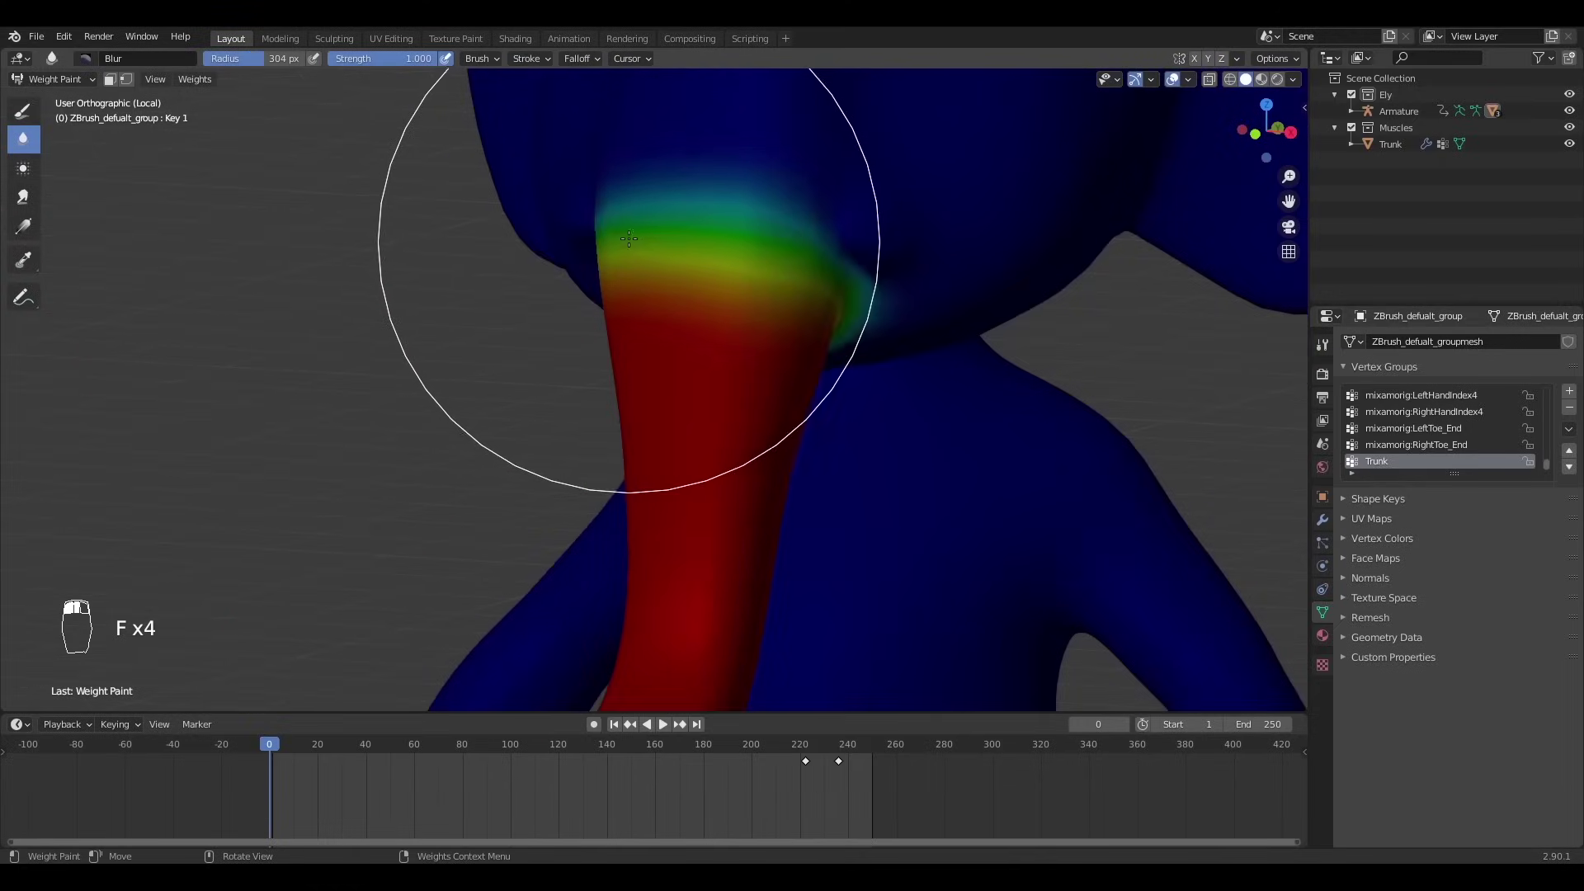
{"action": "left_click_drag", "start_coordinate": [629, 244], "coordinate": [786, 241]}
{"action": "mouse_move", "coordinate": [652, 276]}
{"action": "middle_mouse_down"}
{"action": "mouse_move", "coordinate": [740, 302]}
{"action": "mouse_move", "coordinate": [623, 272]}
{"action": "mouse_move", "coordinate": [629, 396]}
{"action": "mouse_move", "coordinate": [800, 283]}
{"action": "mouse_move", "coordinate": [636, 283]}
{"action": "middle_mouse_up"}
{"action": "key", "text": "f"}
{"action": "left_click", "coordinate": [759, 297]}
{"action": "key", "text": "f"}
{"action": "left_click", "coordinate": [679, 282]}
{"action": "key", "text": "f"}
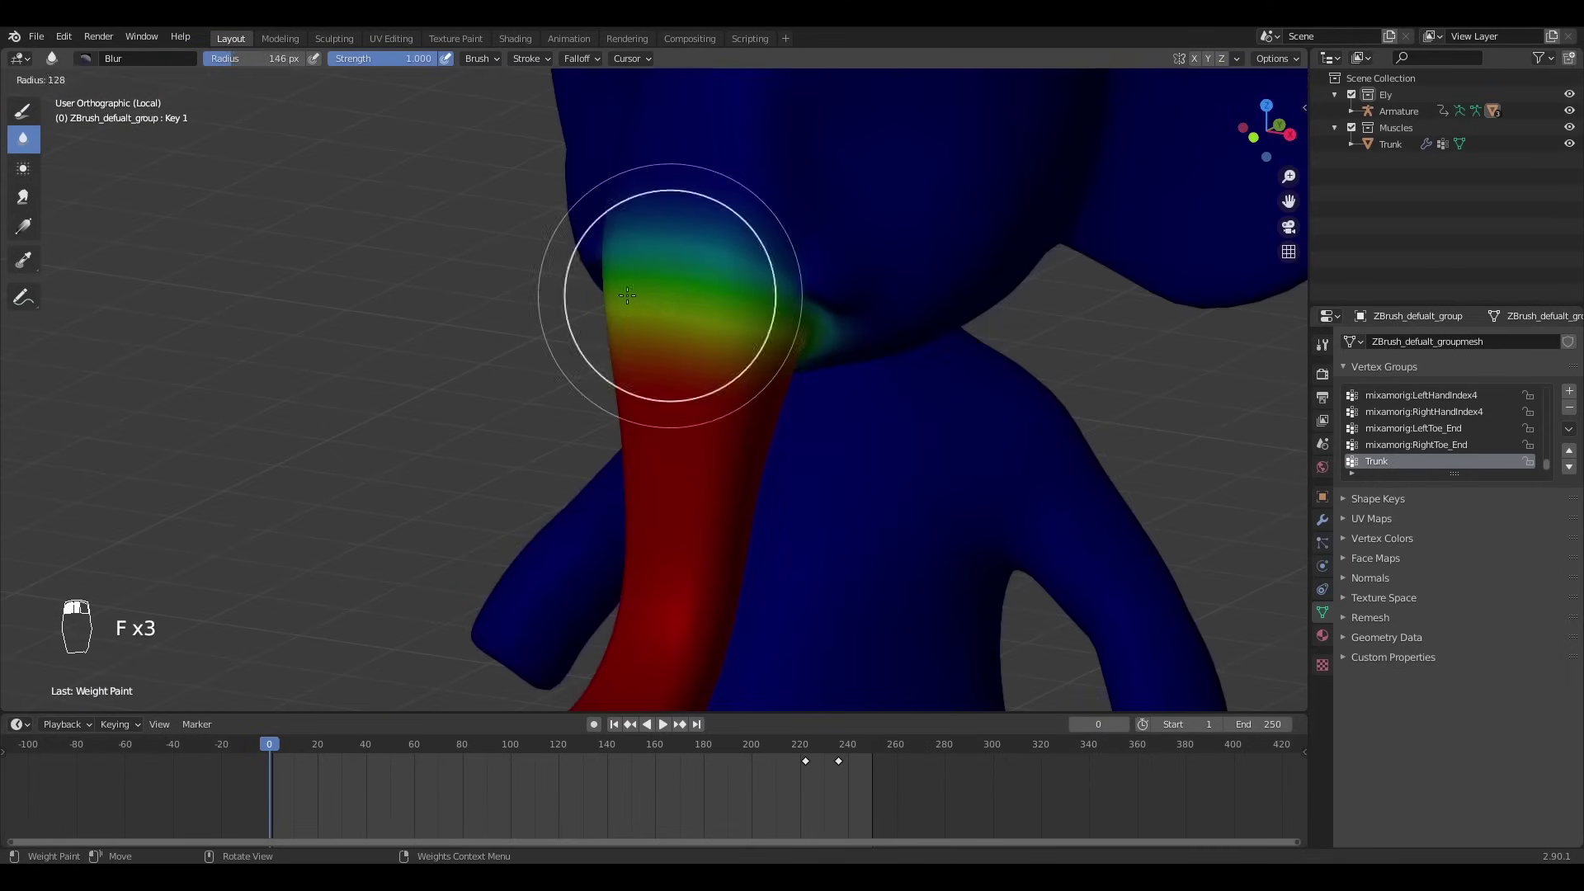
{"action": "left_click", "coordinate": [637, 283]}
{"action": "left_click", "coordinate": [52, 78]}
{"action": "left_click", "coordinate": [45, 98]}
{"action": "scroll", "coordinate": [603, 246], "scroll_direction": "up", "scroll_amount": 3}
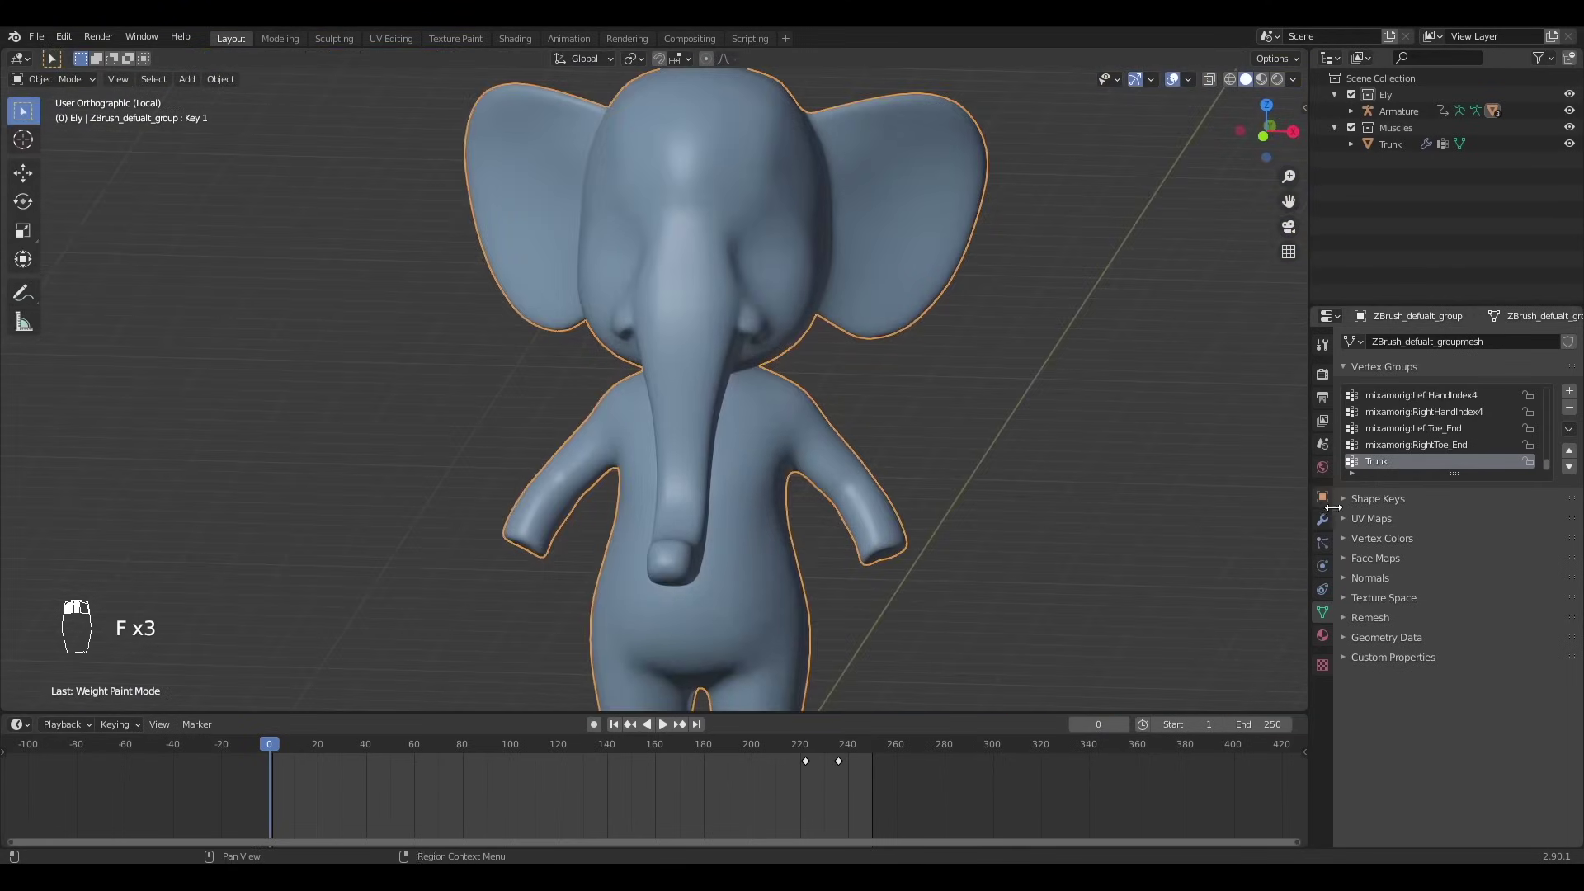
- Set the Surface Deform modifier's vertex group to Trunk and bind the body to the target
{"action": "left_click", "coordinate": [1323, 520]}
{"action": "key", "text": "KP_1"}
{"action": "left_click", "coordinate": [1471, 479]}
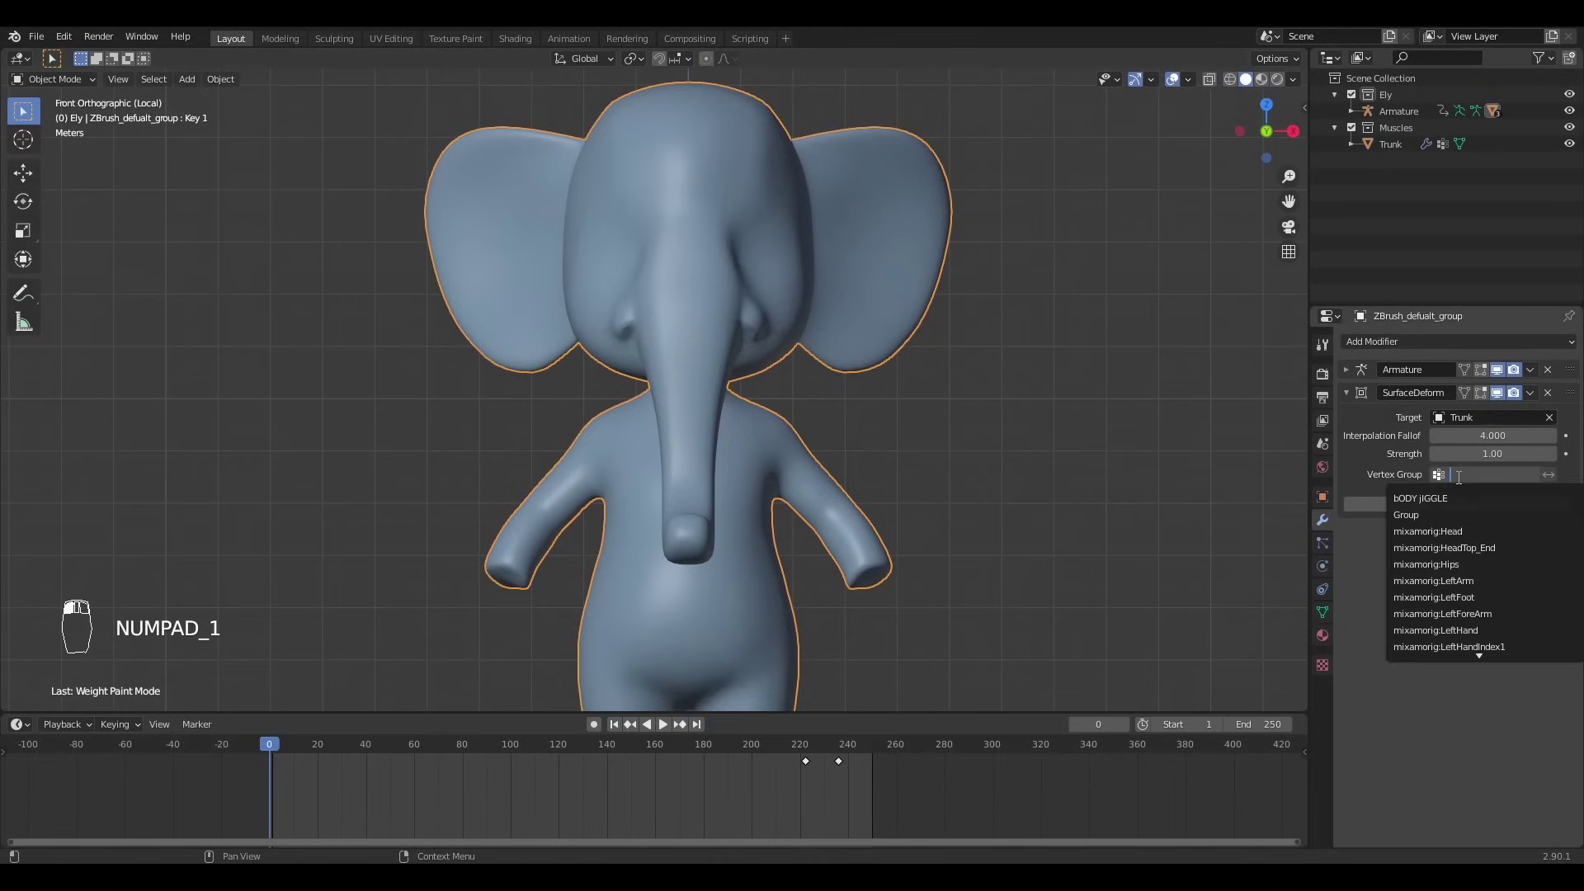
{"action": "type", "text": "ru"}
{"action": "left_click", "coordinate": [1488, 497]}
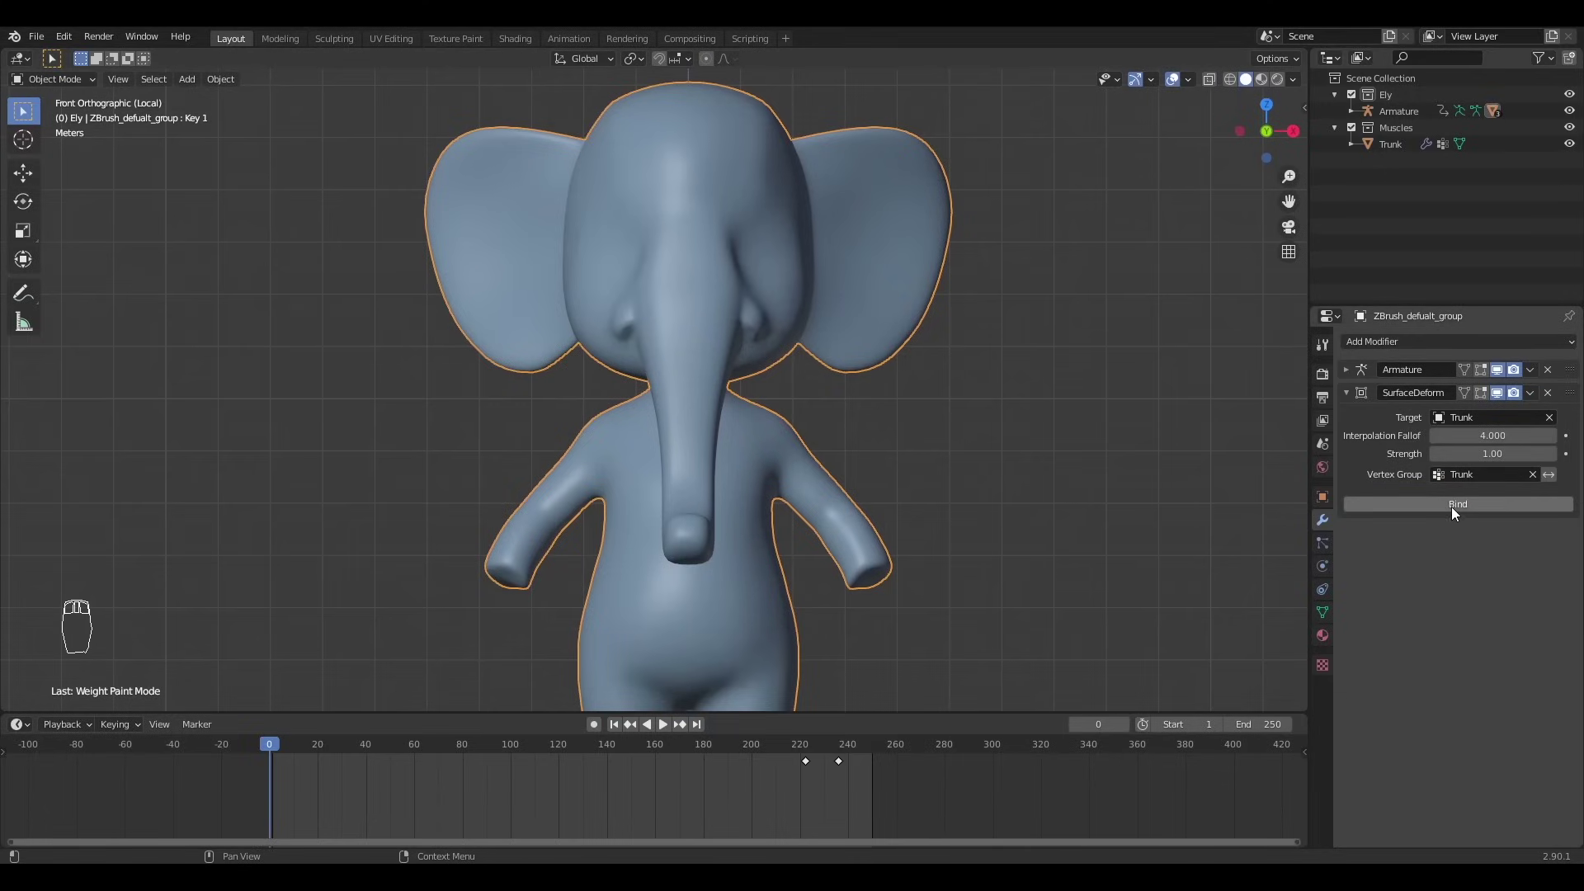
{"action": "left_click", "coordinate": [1453, 505]}
- Play back the animation from the front to check how the bound trunk deforms, and deselect everything
{"action": "key", "text": "space"}
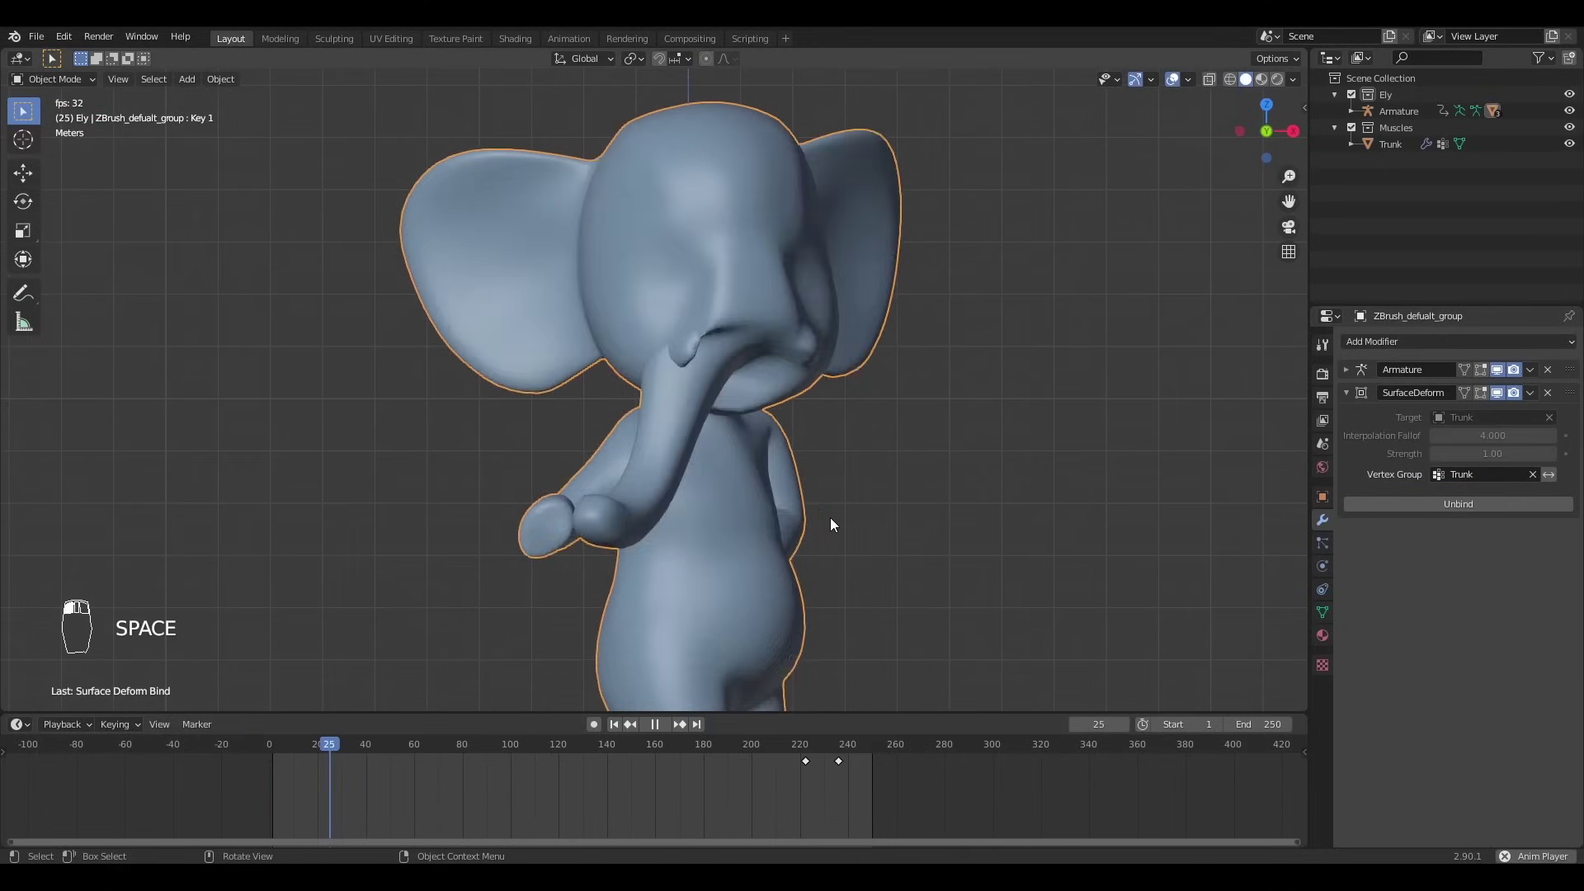
{"action": "key", "text": "space"}
{"action": "key", "text": "space"}
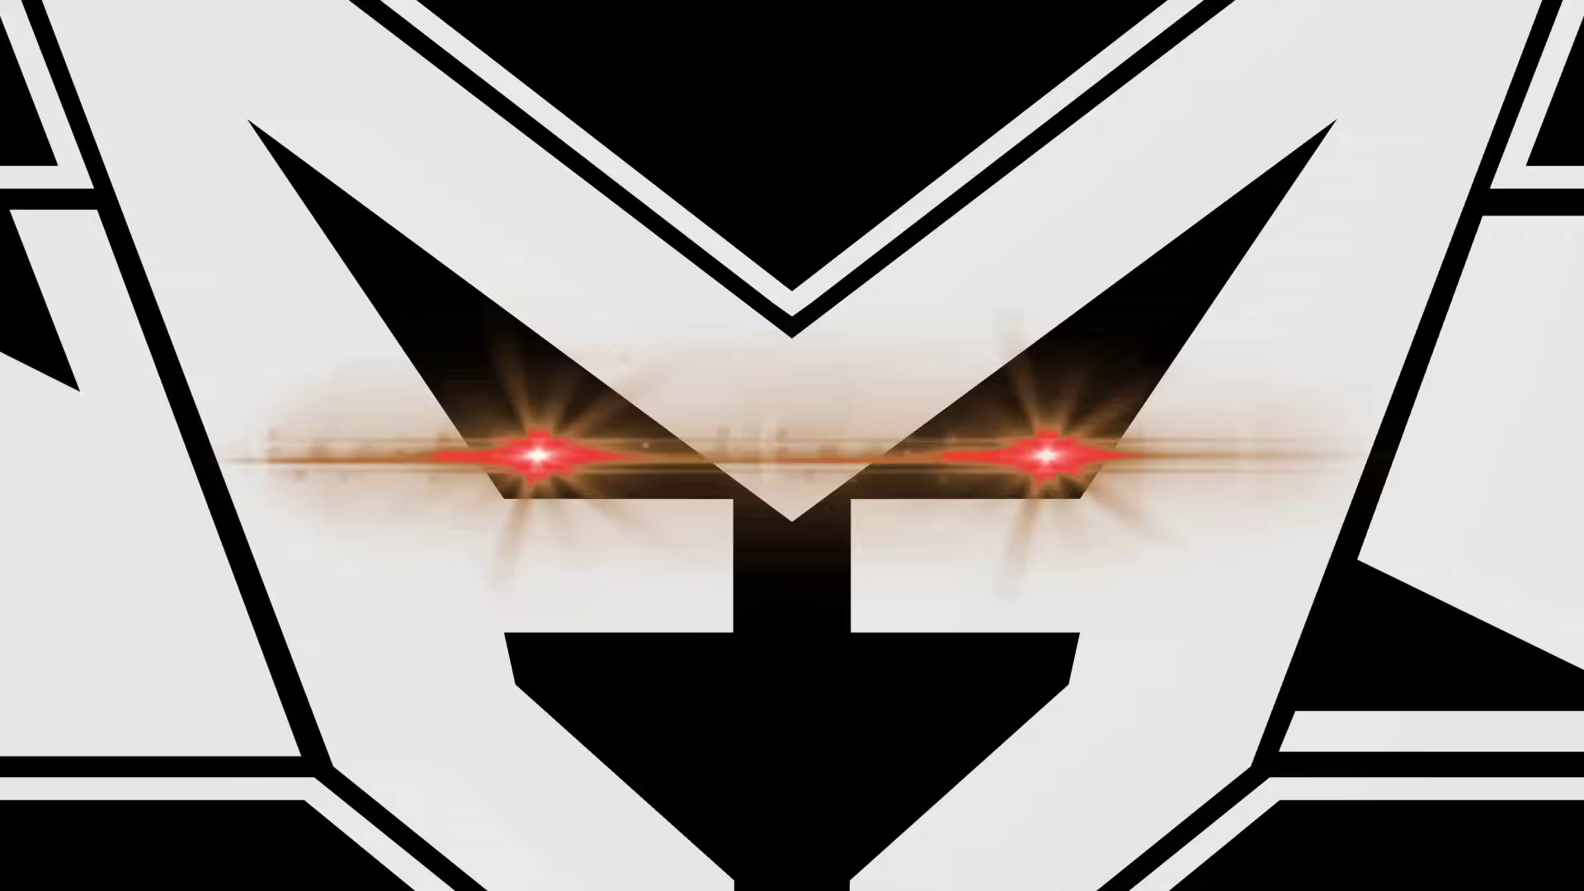
{"action": "key", "text": "alt+a"}
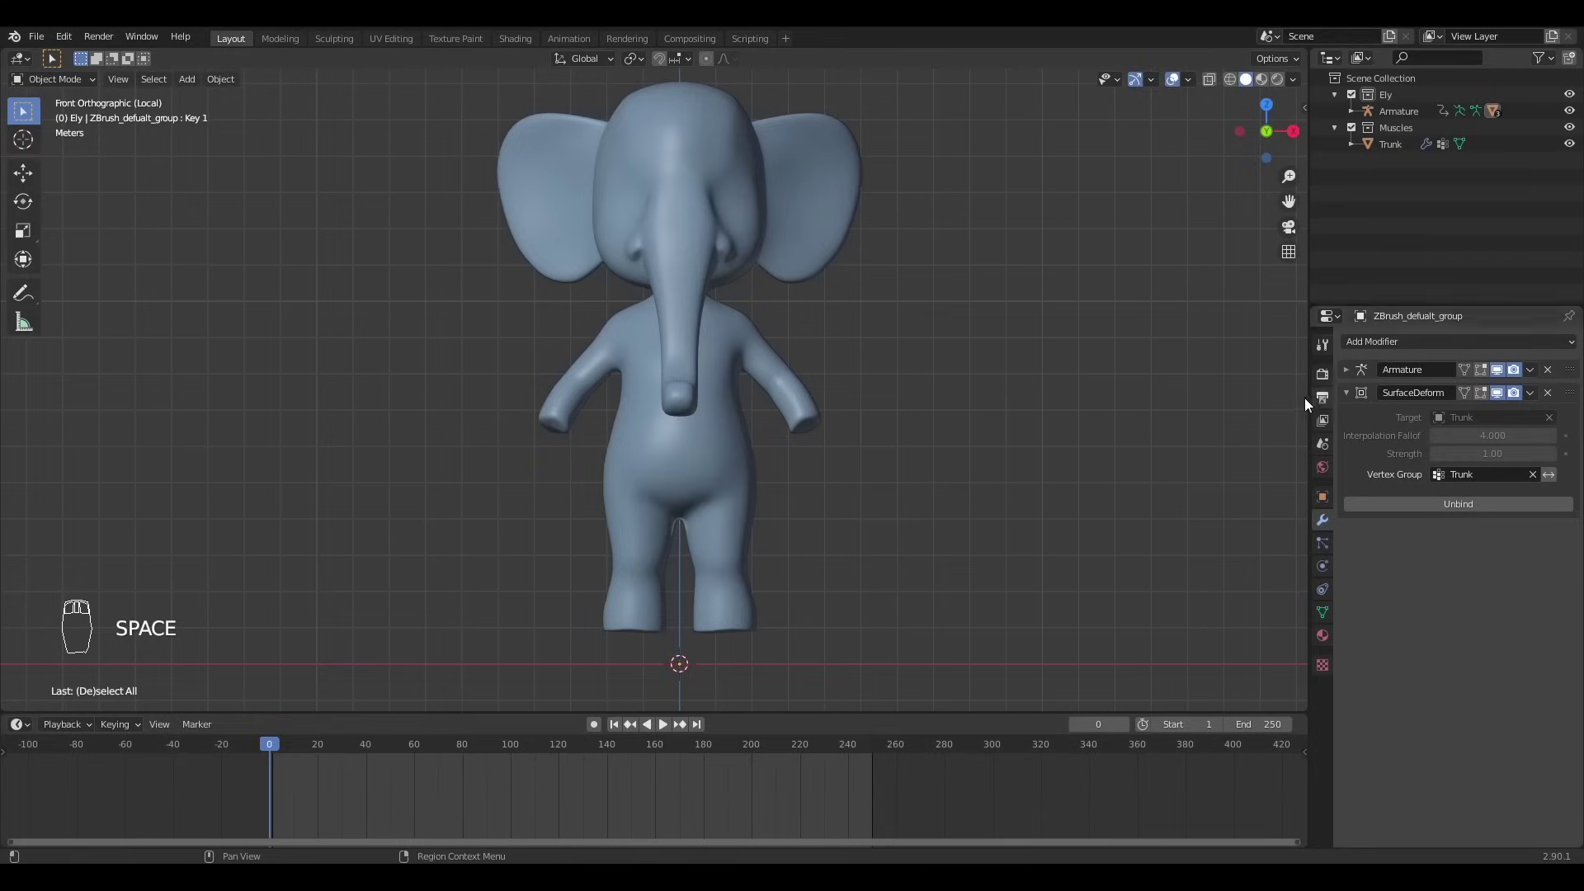
- Move the SurfaceDeform modifier above Armature in the body's stack and play back the animation to check it
{"action": "left_click", "coordinate": [1346, 393]}
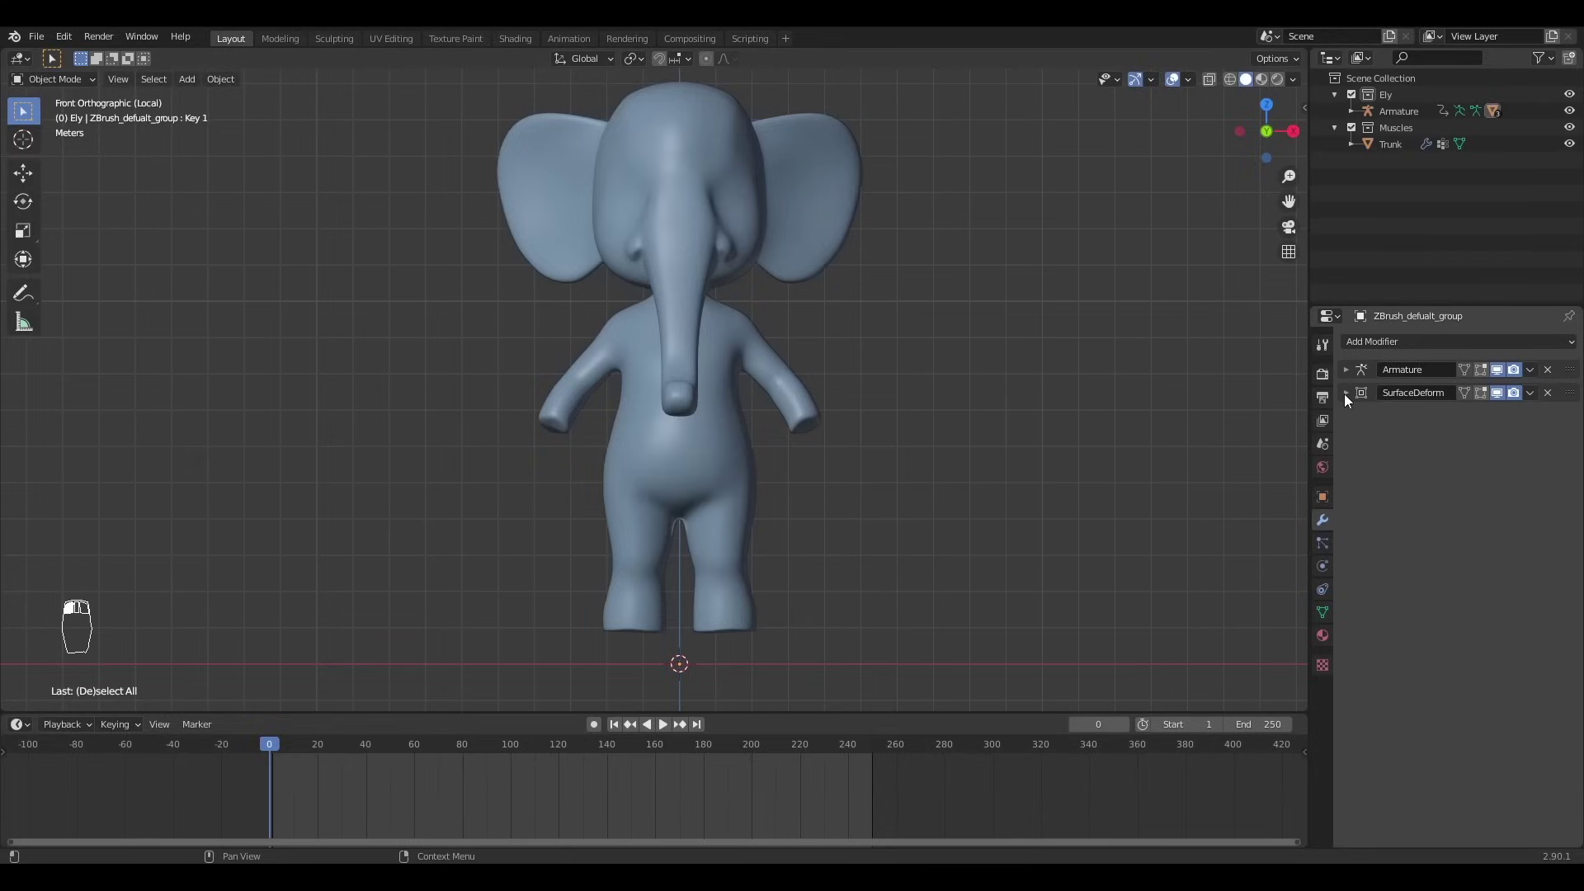
{"action": "left_click_drag", "start_coordinate": [1566, 395], "coordinate": [1544, 374]}
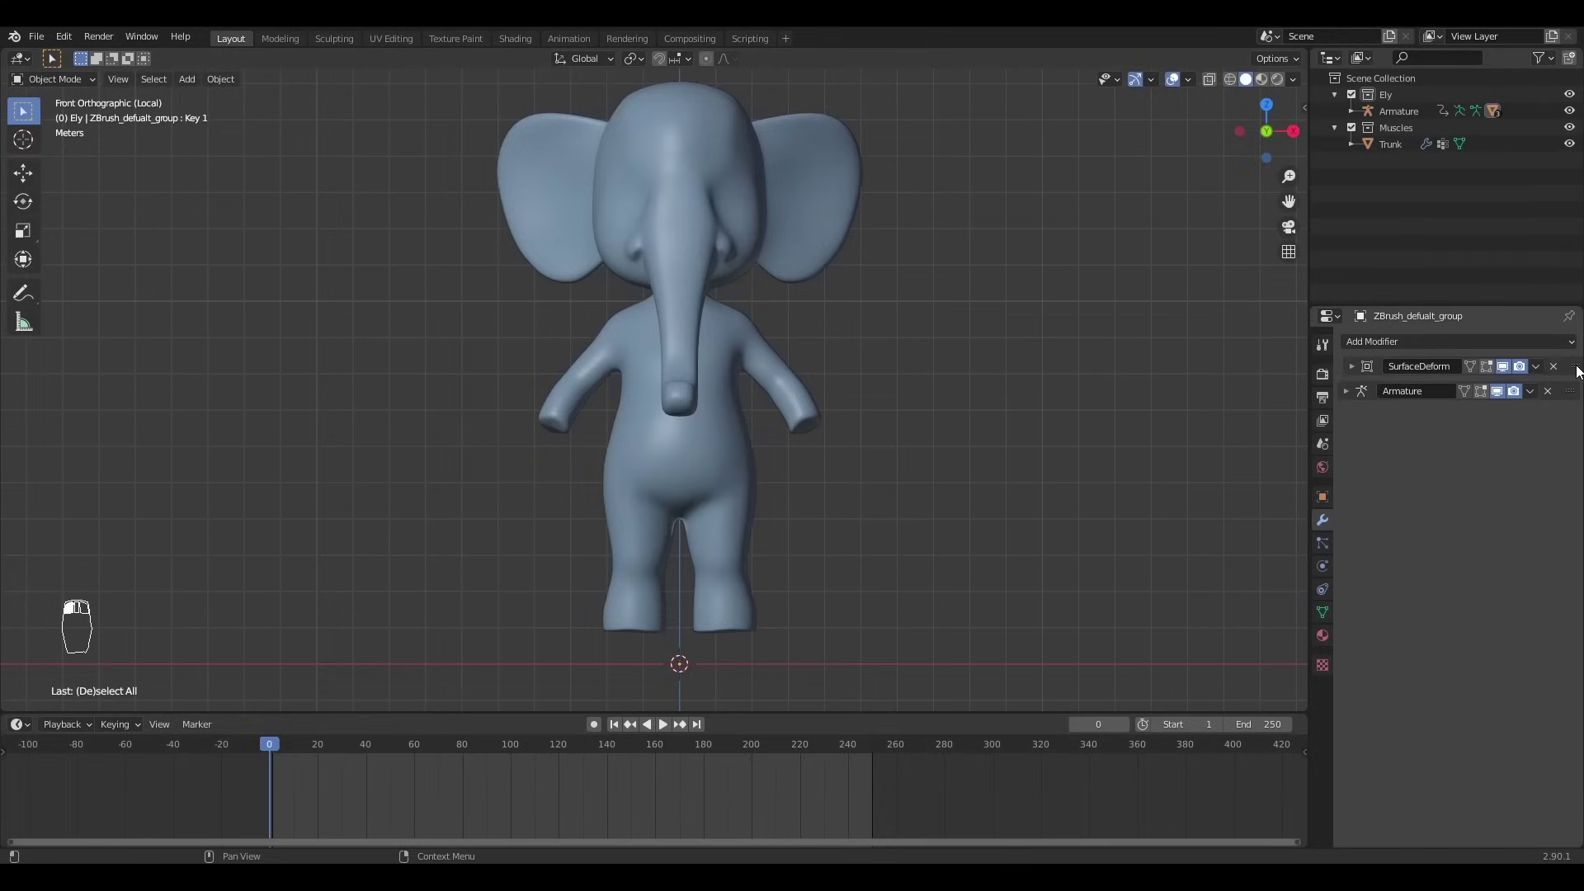
{"action": "key", "text": "space"}
{"action": "middle_click_drag", "start_coordinate": [751, 389], "coordinate": [964, 341]}
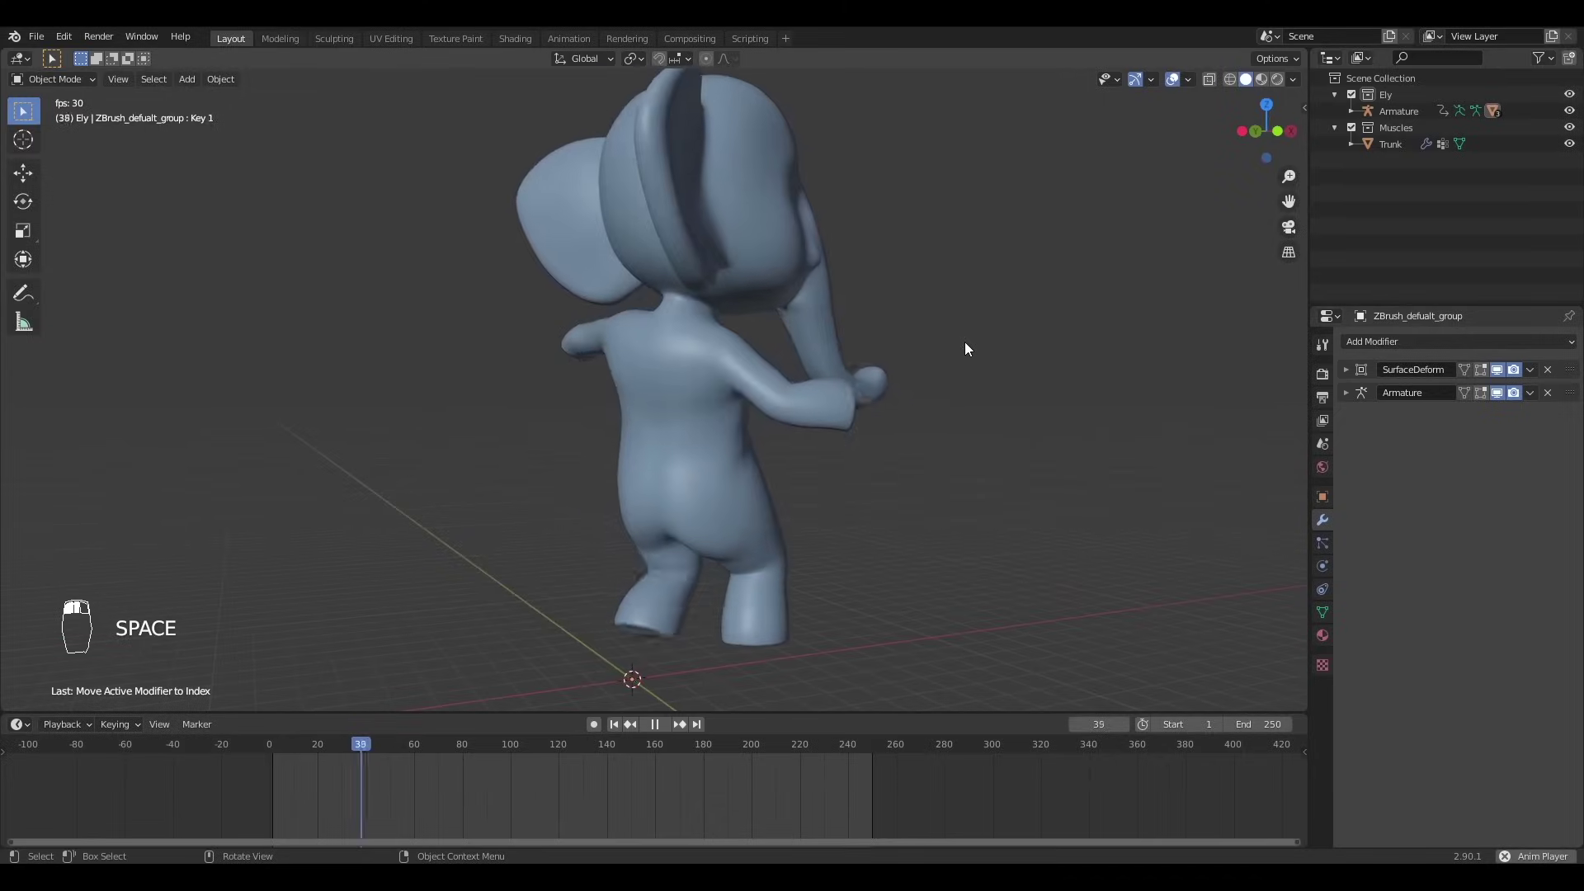
{"action": "key", "text": "alt+a"}
{"action": "scroll", "coordinate": [859, 377], "scroll_direction": "down", "scroll_amount": 1}
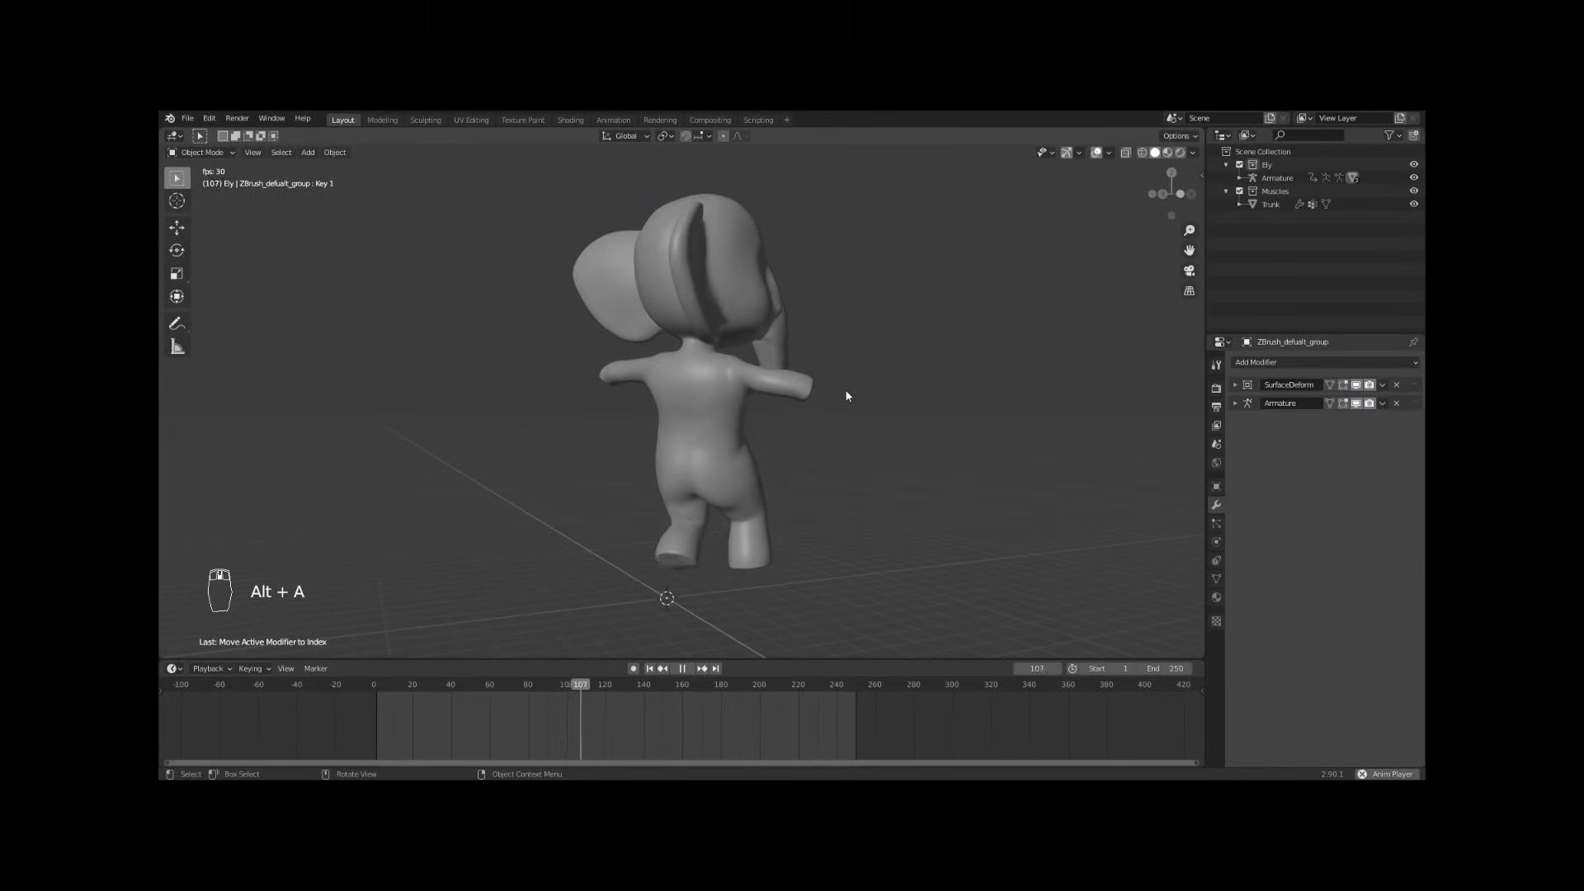
- Bake the Trunk mesh's soft body cache and hide the viewport overlays while the animation plays
{"action": "scroll", "coordinate": [859, 376], "scroll_direction": "down", "scroll_amount": 1}
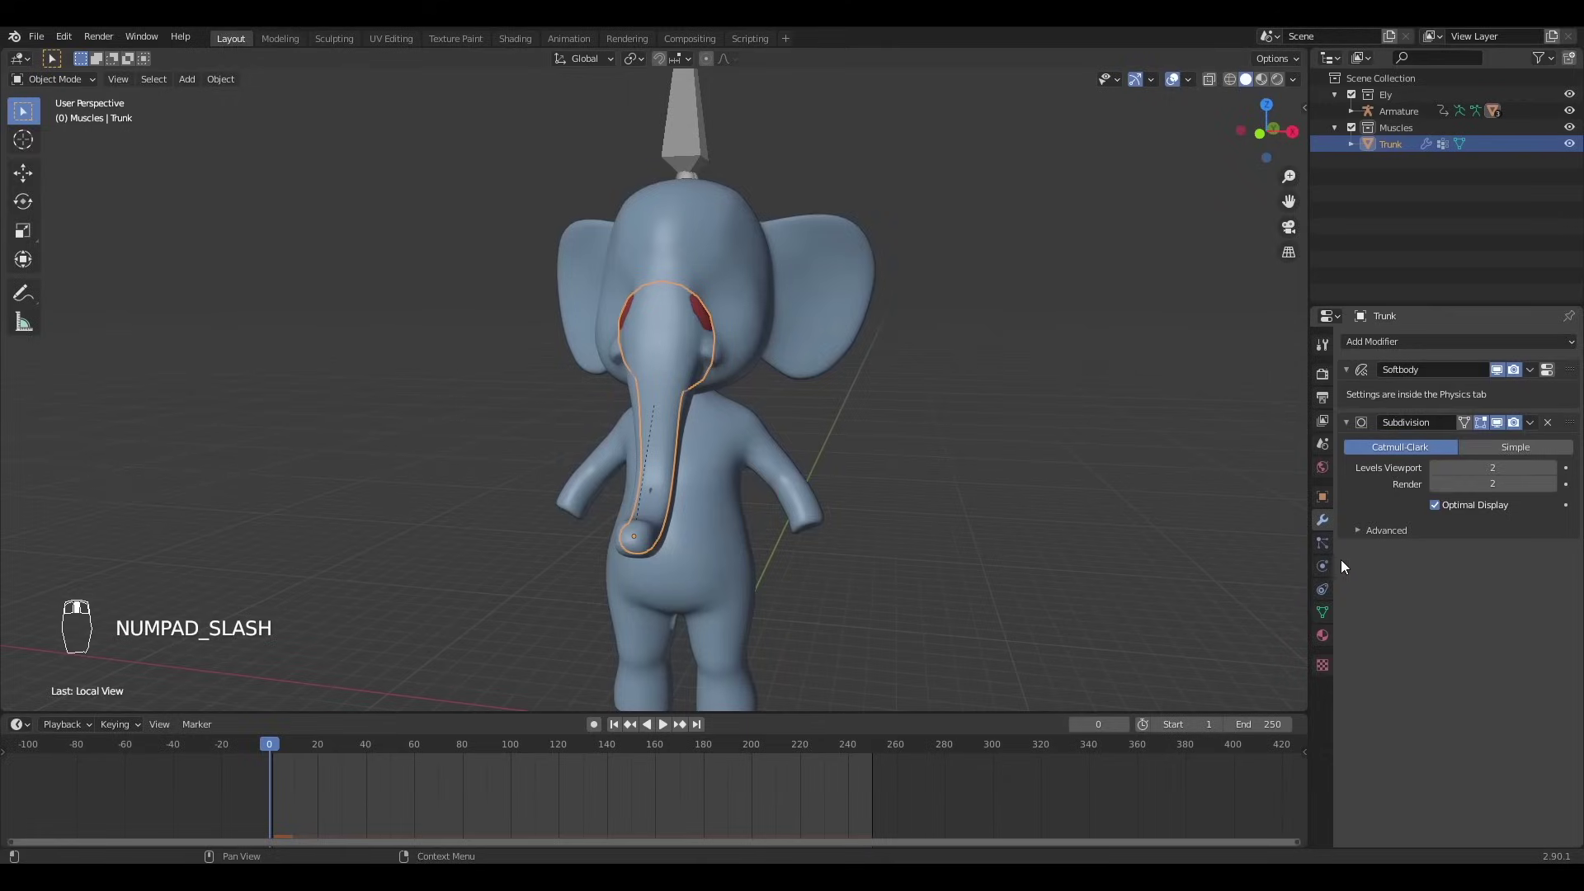
{"action": "left_click", "coordinate": [1323, 564]}
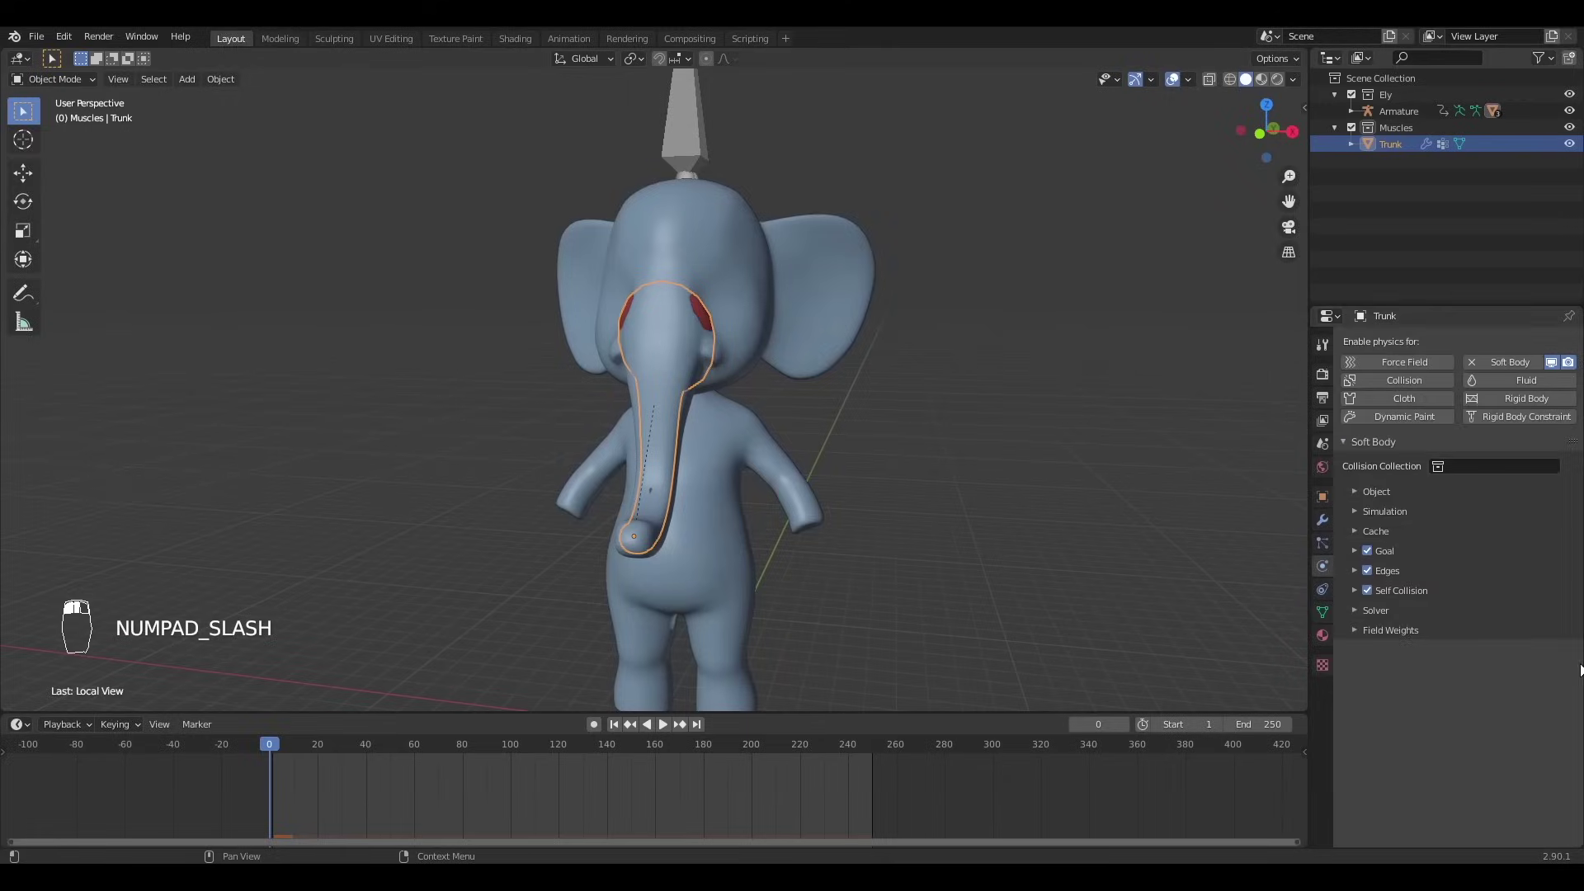
{"action": "left_click", "coordinate": [1403, 532]}
{"action": "left_click", "coordinate": [1414, 721]}
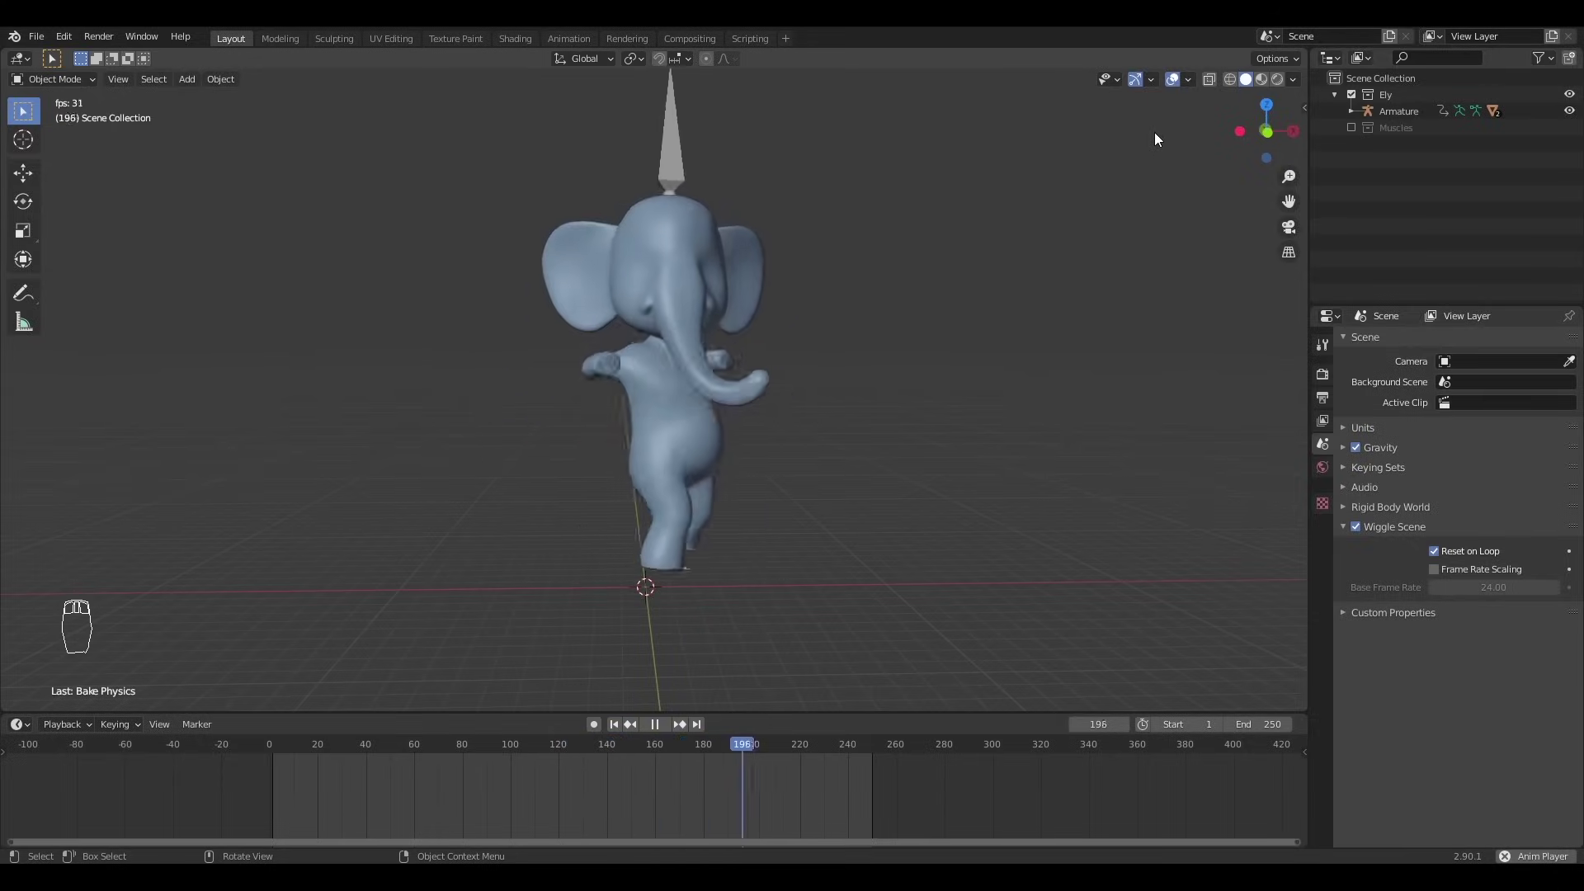
{"action": "left_click", "coordinate": [1172, 79]}
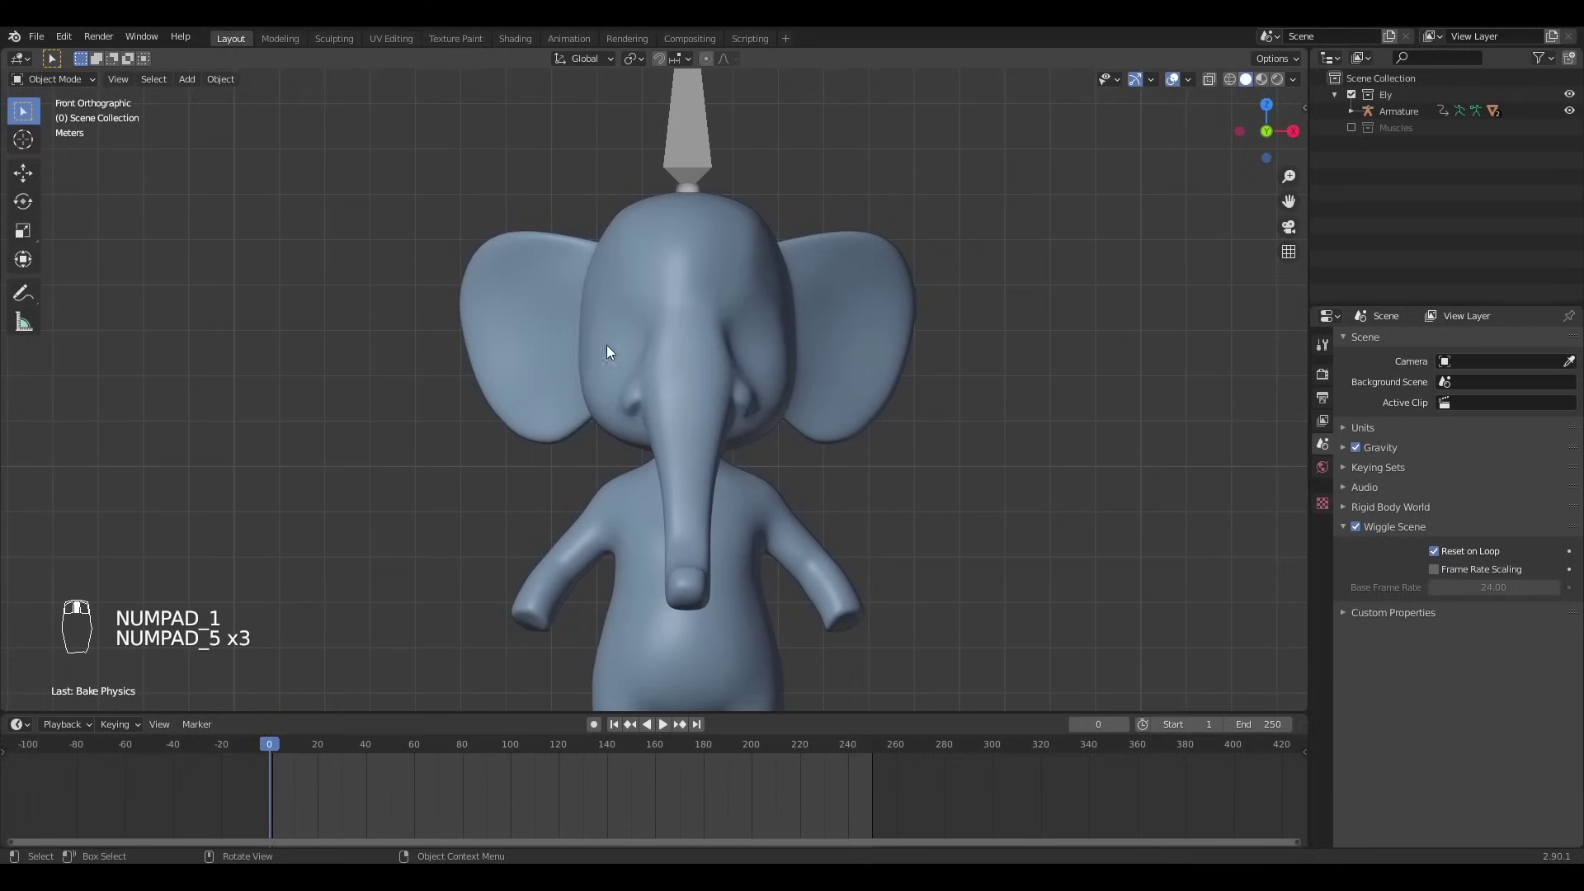
- Duplicate the elephant's body in place into the Muscles collection and set its Material.001 viewport display color to light red
{"action": "left_click", "coordinate": [775, 294]}
{"action": "scroll", "coordinate": [756, 413], "scroll_direction": "down", "scroll_amount": 2}
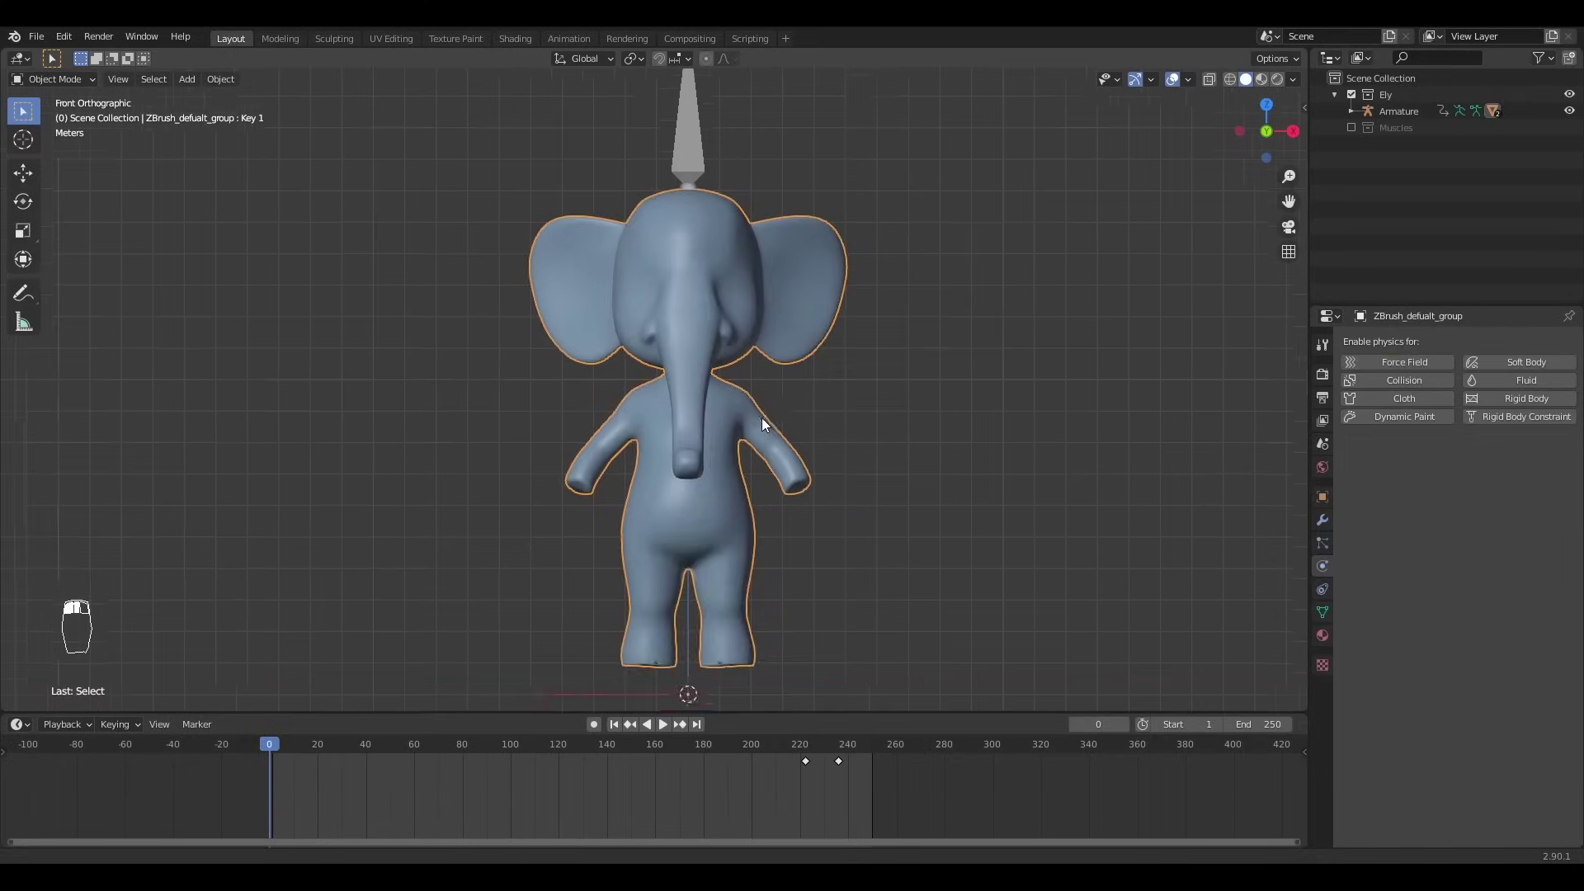
{"action": "scroll", "coordinate": [847, 213], "scroll_direction": "up", "scroll_amount": 1}
{"action": "scroll", "coordinate": [738, 400], "scroll_direction": "up", "scroll_amount": 1}
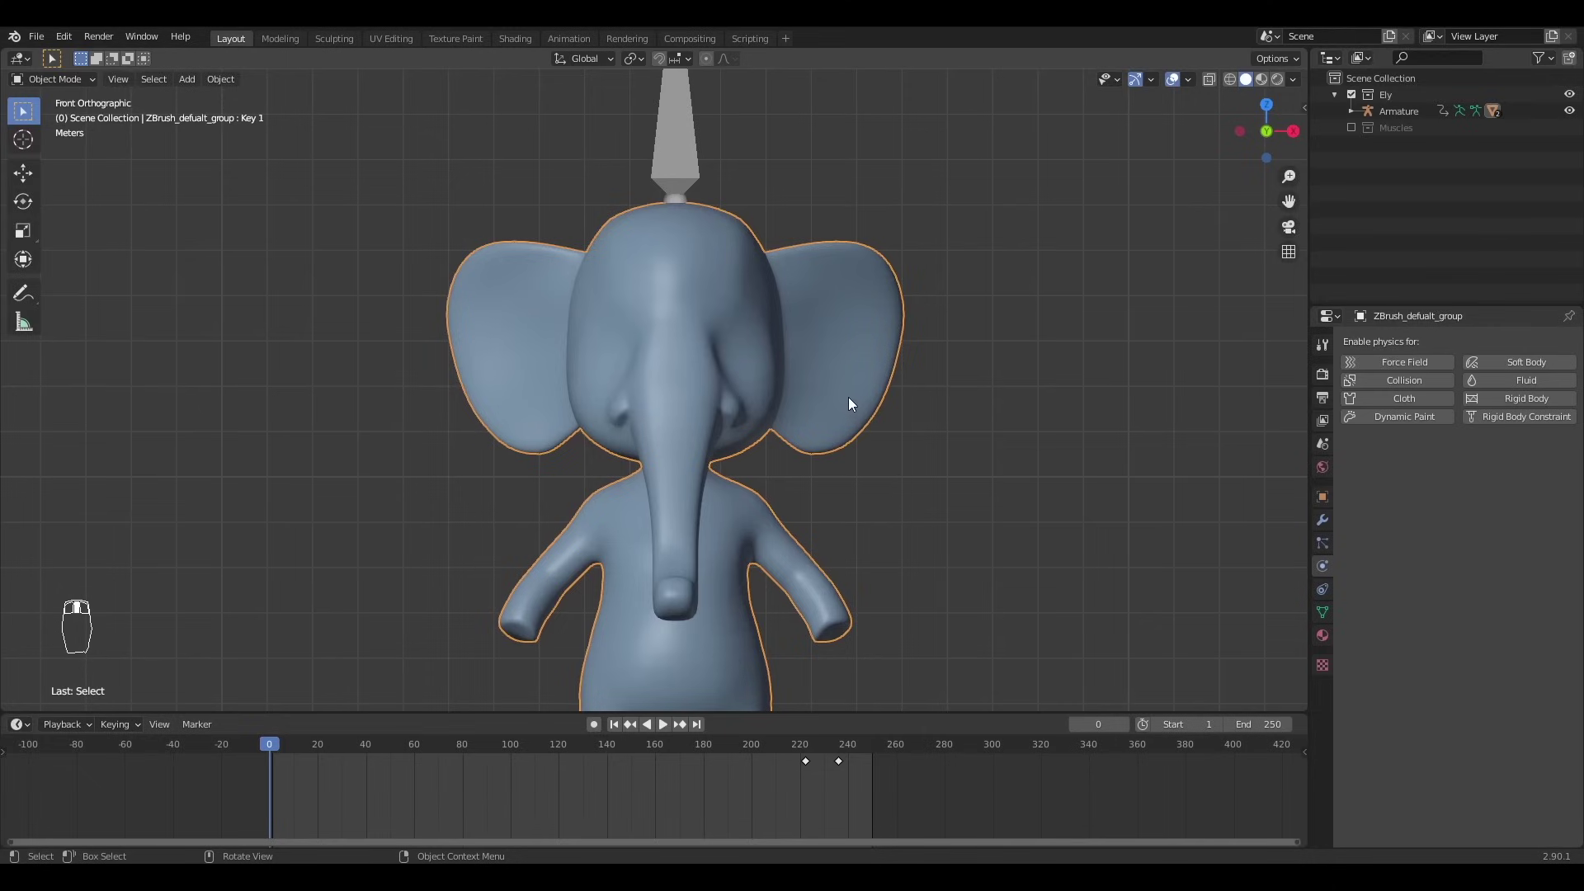
{"action": "key", "text": "shift+d"}
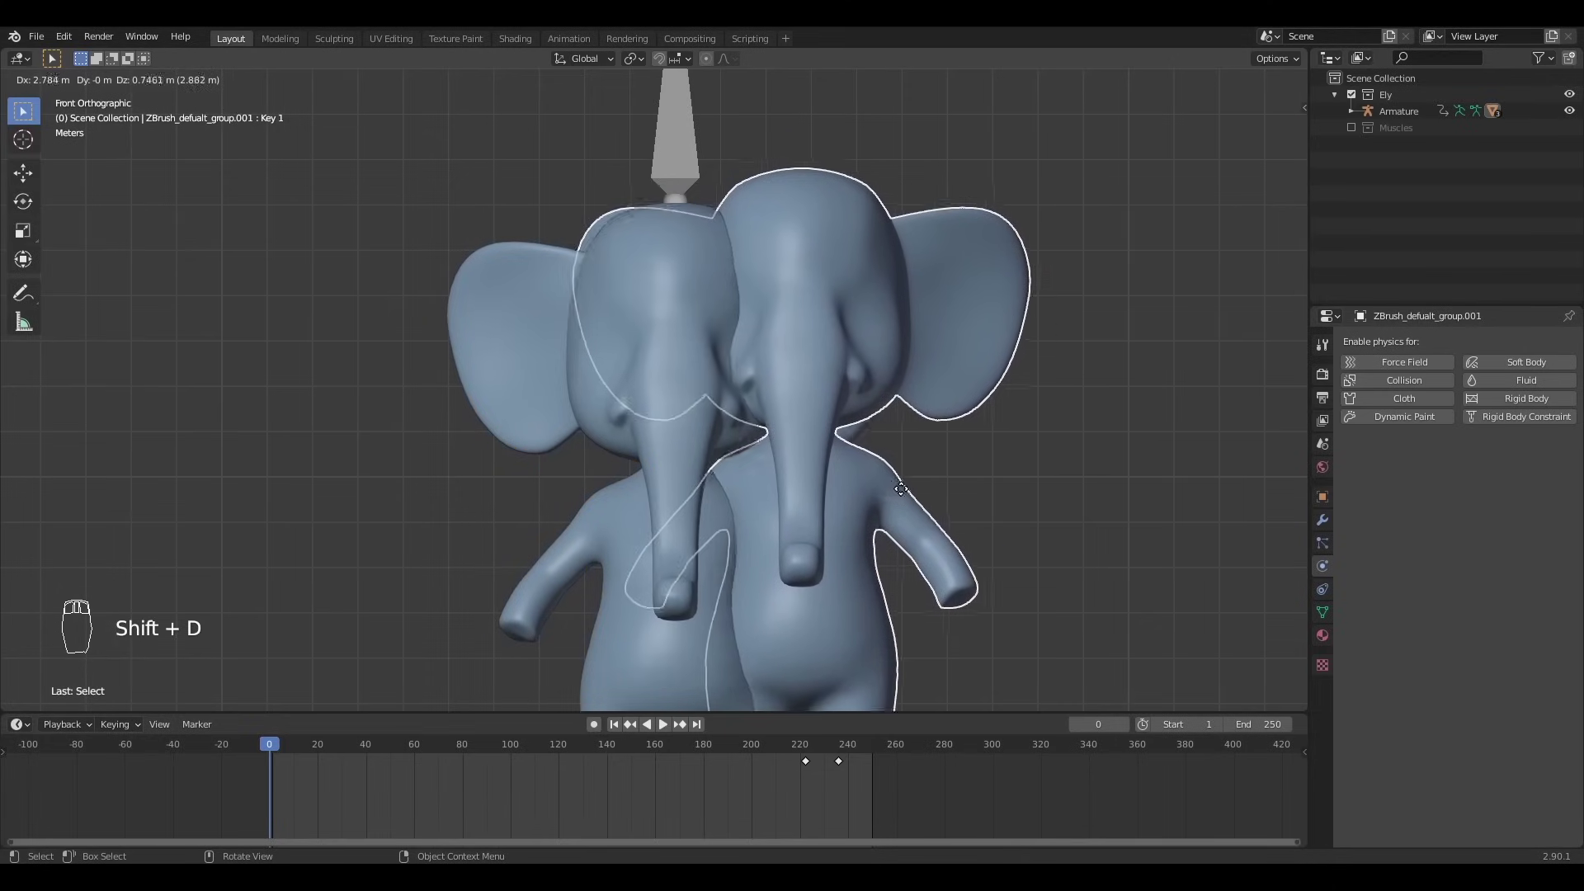
{"action": "right_click", "coordinate": [902, 482]}
{"action": "scroll", "coordinate": [776, 413], "scroll_direction": "down", "scroll_amount": 1}
{"action": "key", "text": "m"}
{"action": "left_click", "coordinate": [761, 398]}
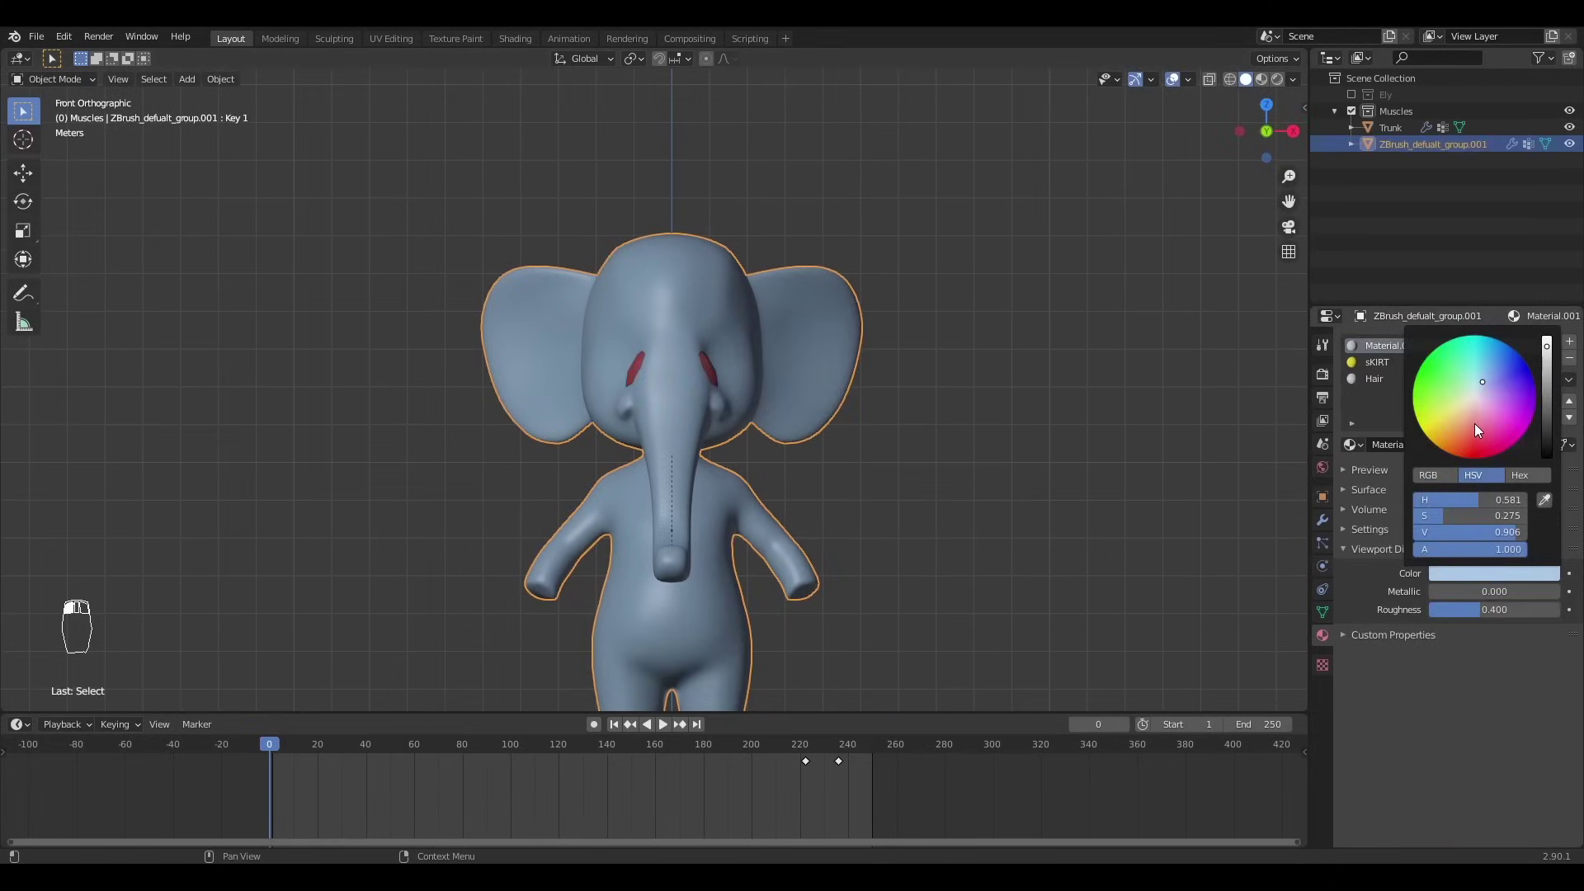
{"action": "left_click_drag", "start_coordinate": [1474, 423], "coordinate": [1471, 438]}
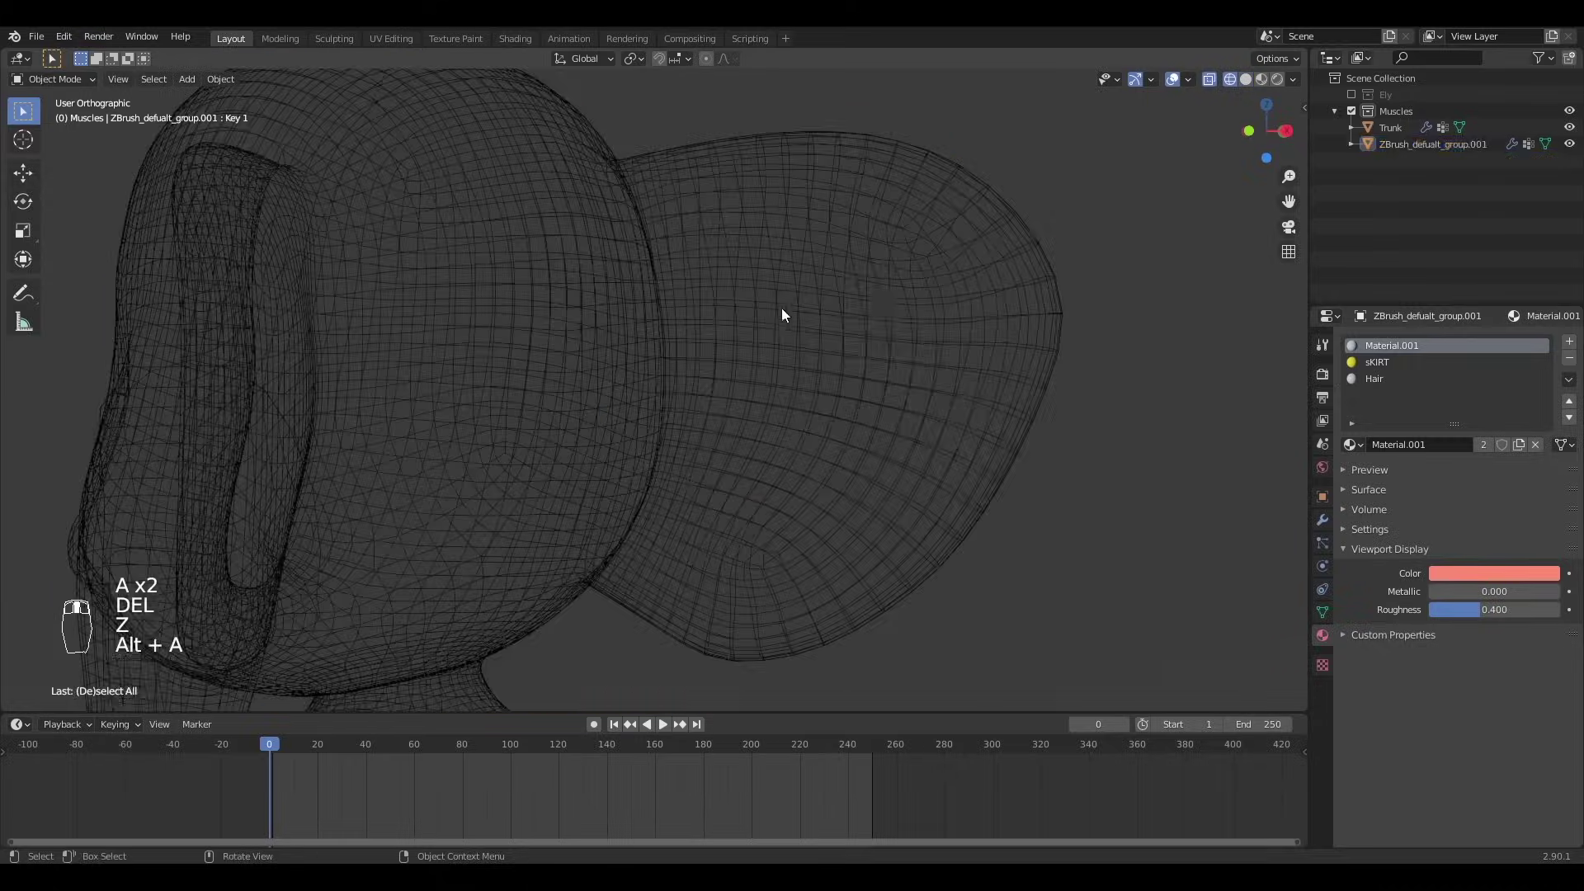
- Remove the SurfaceDeform modifier from the duplicated body, keeping only its Armature modifier
{"action": "key", "text": "z"}
{"action": "key", "text": "Tab"}
{"action": "key", "text": "alt+a"}
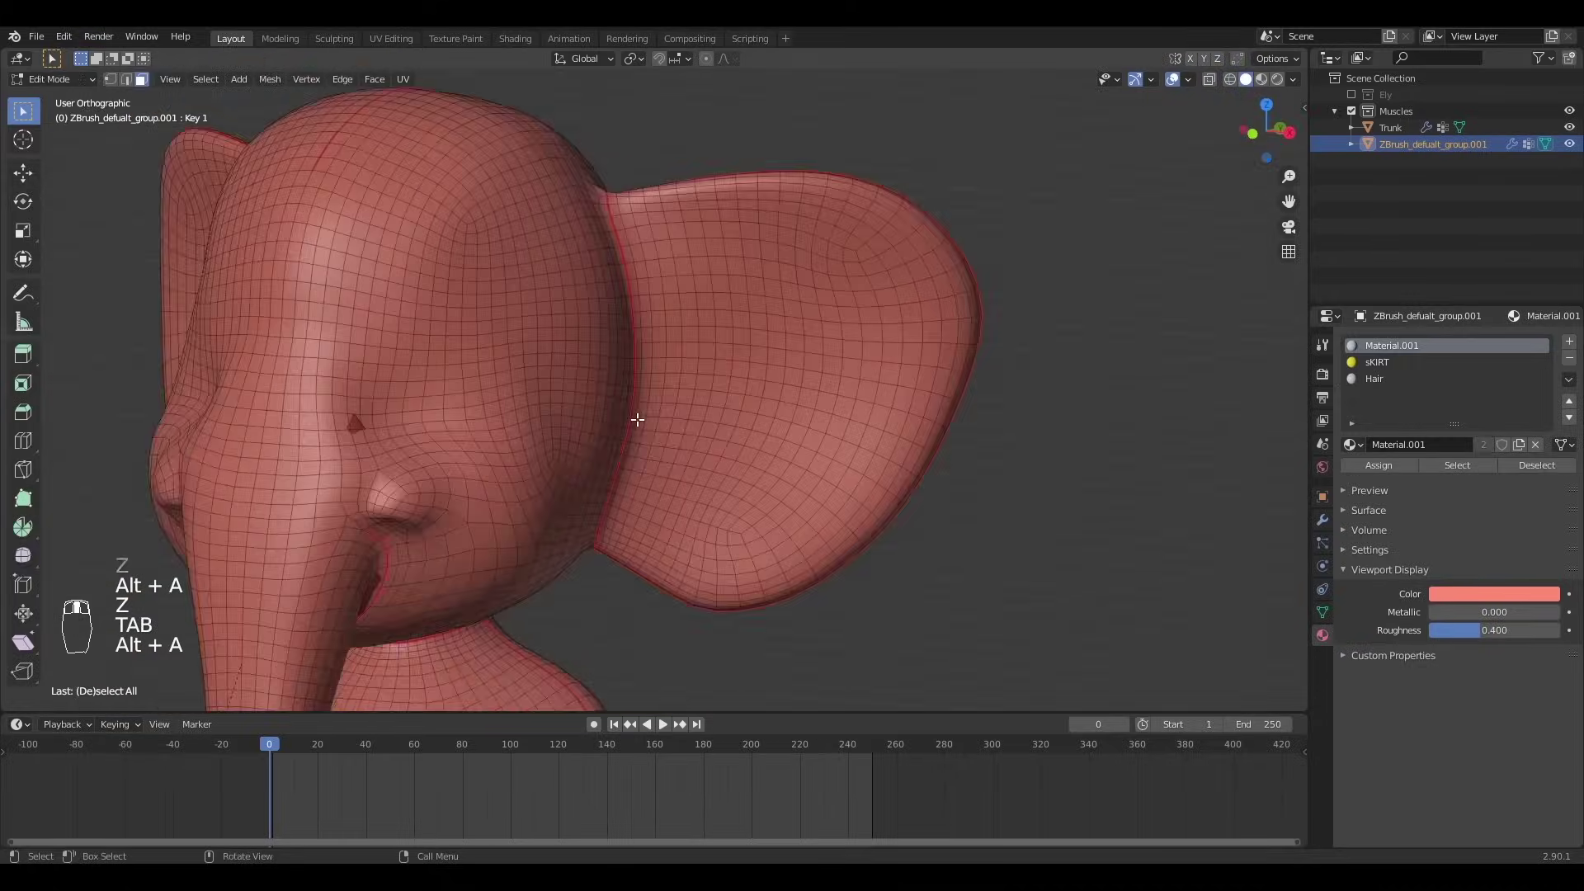
{"action": "key", "text": "Tab"}
{"action": "scroll", "coordinate": [647, 463], "scroll_direction": "down", "scroll_amount": 5}
{"action": "key", "text": "alt+a"}
{"action": "left_click", "coordinate": [771, 392]}
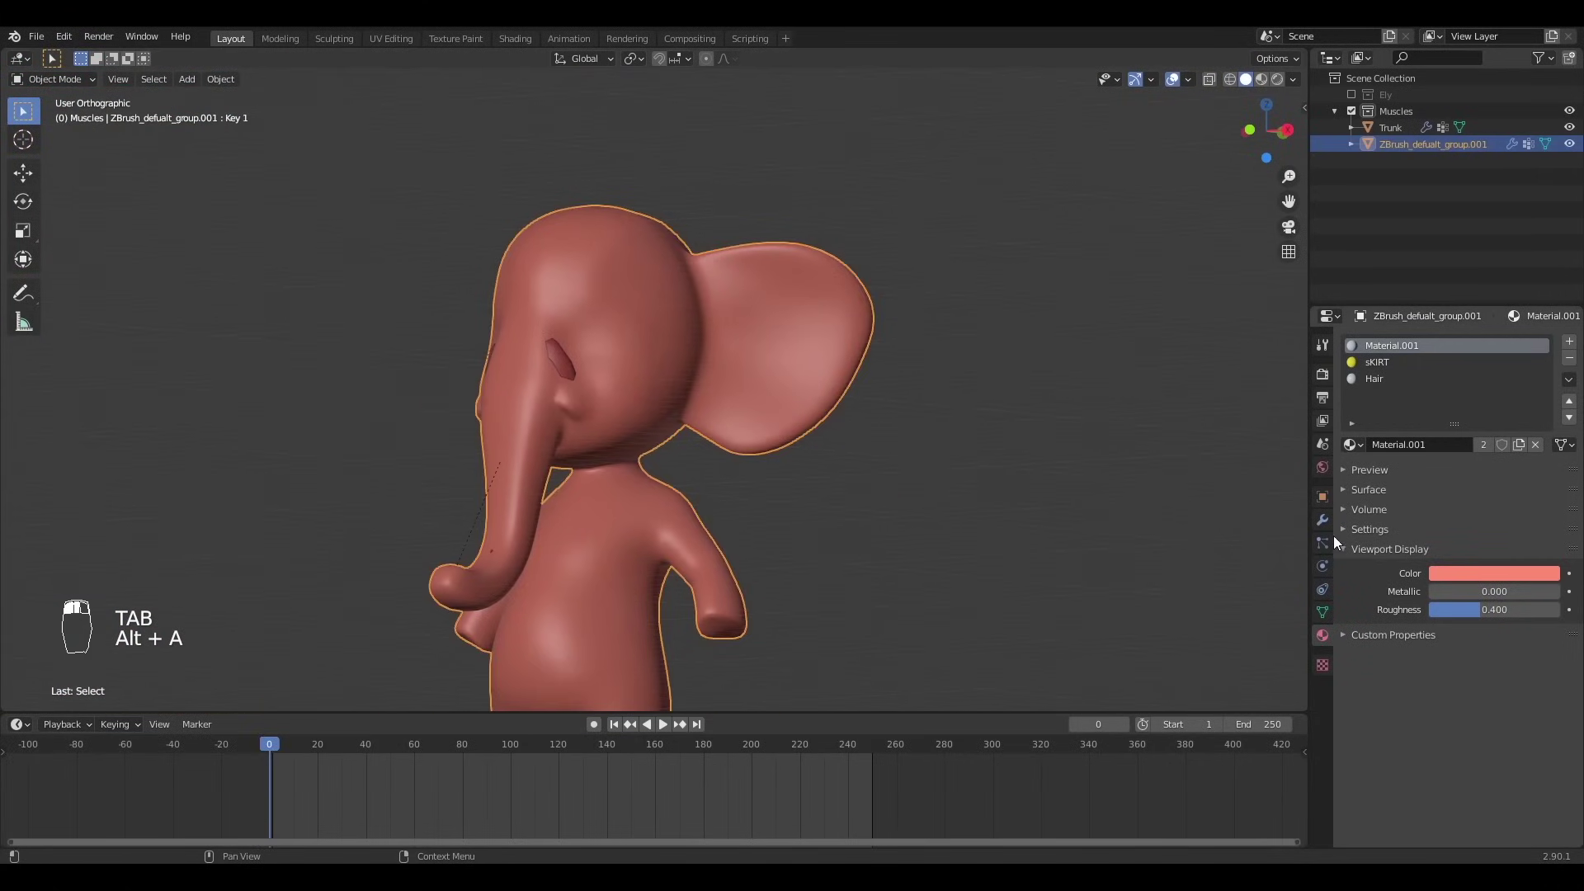
{"action": "left_click", "coordinate": [1323, 520]}
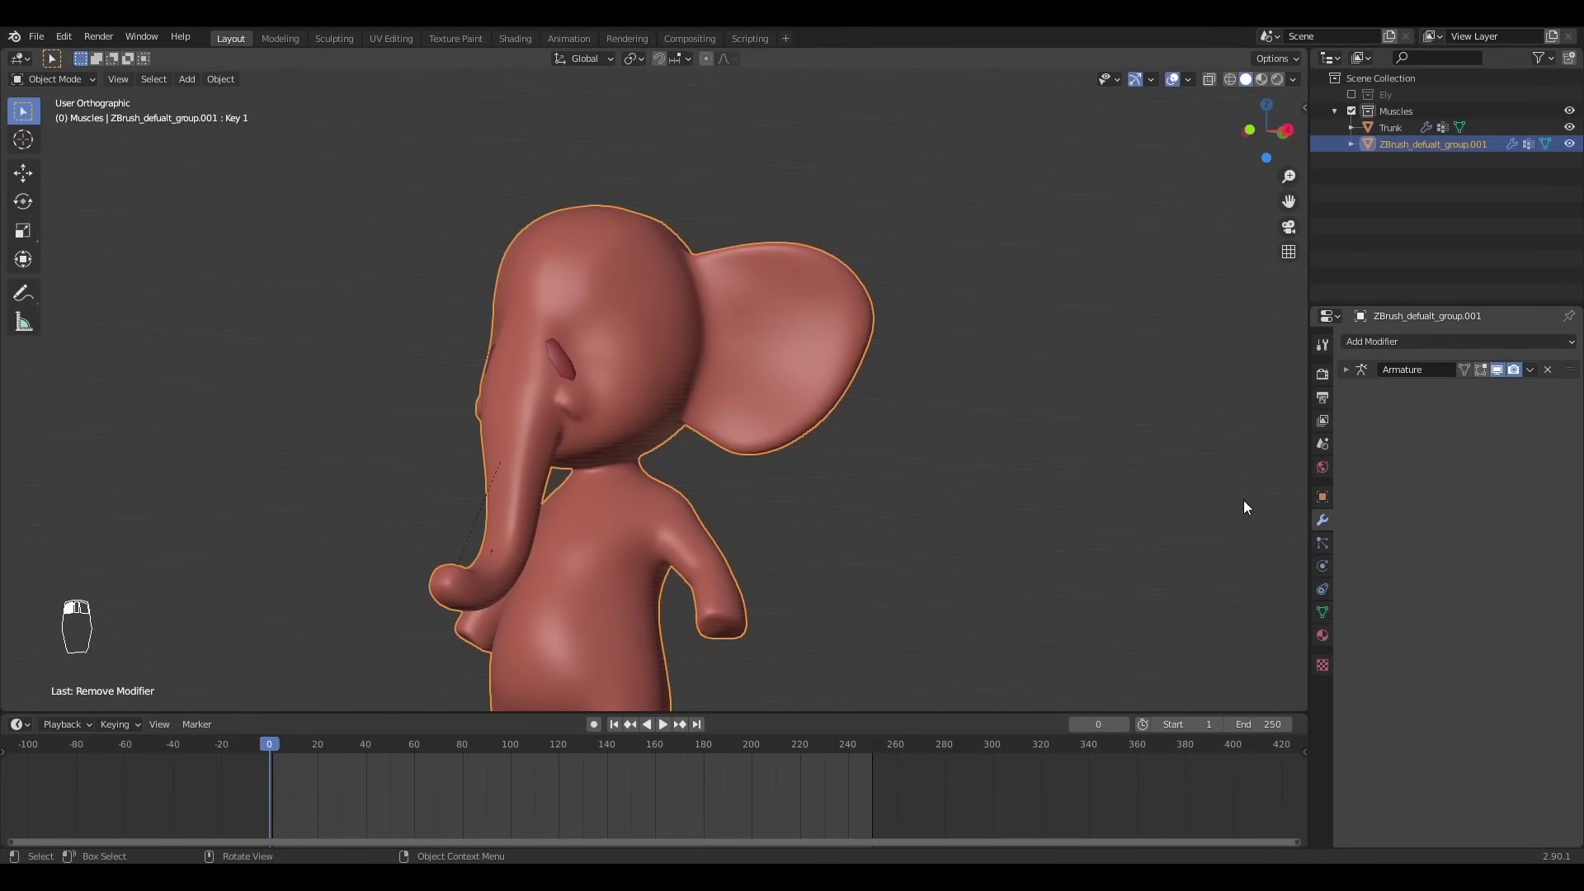
{"action": "left_click", "coordinate": [1323, 566]}
{"action": "middle_click_drag", "start_coordinate": [546, 438], "coordinate": [647, 430]}
{"action": "key", "text": "Tab"}
{"action": "key", "text": "Tab"}
{"action": "key", "text": "Tab"}
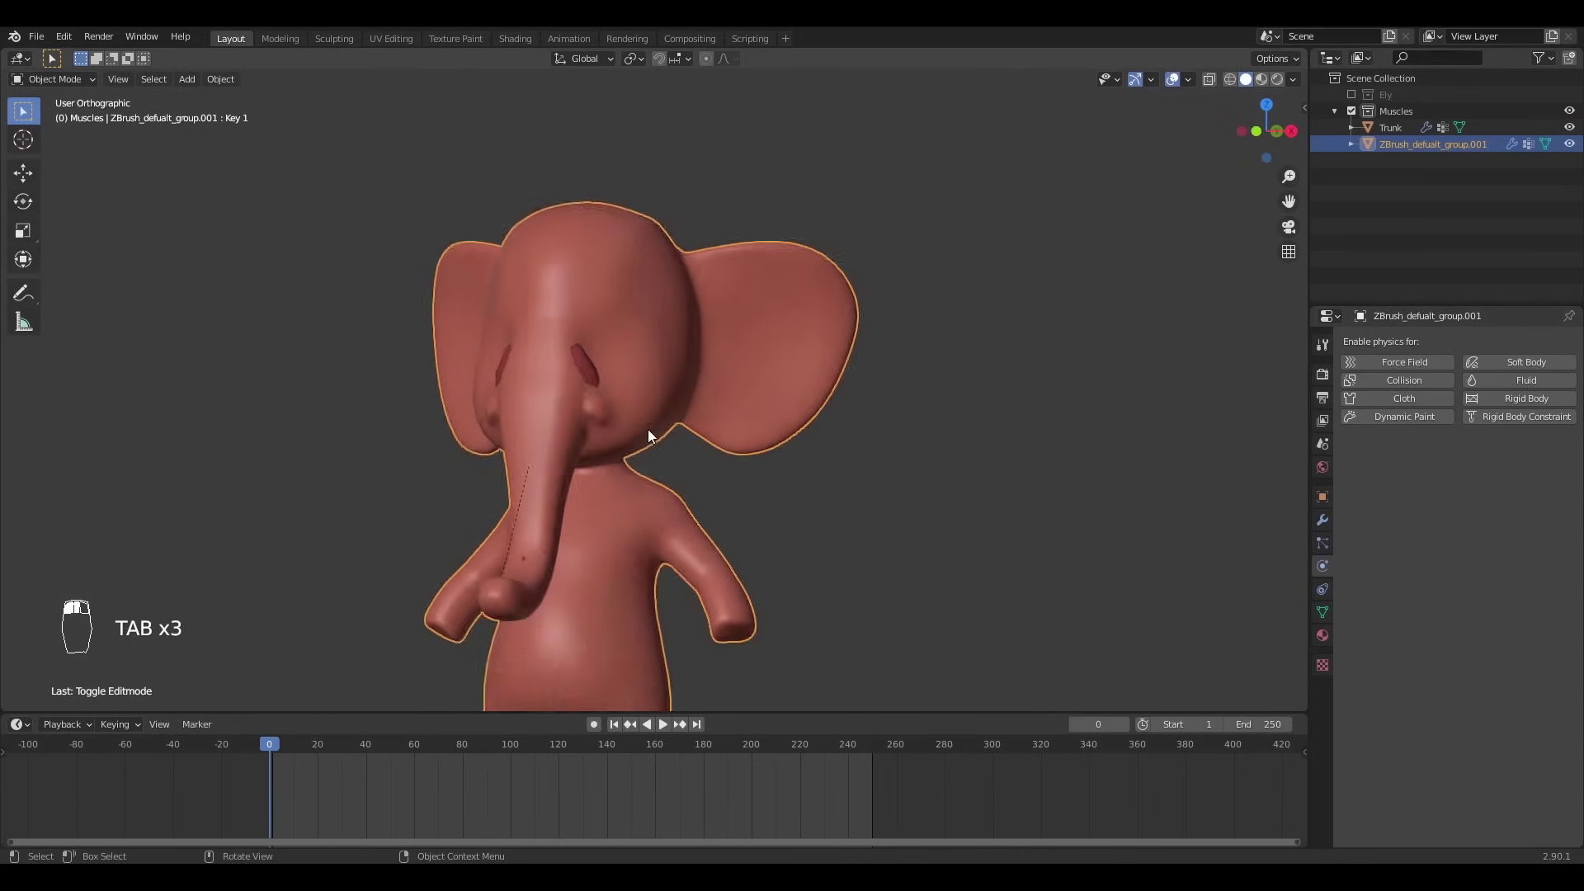
{"action": "scroll", "coordinate": [647, 429], "scroll_direction": "up", "scroll_amount": 3}
{"action": "middle_click_drag", "start_coordinate": [735, 403], "coordinate": [761, 450], "text": "shift"}
{"action": "scroll", "coordinate": [775, 446], "scroll_direction": "up", "scroll_amount": 1}
{"action": "left_click", "coordinate": [991, 415]}
{"action": "middle_click_drag", "start_coordinate": [994, 413], "coordinate": [819, 487], "text": "shift"}
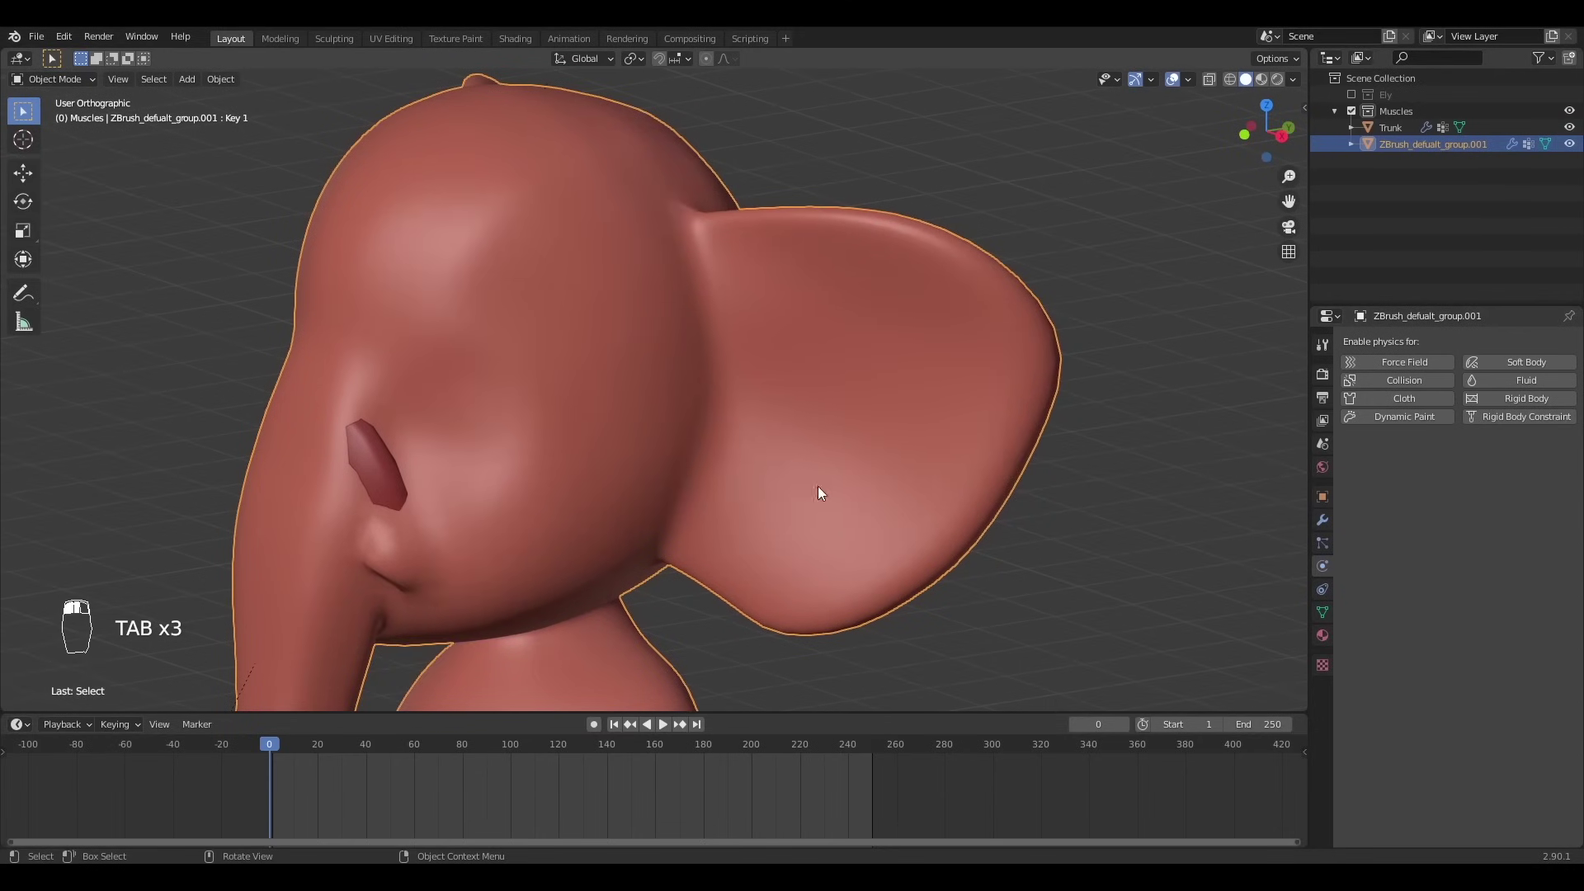
- Delete the faces of the linked torso, arms and legs from the duplicated body
{"action": "key", "text": "Tab"}
{"action": "key", "text": "alt+a"}
{"action": "left_click", "coordinate": [761, 479]}
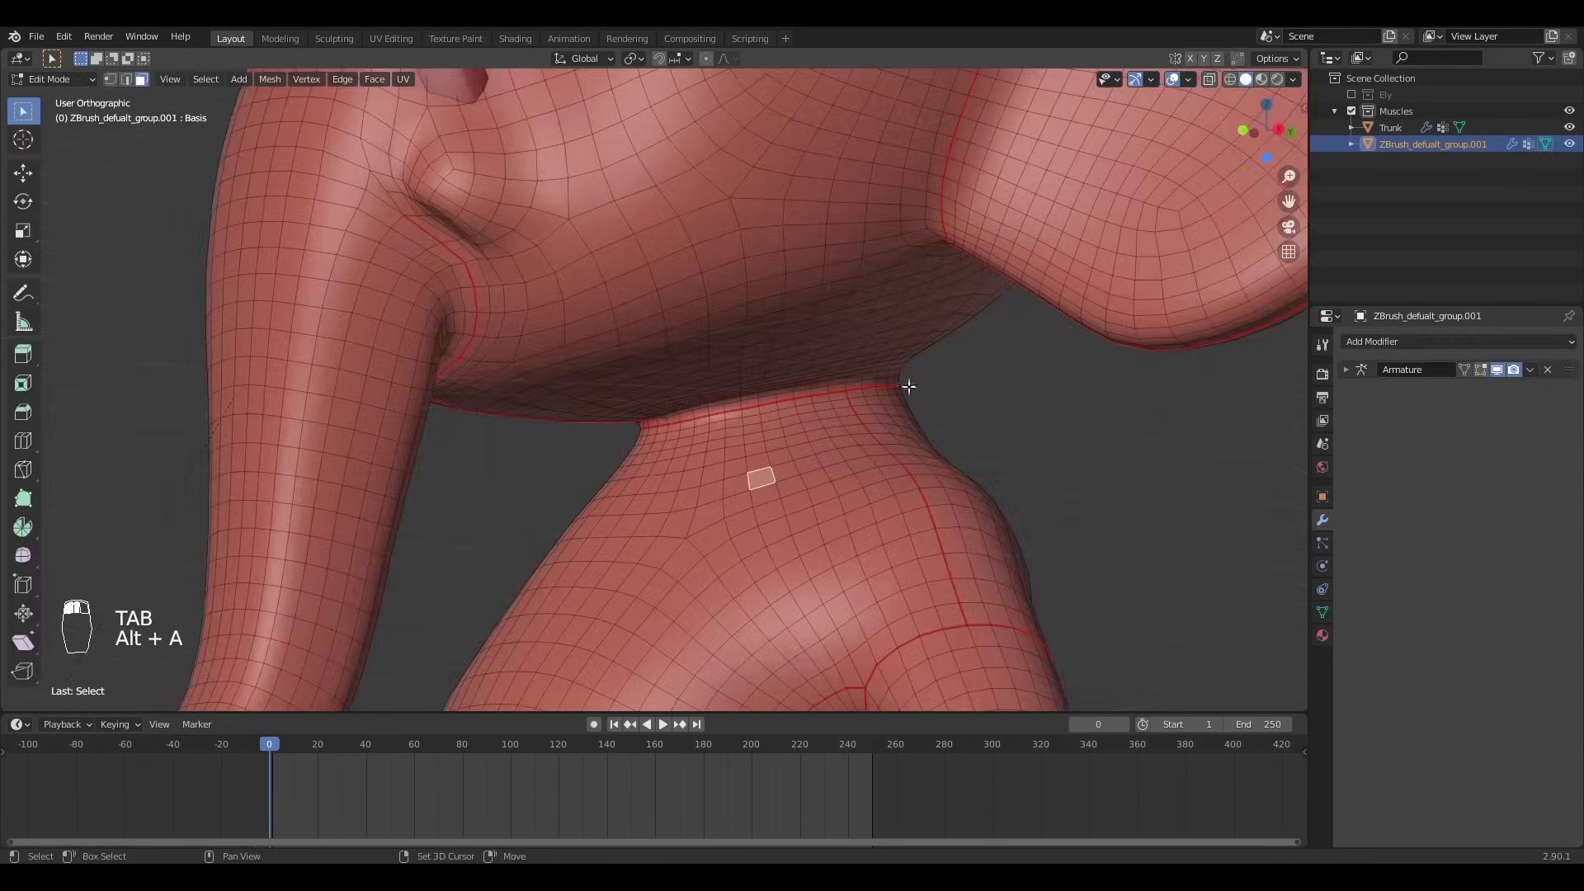
{"action": "left_click", "coordinate": [909, 412]}
{"action": "key", "text": "ctrl+l"}
{"action": "scroll", "coordinate": [899, 421], "scroll_direction": "down", "scroll_amount": 8}
{"action": "key", "text": "z"}
{"action": "key", "text": "b"}
{"action": "key", "text": "b"}
{"action": "key", "text": "b"}
{"action": "left_click_drag", "start_coordinate": [540, 578], "coordinate": [763, 685]}
{"action": "left_click_drag", "start_coordinate": [747, 392], "coordinate": [831, 505]}
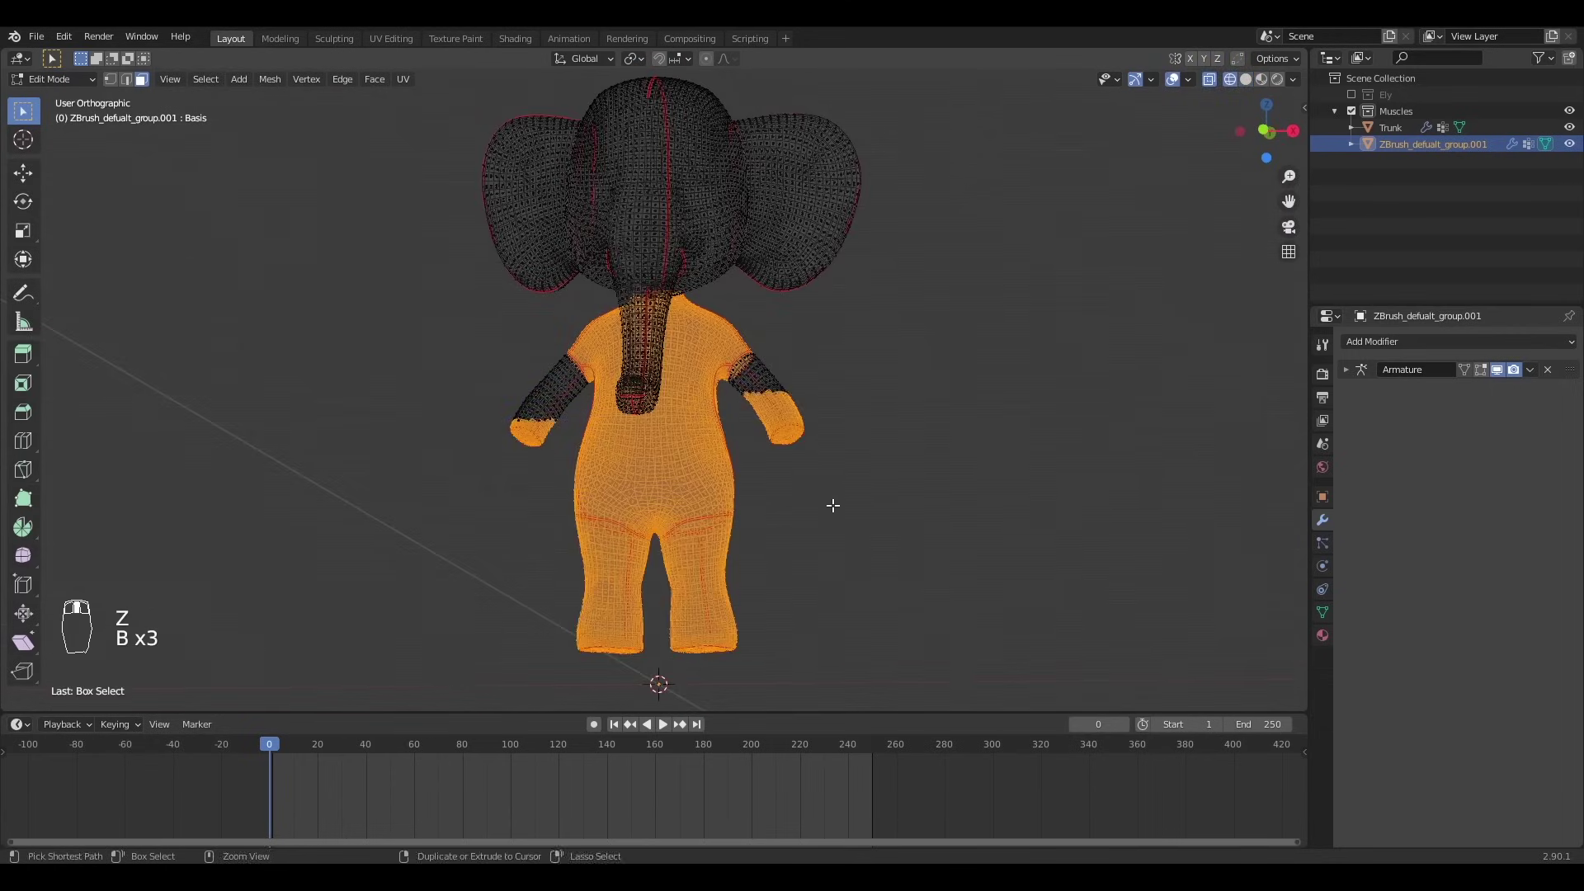
{"action": "key", "text": "ctrl+l"}
{"action": "mouse_move", "coordinate": [826, 413]}
{"action": "middle_mouse_down", "text": "shift"}
{"action": "mouse_move", "coordinate": [850, 505]}
{"action": "mouse_move", "coordinate": [667, 537]}
{"action": "middle_mouse_up", "text": "shift"}
{"action": "key", "text": "z"}
{"action": "scroll", "coordinate": [686, 510], "scroll_direction": "up", "scroll_amount": 4}
{"action": "key", "text": "Delete"}
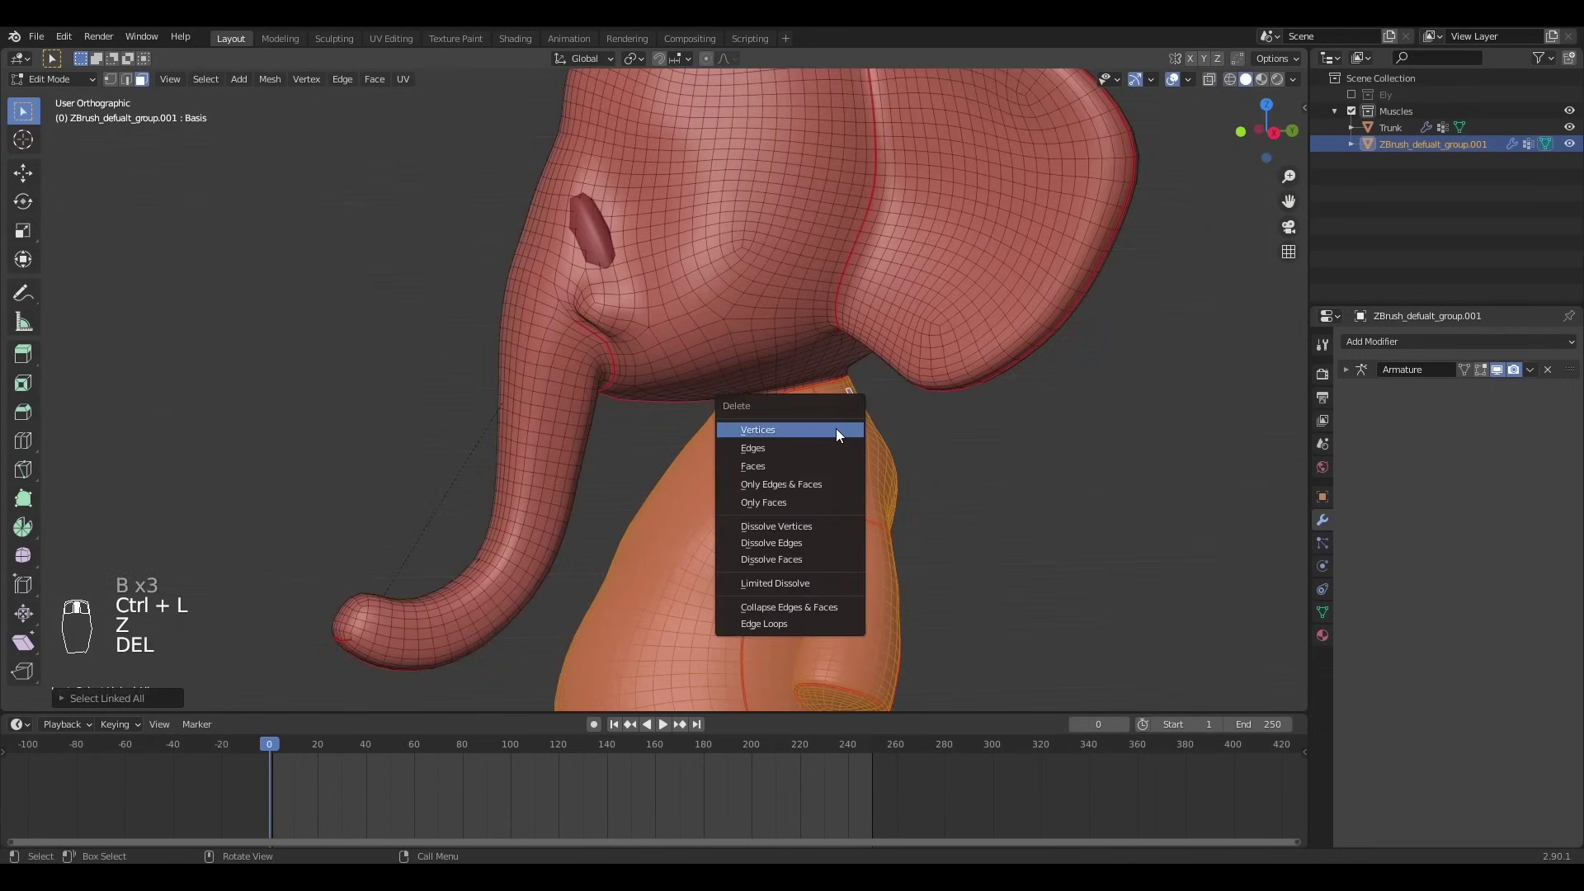
{"action": "left_click", "coordinate": [795, 472]}
- Delete the whole linked trunk piece from the duplicated mesh
{"action": "scroll", "coordinate": [772, 430], "scroll_direction": "down", "scroll_amount": 4}
{"action": "scroll", "coordinate": [746, 355], "scroll_direction": "up", "scroll_amount": 2}
{"action": "middle_click_drag", "start_coordinate": [743, 347], "coordinate": [767, 277]}
{"action": "scroll", "coordinate": [784, 248], "scroll_direction": "up", "scroll_amount": 6}
{"action": "left_click", "coordinate": [821, 168], "text": "alt"}
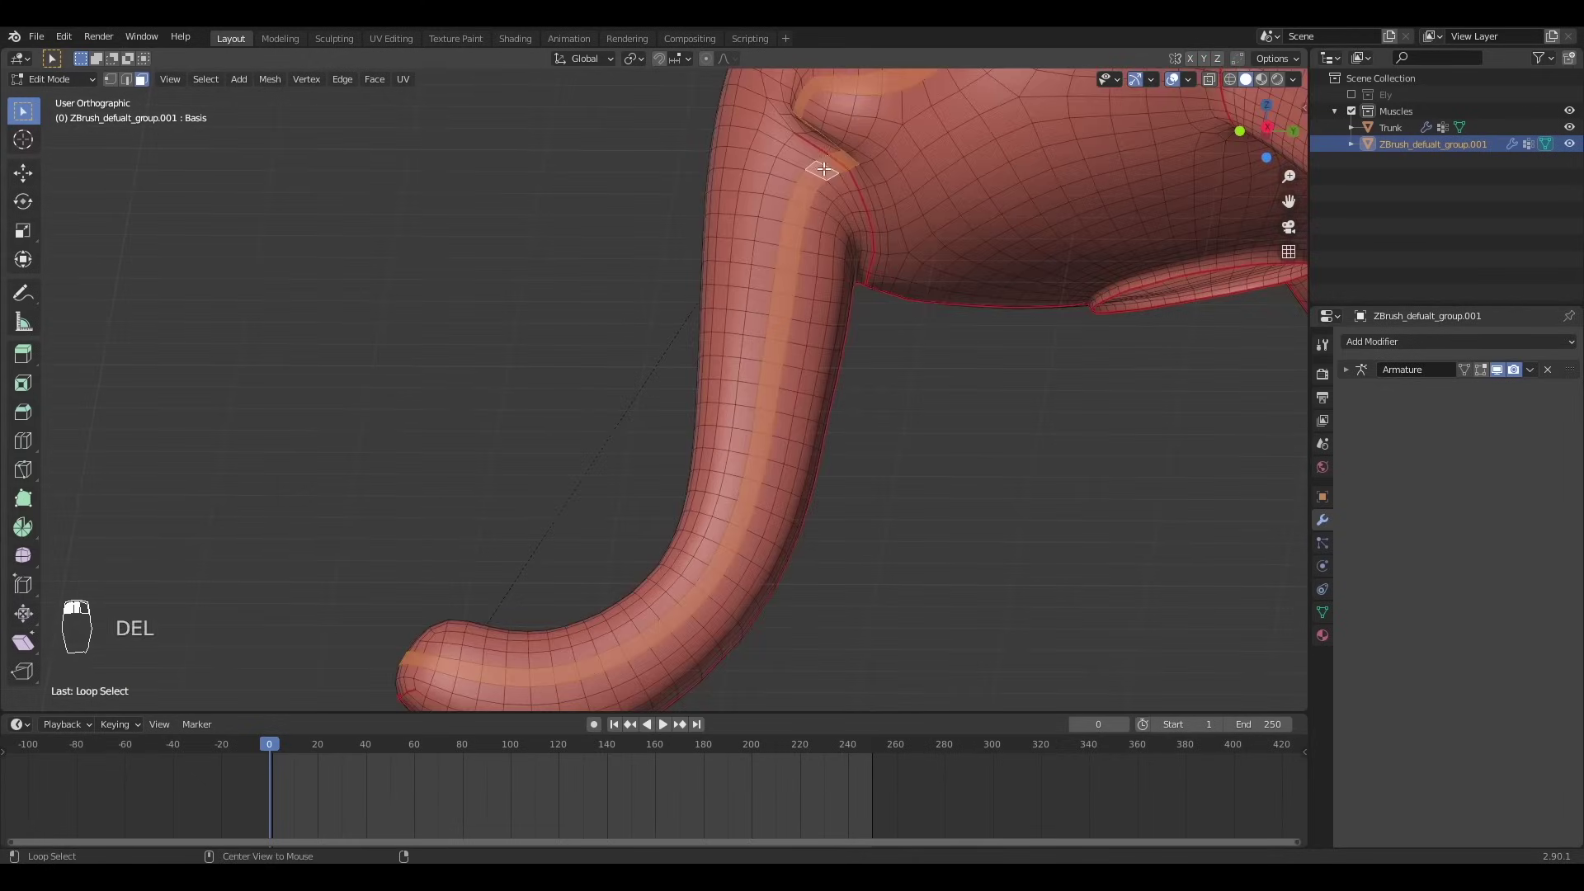
{"action": "left_click", "coordinate": [827, 142], "text": "alt"}
{"action": "left_click", "coordinate": [805, 172], "text": "alt"}
{"action": "scroll", "coordinate": [800, 303], "scroll_direction": "down", "scroll_amount": 3}
{"action": "key", "text": "ctrl+l"}
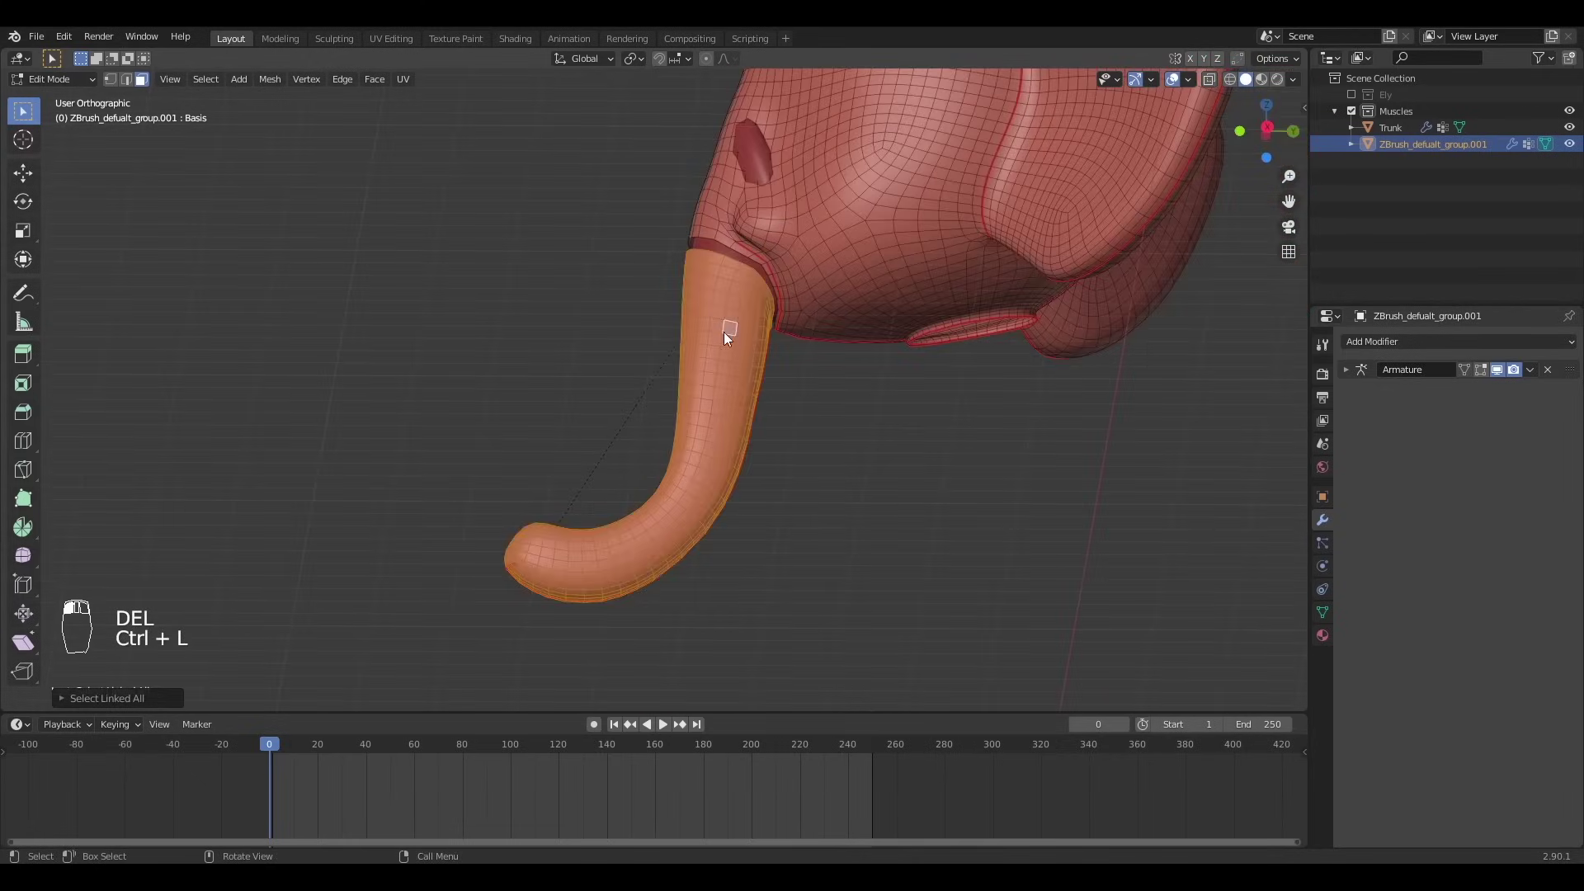
{"action": "key", "text": "Delete"}
{"action": "left_click", "coordinate": [726, 338]}
- Isolate the remaining head and ears in local view and add a vertex group named Ears
{"action": "key", "text": "Tab"}
{"action": "middle_click_drag", "start_coordinate": [726, 355], "coordinate": [759, 469]}
{"action": "key", "text": "alt+a"}
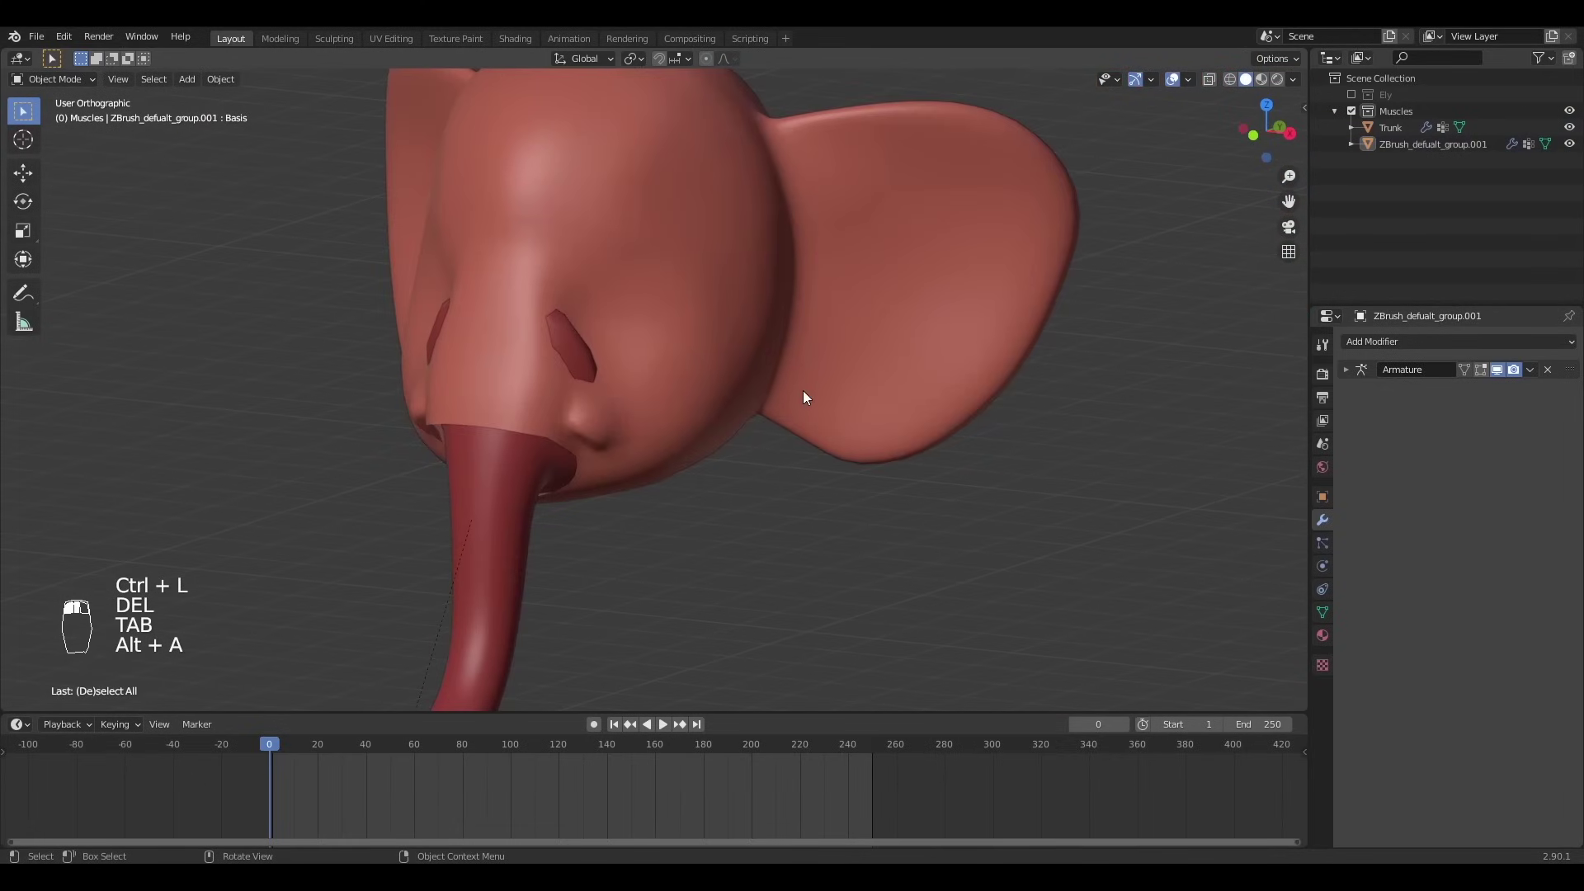
{"action": "left_click", "coordinate": [803, 389]}
{"action": "key", "text": "KP_Divide"}
{"action": "key", "text": "Tab"}
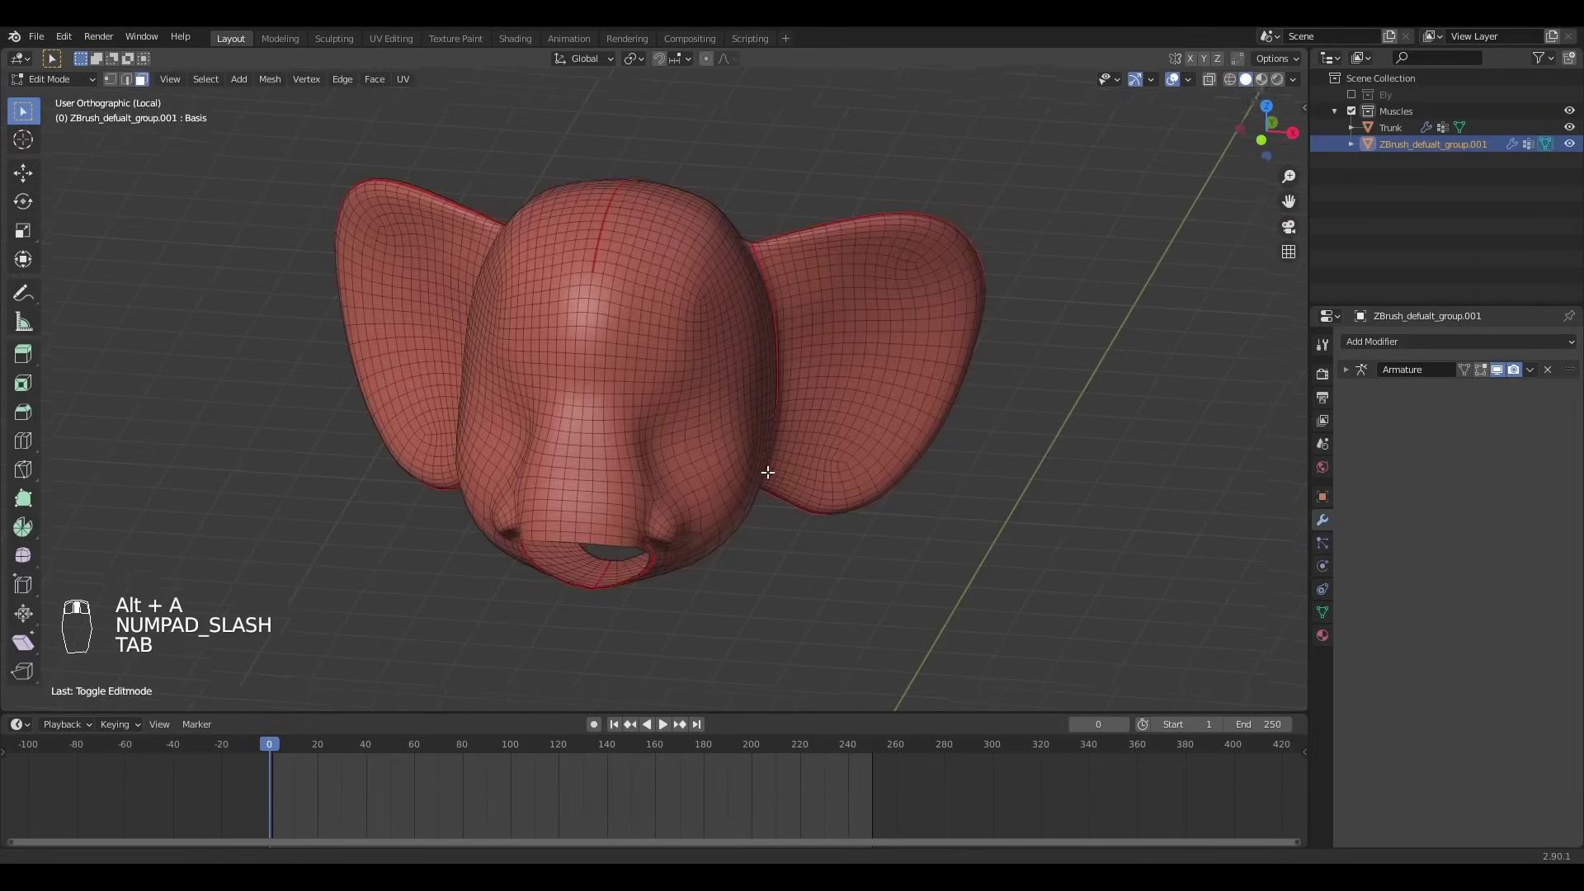
{"action": "key", "text": "Tab"}
{"action": "middle_click_drag", "start_coordinate": [765, 470], "coordinate": [739, 334]}
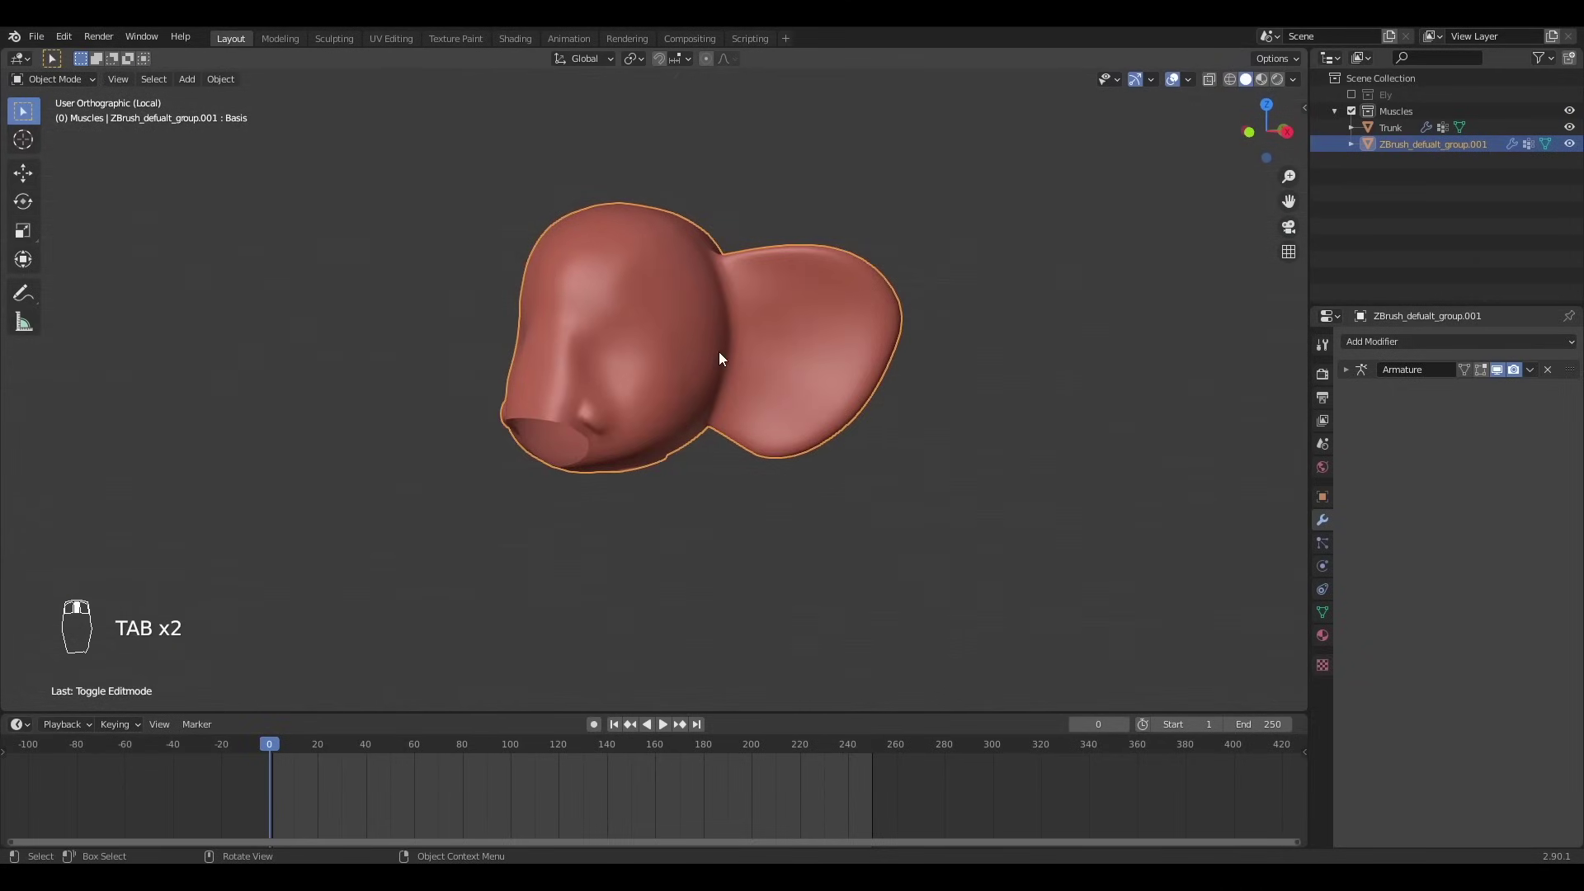
{"action": "scroll", "coordinate": [719, 358], "scroll_direction": "up", "scroll_amount": 3}
{"action": "left_click", "coordinate": [1322, 612]}
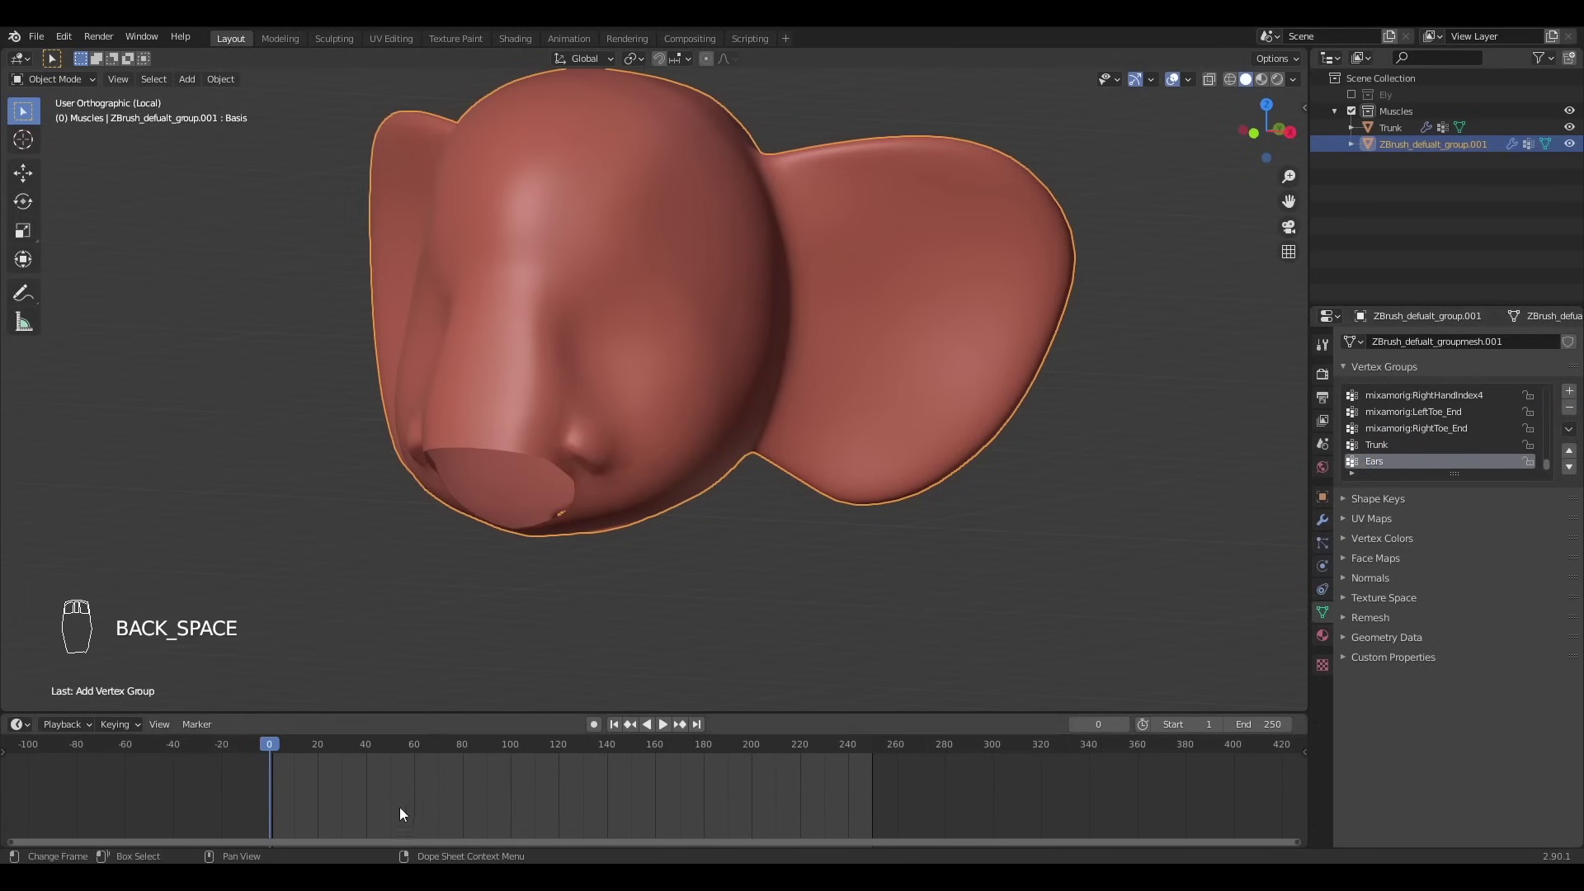
- Assign all head faces except the two ears to the Ears vertex group at weight 1.000
{"action": "key", "text": "Tab"}
{"action": "key", "text": "3"}
{"action": "left_click", "coordinate": [780, 364], "text": "alt"}
{"action": "scroll", "coordinate": [800, 363], "scroll_direction": "down", "scroll_amount": 2}
{"action": "key", "text": "h"}
{"action": "key", "text": "h"}
{"action": "middle_click_drag", "start_coordinate": [487, 237], "coordinate": [650, 220]}
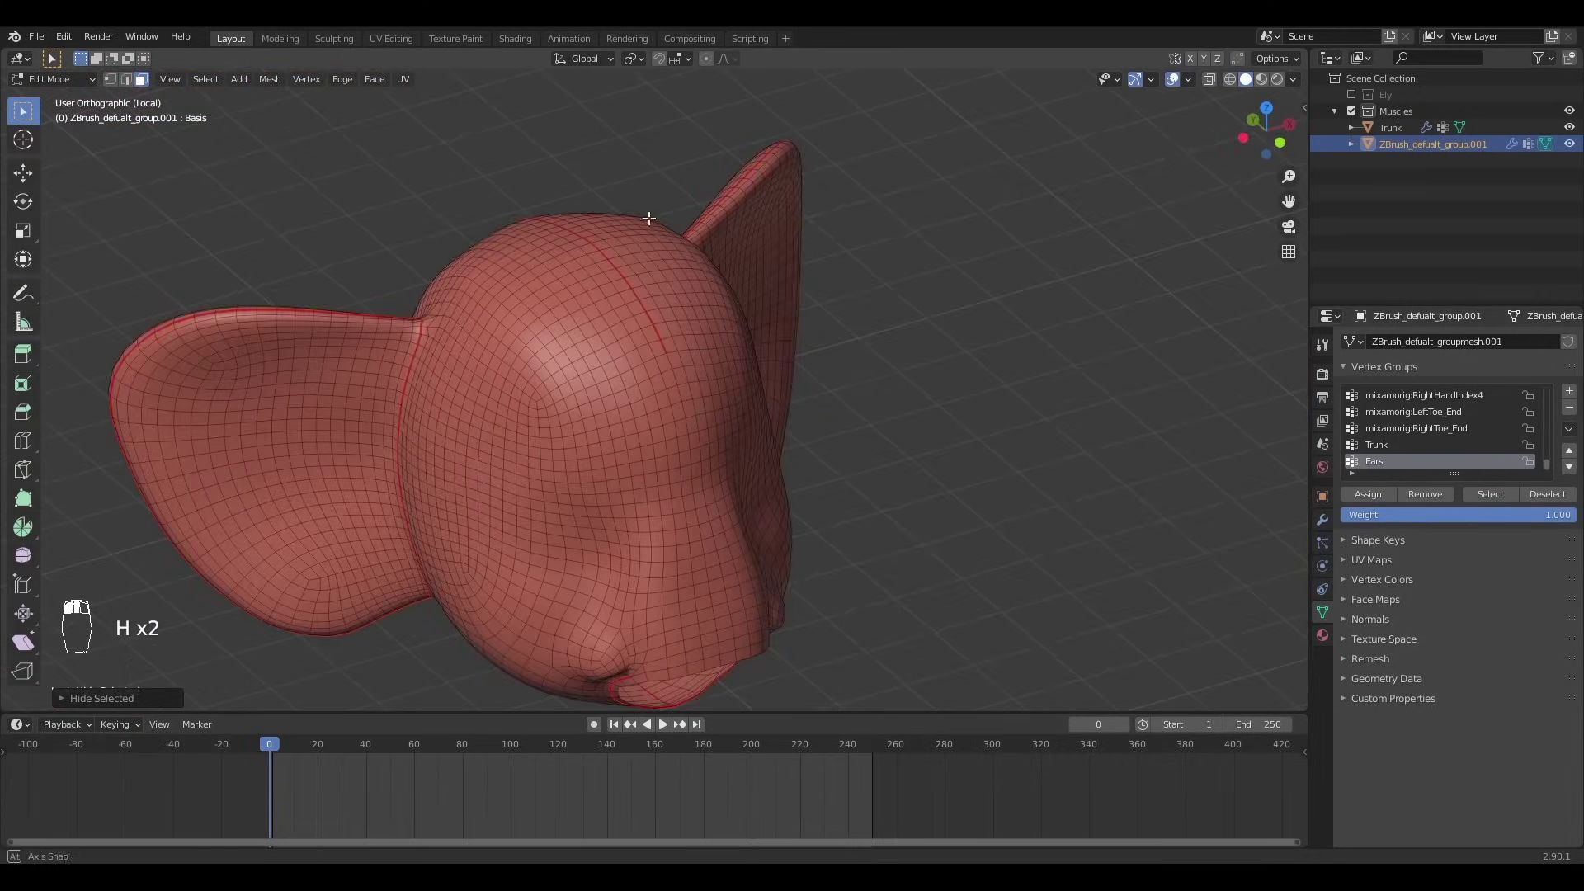
{"action": "middle_click_drag", "start_coordinate": [456, 288], "coordinate": [685, 322], "text": "shift"}
{"action": "scroll", "coordinate": [683, 322], "scroll_direction": "up", "scroll_amount": 4}
{"action": "left_click", "coordinate": [673, 322], "text": "alt"}
{"action": "scroll", "coordinate": [788, 364], "scroll_direction": "down", "scroll_amount": 6}
{"action": "key", "text": "ctrl+l"}
{"action": "key", "text": "h"}
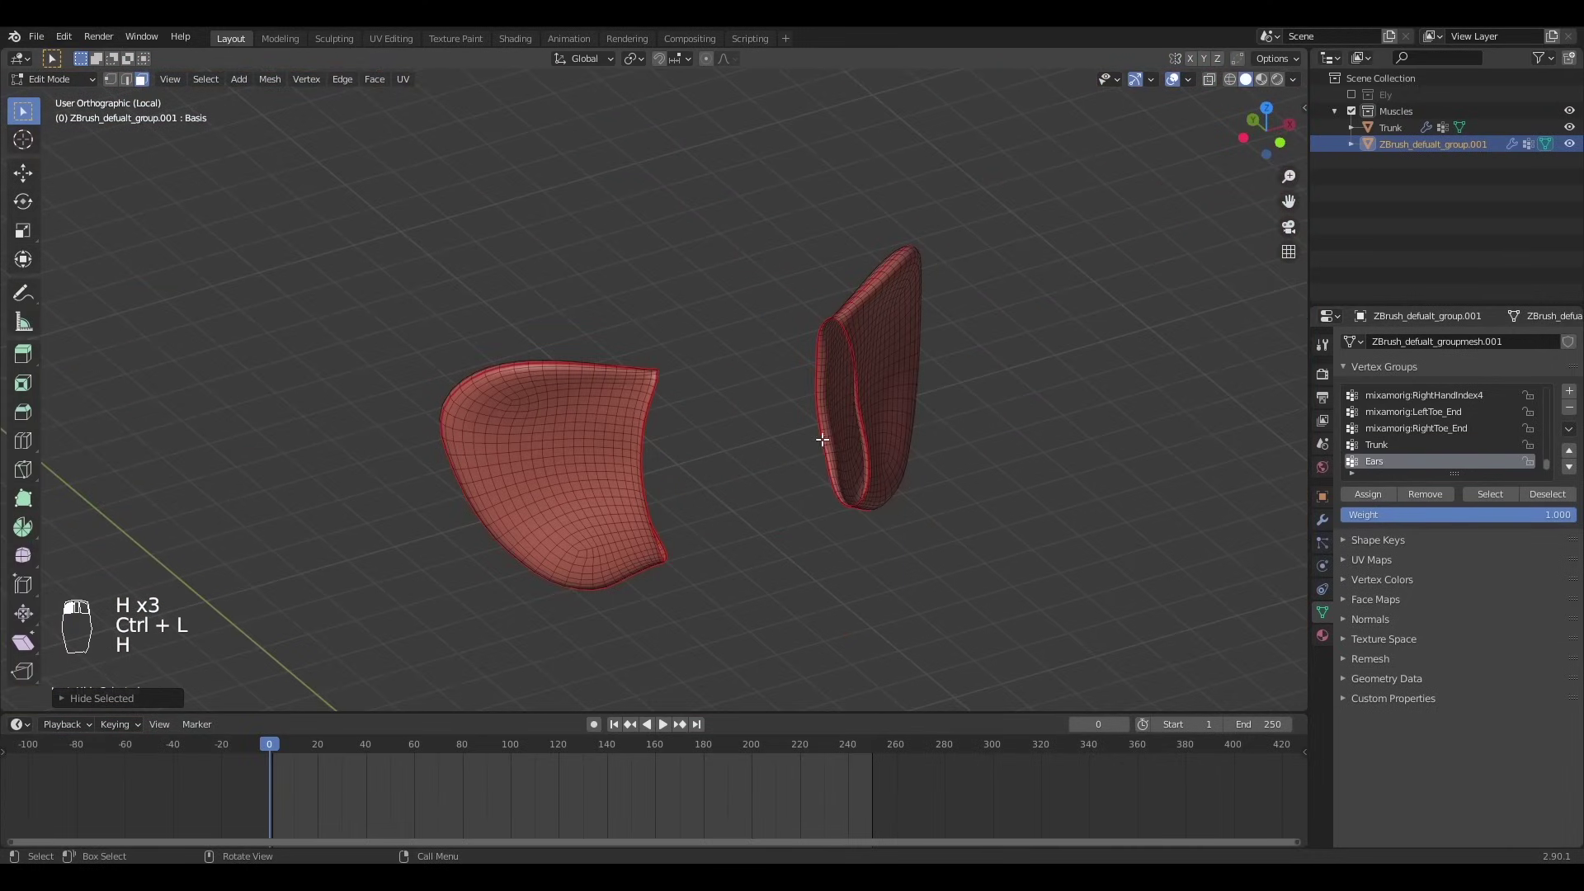
{"action": "key", "text": "alt+h"}
{"action": "middle_click_drag", "start_coordinate": [785, 394], "coordinate": [660, 388]}
{"action": "key", "text": "Tab"}
- Inspect the Ears group's weights in Weight Paint mode and return to Object Mode
{"action": "left_click", "coordinate": [63, 80]}
{"action": "left_click", "coordinate": [47, 172]}
{"action": "middle_click_drag", "start_coordinate": [758, 379], "coordinate": [648, 379]}
{"action": "key", "text": "f"}
{"action": "left_click", "coordinate": [709, 396]}
{"action": "mouse_move", "coordinate": [716, 435]}
{"action": "middle_mouse_down"}
{"action": "mouse_move", "coordinate": [562, 470]}
{"action": "mouse_move", "coordinate": [870, 462]}
{"action": "mouse_move", "coordinate": [710, 454]}
{"action": "middle_mouse_up"}
{"action": "left_click", "coordinate": [44, 83]}
{"action": "left_click", "coordinate": [49, 101]}
- Add a Decimate modifier in Un-Subdivide mode with 1 iteration to the head mesh and try to apply it
{"action": "left_click", "coordinate": [1325, 520]}
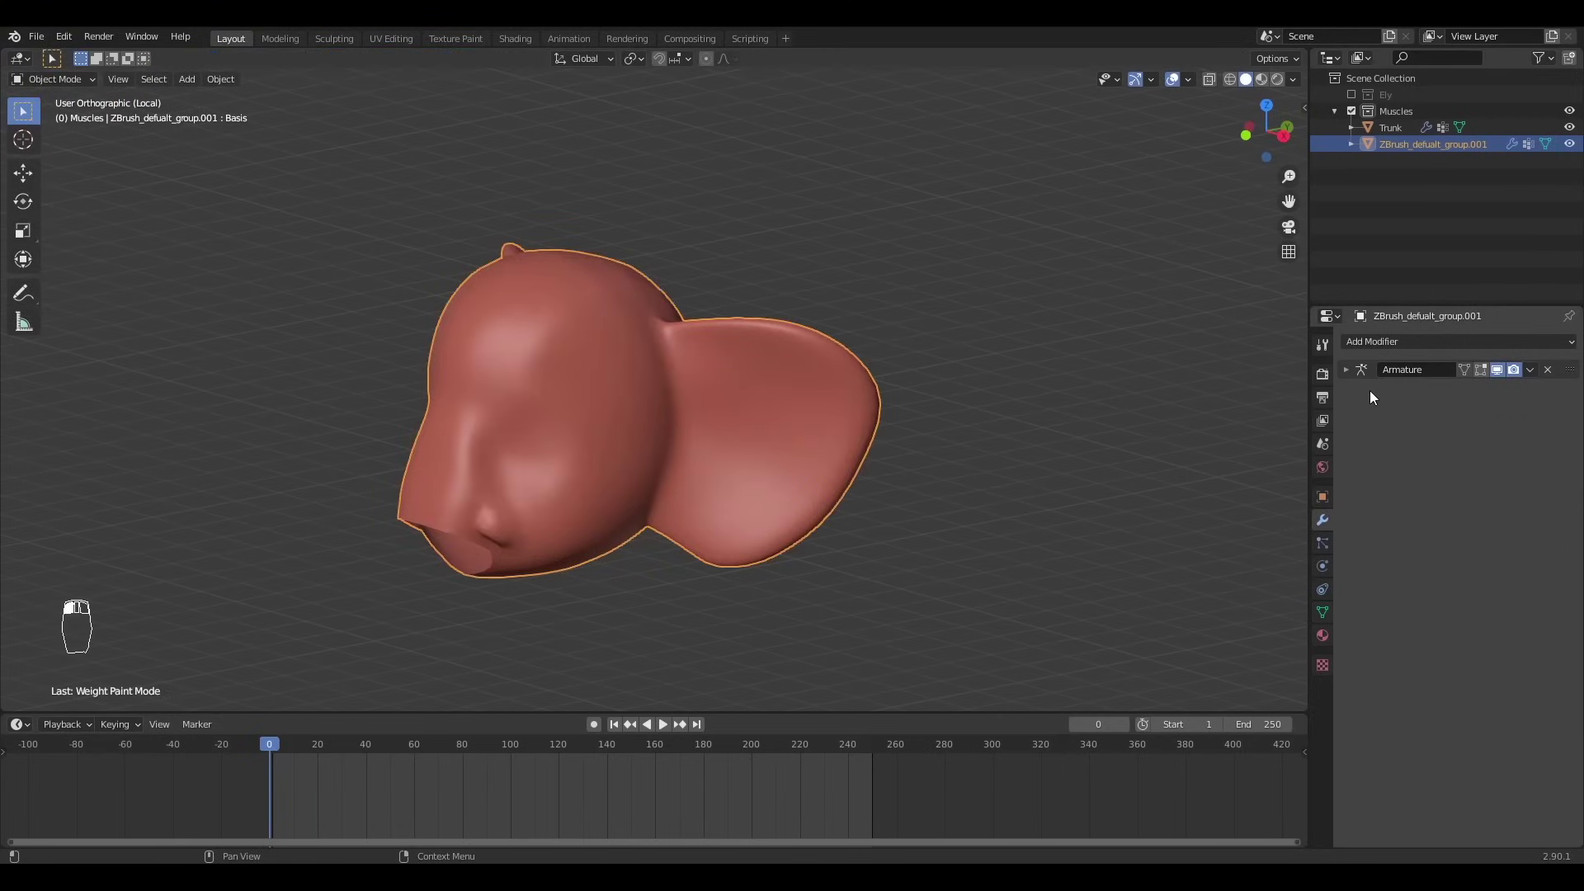
{"action": "left_click", "coordinate": [1390, 343]}
{"action": "left_click", "coordinate": [1271, 451]}
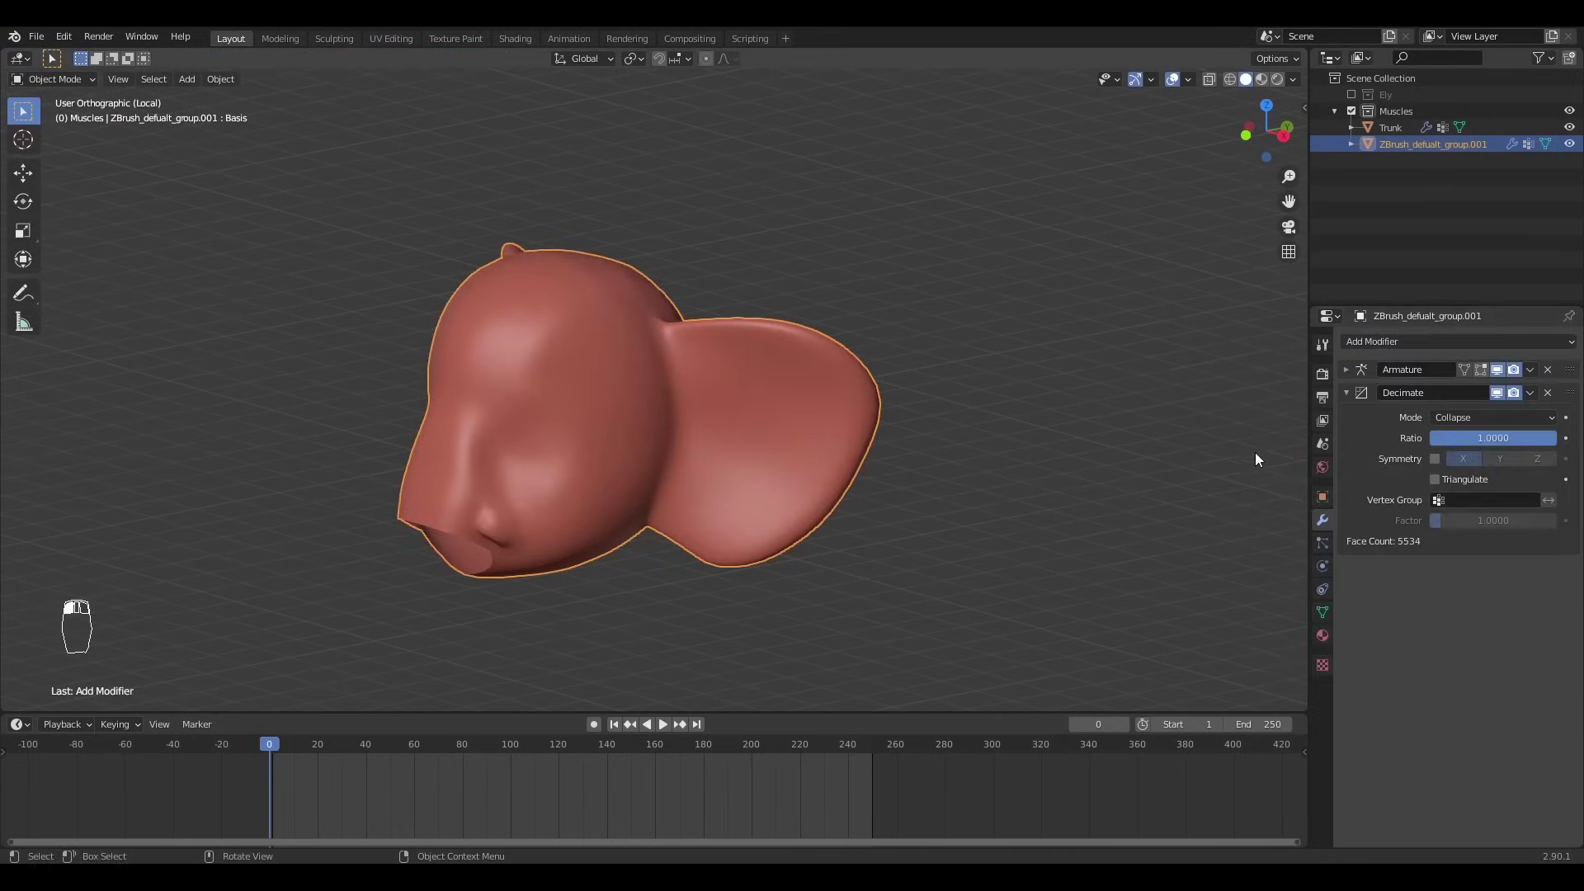
{"action": "left_click", "coordinate": [1489, 418]}
{"action": "left_click", "coordinate": [1462, 454]}
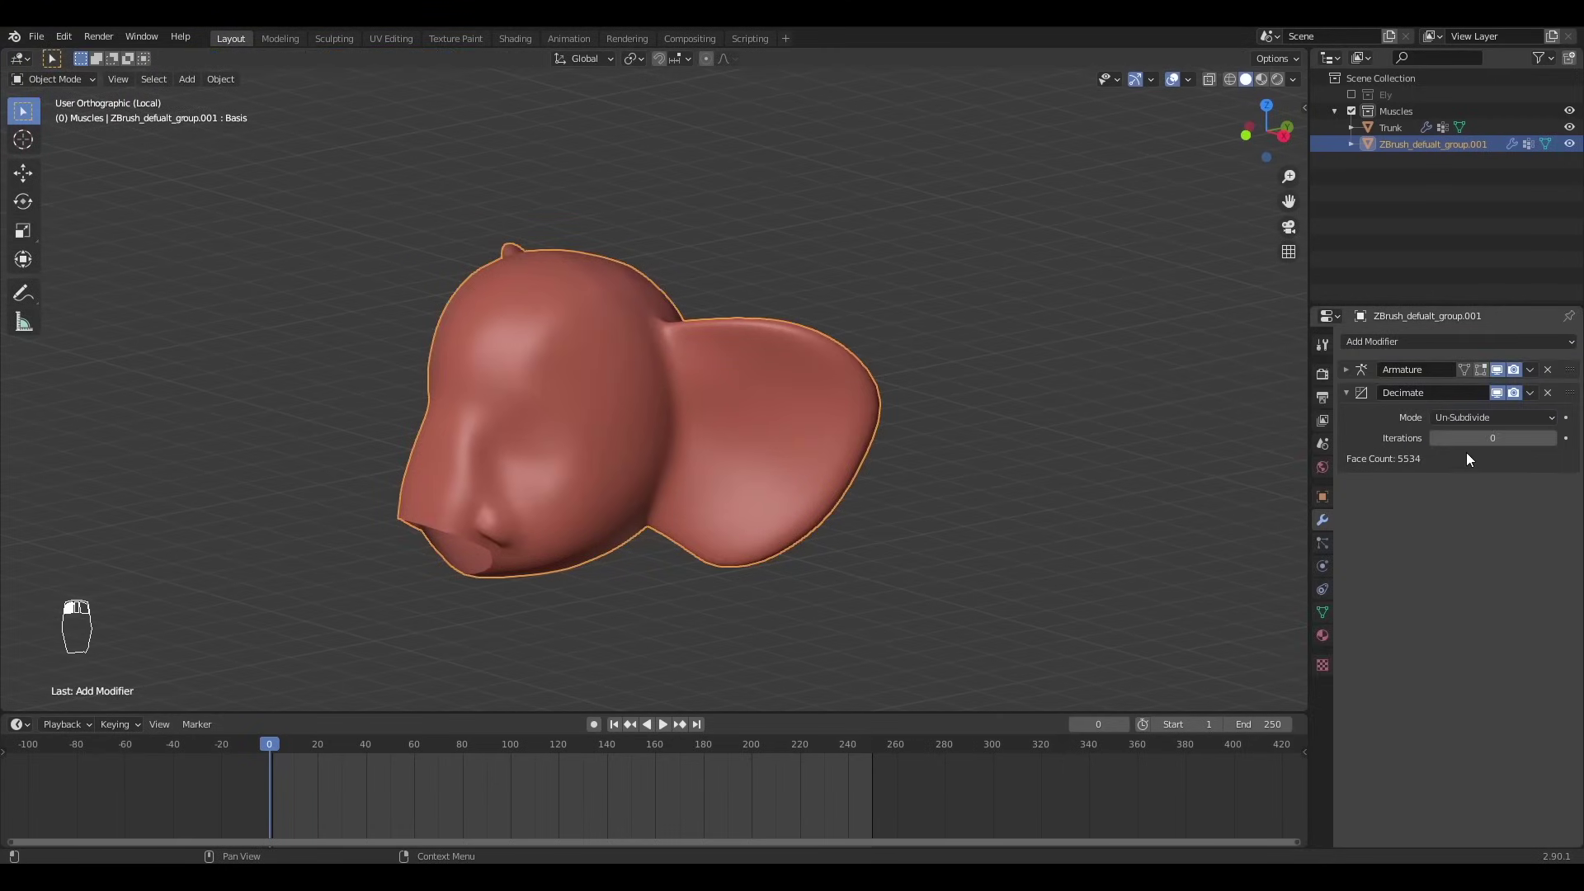
{"action": "left_click", "coordinate": [1550, 440]}
{"action": "key", "text": "ctrl+a"}
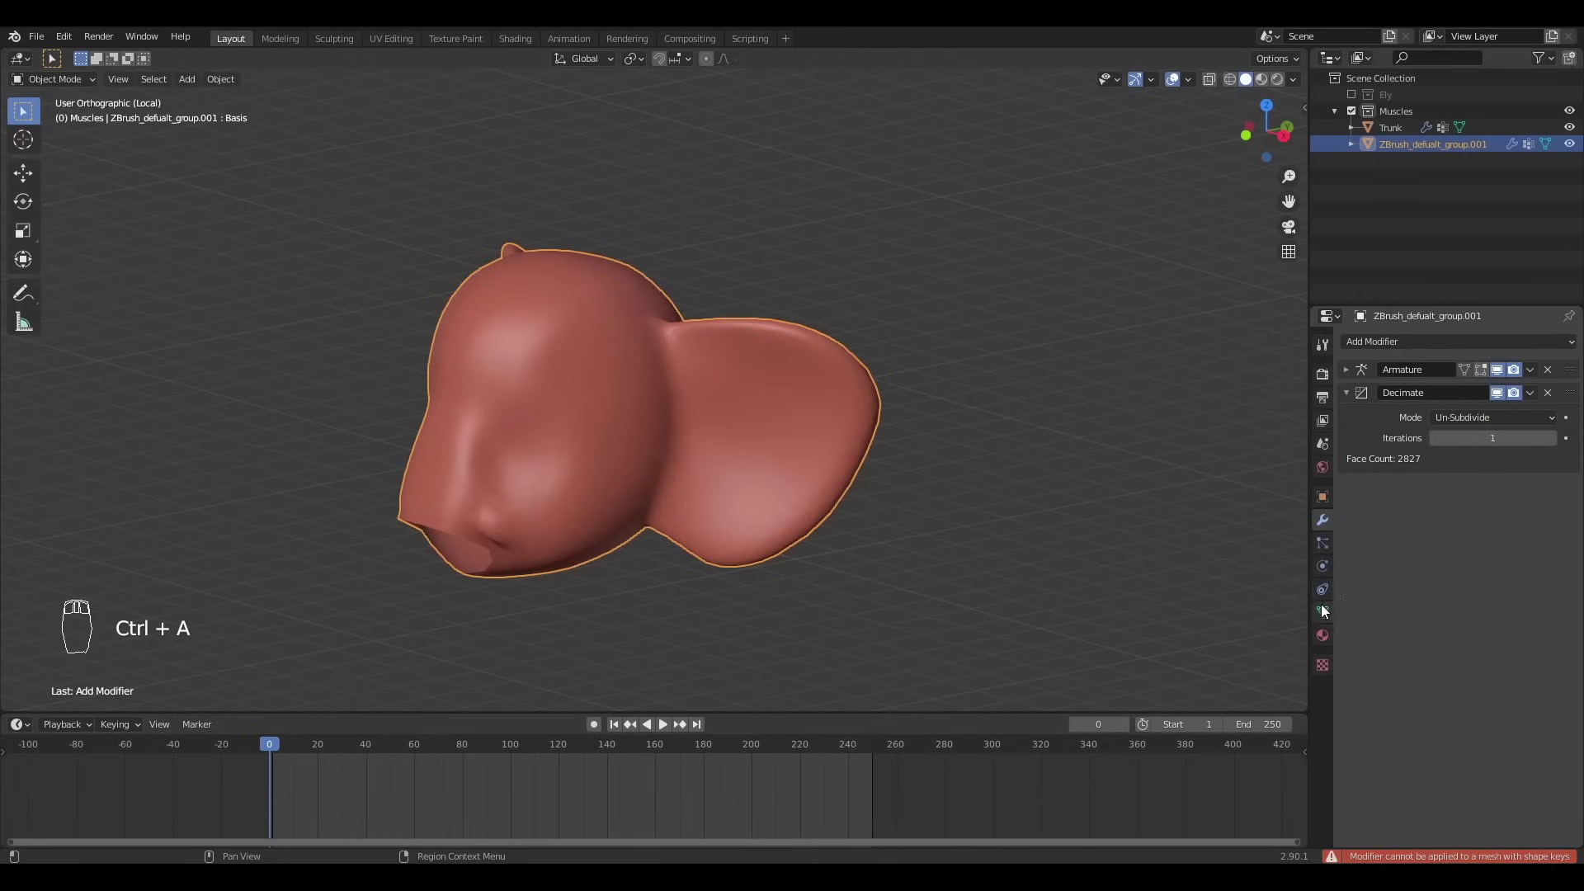
- Remove all shape keys from the head mesh and apply the Decimate modifier
{"action": "left_click", "coordinate": [1323, 611]}
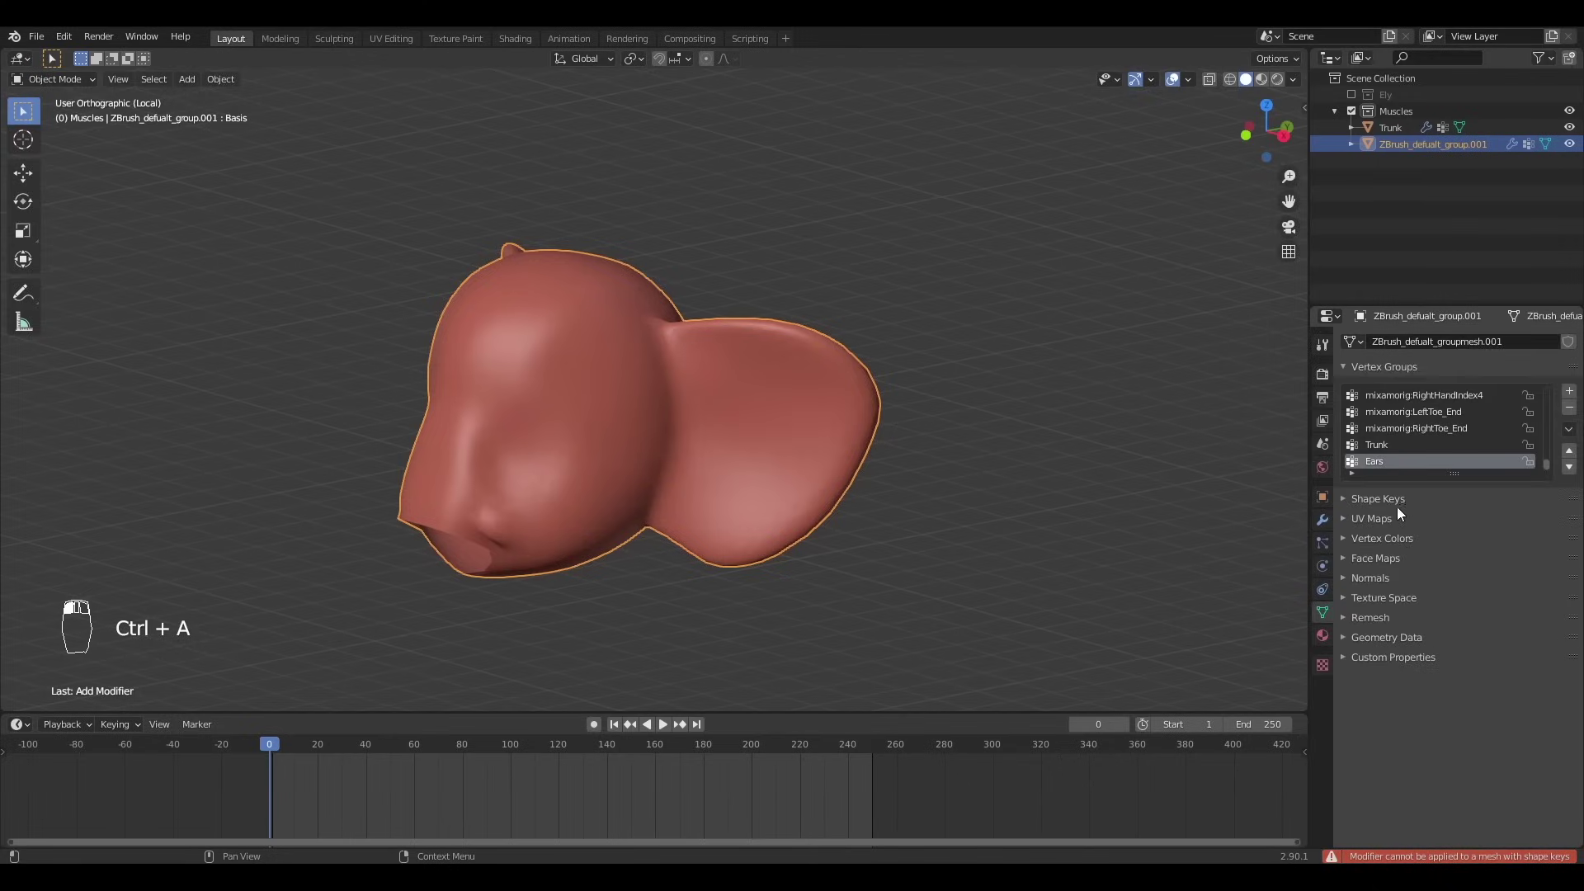
{"action": "left_click", "coordinate": [1376, 498]}
{"action": "double_click", "coordinate": [1569, 539]}
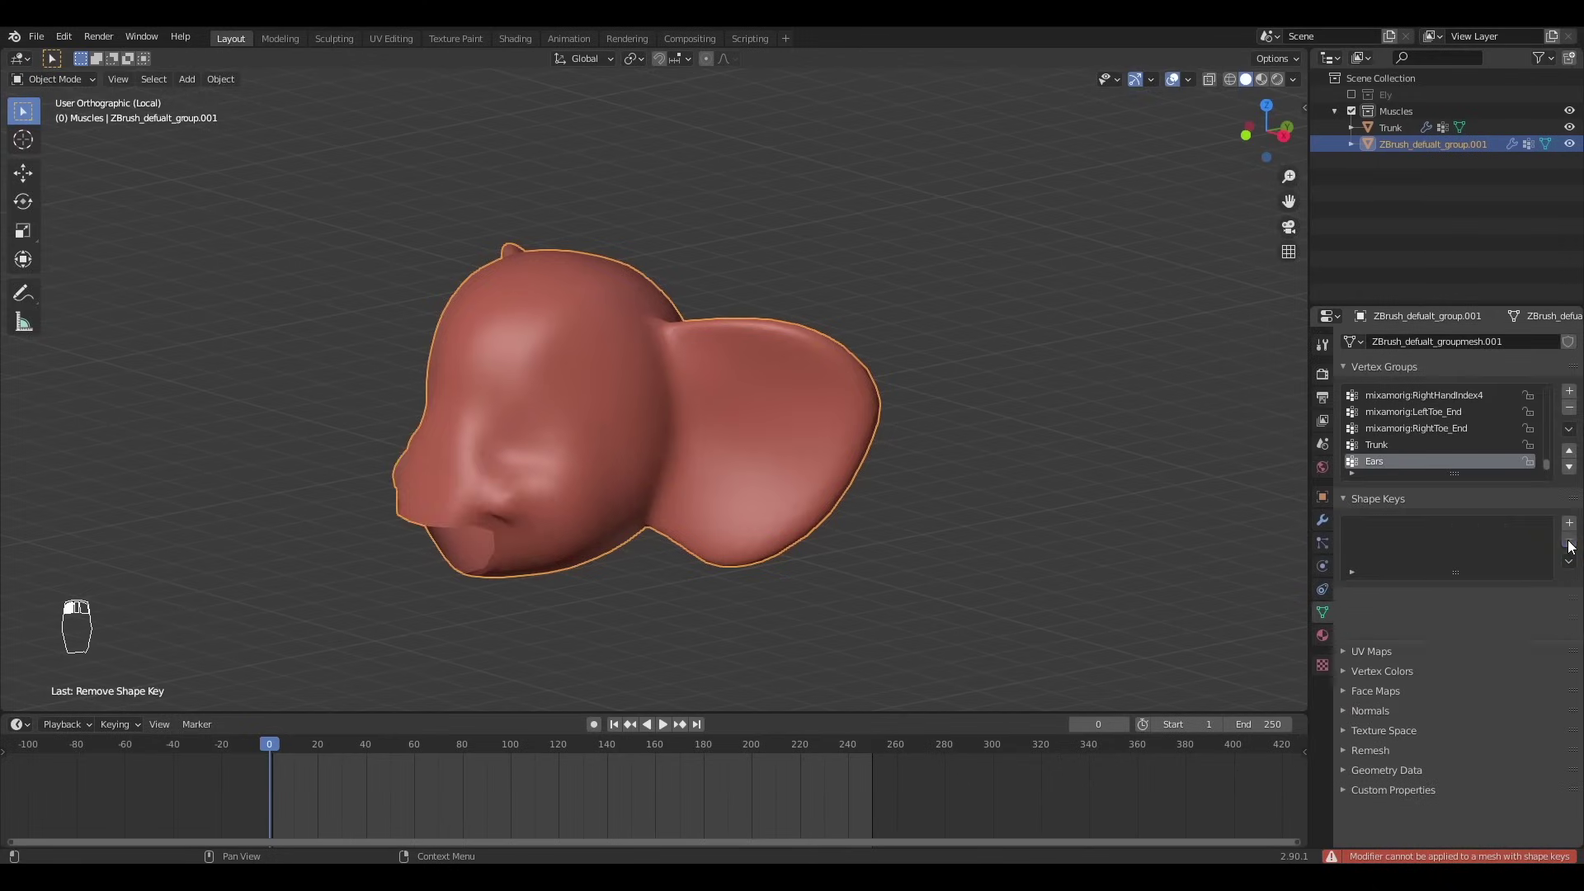
{"action": "left_click", "coordinate": [1323, 520]}
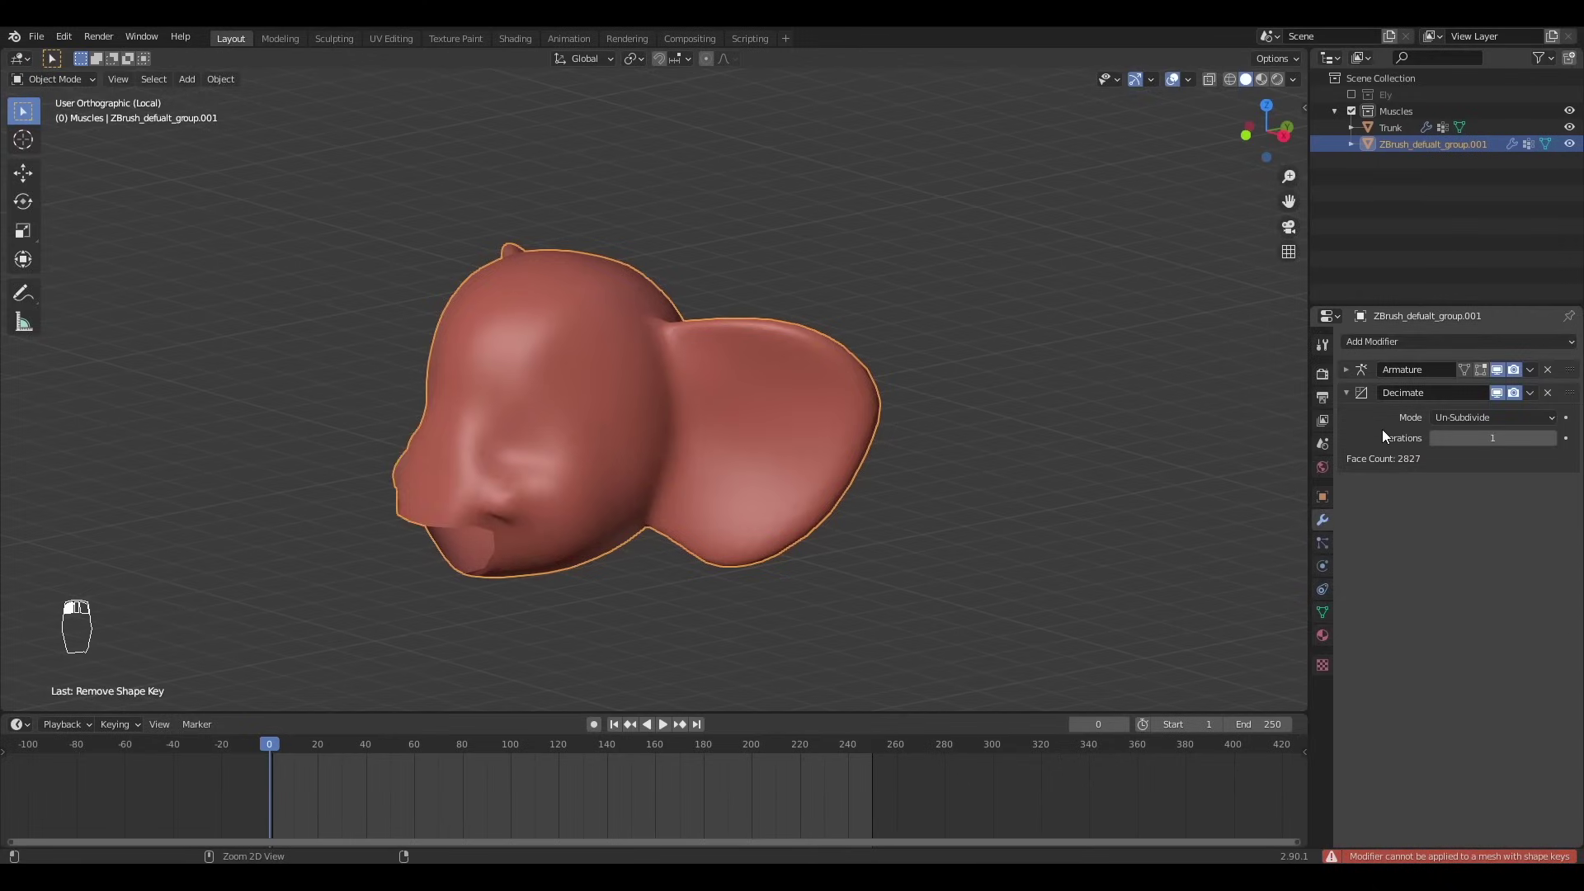
{"action": "key", "text": "ctrl+a"}
- Inspect the decimated topology of the head and ears in Edit Mode and deselect all faces
{"action": "key", "text": "Tab"}
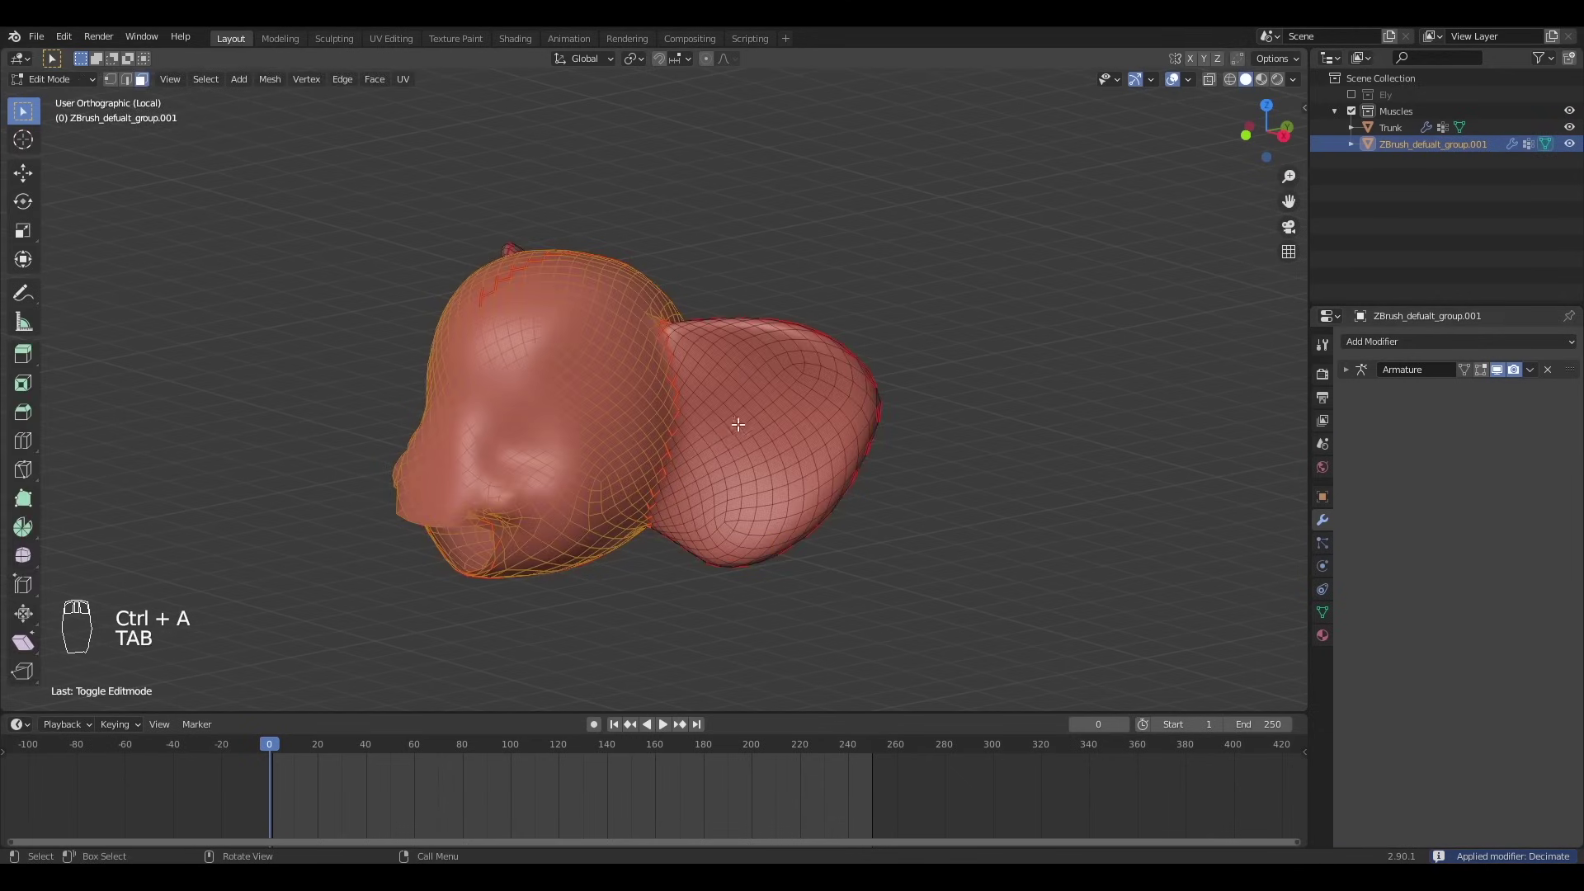
{"action": "key", "text": "Tab"}
{"action": "key", "text": "Tab"}
{"action": "key", "text": "Tab"}
{"action": "key", "text": "3"}
{"action": "key", "text": "Tab"}
{"action": "key", "text": "Tab"}
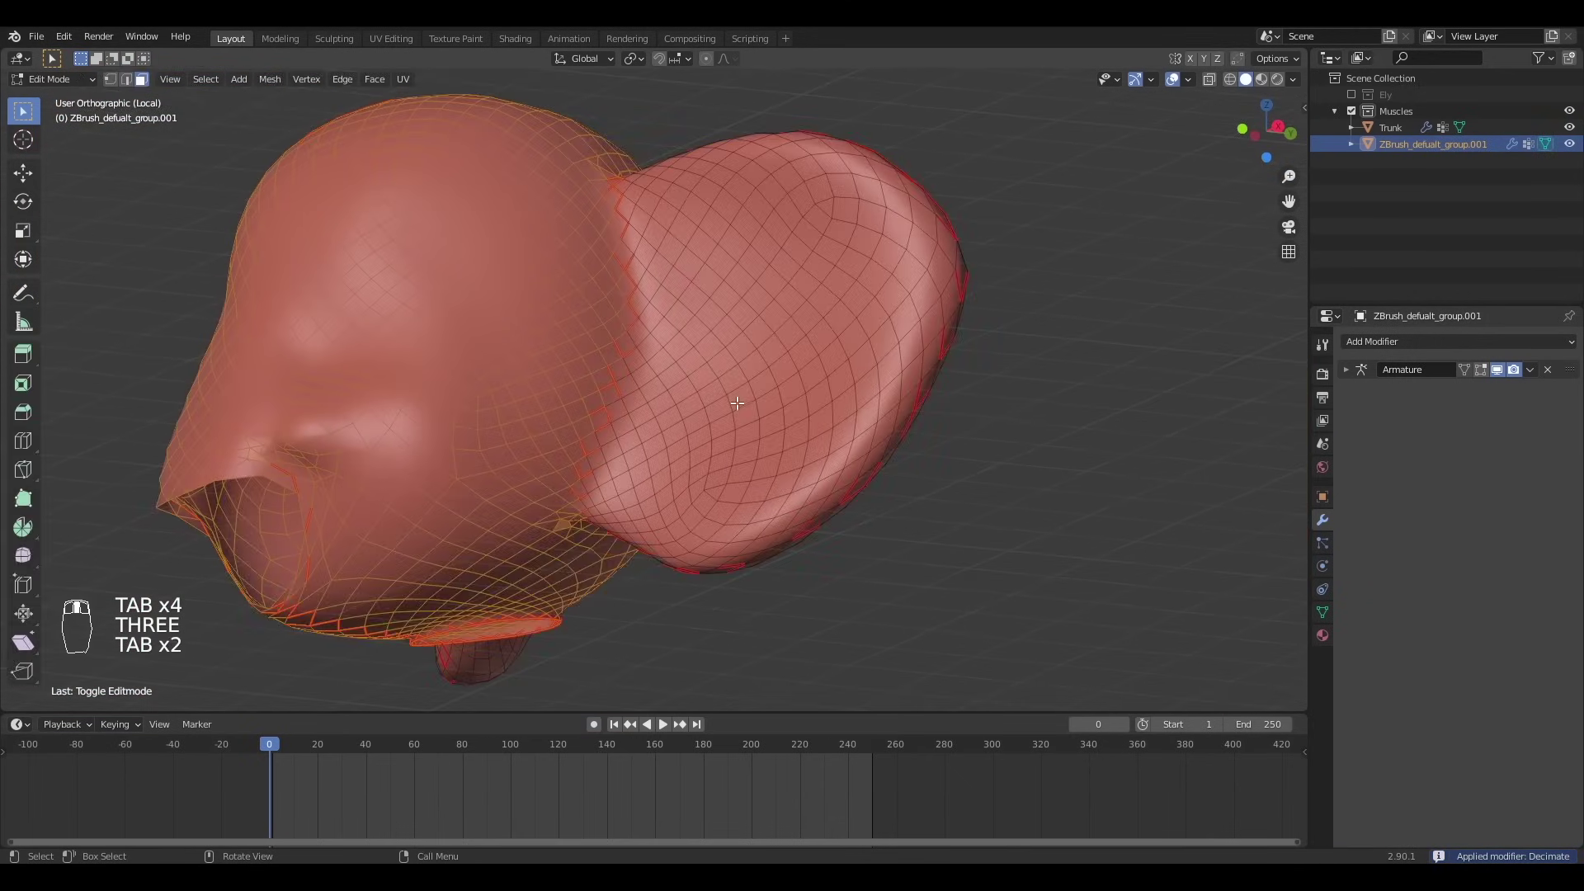
{"action": "key", "text": "alt+a"}
{"action": "key", "text": "Tab"}
- Blur the Ears group's weights along both ear seams in Weight Paint mode with a brush radius of about 44 px, and return to Object Mode
{"action": "left_click", "coordinate": [47, 78]}
{"action": "left_click", "coordinate": [64, 171]}
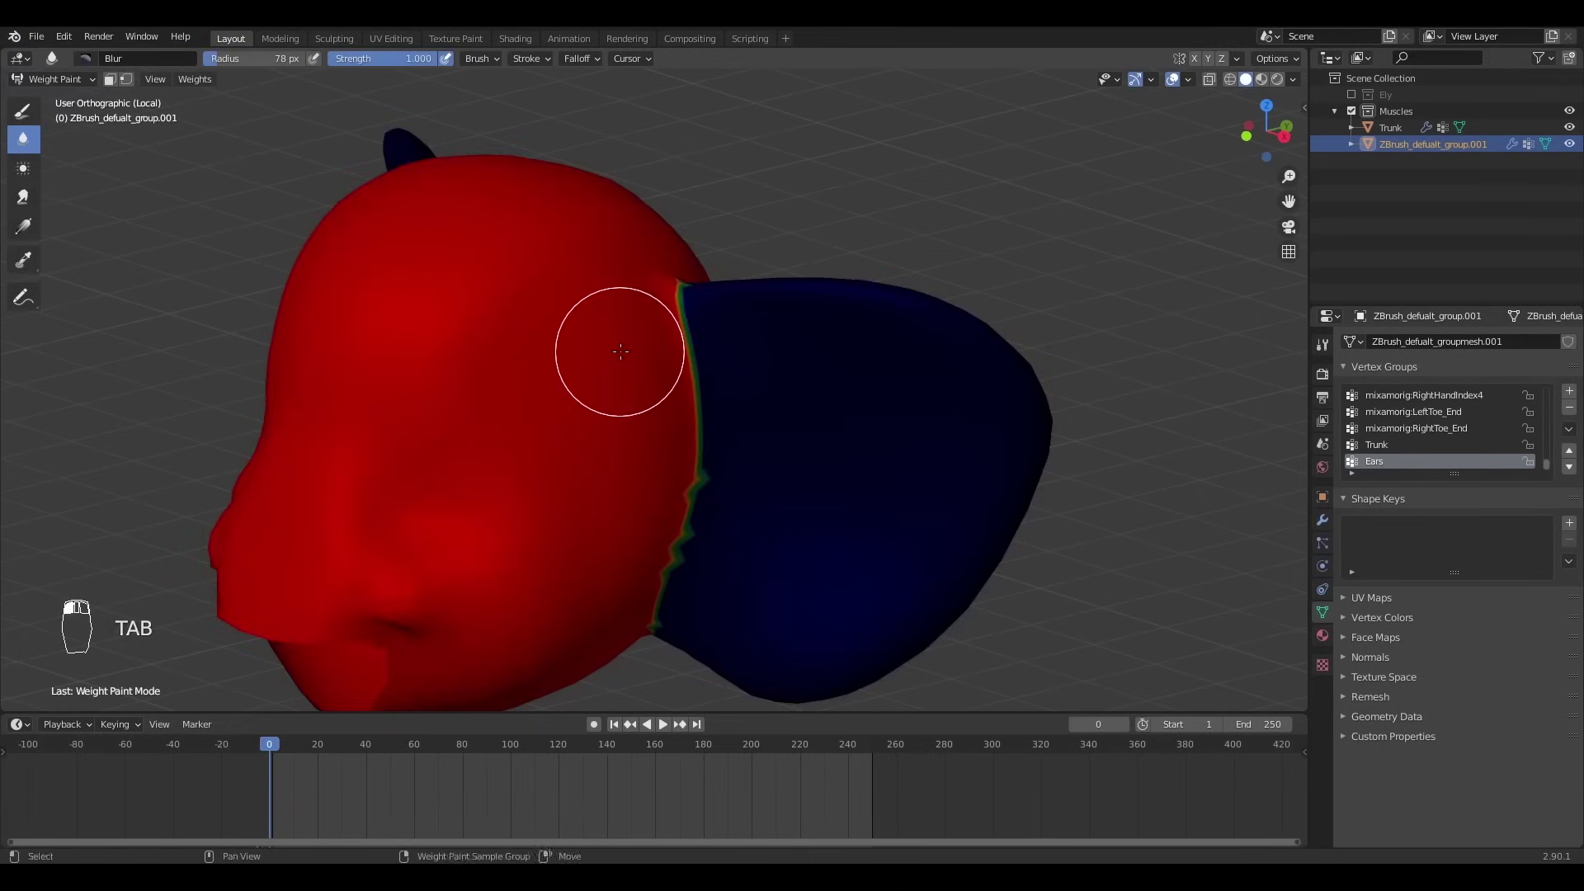
{"action": "key", "text": "f"}
{"action": "left_click", "coordinate": [690, 363]}
{"action": "middle_click_drag", "start_coordinate": [690, 364], "coordinate": [445, 308]}
{"action": "key", "text": "f"}
{"action": "left_click", "coordinate": [5, 192]}
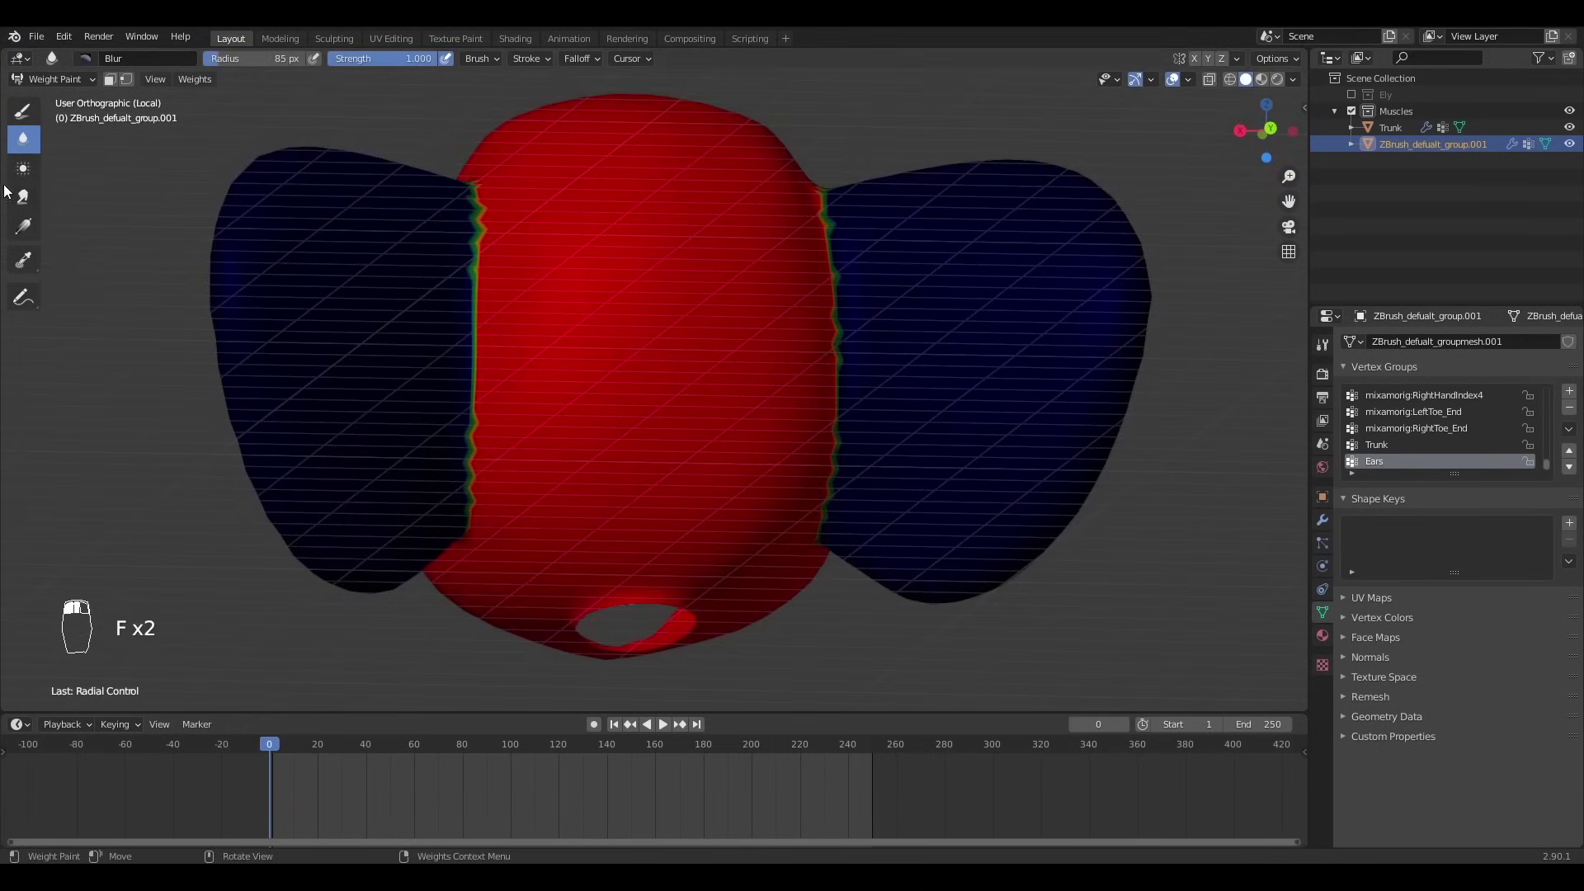
{"action": "left_click_drag", "start_coordinate": [462, 543], "coordinate": [455, 552]}
{"action": "middle_click_drag", "start_coordinate": [455, 551], "coordinate": [652, 578]}
{"action": "middle_click_drag", "start_coordinate": [559, 262], "coordinate": [619, 248]}
{"action": "mouse_move", "coordinate": [625, 248]}
{"action": "left_mouse_down"}
{"action": "mouse_move", "coordinate": [626, 400]}
{"action": "mouse_move", "coordinate": [582, 610]}
{"action": "left_mouse_up"}
{"action": "middle_click_drag", "start_coordinate": [582, 611], "coordinate": [578, 435]}
{"action": "middle_click_drag", "start_coordinate": [538, 322], "coordinate": [690, 348]}
{"action": "mouse_move", "coordinate": [505, 194]}
{"action": "left_mouse_down"}
{"action": "mouse_move", "coordinate": [474, 410]}
{"action": "mouse_move", "coordinate": [491, 495]}
{"action": "left_mouse_up"}
{"action": "middle_click_drag", "start_coordinate": [491, 495], "coordinate": [552, 272]}
{"action": "left_click_drag", "start_coordinate": [549, 273], "coordinate": [559, 421]}
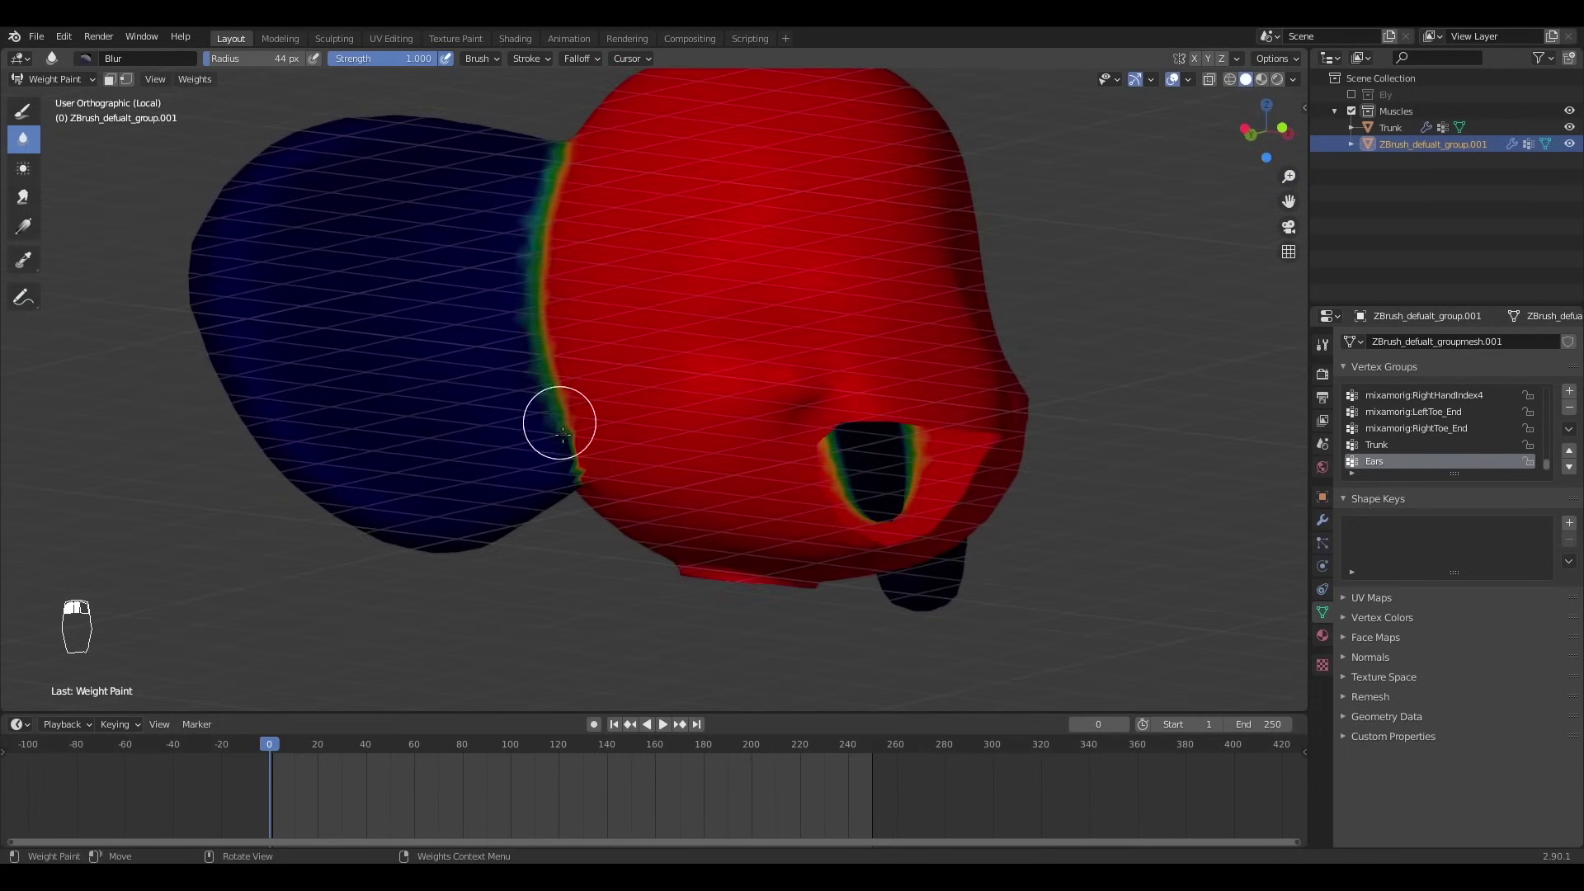
{"action": "middle_click_drag", "start_coordinate": [559, 421], "coordinate": [833, 248]}
{"action": "left_click_drag", "start_coordinate": [849, 177], "coordinate": [858, 360]}
{"action": "middle_click_drag", "start_coordinate": [858, 359], "coordinate": [932, 339]}
{"action": "left_click_drag", "start_coordinate": [871, 340], "coordinate": [851, 554]}
{"action": "middle_click_drag", "start_coordinate": [851, 554], "coordinate": [857, 483]}
{"action": "left_click_drag", "start_coordinate": [857, 482], "coordinate": [893, 555]}
{"action": "mouse_move", "coordinate": [893, 556]}
{"action": "middle_mouse_down"}
{"action": "mouse_move", "coordinate": [643, 594]}
{"action": "mouse_move", "coordinate": [627, 627]}
{"action": "middle_mouse_up"}
{"action": "left_click", "coordinate": [47, 83]}
{"action": "left_click", "coordinate": [51, 100]}
- Rename the head mesh Ears and enable Cloth physics with tension, compression and shear at 30 stiffness and 25 damping, and bending stiffness 50
{"action": "mouse_move", "coordinate": [825, 239]}
{"action": "middle_mouse_down"}
{"action": "mouse_move", "coordinate": [637, 300]}
{"action": "mouse_move", "coordinate": [641, 274]}
{"action": "middle_mouse_up"}
{"action": "scroll", "coordinate": [702, 279], "scroll_direction": "down", "scroll_amount": 3}
{"action": "key", "text": "z"}
{"action": "scroll", "coordinate": [761, 281], "scroll_direction": "up", "scroll_amount": 2}
{"action": "key", "text": "alt+a"}
{"action": "left_click", "coordinate": [817, 309]}
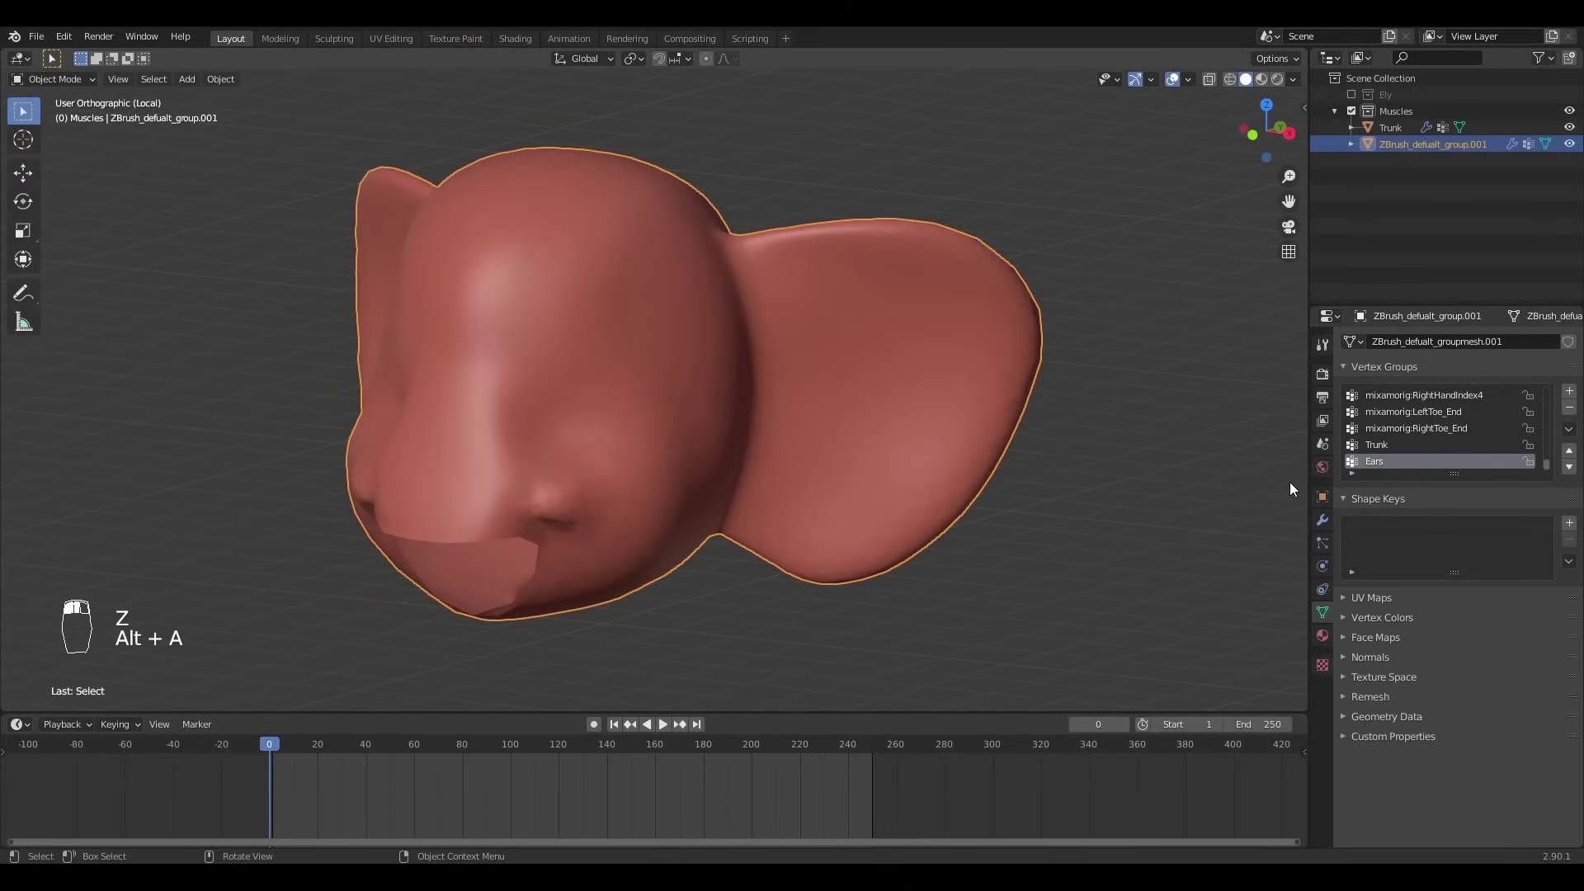
{"action": "left_click", "coordinate": [1324, 567]}
{"action": "left_click", "coordinate": [1401, 400]}
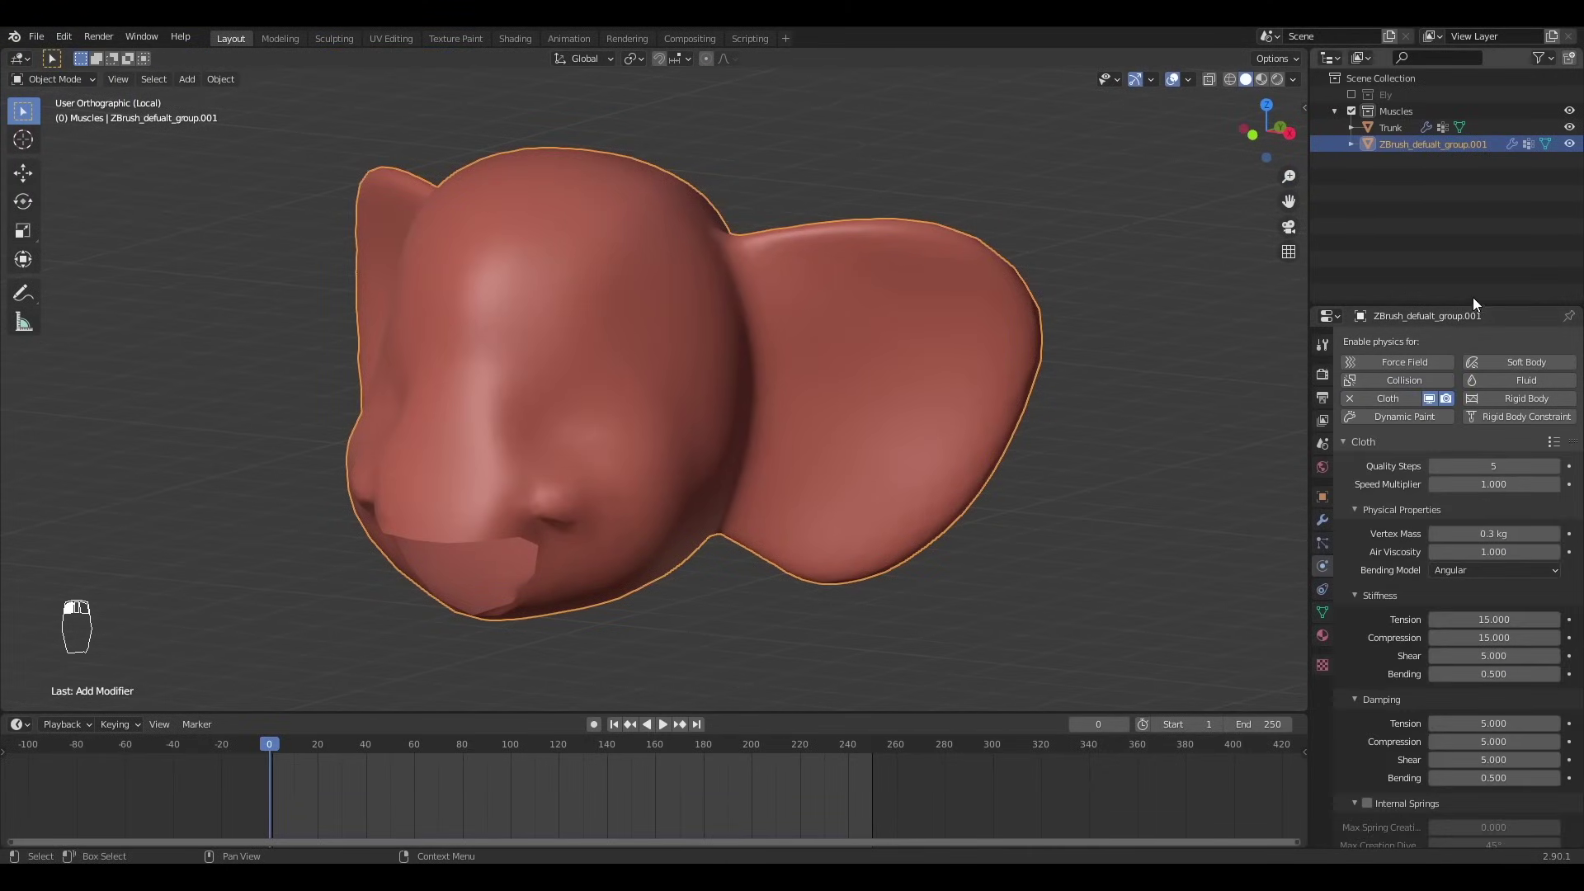
{"action": "left_click_drag", "start_coordinate": [1474, 303], "coordinate": [1444, 147]}
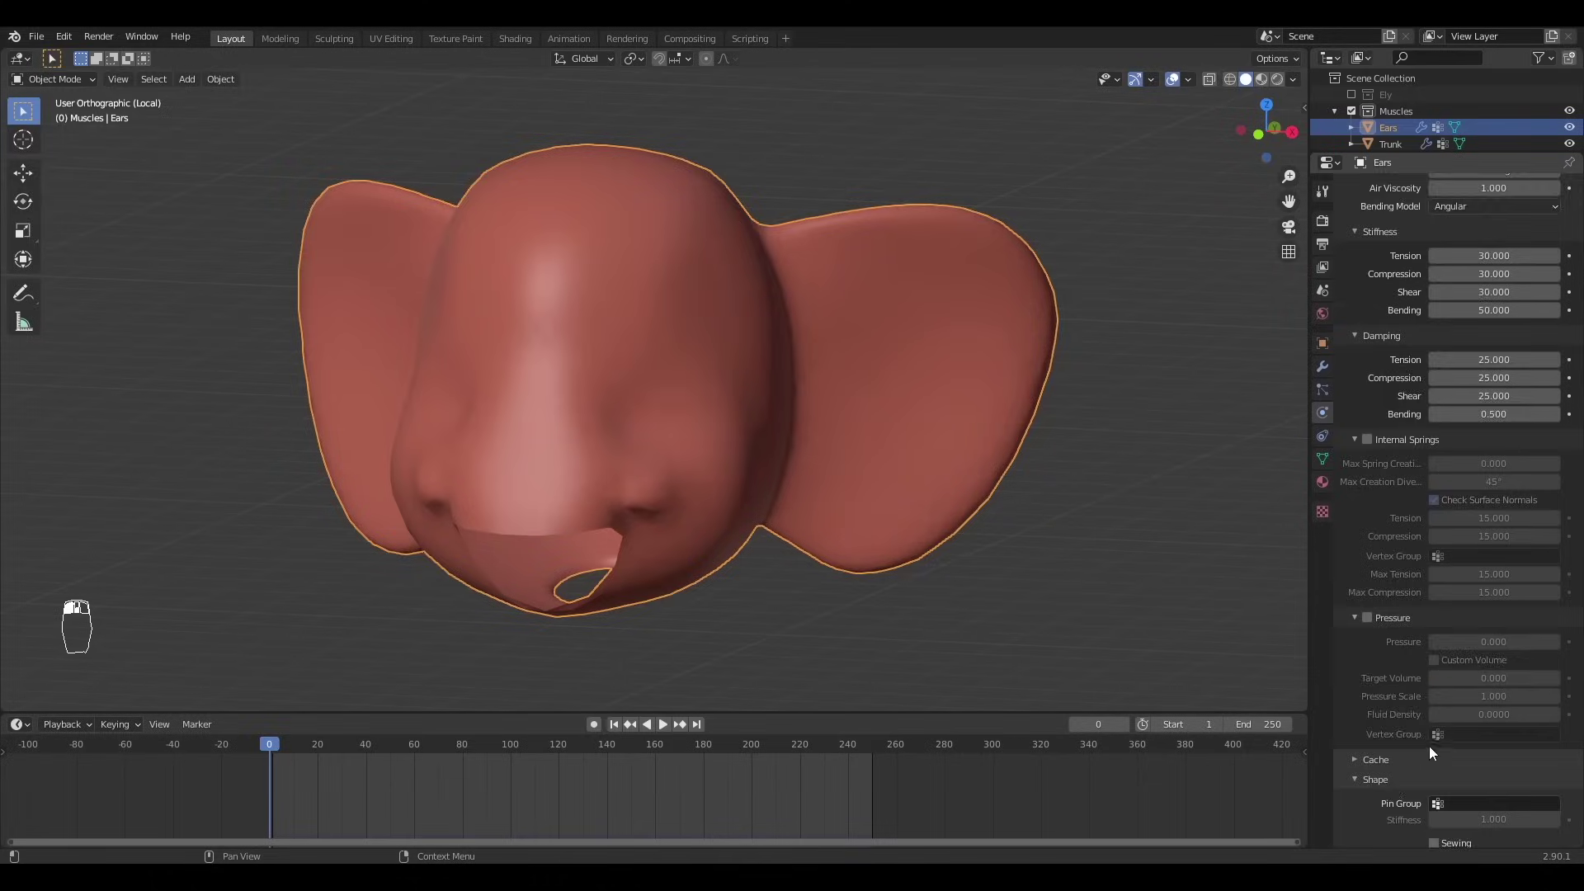
- Use the Ears vertex group as the cloth's pin group and bake the simulation cache for frames 1 to 250
{"action": "scroll", "coordinate": [1429, 746], "scroll_direction": "down", "scroll_amount": 3}
{"action": "left_click", "coordinate": [1473, 675]}
{"action": "left_click", "coordinate": [1444, 716]}
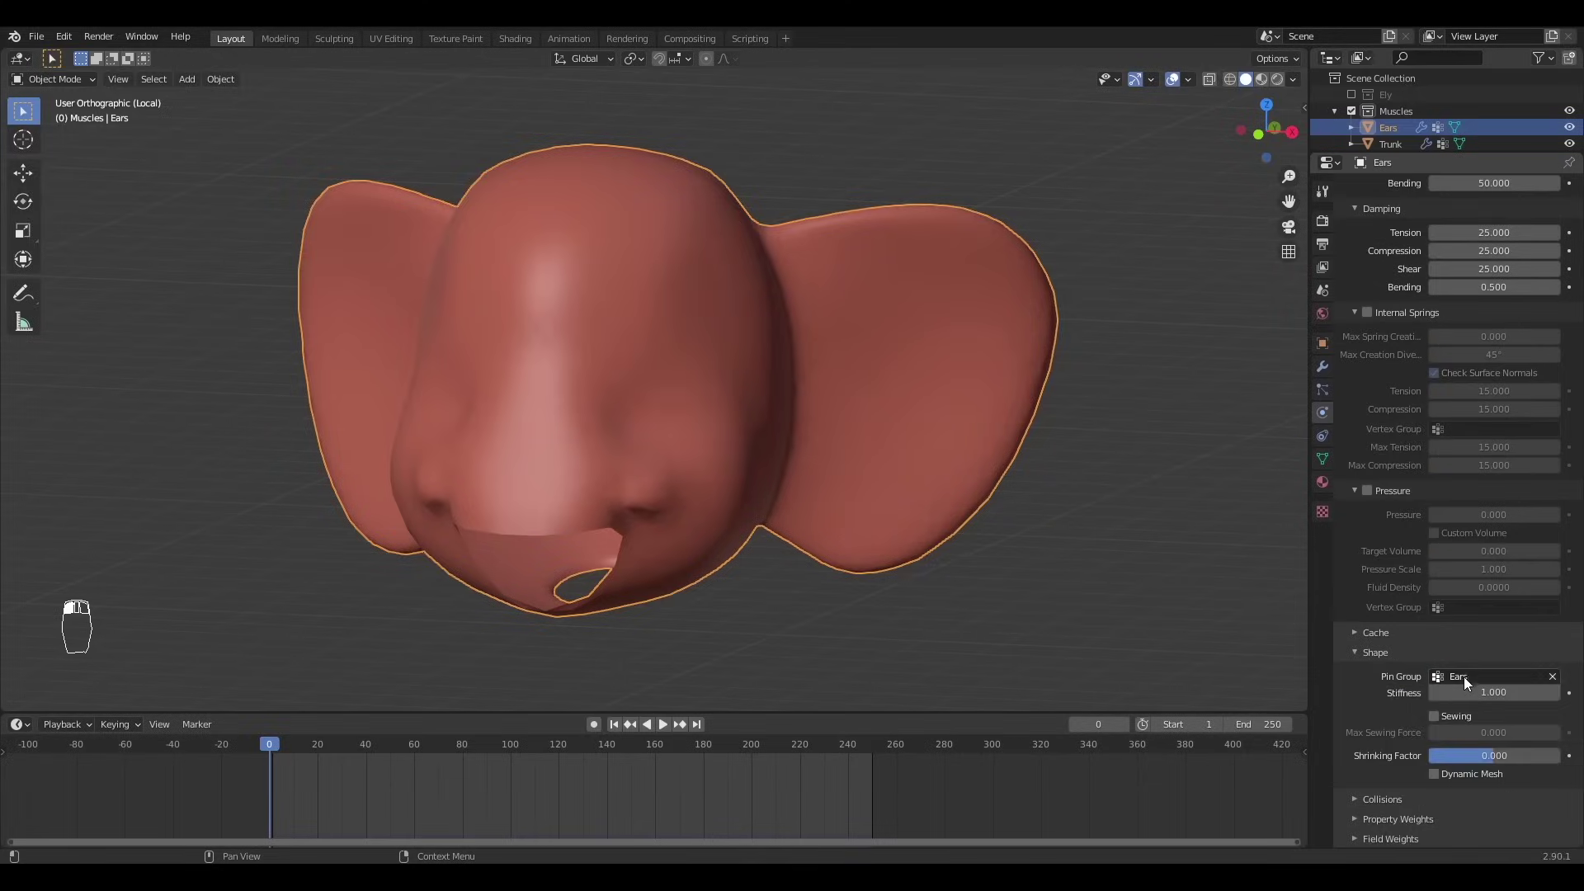
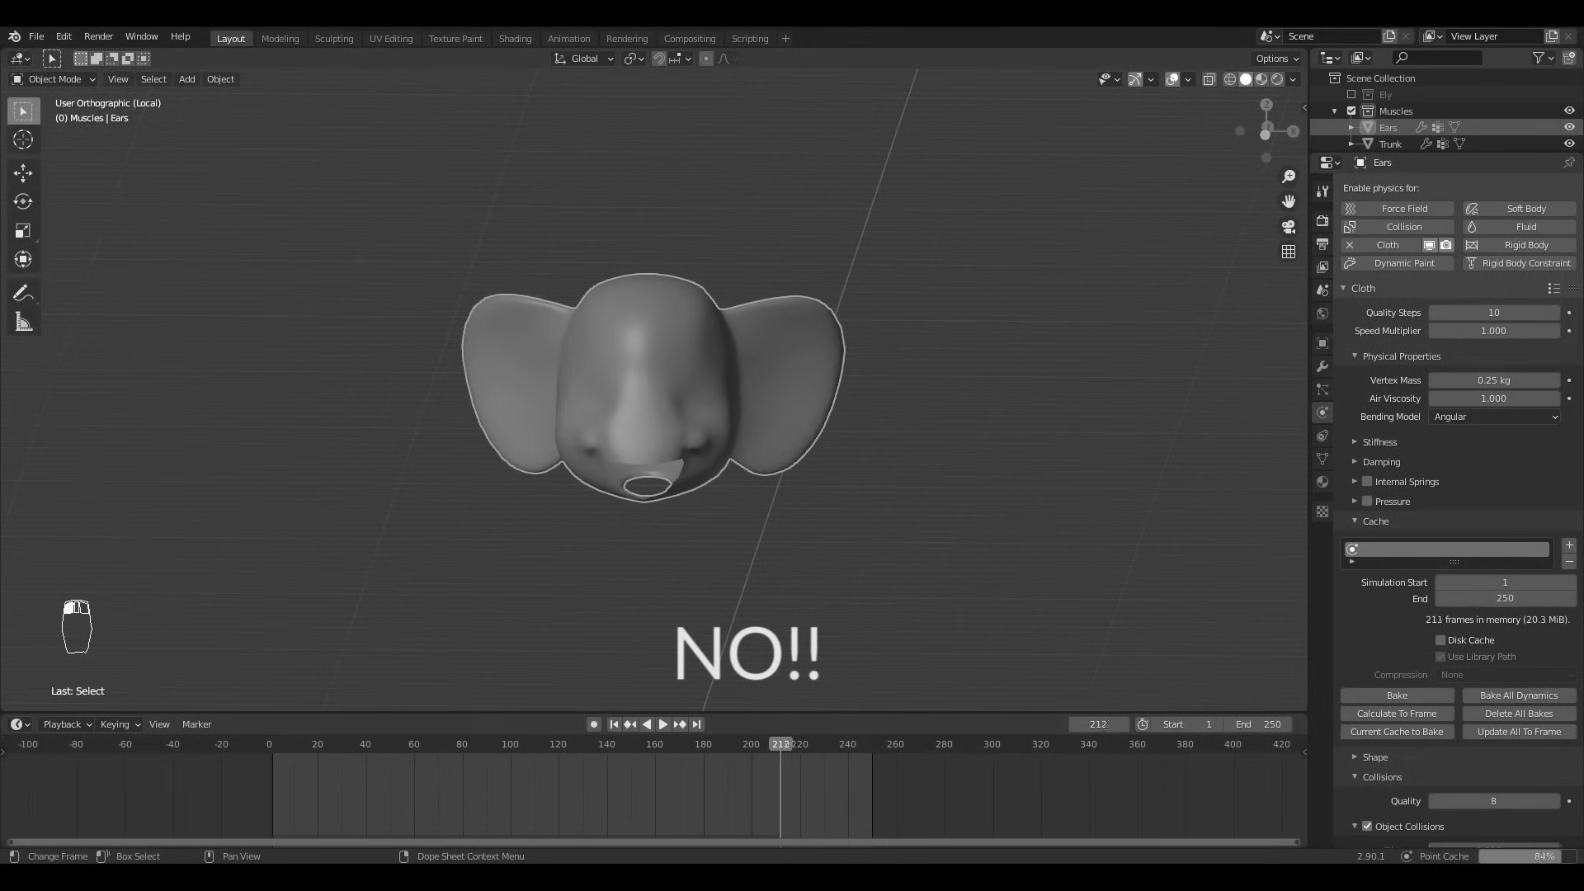
- Deselect everything and play back the baked cloth simulation to check how the ears move
{"action": "key", "text": "space"}
{"action": "key", "text": "alt+a"}
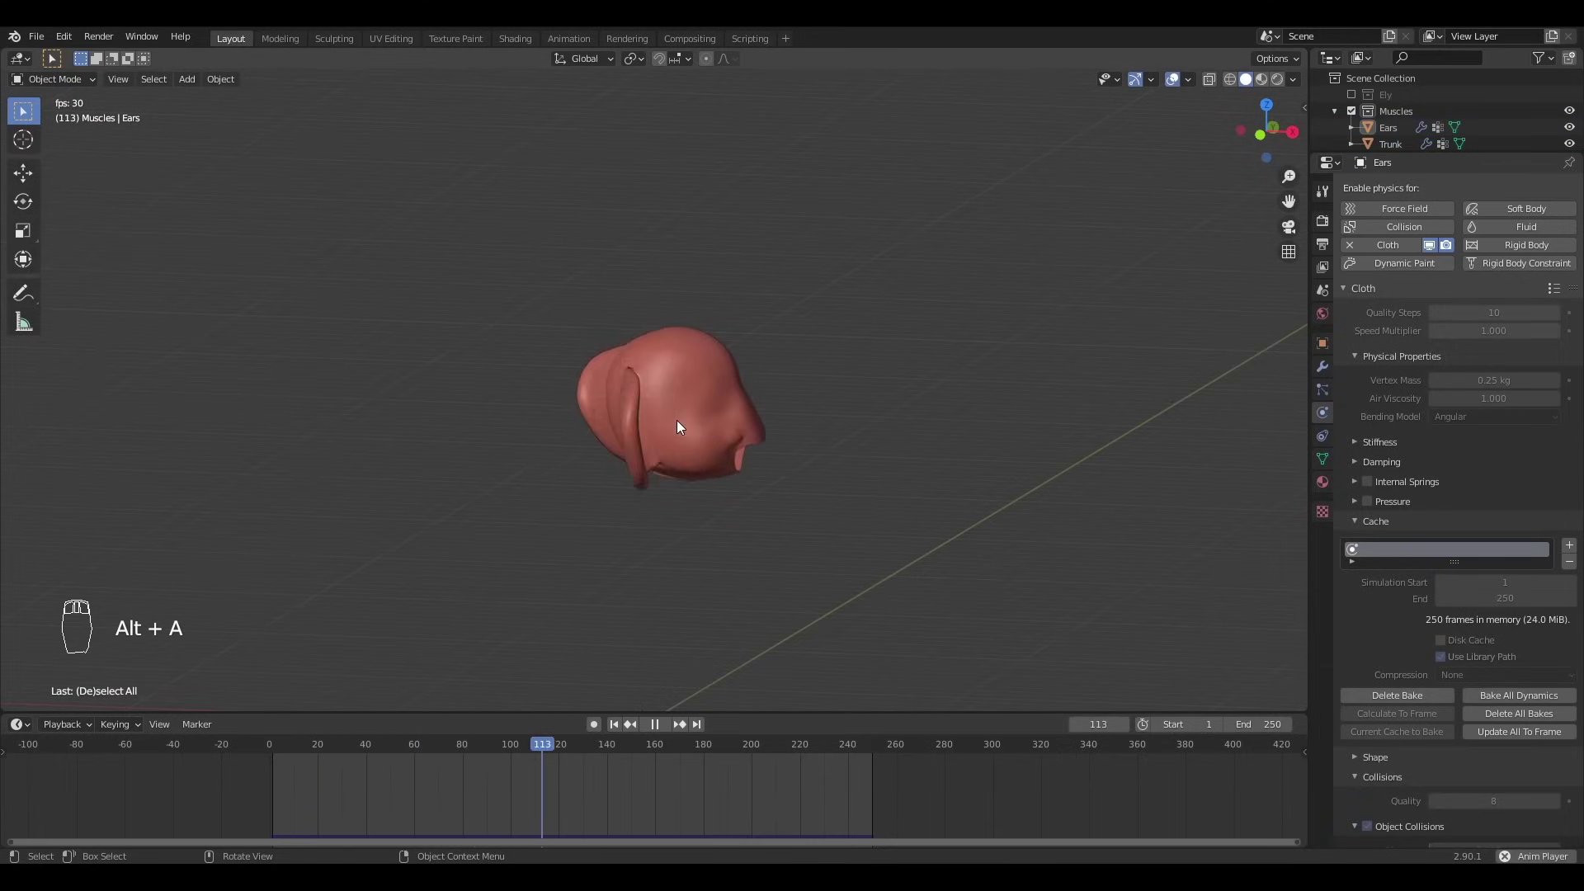
{"action": "key", "text": "space"}
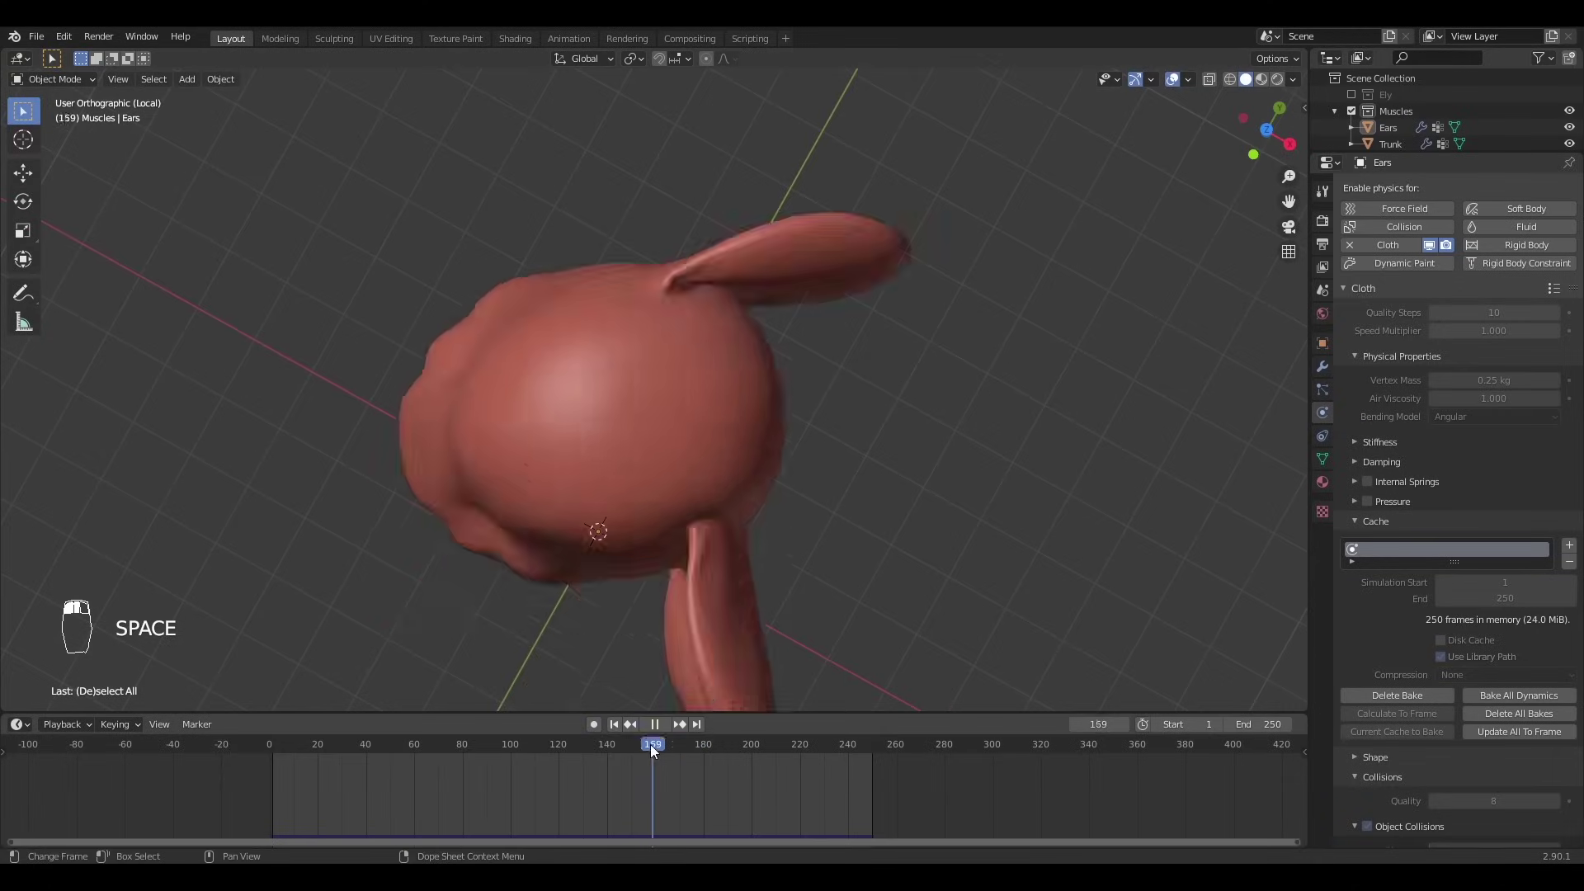
- Scrub through the baked ear simulation from several viewing angles and go back to frame 0
{"action": "middle_click_drag", "start_coordinate": [598, 531], "coordinate": [471, 495]}
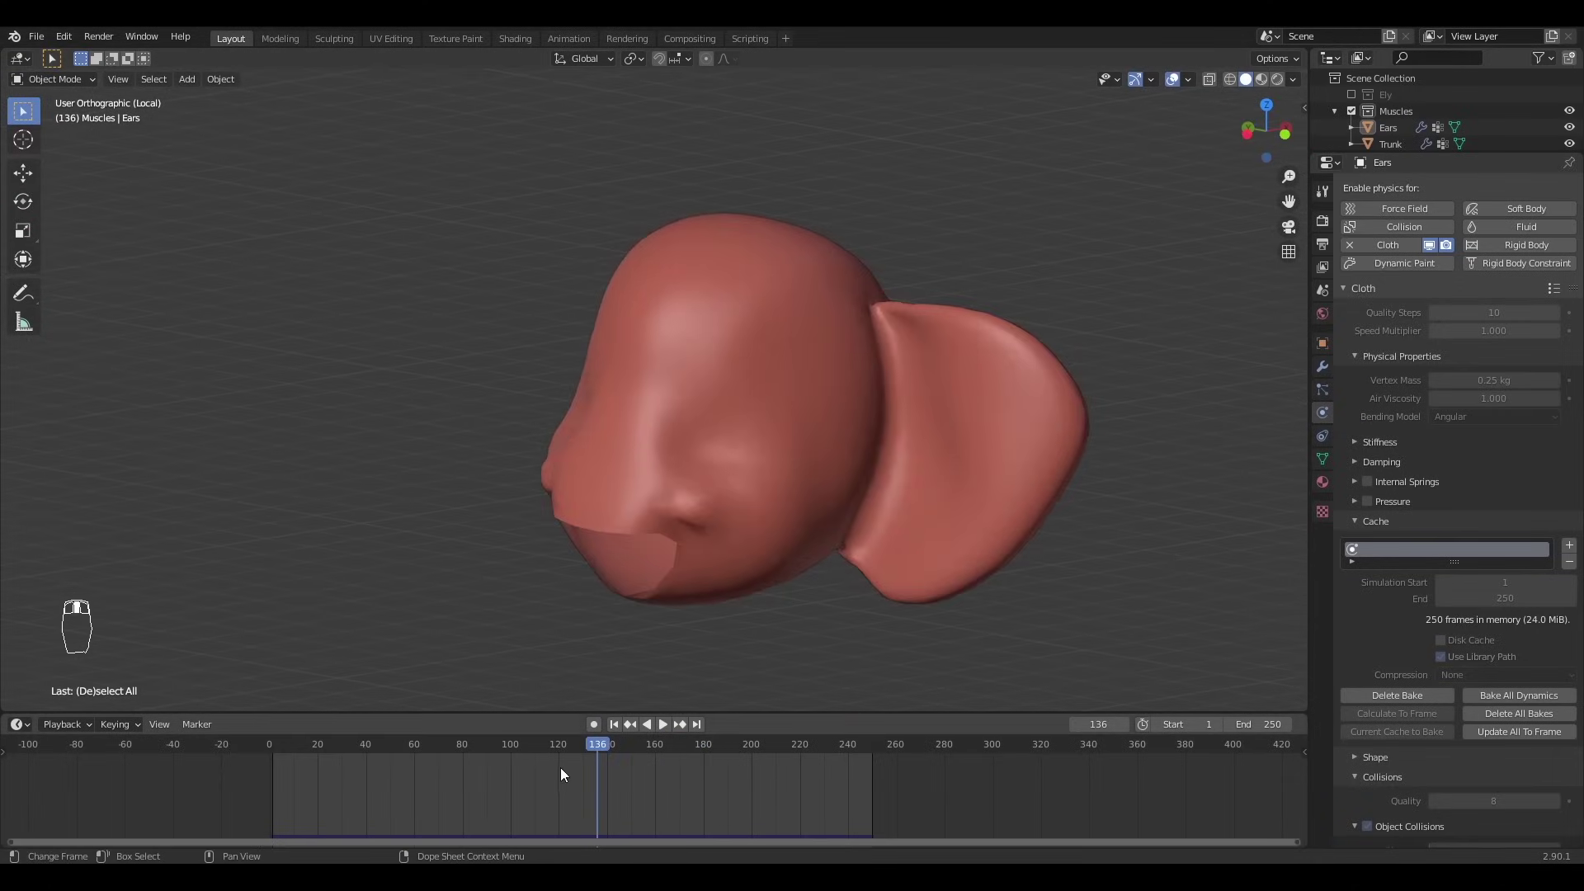
{"action": "mouse_move", "coordinate": [545, 747]}
{"action": "left_mouse_down"}
{"action": "mouse_move", "coordinate": [481, 755]}
{"action": "mouse_move", "coordinate": [526, 761]}
{"action": "left_mouse_up"}
{"action": "mouse_move", "coordinate": [643, 529]}
{"action": "middle_mouse_down"}
{"action": "mouse_move", "coordinate": [687, 464]}
{"action": "mouse_move", "coordinate": [652, 513]}
{"action": "middle_mouse_up"}
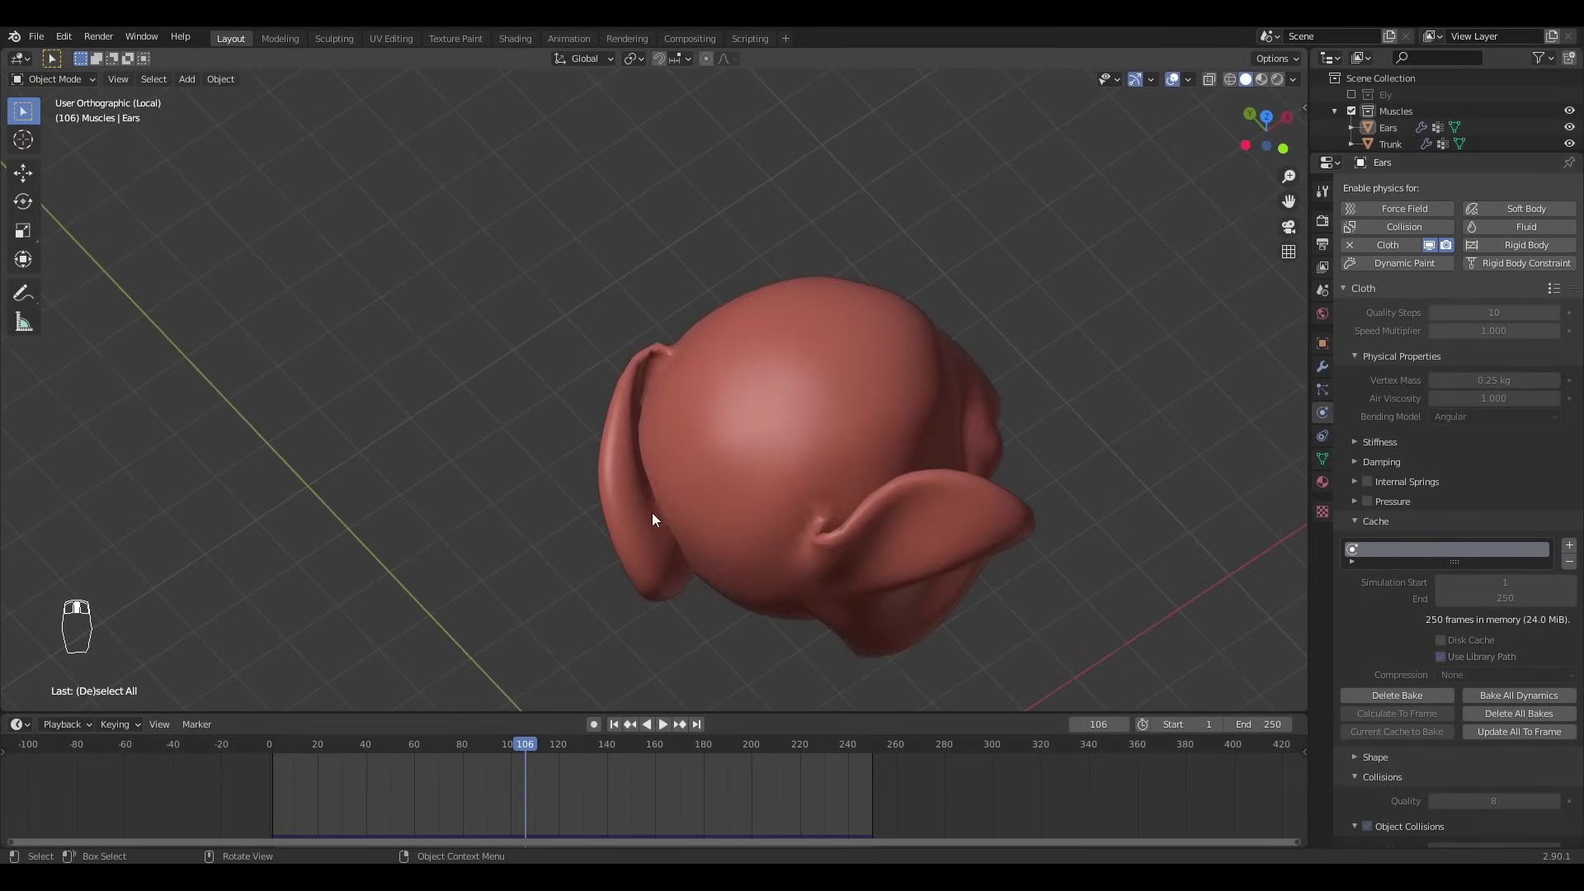
{"action": "left_click_drag", "start_coordinate": [525, 745], "coordinate": [269, 744]}
{"action": "middle_click_drag", "start_coordinate": [636, 552], "coordinate": [704, 407]}
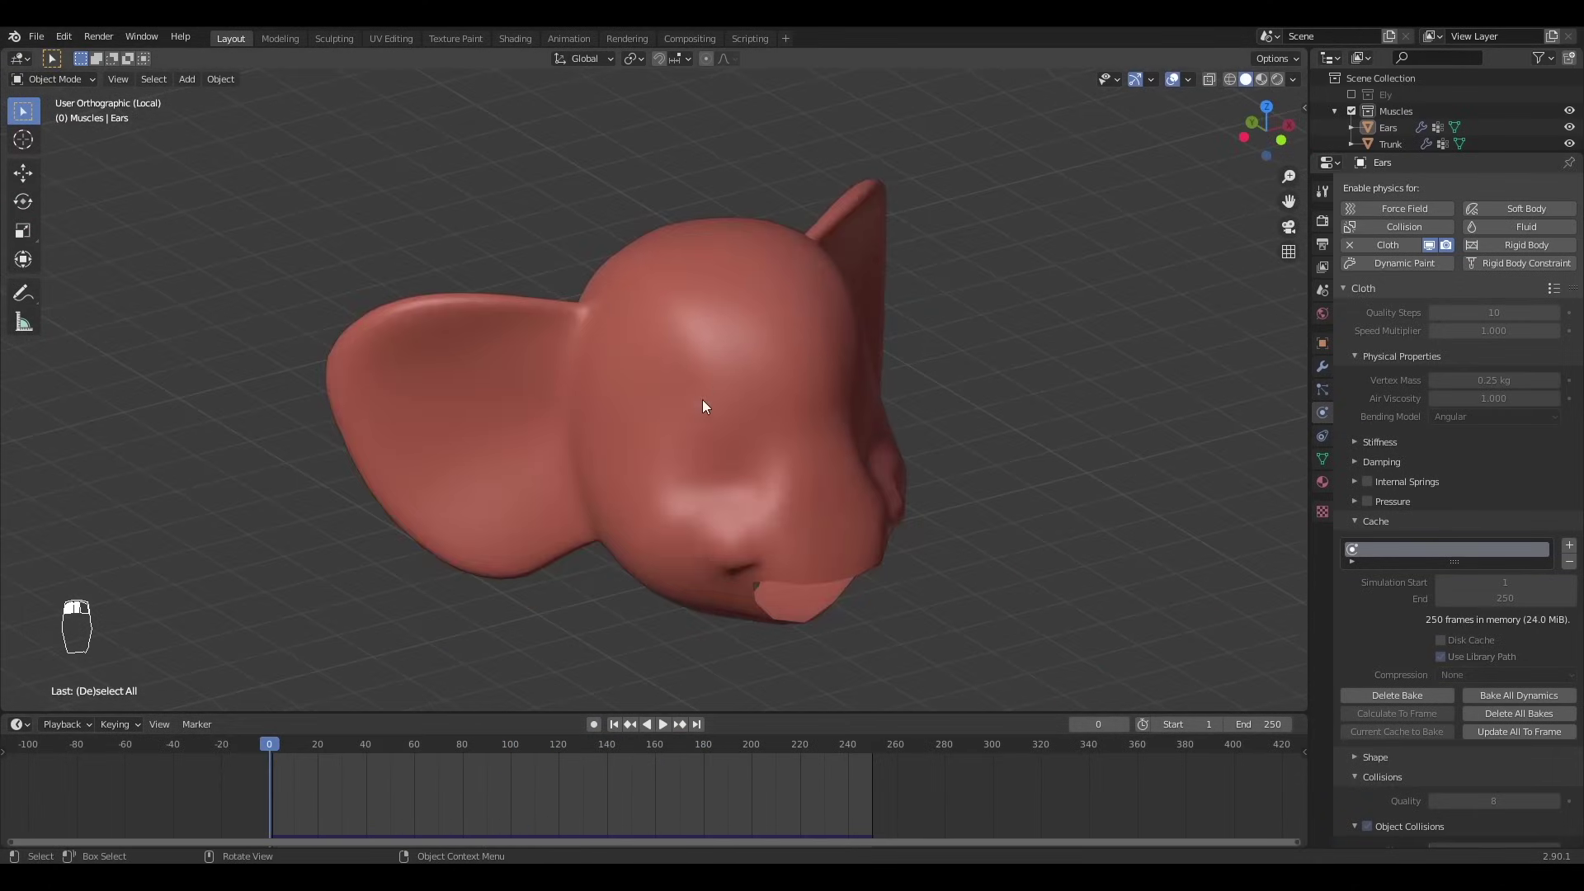
- Include the Ely collection in the view layer and exclude the Muscles collection
{"action": "left_click", "coordinate": [761, 377]}
{"action": "left_click", "coordinate": [1353, 94]}
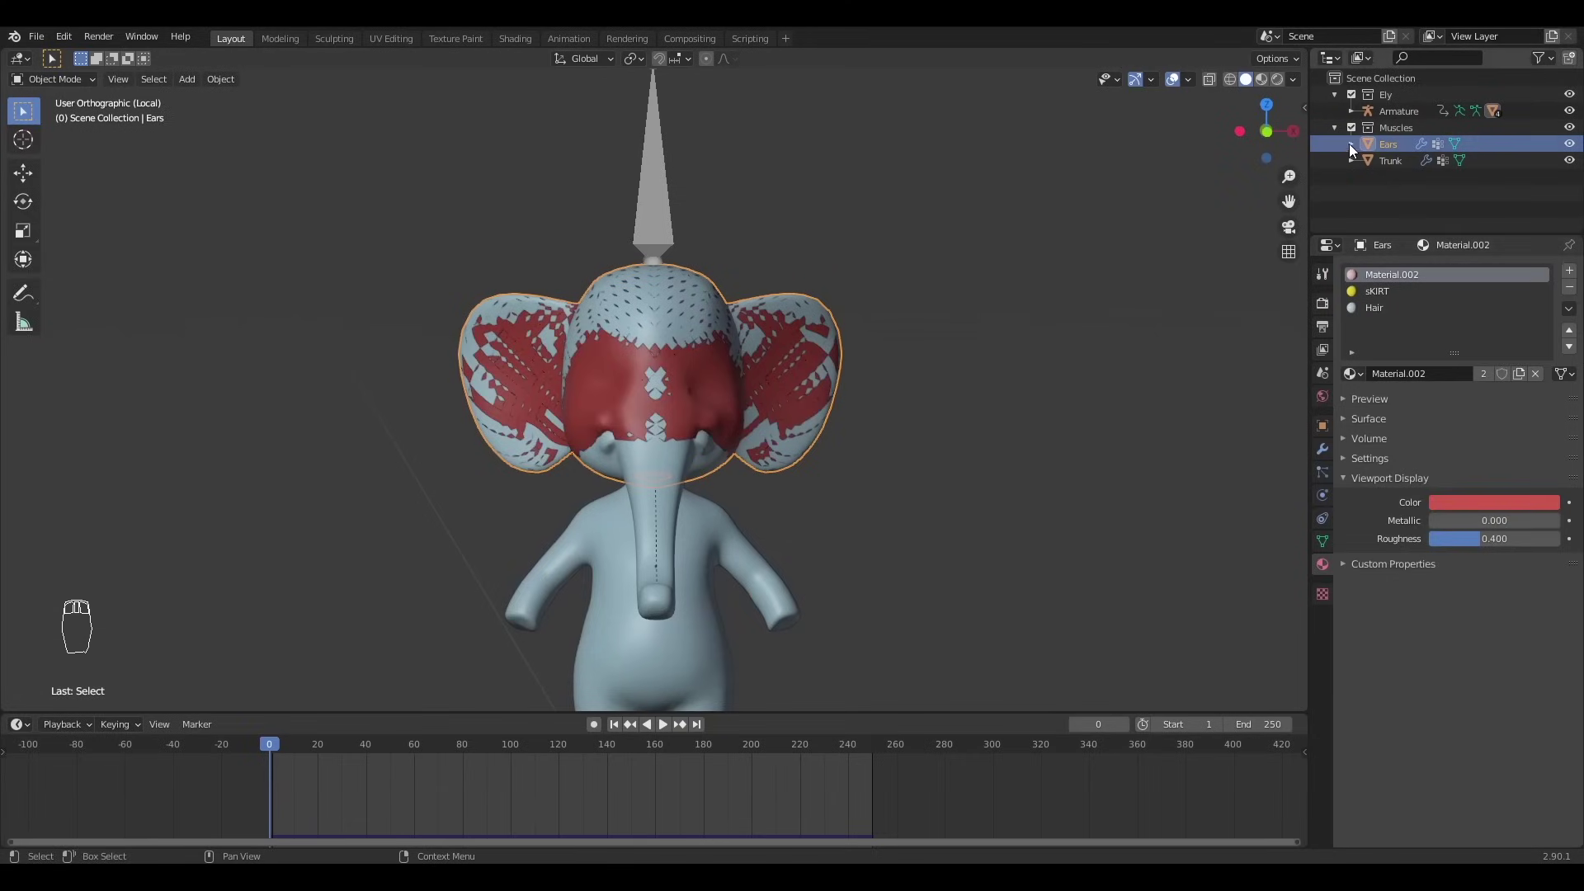
{"action": "left_click", "coordinate": [1352, 128]}
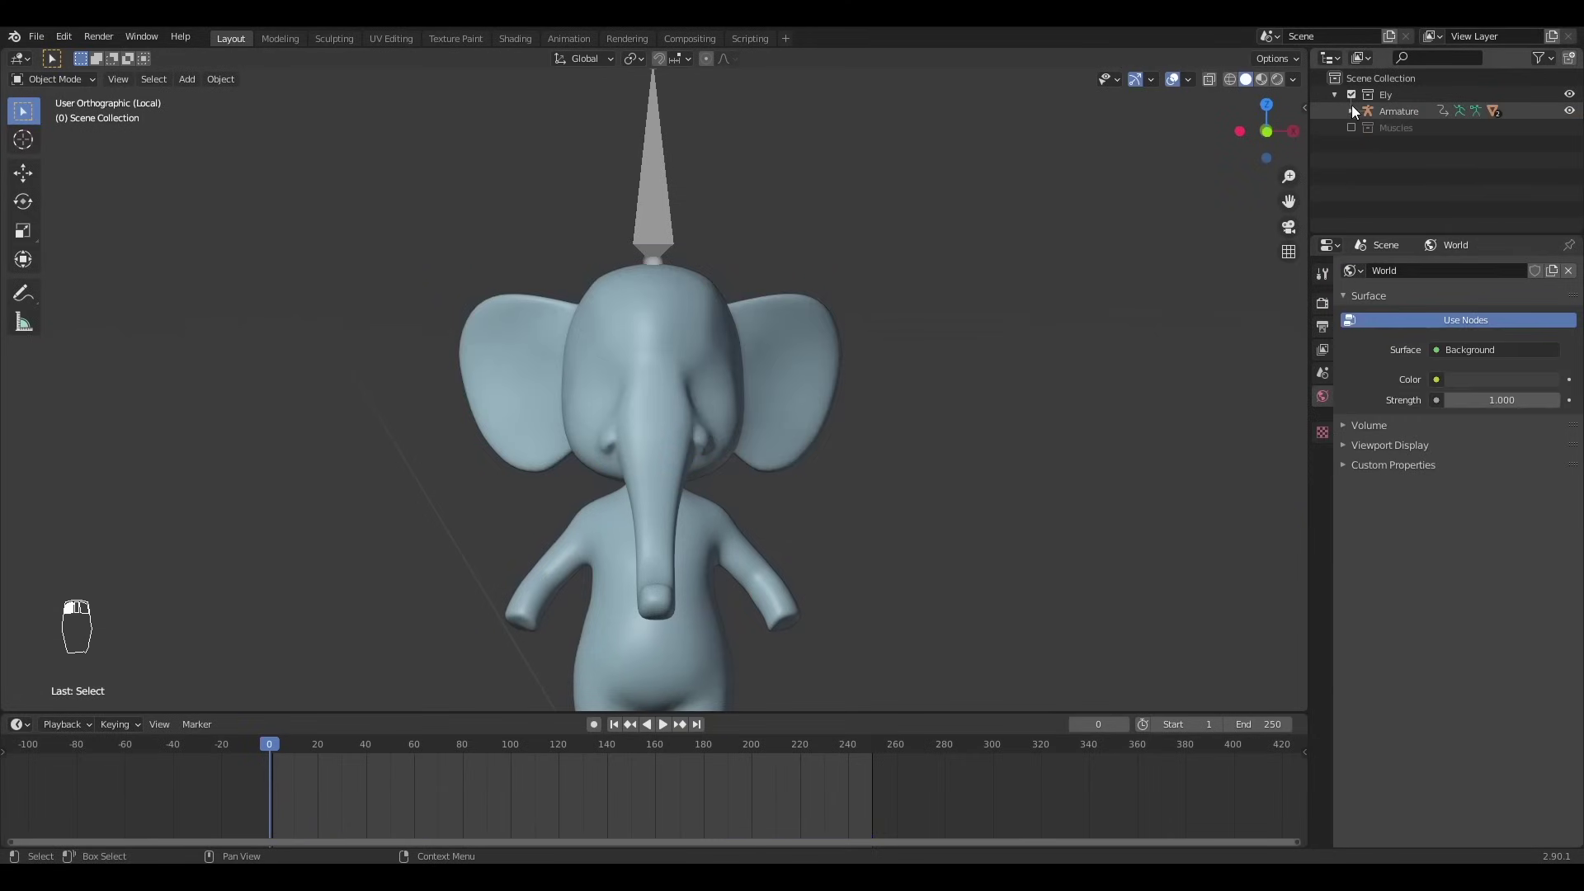
- Select the elephant's body mesh and add a vertex group named Ears to it
{"action": "left_click", "coordinate": [785, 388]}
{"action": "left_click", "coordinate": [1321, 473]}
{"action": "left_click", "coordinate": [1324, 451]}
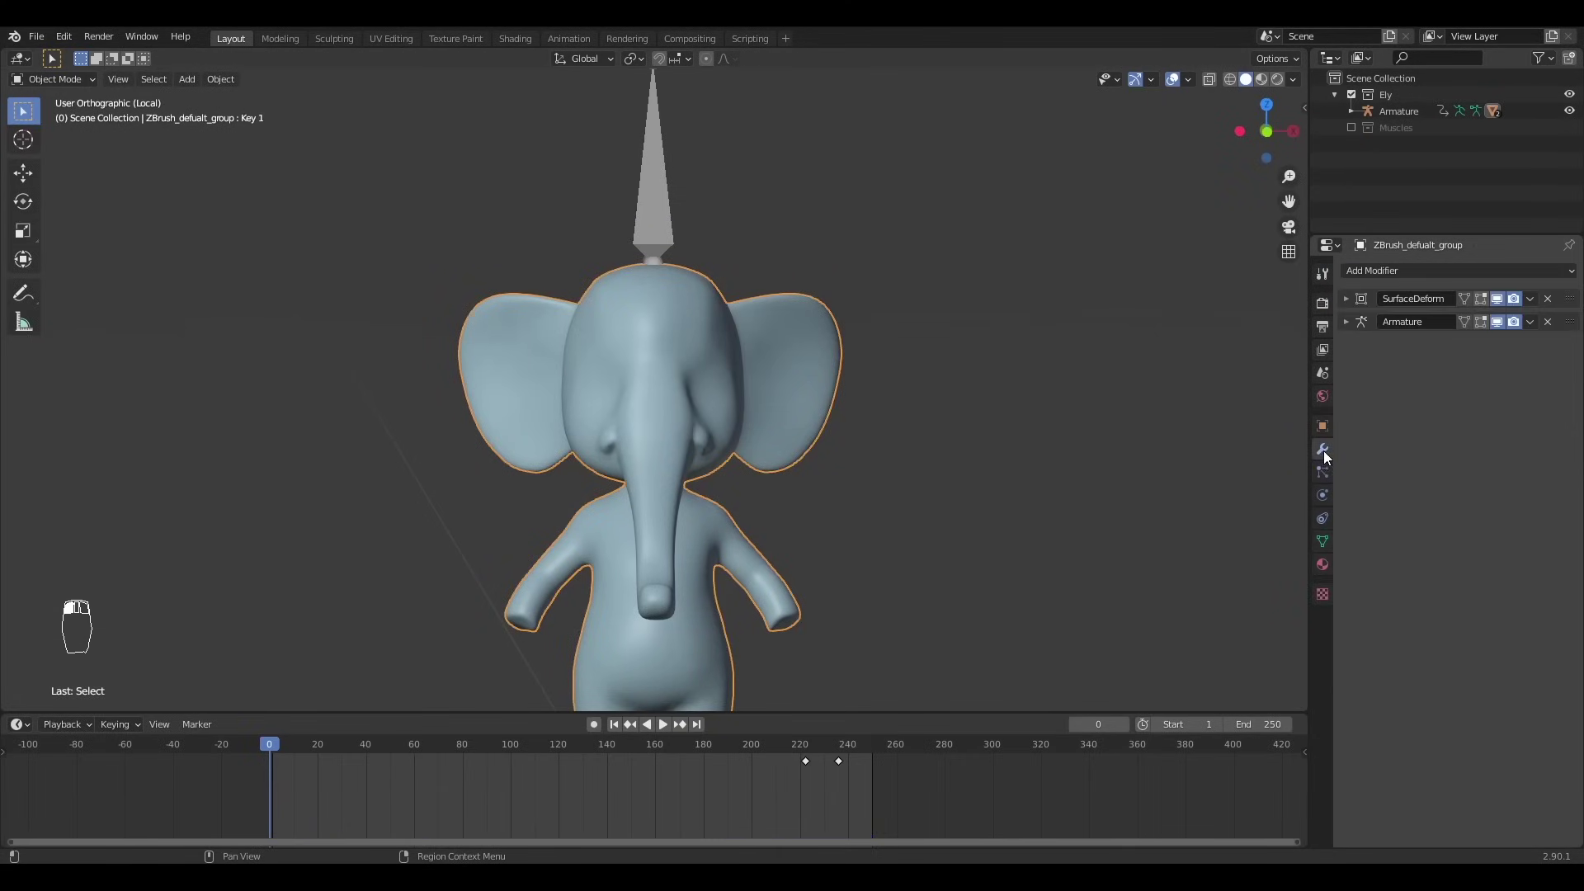
{"action": "left_click", "coordinate": [1401, 268]}
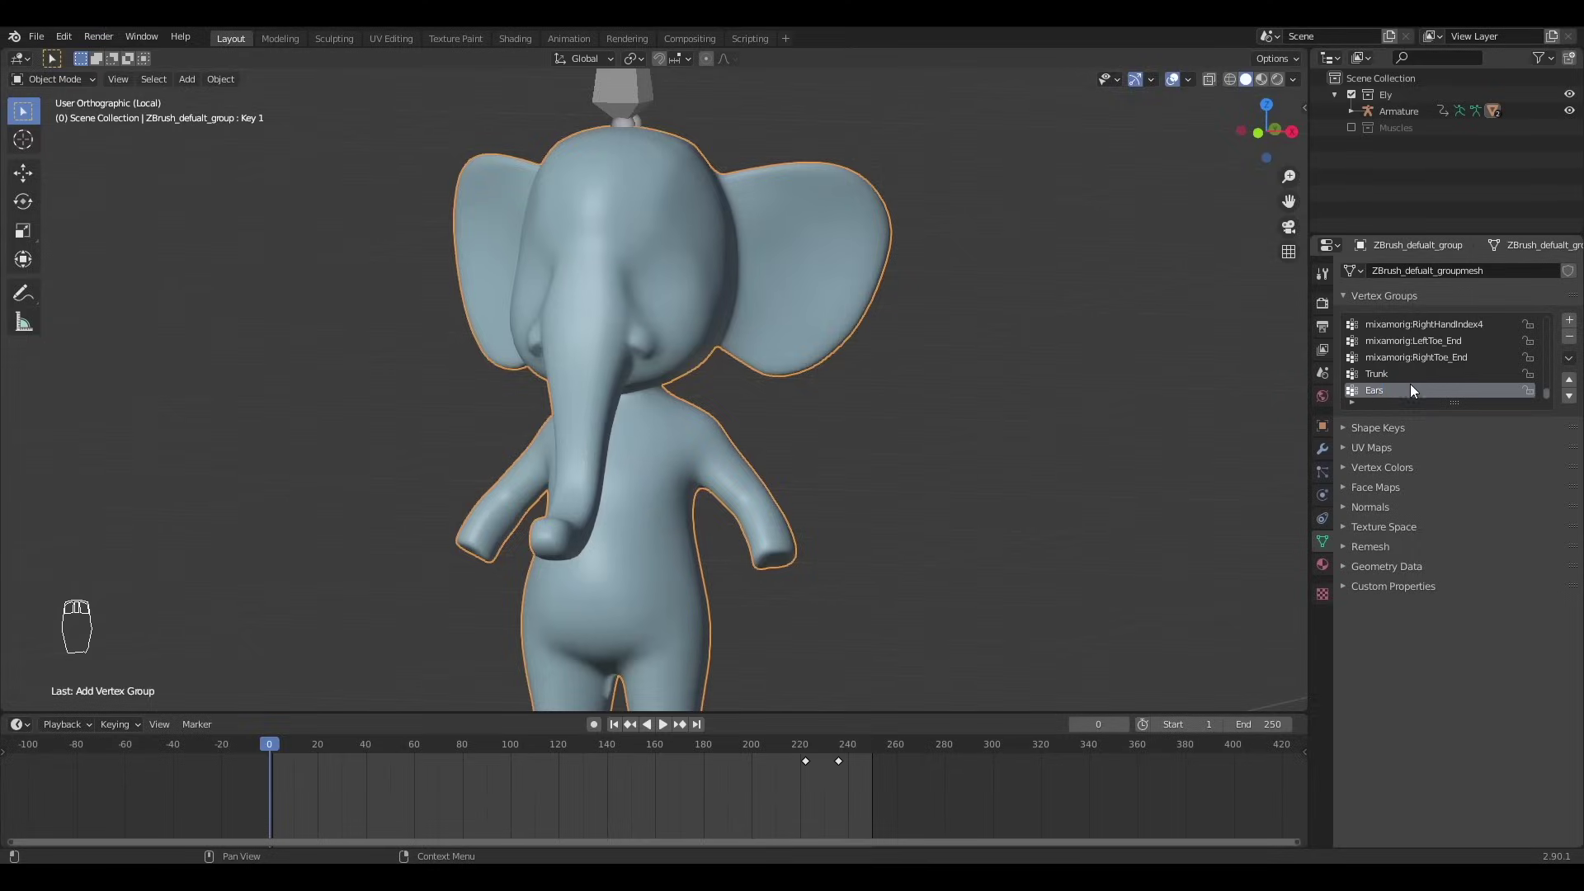
- Isolate both ears' faces up to their seams by hiding and revealing them, and assign them to the Ears group with weight 1
{"action": "key", "text": "Tab"}
{"action": "key", "text": "alt+a"}
{"action": "scroll", "coordinate": [784, 304], "scroll_direction": "up", "scroll_amount": 5}
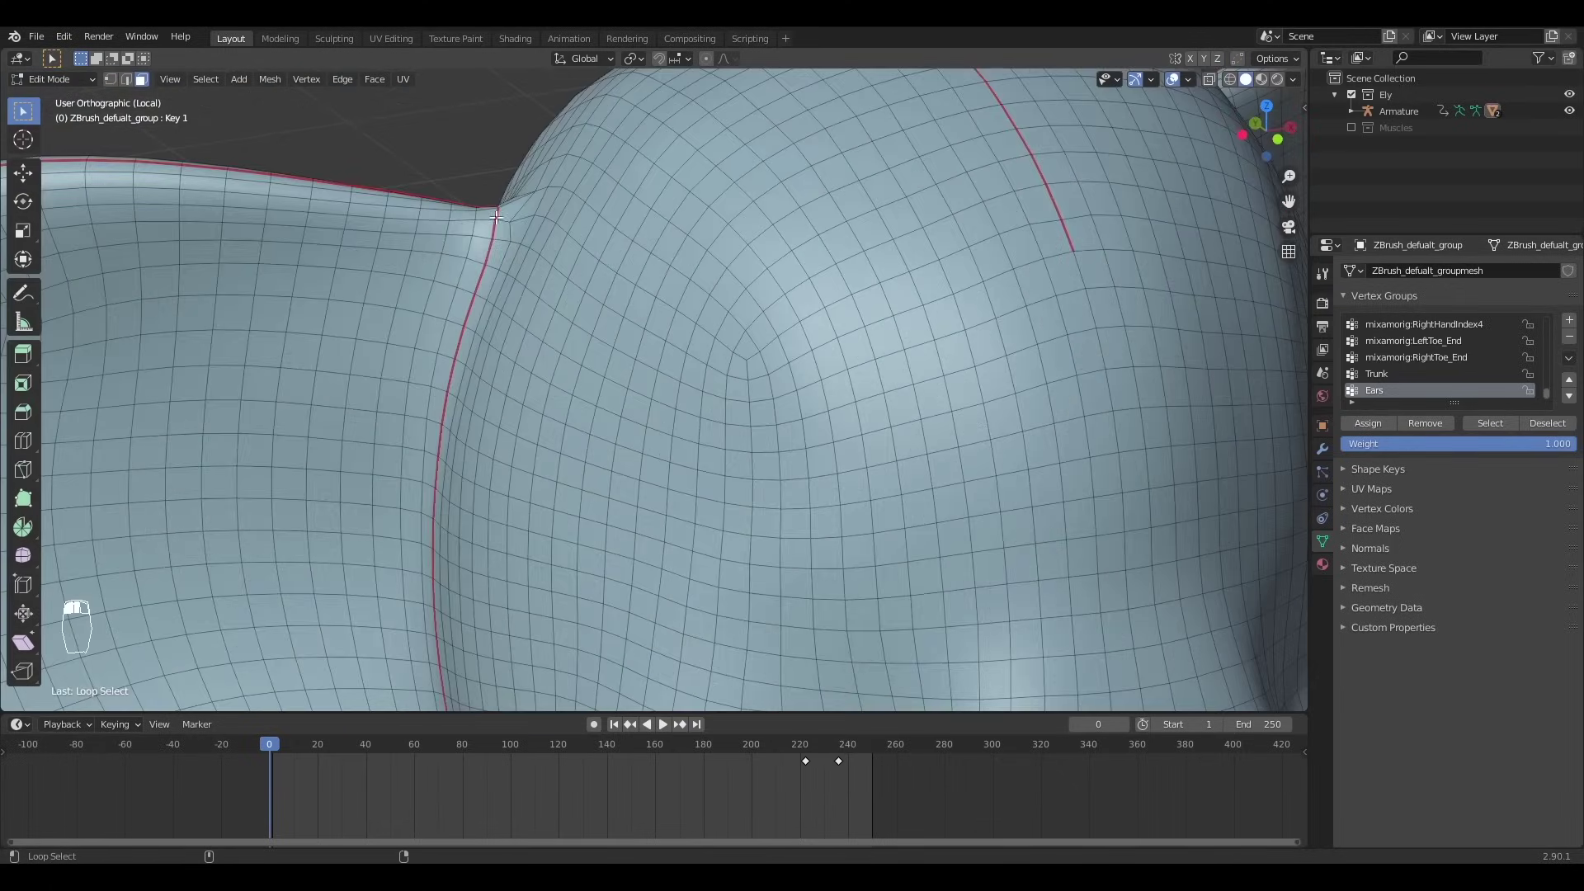
{"action": "scroll", "coordinate": [784, 303], "scroll_direction": "down", "scroll_amount": 5}
{"action": "left_click", "coordinate": [784, 303], "text": "alt"}
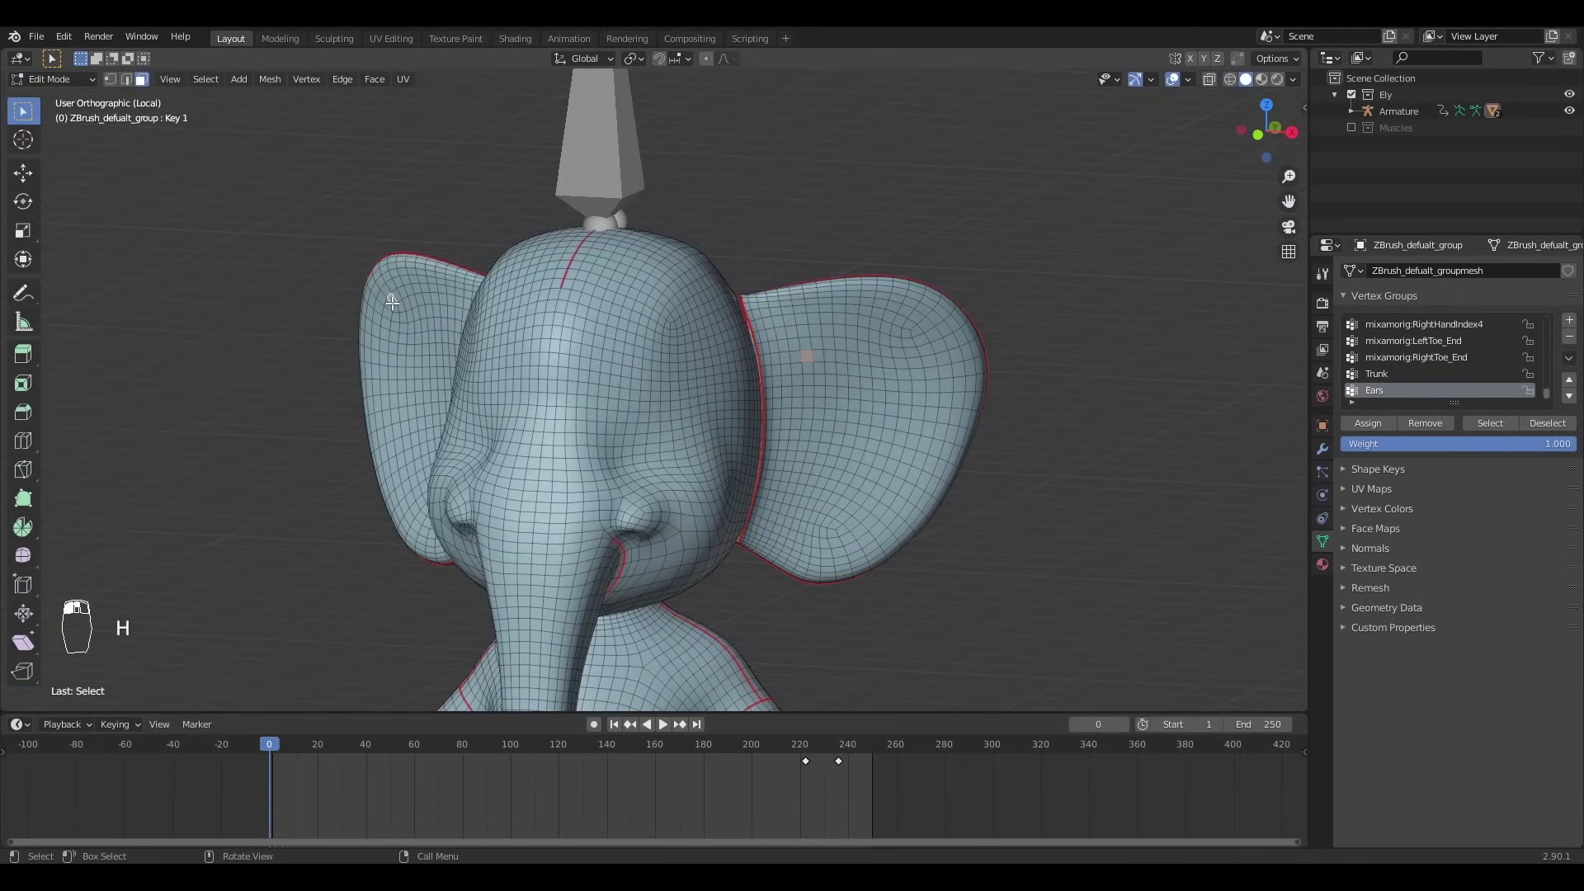
{"action": "key", "text": "ctrl+l"}
{"action": "key", "text": "h"}
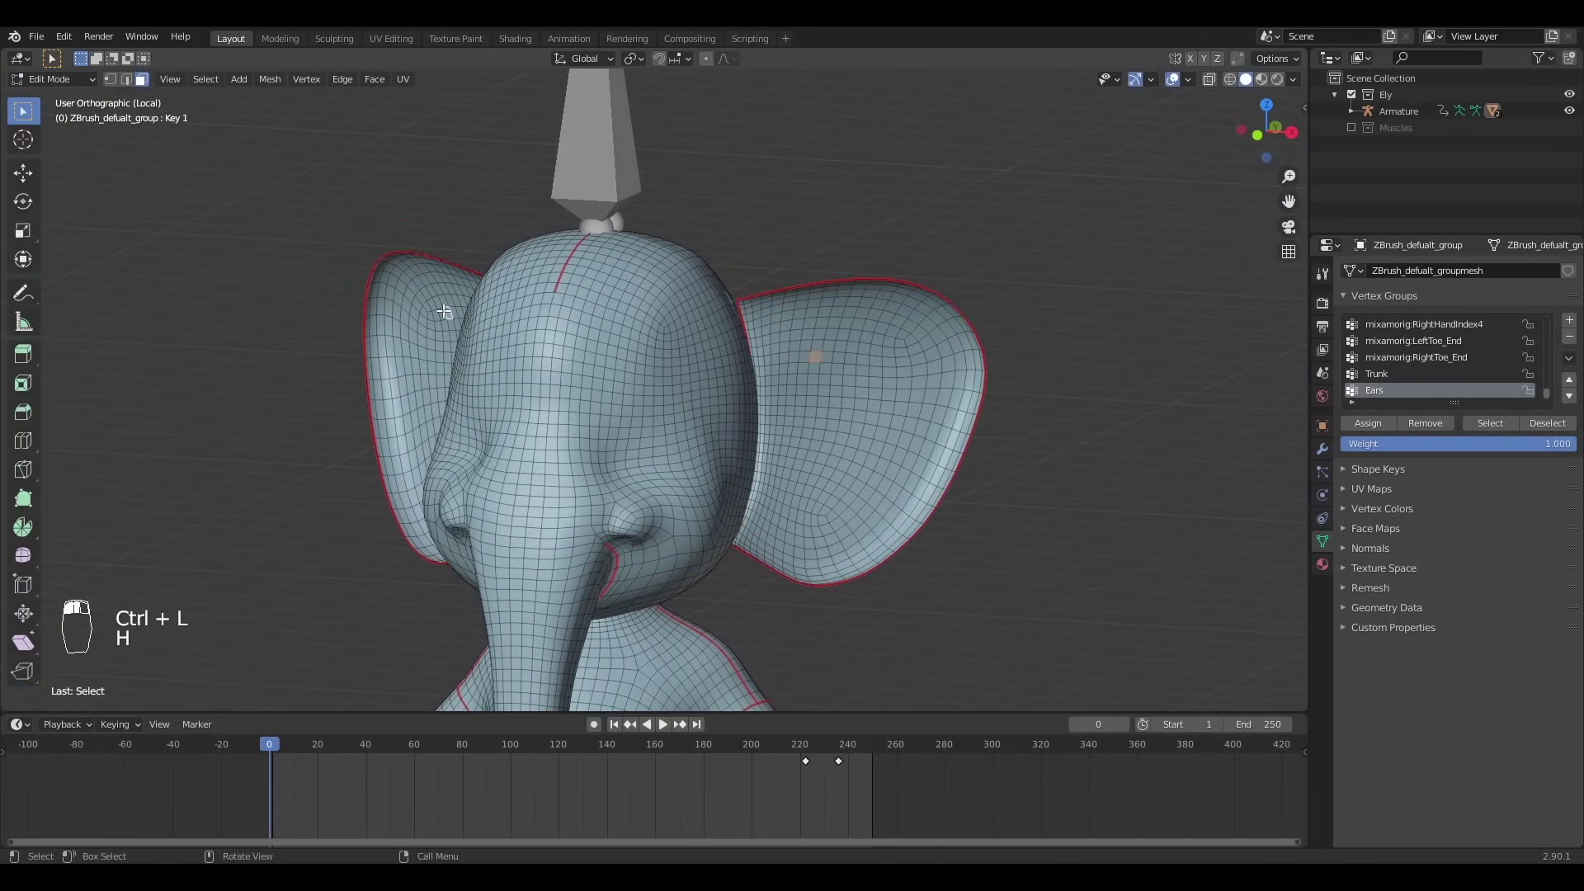
{"action": "key", "text": "ctrl+l"}
{"action": "key", "text": "h"}
{"action": "middle_click_drag", "start_coordinate": [445, 311], "coordinate": [786, 397]}
{"action": "key", "text": "alt+h"}
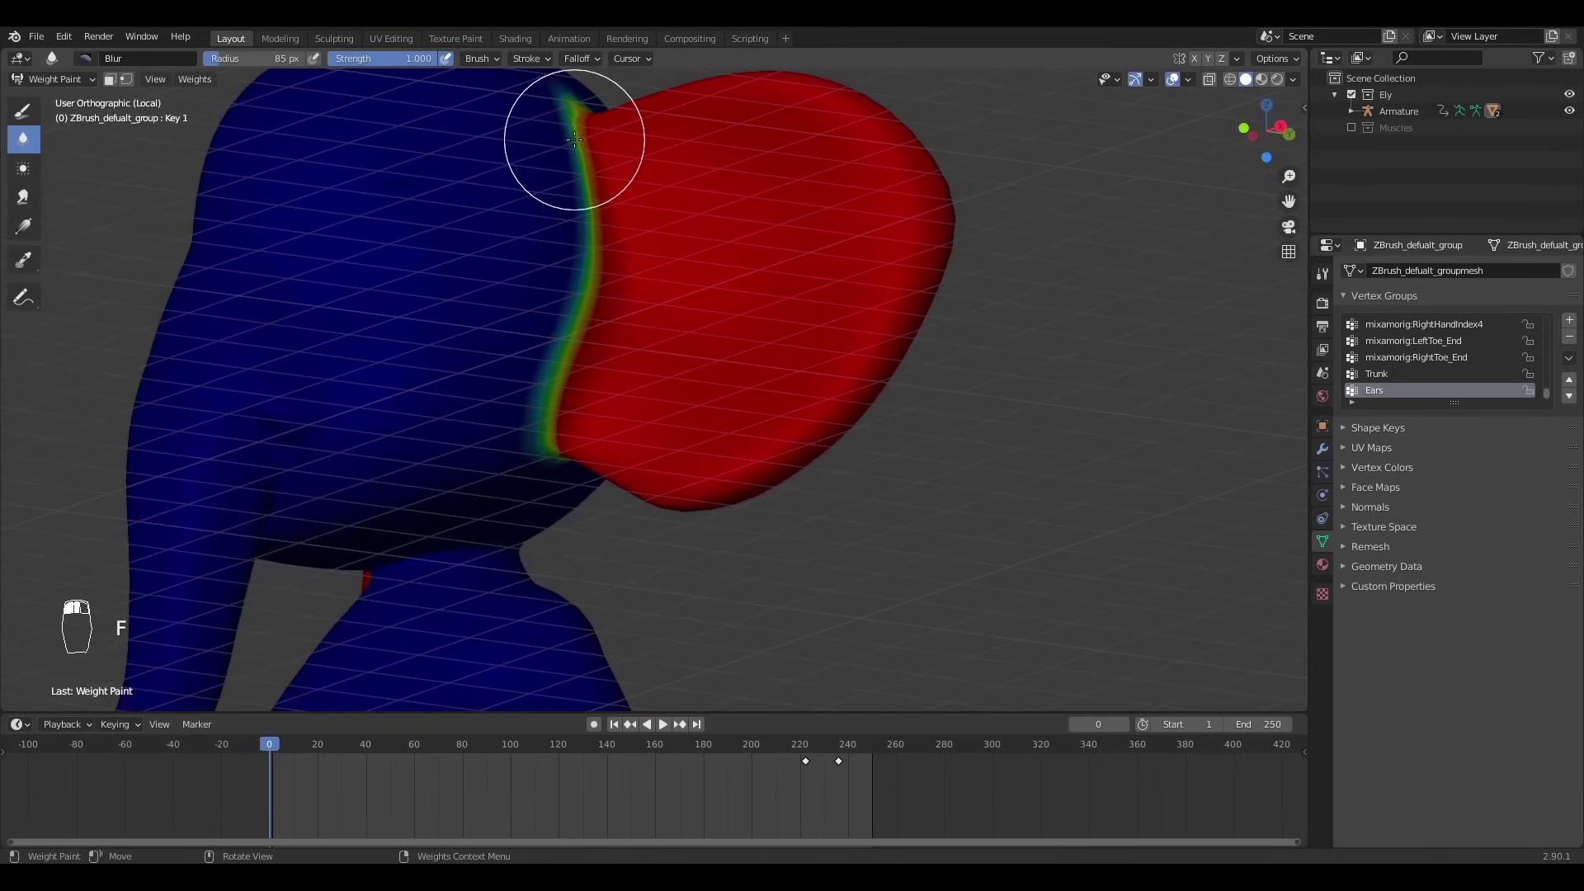
- Blur the body's Ears weights along the ear seams in Weight Paint mode with an 85 px brush radius, and return to Object Mode
{"action": "left_click_drag", "start_coordinate": [573, 141], "coordinate": [556, 447]}
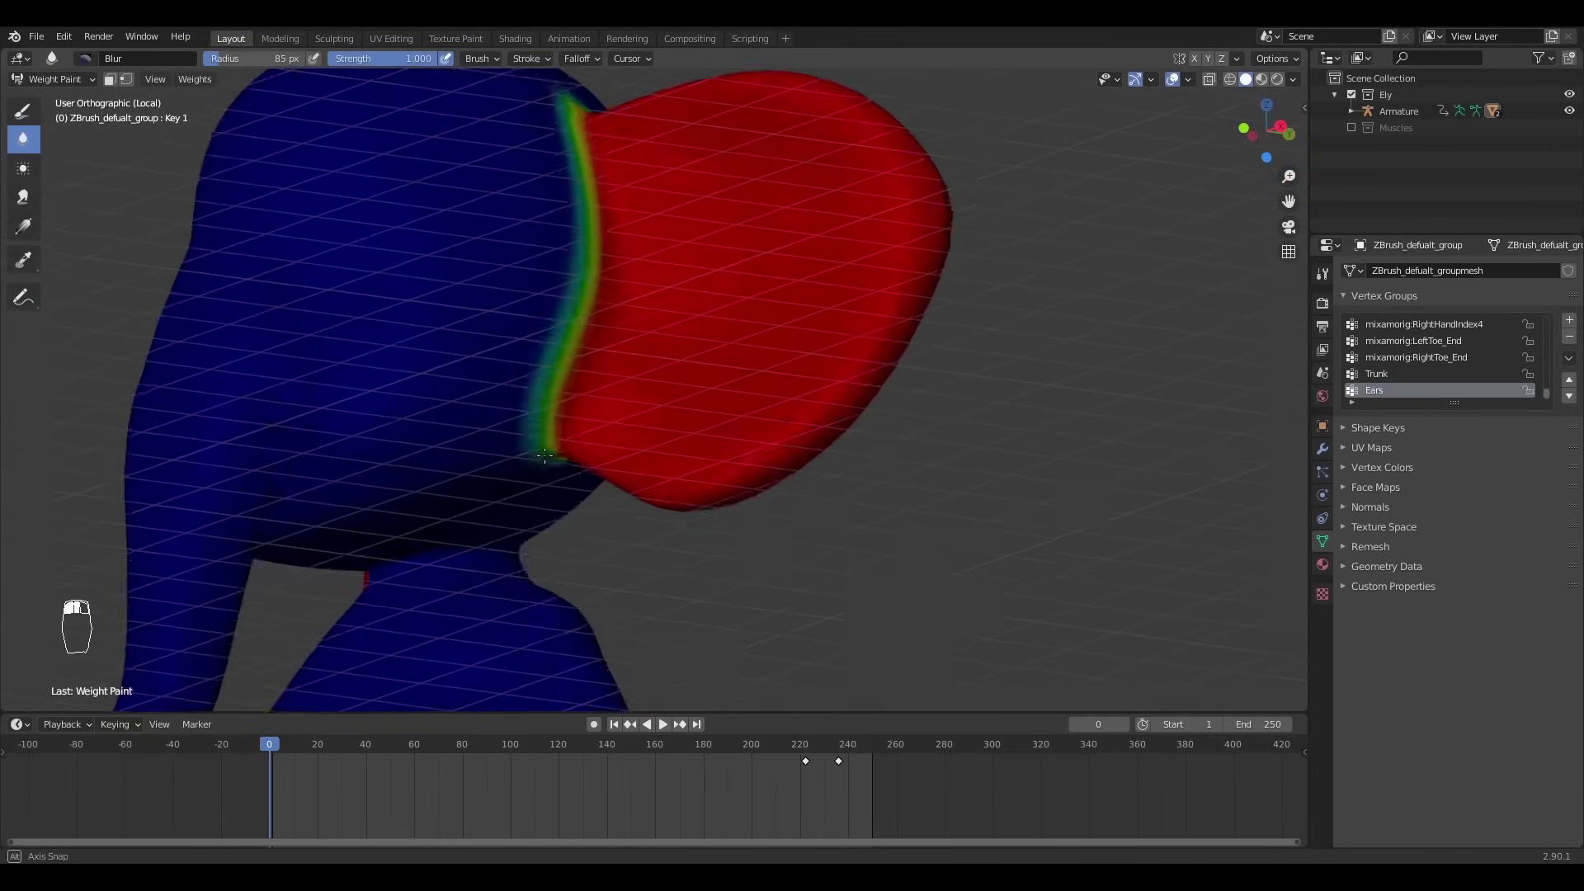
{"action": "left_click_drag", "start_coordinate": [439, 482], "coordinate": [384, 397]}
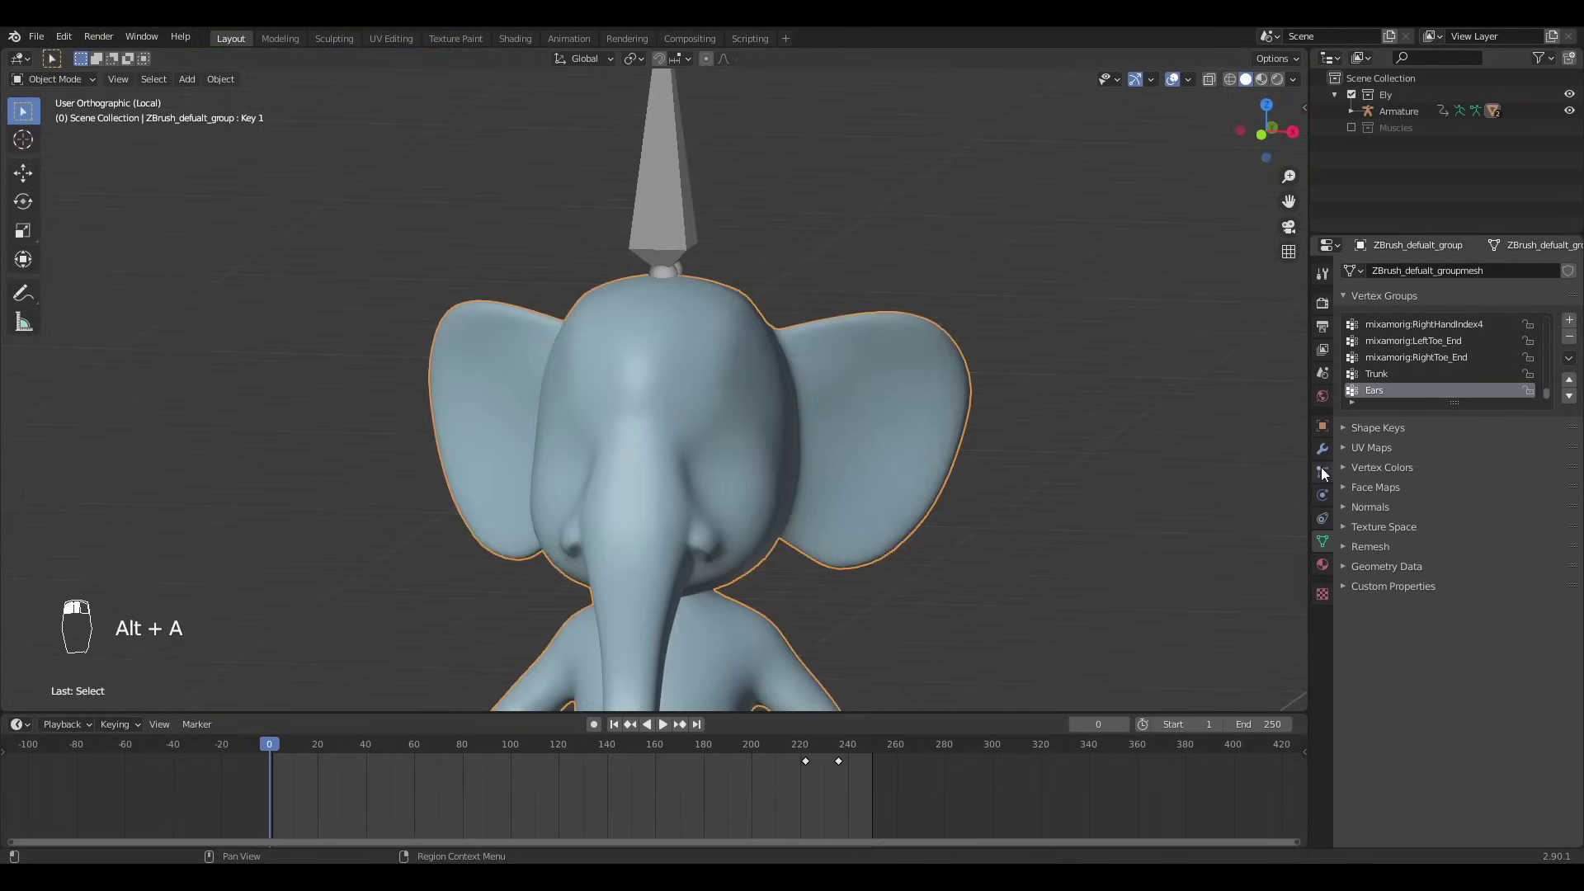
- Add a Surface Deform modifier targeting Ears with the Ears vertex group, move it above Armature, and bind it
{"action": "left_click", "coordinate": [1323, 450]}
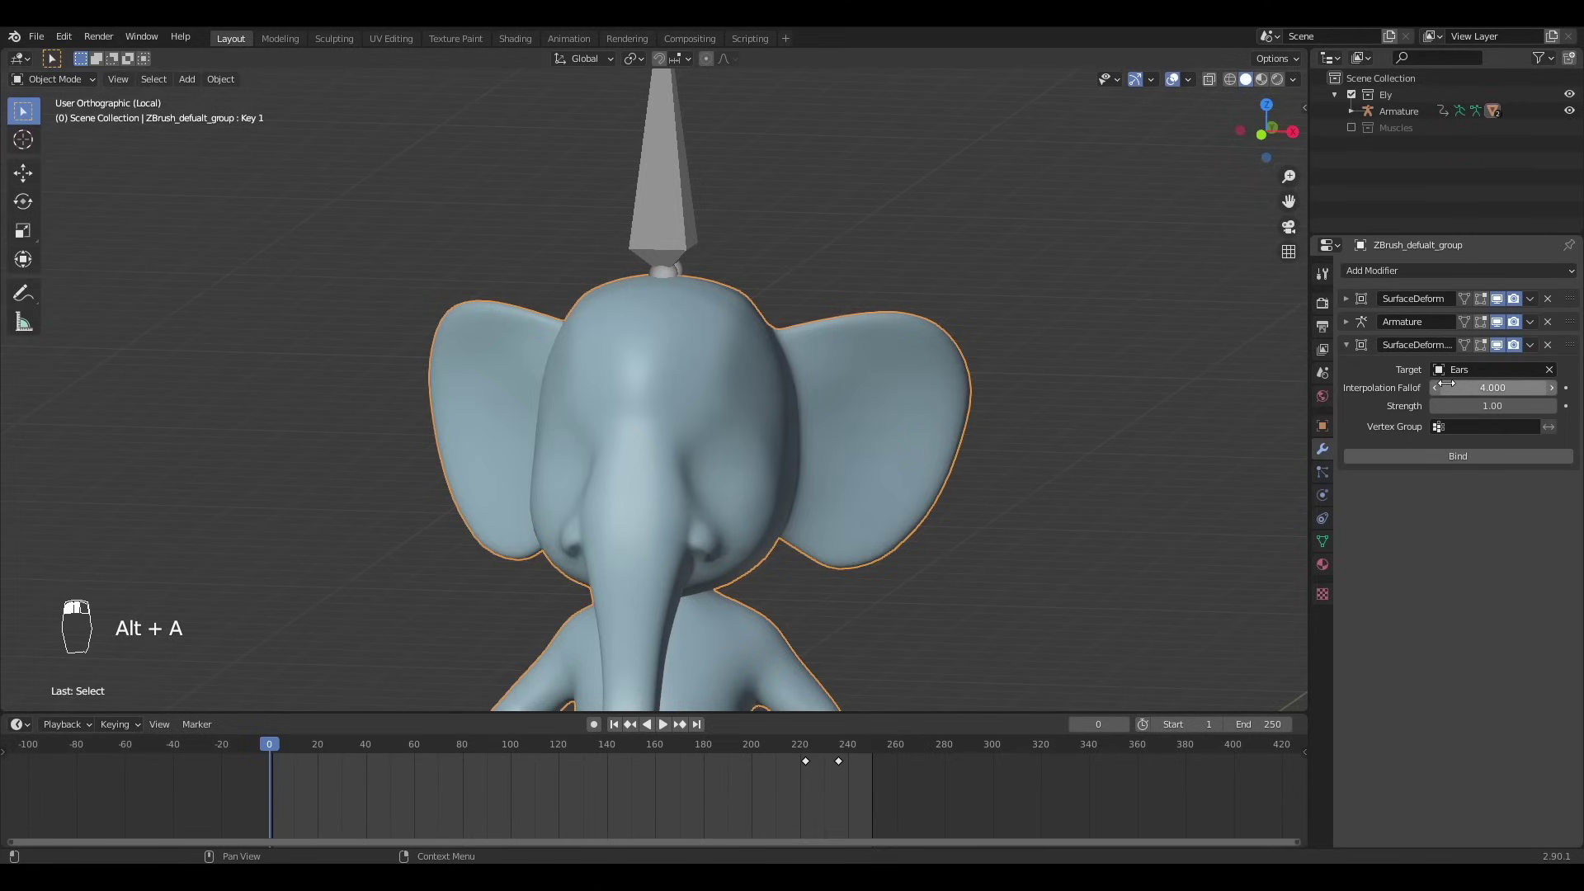
{"action": "left_click", "coordinate": [1460, 424]}
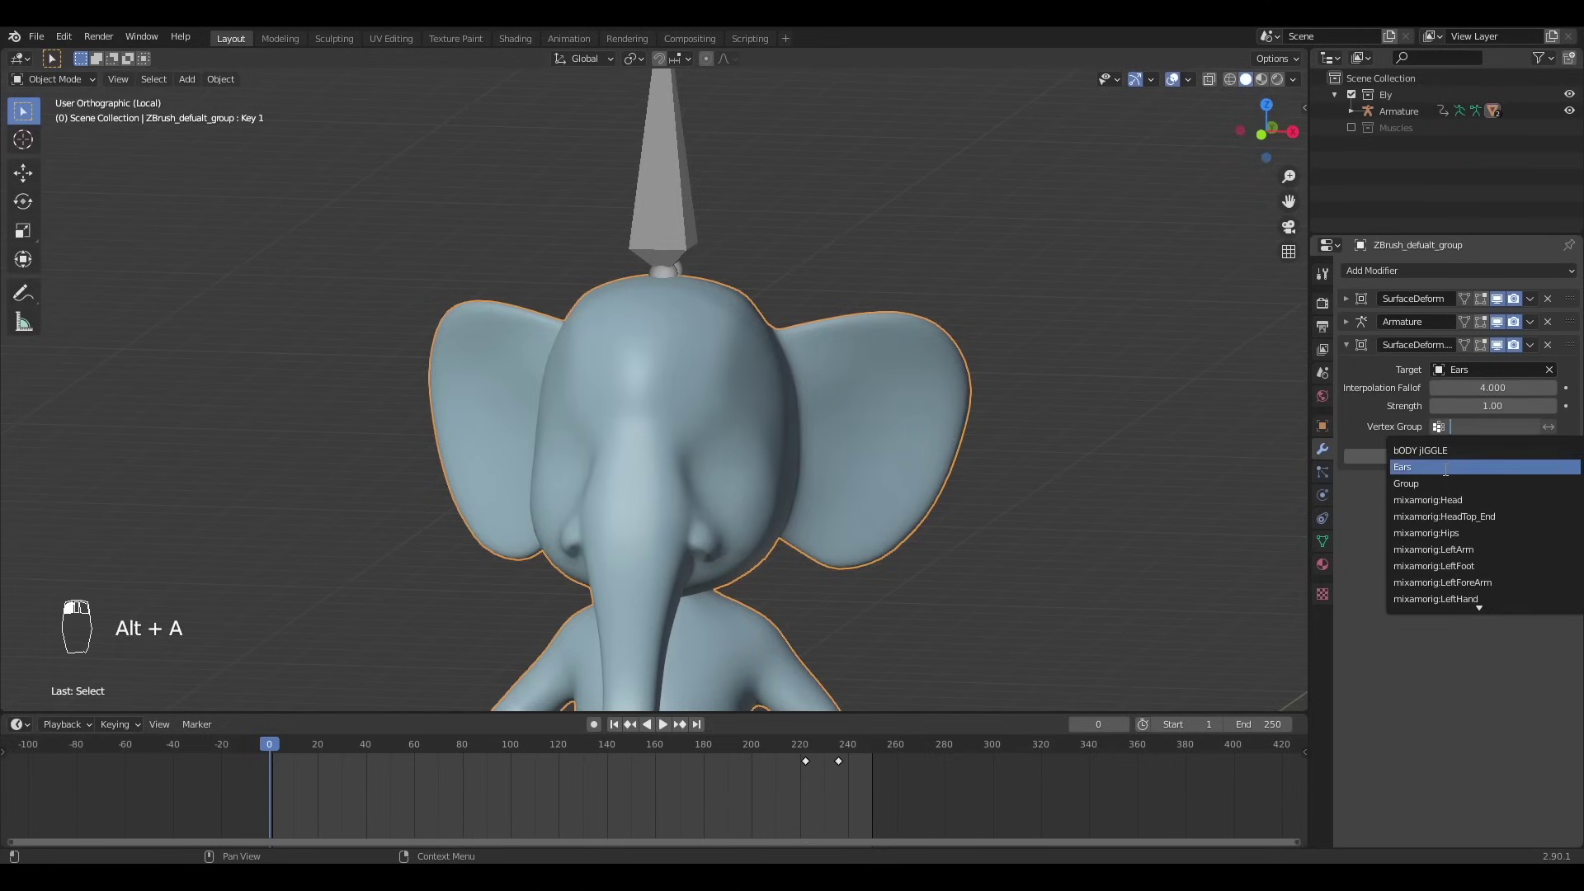
{"action": "left_click", "coordinate": [1447, 467]}
{"action": "left_click_drag", "start_coordinate": [1574, 353], "coordinate": [1575, 318]}
{"action": "left_click", "coordinate": [1437, 438]}
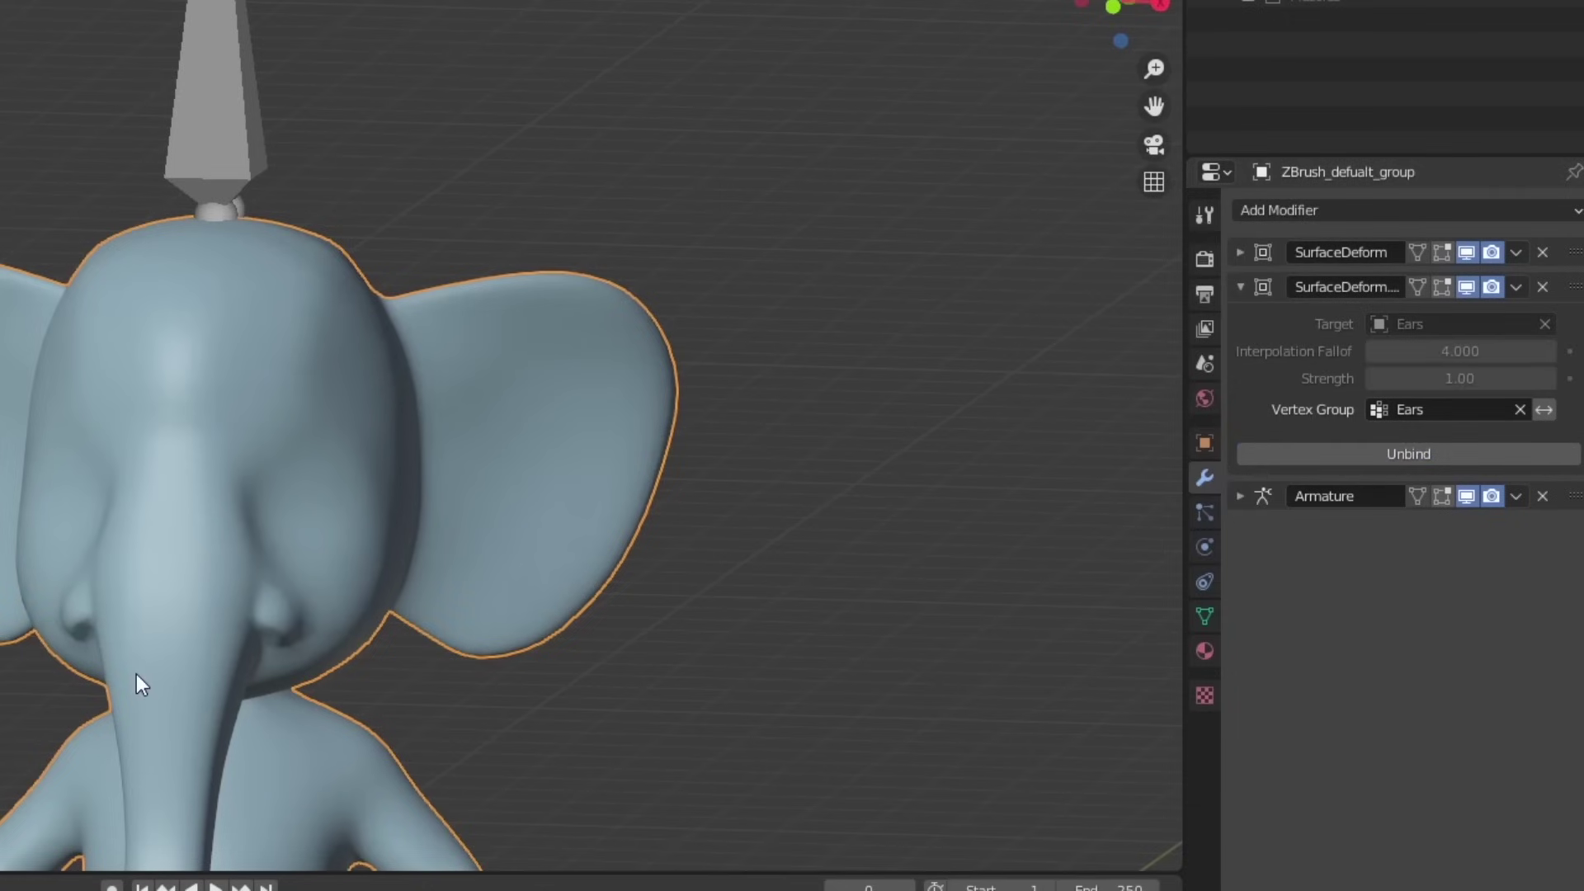
- Play the animation to check the deformation, and move the Ears Surface Deform modifier below Armature
{"action": "key", "text": "space"}
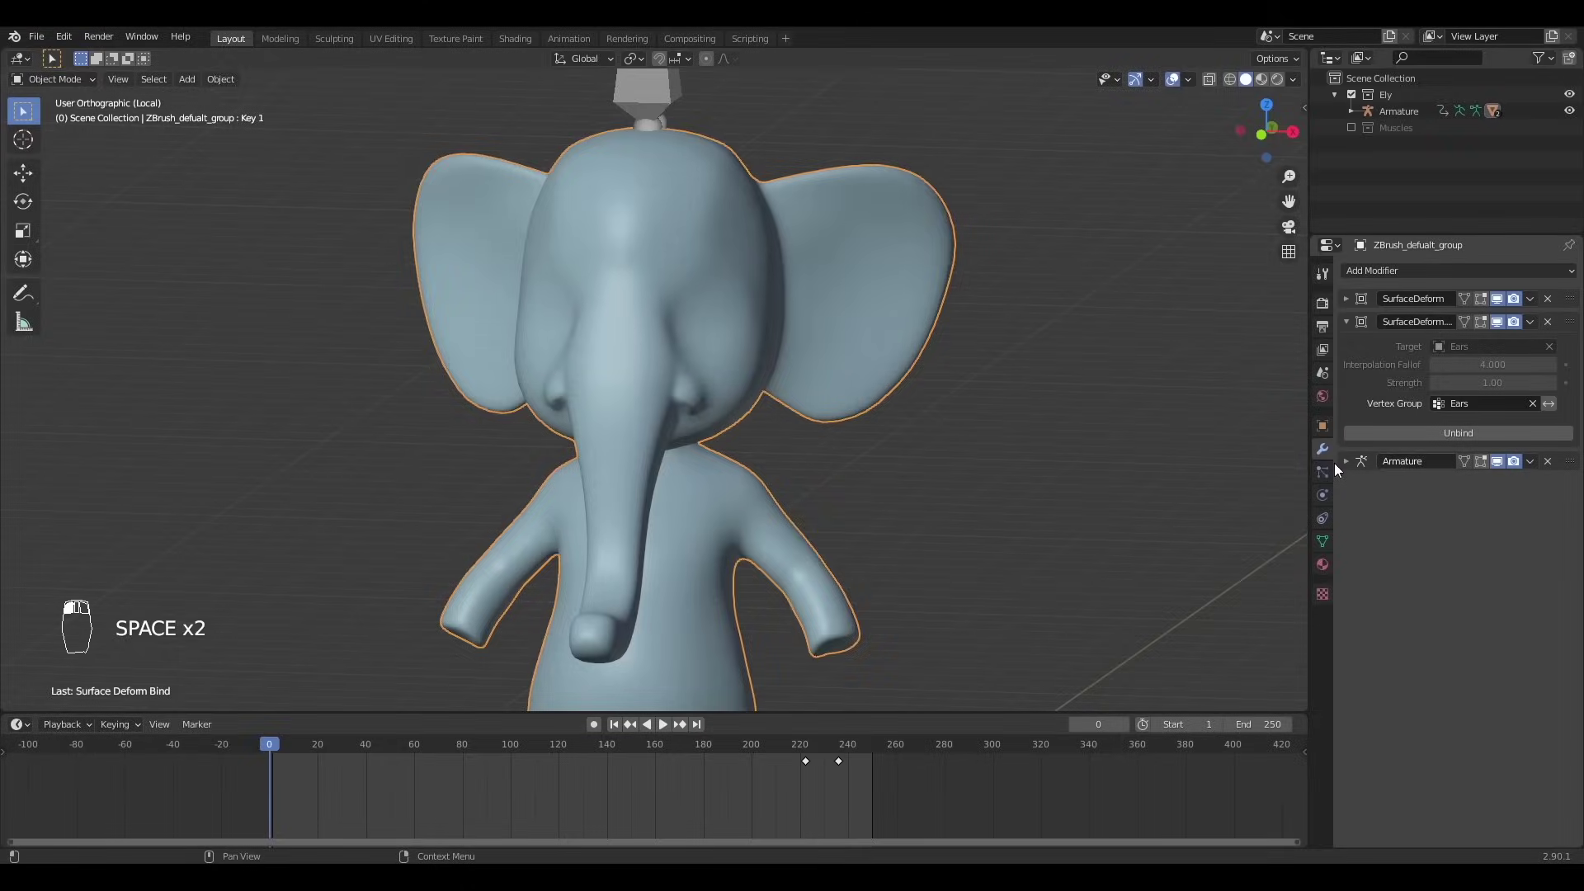
{"action": "key", "text": "space"}
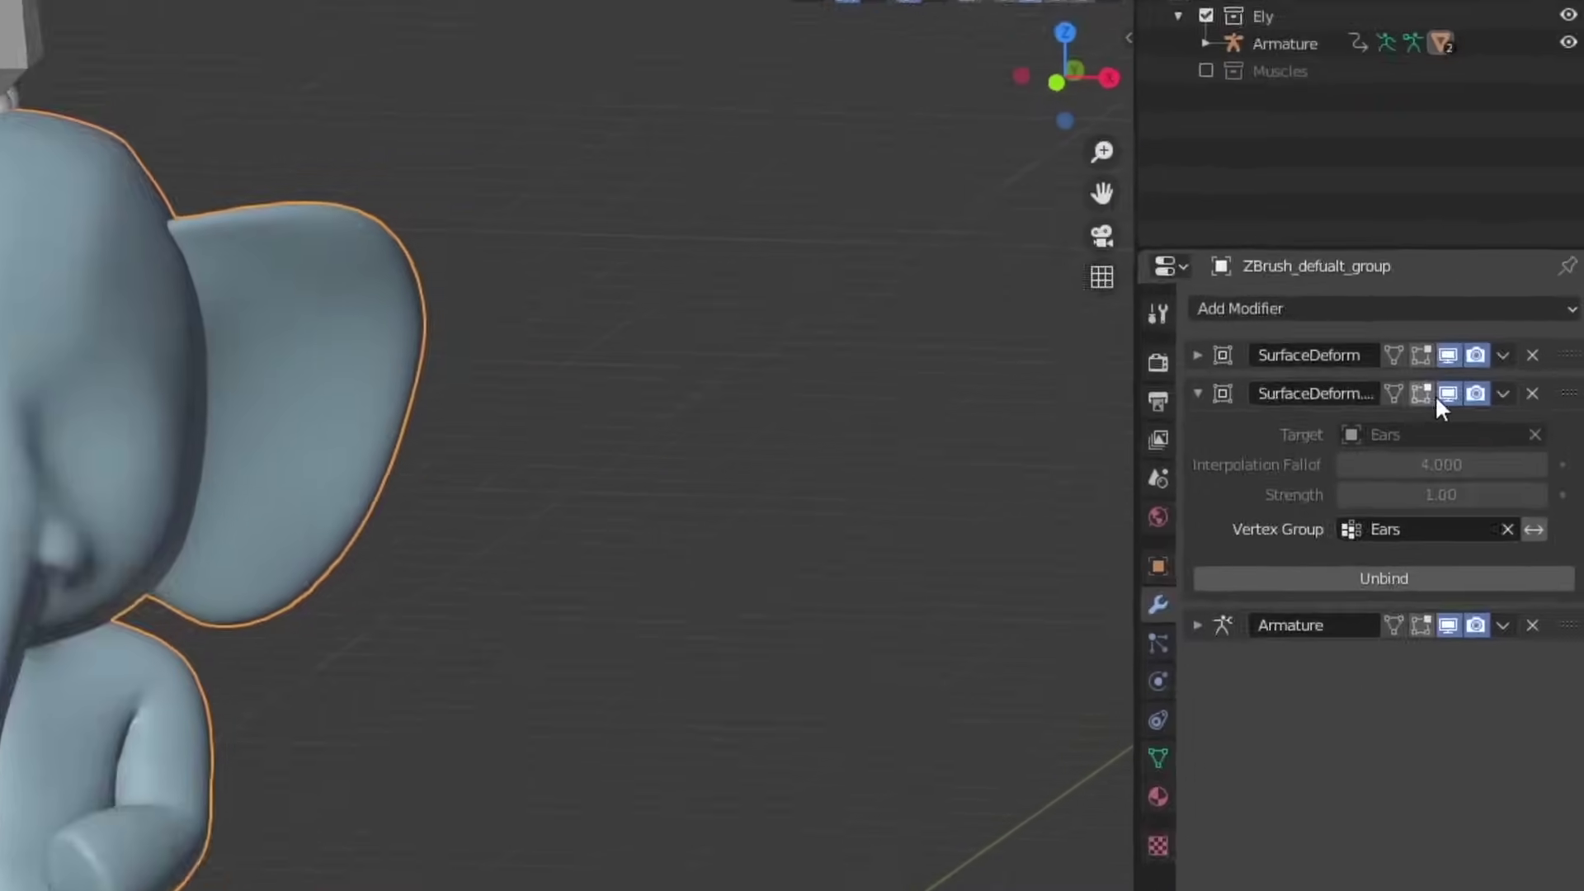
{"action": "left_click_drag", "start_coordinate": [1567, 400], "coordinate": [1544, 452]}
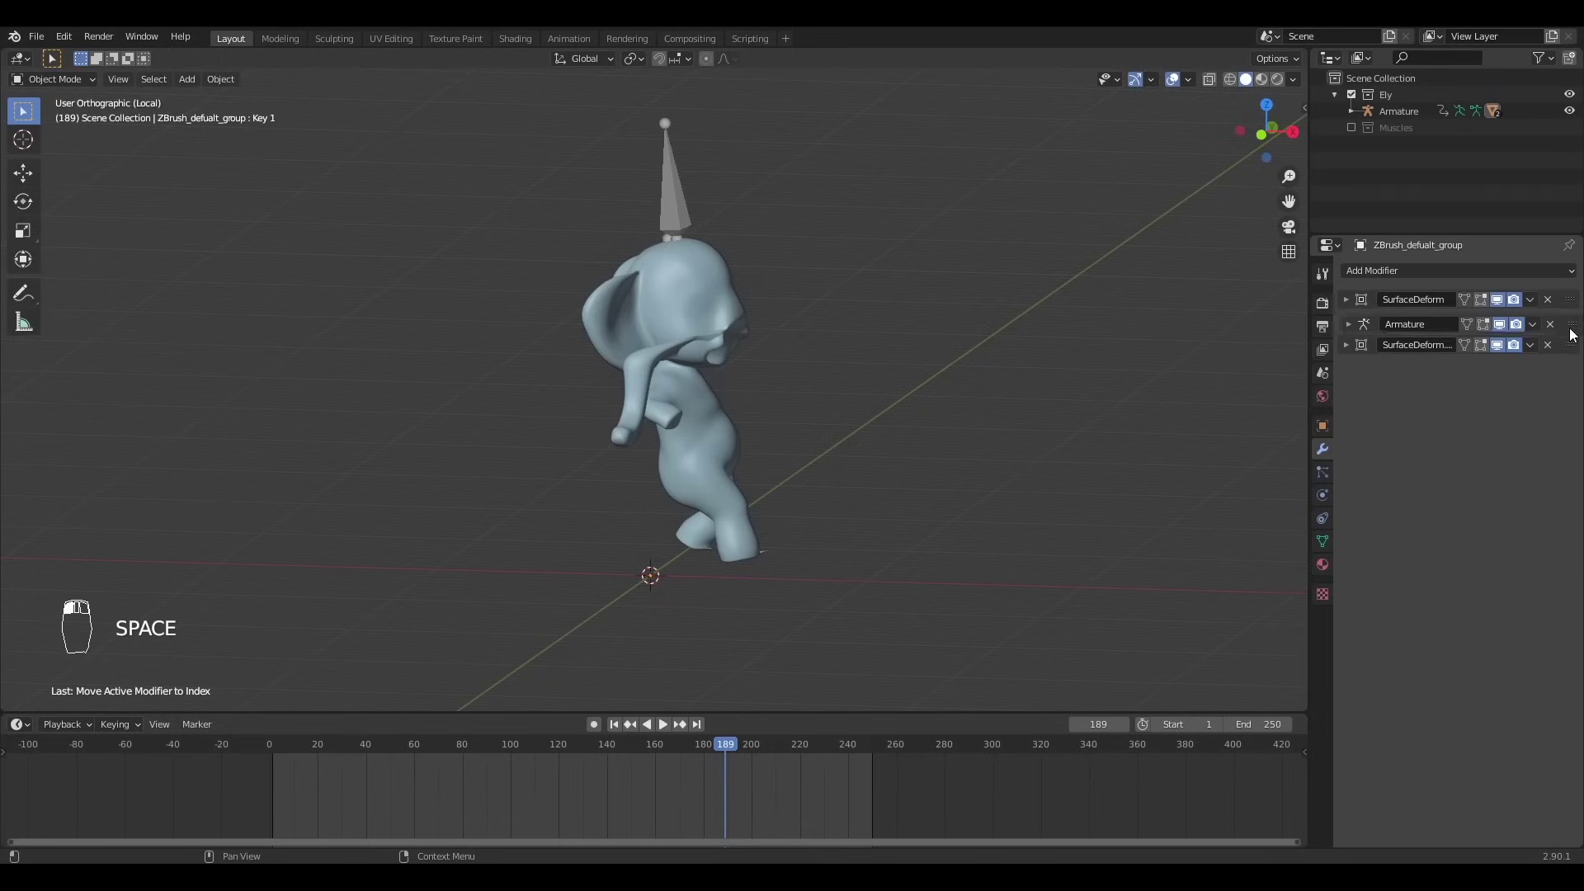
- Play back the elephant's animation in close view to check the motion of the ears and trunk
{"action": "key", "text": "space"}
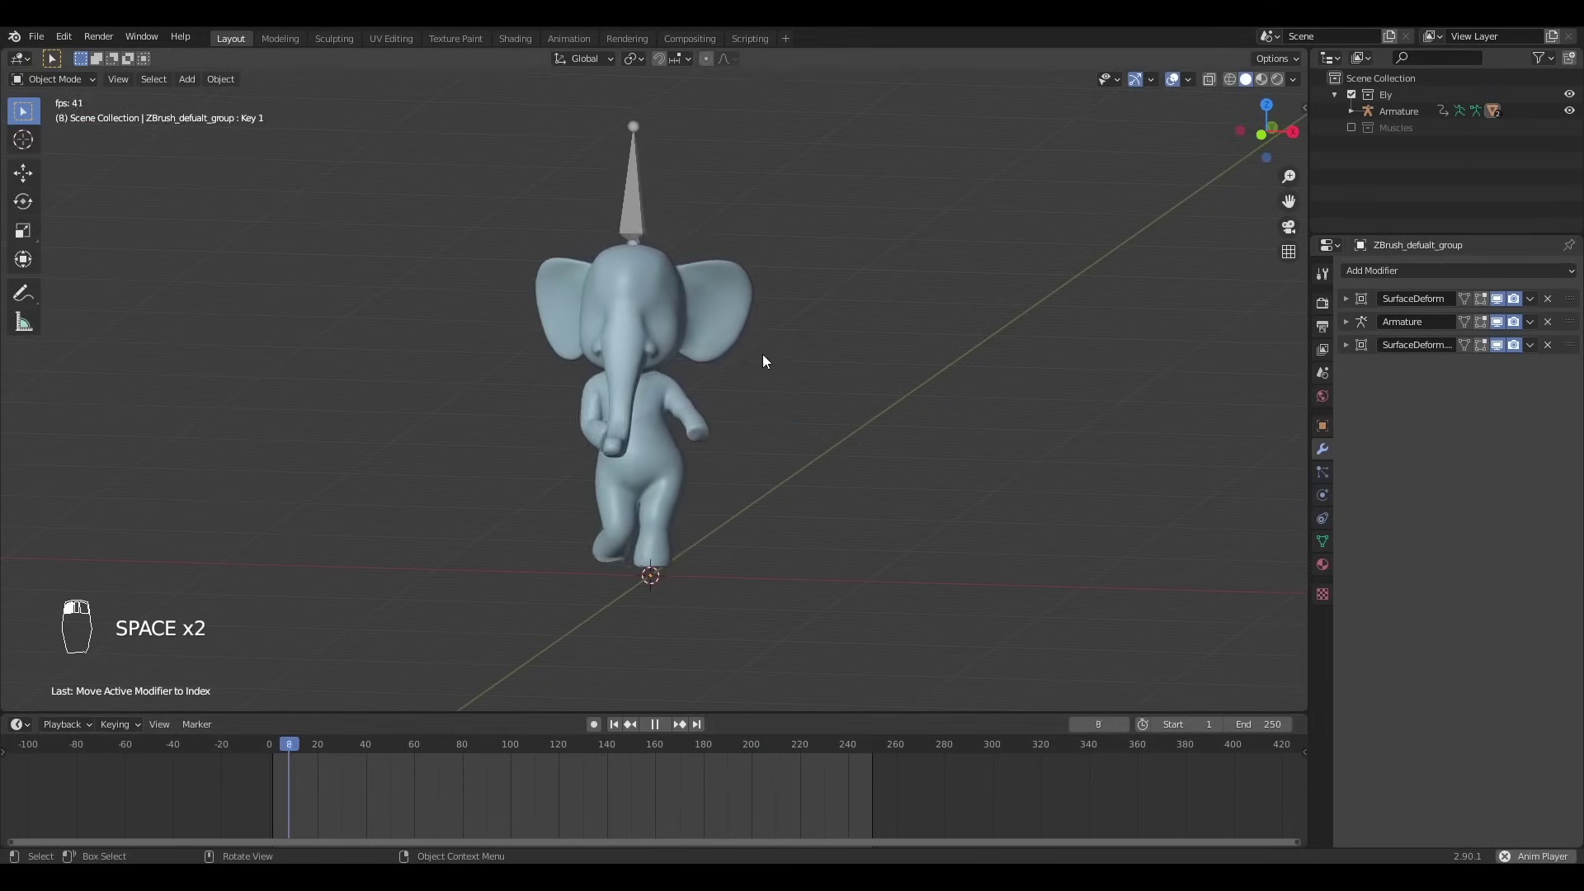
{"action": "scroll", "coordinate": [763, 356], "scroll_direction": "up", "scroll_amount": 2}
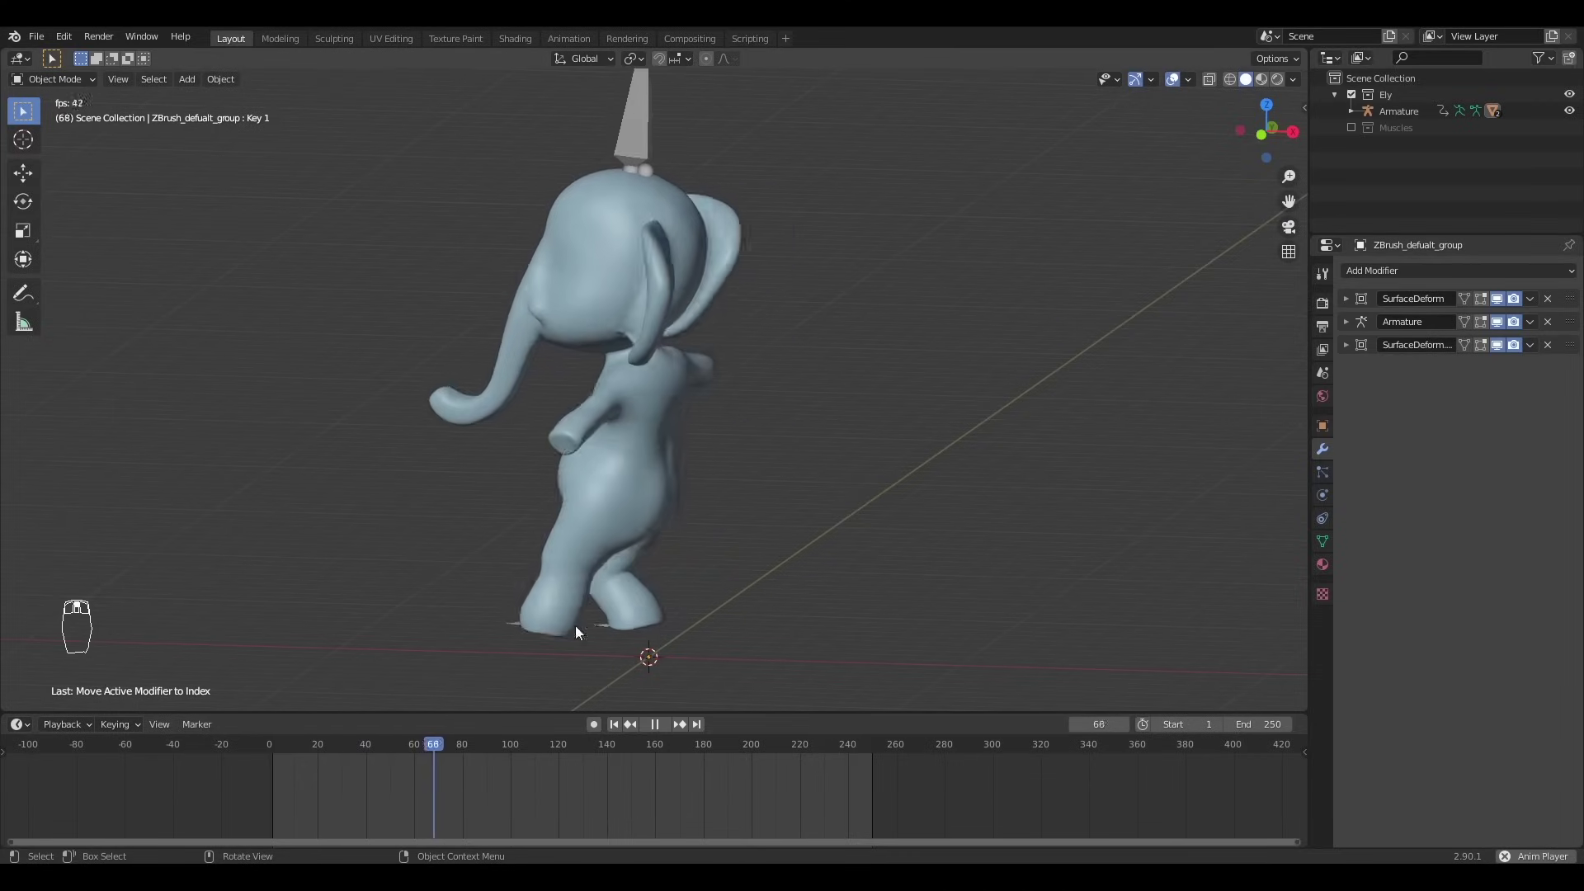
{"action": "left_click", "coordinate": [415, 757]}
{"action": "key", "text": "space"}
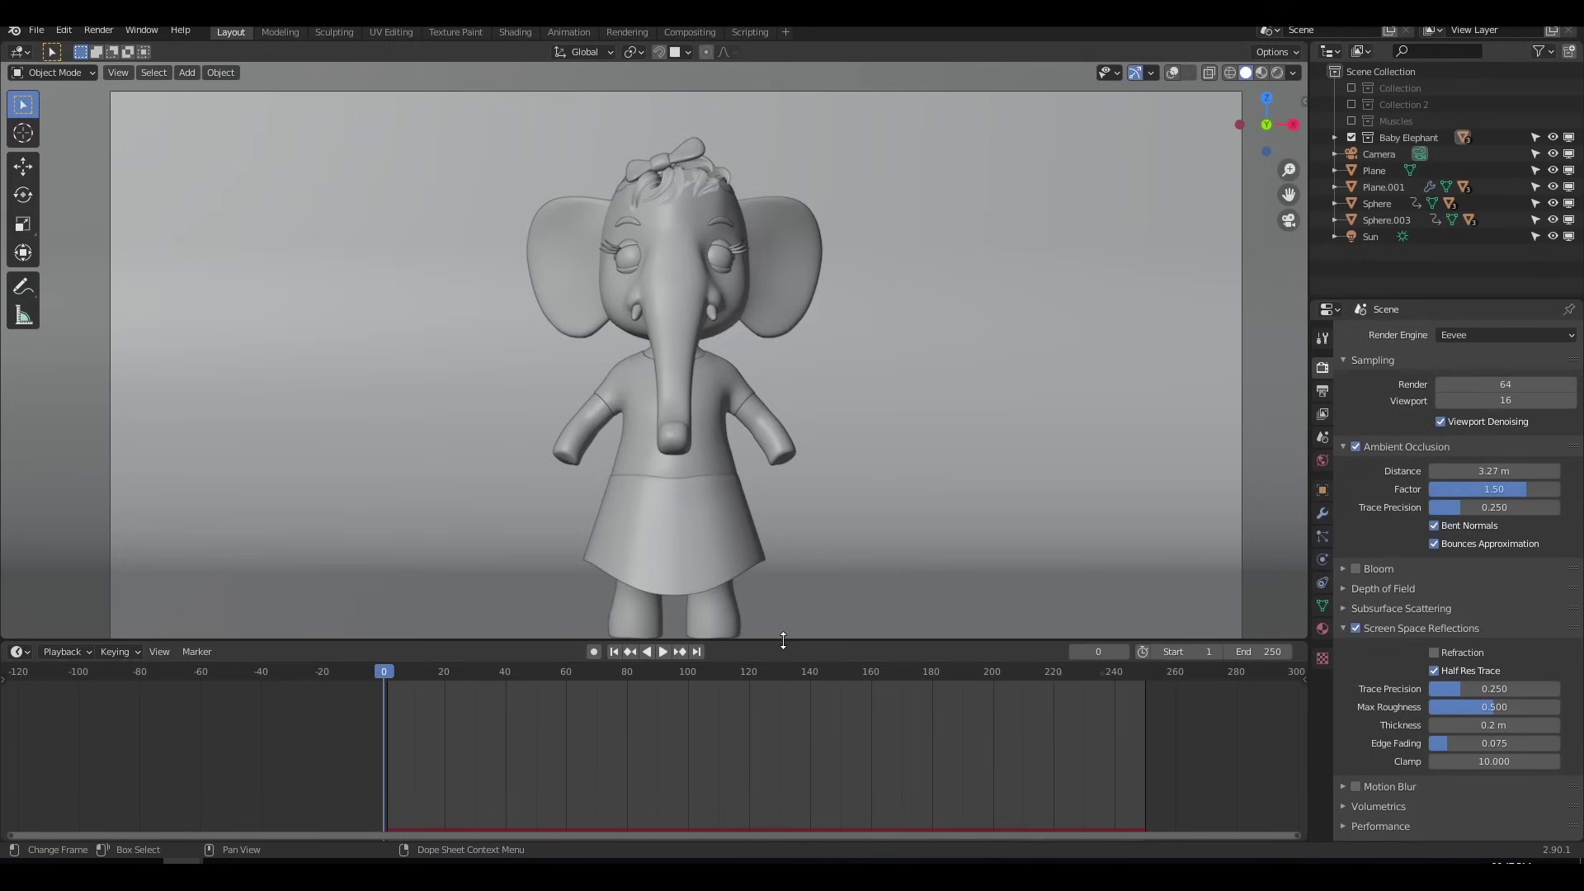
- Enlarge the camera view of the dressed elephant scene, switch it to Rendered shading, and play the animation
{"action": "scroll", "coordinate": [769, 576], "scroll_direction": "down", "scroll_amount": 2}
{"action": "key", "text": "KP_0"}
{"action": "scroll", "coordinate": [768, 576], "scroll_direction": "up", "scroll_amount": 3}
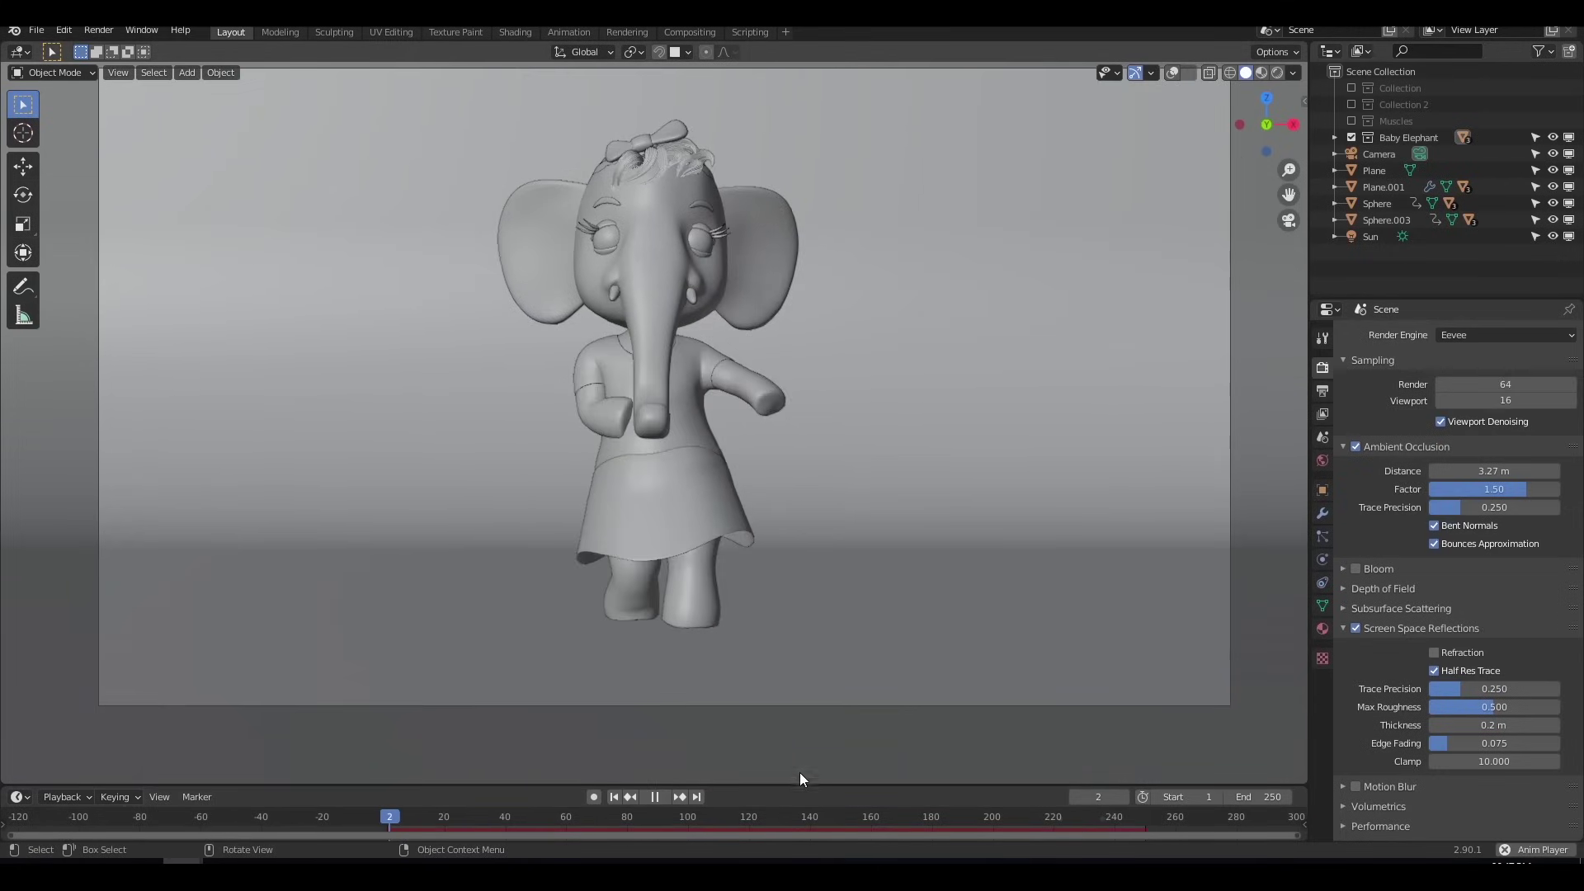
{"action": "key", "text": "space"}
{"action": "left_click_drag", "start_coordinate": [784, 784], "coordinate": [774, 757]}
{"action": "key", "text": "z"}
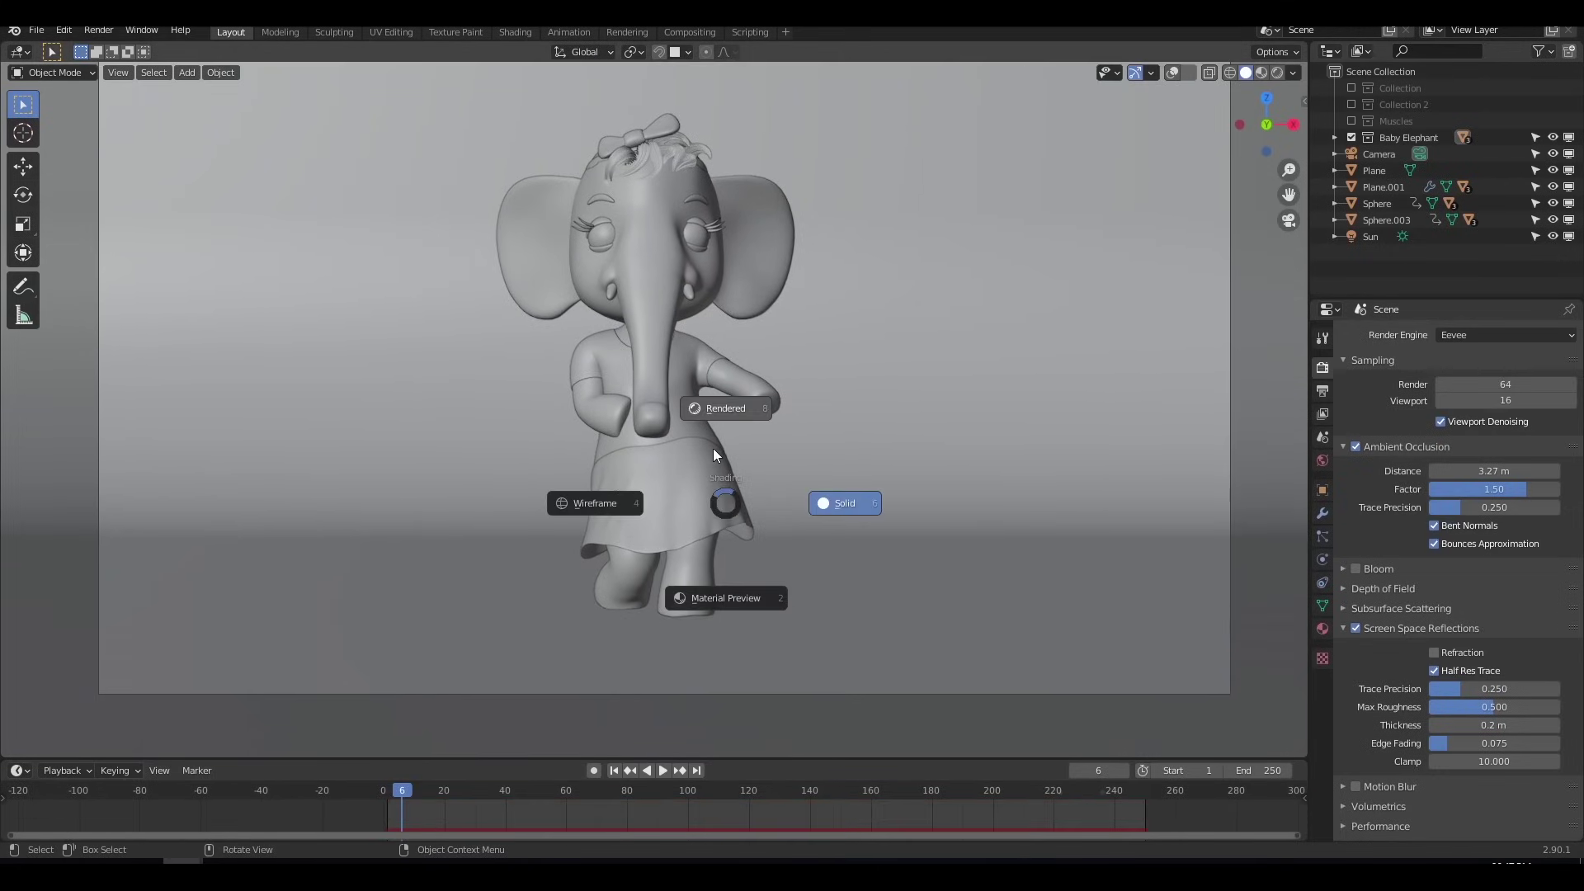
{"action": "left_click", "coordinate": [709, 406]}
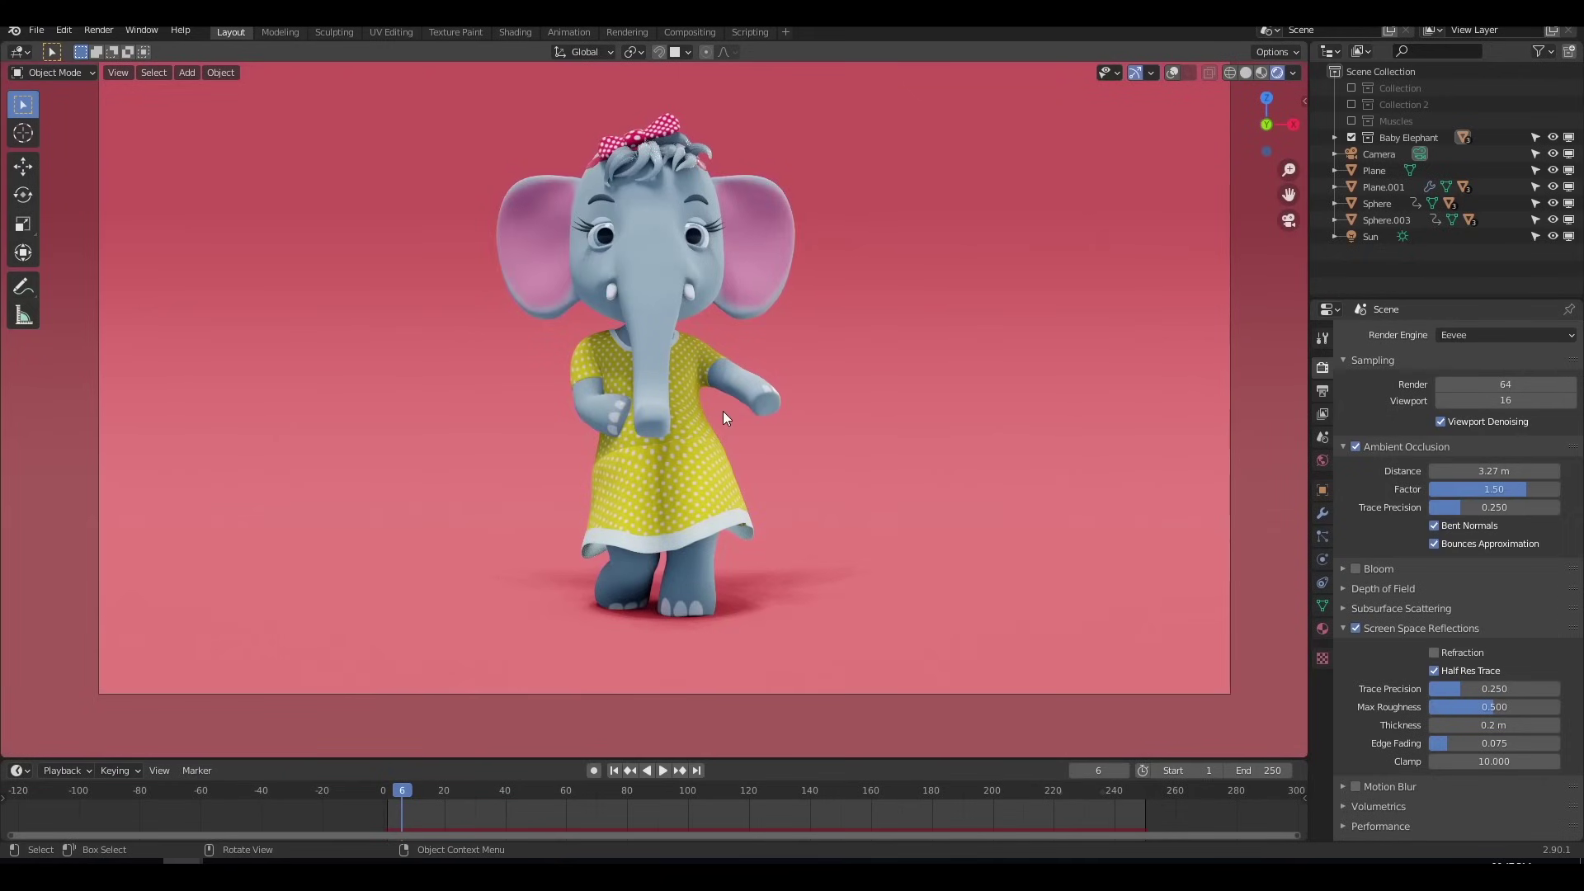
{"action": "key", "text": "space"}
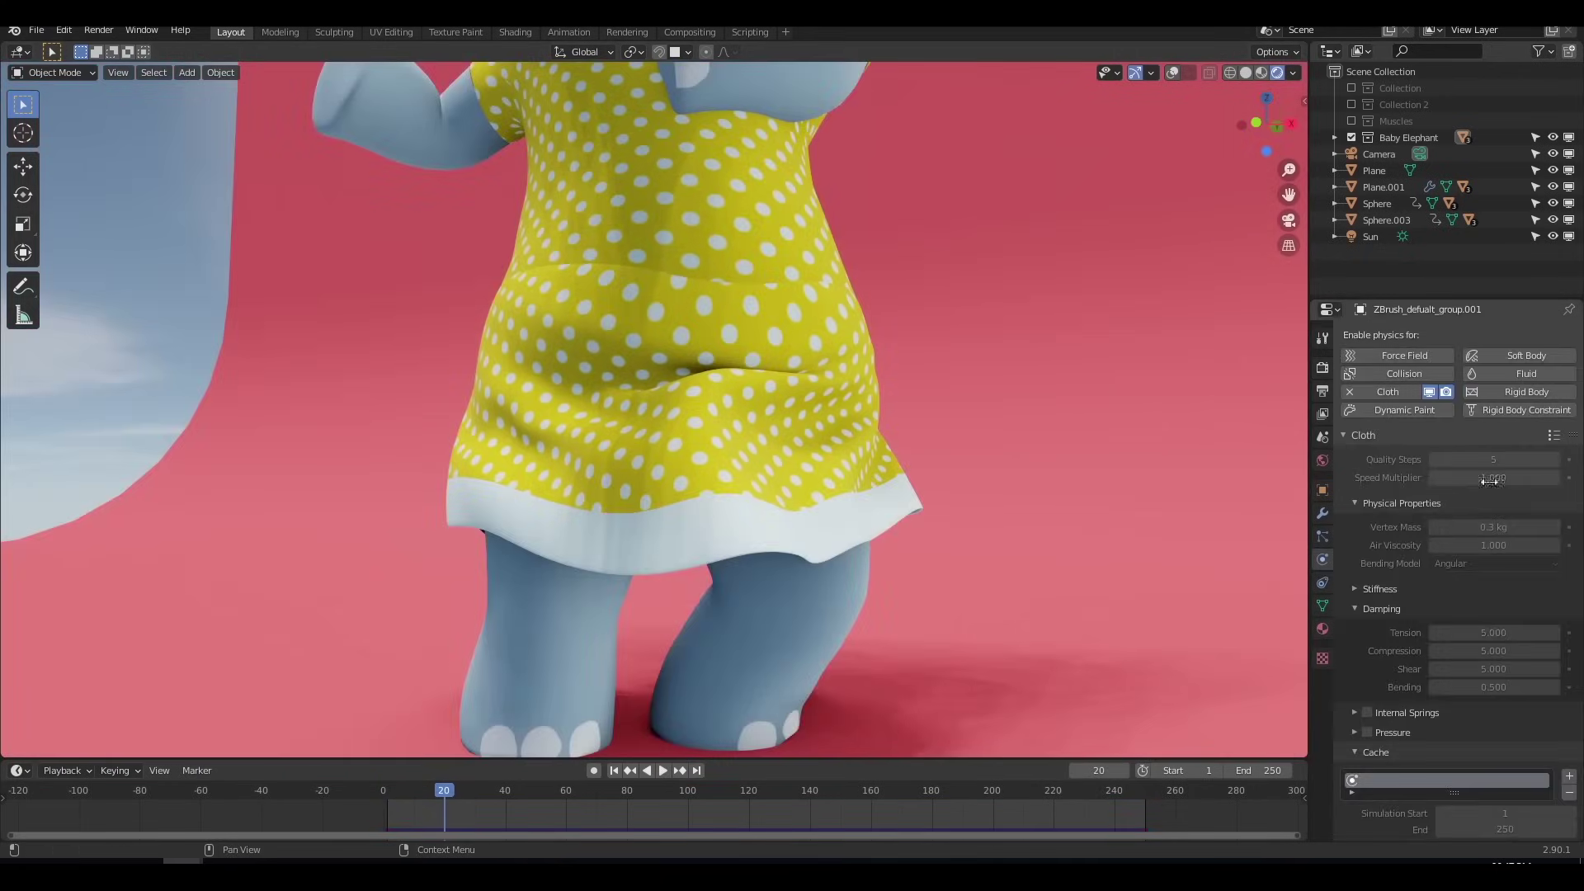
- Examine the dress's Cloth physics settings, and select the elephant's body to check its Collision physics
{"action": "scroll", "coordinate": [1402, 536], "scroll_direction": "down", "scroll_amount": 6}
{"action": "scroll", "coordinate": [1402, 536], "scroll_direction": "up", "scroll_amount": 6}
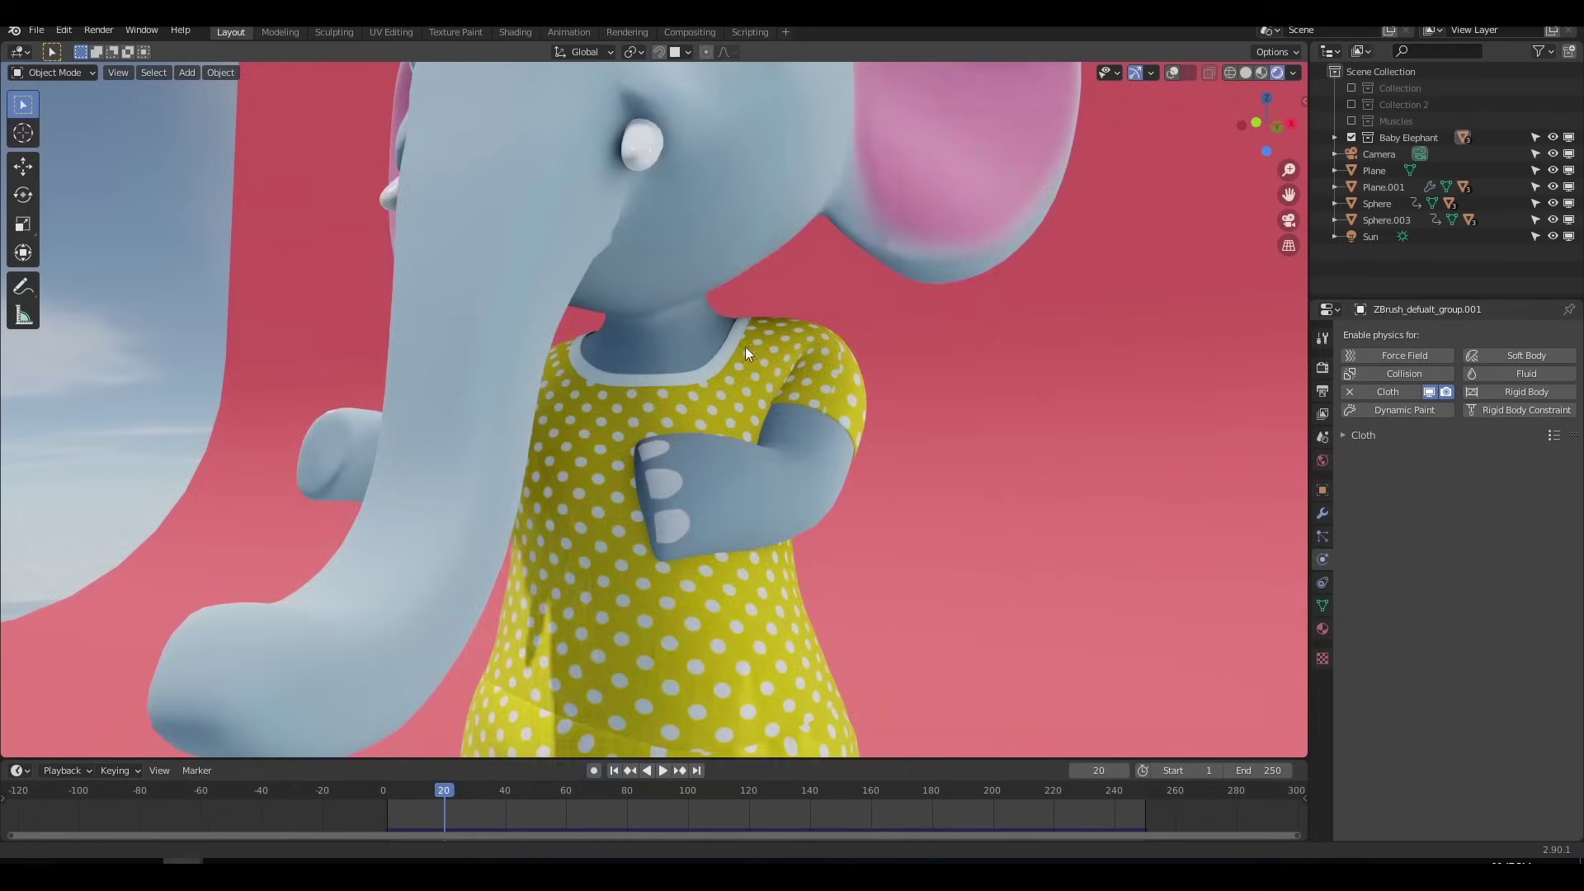
{"action": "middle_click_drag", "start_coordinate": [745, 348], "coordinate": [593, 228], "text": "shift"}
{"action": "scroll", "coordinate": [623, 286], "scroll_direction": "up", "scroll_amount": 3}
{"action": "left_click", "coordinate": [623, 422]}
{"action": "left_click", "coordinate": [1377, 438]}
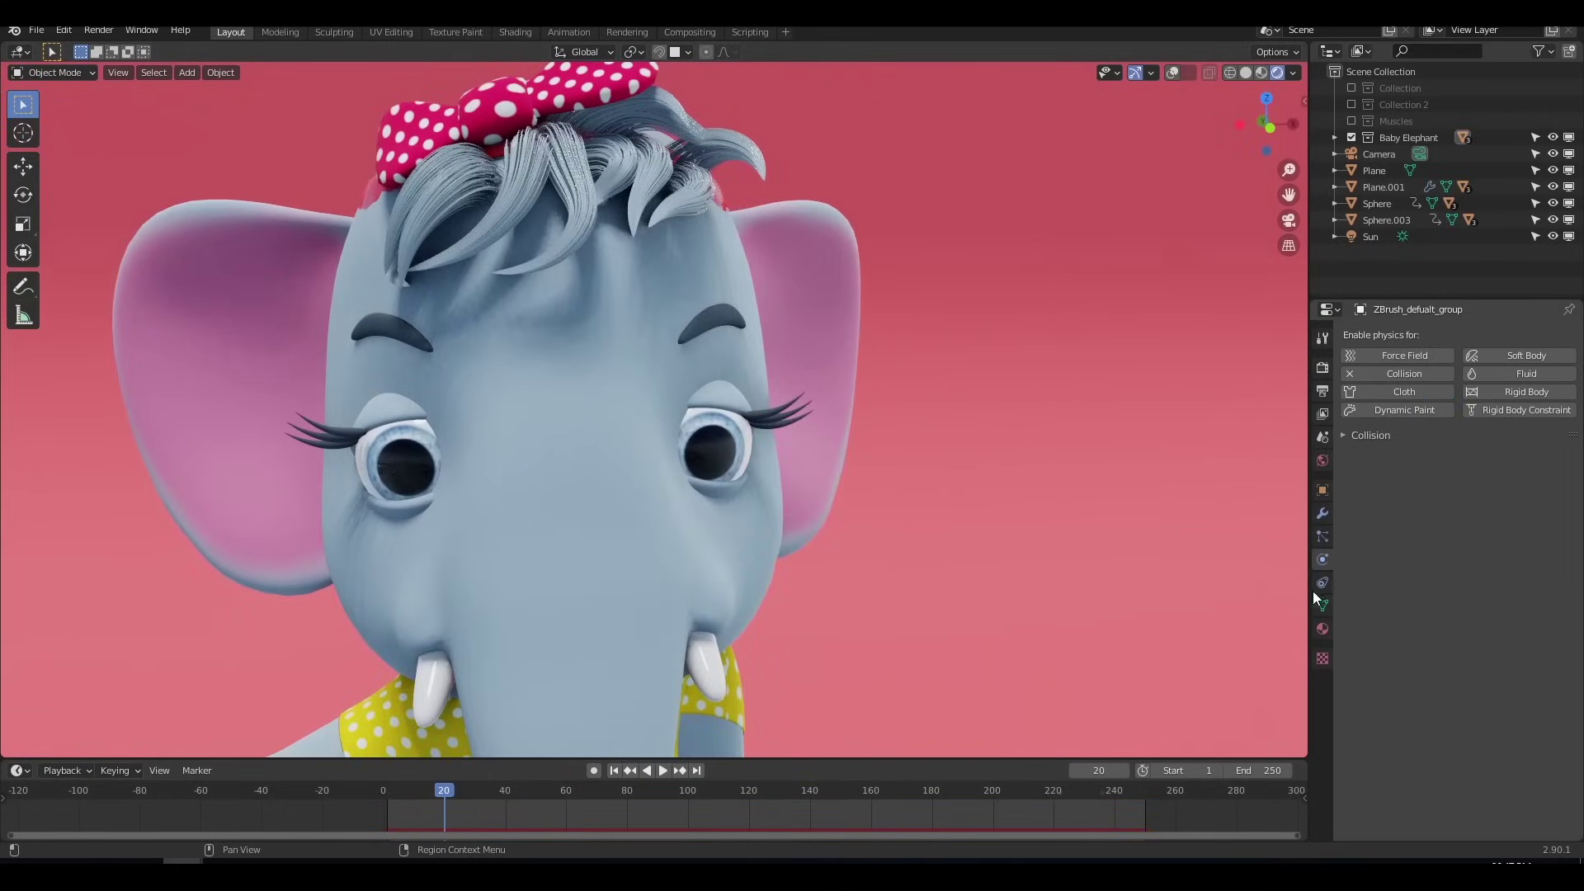
- Examine the body's modifier stack and the Hair Dynamics settings of its hair particle system
{"action": "left_click", "coordinate": [1325, 537]}
{"action": "left_click", "coordinate": [1324, 516]}
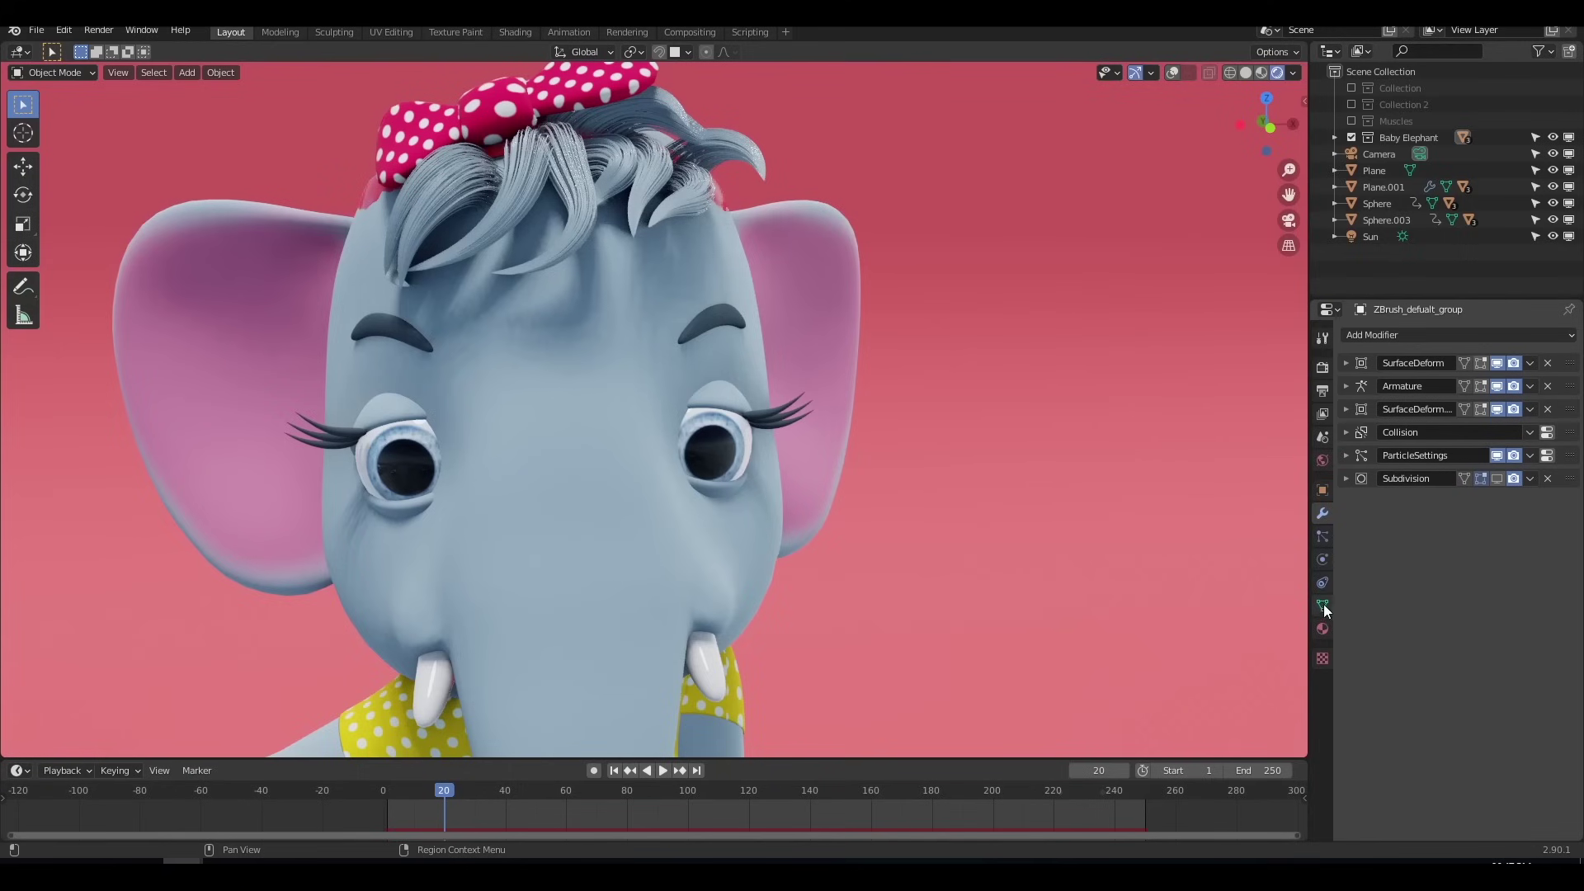
{"action": "left_click", "coordinate": [1325, 535]}
{"action": "scroll", "coordinate": [1393, 542], "scroll_direction": "down", "scroll_amount": 3}
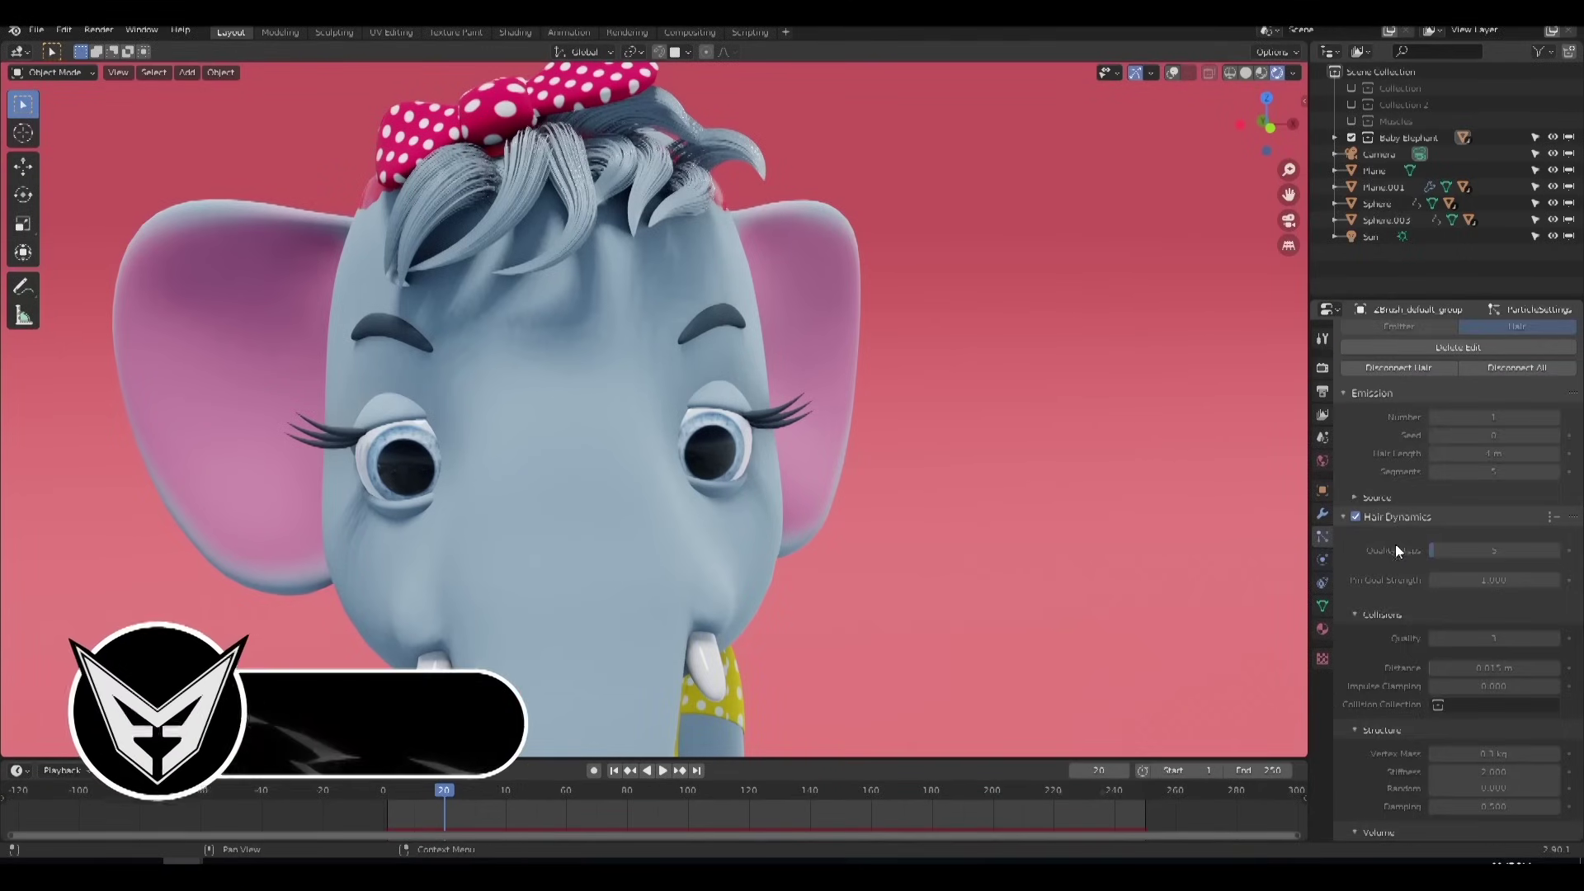